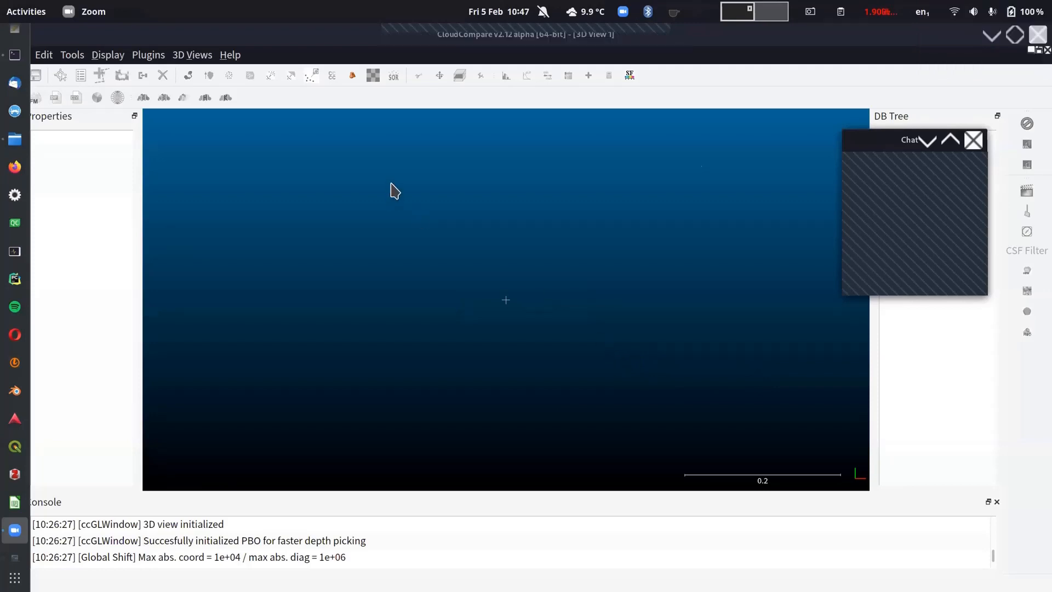
Move the floating Chat window aside and minimize it so the 3D view is unobstructed
{"action": "left_click_drag", "start_coordinate": [865, 141], "coordinate": [682, 164]}
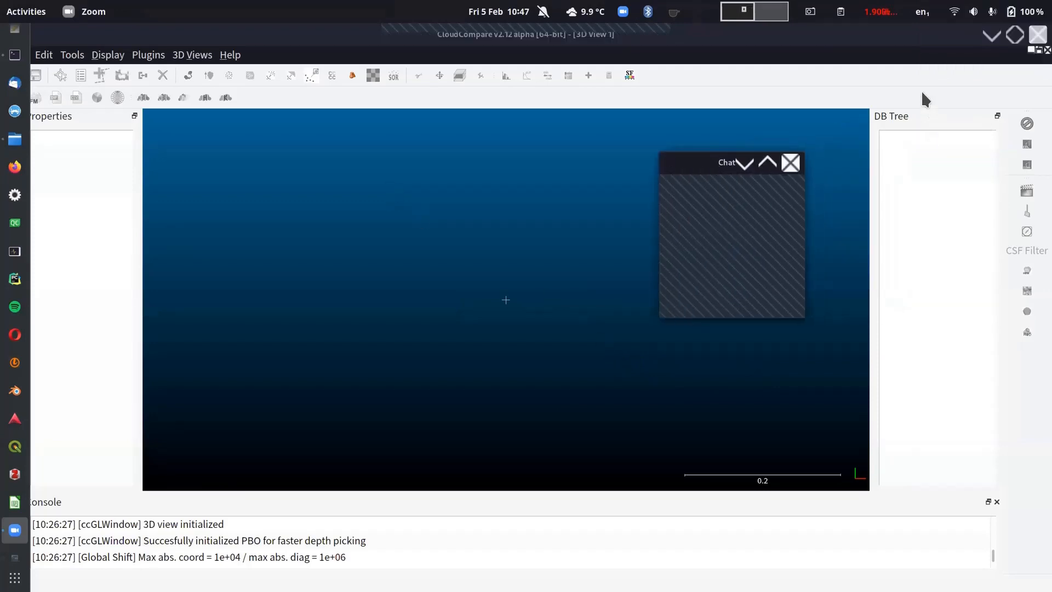
{"action": "left_click", "coordinate": [746, 164]}
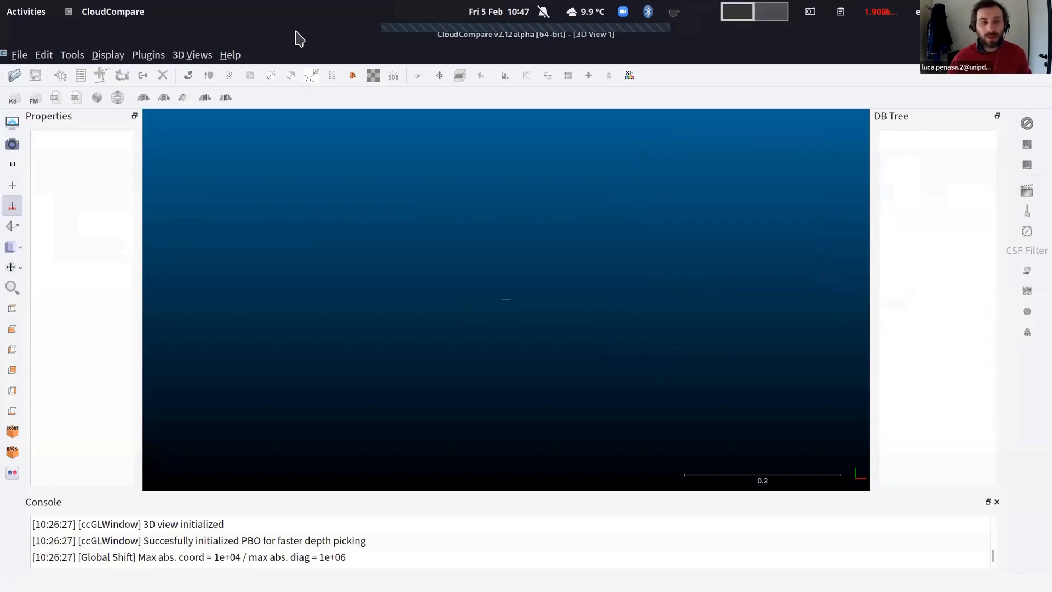
{"action": "mouse_move", "coordinate": [295, 140]}
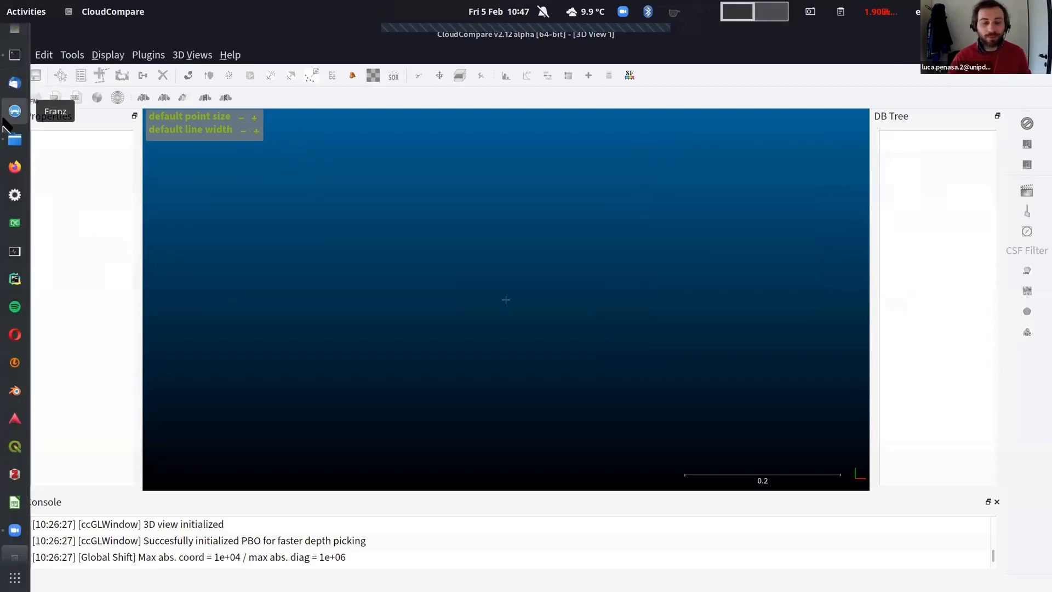
Switch to the Dolphin file manager, place it beside the 3D view and open the Bletterbach_analogue folder within Extraction_of_geological_features
{"action": "left_click", "coordinate": [15, 138]}
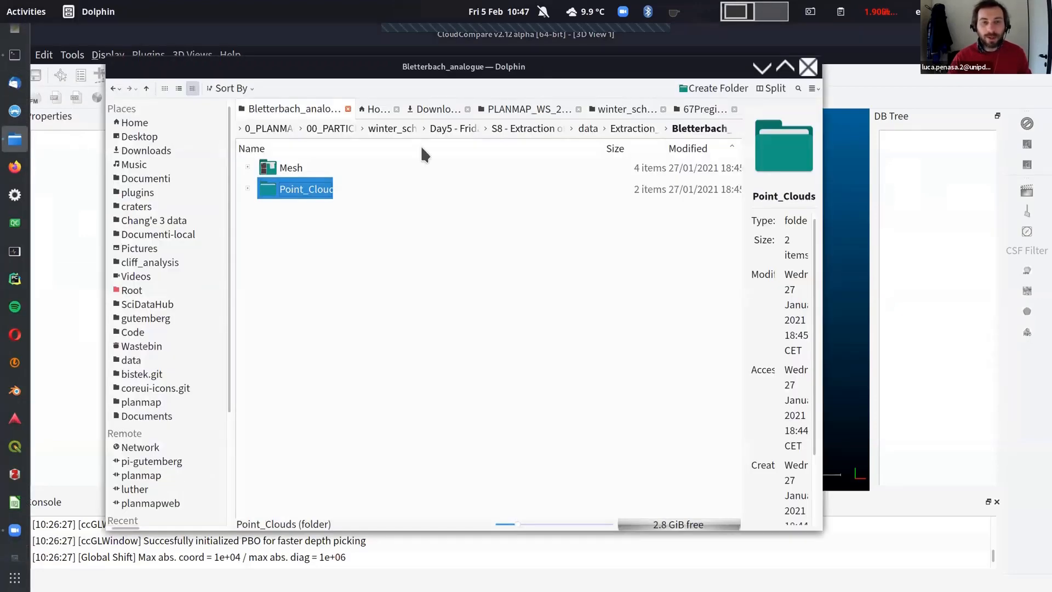
{"action": "left_click", "coordinate": [275, 243]}
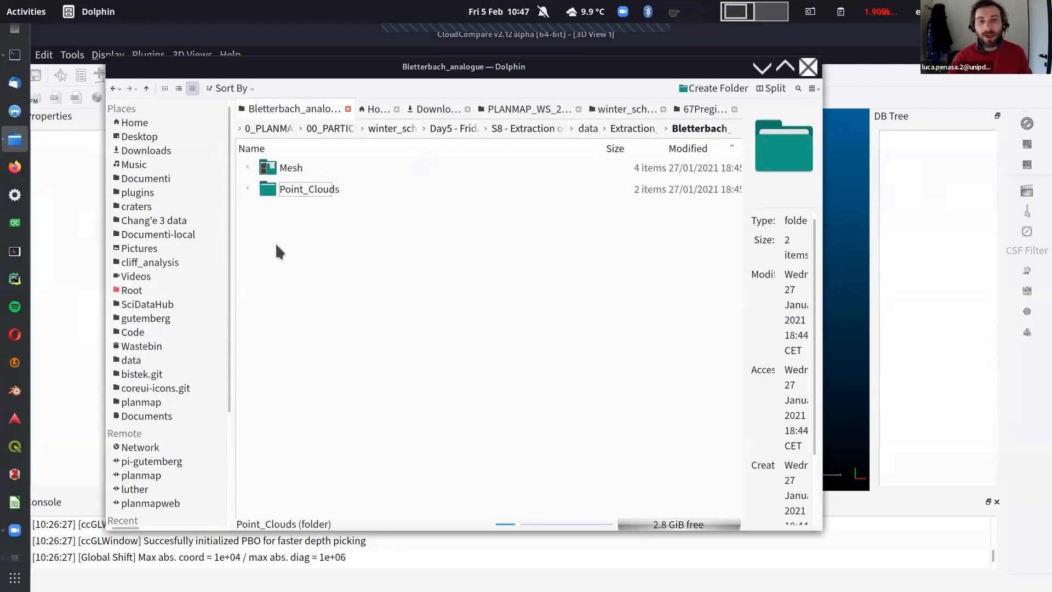
{"action": "left_click", "coordinate": [629, 125]}
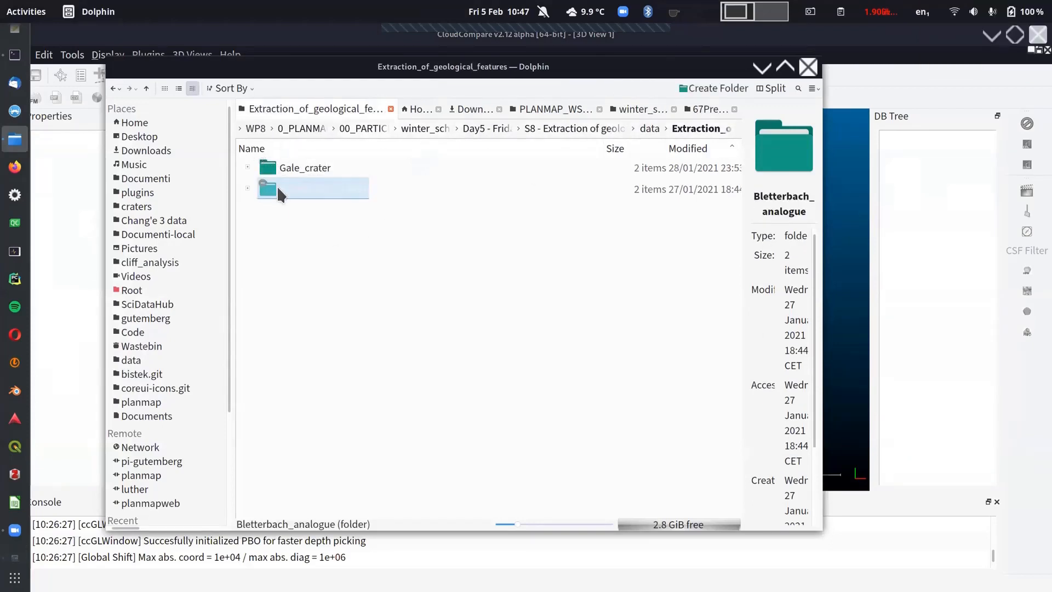
{"action": "left_click", "coordinate": [284, 215]}
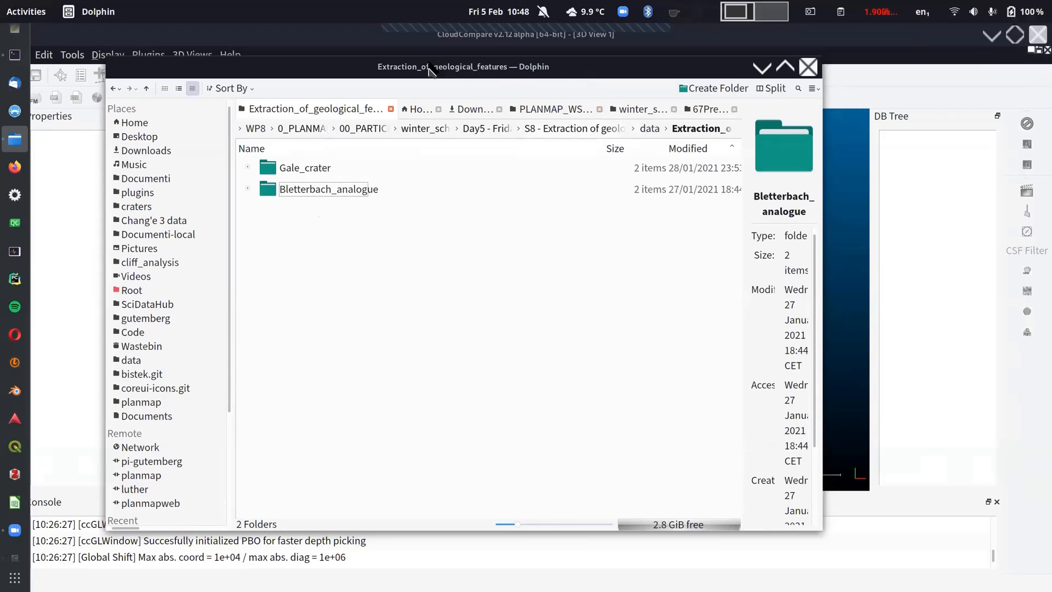
{"action": "left_click_drag", "start_coordinate": [429, 62], "coordinate": [893, 69]}
{"action": "left_click", "coordinate": [764, 196]}
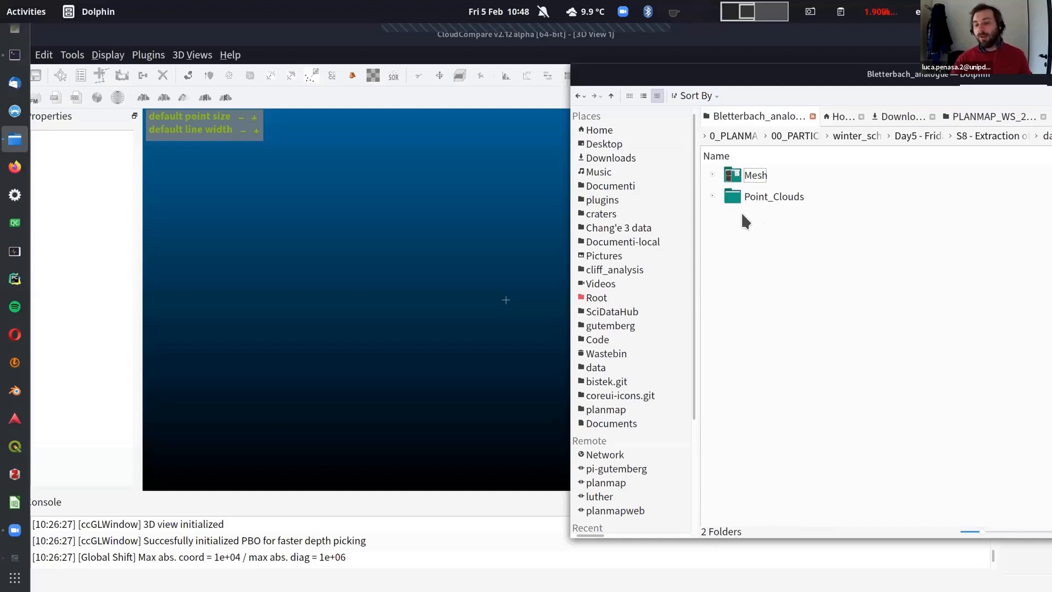
Expand the Point_Clouds subfolders and load "Bletterbach_lowres - Cloud.bin" from low_res into CloudCompare's 3D view
{"action": "left_click", "coordinate": [713, 196]}
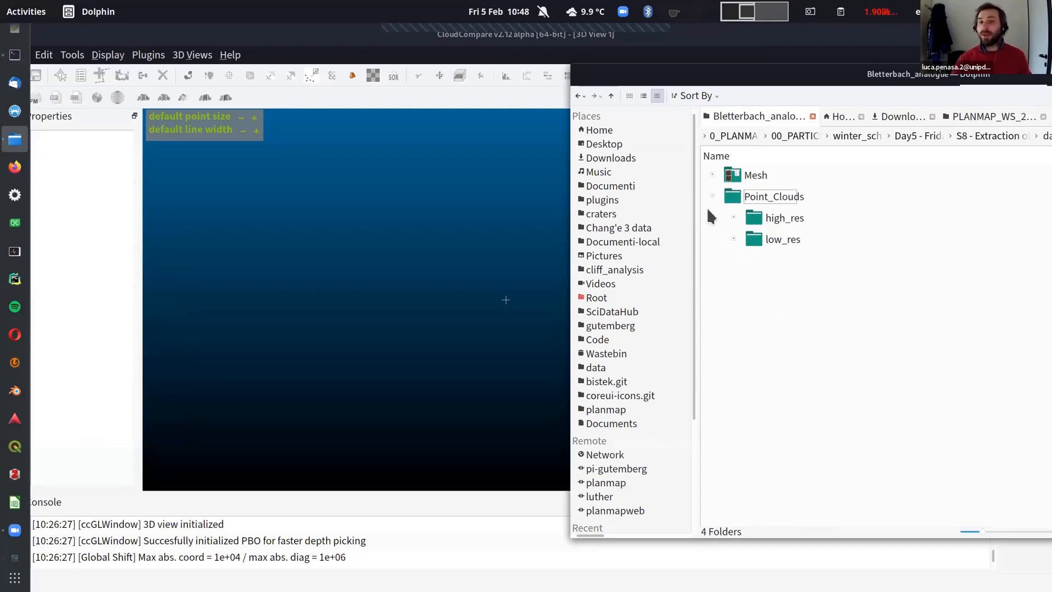
{"action": "left_click", "coordinate": [734, 239]}
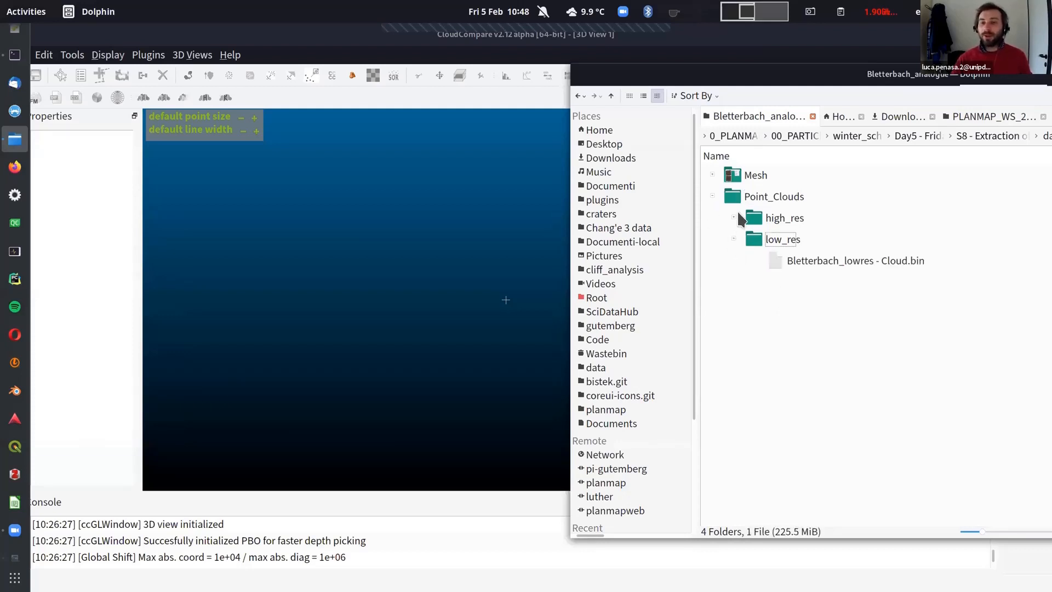
{"action": "left_click", "coordinate": [733, 217]}
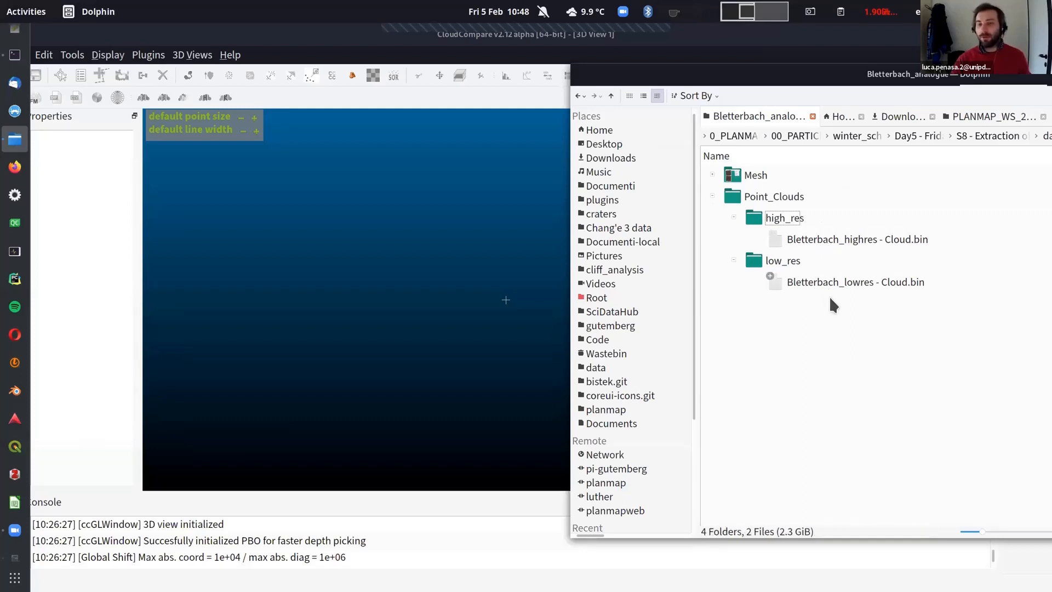
{"action": "left_click_drag", "start_coordinate": [835, 285], "coordinate": [346, 250]}
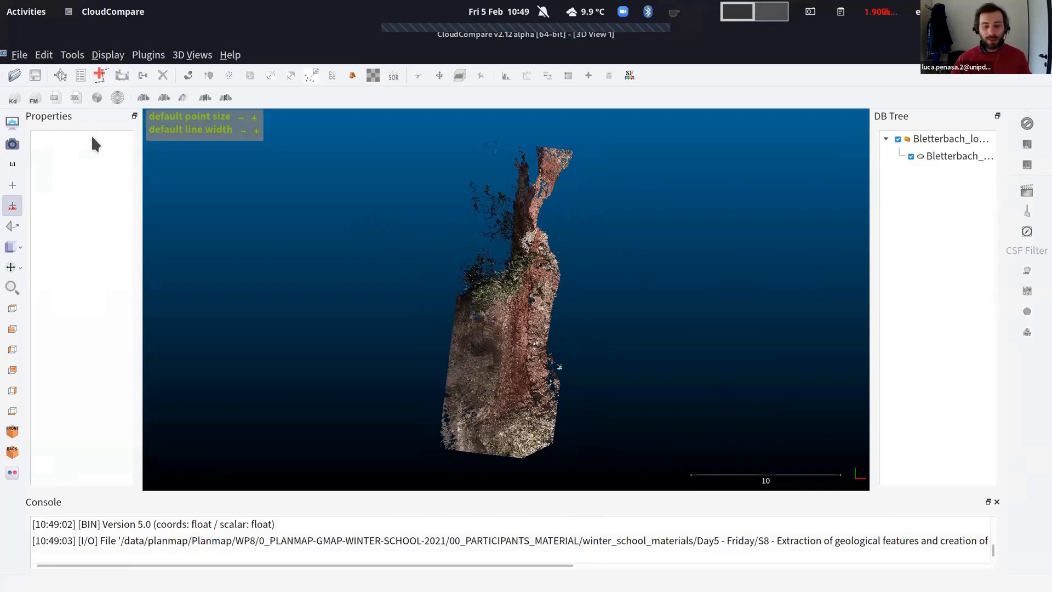
Review the low-resolution and high-resolution cloud files in Dolphin, and return to CloudCompare
{"action": "key", "text": "alt+Tab"}
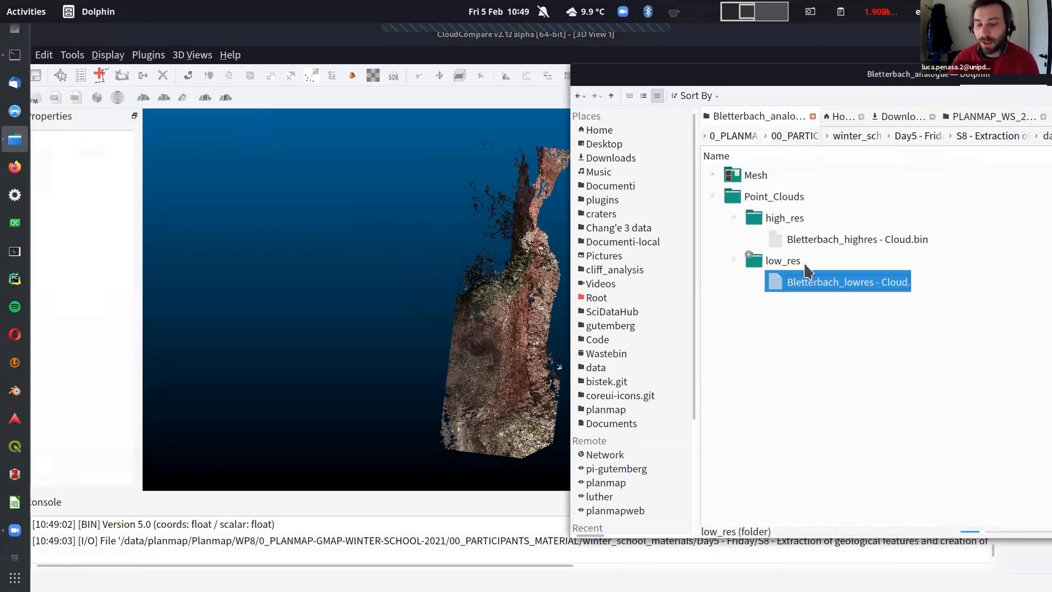
{"action": "left_click", "coordinate": [838, 281]}
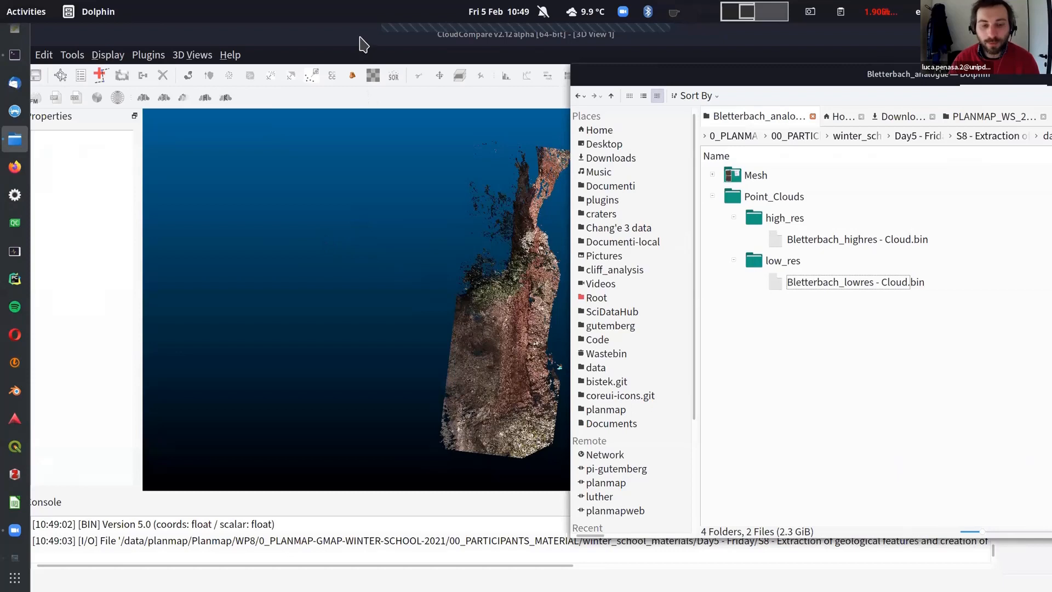
{"action": "left_click", "coordinate": [422, 181]}
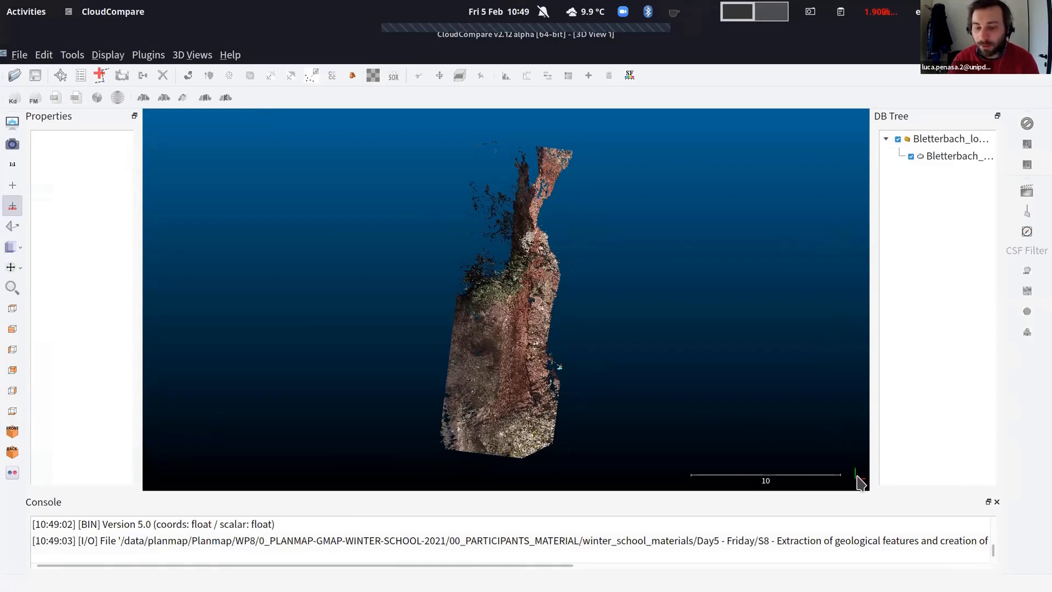
Examine the loaded Bletterbach point cloud from several sides, ending with a frontal view of the outcrop wall
{"action": "left_click_drag", "start_coordinate": [788, 376], "coordinate": [863, 484]}
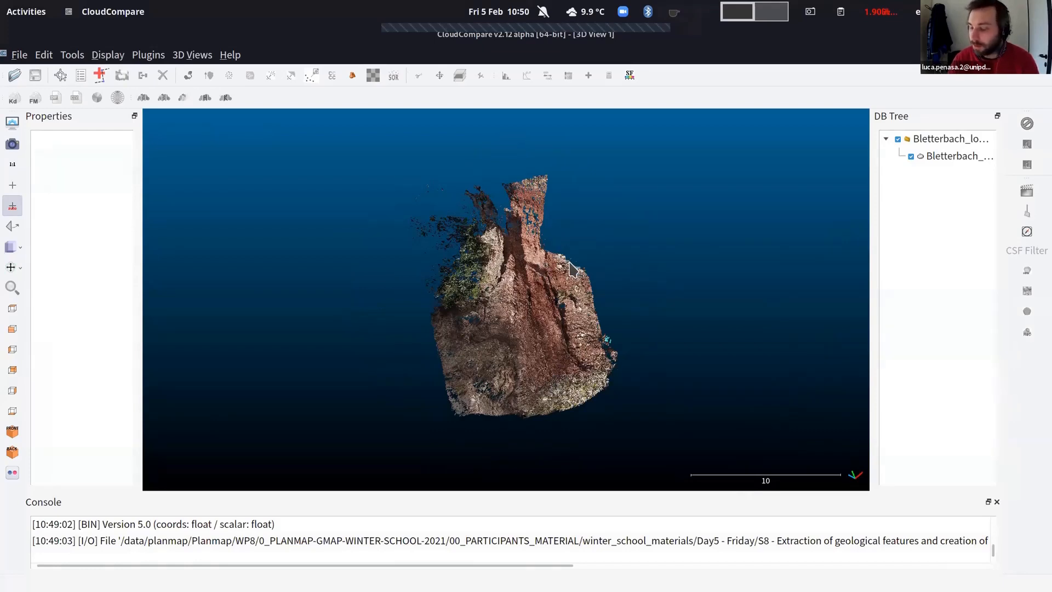
{"action": "left_click_drag", "start_coordinate": [507, 255], "coordinate": [468, 247]}
{"action": "left_click_drag", "start_coordinate": [625, 370], "coordinate": [449, 341]}
{"action": "left_click_drag", "start_coordinate": [693, 336], "coordinate": [658, 301]}
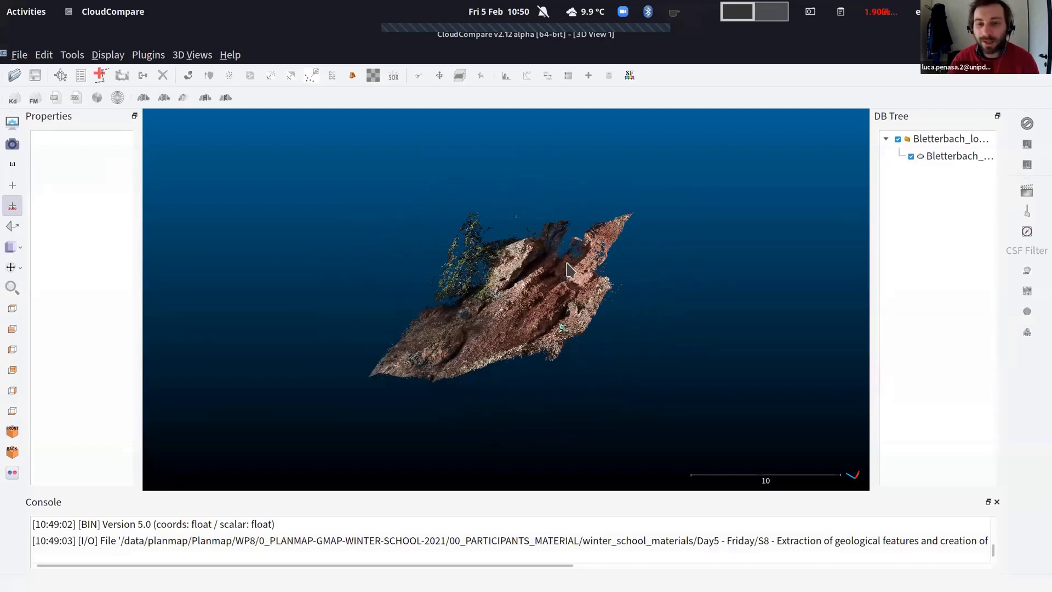
{"action": "left_click_drag", "start_coordinate": [571, 278], "coordinate": [390, 290]}
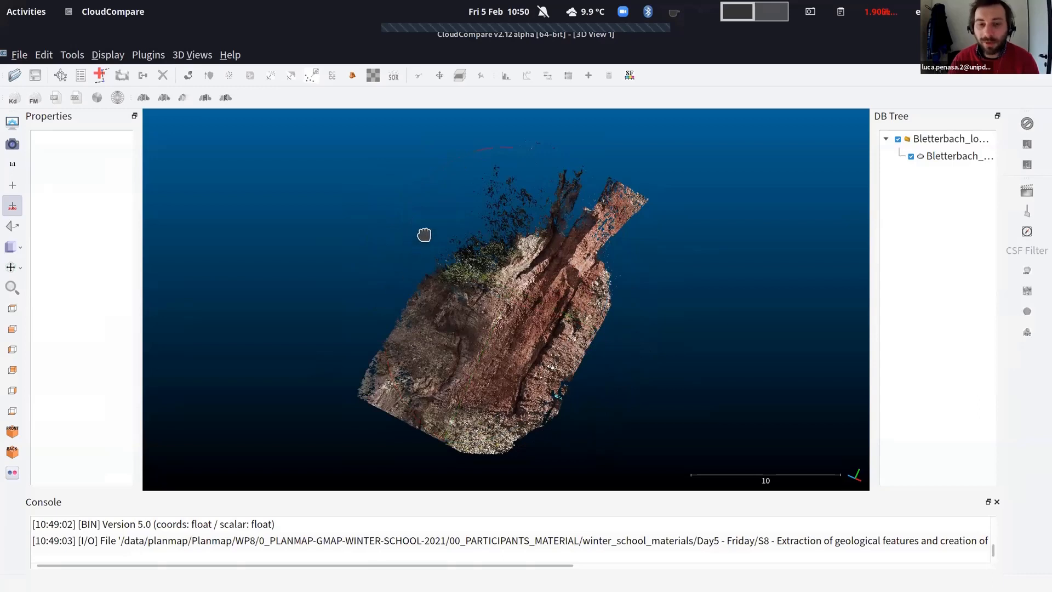
{"action": "left_click_drag", "start_coordinate": [427, 214], "coordinate": [428, 209]}
{"action": "left_click_drag", "start_coordinate": [429, 331], "coordinate": [546, 338]}
Inspect the rock layers of the outcrop face up close, with the wall filling the 3D view
{"action": "scroll", "coordinate": [546, 338], "scroll_direction": "up", "scroll_amount": 2}
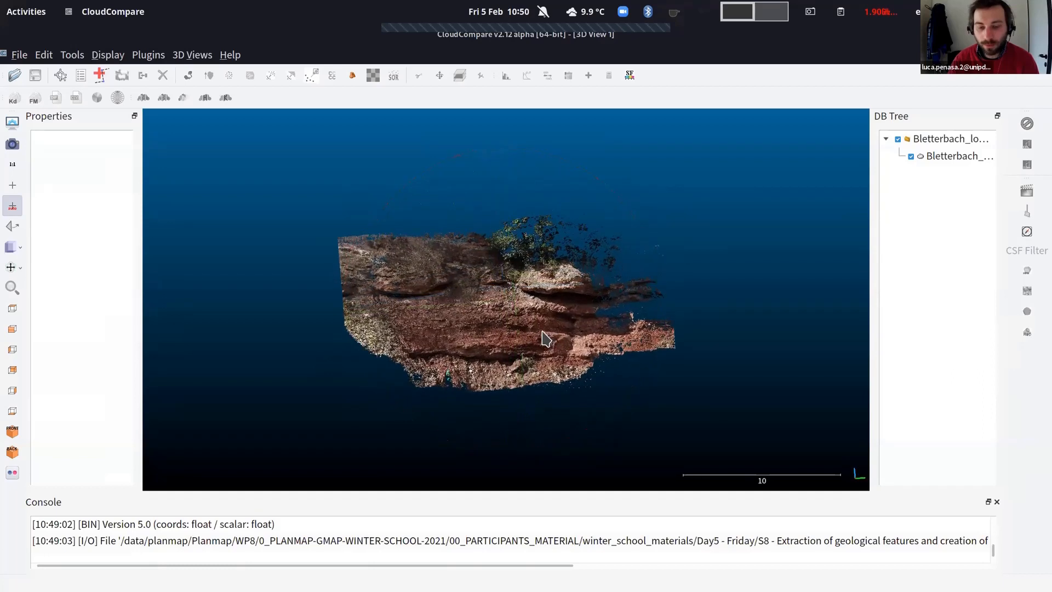
{"action": "scroll", "coordinate": [547, 339], "scroll_direction": "up", "scroll_amount": 4}
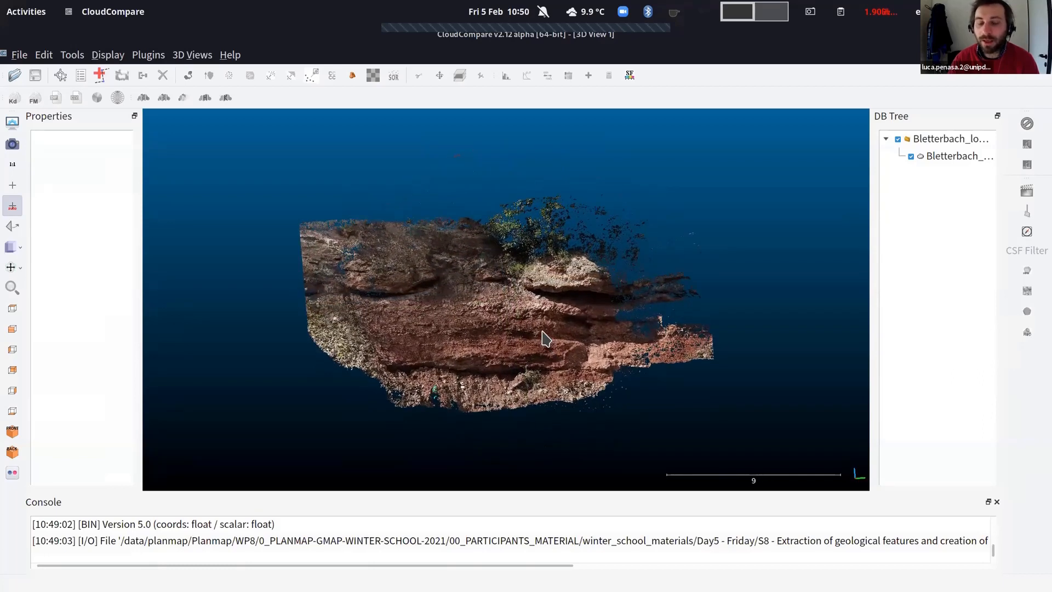
{"action": "scroll", "coordinate": [546, 339], "scroll_direction": "up", "scroll_amount": 3}
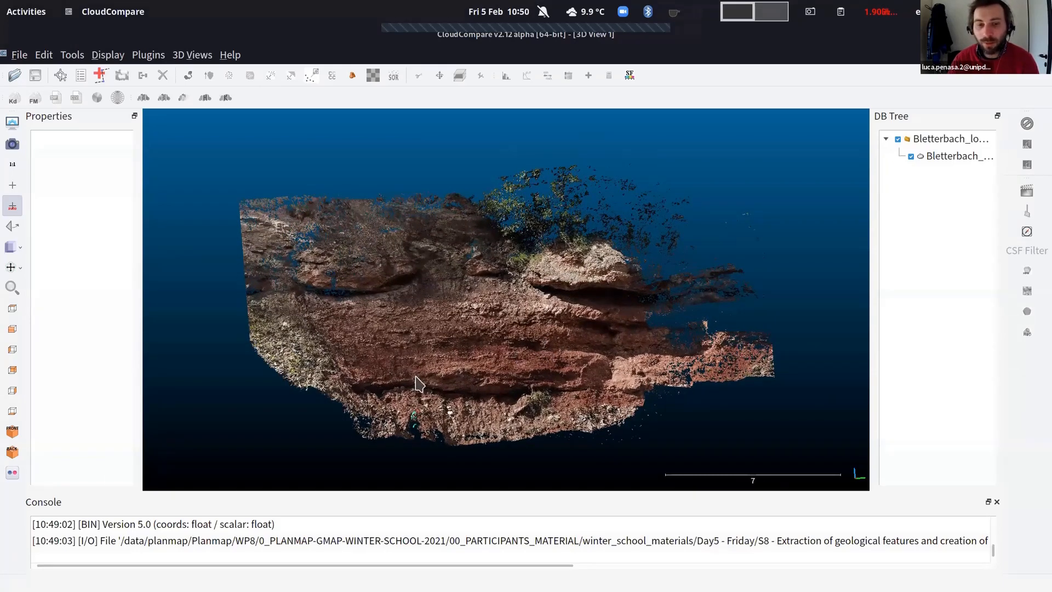
{"action": "left_click_drag", "start_coordinate": [417, 408], "coordinate": [498, 362]}
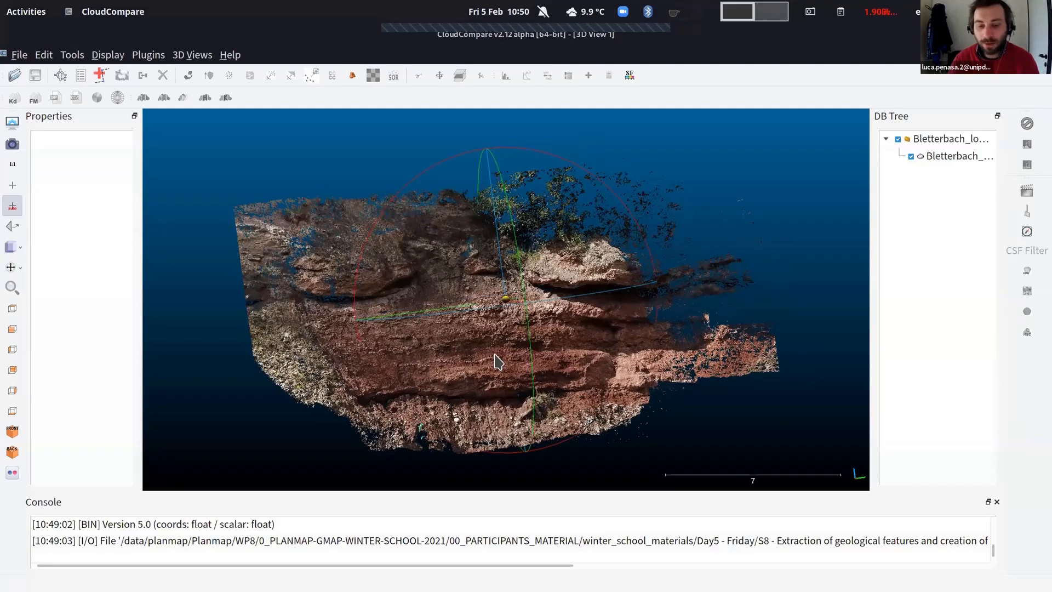
{"action": "scroll", "coordinate": [495, 355], "scroll_direction": "up", "scroll_amount": 1}
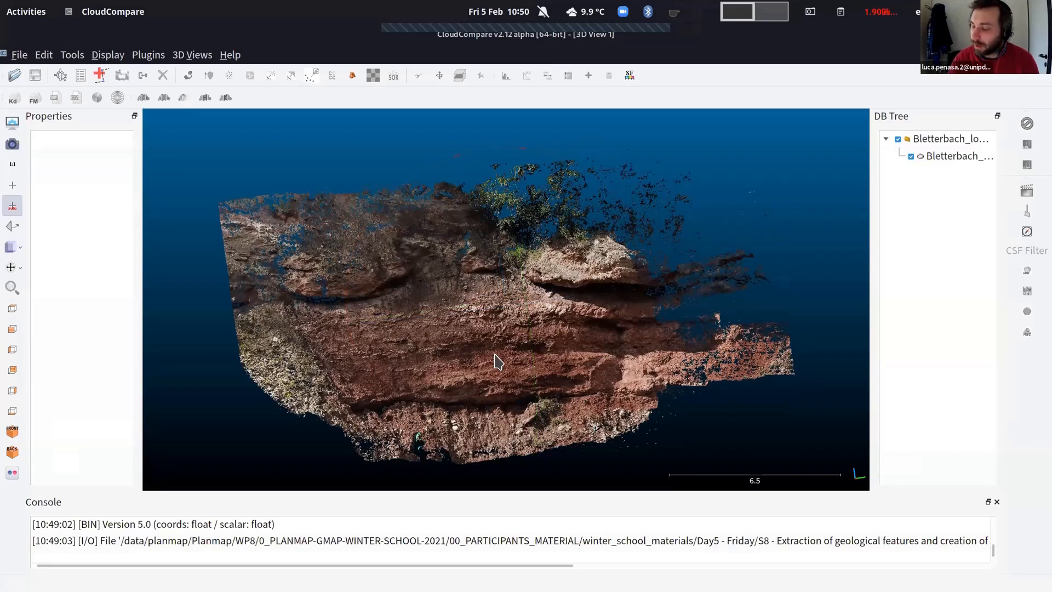
{"action": "scroll", "coordinate": [497, 360], "scroll_direction": "up", "scroll_amount": 2}
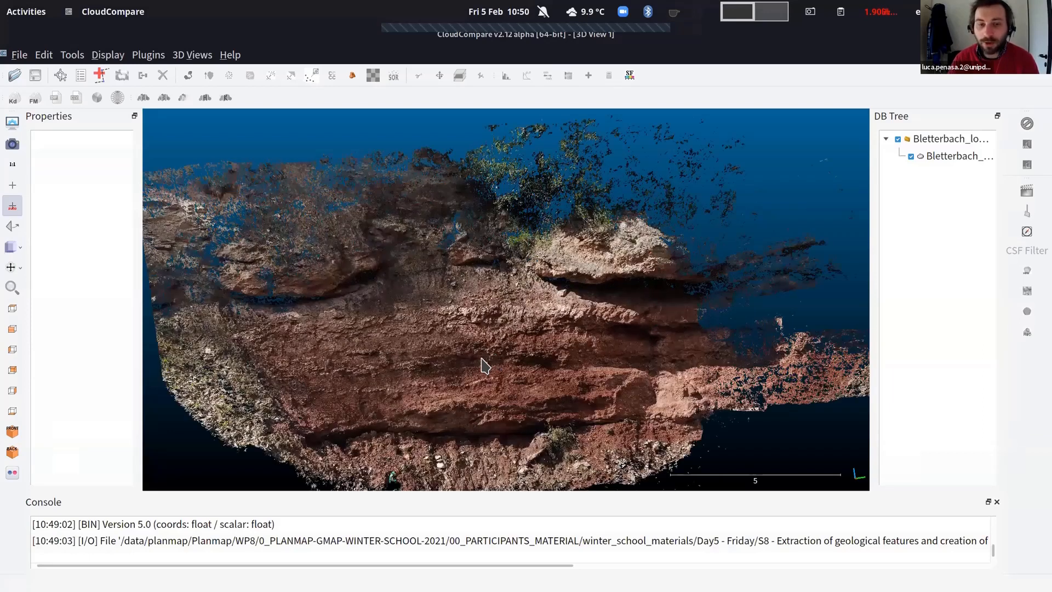
{"action": "right_click_drag", "start_coordinate": [455, 371], "coordinate": [475, 342]}
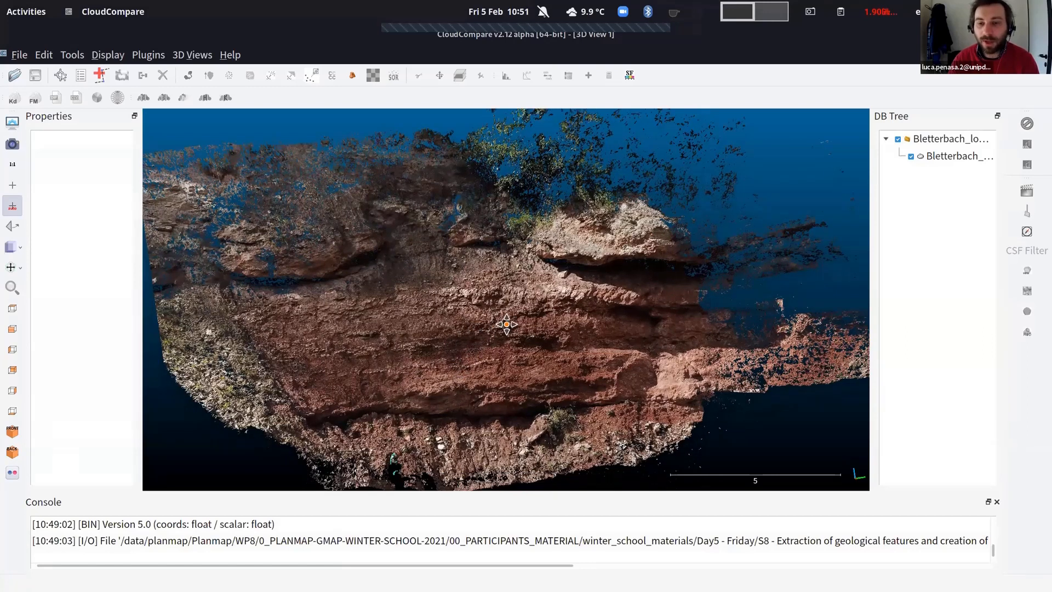
{"action": "right_click_drag", "start_coordinate": [519, 314], "coordinate": [477, 352]}
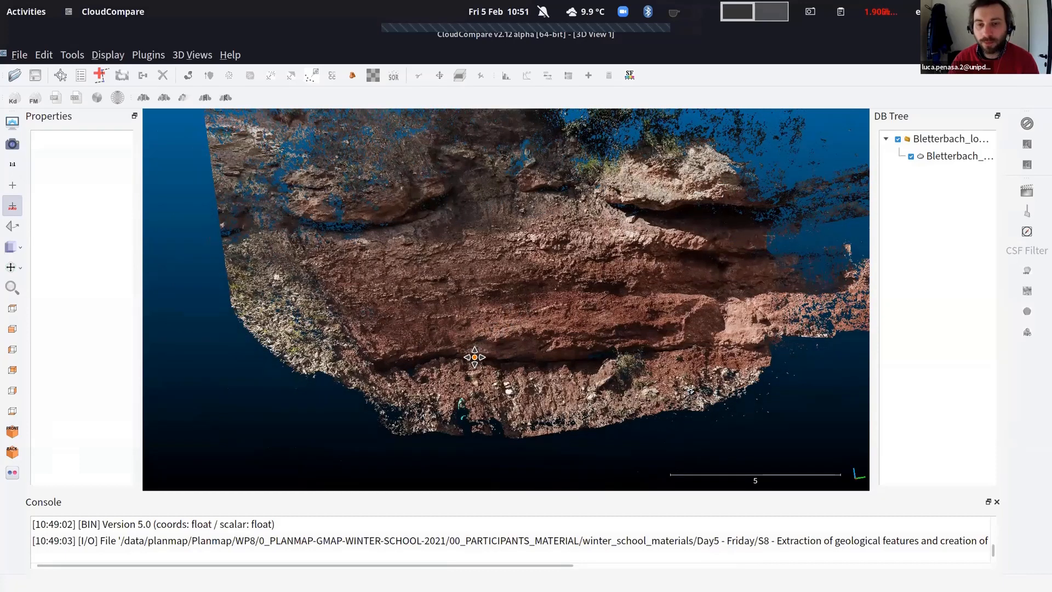
{"action": "scroll", "coordinate": [481, 362], "scroll_direction": "up", "scroll_amount": 2}
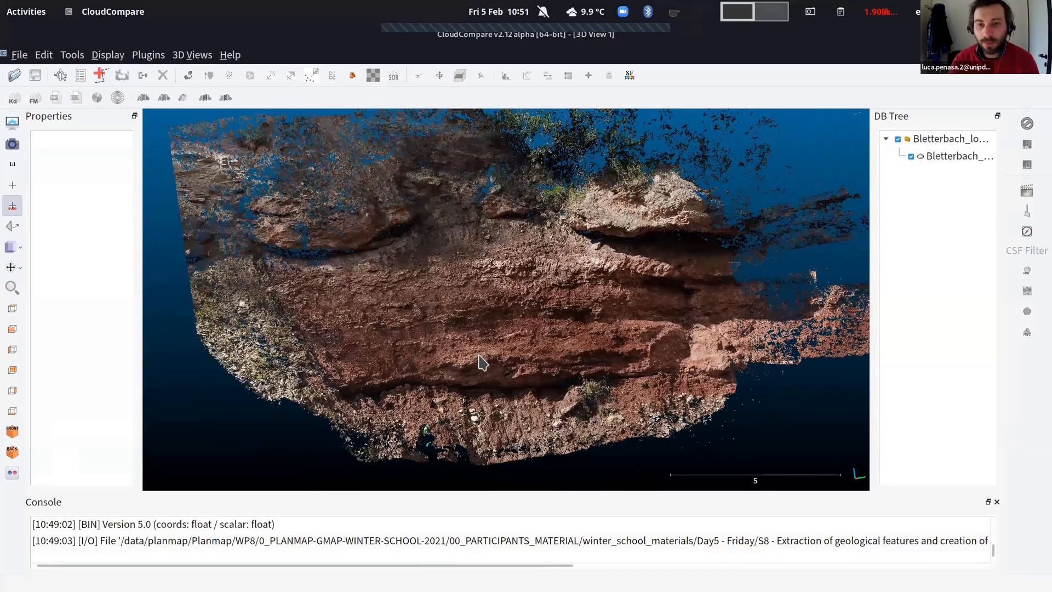
{"action": "scroll", "coordinate": [482, 361], "scroll_direction": "up", "scroll_amount": 1}
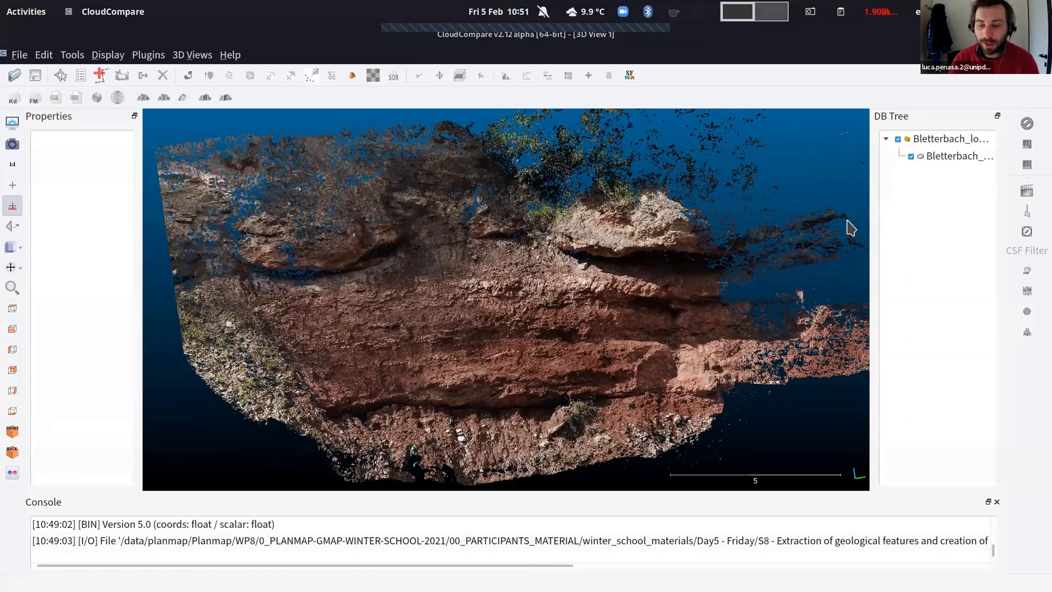
Widen the DB Tree, detach it and dock it again beside the 3D view
{"action": "left_click_drag", "start_coordinate": [851, 219], "coordinate": [848, 227]}
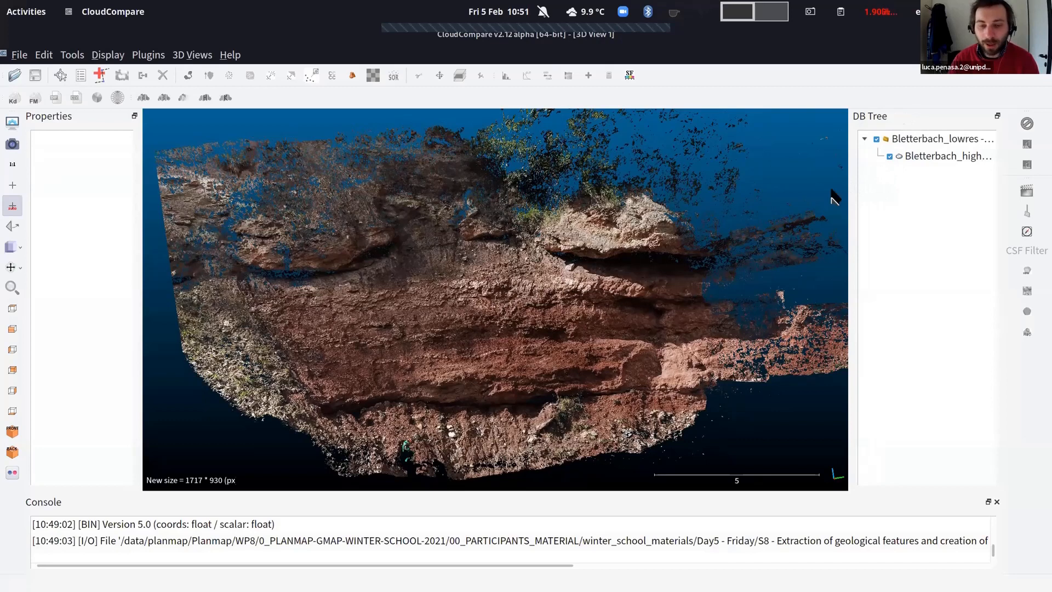
{"action": "left_click_drag", "start_coordinate": [956, 111], "coordinate": [1049, 171]}
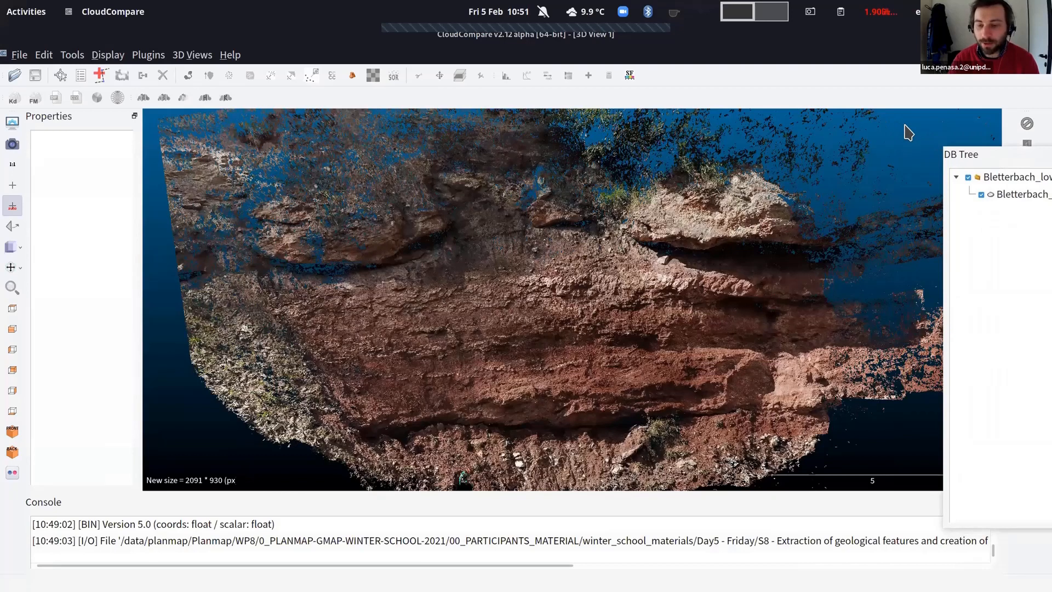
{"action": "double_click", "coordinate": [985, 135]}
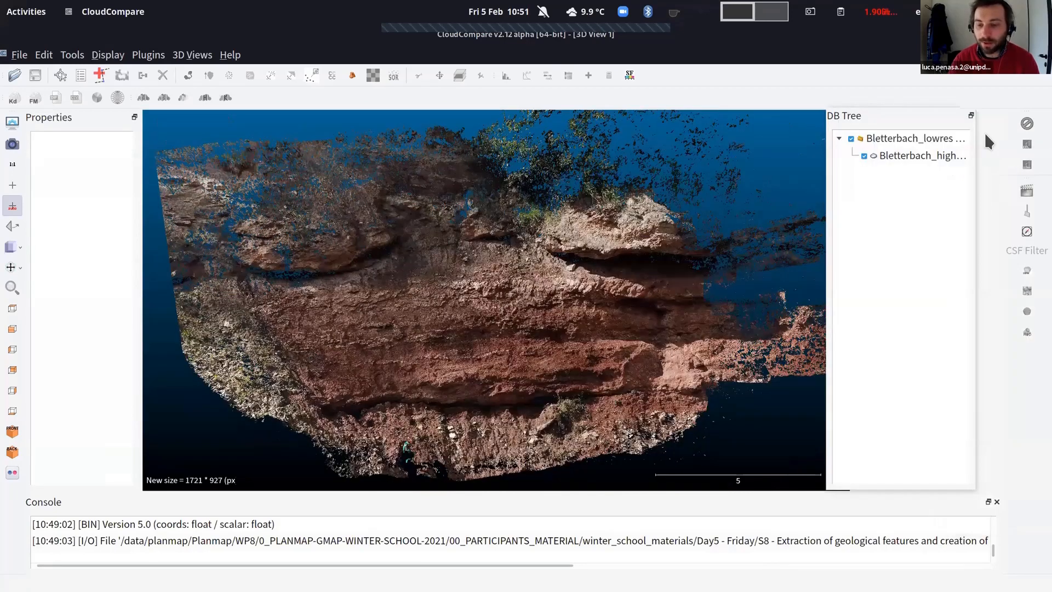
{"action": "left_click_drag", "start_coordinate": [985, 133], "coordinate": [880, 201]}
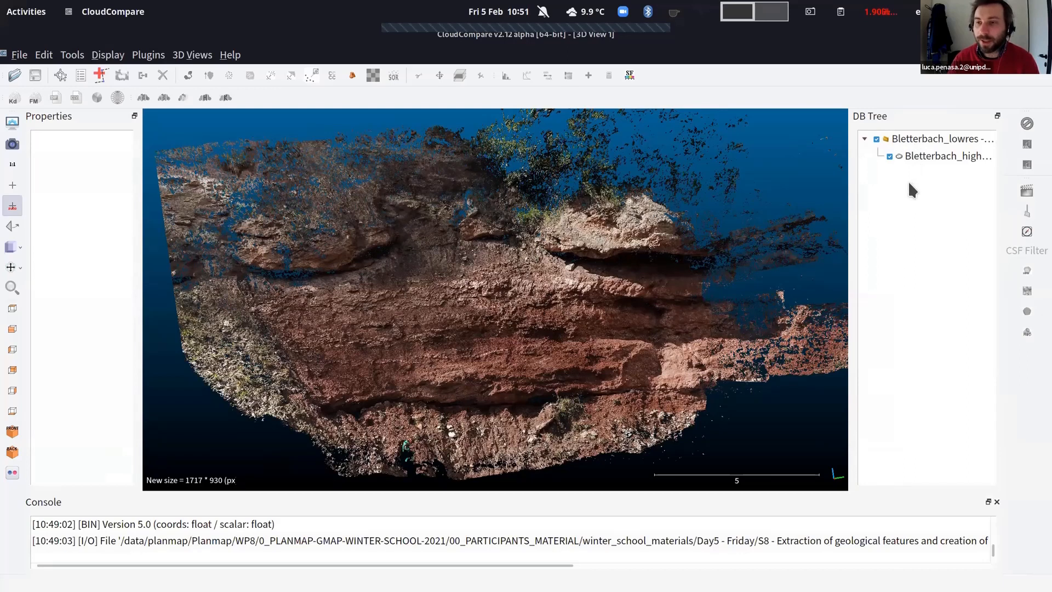
Toggle the visibility of the cloud inside the Bletterbach_lowres group, leaving it hidden in the 3D view
{"action": "left_click", "coordinate": [890, 157]}
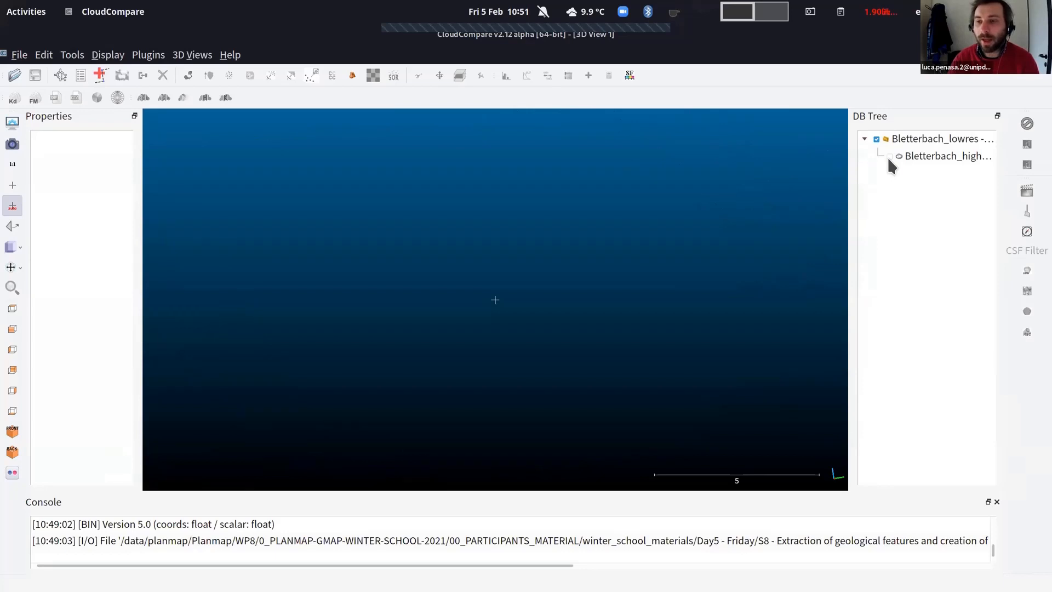
{"action": "left_click", "coordinate": [890, 157]}
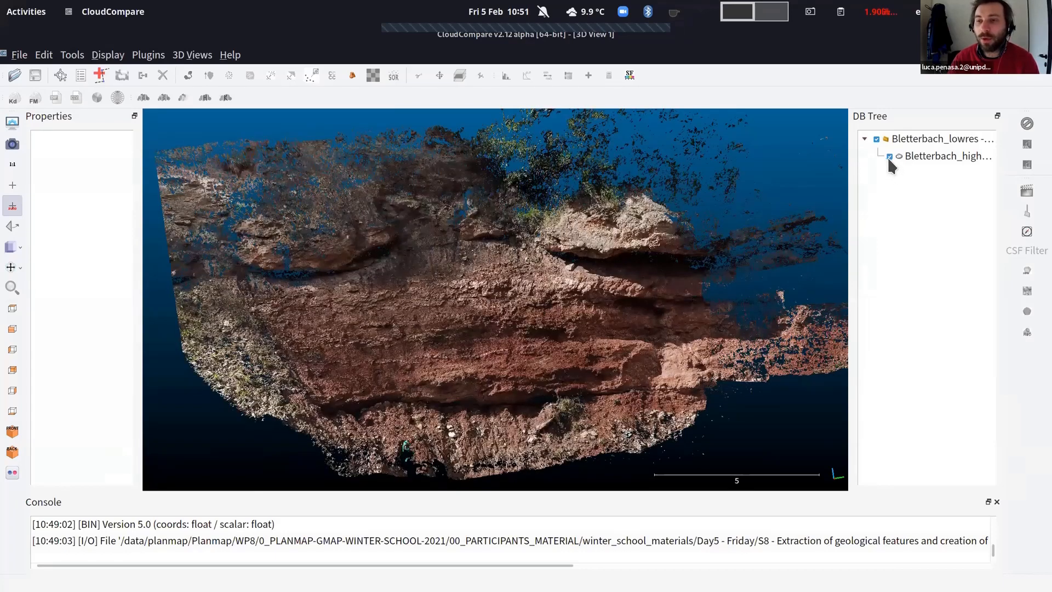
{"action": "left_click", "coordinate": [889, 157]}
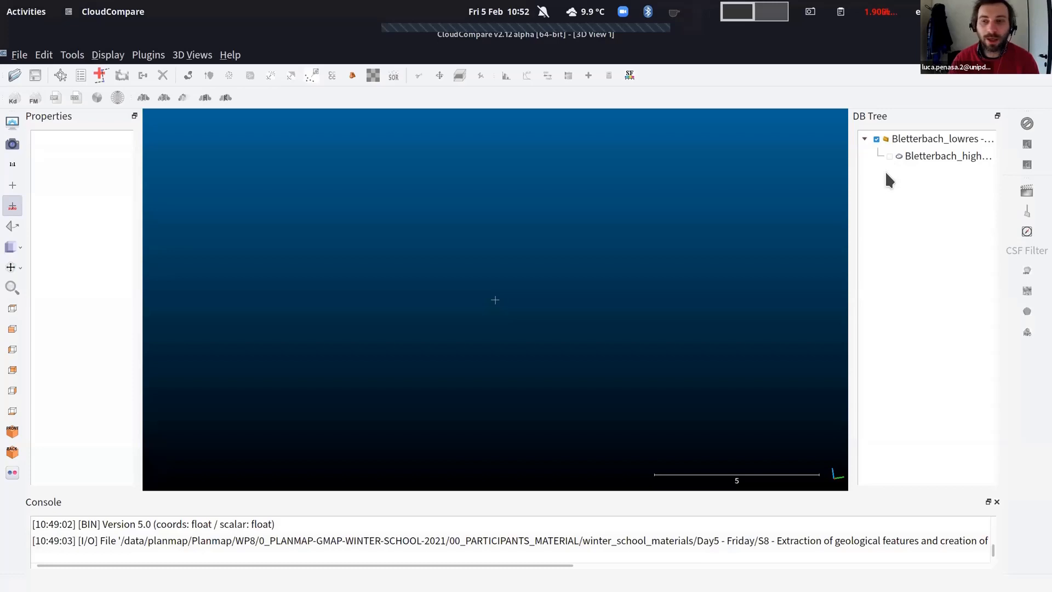
Make the cloud in the Bletterbach_lowres group visible again and inspect the properties of the group and the cloud
{"action": "left_click", "coordinate": [889, 157]}
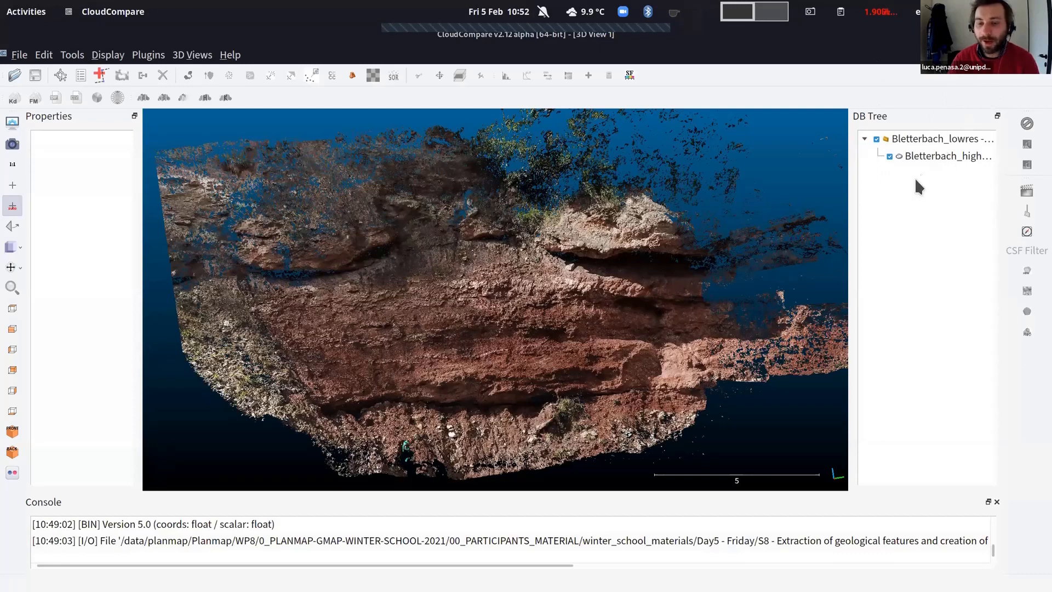
{"action": "left_click", "coordinate": [902, 140]}
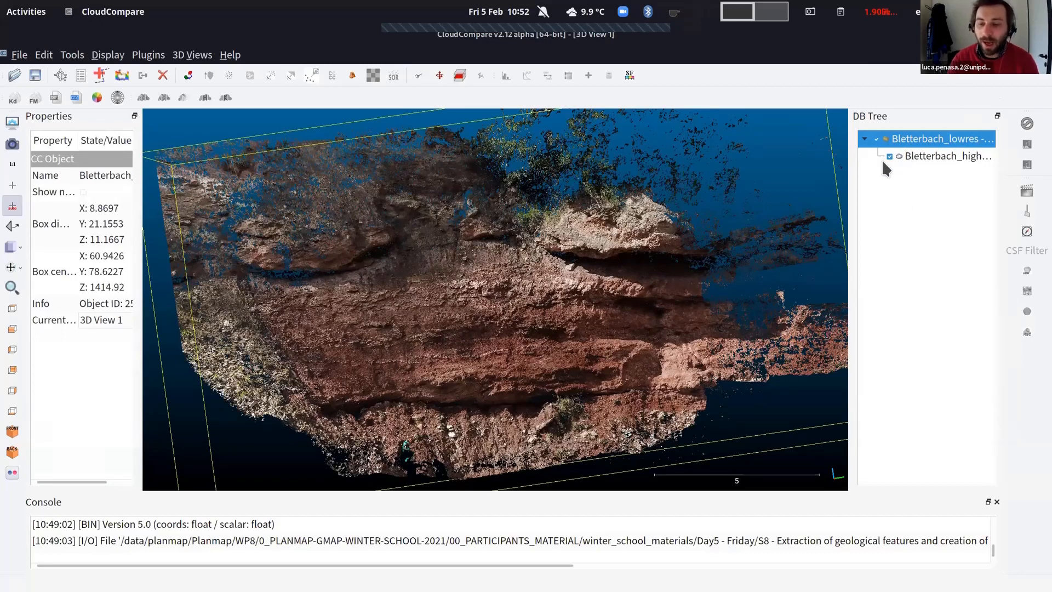
{"action": "left_click", "coordinate": [907, 156]}
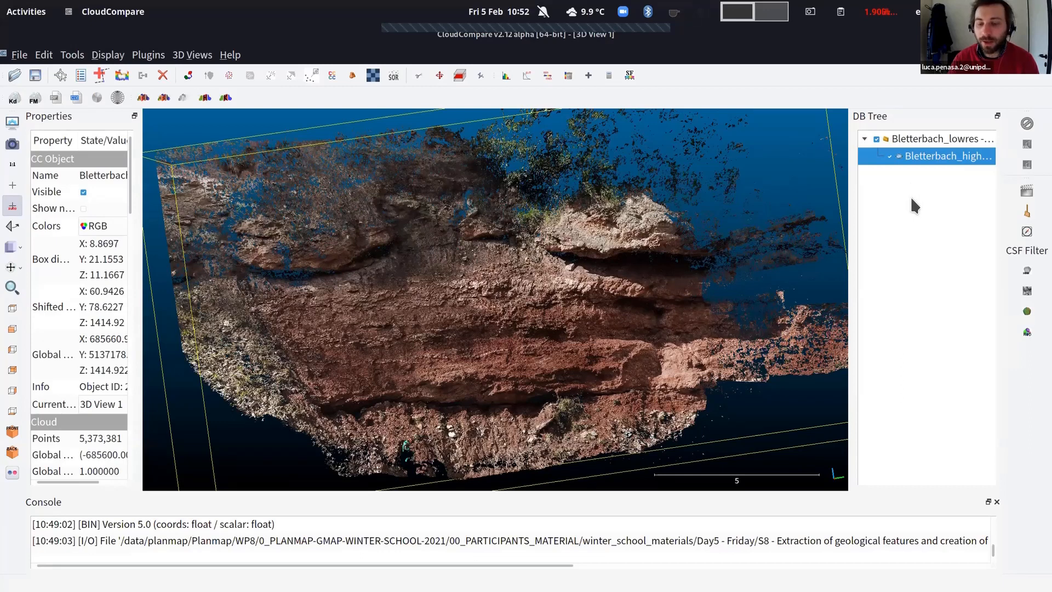
Create two empty groups in the DB Tree and move the Bletterbach cloud into the first one
{"action": "left_click", "coordinate": [890, 194]}
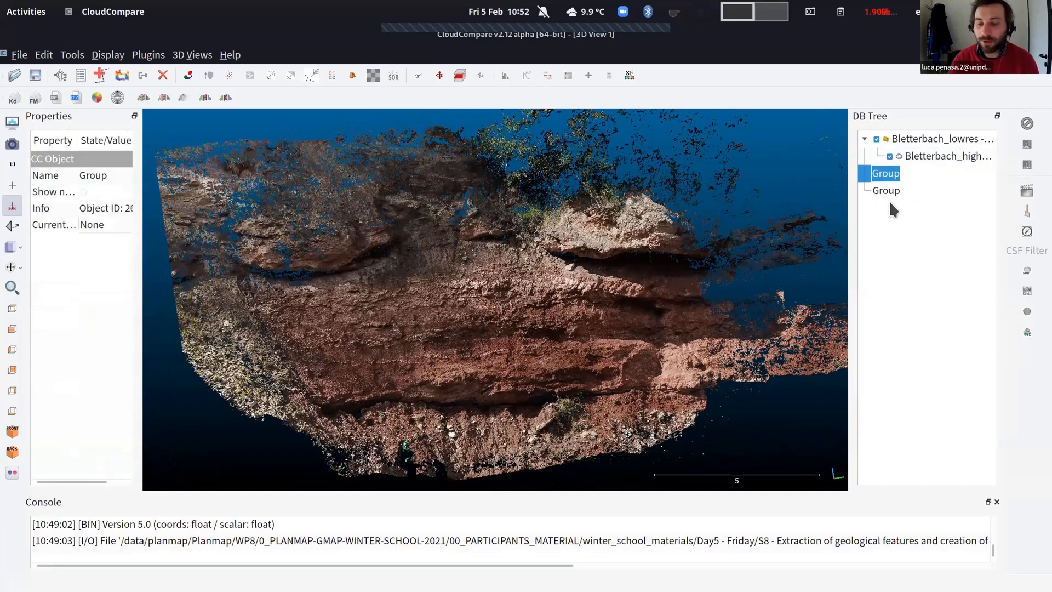
{"action": "left_click", "coordinate": [892, 214]}
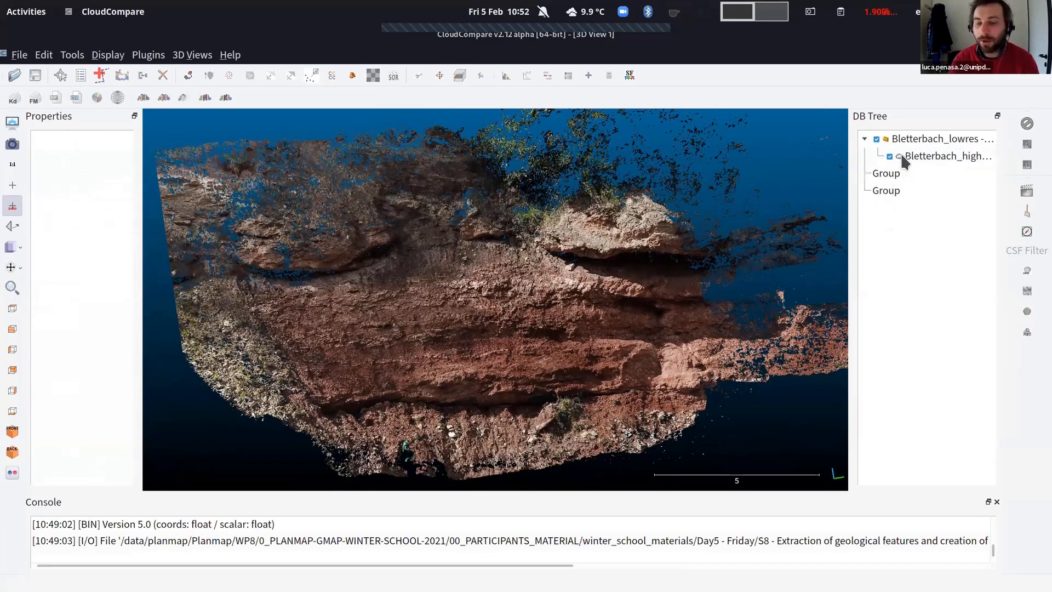
{"action": "left_click", "coordinate": [895, 164]}
{"action": "left_click_drag", "start_coordinate": [894, 166], "coordinate": [895, 176]}
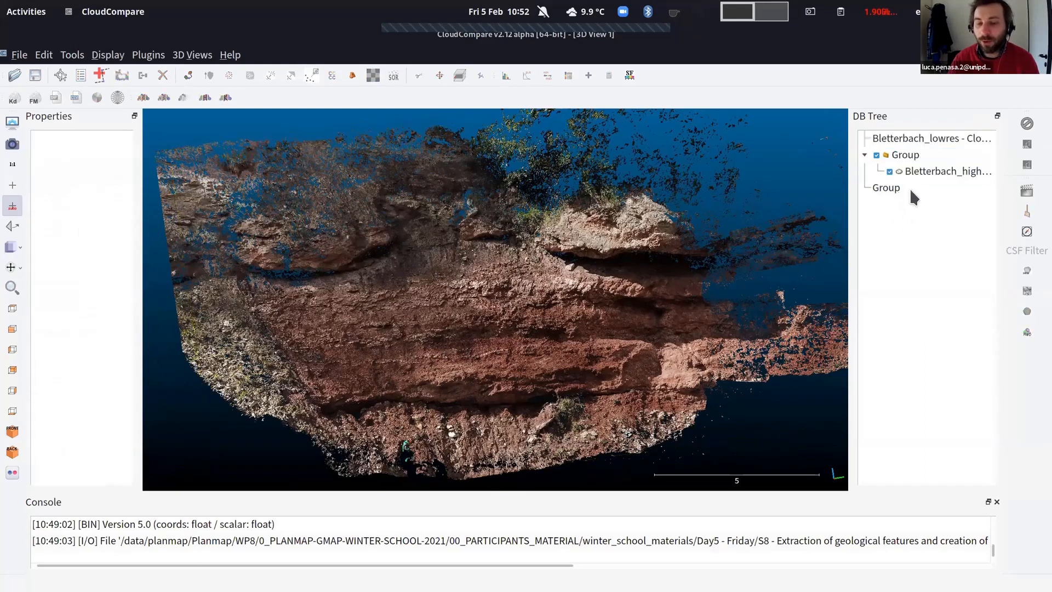
Compare the properties of the moved cloud and the empty group, leaving the cloud selected
{"action": "left_click", "coordinate": [932, 171]}
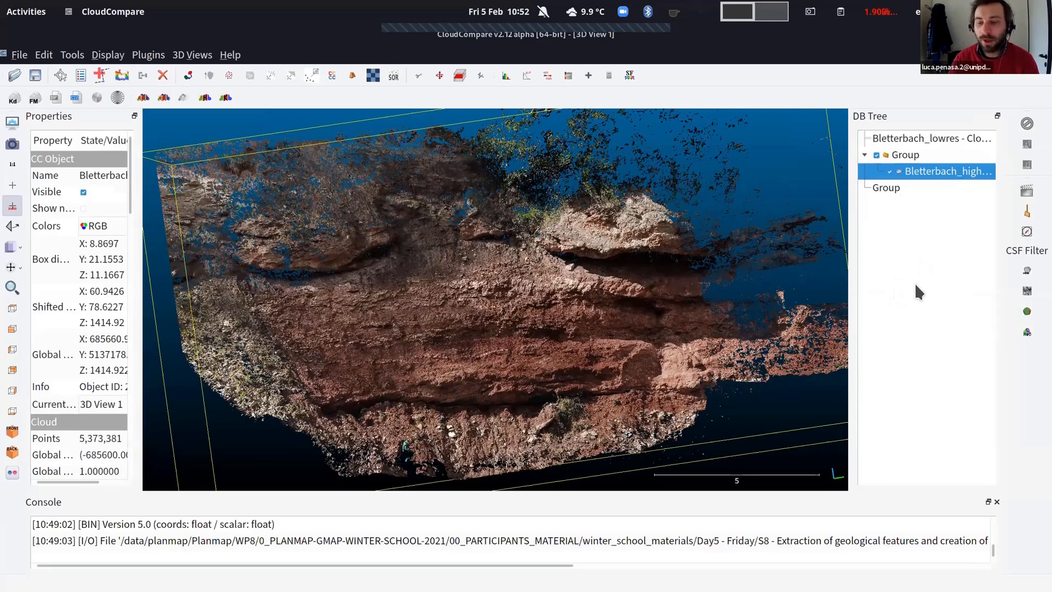
{"action": "left_click", "coordinate": [888, 188]}
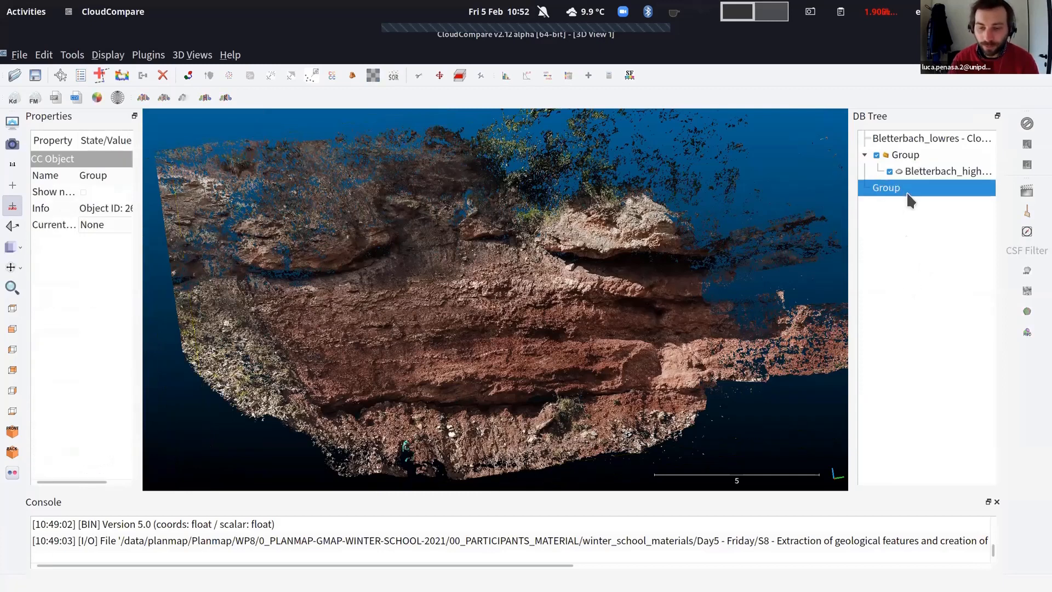
{"action": "left_click", "coordinate": [875, 290]}
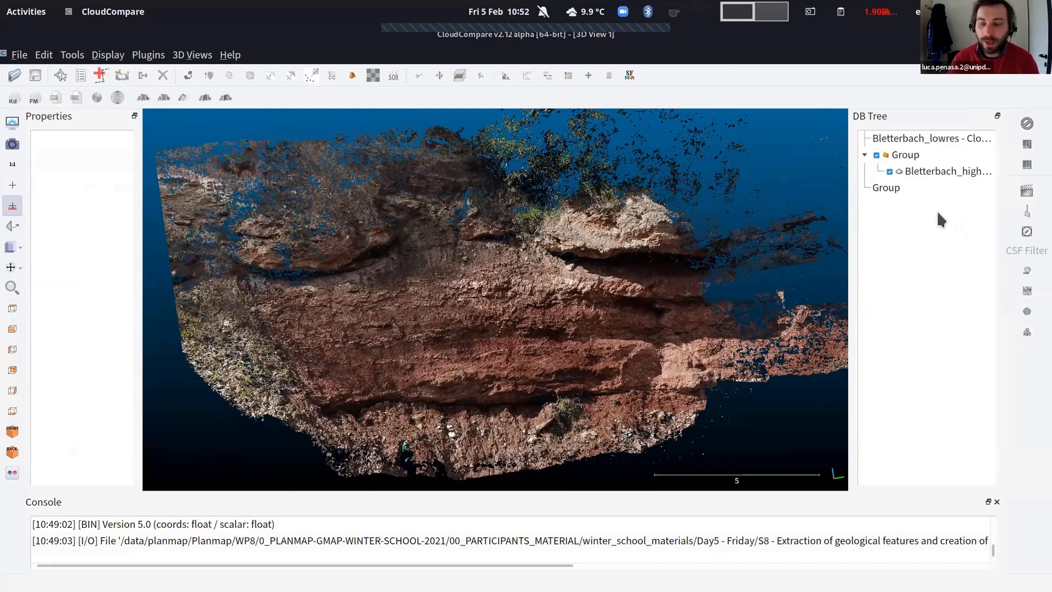
{"action": "left_click", "coordinate": [437, 187]}
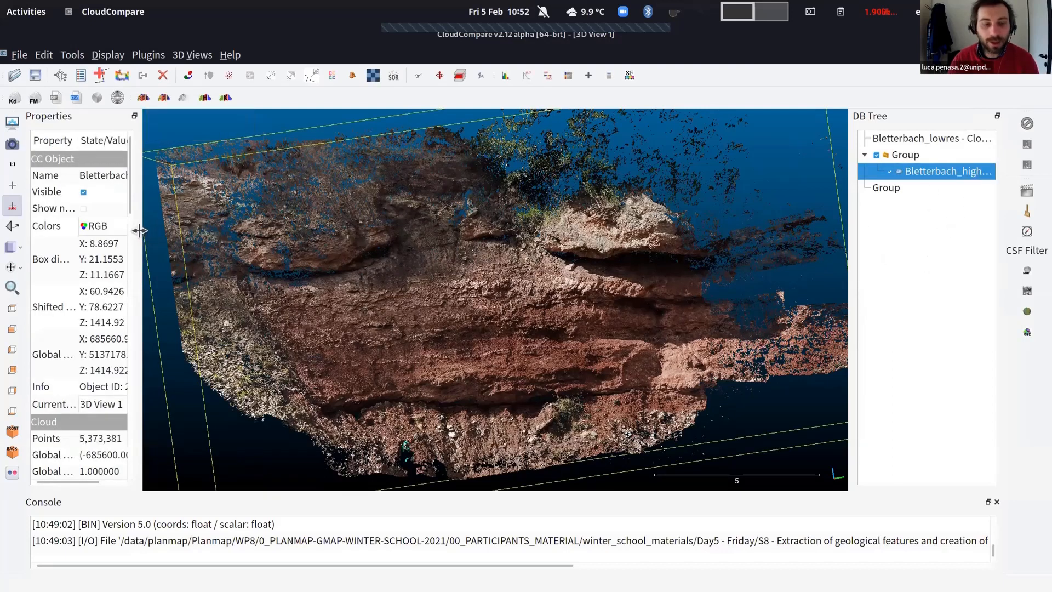
Widen the Properties area and switch the cloud's Visible property off and on again
{"action": "left_click_drag", "start_coordinate": [142, 231], "coordinate": [194, 235]}
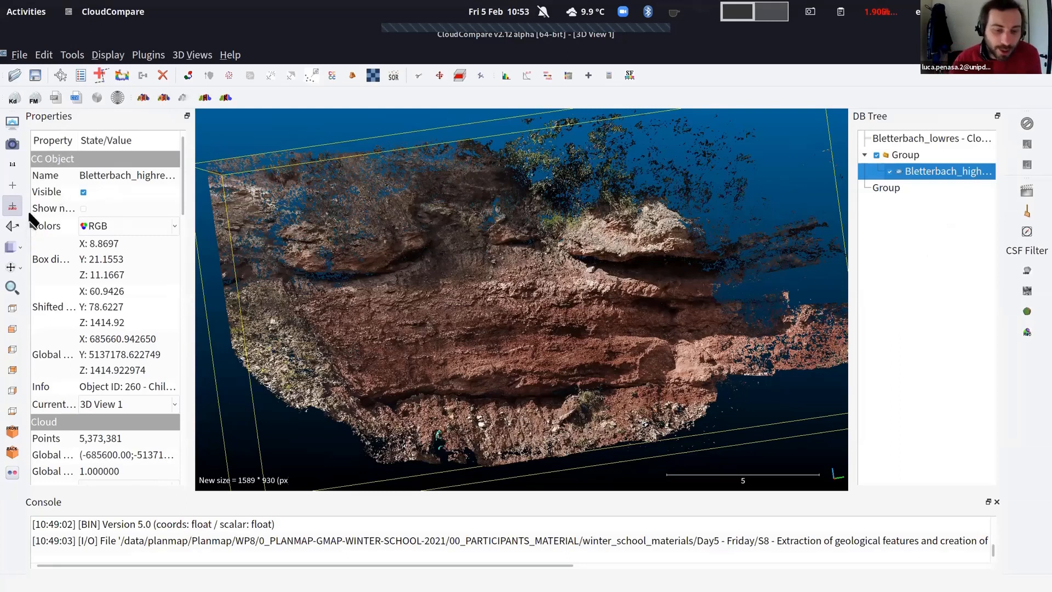
{"action": "left_click", "coordinate": [82, 193]}
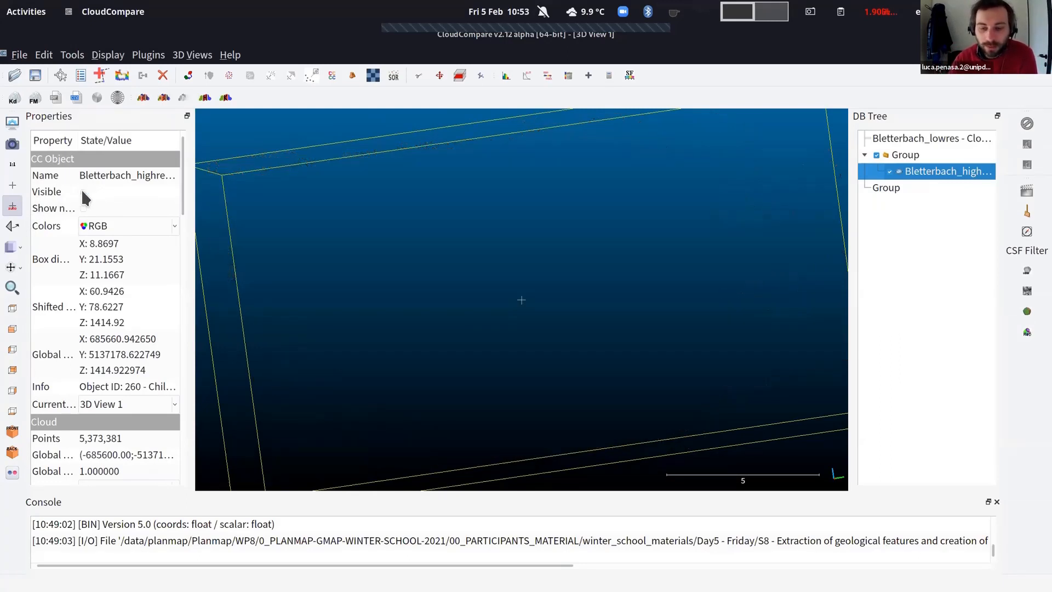
{"action": "left_click", "coordinate": [83, 192]}
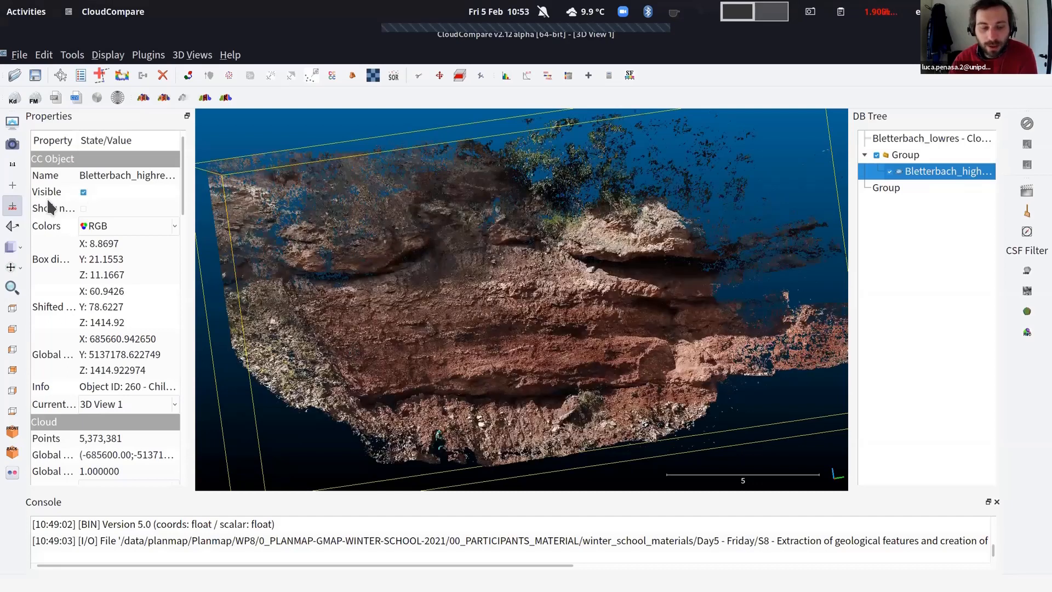
Review the cloud's color display options and switch its coloring from RGB to Scalar field
{"action": "scroll", "coordinate": [51, 207], "scroll_direction": "down", "scroll_amount": 1}
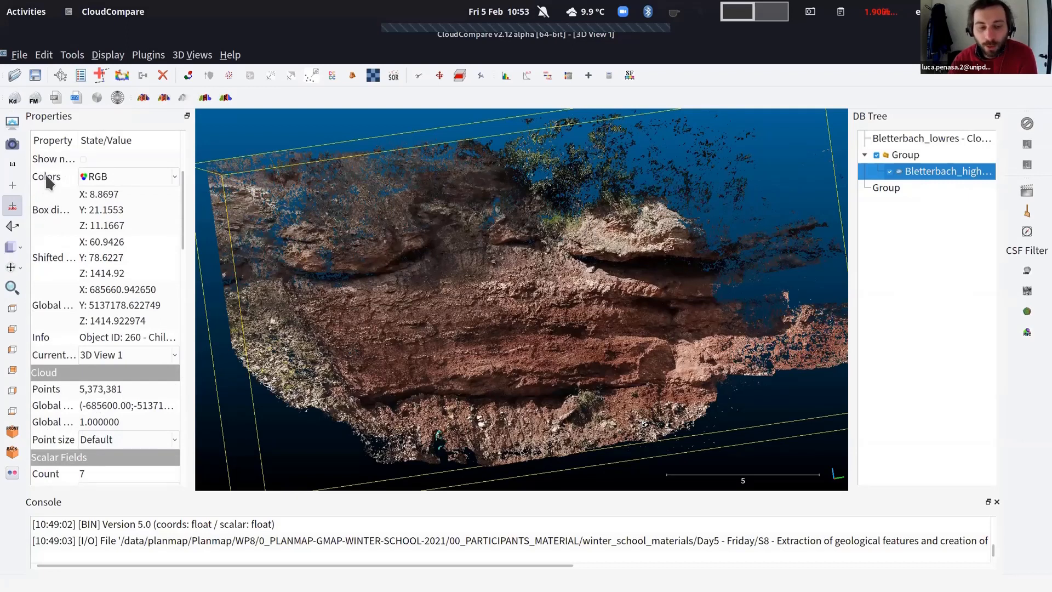
{"action": "left_click", "coordinate": [98, 179]}
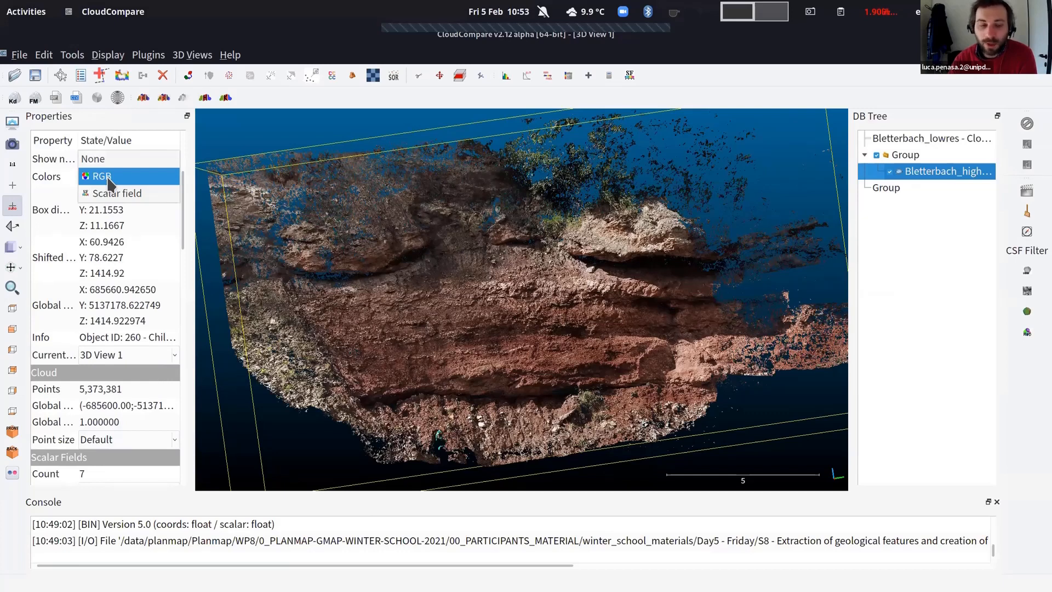
{"action": "left_click", "coordinate": [109, 181]}
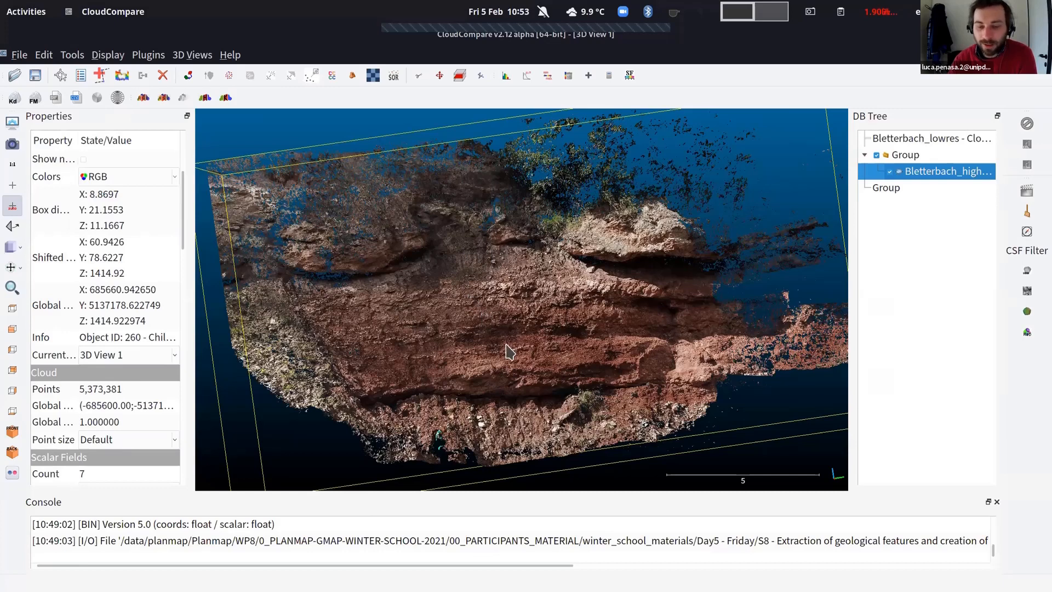
{"action": "key", "text": "s"}
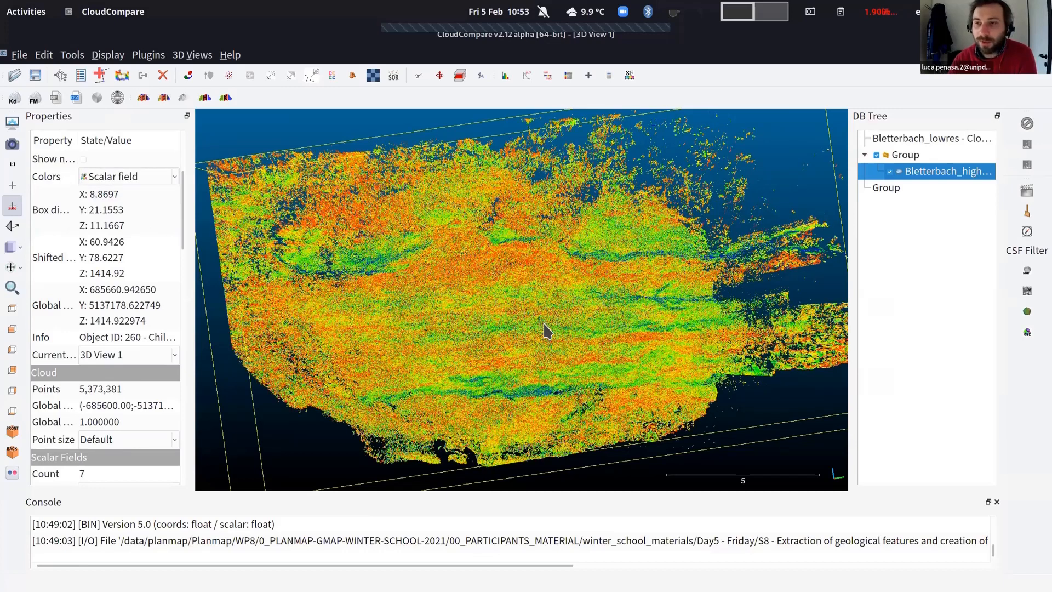
{"action": "left_click_drag", "start_coordinate": [544, 325], "coordinate": [544, 325]}
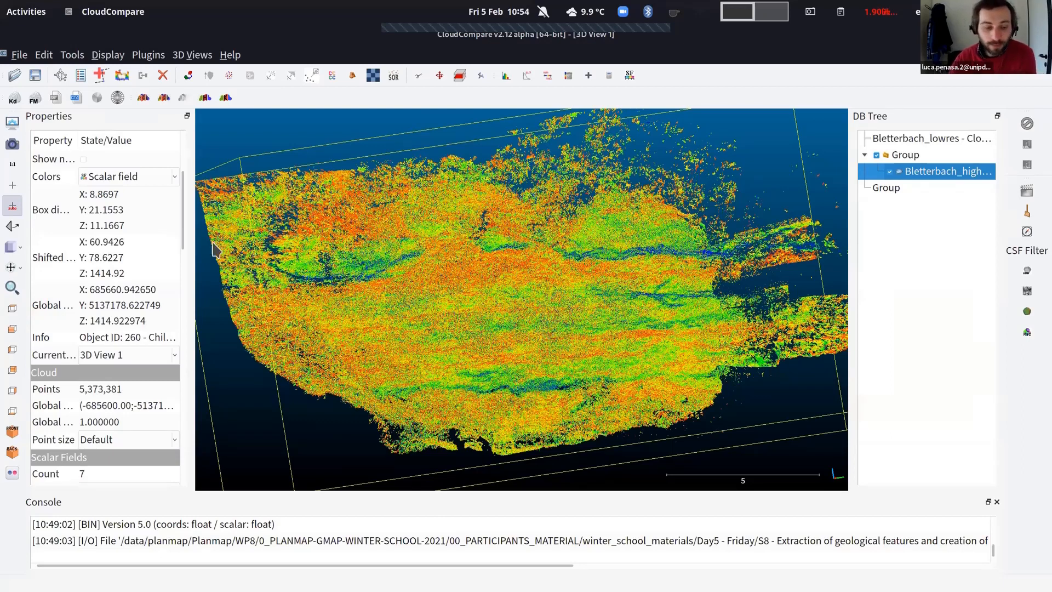
Set the cloud's active scalar field to confidence and view the outcrop from different angles
{"action": "scroll", "coordinate": [72, 255], "scroll_direction": "down", "scroll_amount": 2}
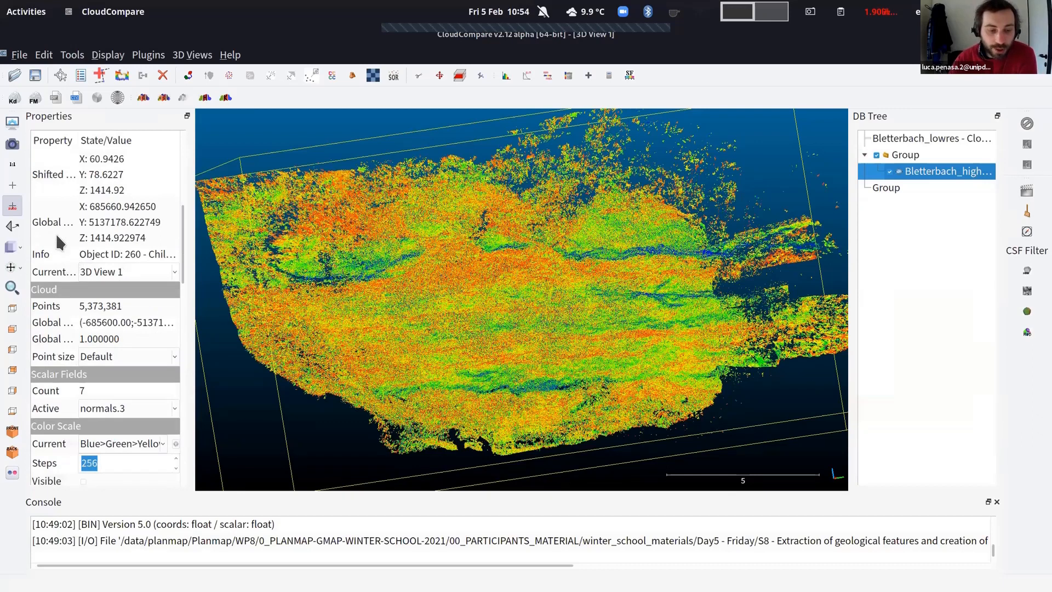
{"action": "scroll", "coordinate": [82, 228], "scroll_direction": "down", "scroll_amount": 4}
{"action": "left_click", "coordinate": [103, 241]}
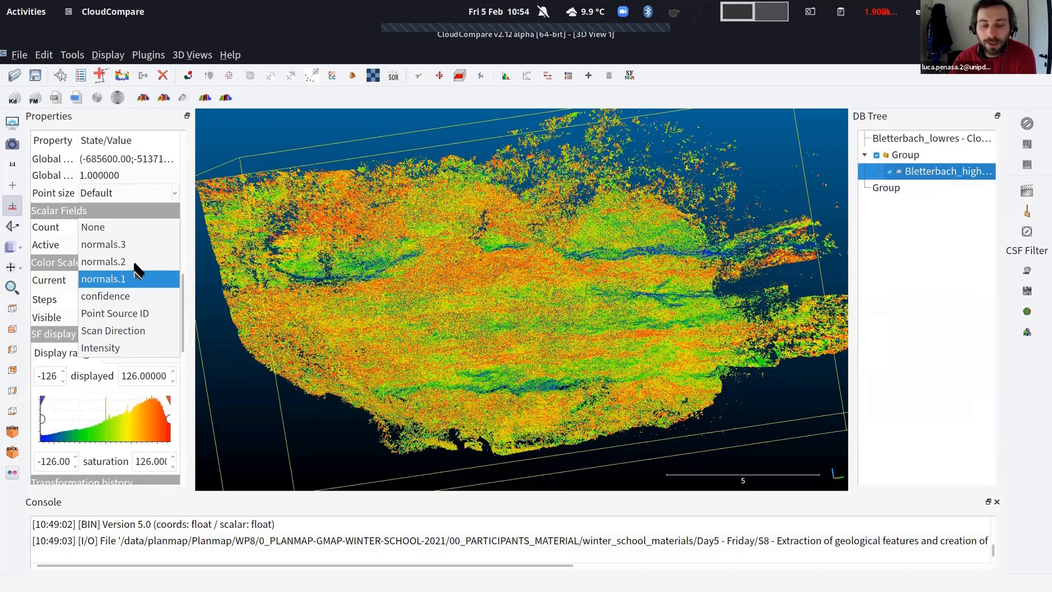
{"action": "left_click", "coordinate": [121, 306]}
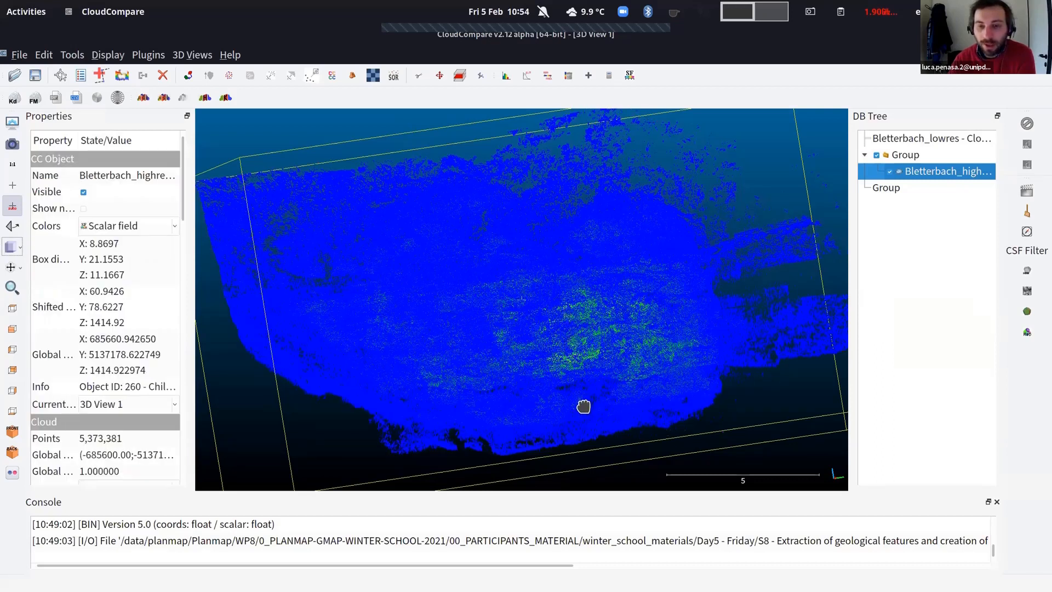
{"action": "left_click_drag", "start_coordinate": [574, 425], "coordinate": [513, 365]}
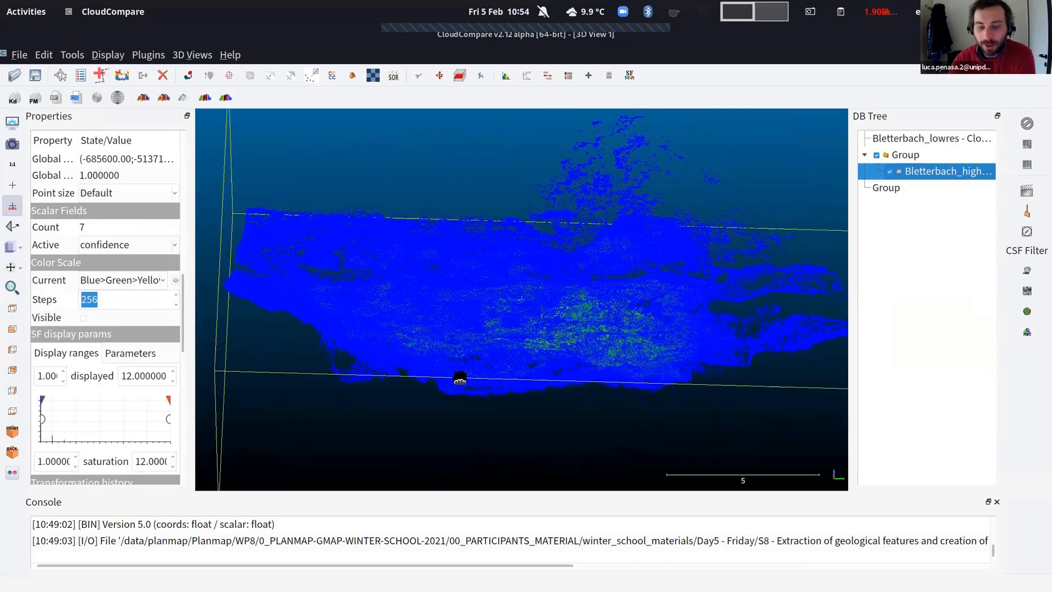
{"action": "scroll", "coordinate": [462, 379], "scroll_direction": "up", "scroll_amount": 5}
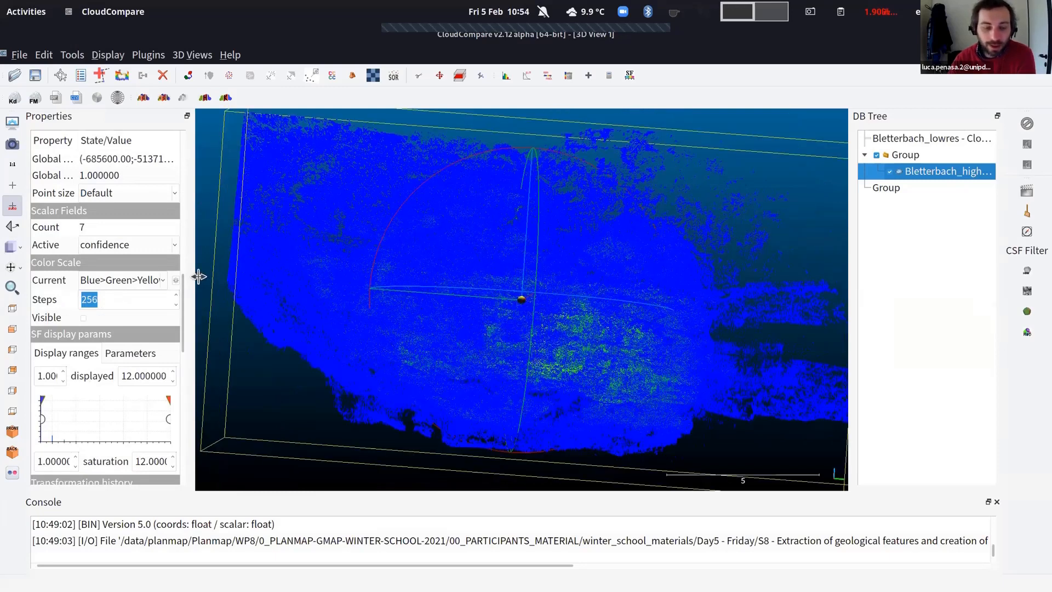
Widen the Properties area and examine the confidence field's color scale, display and saturation ranges, transformation history and metadata
{"action": "left_click_drag", "start_coordinate": [198, 275], "coordinate": [226, 275]}
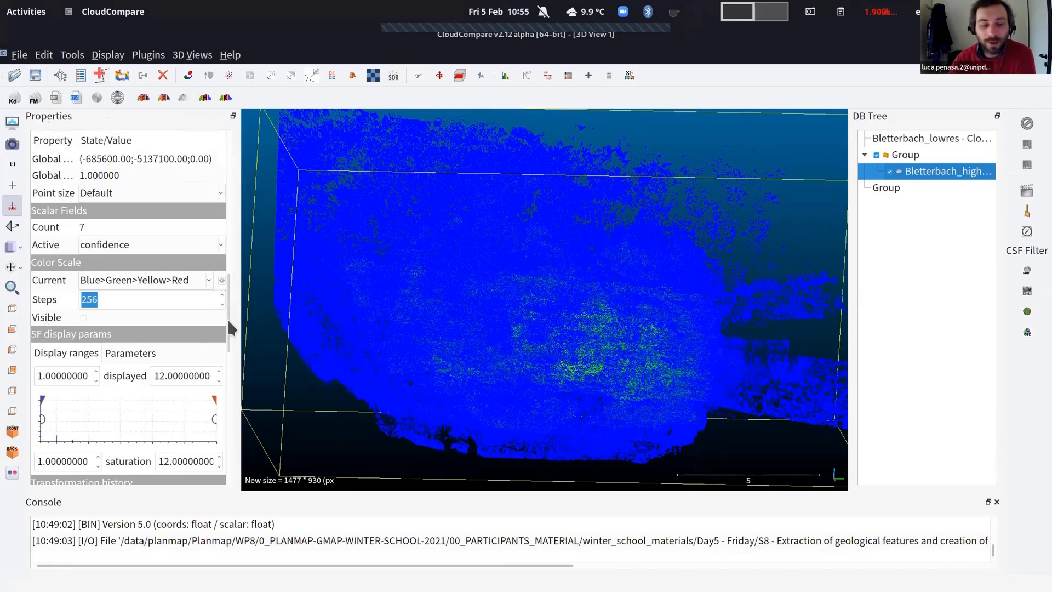
{"action": "left_click_drag", "start_coordinate": [228, 323], "coordinate": [229, 370]}
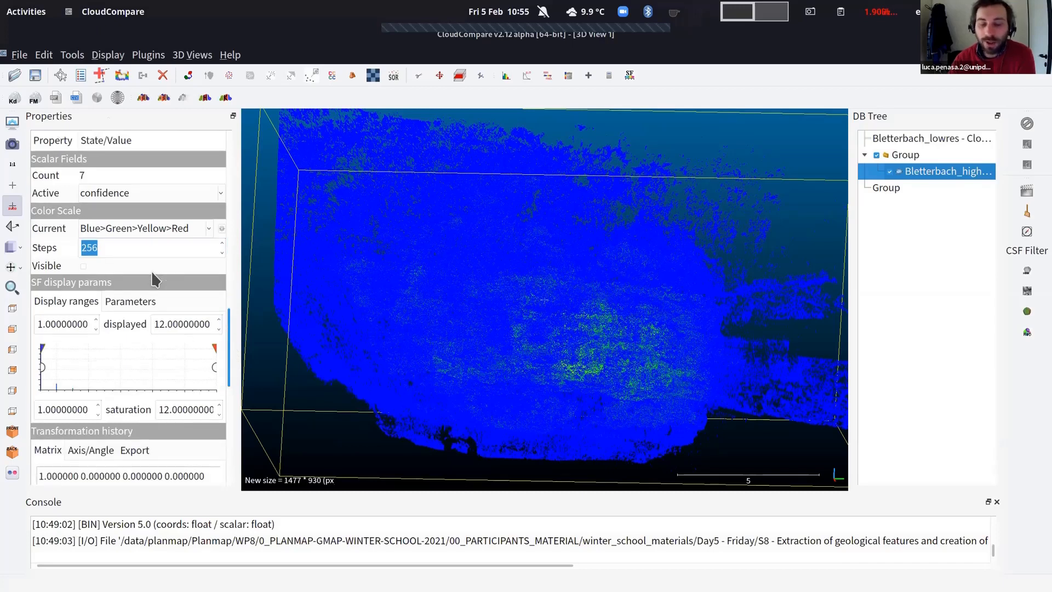
{"action": "scroll", "coordinate": [157, 277], "scroll_direction": "down", "scroll_amount": 1}
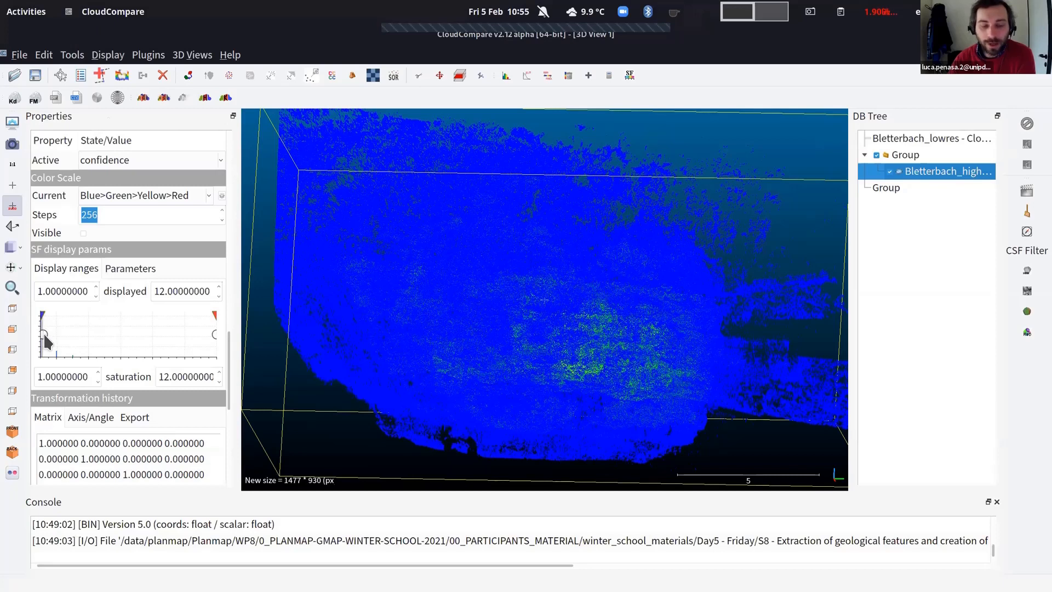
{"action": "mouse_move", "coordinate": [44, 334]}
{"action": "left_mouse_down"}
{"action": "mouse_move", "coordinate": [56, 336]}
{"action": "mouse_move", "coordinate": [46, 335]}
{"action": "left_mouse_up"}
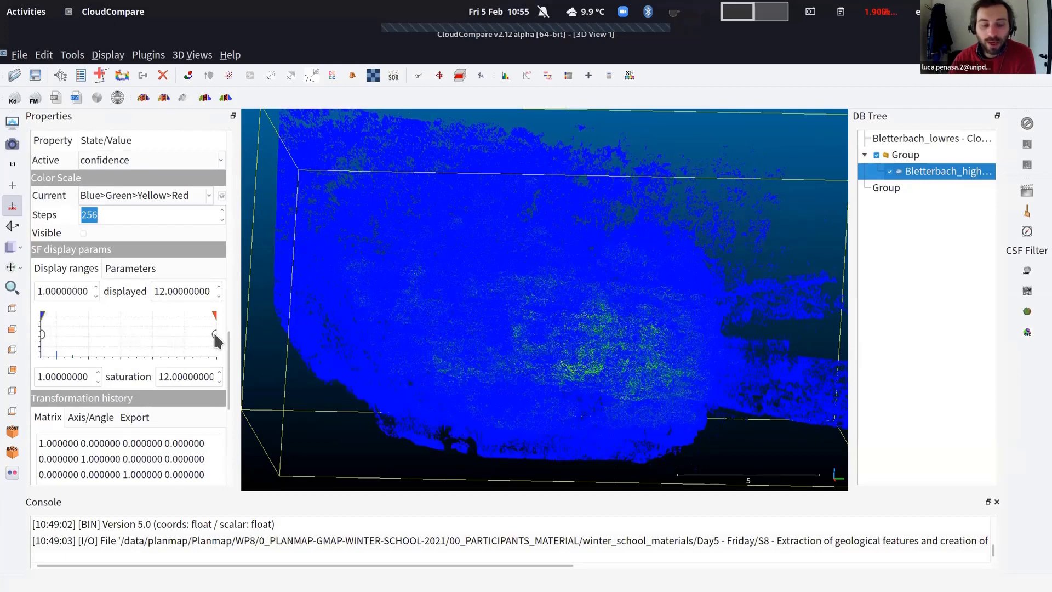
{"action": "left_click_drag", "start_coordinate": [203, 333], "coordinate": [152, 334]}
{"action": "left_click_drag", "start_coordinate": [247, 332], "coordinate": [334, 337]}
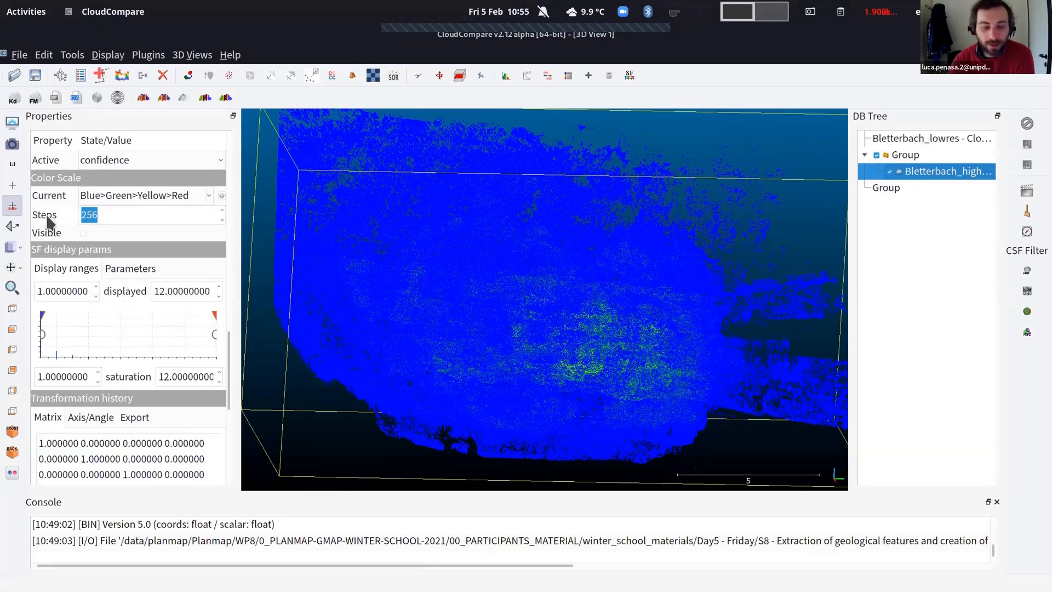
{"action": "scroll", "coordinate": [45, 209], "scroll_direction": "down", "scroll_amount": 3}
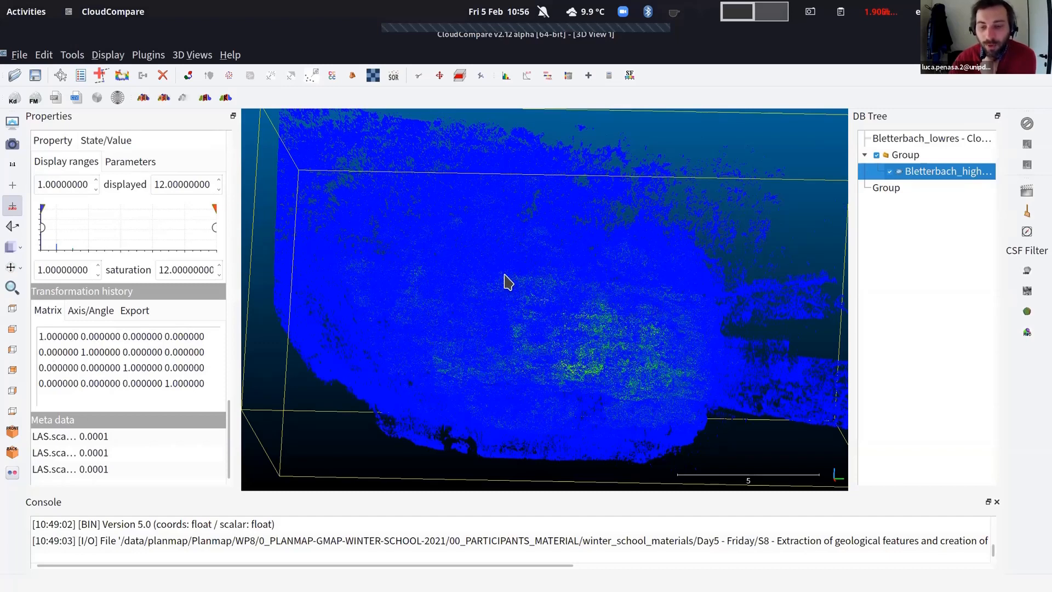
{"action": "scroll", "coordinate": [507, 282], "scroll_direction": "down", "scroll_amount": 1}
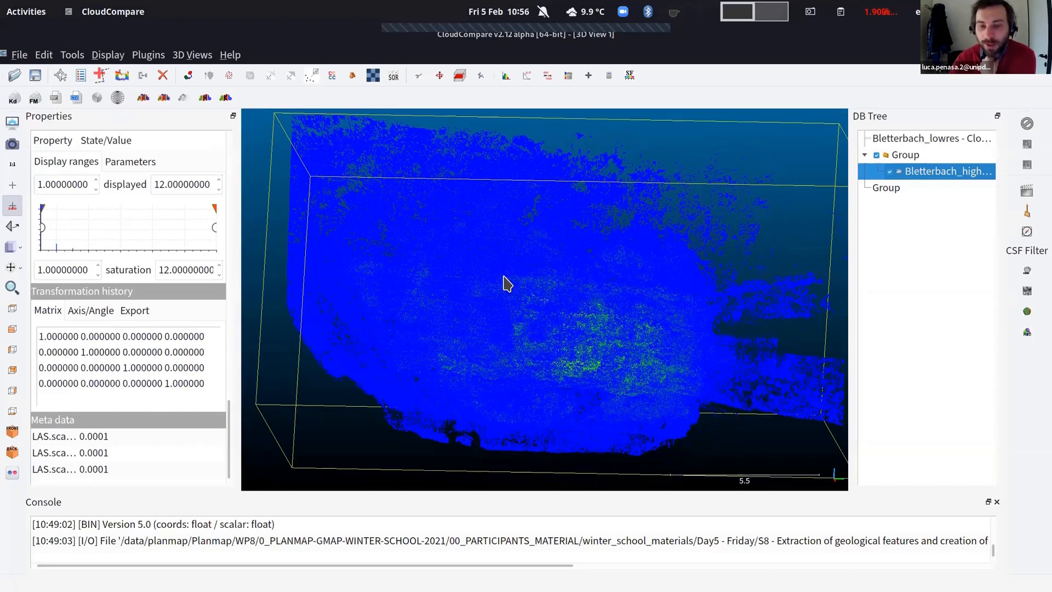
{"action": "scroll", "coordinate": [505, 282], "scroll_direction": "down", "scroll_amount": 1}
{"action": "scroll", "coordinate": [517, 291], "scroll_direction": "down", "scroll_amount": 1}
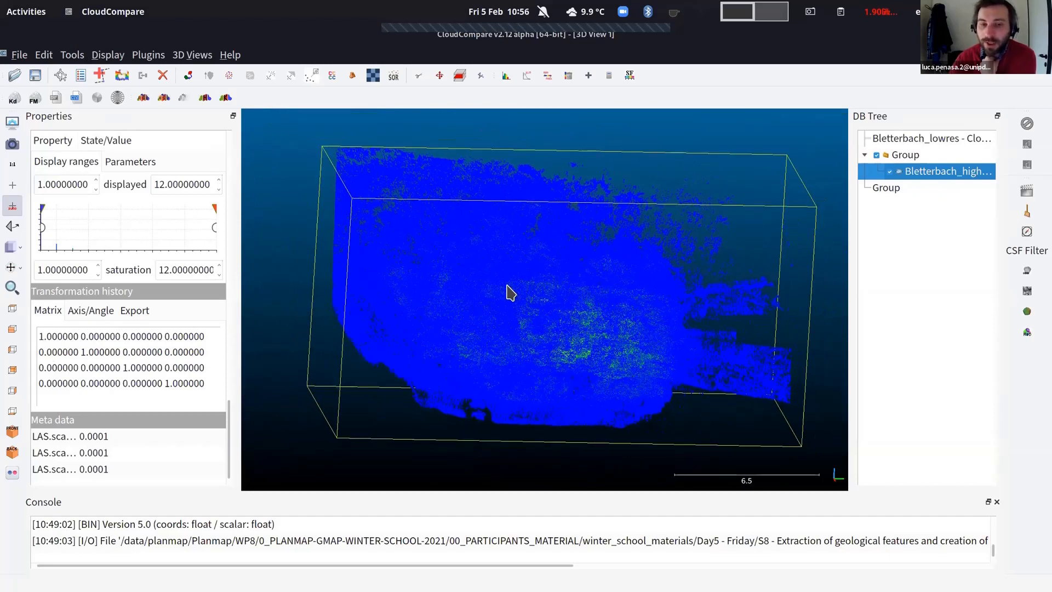
{"action": "left_click_drag", "start_coordinate": [442, 284], "coordinate": [495, 293]}
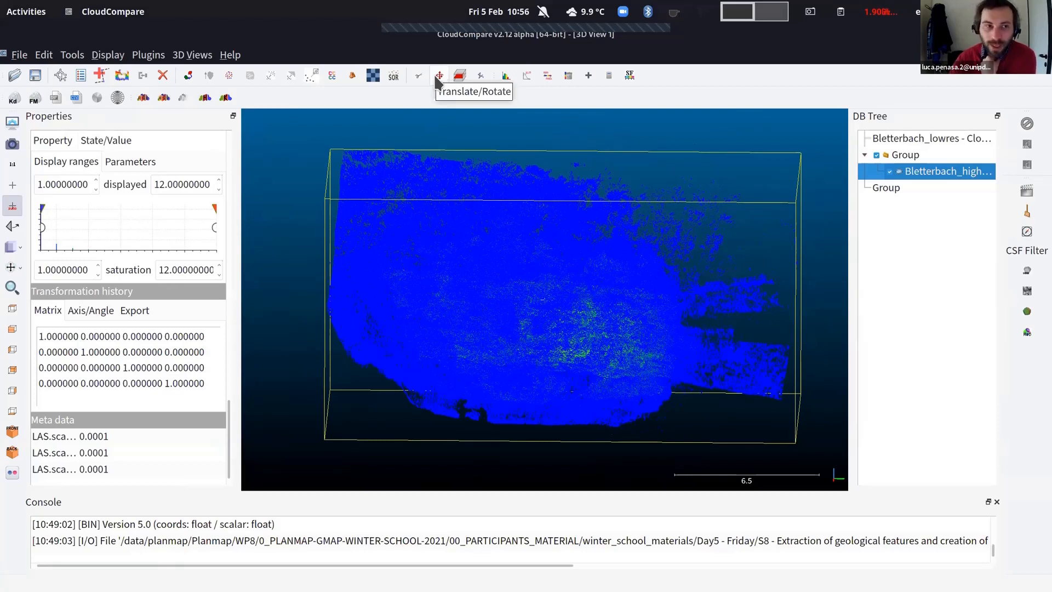
{"action": "left_click", "coordinate": [71, 55]}
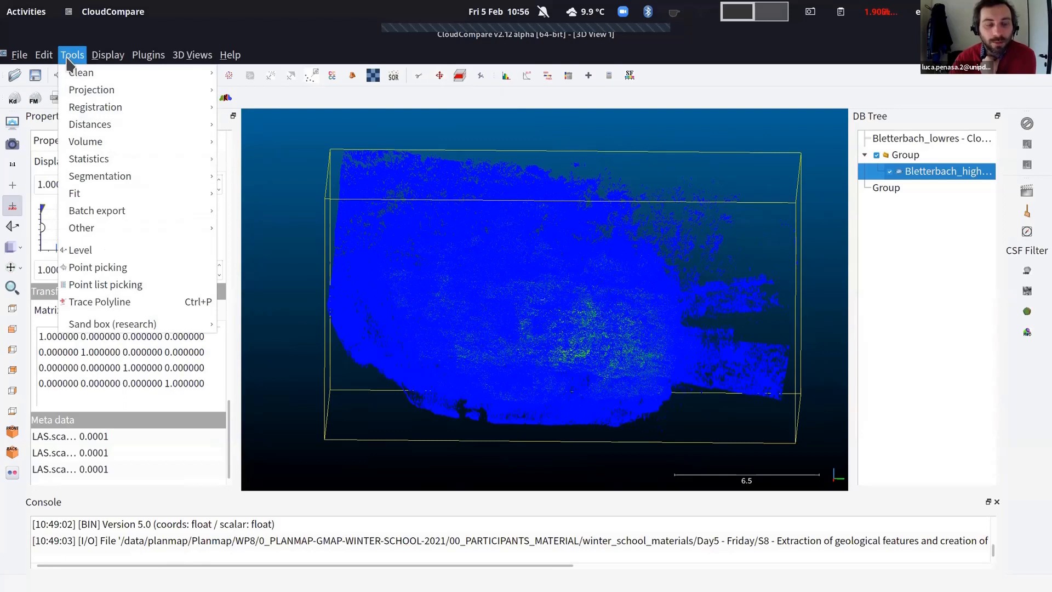
{"action": "mouse_move", "coordinate": [37, 59]}
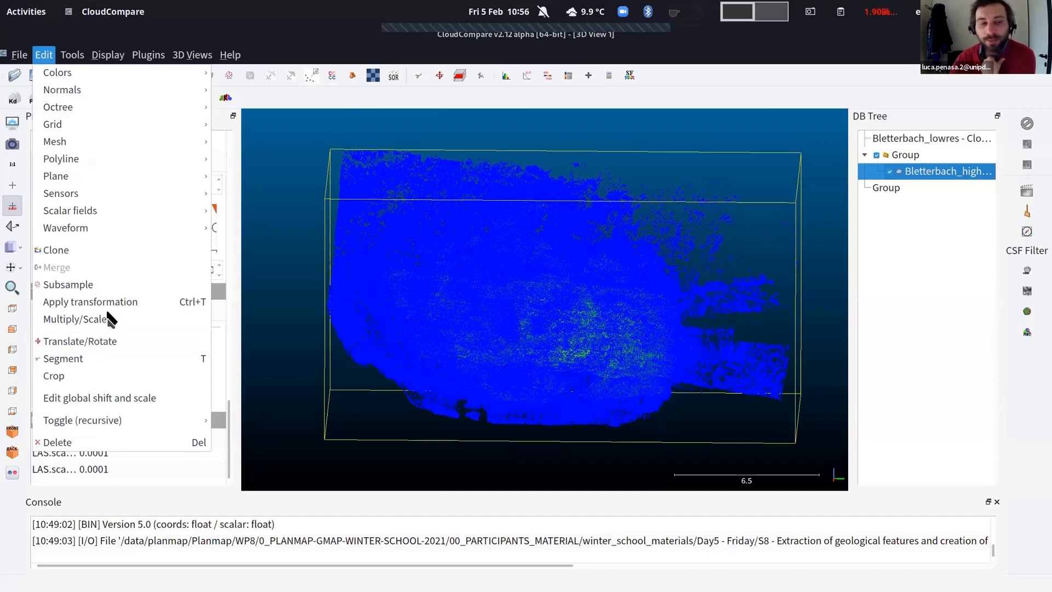
{"action": "key", "text": "Escape"}
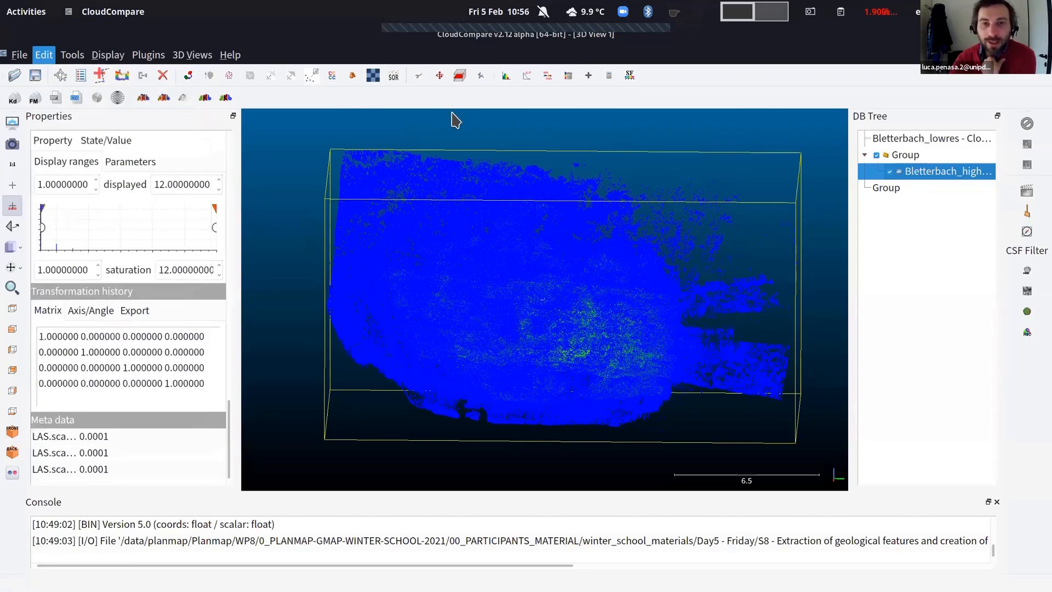
Translate the high-resolution cloud by about -0.32, 4.26, 0.79 with rotation set to None, and confirm the transformation
{"action": "left_click", "coordinate": [439, 75]}
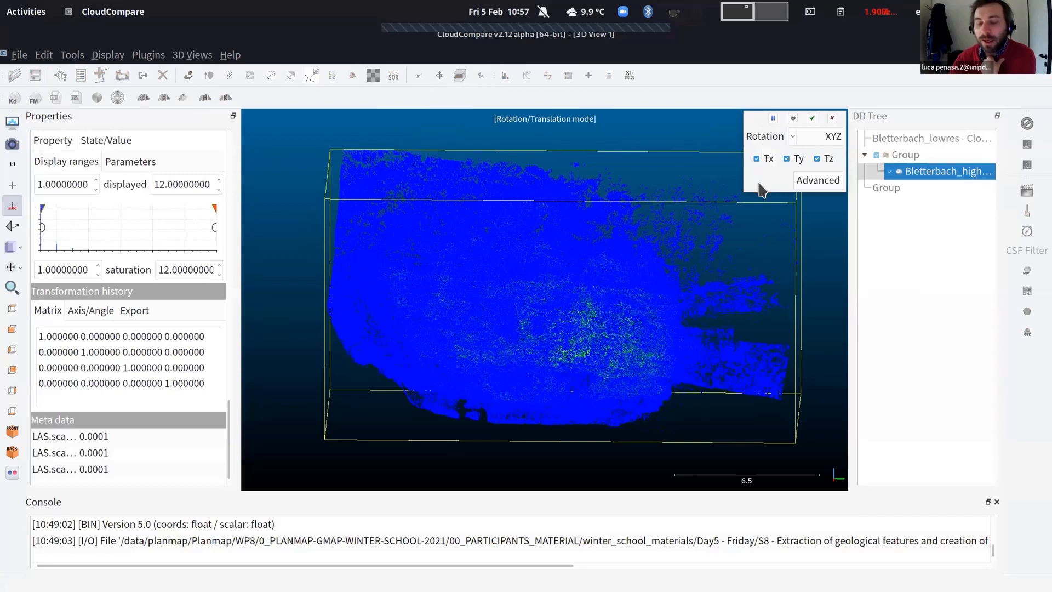
{"action": "left_click", "coordinate": [791, 137]}
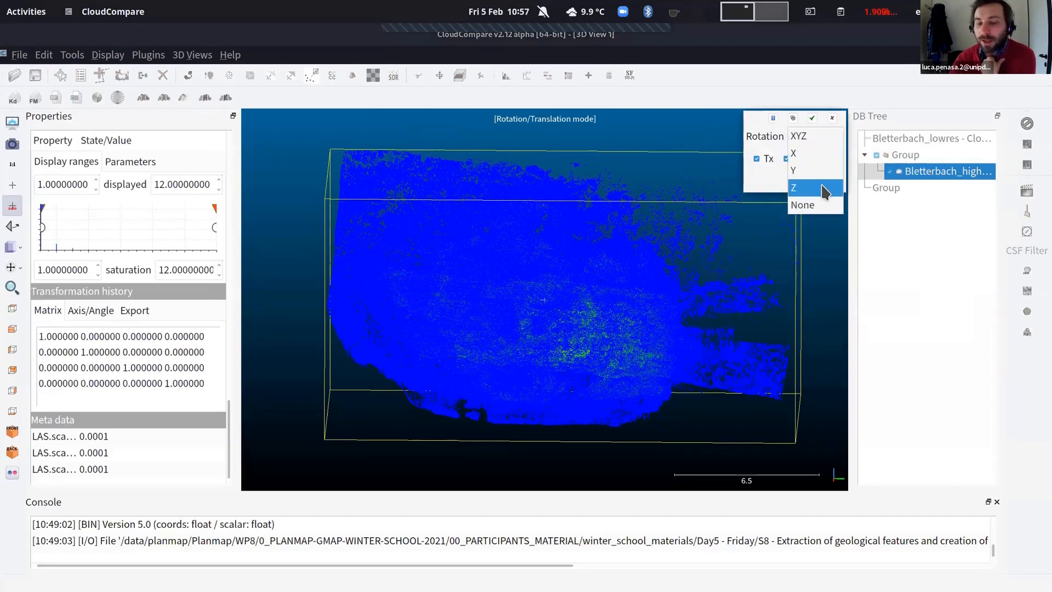
{"action": "left_click", "coordinate": [825, 208]}
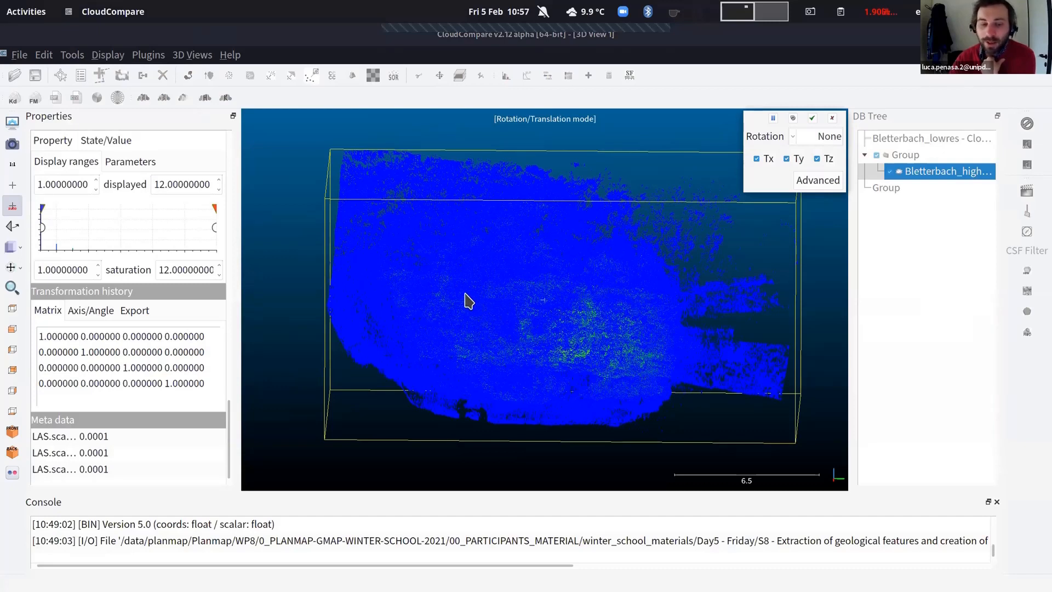
{"action": "right_click_drag", "start_coordinate": [460, 304], "coordinate": [764, 148]}
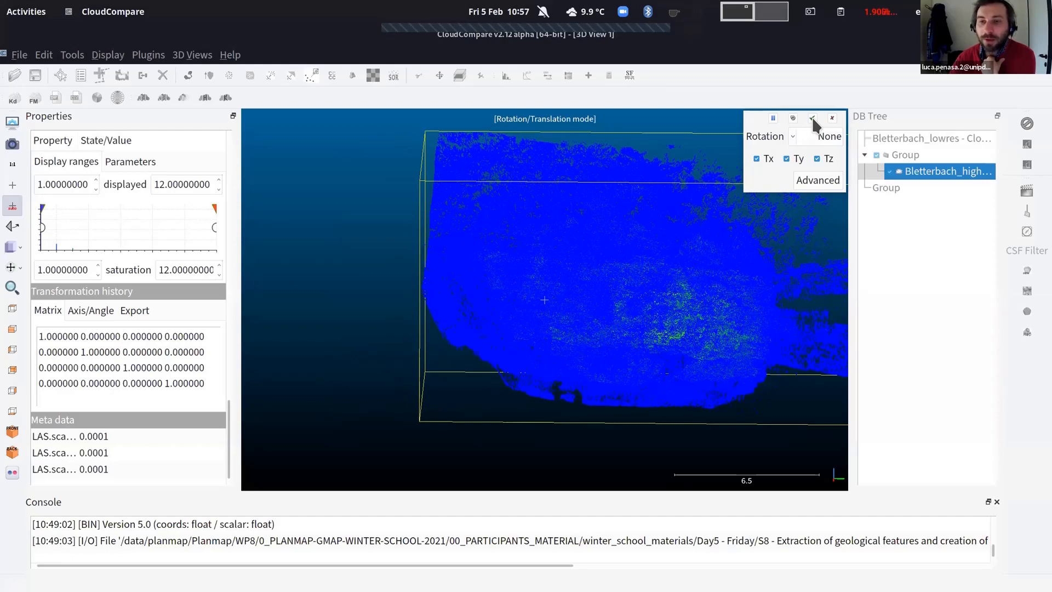
{"action": "left_click", "coordinate": [813, 117]}
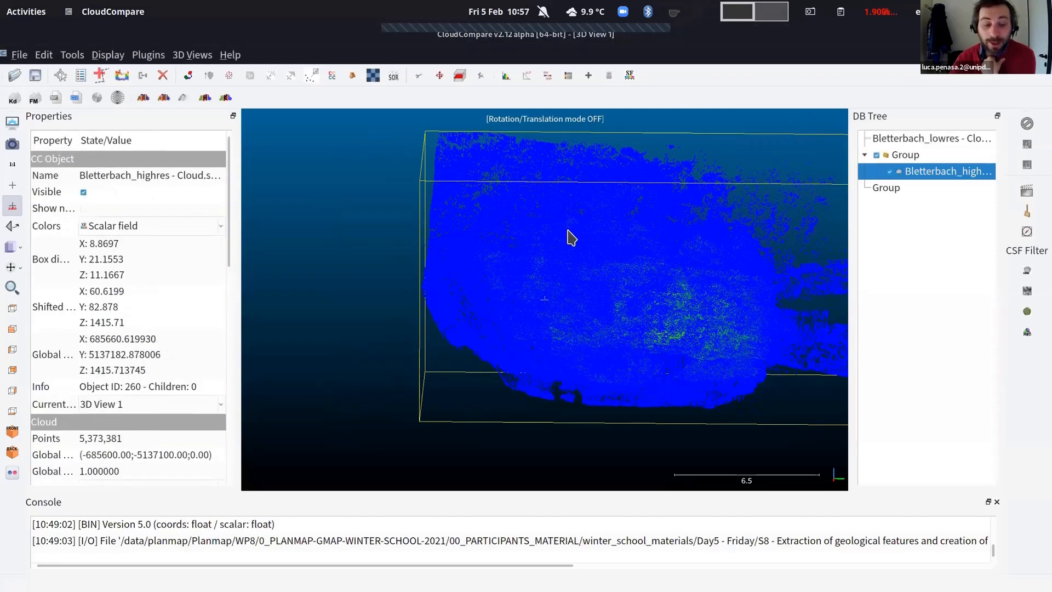
Set the high-resolution cloud's point size to 4
{"action": "scroll", "coordinate": [135, 239], "scroll_direction": "down", "scroll_amount": 5}
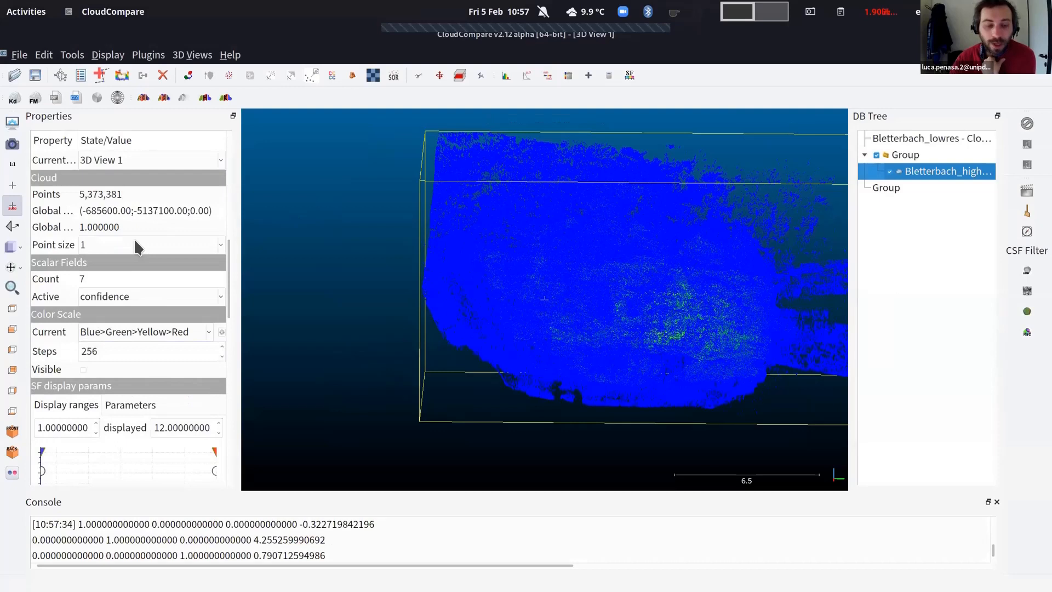
{"action": "scroll", "coordinate": [134, 245], "scroll_direction": "down", "scroll_amount": 1}
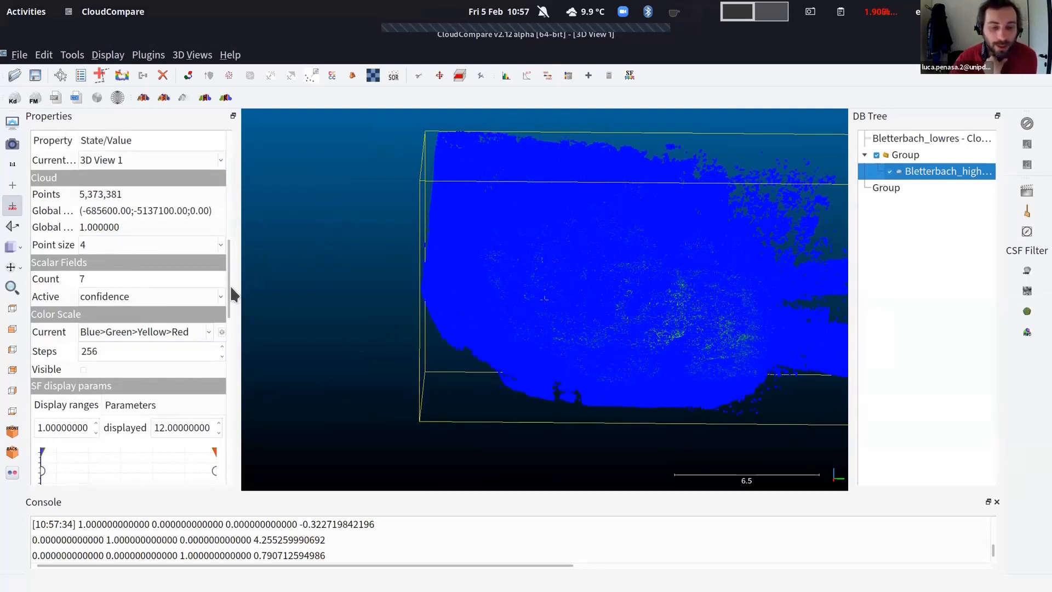
{"action": "scroll", "coordinate": [216, 374], "scroll_direction": "down", "scroll_amount": 1}
Copy the complete 4x4 matrix from the cloud's transformation history
{"action": "scroll", "coordinate": [217, 384], "scroll_direction": "down", "scroll_amount": 5}
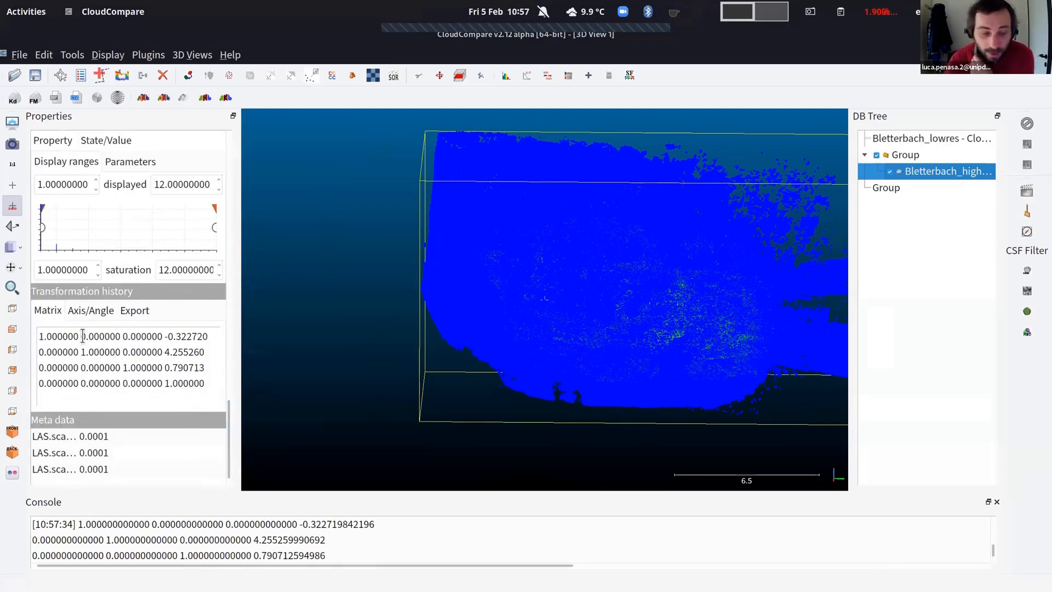
{"action": "left_click_drag", "start_coordinate": [40, 336], "coordinate": [206, 386]}
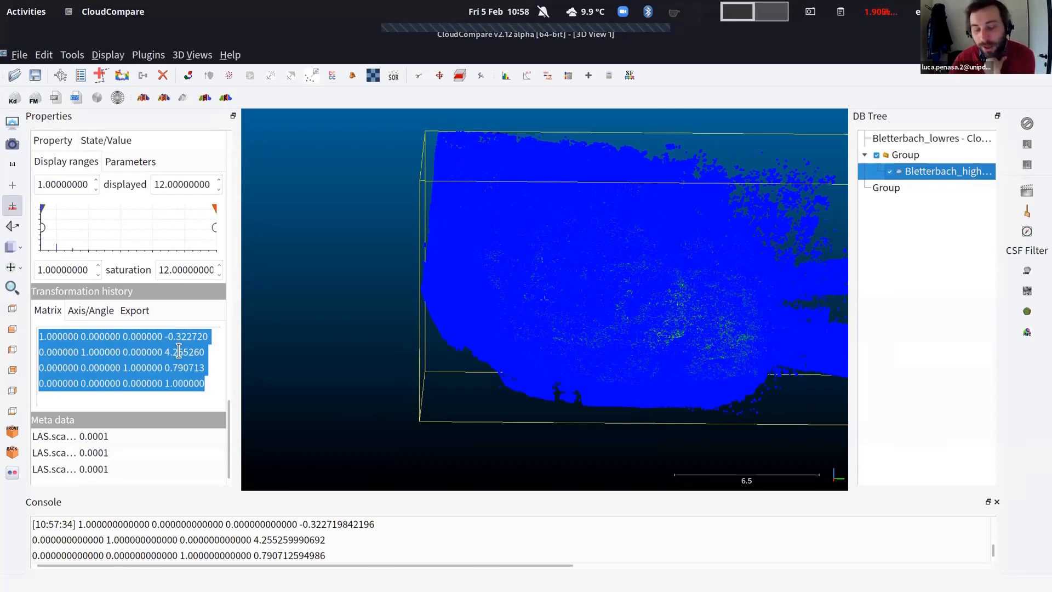
{"action": "left_click", "coordinate": [205, 382]}
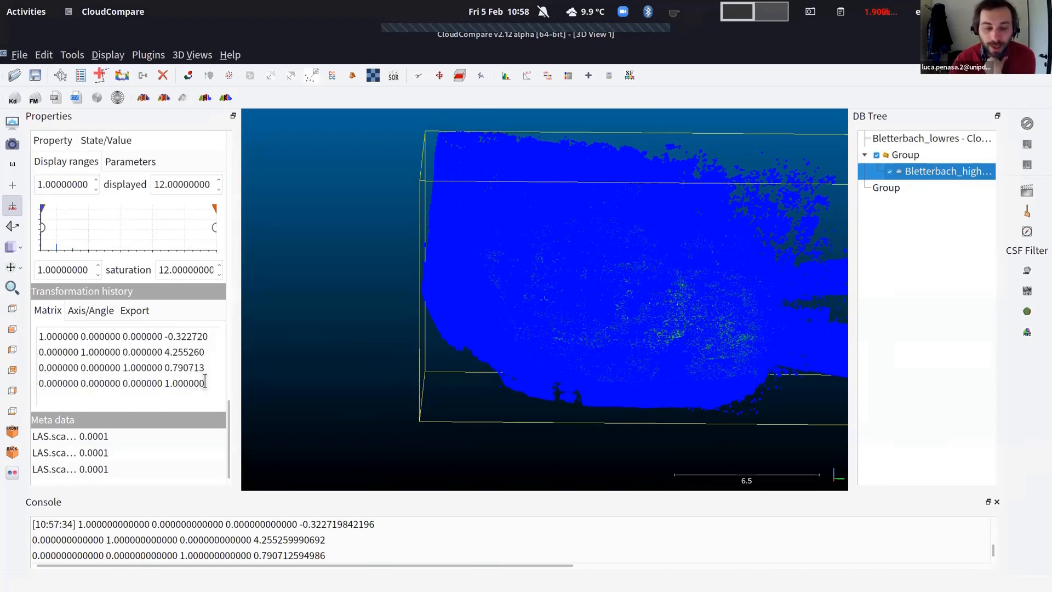
{"action": "left_click_drag", "start_coordinate": [203, 382], "coordinate": [53, 327]}
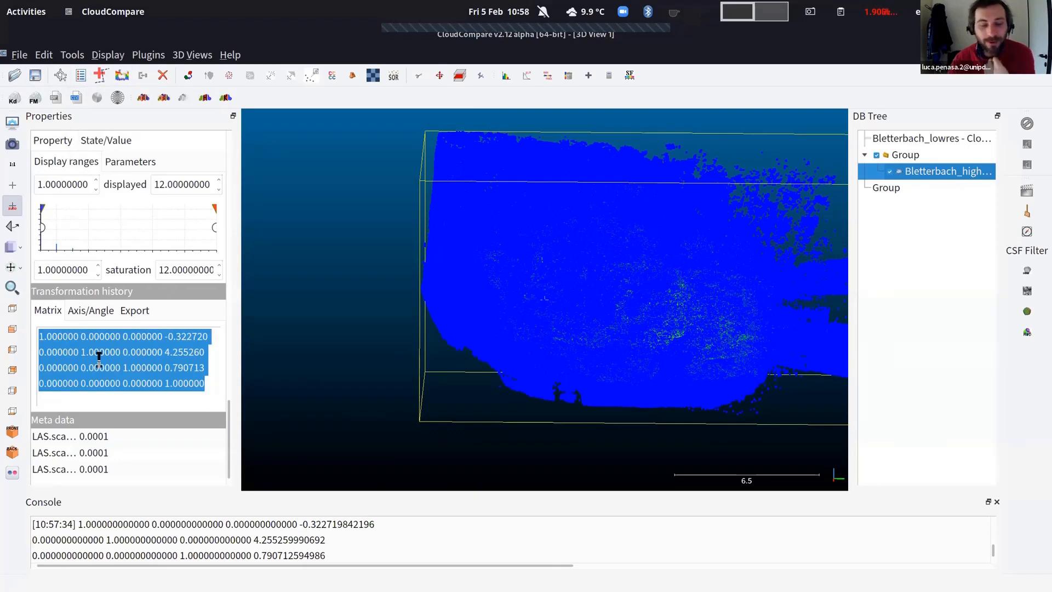
{"action": "left_click", "coordinate": [209, 385]}
{"action": "left_click_drag", "start_coordinate": [208, 385], "coordinate": [11, 325]}
{"action": "key", "text": "ctrl+c"}
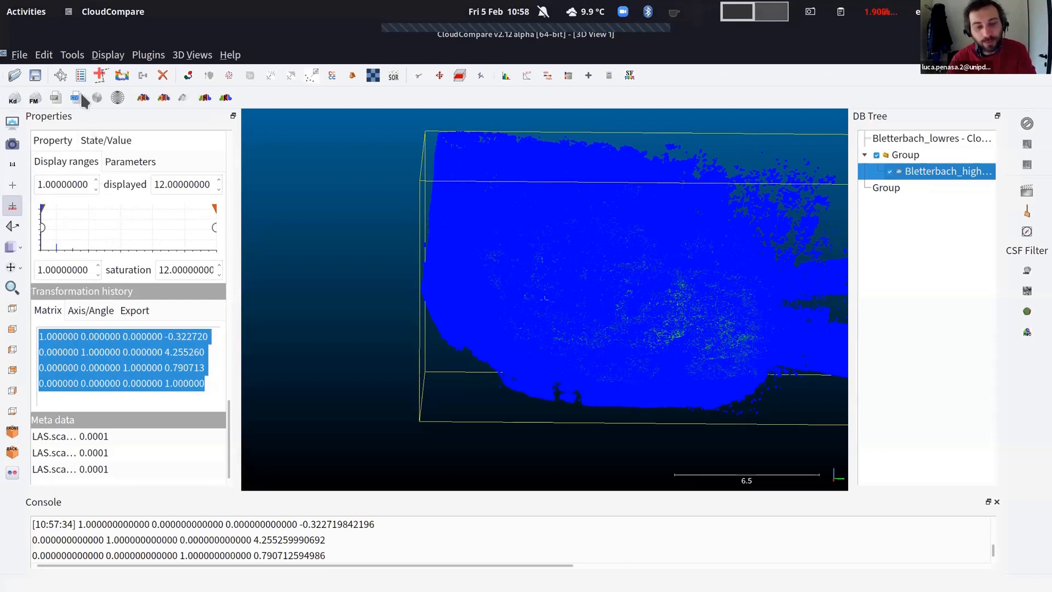
Open Apply transformation for the cloud, review the Axis, Angle and Euler angles input modes, and return to Matrix 4x4
{"action": "left_click", "coordinate": [44, 55]}
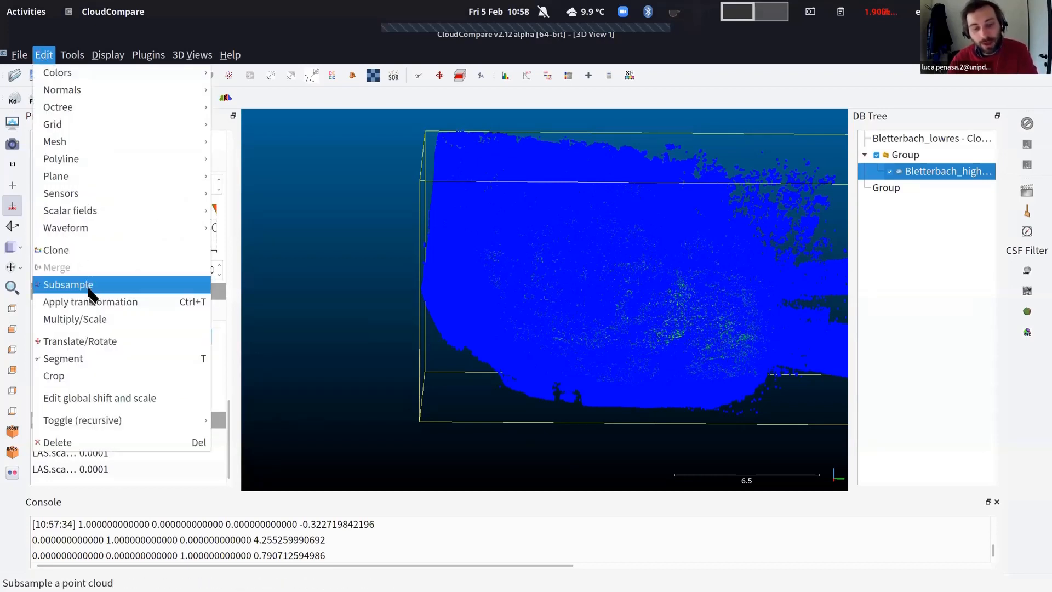
{"action": "left_click", "coordinate": [180, 305]}
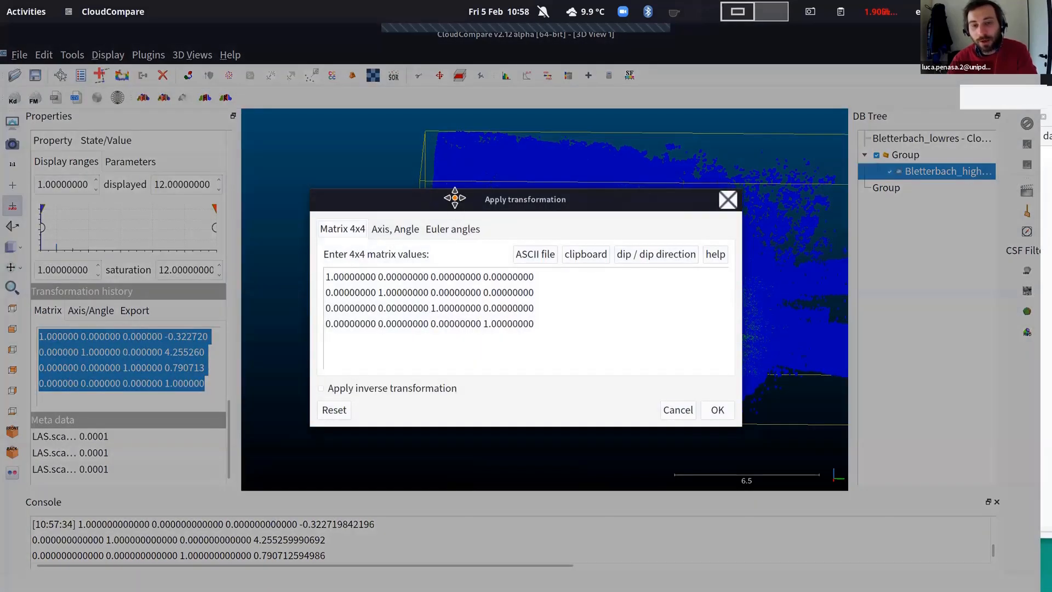
{"action": "left_click_drag", "start_coordinate": [455, 197], "coordinate": [411, 296]}
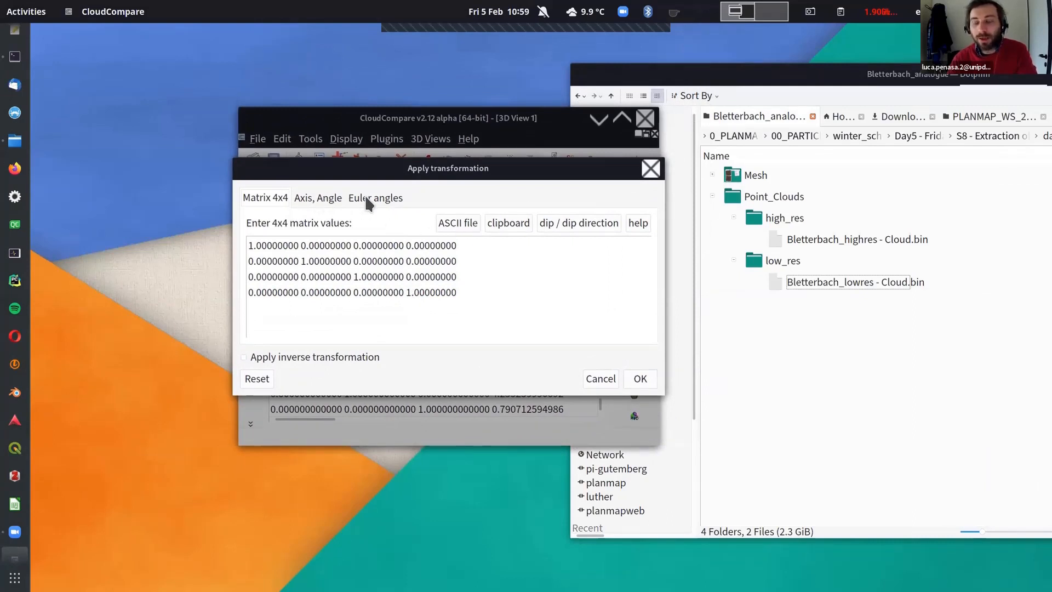
{"action": "left_click", "coordinate": [318, 198]}
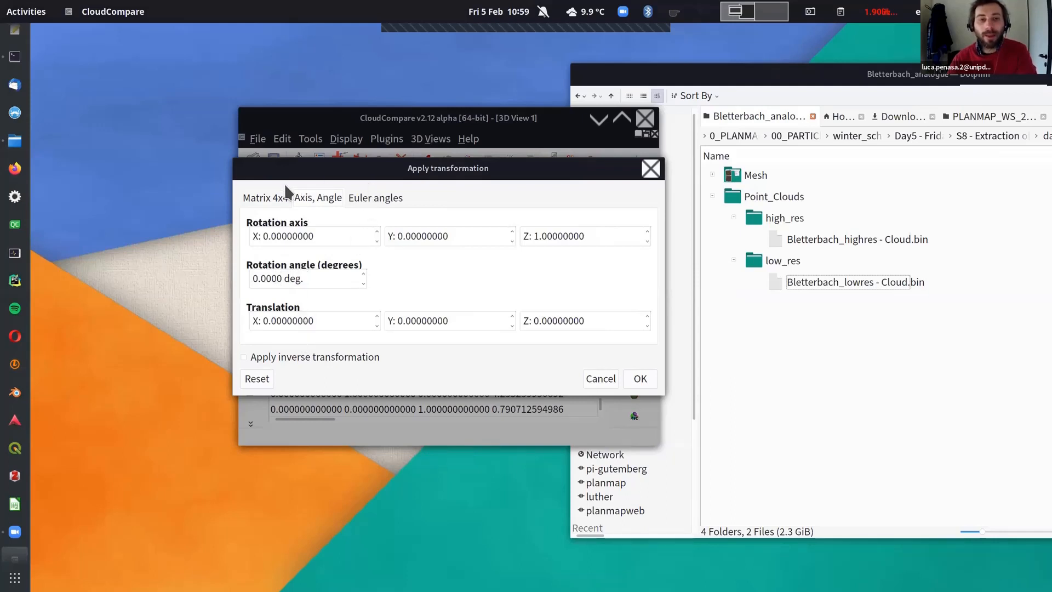
{"action": "left_click", "coordinate": [374, 199]}
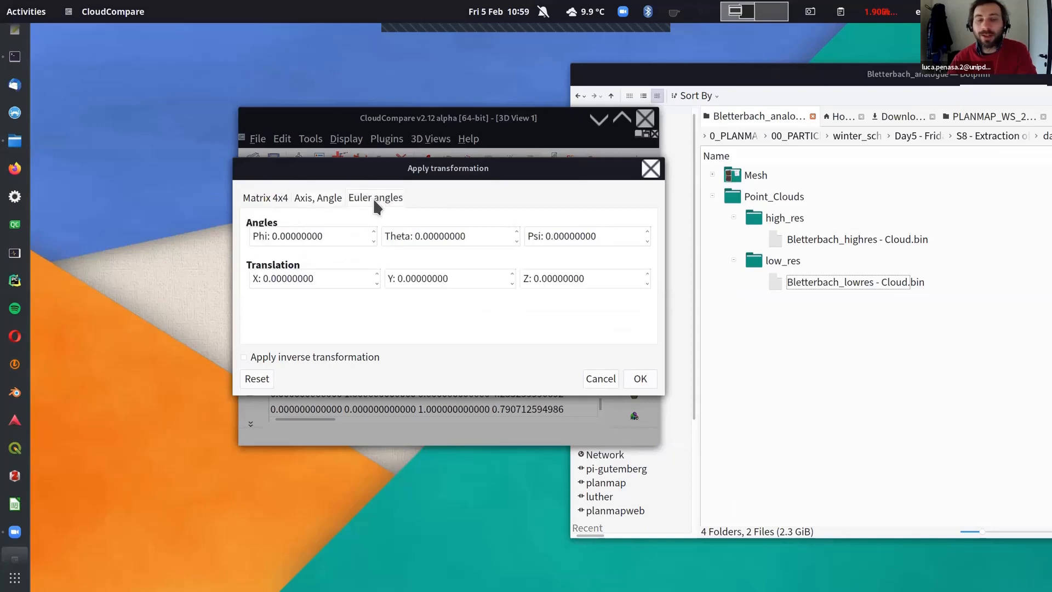
{"action": "left_click", "coordinate": [267, 198]}
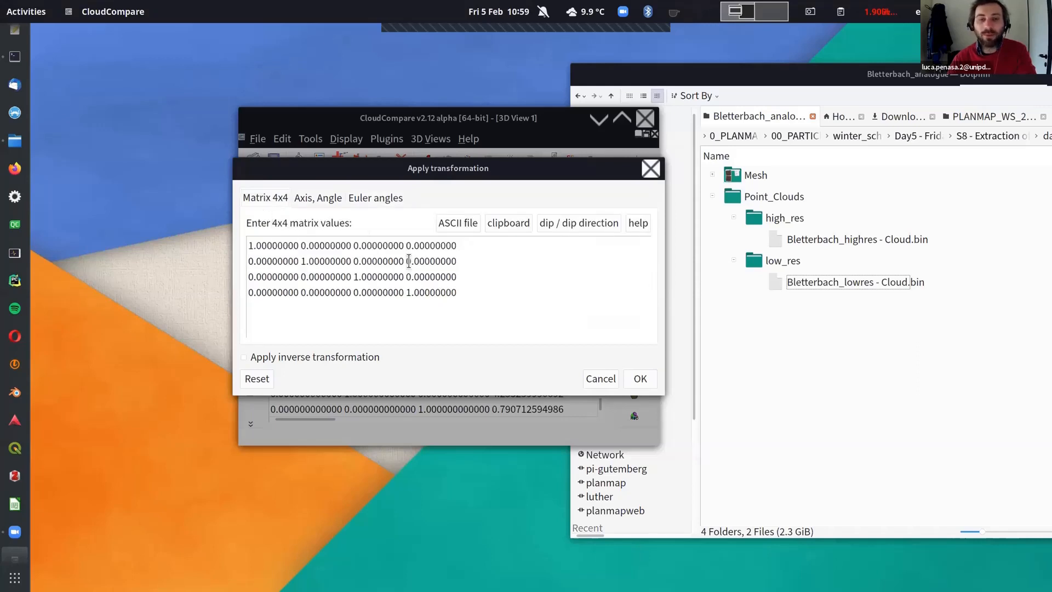
Replace the identity matrix with the copied one, translation -0.322720, 4.255260, 0.790713, and apply its inverse to the cloud
{"action": "left_click", "coordinate": [467, 292]}
{"action": "left_click_drag", "start_coordinate": [455, 292], "coordinate": [209, 226]}
{"action": "key", "text": "ctrl+v"}
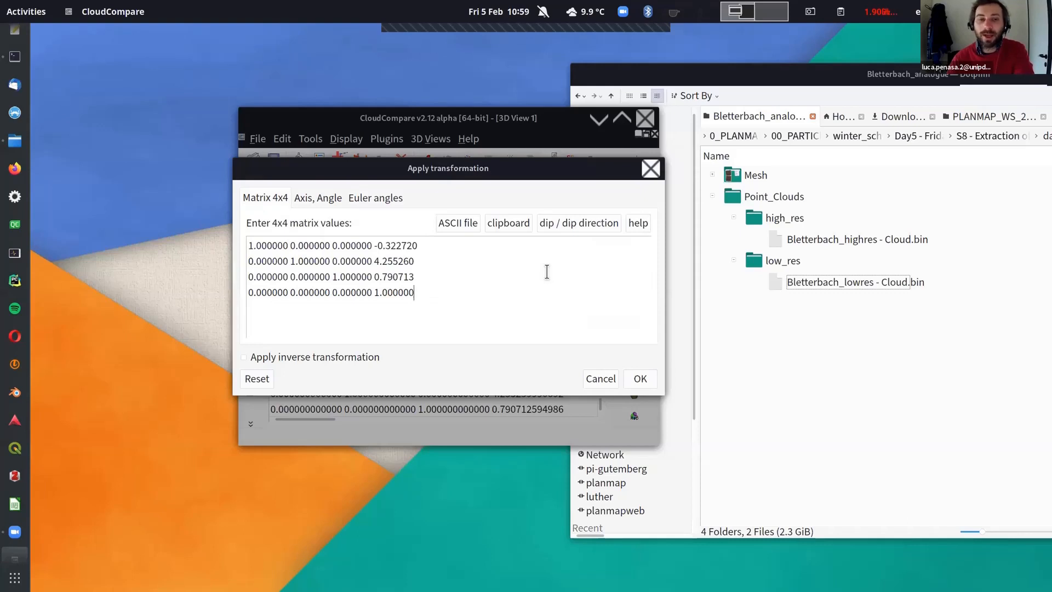
{"action": "left_click", "coordinate": [243, 358]}
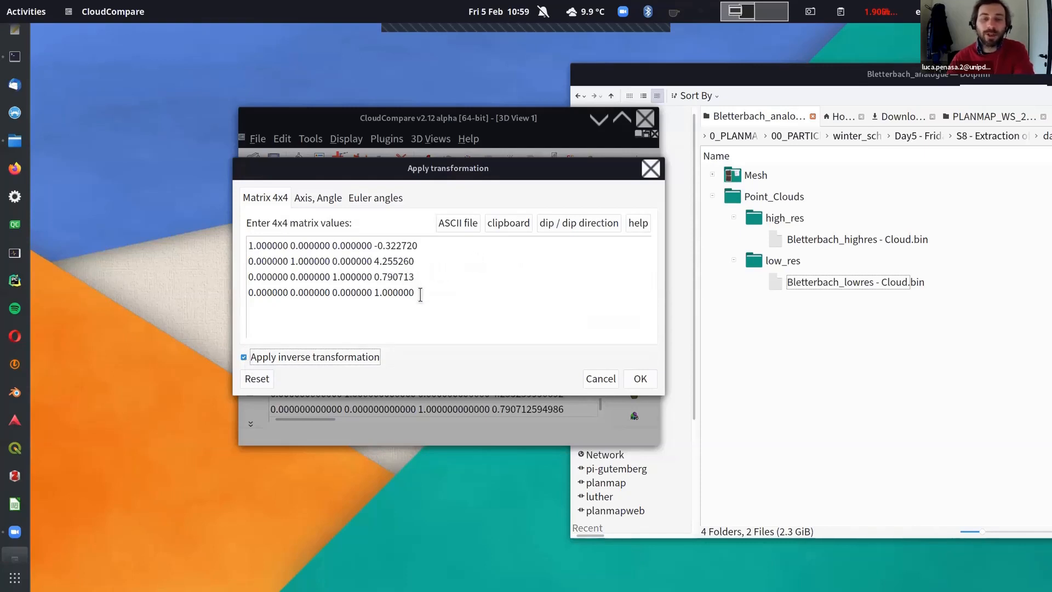
{"action": "left_click", "coordinate": [633, 379]}
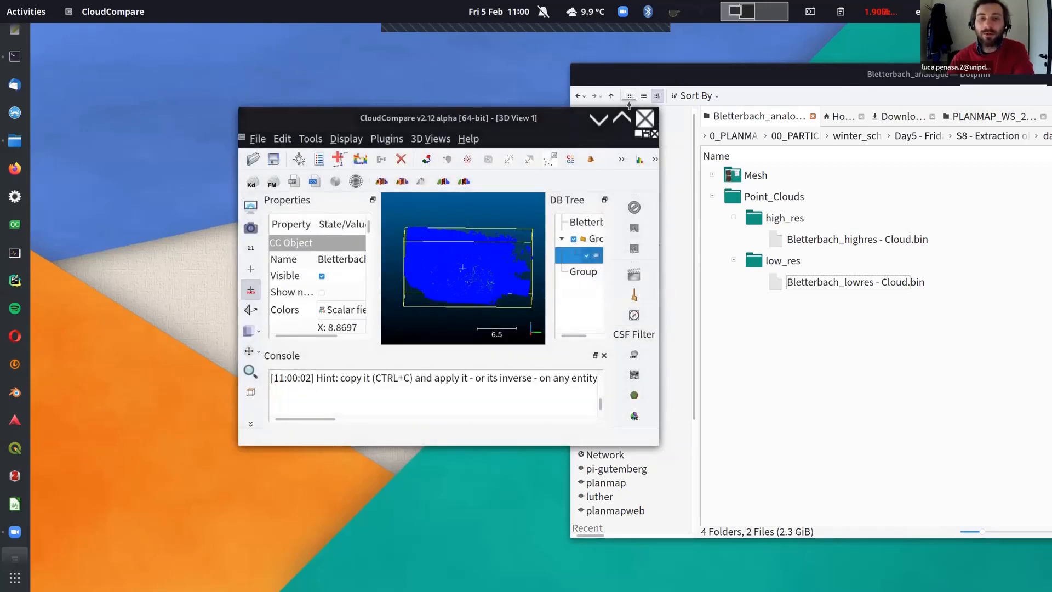
Maximize the CloudCompare window and widen the Properties area to check the cloud's transformation history matrix
{"action": "left_click", "coordinate": [622, 118]}
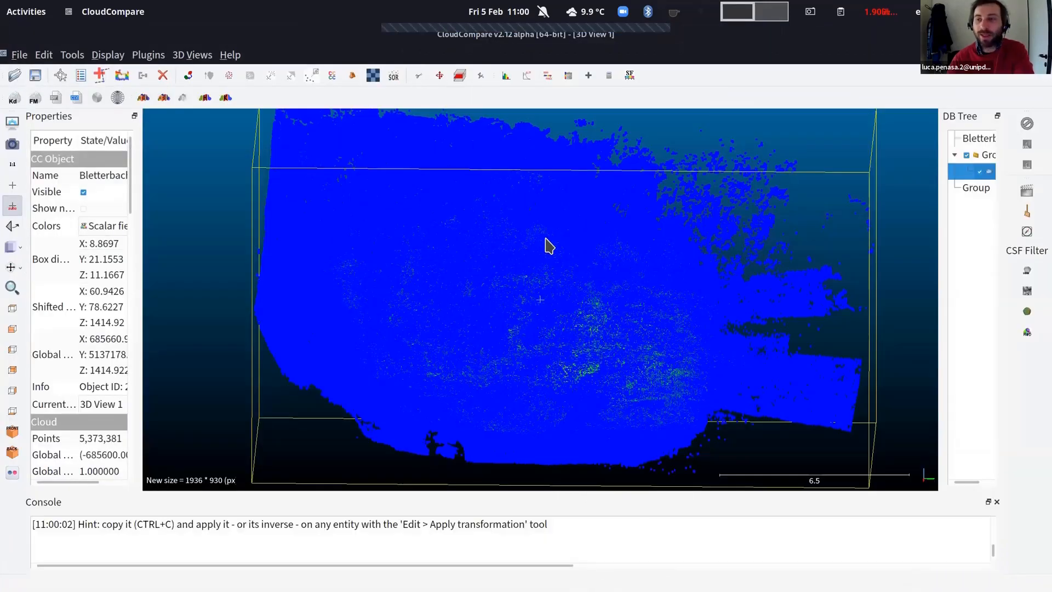
{"action": "scroll", "coordinate": [67, 262], "scroll_direction": "down", "scroll_amount": 10}
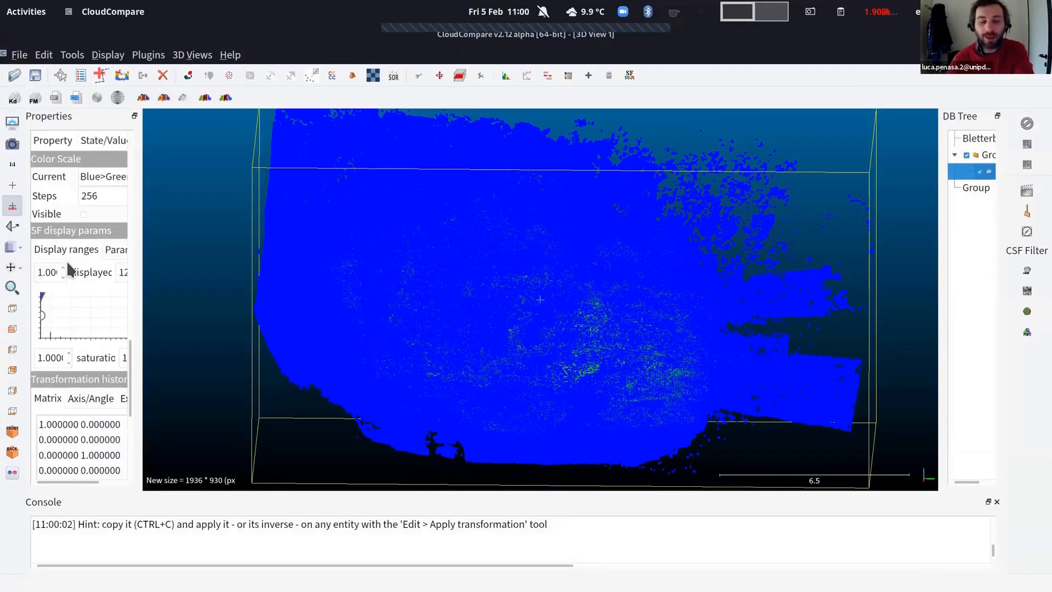
{"action": "scroll", "coordinate": [67, 261], "scroll_direction": "down", "scroll_amount": 3}
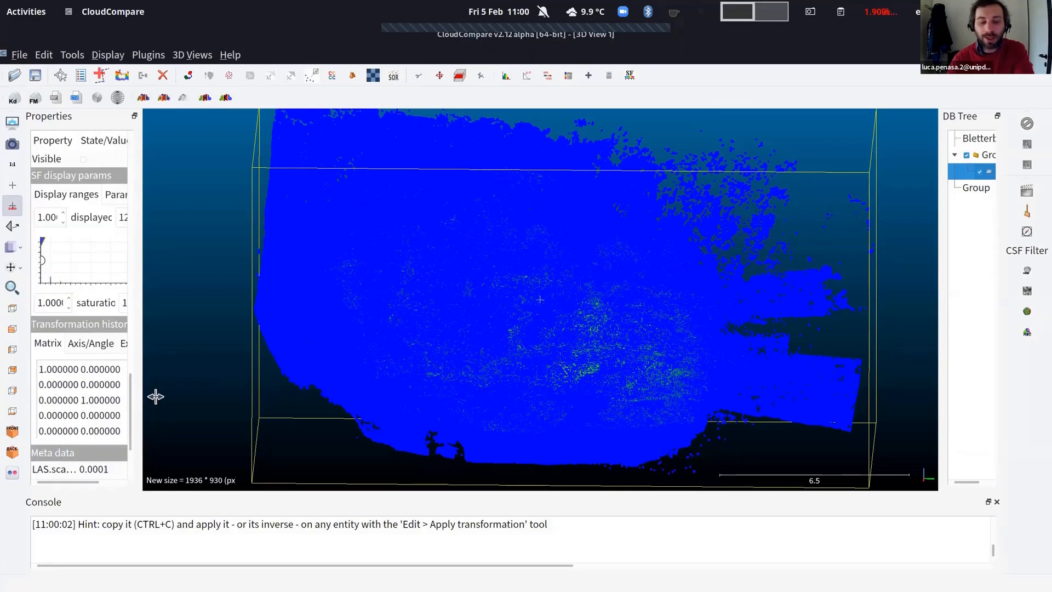
{"action": "left_click_drag", "start_coordinate": [156, 396], "coordinate": [250, 406]}
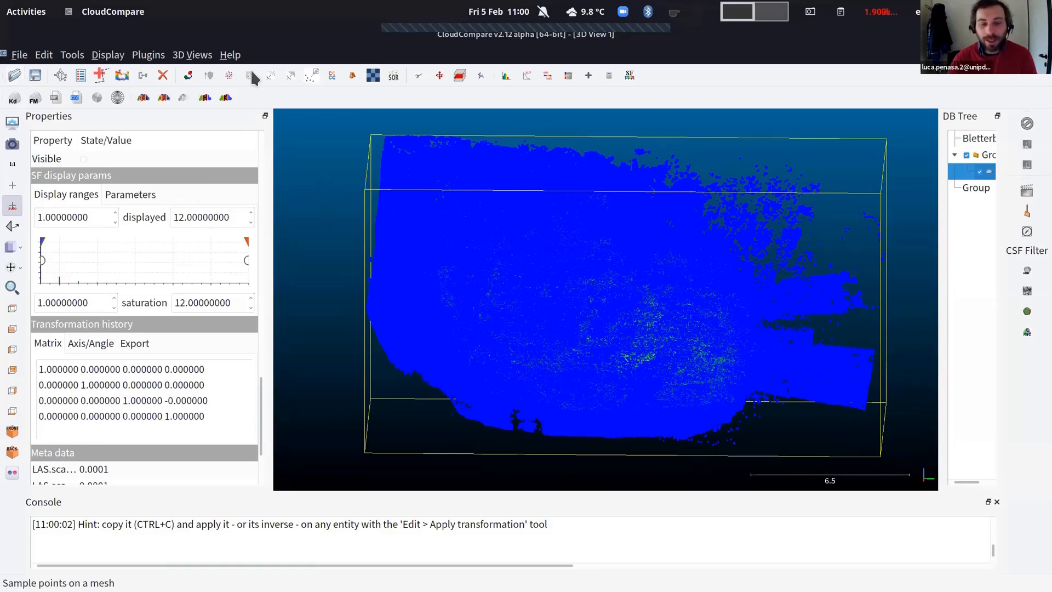
{"action": "left_click", "coordinate": [81, 57]}
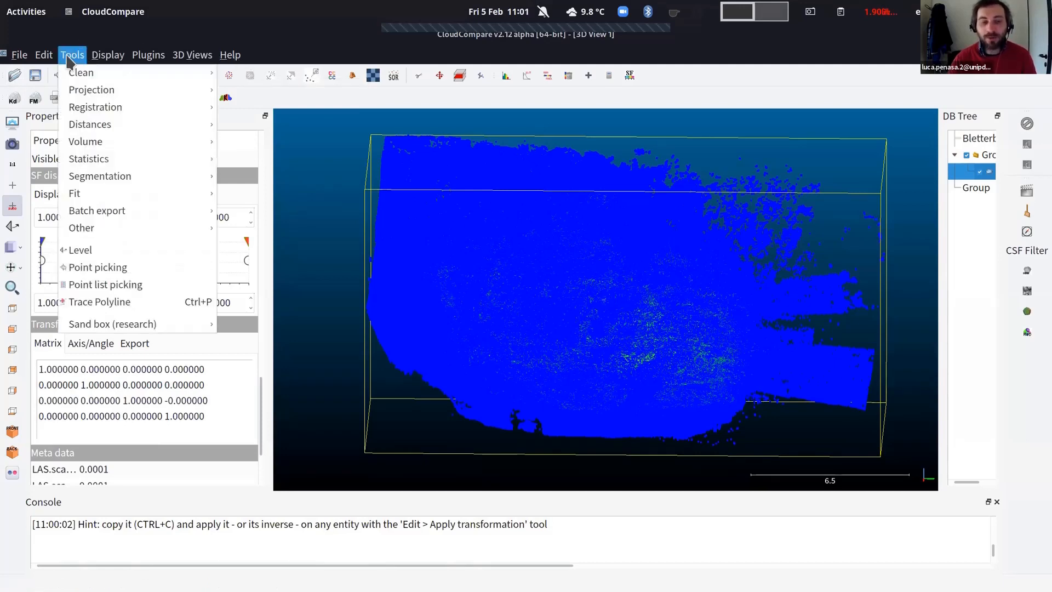
{"action": "mouse_move", "coordinate": [56, 61]}
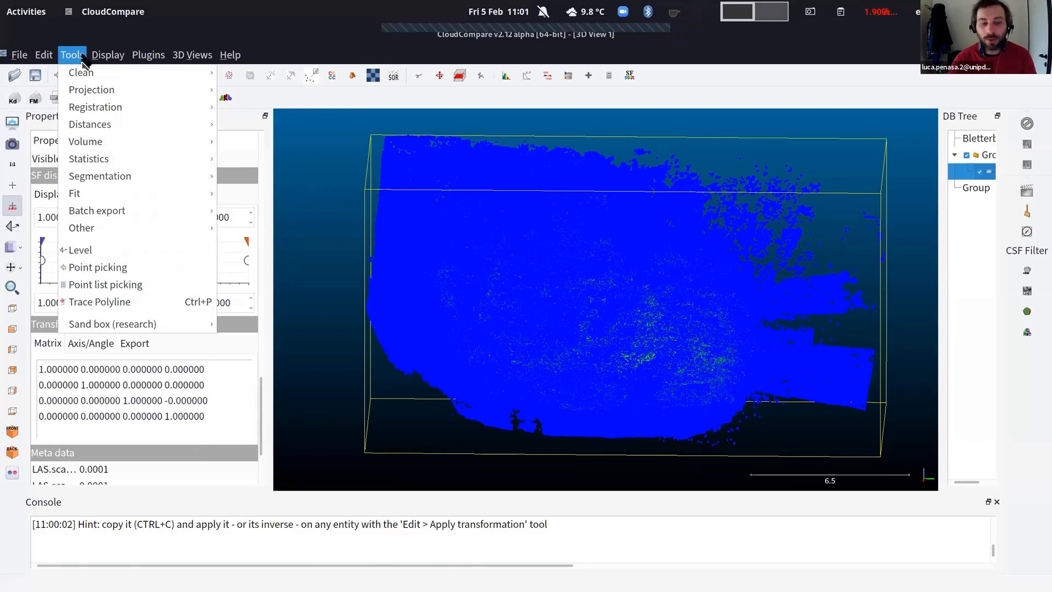
{"action": "mouse_move", "coordinate": [103, 59]}
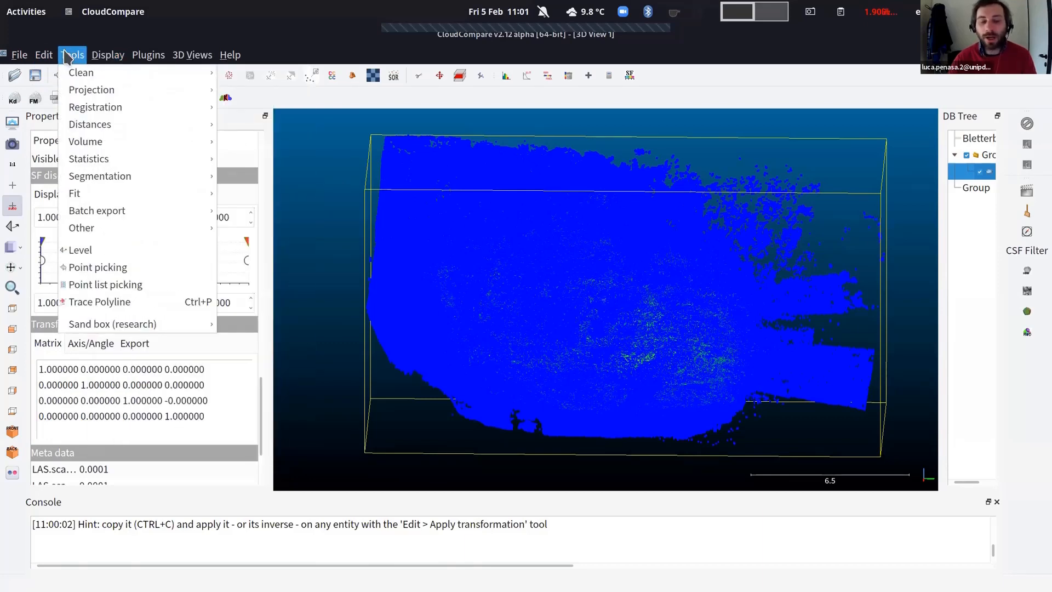
{"action": "left_click", "coordinate": [294, 44]}
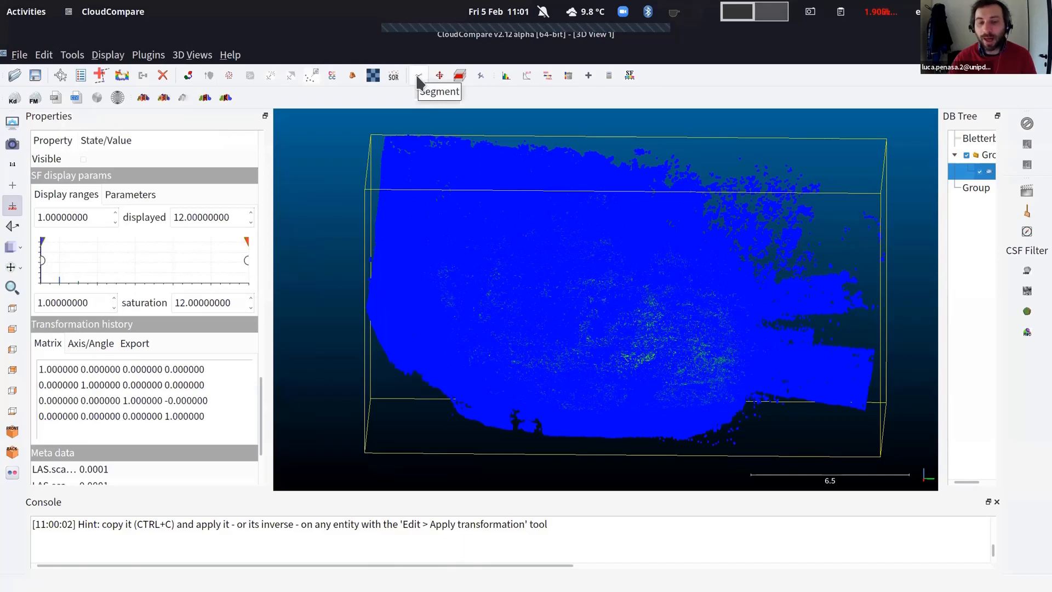
Start segmenting the cloud and outline a four-sided polygon about 2 units across near the middle of the outcrop
{"action": "left_click", "coordinate": [416, 73]}
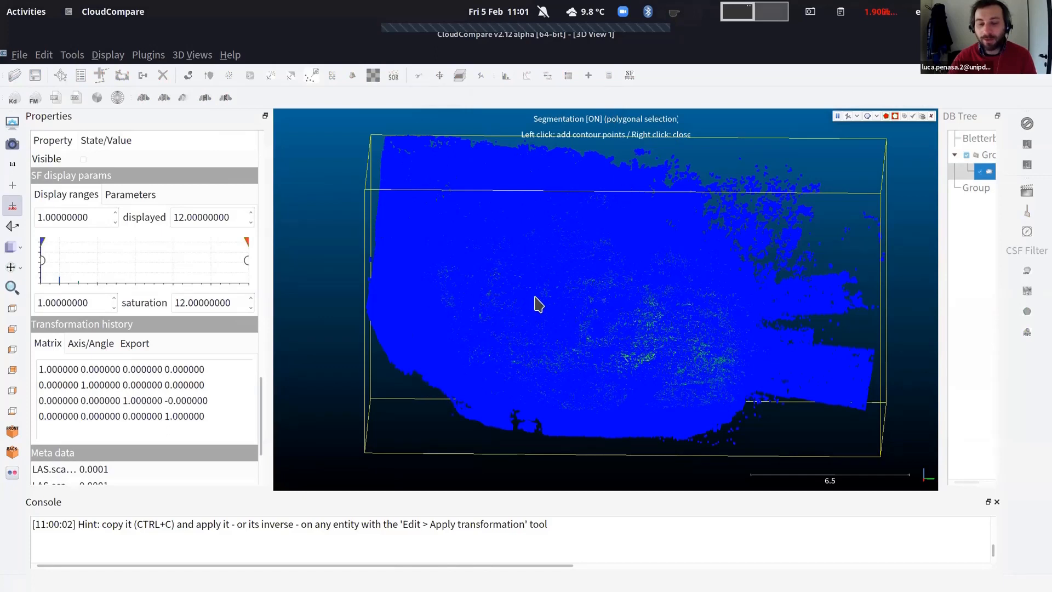
{"action": "left_click", "coordinate": [536, 258]}
{"action": "left_click", "coordinate": [535, 297]}
{"action": "left_click", "coordinate": [584, 260]}
{"action": "left_click", "coordinate": [585, 308]}
{"action": "right_click", "coordinate": [584, 307]}
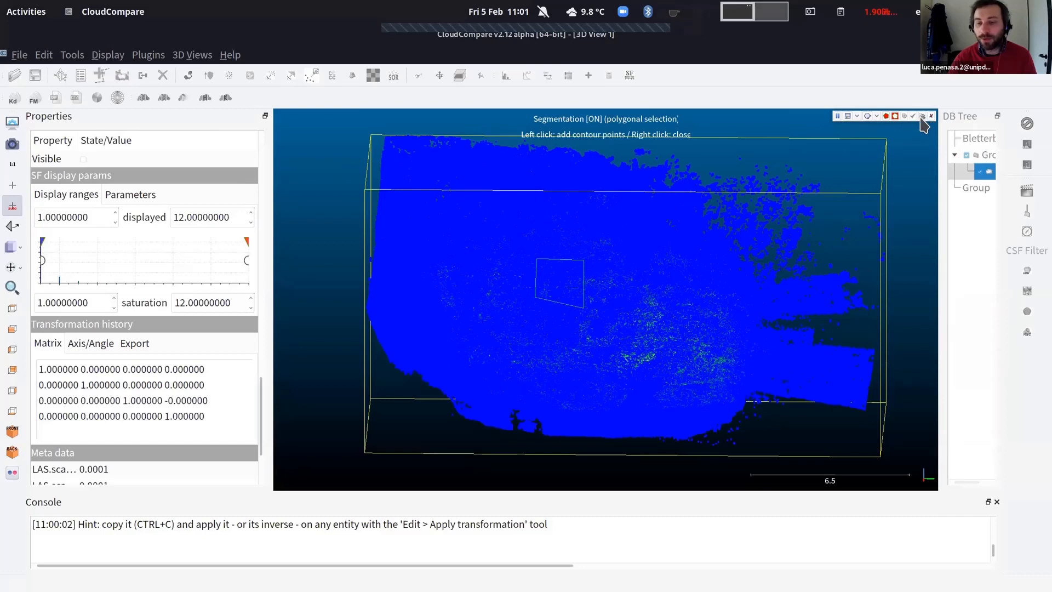
Segment out the points inside the polygon, confirm the segmentation, and widen the DB Tree to read the cloud names
{"action": "left_click", "coordinate": [886, 116]}
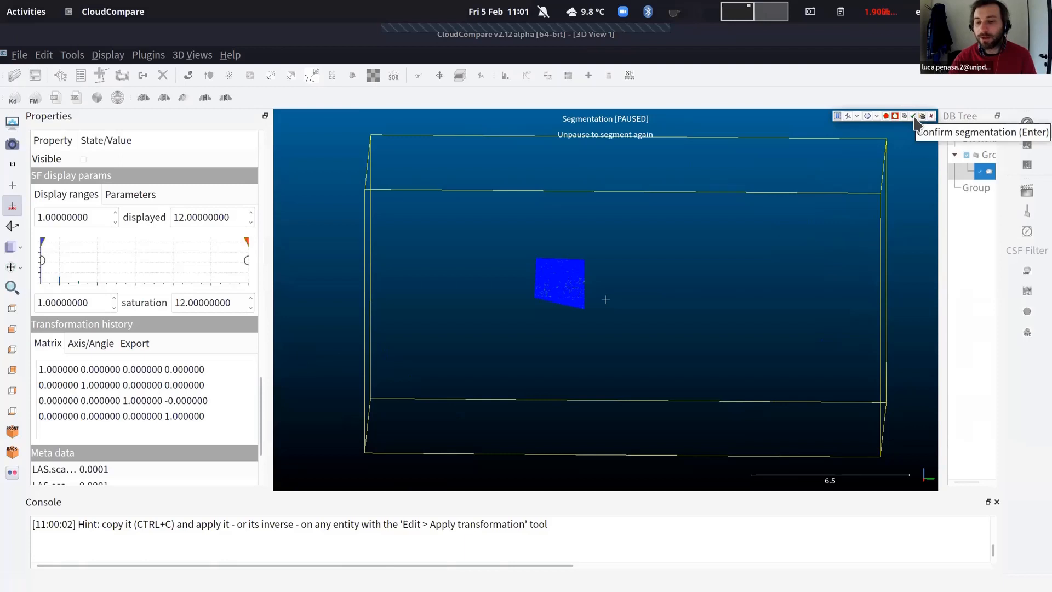
{"action": "left_click", "coordinate": [914, 117]}
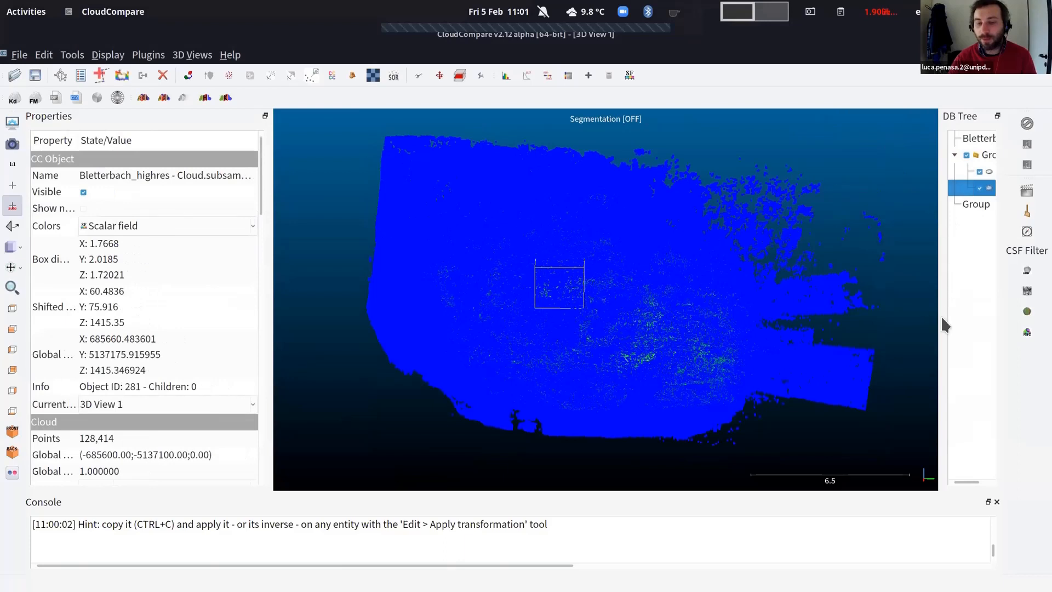
{"action": "left_click_drag", "start_coordinate": [941, 317], "coordinate": [895, 312]}
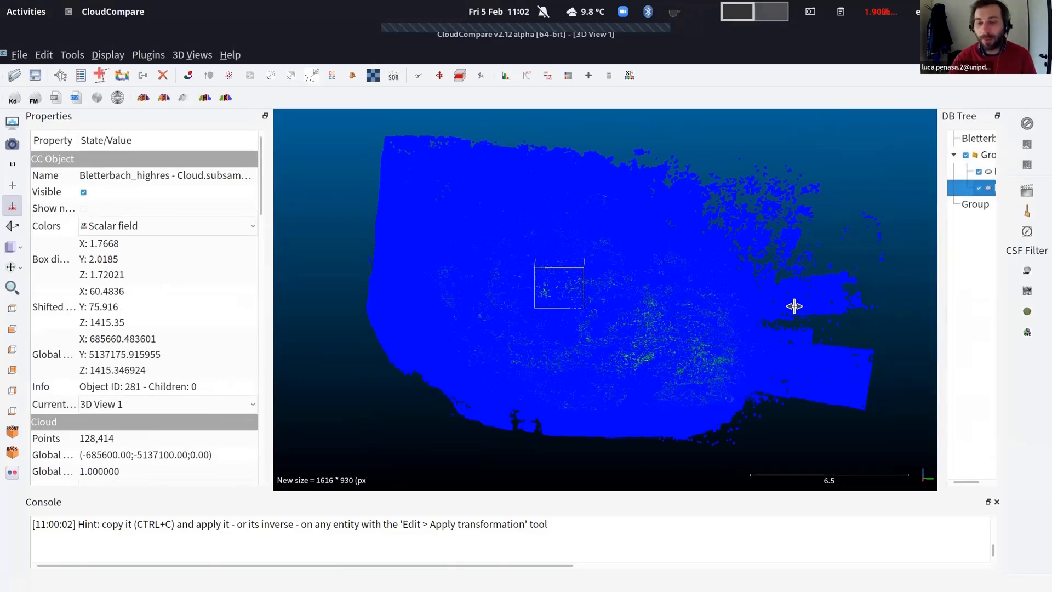
{"action": "left_click_drag", "start_coordinate": [774, 303], "coordinate": [768, 303]}
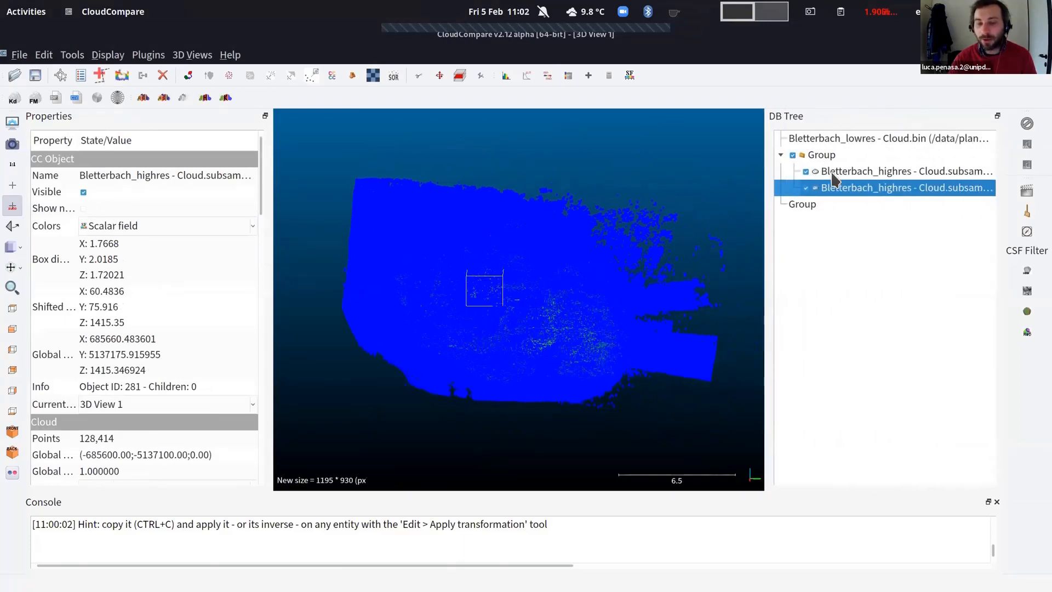
Show the remaining highres cloud and the segmented patch one at a time, leaving only the patch visible and selected
{"action": "left_click", "coordinate": [821, 173]}
{"action": "left_click", "coordinate": [806, 188]}
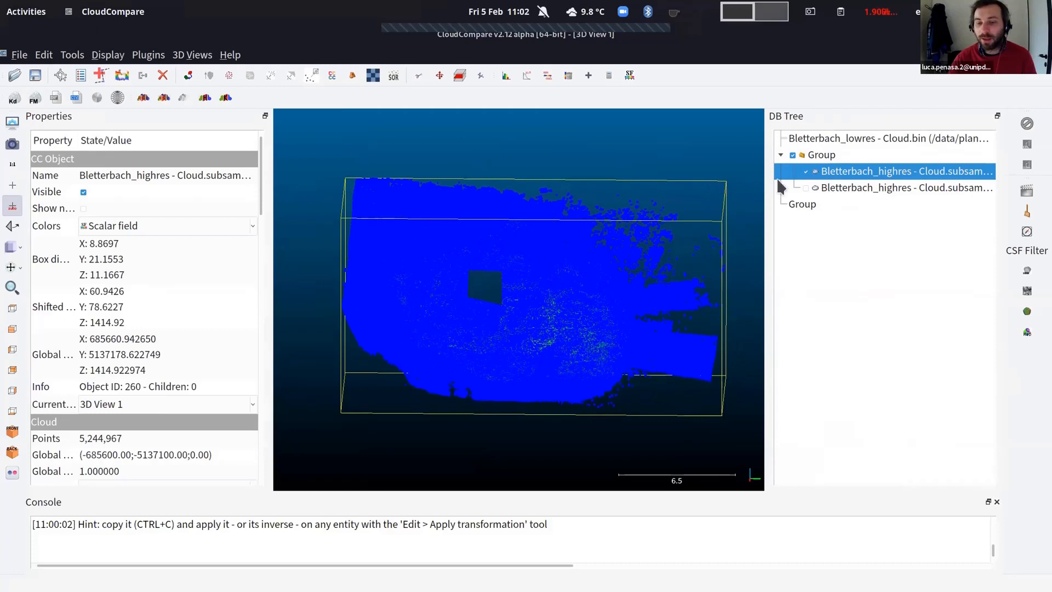
{"action": "left_click", "coordinate": [806, 172]}
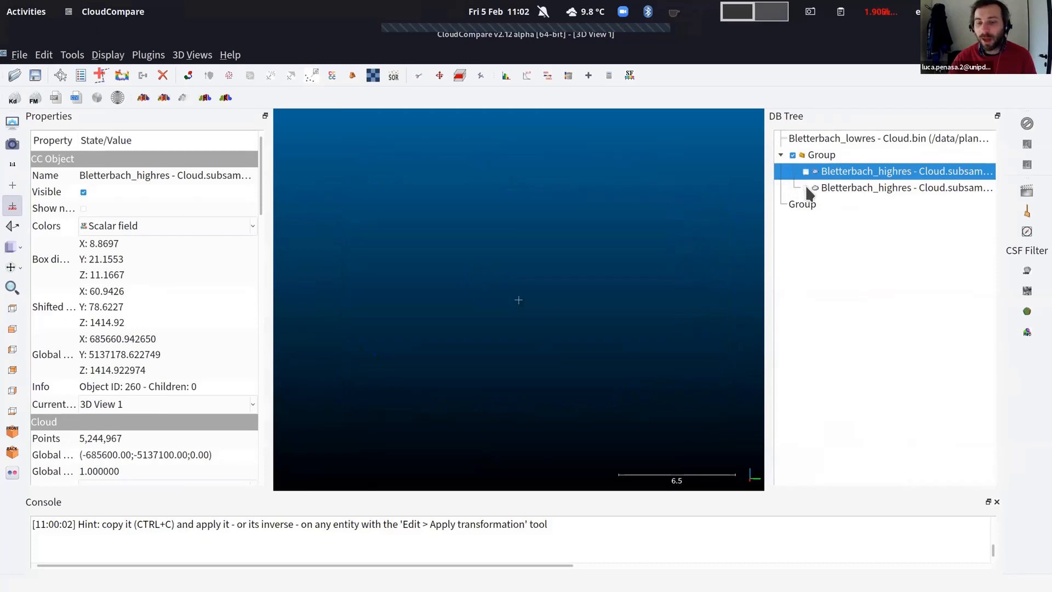
{"action": "left_click", "coordinate": [806, 188]}
{"action": "left_click", "coordinate": [820, 188]}
{"action": "scroll", "coordinate": [474, 300], "scroll_direction": "up", "scroll_amount": 5}
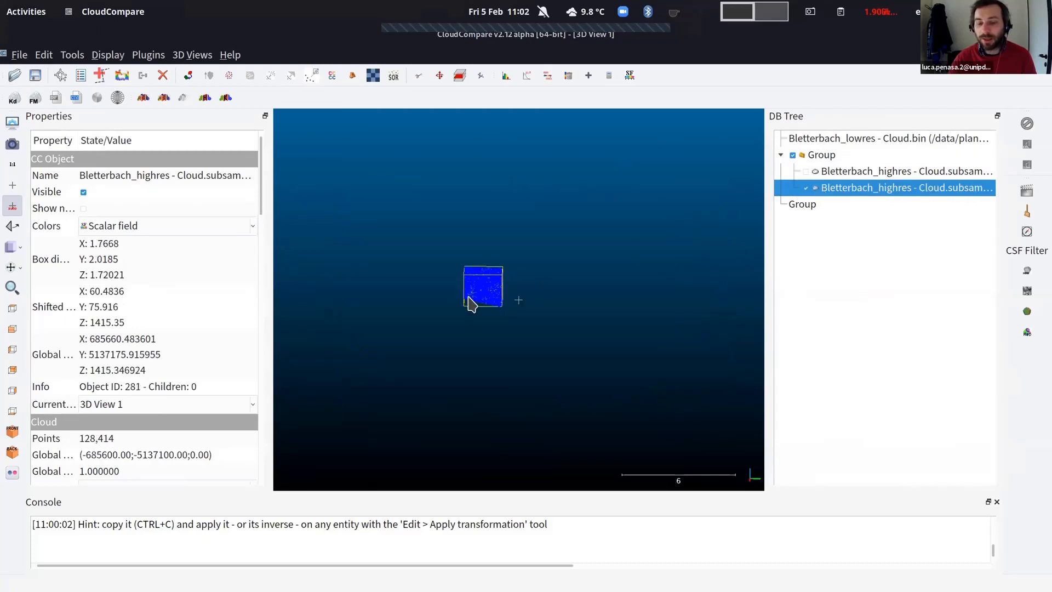
Zoom to the segmented patch, orbit around it, and bring its scalar field display properties into view
{"action": "left_click", "coordinate": [12, 288]}
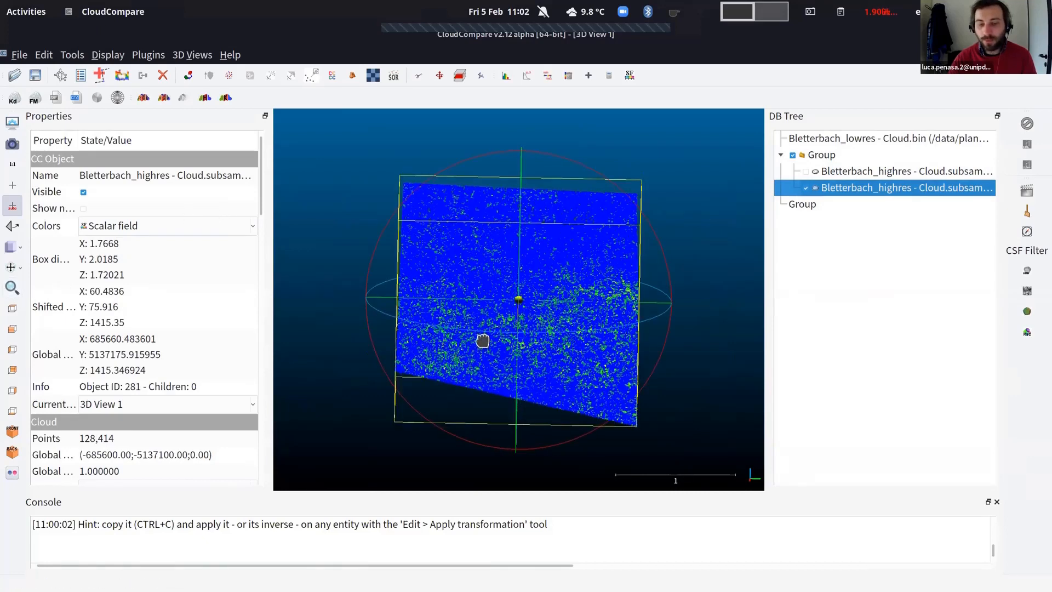
{"action": "left_click_drag", "start_coordinate": [482, 341], "coordinate": [517, 347]}
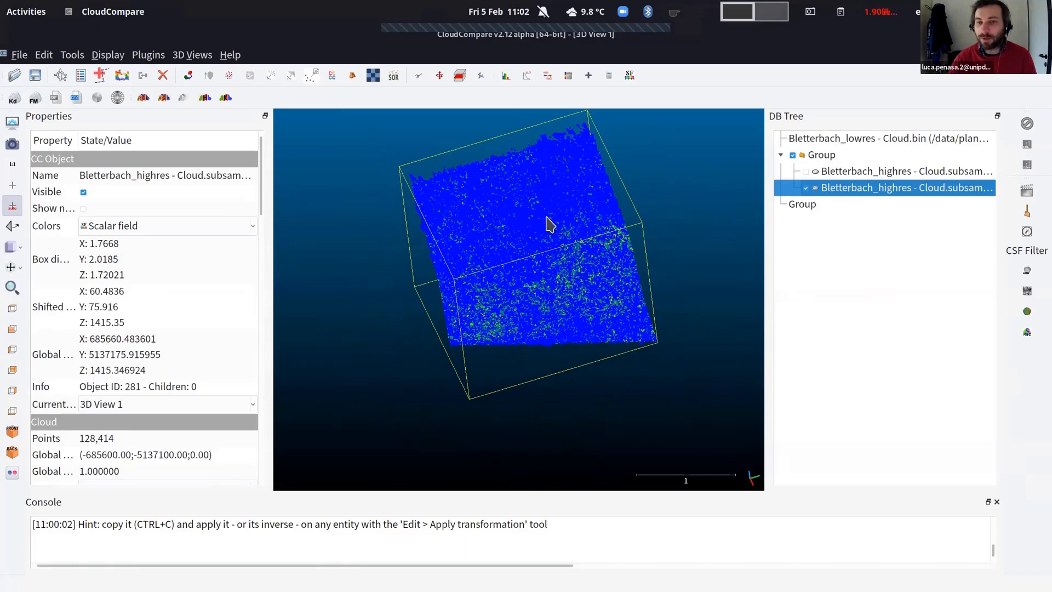
{"action": "mouse_move", "coordinate": [548, 223]}
{"action": "right_mouse_down"}
{"action": "mouse_move", "coordinate": [552, 275]}
{"action": "mouse_move", "coordinate": [543, 252]}
{"action": "right_mouse_up"}
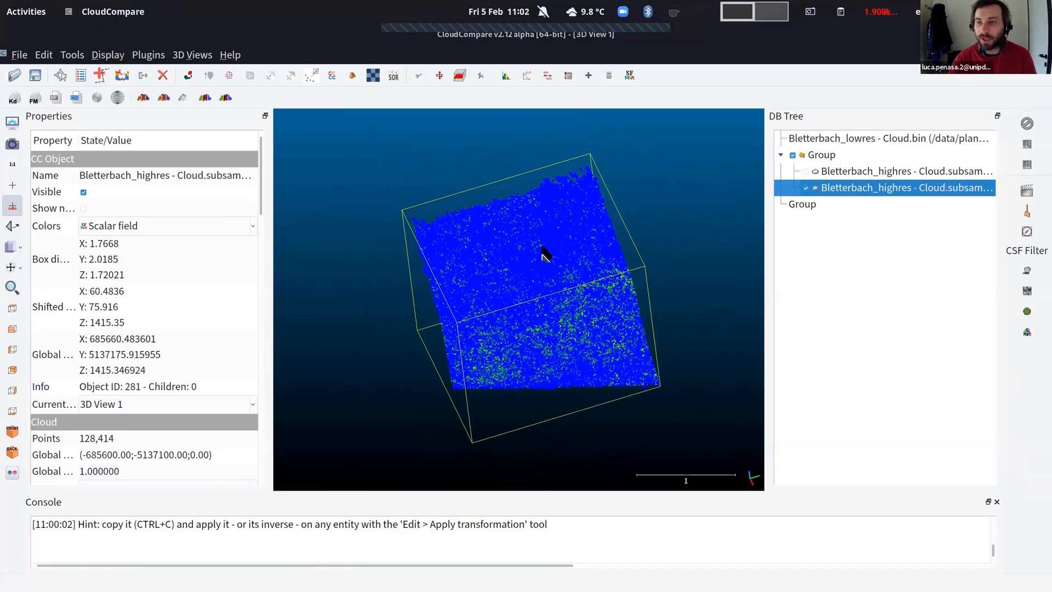
{"action": "scroll", "coordinate": [70, 309], "scroll_direction": "down", "scroll_amount": 6}
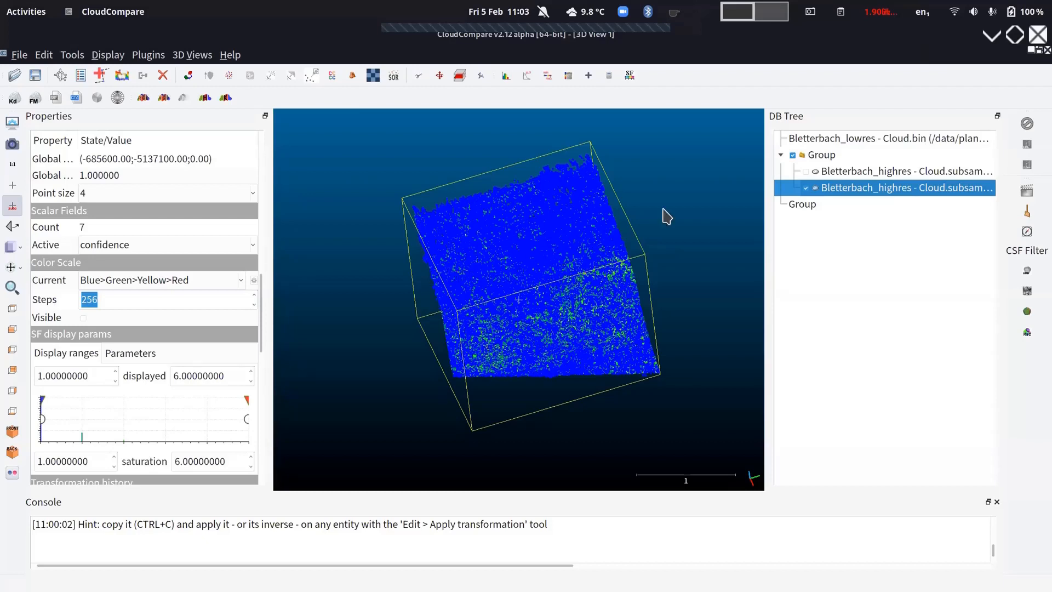
Show the remaining highres cloud again, hide the segmented patch, and select the remaining cloud
{"action": "left_click", "coordinate": [806, 188]}
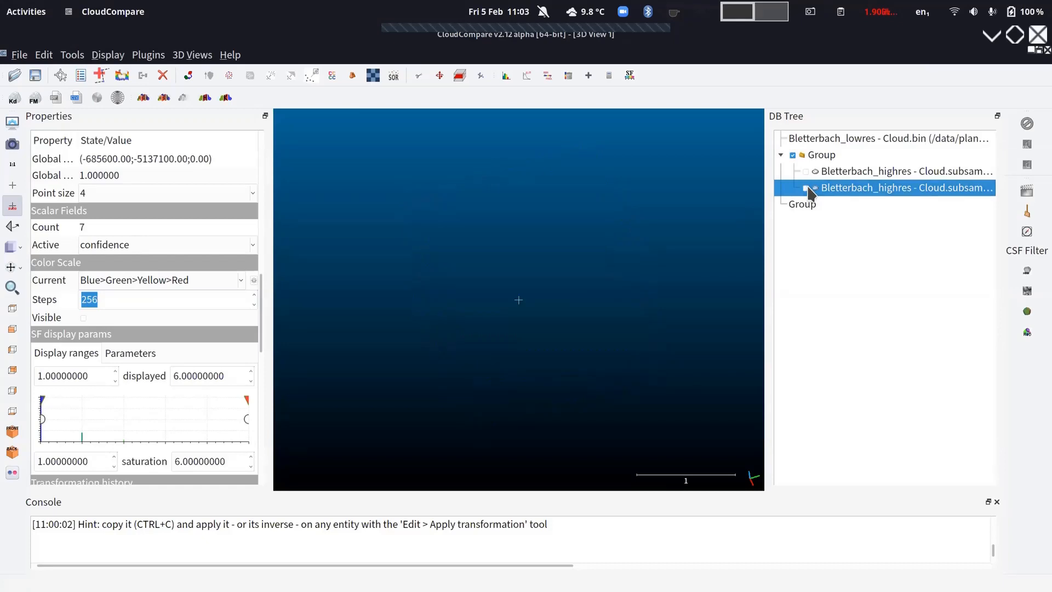
{"action": "left_click", "coordinate": [806, 188]}
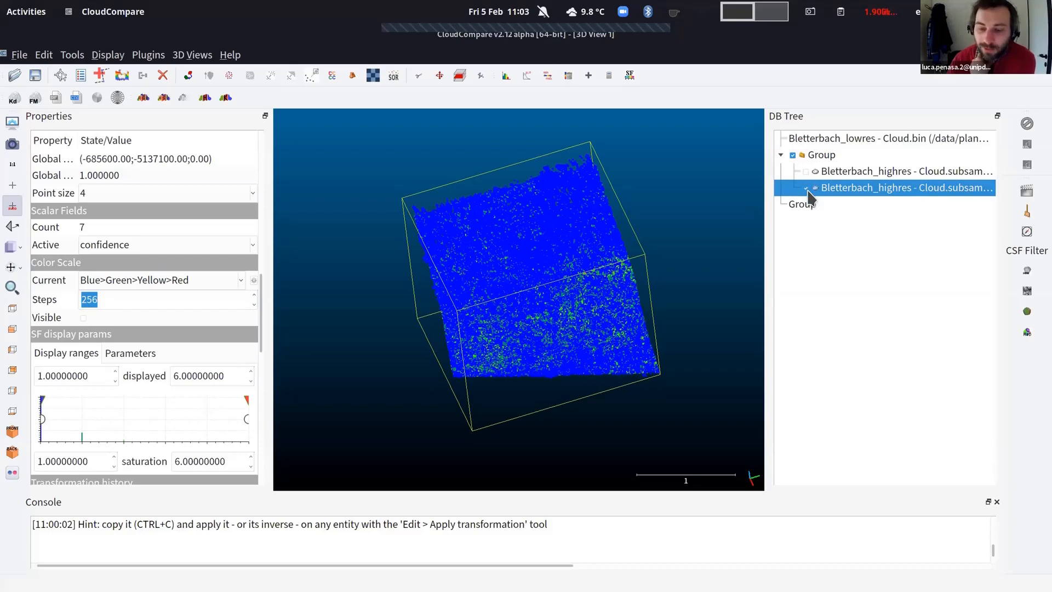
{"action": "left_click", "coordinate": [806, 171]}
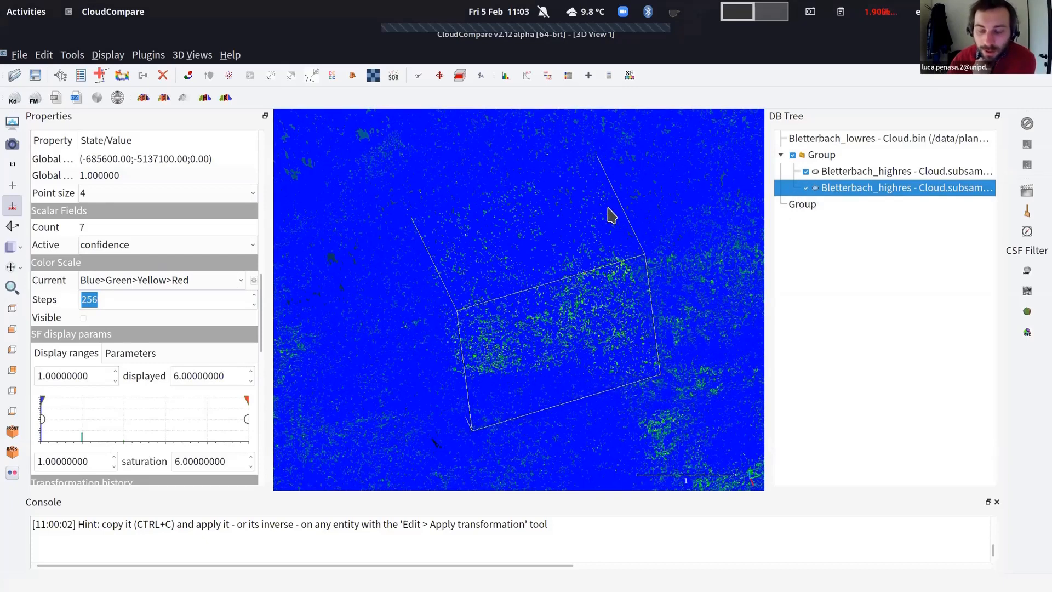
{"action": "scroll", "coordinate": [610, 214], "scroll_direction": "down", "scroll_amount": 2}
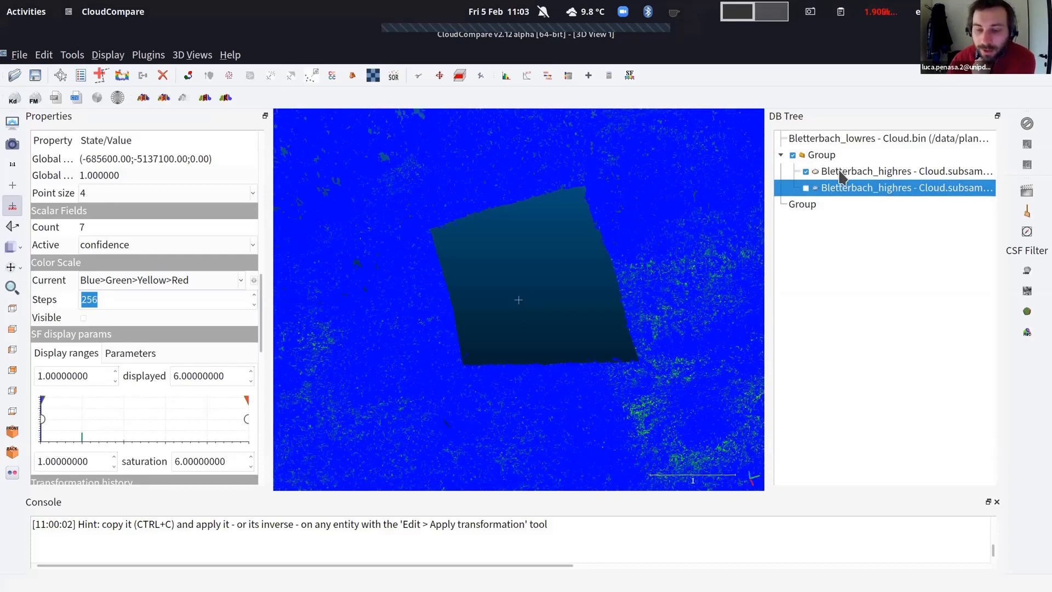
{"action": "left_click", "coordinate": [840, 172]}
{"action": "right_click_drag", "start_coordinate": [528, 230], "coordinate": [625, 300]}
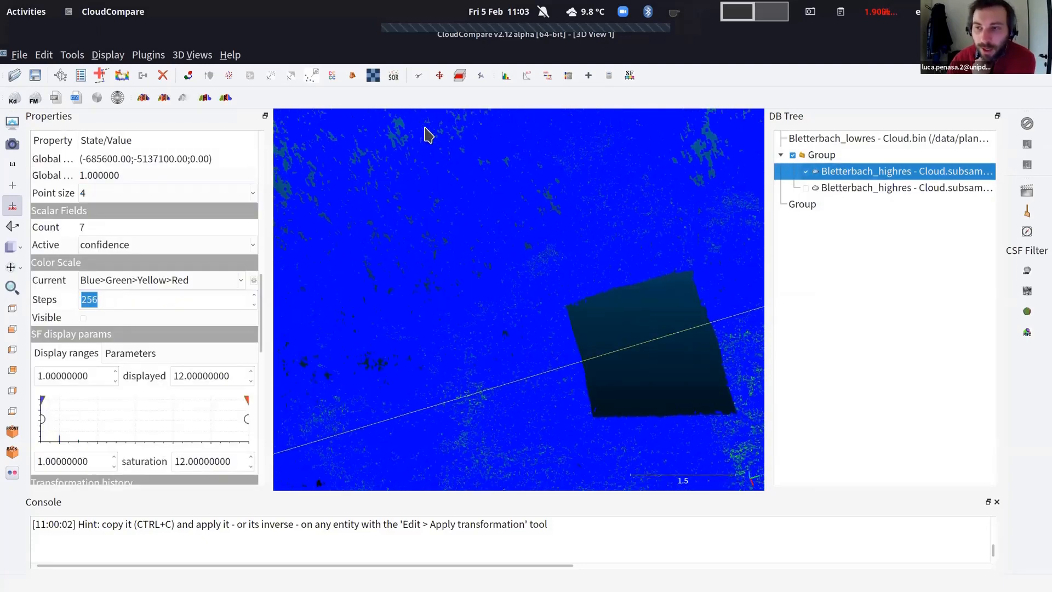
Trace an open five-vertex polyline about 8.3 units long on the outcrop, up and left of the cut-out hole, and validate it
{"action": "left_click", "coordinate": [99, 77]}
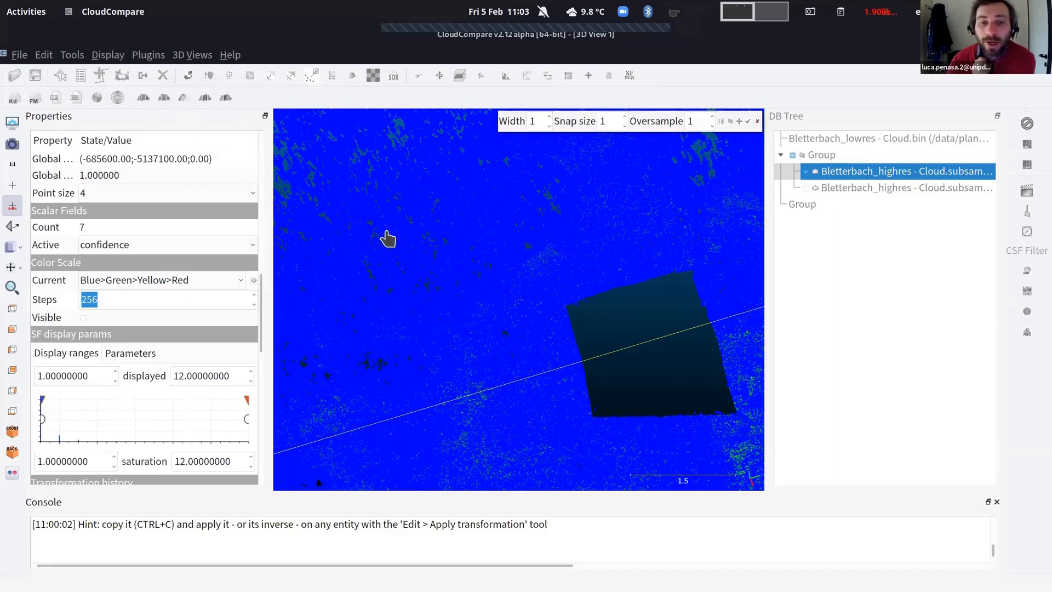
{"action": "left_click", "coordinate": [384, 226]}
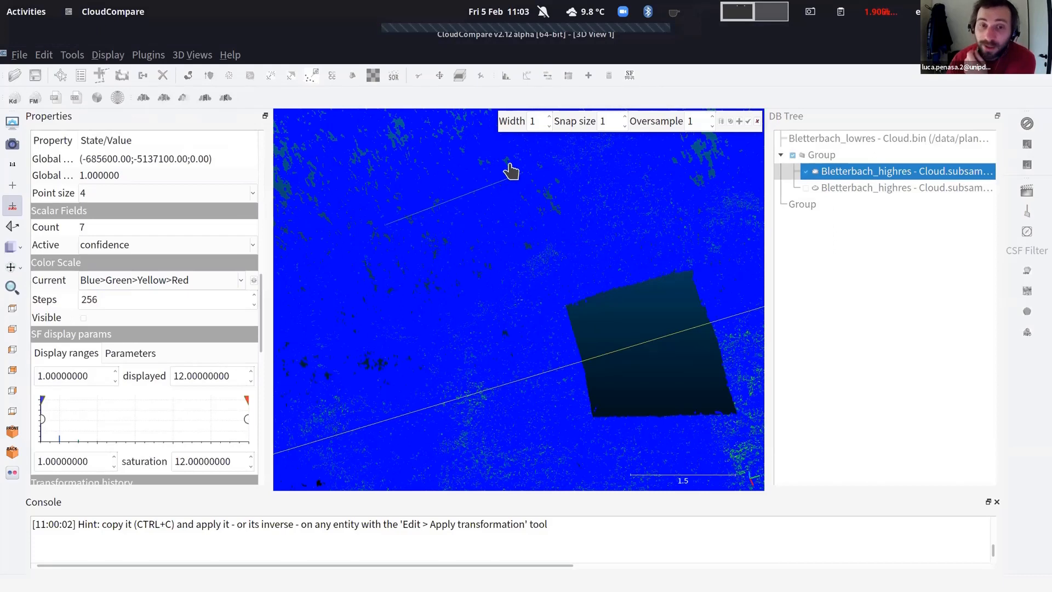
{"action": "left_click", "coordinate": [520, 162]}
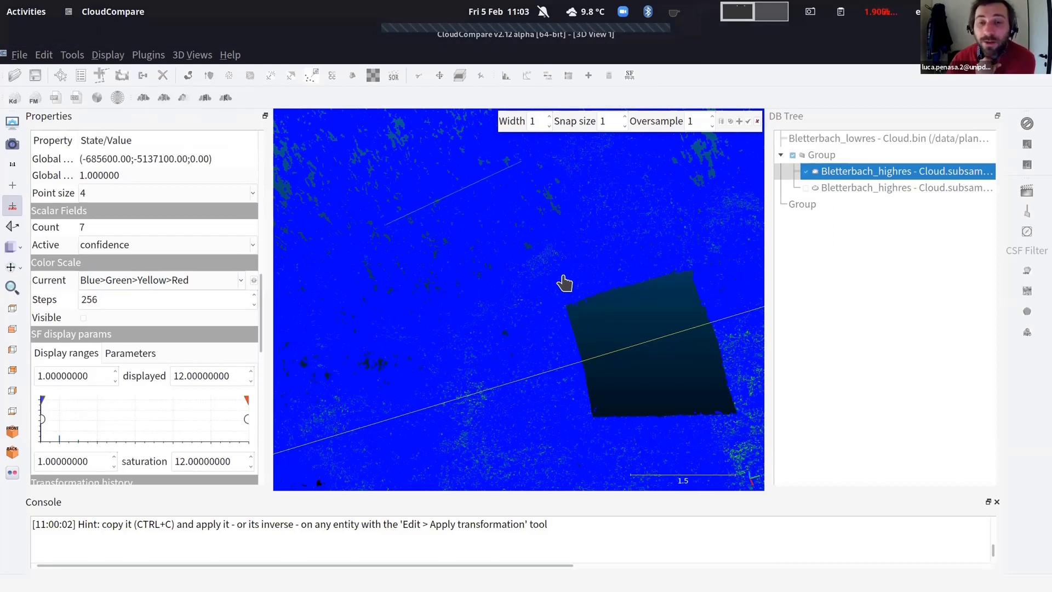
{"action": "left_click", "coordinate": [566, 287]}
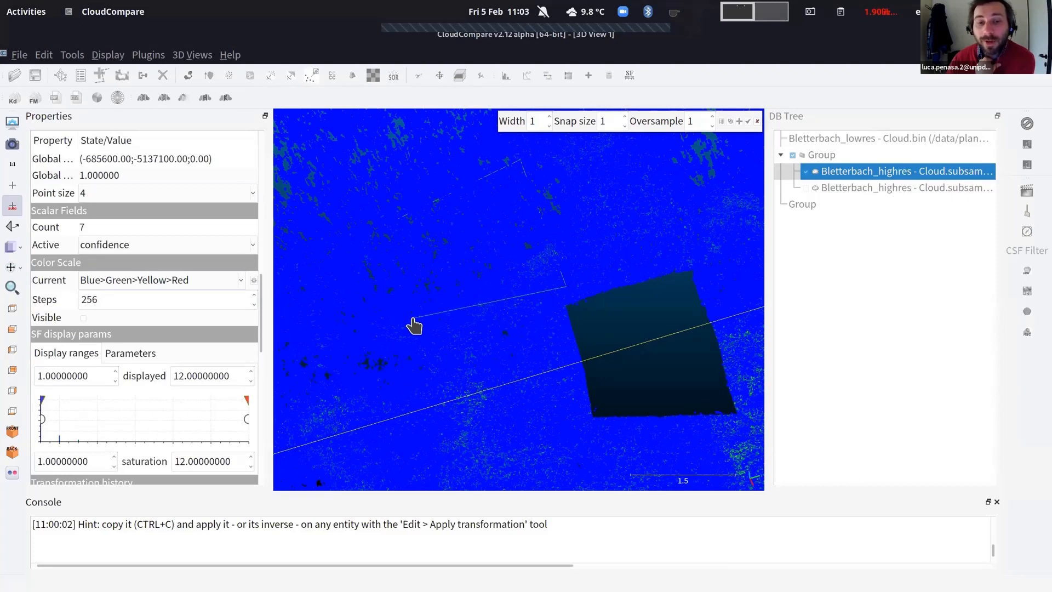
{"action": "left_click", "coordinate": [414, 318]}
{"action": "right_click", "coordinate": [402, 224]}
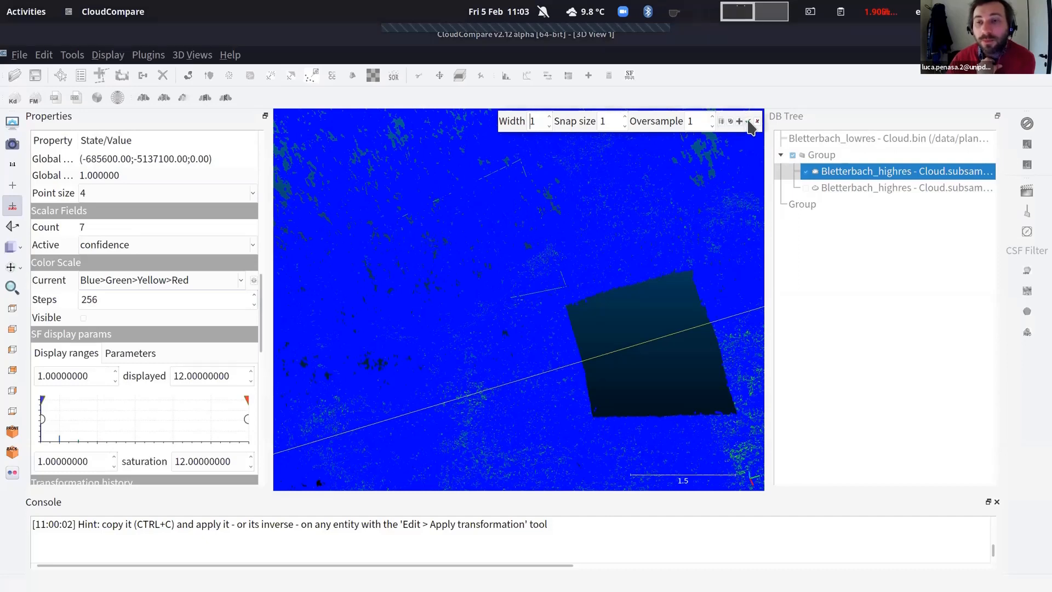
{"action": "left_click", "coordinate": [748, 122]}
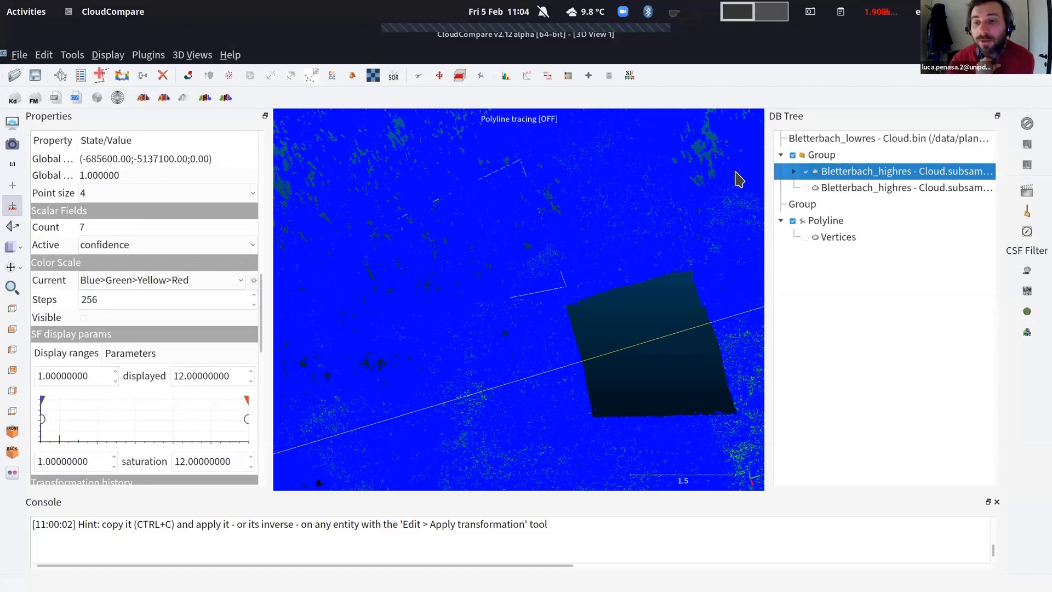
Select the traced polyline, hide the remaining highres cloud, and orbit to view the polyline alone
{"action": "left_click", "coordinate": [814, 220]}
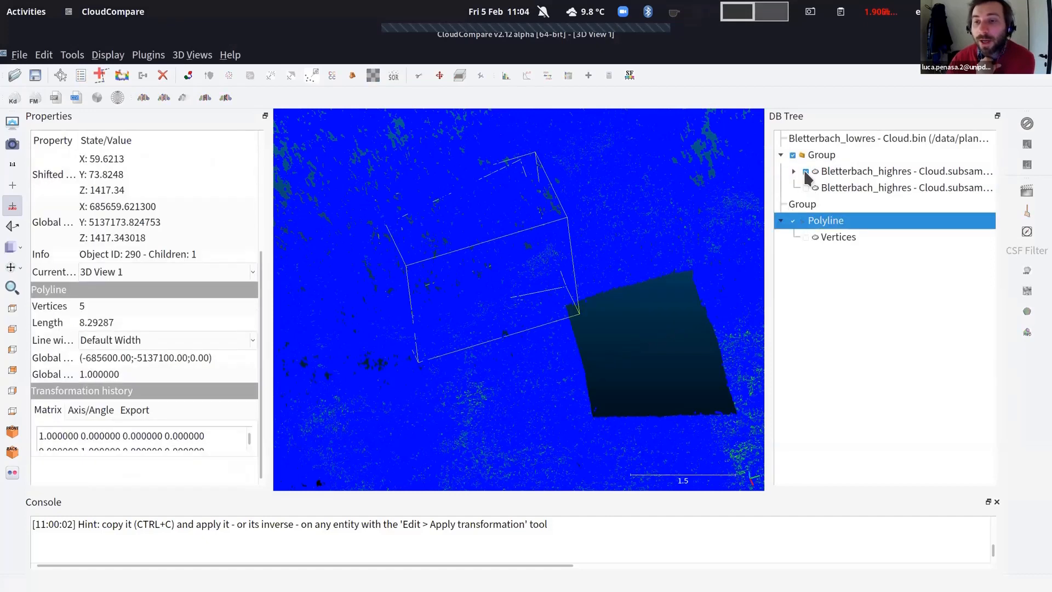
{"action": "left_click", "coordinate": [806, 171]}
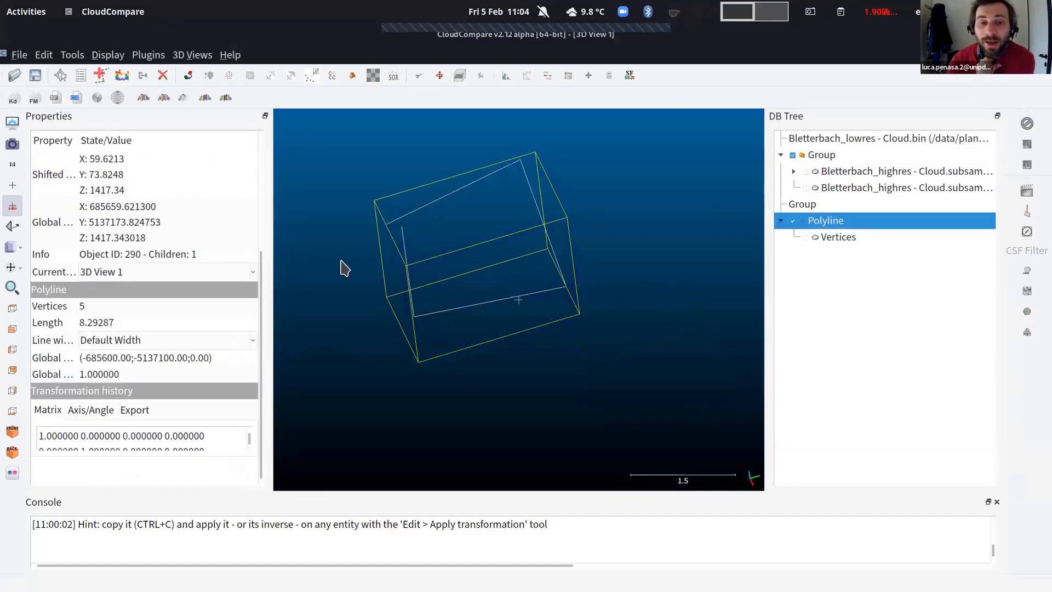
{"action": "left_click_drag", "start_coordinate": [347, 268], "coordinate": [547, 216]}
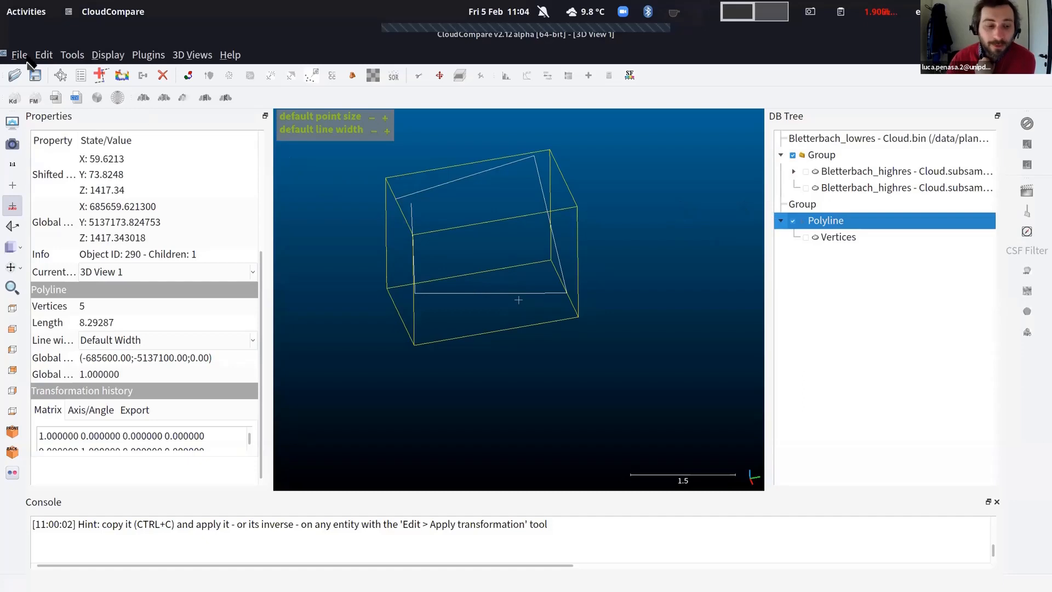
Save the polyline in the home folder as Polyline, in the Salome Hydro polylines (*.poly) format
{"action": "left_click", "coordinate": [25, 55]}
{"action": "left_click", "coordinate": [110, 111]}
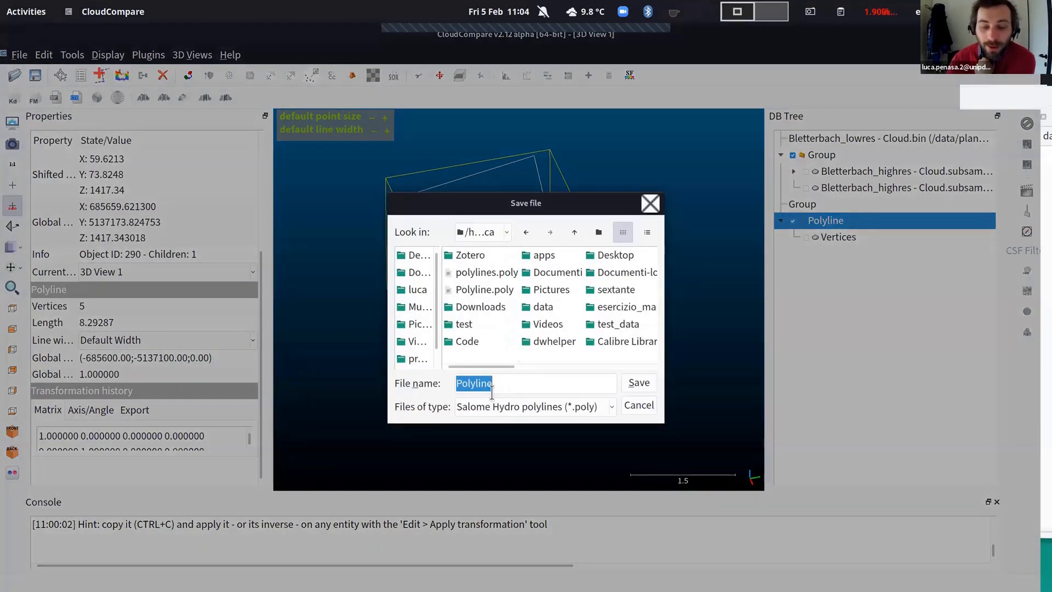
{"action": "left_click", "coordinate": [638, 383]}
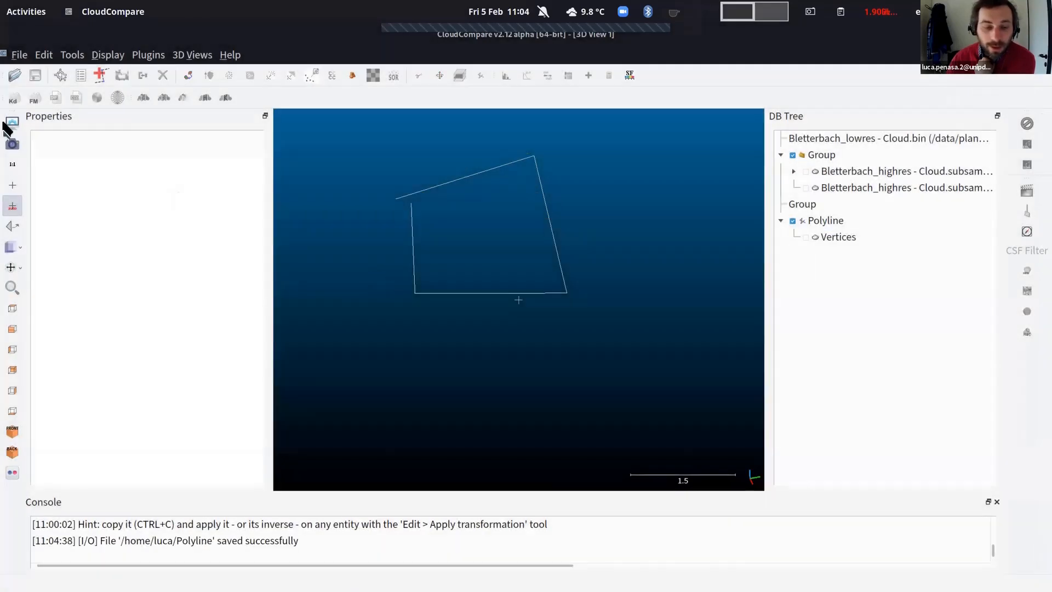
Switch to the Dolphin file manager and find Polyline.poly in the Home folder
{"action": "left_click", "coordinate": [9, 145]}
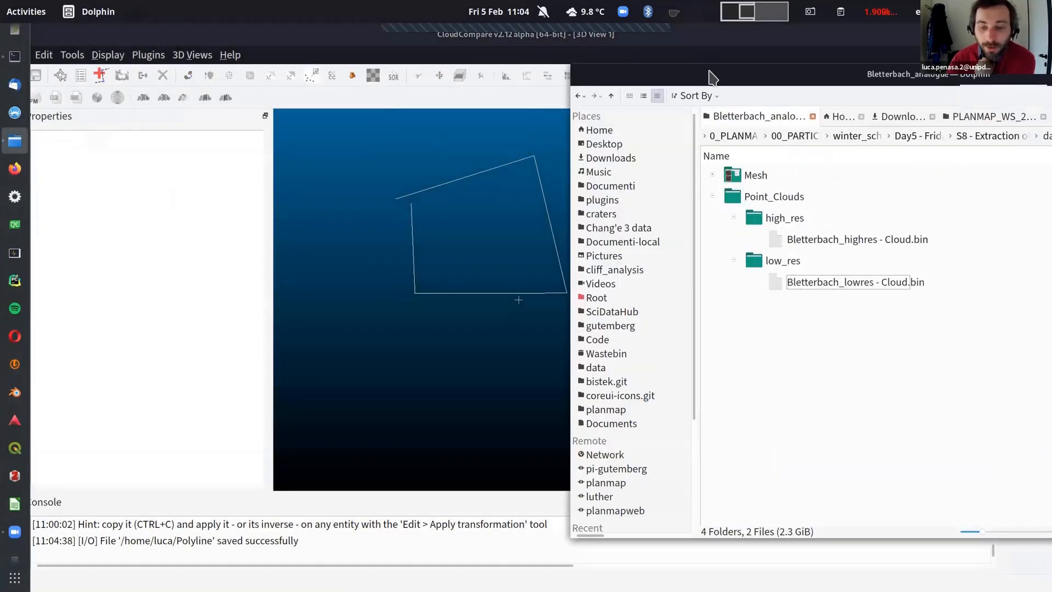
{"action": "left_click_drag", "start_coordinate": [710, 72], "coordinate": [268, 91]}
{"action": "left_click", "coordinate": [261, 119]}
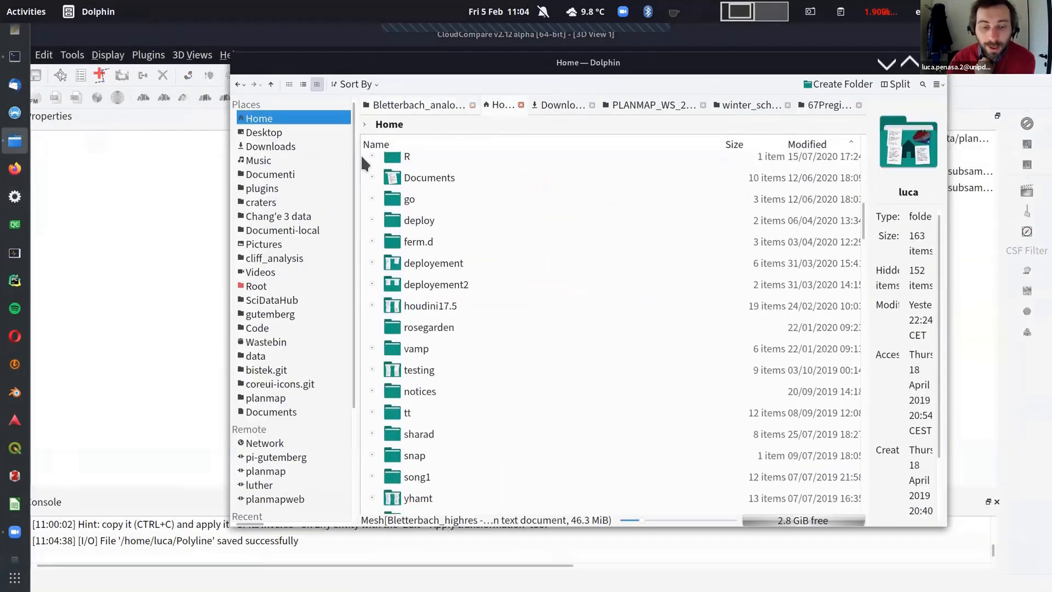
{"action": "scroll", "coordinate": [406, 228], "scroll_direction": "down", "scroll_amount": 10}
{"action": "scroll", "coordinate": [425, 275], "scroll_direction": "up", "scroll_amount": 5}
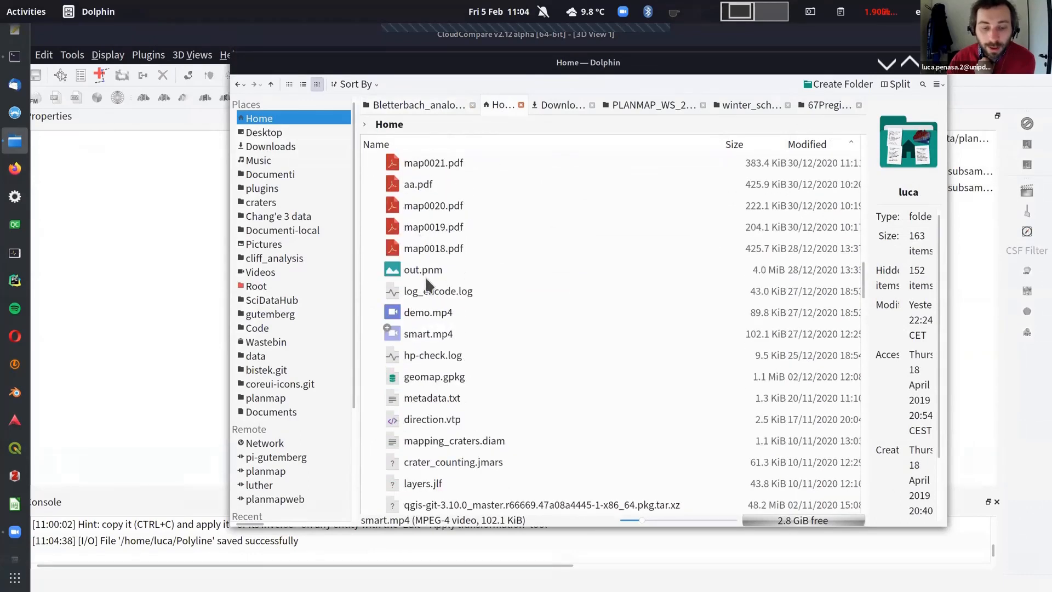
{"action": "scroll", "coordinate": [433, 306], "scroll_direction": "up", "scroll_amount": 5}
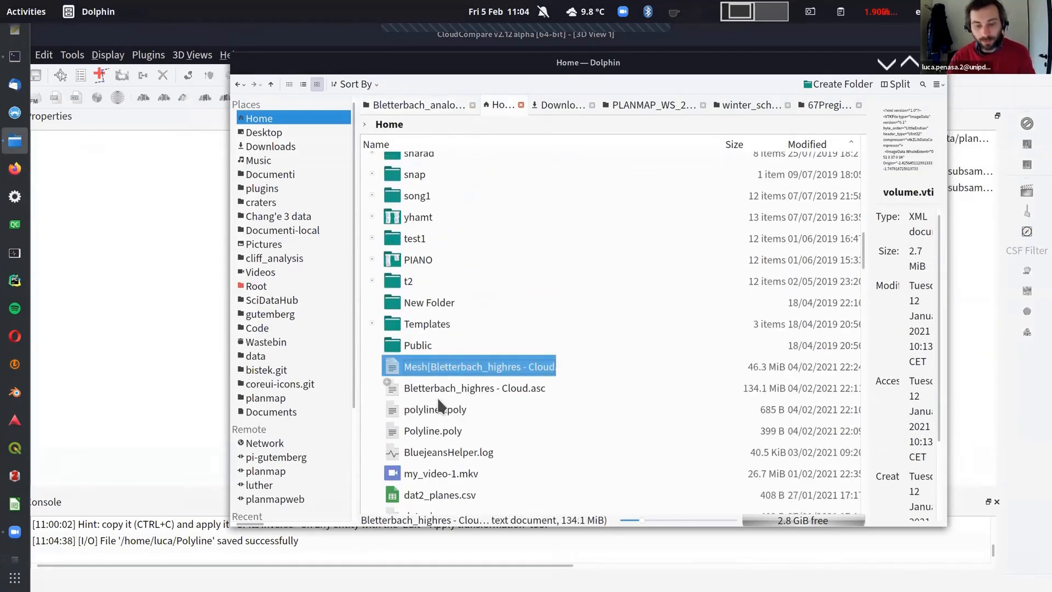
Open Polyline.poly in Kate, enlarge the window to read the vertex coordinates, and close the editor
{"action": "left_click", "coordinate": [437, 409]}
{"action": "right_click", "coordinate": [423, 430]}
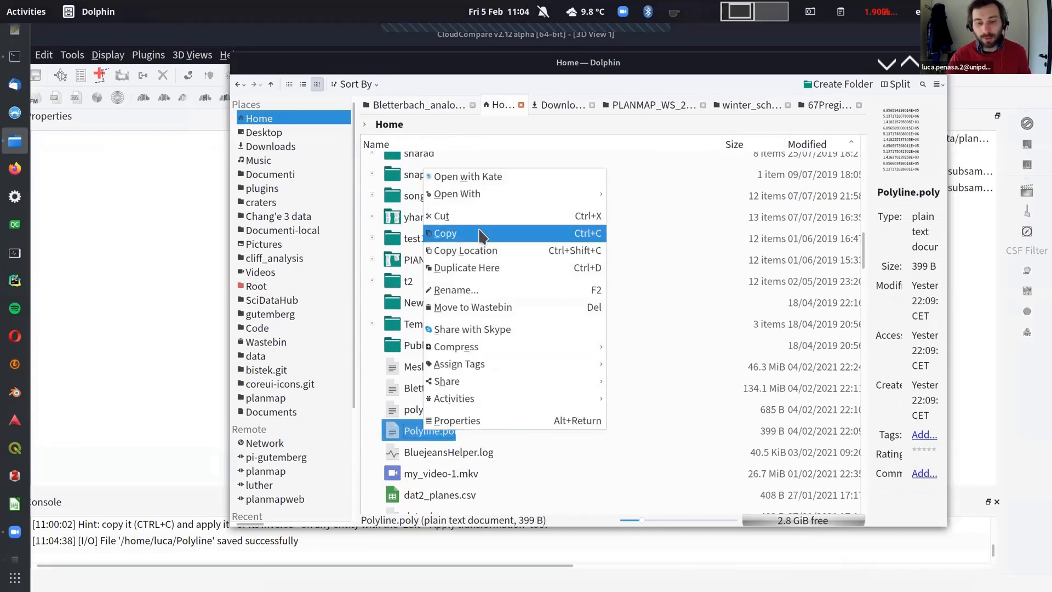
{"action": "left_click", "coordinate": [488, 179]}
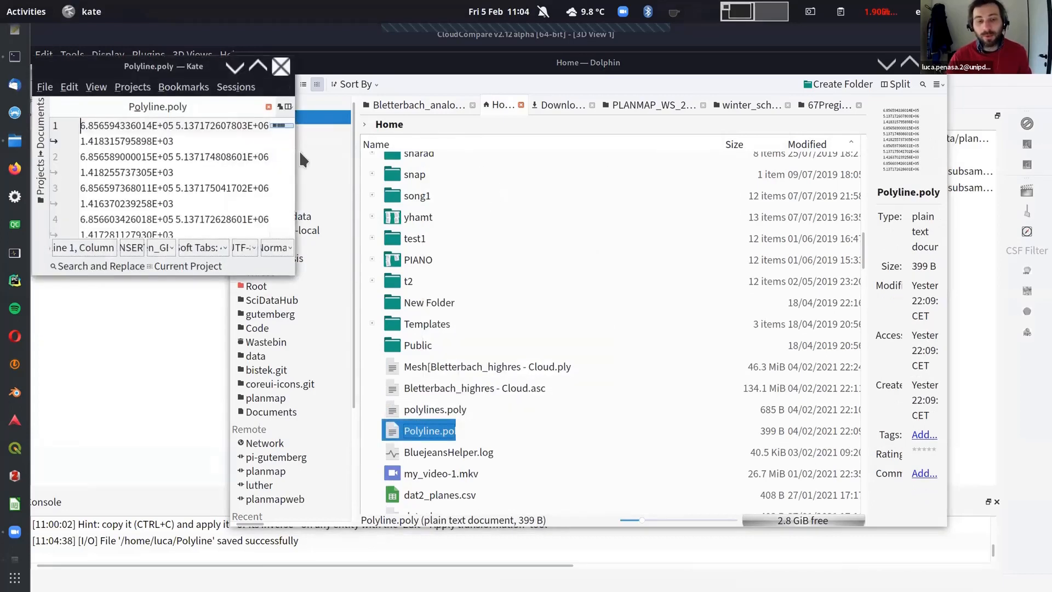
{"action": "left_click_drag", "start_coordinate": [296, 276], "coordinate": [766, 458]}
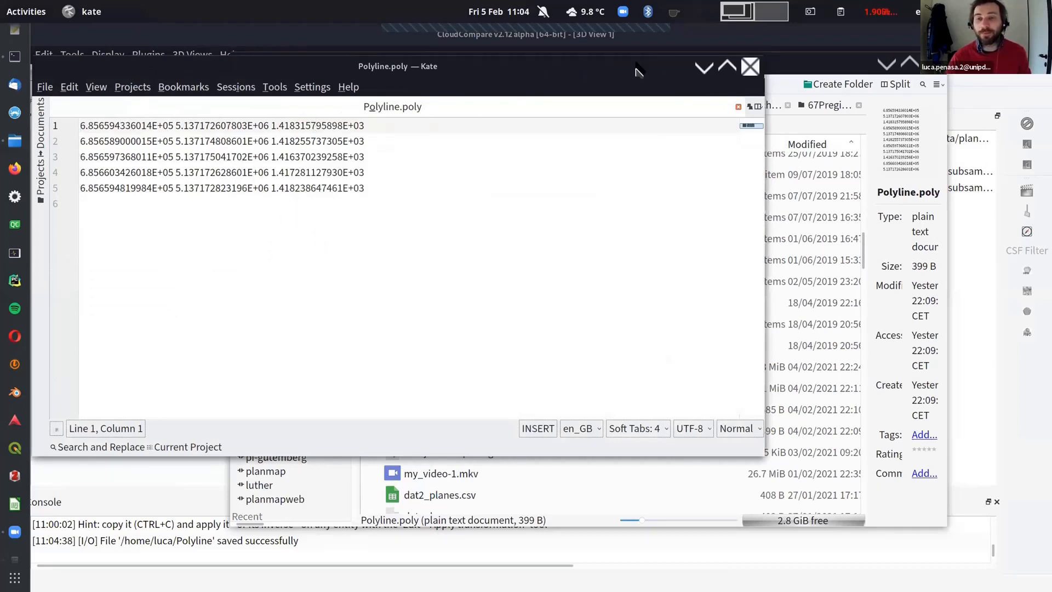
{"action": "left_click", "coordinate": [750, 67]}
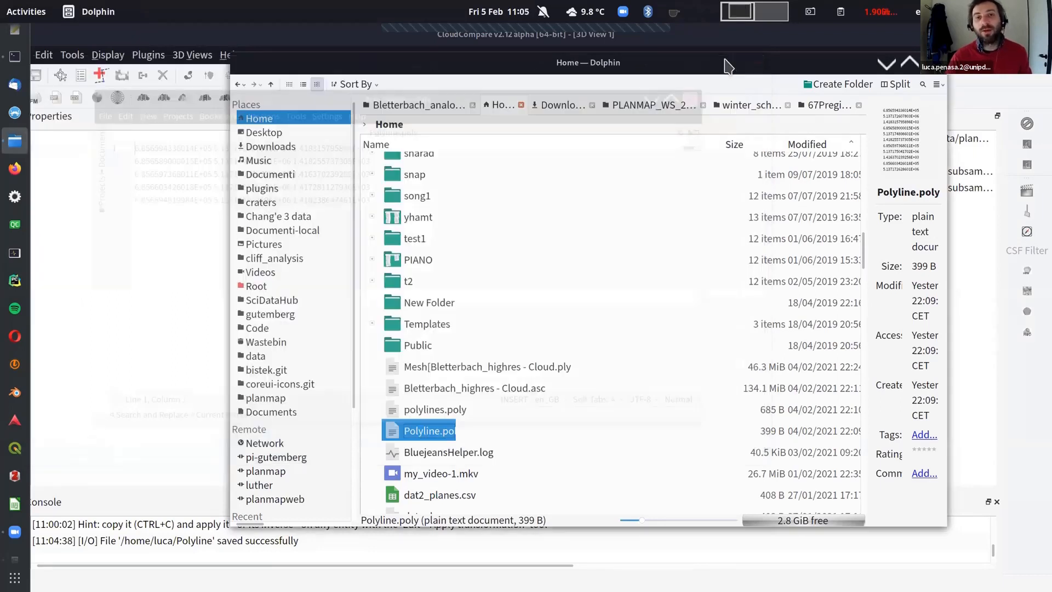
Minimize the Dolphin file manager and return to CloudCompare
{"action": "left_click_drag", "start_coordinate": [633, 88], "coordinate": [573, 106]}
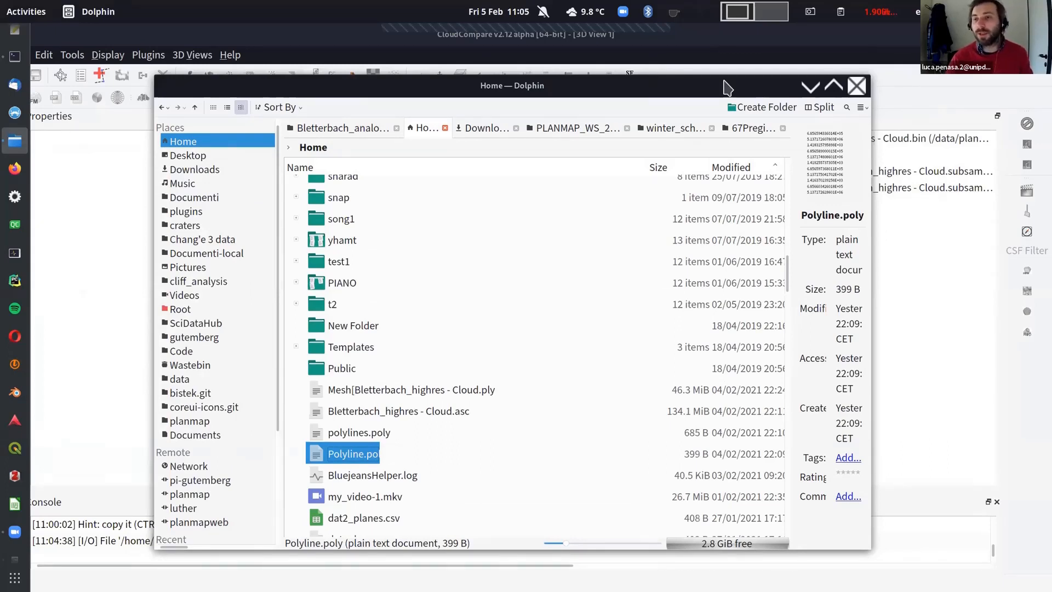
{"action": "left_click", "coordinate": [809, 87]}
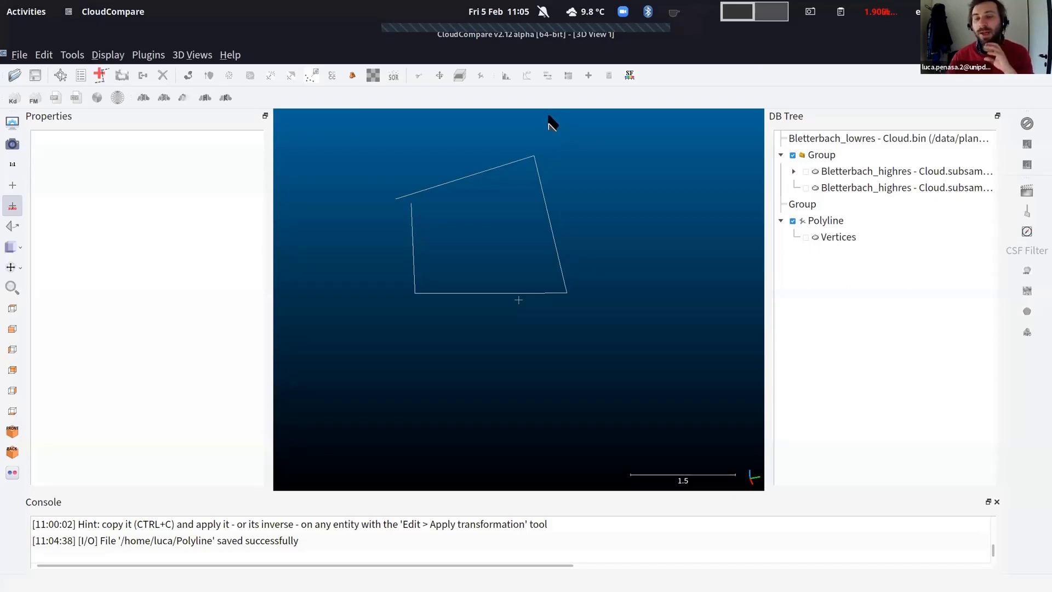
{"action": "mouse_move", "coordinate": [400, 114]}
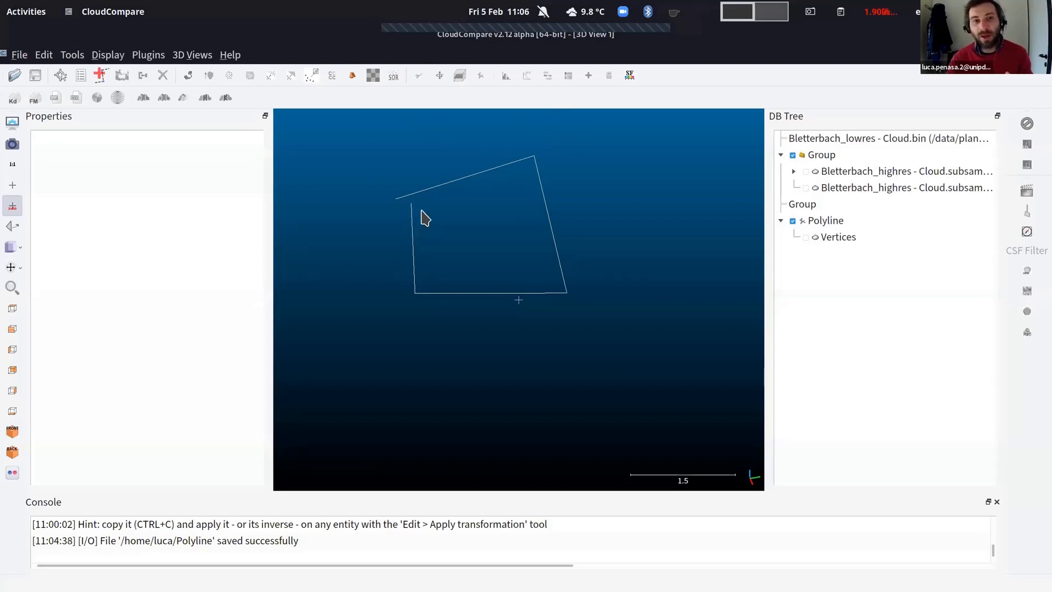
{"action": "mouse_move", "coordinate": [393, 160]}
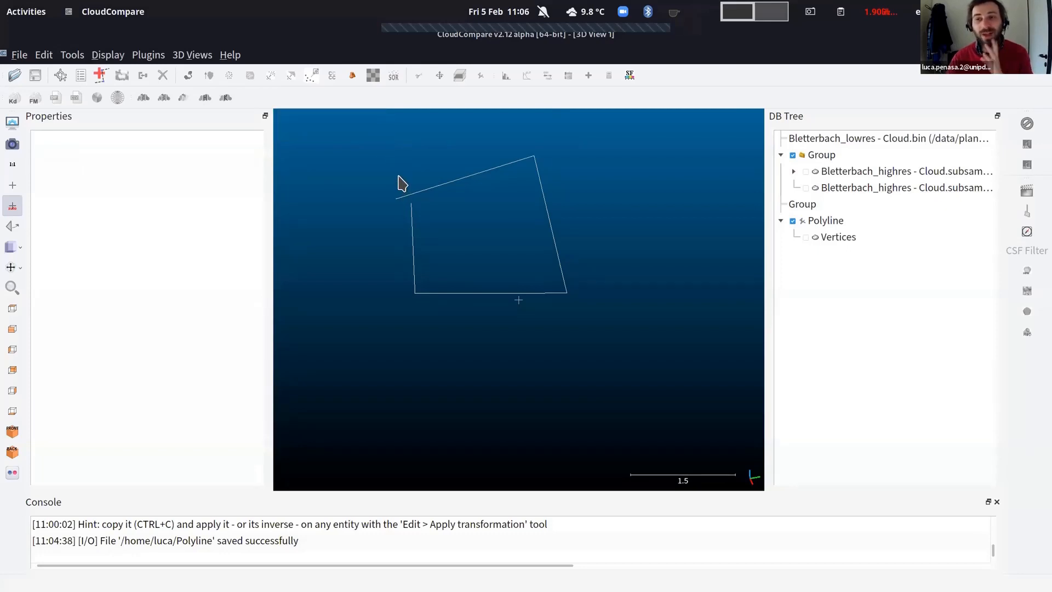
Show the first Bletterbach_highres cloud in the Group together with the polyline and set its colors to RGB
{"action": "mouse_move", "coordinate": [403, 179]}
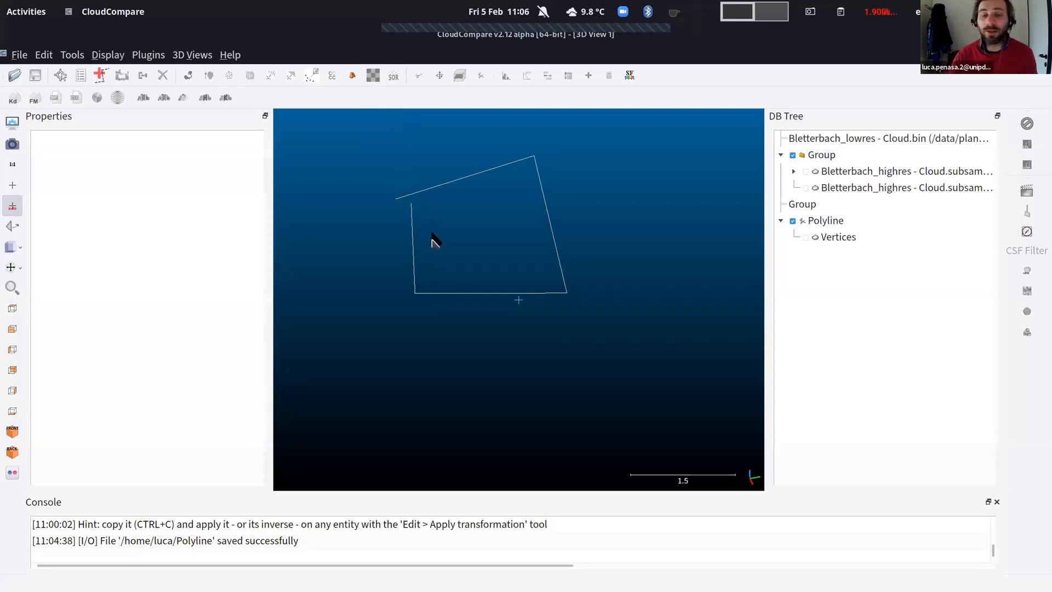
{"action": "left_click_drag", "start_coordinate": [477, 291], "coordinate": [551, 236]}
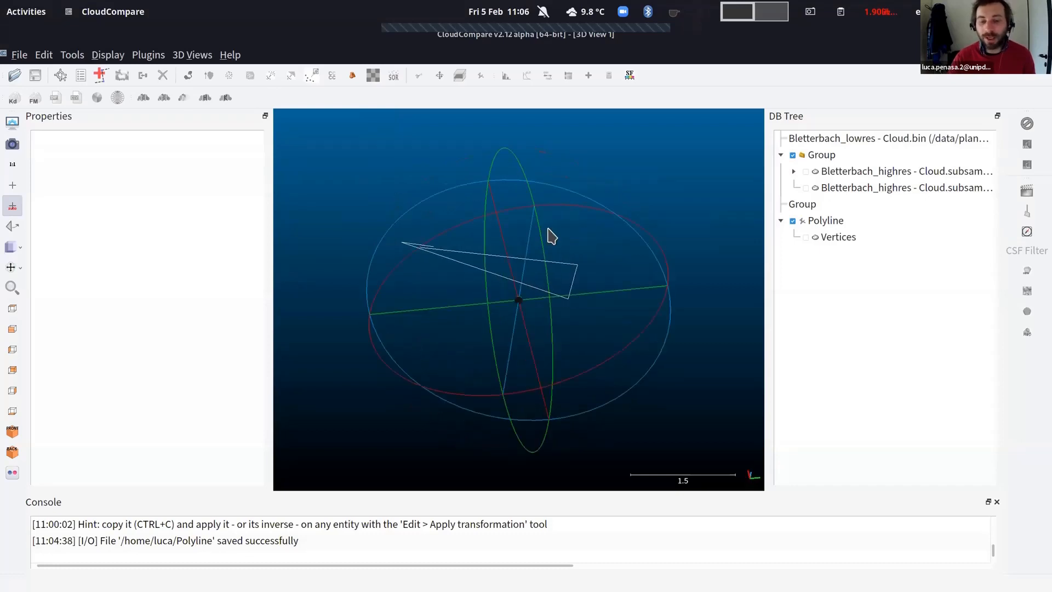
{"action": "left_click_drag", "start_coordinate": [519, 363], "coordinate": [527, 207]}
{"action": "left_click_drag", "start_coordinate": [530, 320], "coordinate": [537, 260]}
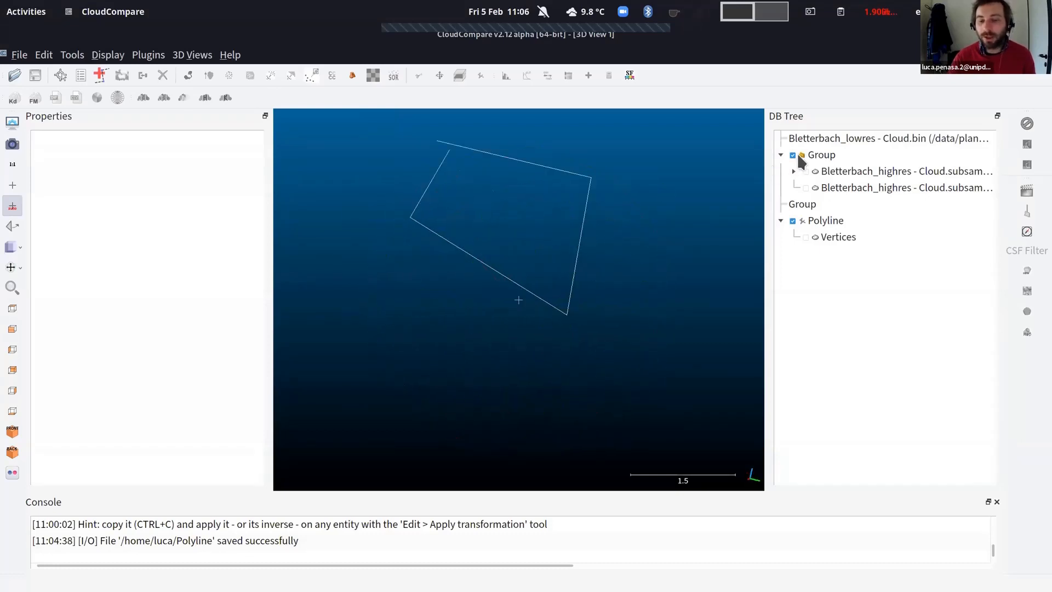
{"action": "left_click", "coordinate": [806, 171]}
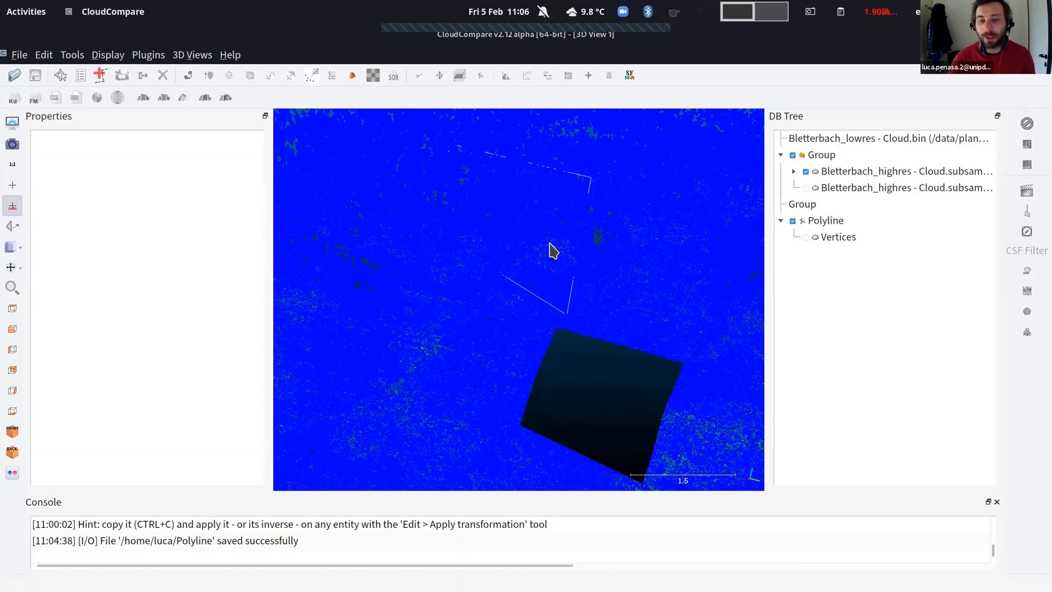
{"action": "scroll", "coordinate": [384, 162], "scroll_direction": "down", "scroll_amount": 1}
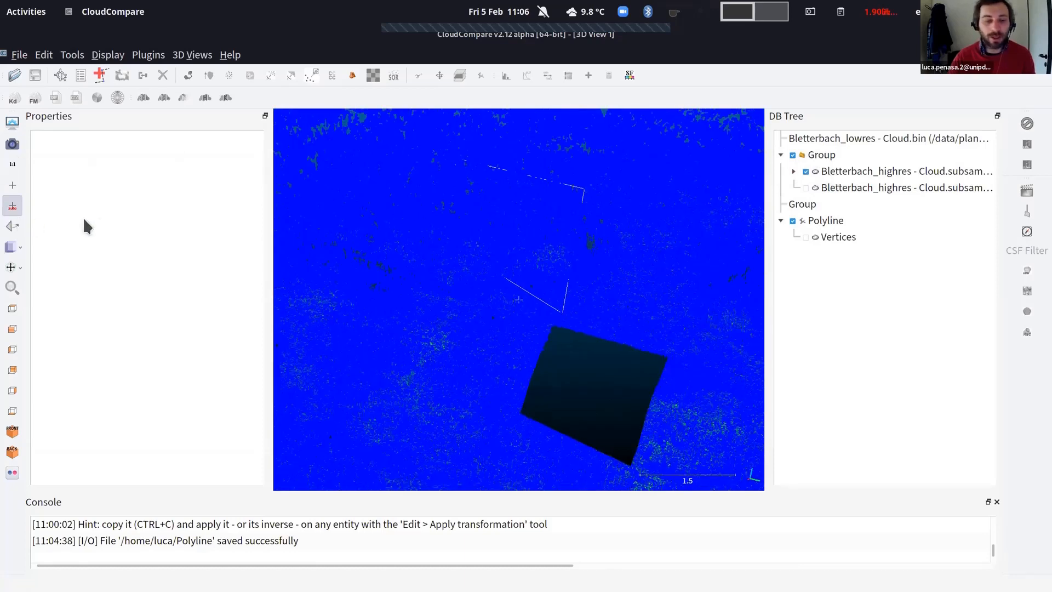
{"action": "left_click", "coordinate": [111, 228]}
{"action": "left_click", "coordinate": [111, 213]}
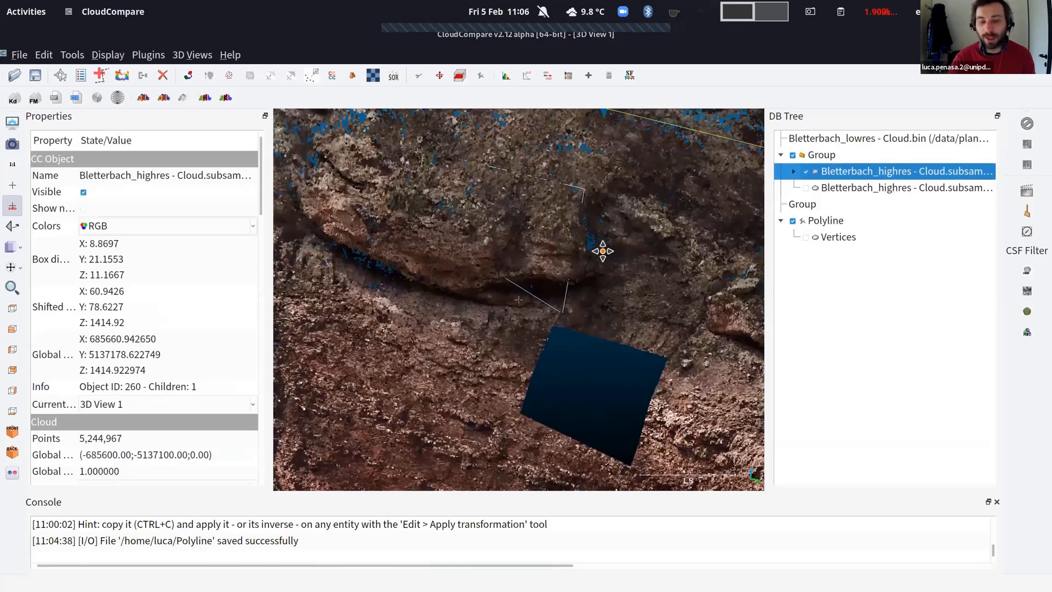
Trace a new polyline along the rock layer below the rectangular gap in the high-resolution cloud and save it to the DB Tree
{"action": "left_click_drag", "start_coordinate": [473, 275], "coordinate": [465, 216]}
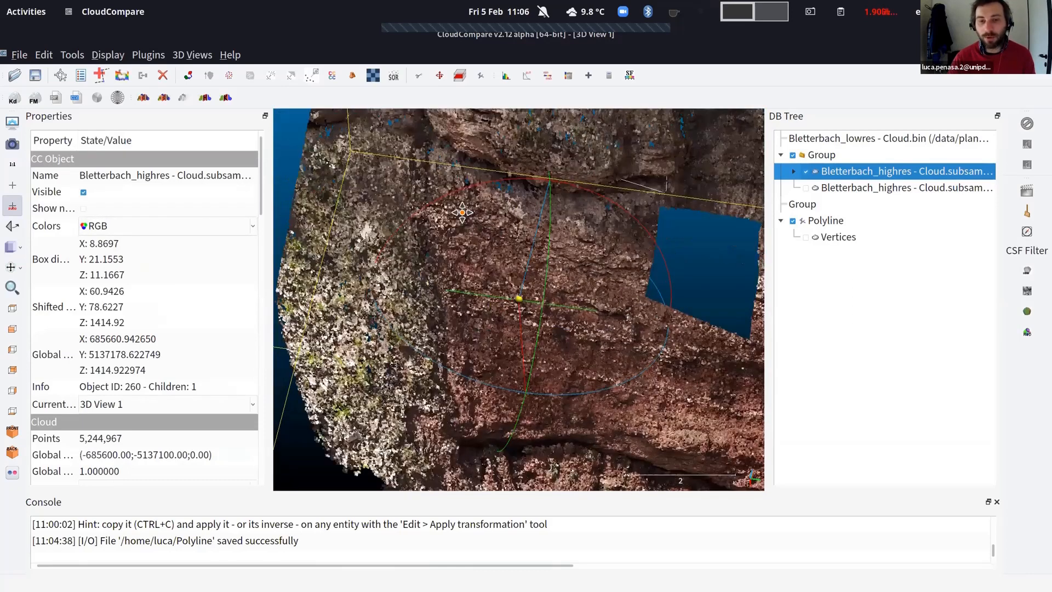
{"action": "right_click_drag", "start_coordinate": [599, 228], "coordinate": [421, 201]}
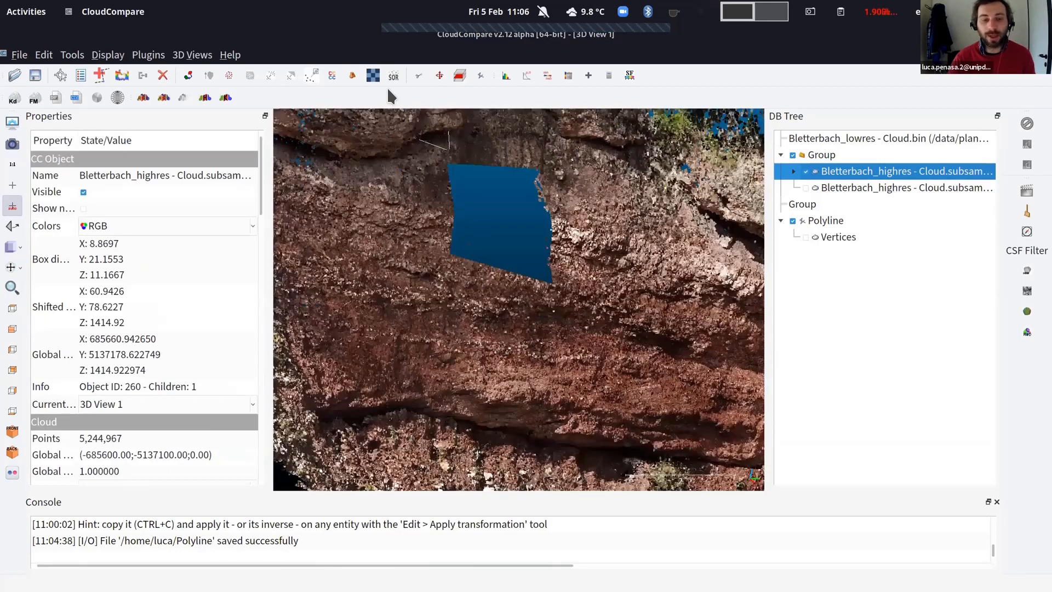
{"action": "left_click", "coordinate": [100, 75]}
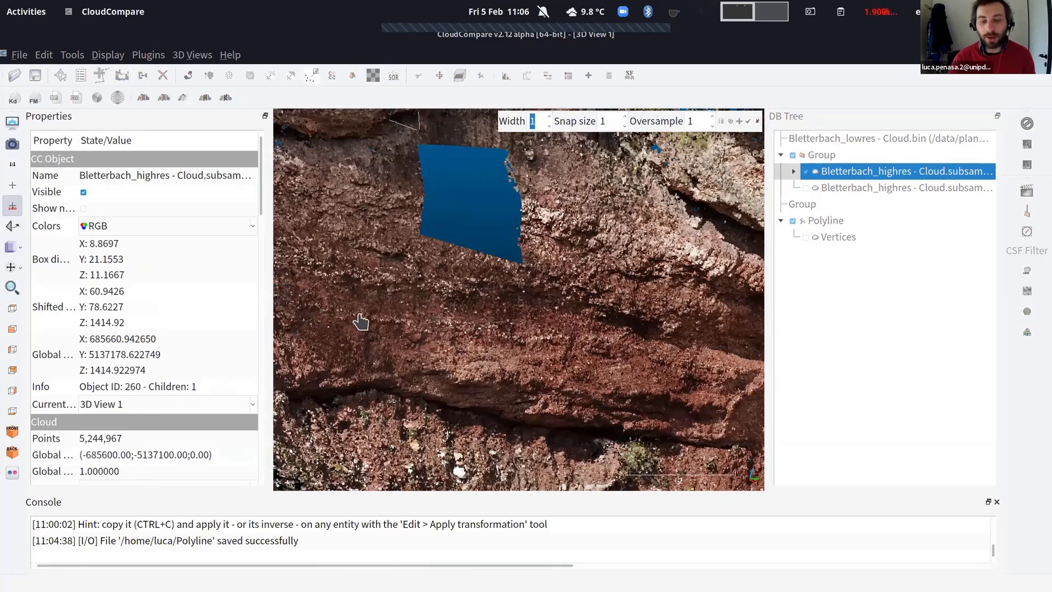
{"action": "left_click", "coordinate": [359, 317]}
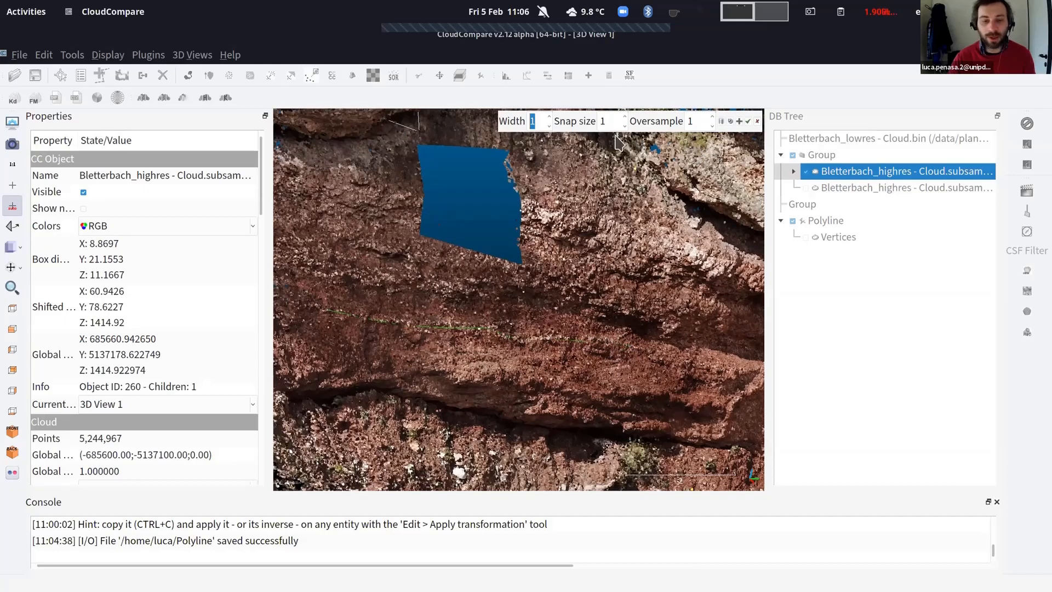
{"action": "left_click", "coordinate": [750, 121]}
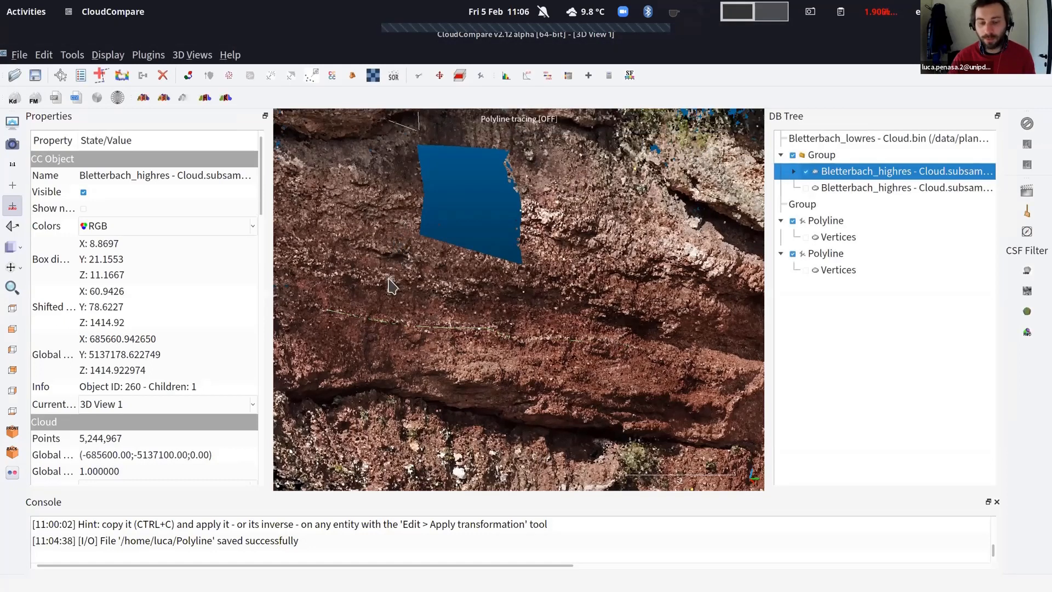
Examine the traced polylines on the outcrop from several viewing angles
{"action": "scroll", "coordinate": [390, 279], "scroll_direction": "down", "scroll_amount": 1}
{"action": "right_click_drag", "start_coordinate": [390, 282], "coordinate": [445, 345]}
{"action": "scroll", "coordinate": [506, 316], "scroll_direction": "down", "scroll_amount": 2}
{"action": "right_click_drag", "start_coordinate": [644, 311], "coordinate": [634, 248]}
{"action": "right_click_drag", "start_coordinate": [410, 320], "coordinate": [459, 366]}
{"action": "left_click_drag", "start_coordinate": [482, 352], "coordinate": [490, 376]}
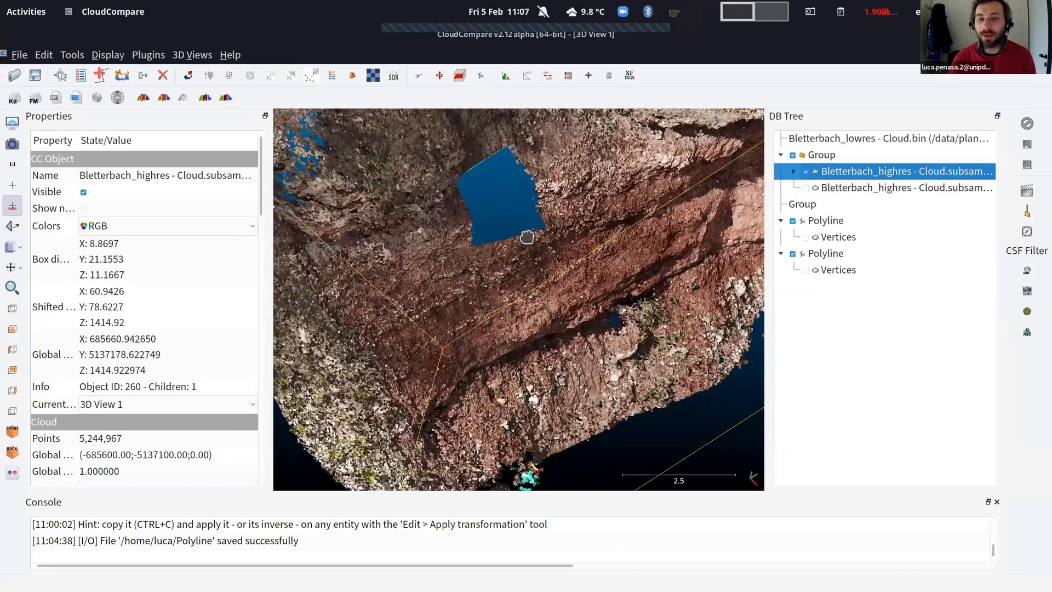
{"action": "left_click_drag", "start_coordinate": [520, 222], "coordinate": [507, 204]}
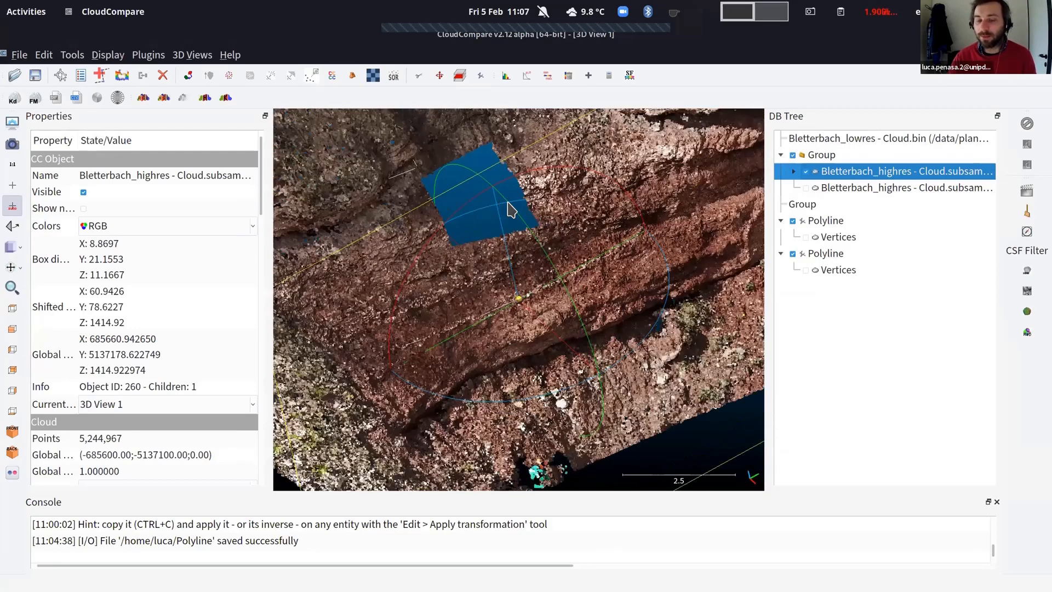
{"action": "left_click_drag", "start_coordinate": [541, 263], "coordinate": [533, 262]}
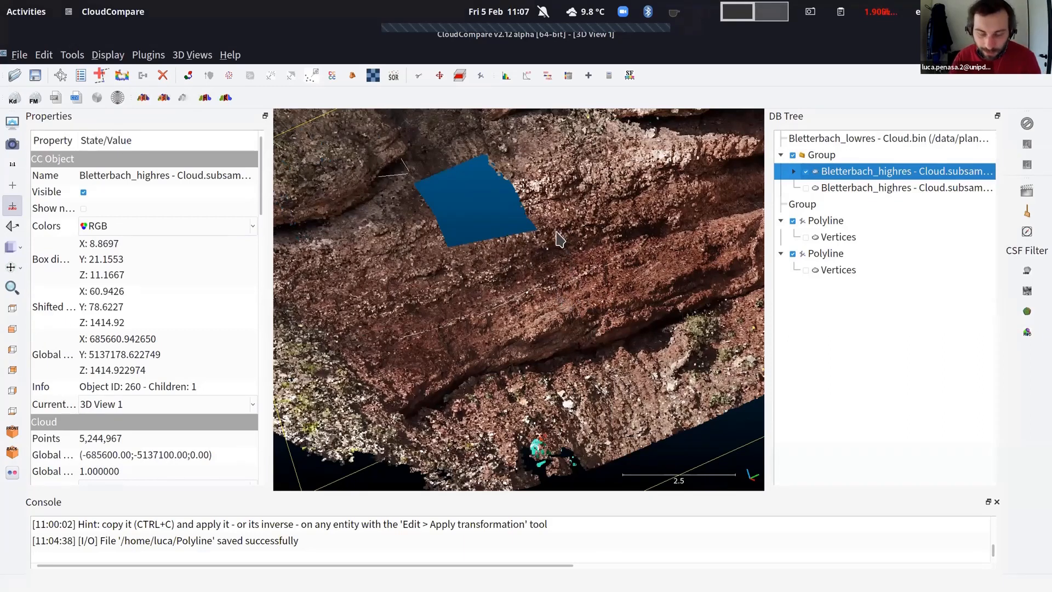
{"action": "left_click_drag", "start_coordinate": [579, 230], "coordinate": [487, 220]}
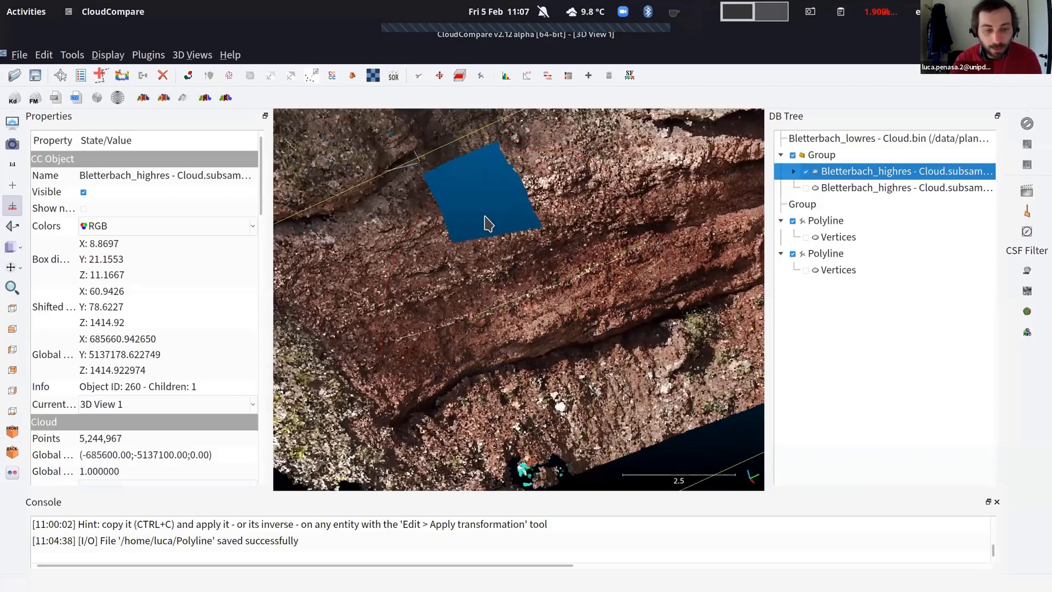
{"action": "scroll", "coordinate": [485, 215], "scroll_direction": "down", "scroll_amount": 1}
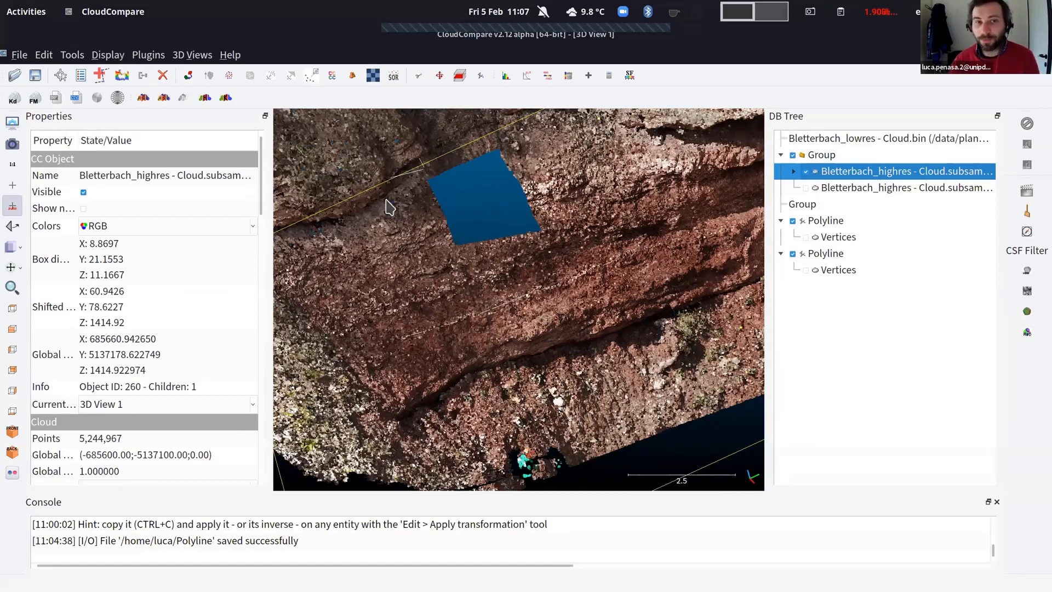
{"action": "mouse_move", "coordinate": [427, 117]}
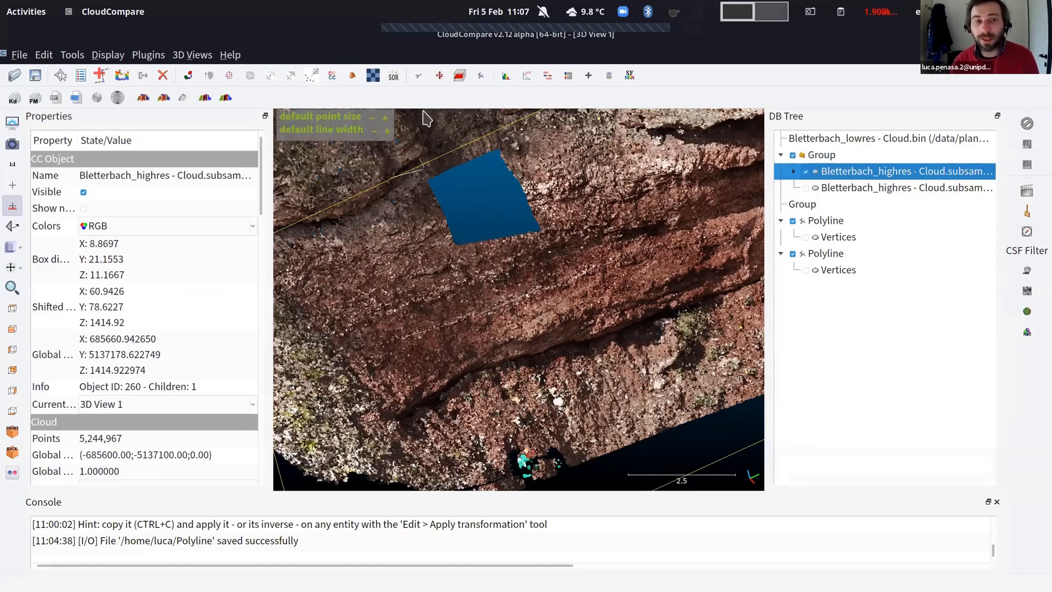
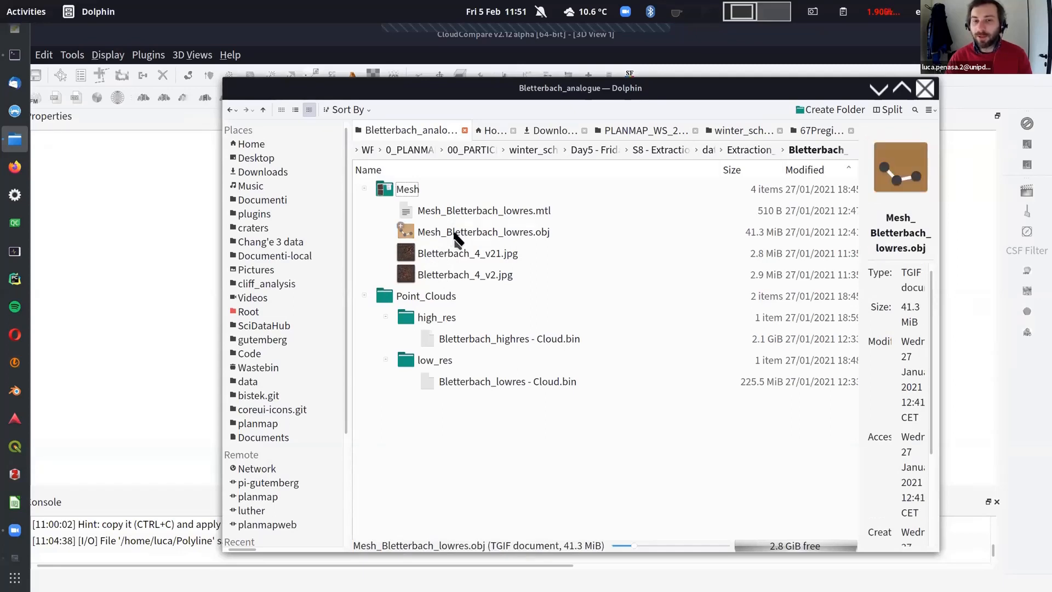
From the Mesh folder in Dolphin, open Mesh_Bletterbach_lowres.obj in Kate and examine its header and first vertex (v) line
{"action": "right_click", "coordinate": [454, 234]}
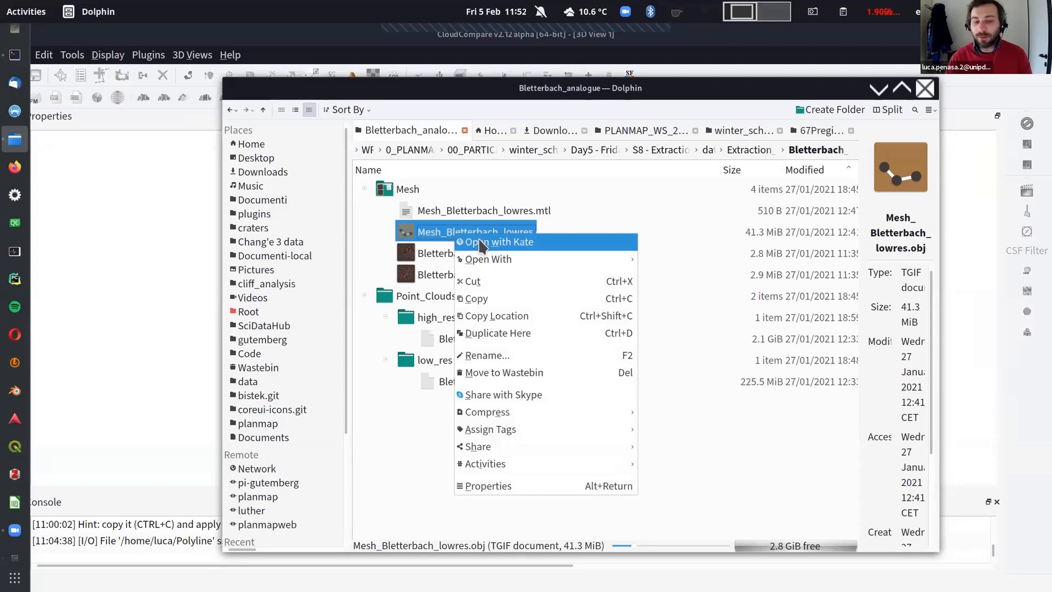
{"action": "left_click", "coordinate": [479, 235]}
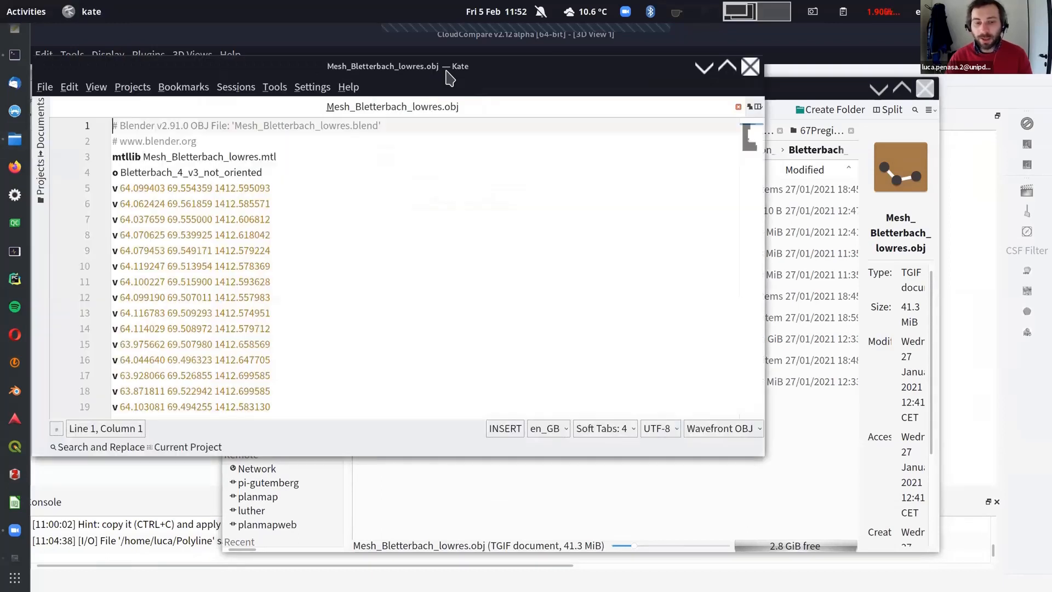
{"action": "left_click_drag", "start_coordinate": [510, 66], "coordinate": [652, 60]}
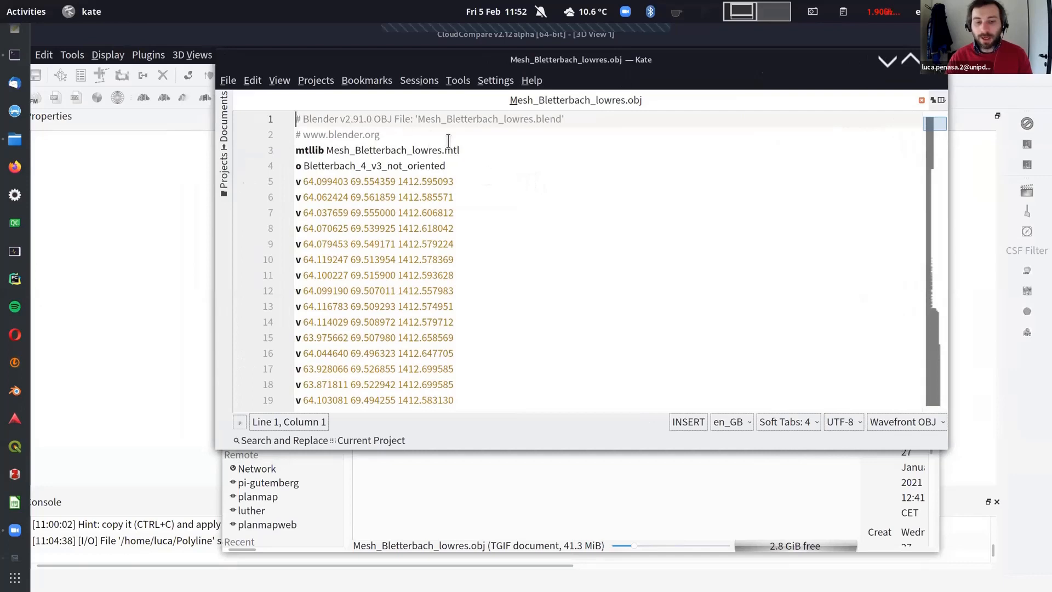
{"action": "scroll", "coordinate": [503, 146], "scroll_direction": "down", "scroll_amount": 6}
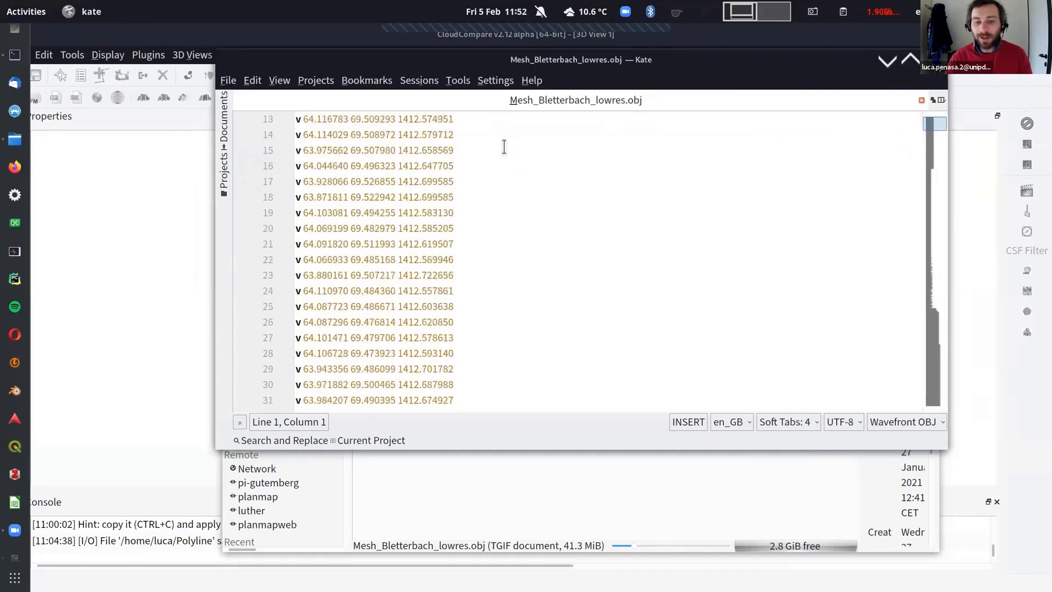
{"action": "scroll", "coordinate": [501, 146], "scroll_direction": "up", "scroll_amount": 6}
{"action": "left_click_drag", "start_coordinate": [297, 182], "coordinate": [454, 182]}
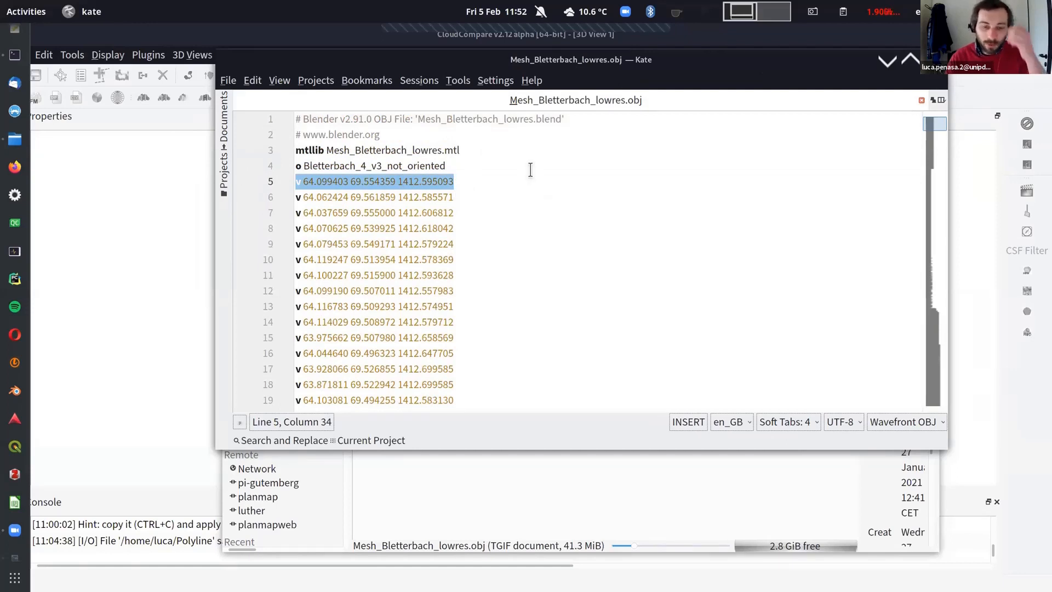
Look through the remaining vertex lines and examine the texture coordinate (vt) section of the OBJ file
{"action": "scroll", "coordinate": [529, 170], "scroll_direction": "down", "scroll_amount": 5}
{"action": "scroll", "coordinate": [528, 170], "scroll_direction": "down", "scroll_amount": 20}
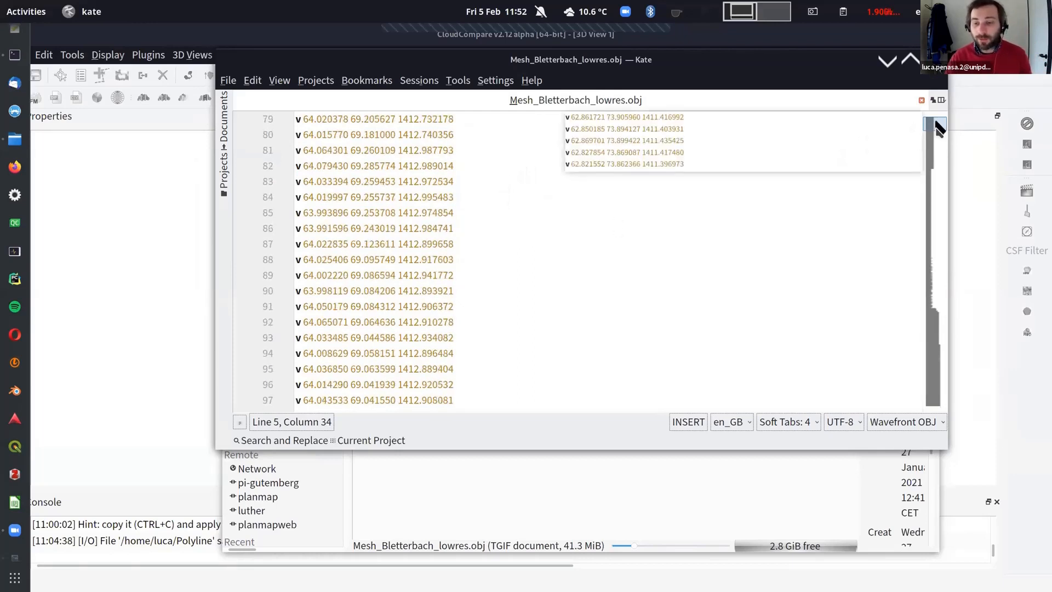
{"action": "left_click_drag", "start_coordinate": [933, 133], "coordinate": [939, 167]}
{"action": "scroll", "coordinate": [586, 155], "scroll_direction": "up", "scroll_amount": 20}
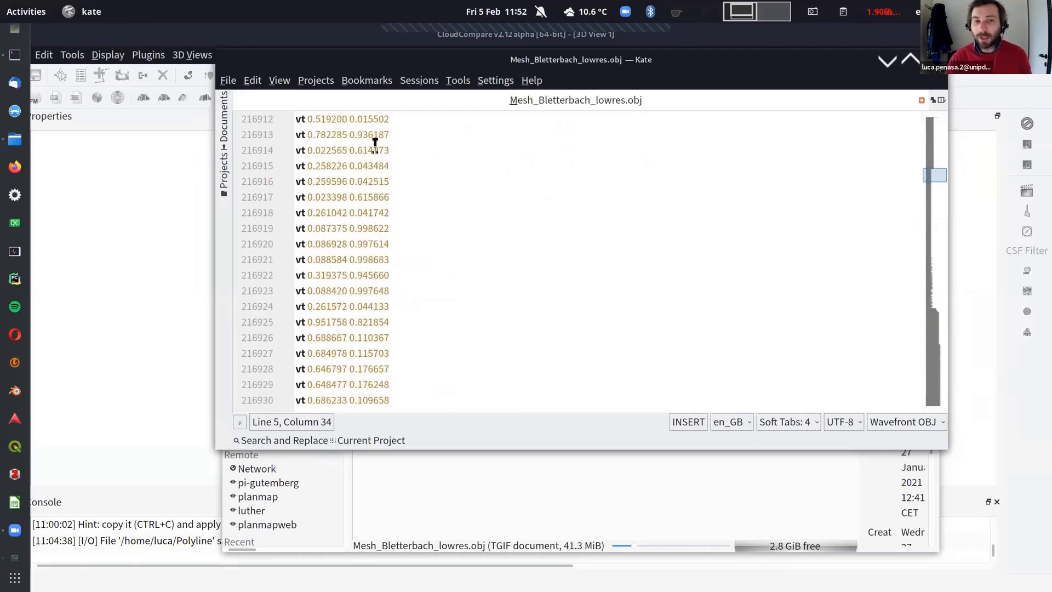
{"action": "scroll", "coordinate": [375, 143], "scroll_direction": "up", "scroll_amount": 20}
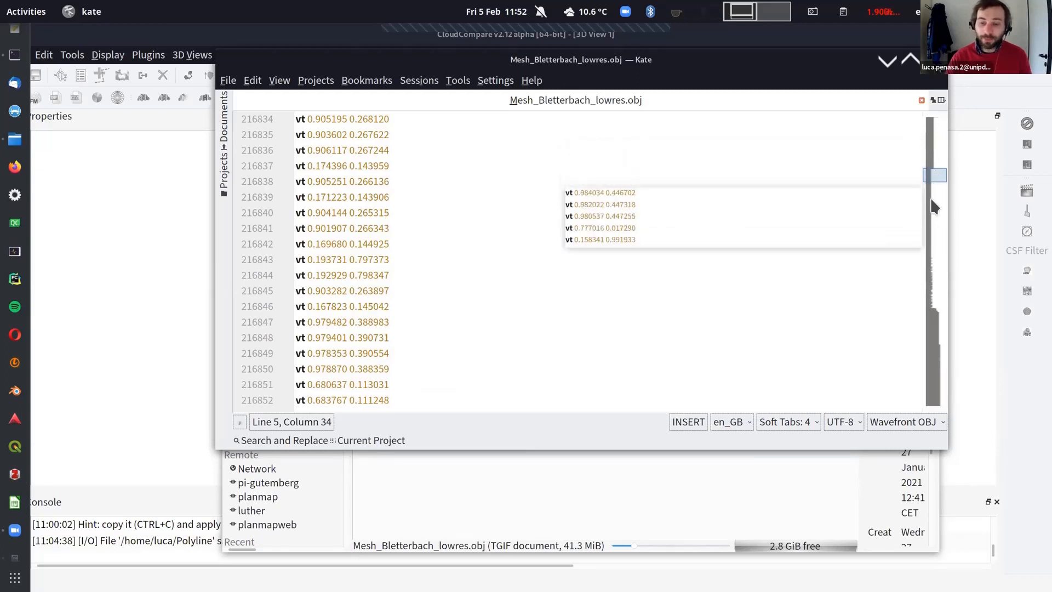
Examine the face (f) section of the OBJ file, highlighting the index groups that make up individual faces
{"action": "left_click_drag", "start_coordinate": [935, 174], "coordinate": [941, 315]}
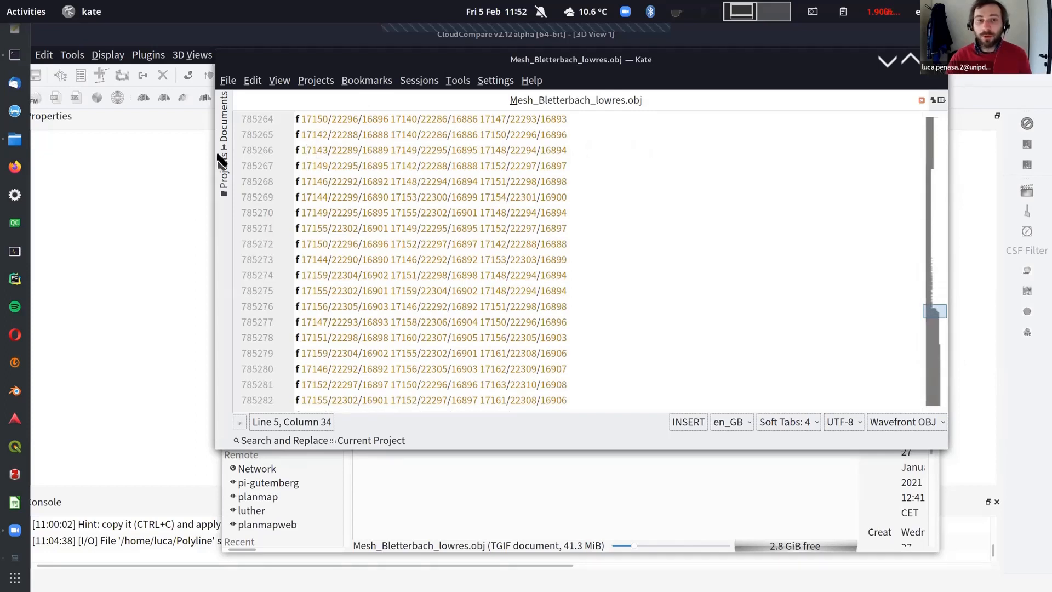
{"action": "left_click_drag", "start_coordinate": [296, 134], "coordinate": [342, 134]}
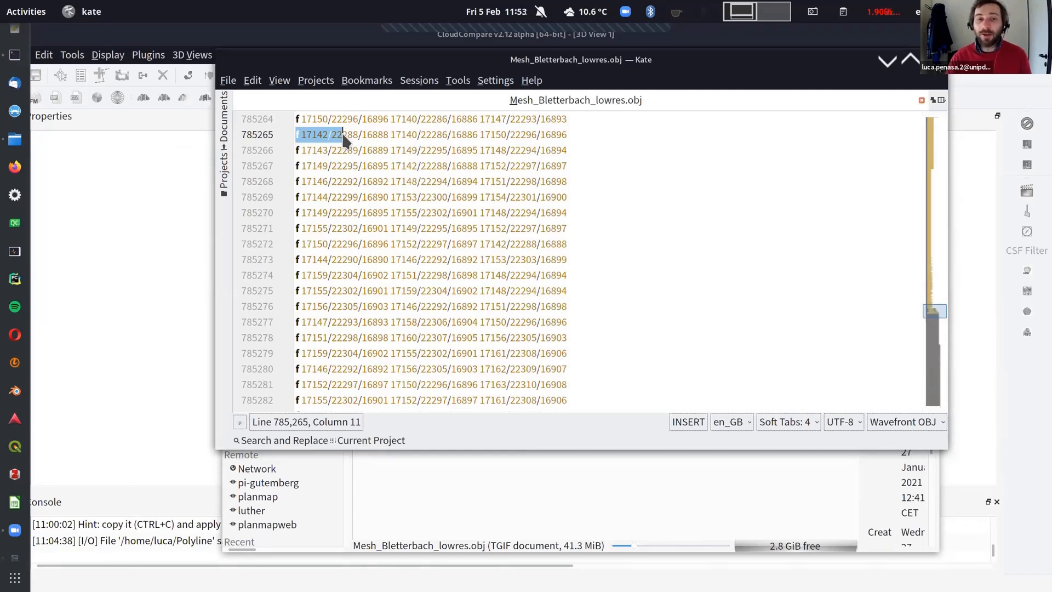
{"action": "scroll", "coordinate": [342, 133], "scroll_direction": "up", "scroll_amount": 4}
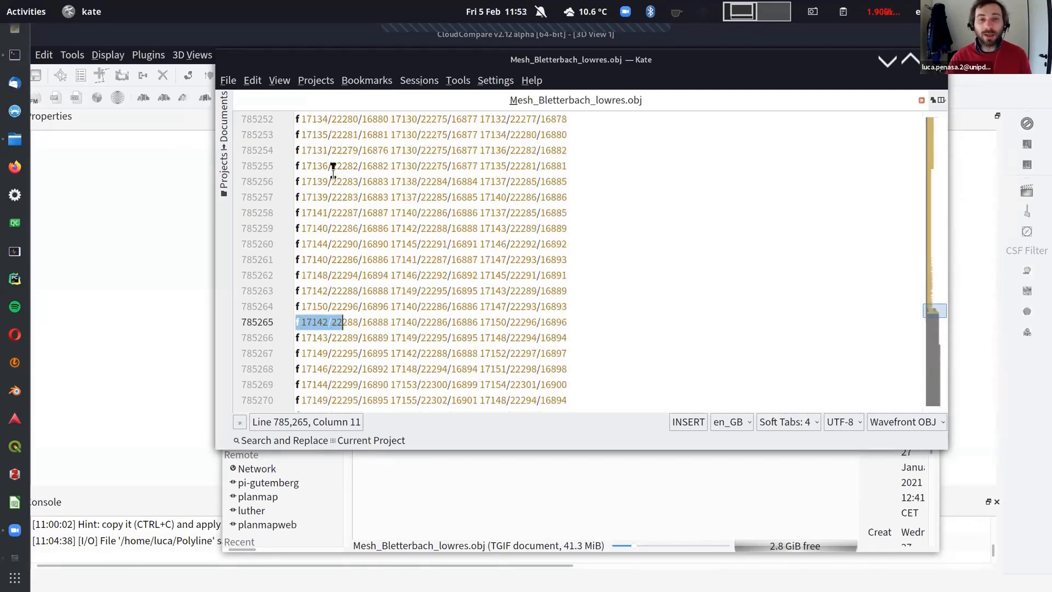
{"action": "left_click_drag", "start_coordinate": [332, 167], "coordinate": [382, 169]}
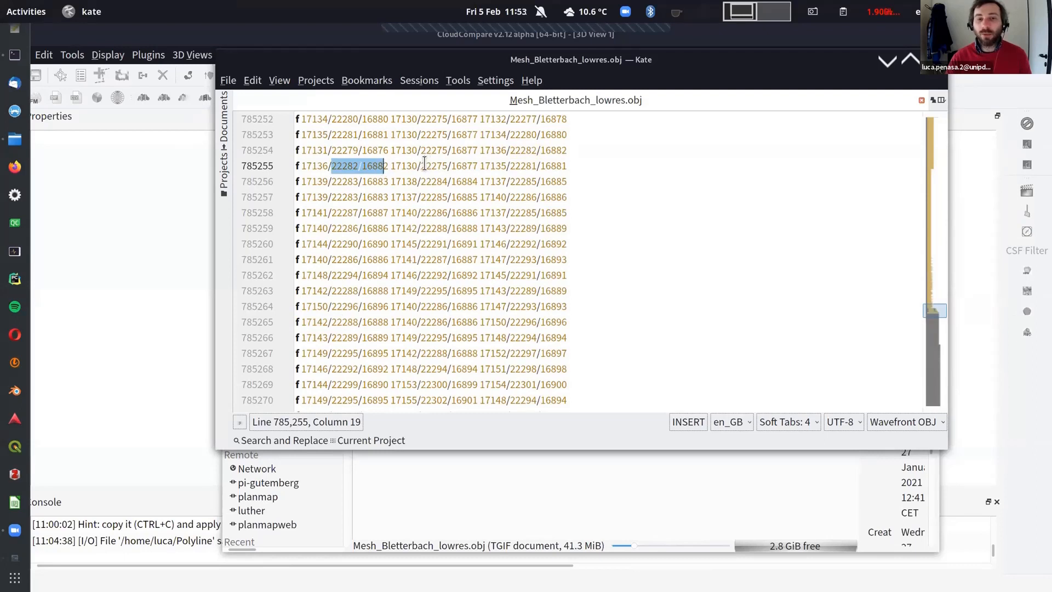
{"action": "left_click_drag", "start_coordinate": [422, 165], "coordinate": [477, 166]}
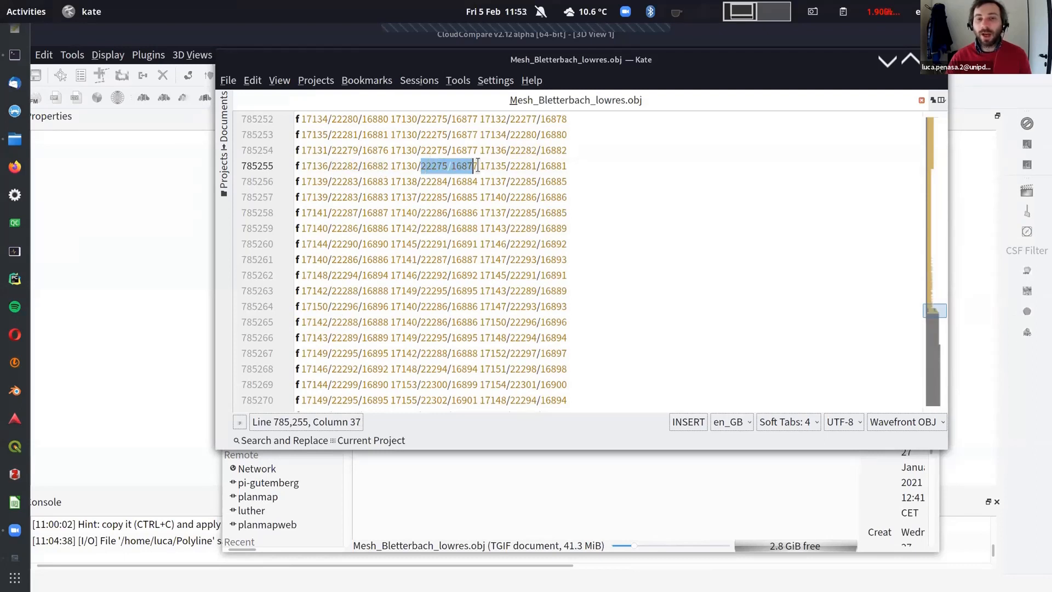
{"action": "key", "text": "shift+Right"}
{"action": "scroll", "coordinate": [411, 170], "scroll_direction": "up", "scroll_amount": 7}
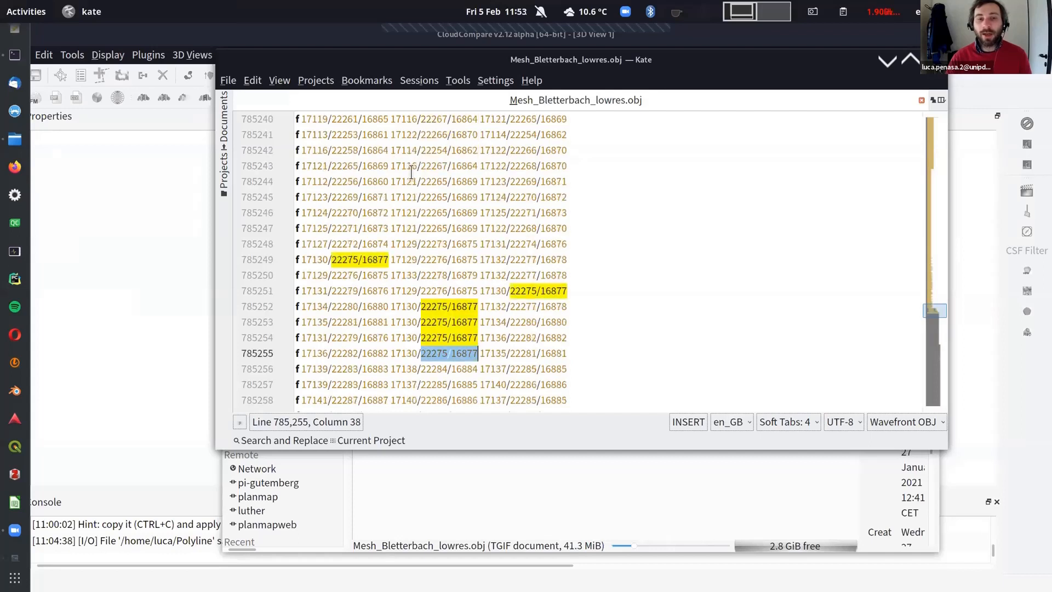
{"action": "scroll", "coordinate": [418, 178], "scroll_direction": "down", "scroll_amount": 11}
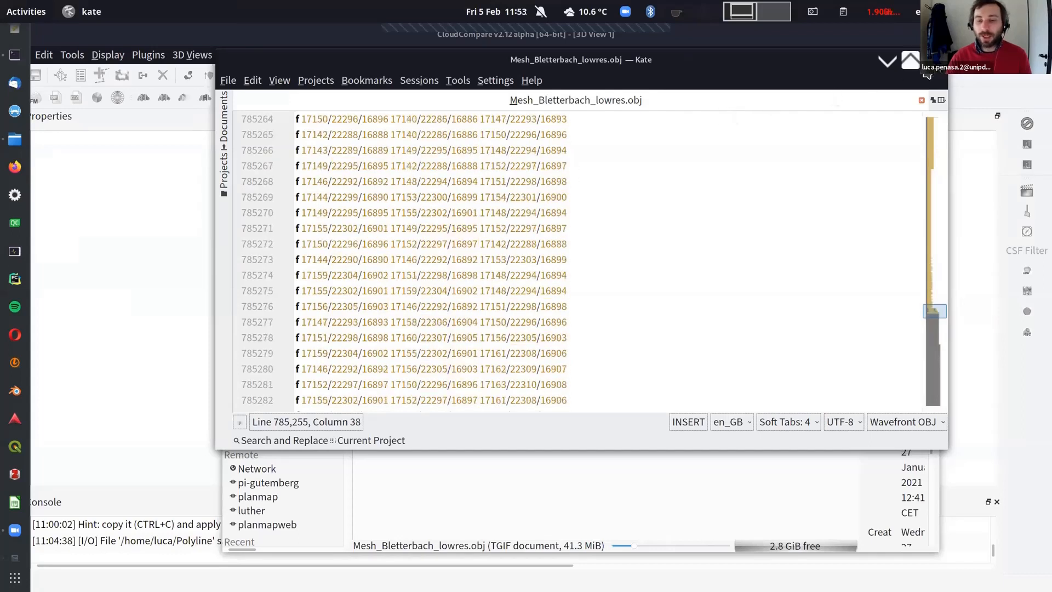
Close the text editor and select the texture image Bletterbach_4_v2.jpg in the Mesh folder
{"action": "left_click", "coordinate": [933, 60]}
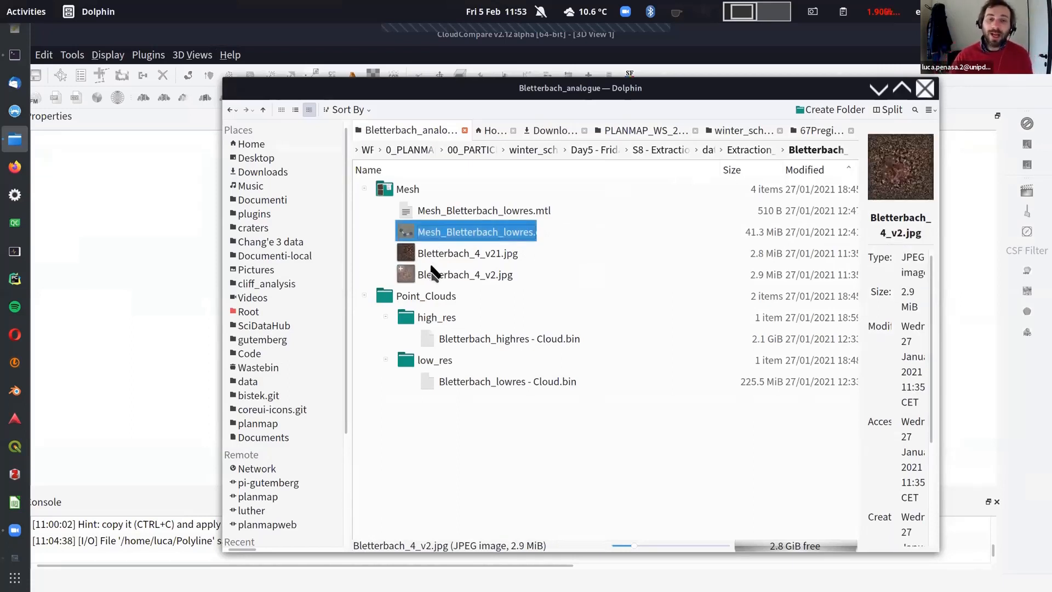
{"action": "left_click", "coordinate": [447, 251]}
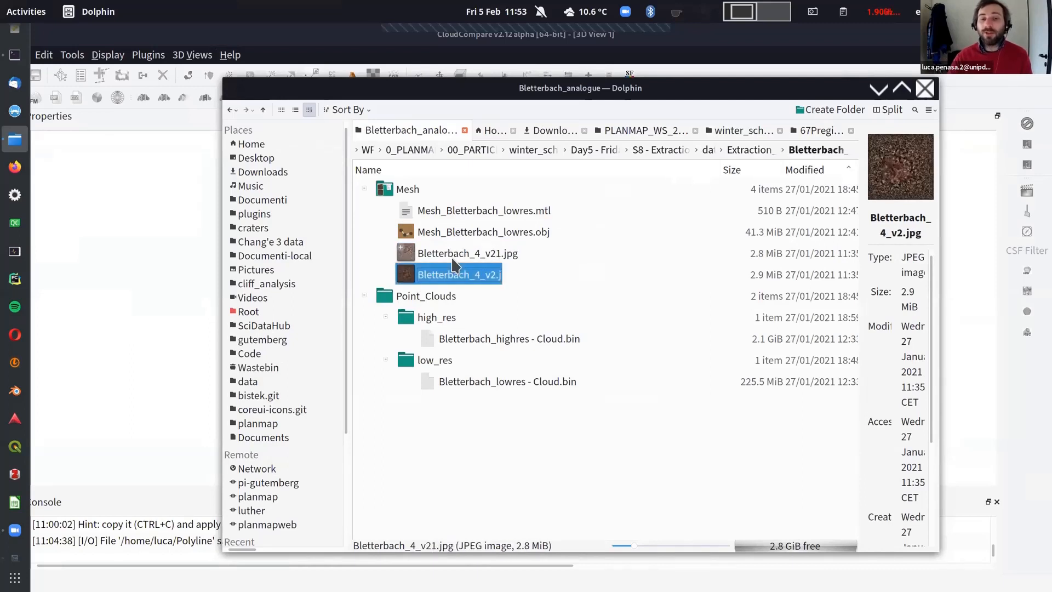
Open the texture image Bletterbach_4_v21.jpg in the image viewer, look at it, and return to the Mesh folder
{"action": "double_click", "coordinate": [452, 256]}
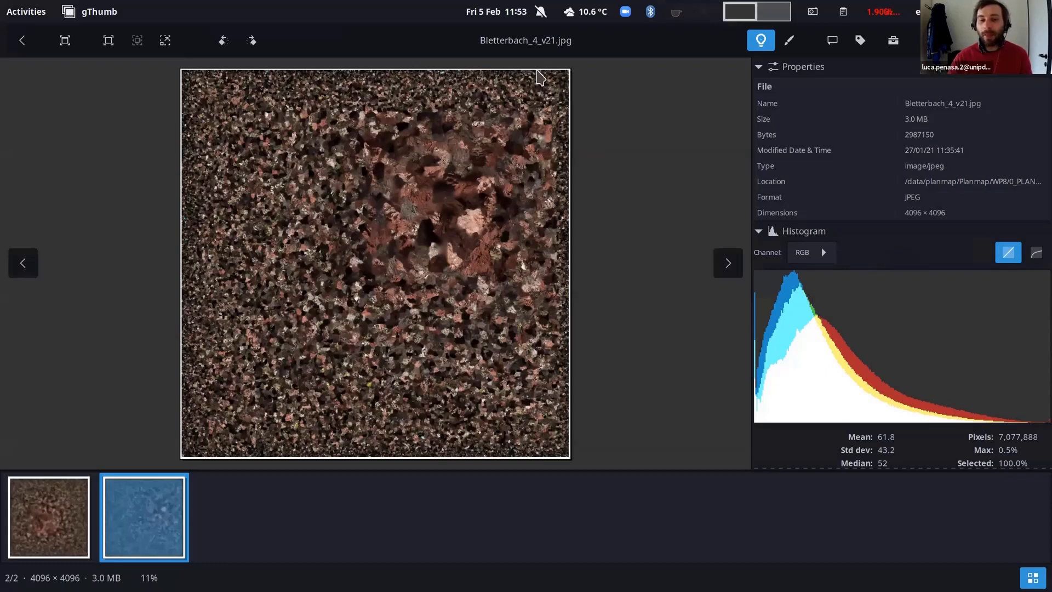
{"action": "left_click_drag", "start_coordinate": [488, 47], "coordinate": [404, 200]}
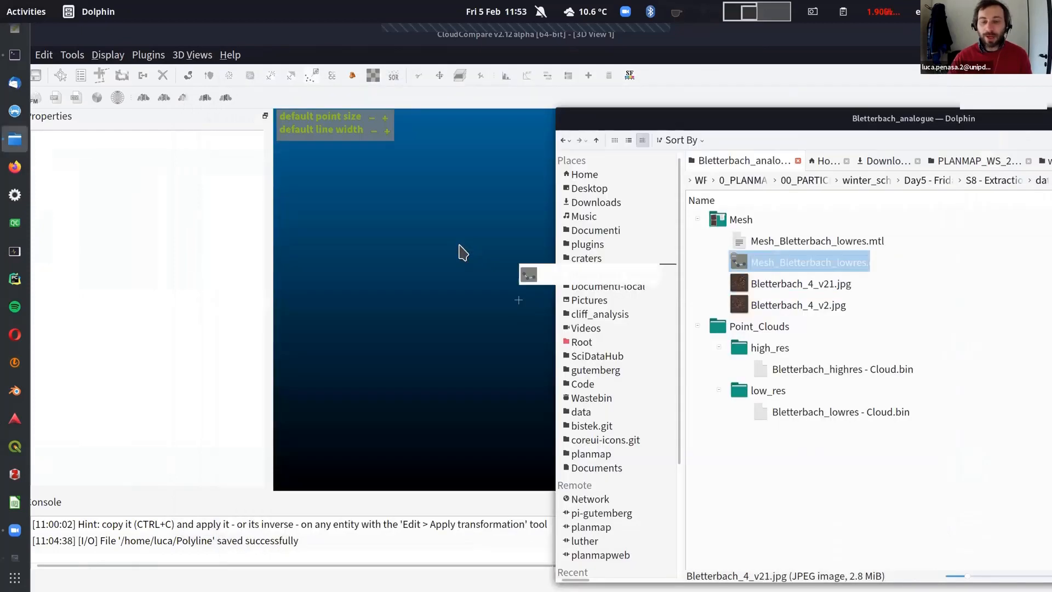
Load Mesh_Bletterbach_lowres.obj into CloudCompare, look over the textured outcrop, and select its top-level entry
{"action": "left_click_drag", "start_coordinate": [430, 262], "coordinate": [545, 324]}
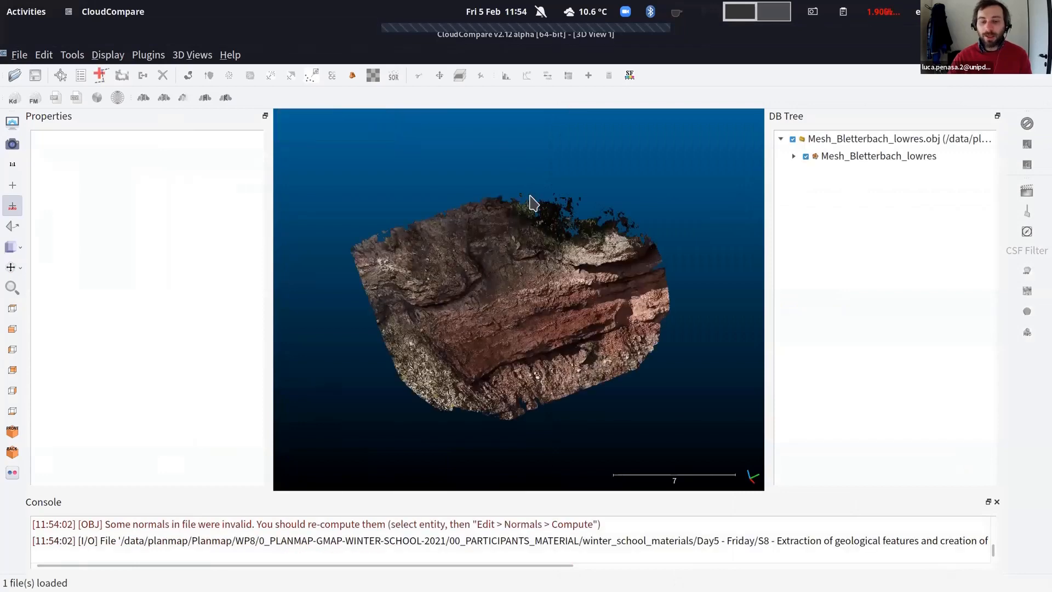
{"action": "left_click_drag", "start_coordinate": [529, 196], "coordinate": [524, 300]}
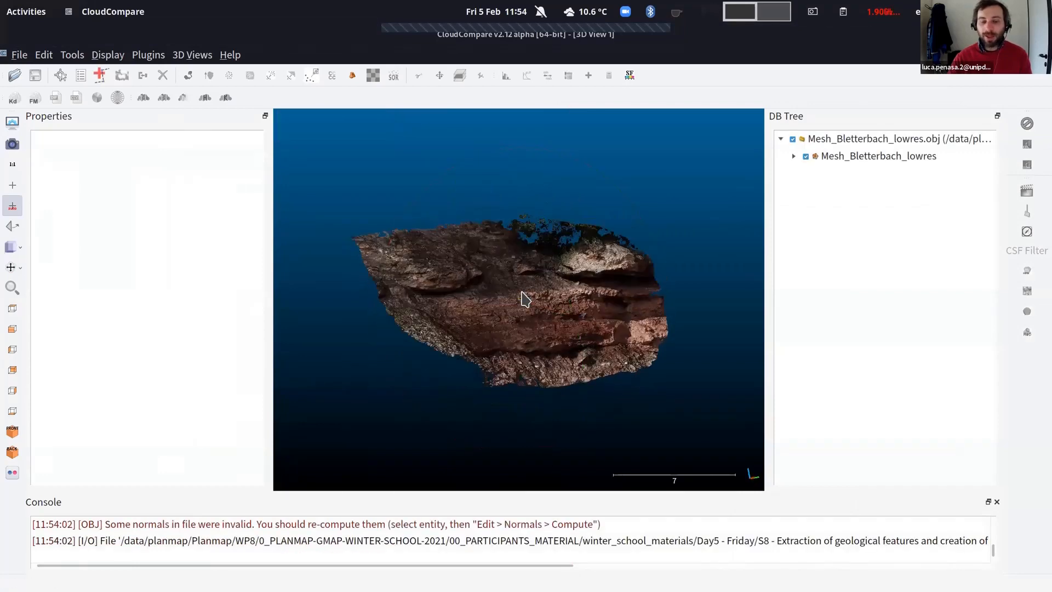
{"action": "scroll", "coordinate": [525, 300], "scroll_direction": "up", "scroll_amount": 2}
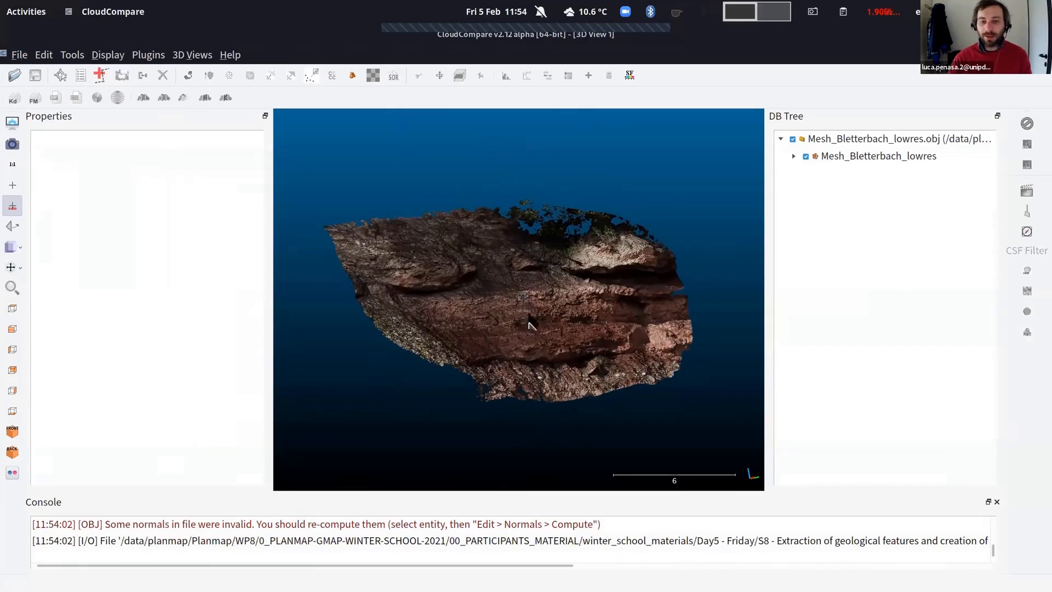
{"action": "scroll", "coordinate": [548, 325], "scroll_direction": "up", "scroll_amount": 1}
{"action": "left_click_drag", "start_coordinate": [555, 327], "coordinate": [555, 300]}
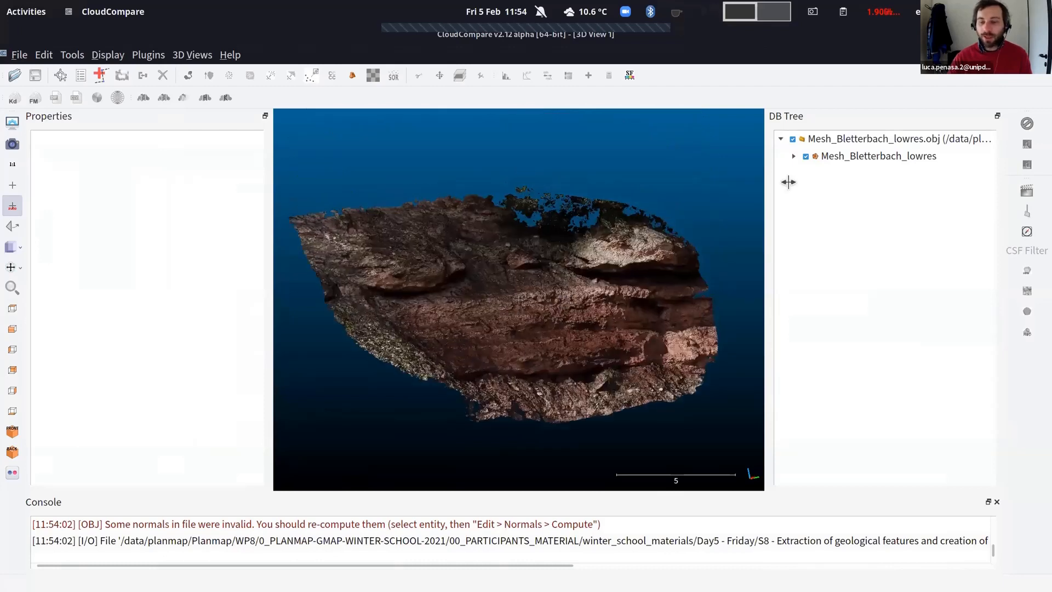
{"action": "left_click", "coordinate": [824, 144]}
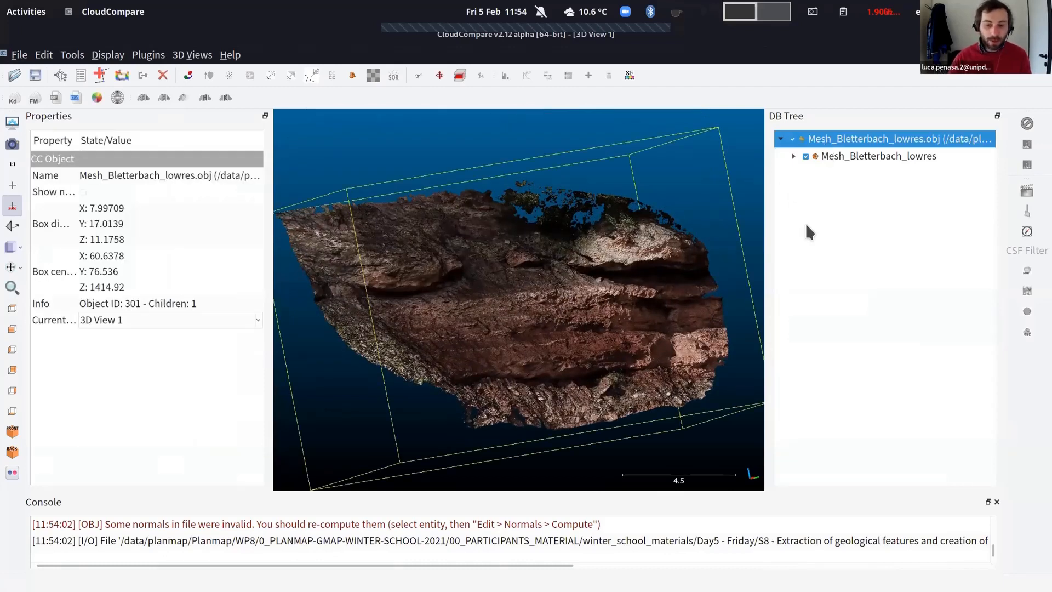
In Dolphin, go up to the Extraction_of_geological_features folder and expand Gale_crater to list its files
{"action": "left_click", "coordinate": [15, 140]}
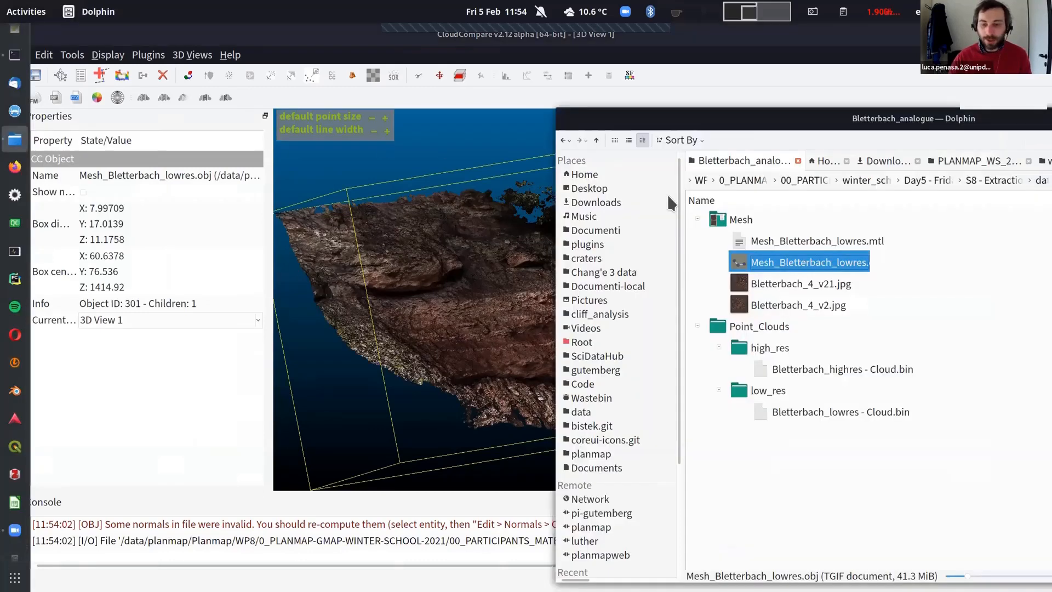
{"action": "left_click_drag", "start_coordinate": [756, 117], "coordinate": [481, 106]}
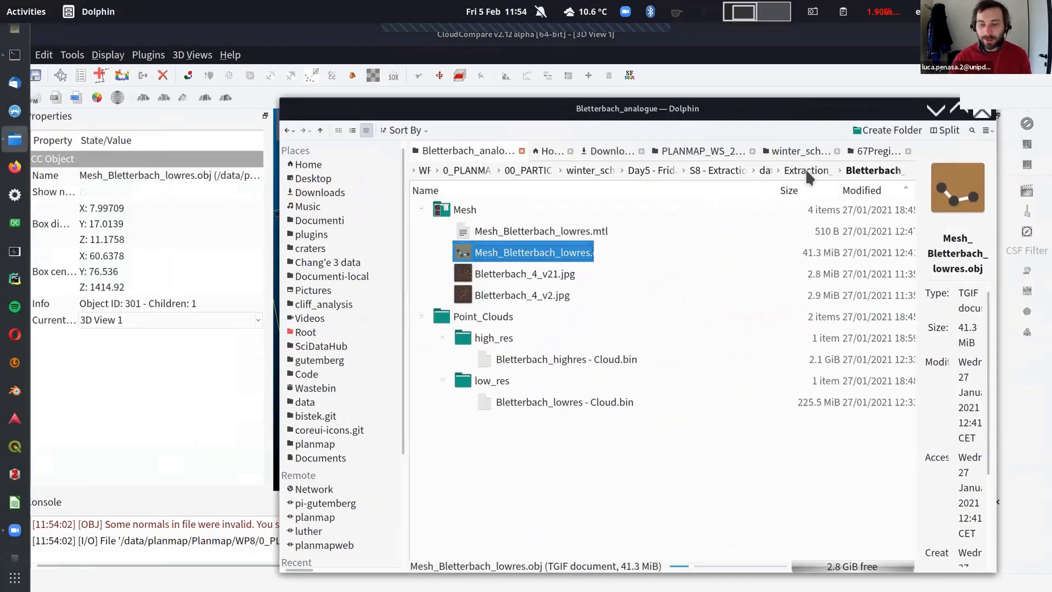
{"action": "key", "text": "alt+Up"}
{"action": "left_click", "coordinate": [445, 286]}
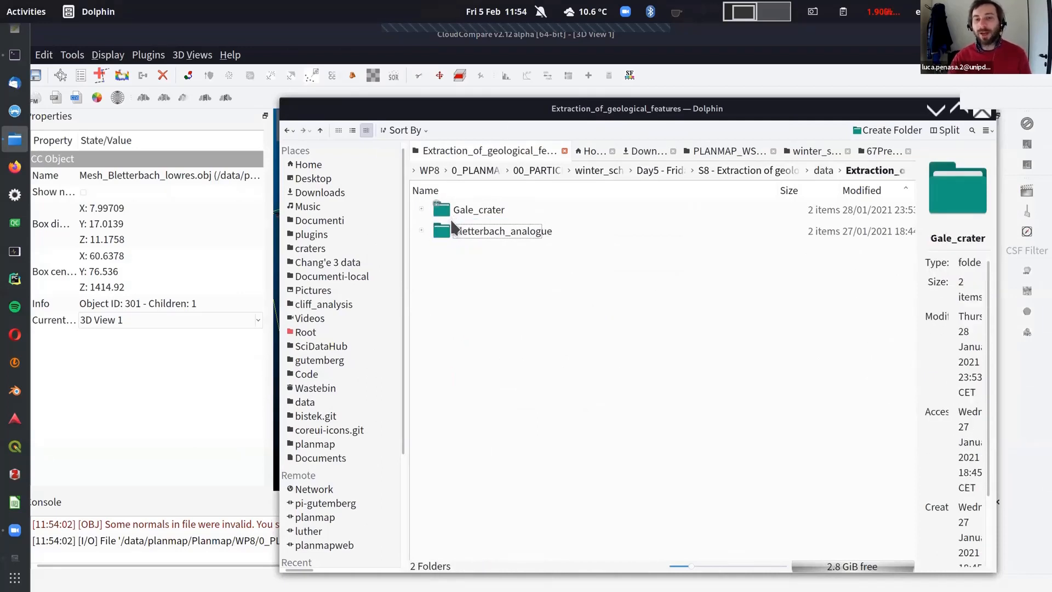
{"action": "left_click", "coordinate": [422, 209]}
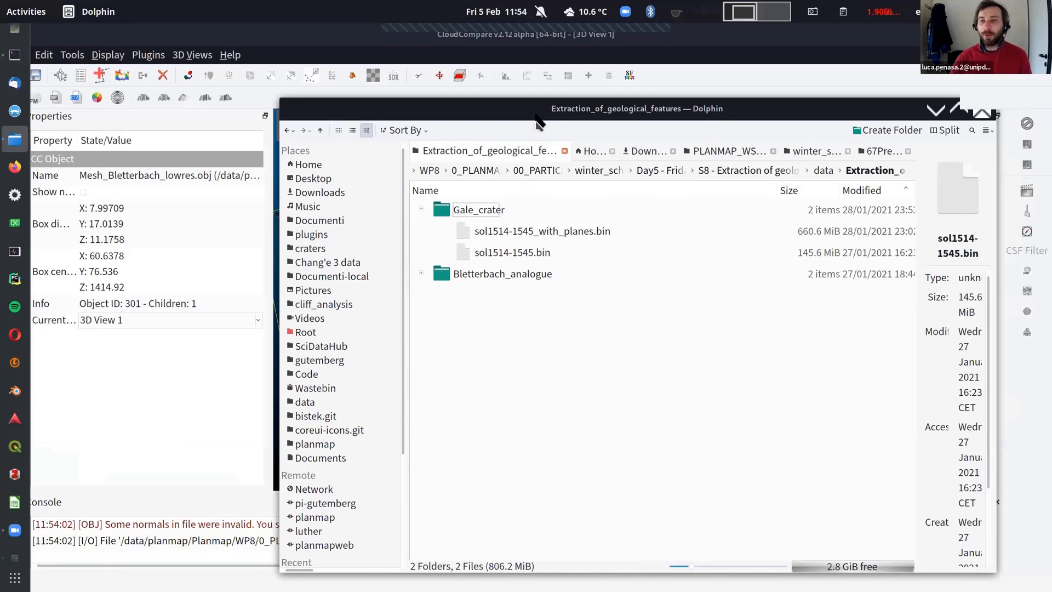
{"action": "left_click_drag", "start_coordinate": [537, 116], "coordinate": [881, 115]}
Delete the Bletterbach mesh from CloudCompare and load sol1514-1545.bin from the Gale_crater folder
{"action": "key", "text": "alt+Tab"}
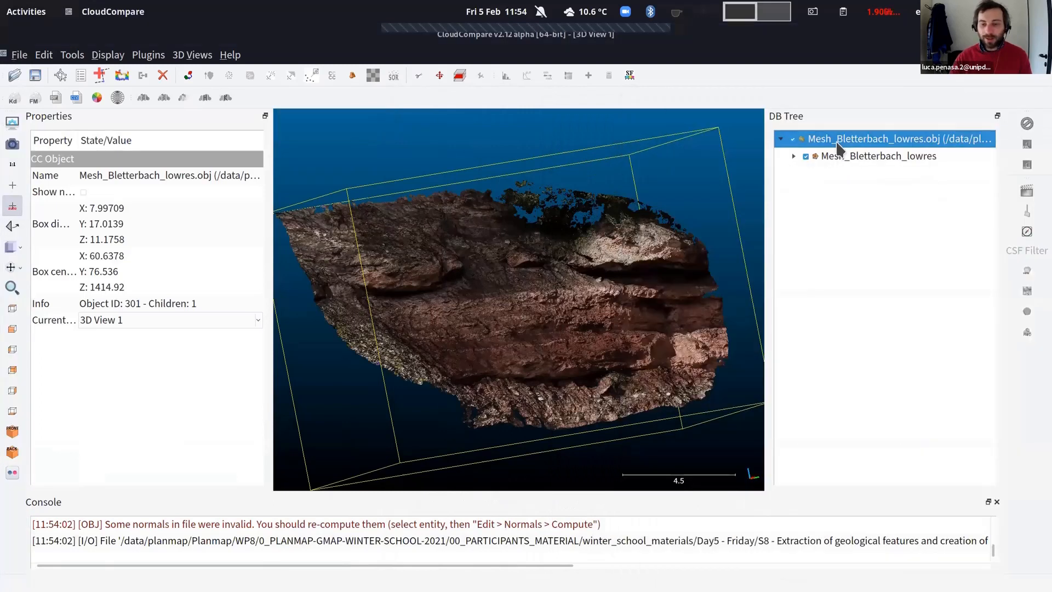
{"action": "right_click", "coordinate": [836, 140]}
{"action": "left_click", "coordinate": [853, 202]}
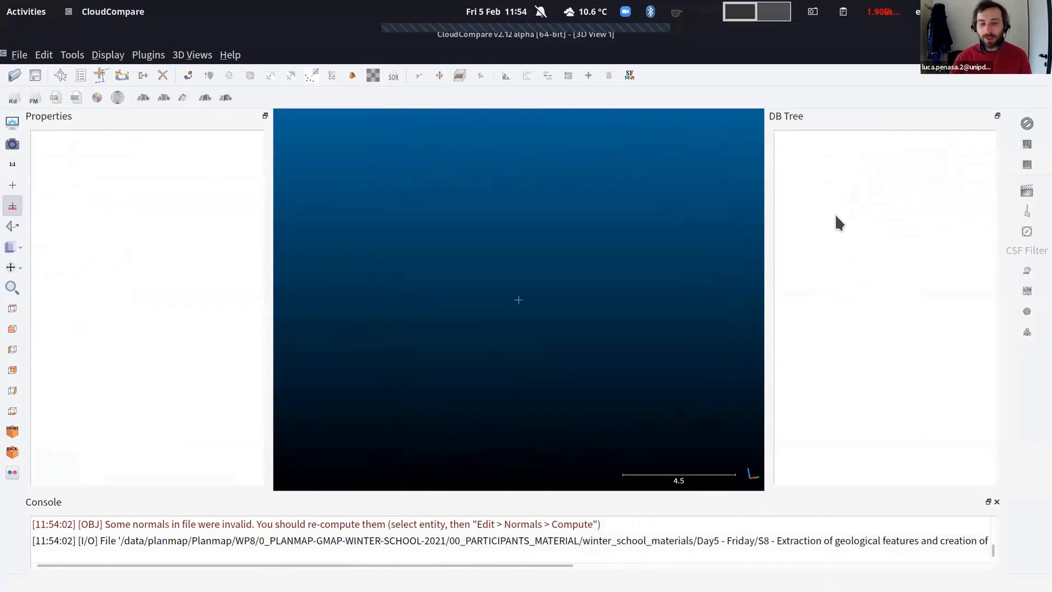
{"action": "key", "text": "alt+Tab"}
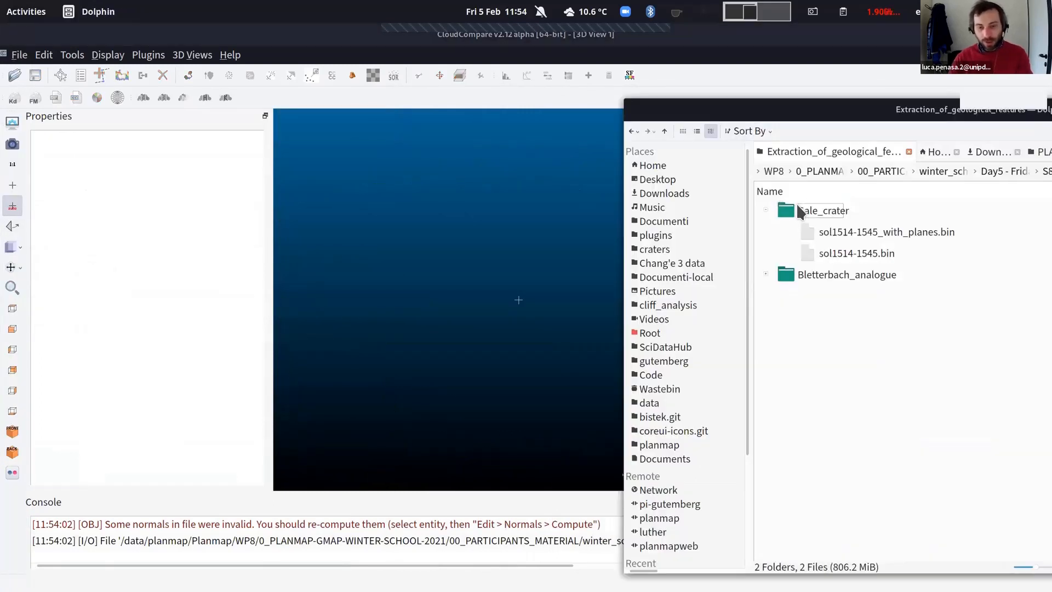
{"action": "left_click_drag", "start_coordinate": [849, 250], "coordinate": [493, 230]}
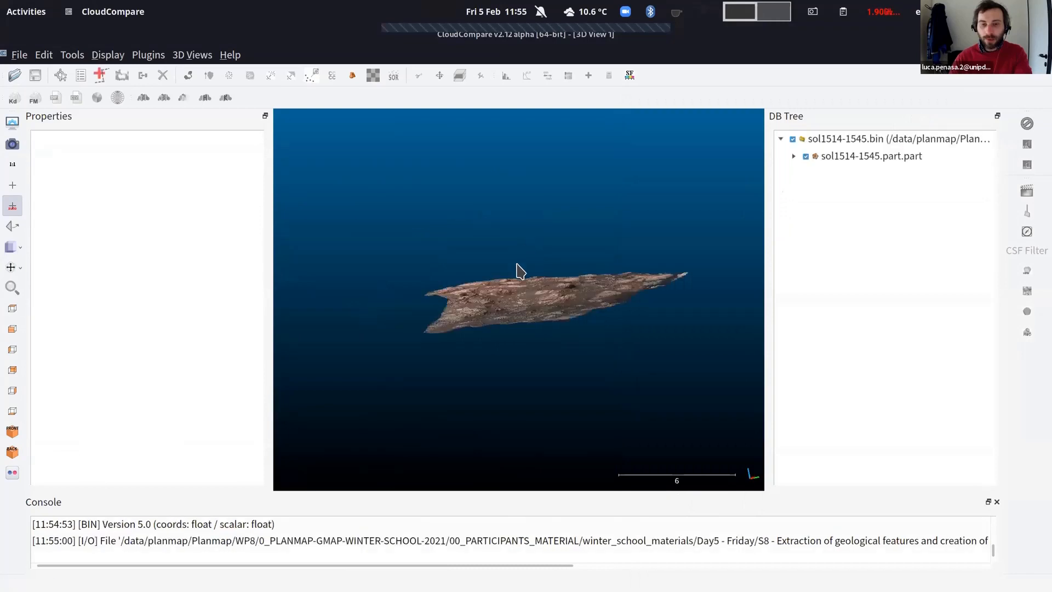
Expand the sol1514-1545.part.part mesh, view it from above, and examine the properties of its texture coordinates and material set
{"action": "left_click", "coordinate": [822, 159]}
{"action": "left_click", "coordinate": [794, 156]}
{"action": "scroll", "coordinate": [580, 296], "scroll_direction": "up", "scroll_amount": 5}
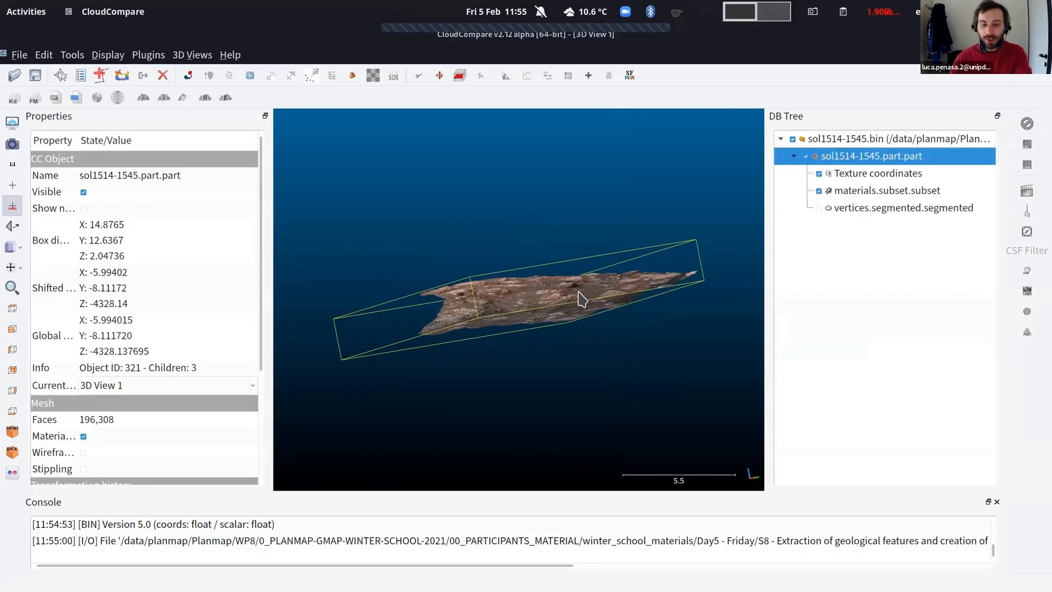
{"action": "left_click_drag", "start_coordinate": [517, 298], "coordinate": [520, 408]}
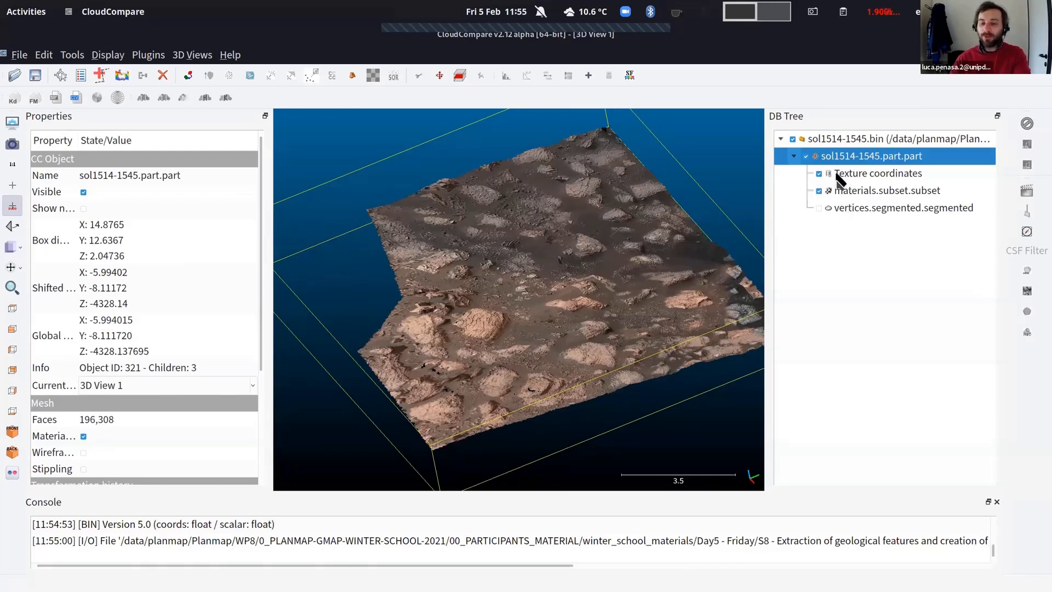
{"action": "left_click", "coordinate": [824, 178]}
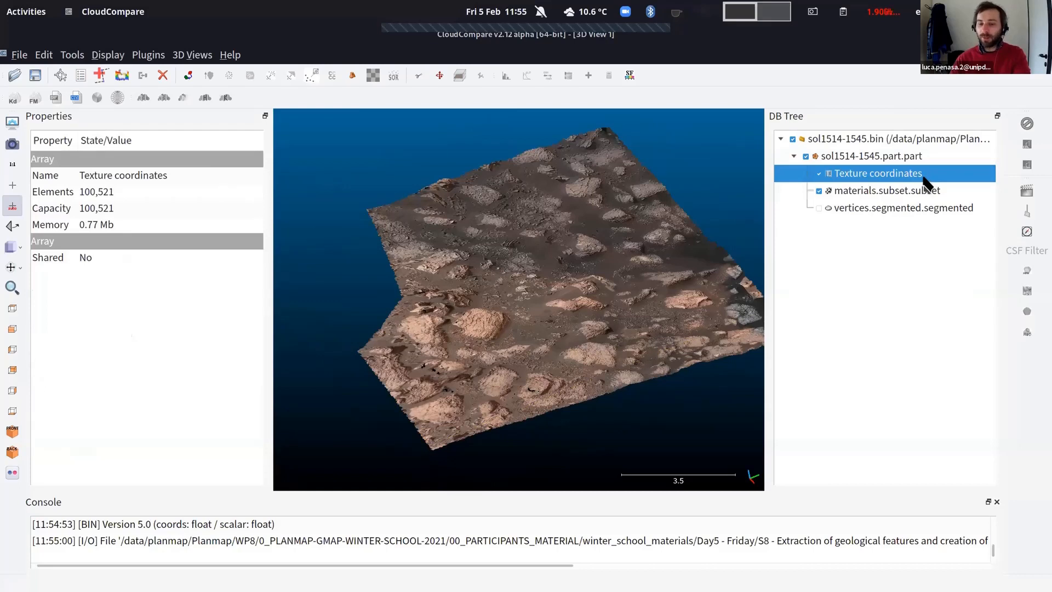
{"action": "left_click", "coordinate": [855, 197]}
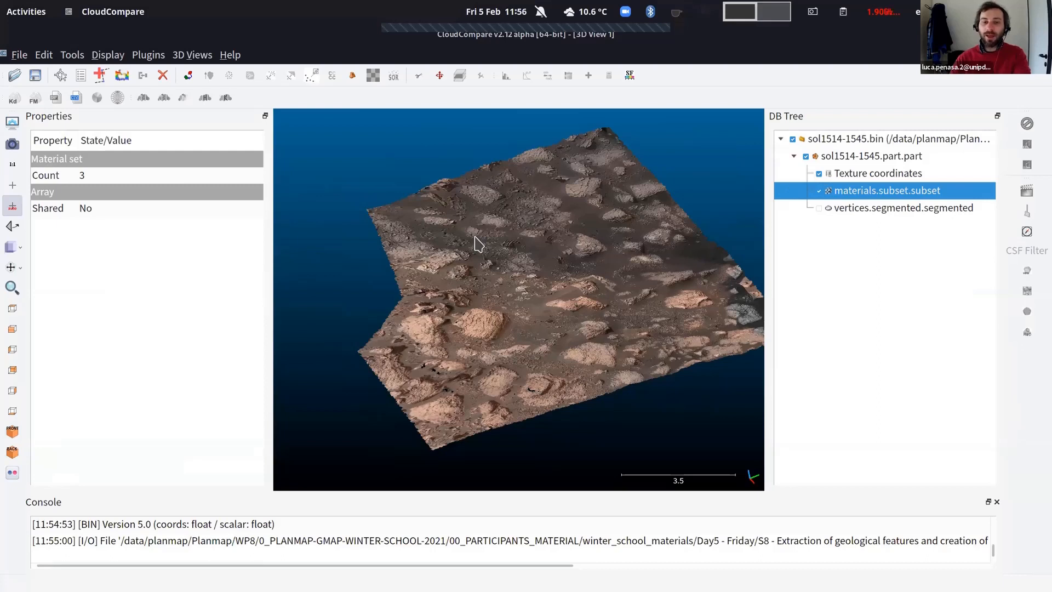
Examine the textured rocks near the middle of the Gale crater mesh up close from several angles
{"action": "scroll", "coordinate": [488, 287], "scroll_direction": "up", "scroll_amount": 3}
{"action": "scroll", "coordinate": [484, 280], "scroll_direction": "up", "scroll_amount": 4}
{"action": "left_click_drag", "start_coordinate": [484, 280], "coordinate": [468, 252]}
{"action": "left_click_drag", "start_coordinate": [550, 274], "coordinate": [552, 304]}
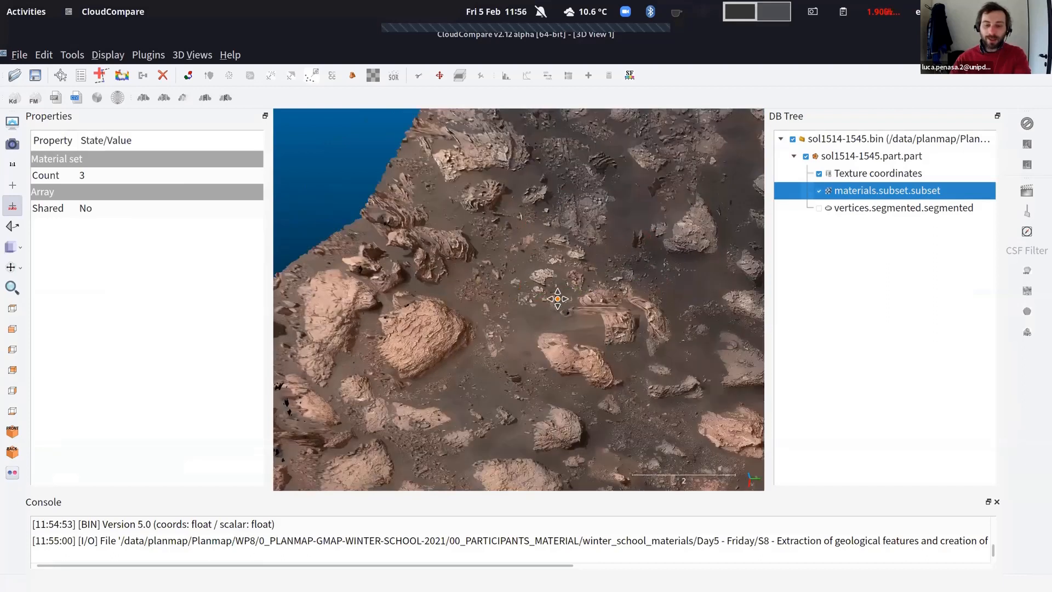
{"action": "scroll", "coordinate": [551, 304], "scroll_direction": "up", "scroll_amount": 2}
{"action": "scroll", "coordinate": [540, 244], "scroll_direction": "up", "scroll_amount": 2}
{"action": "right_click_drag", "start_coordinate": [660, 373], "coordinate": [630, 303]}
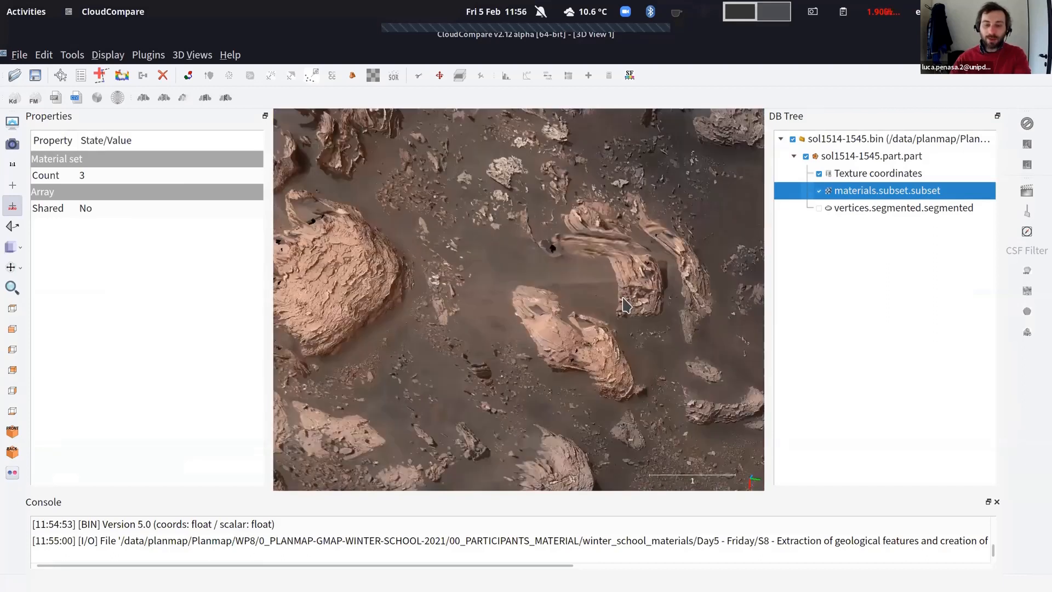
{"action": "mouse_move", "coordinate": [630, 302]}
{"action": "left_mouse_down"}
{"action": "mouse_move", "coordinate": [652, 301]}
{"action": "mouse_move", "coordinate": [637, 298]}
{"action": "left_mouse_up"}
{"action": "right_click_drag", "start_coordinate": [636, 299], "coordinate": [628, 274]}
{"action": "scroll", "coordinate": [510, 255], "scroll_direction": "up", "scroll_amount": 2}
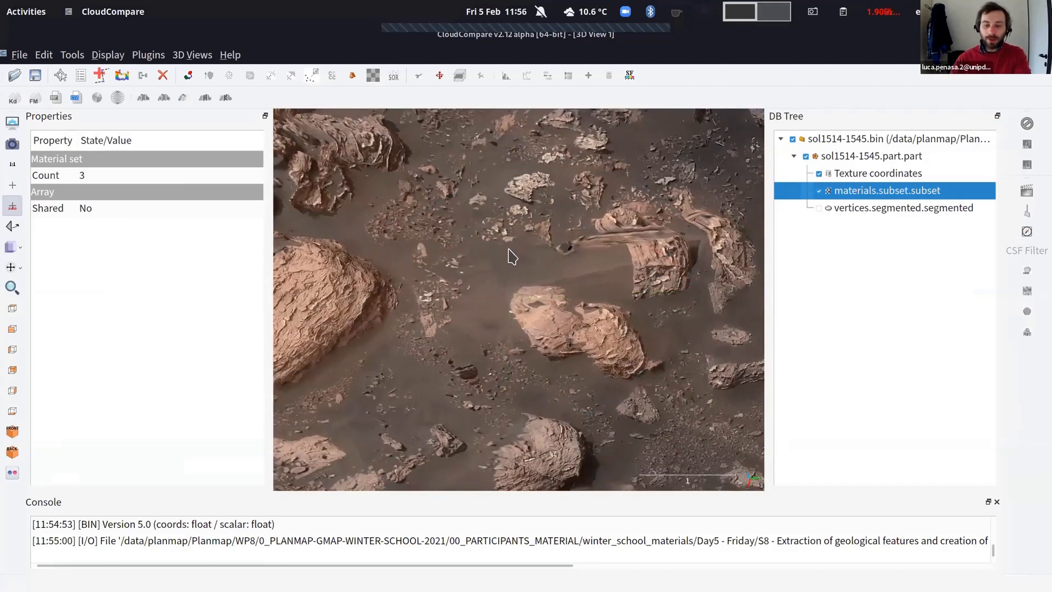
{"action": "left_click_drag", "start_coordinate": [540, 324], "coordinate": [565, 323]}
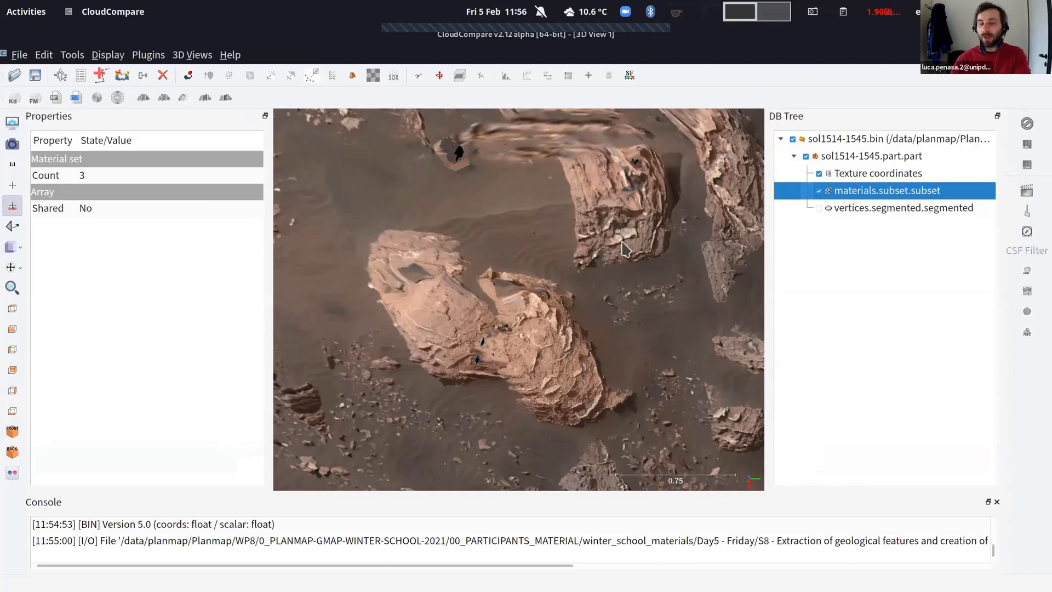
{"action": "left_click_drag", "start_coordinate": [622, 286], "coordinate": [284, 200]}
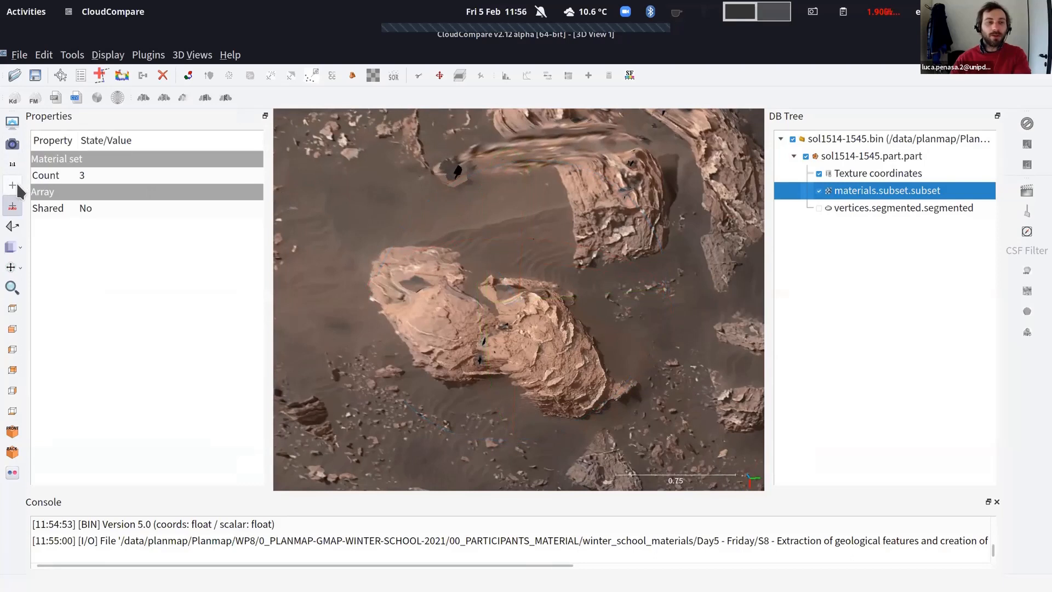
Set the rotation centre on the layered rock with stretched texture and orbit around it to inspect its far side
{"action": "left_click", "coordinate": [12, 206]}
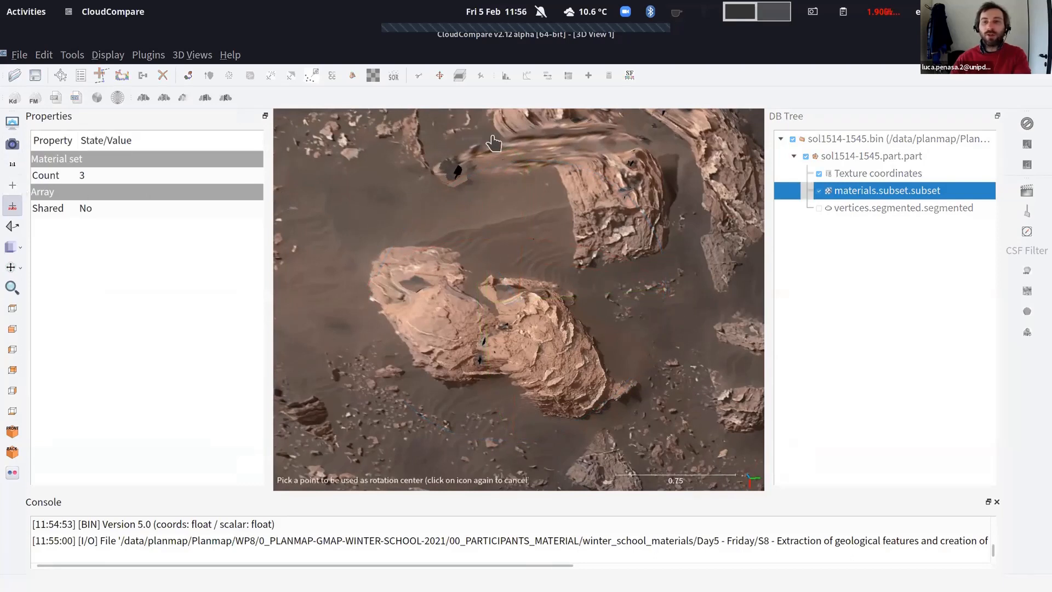
{"action": "left_click", "coordinate": [571, 147]}
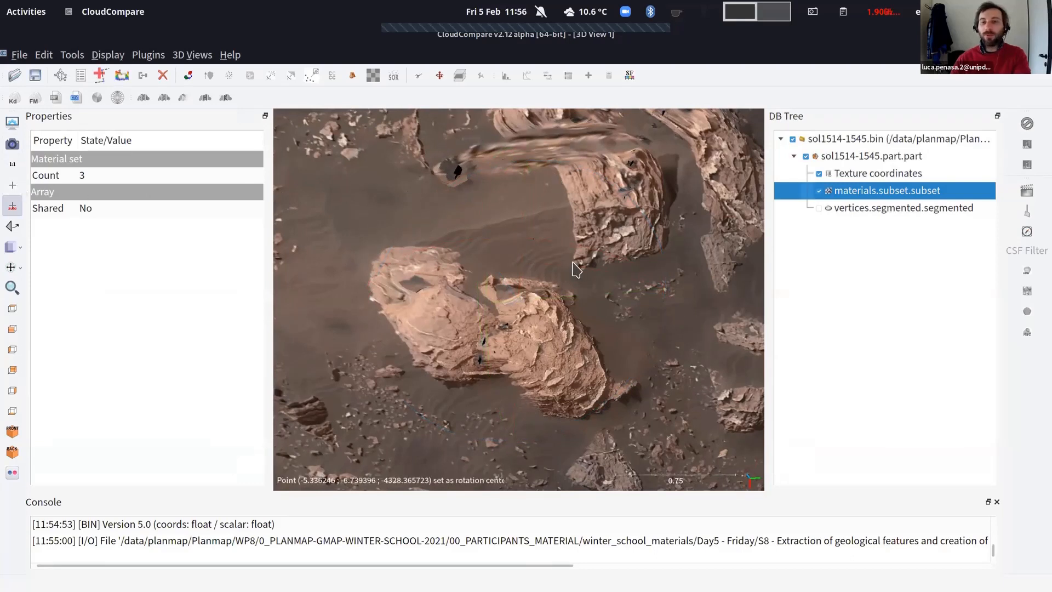
{"action": "left_click_drag", "start_coordinate": [584, 370], "coordinate": [526, 353]}
{"action": "right_click_drag", "start_coordinate": [527, 353], "coordinate": [528, 327]}
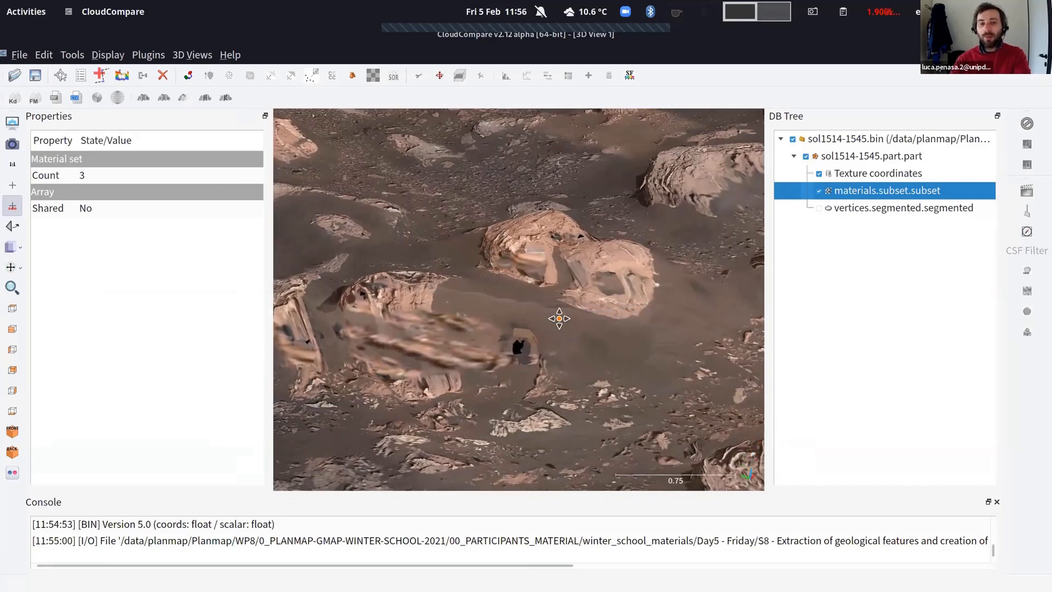
{"action": "right_click_drag", "start_coordinate": [557, 315], "coordinate": [491, 233]}
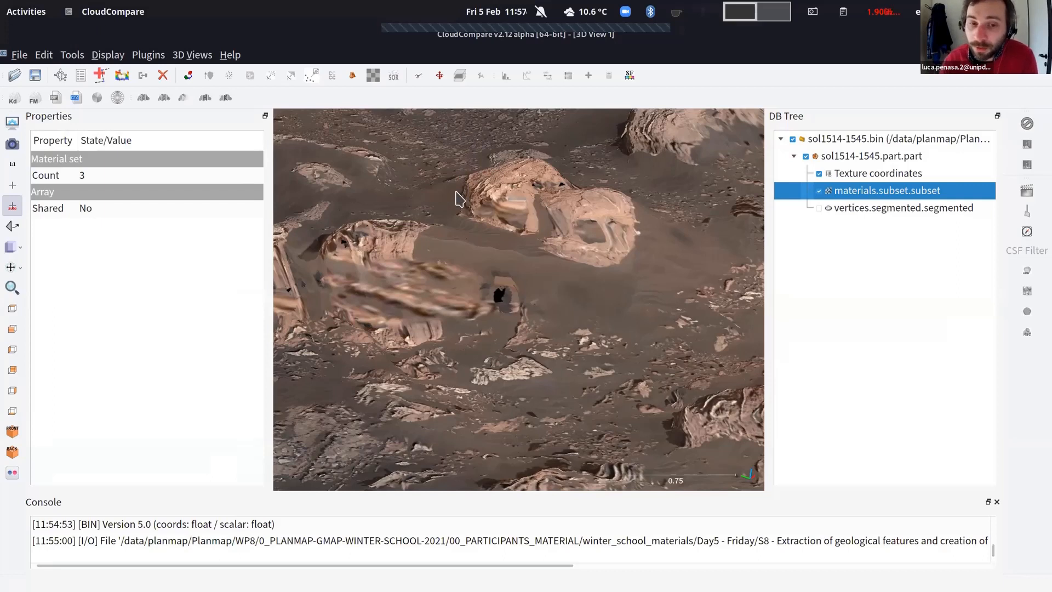
{"action": "left_click_drag", "start_coordinate": [462, 216], "coordinate": [164, 223]}
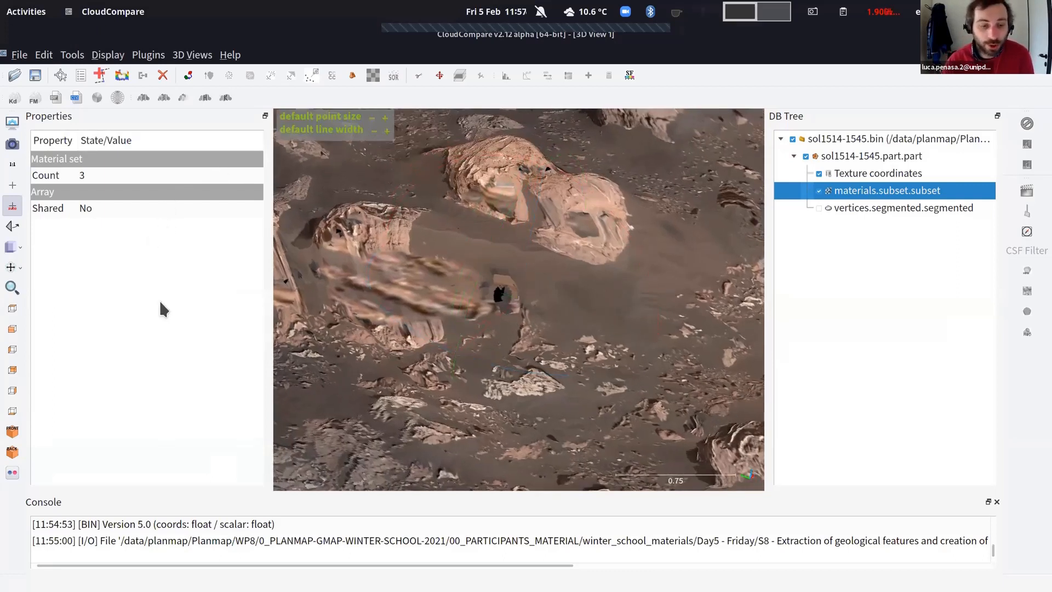
Turn off the materials of the sol1514-1545.part.part mesh and display it as a wireframe to inspect its triangles
{"action": "left_click", "coordinate": [844, 156]}
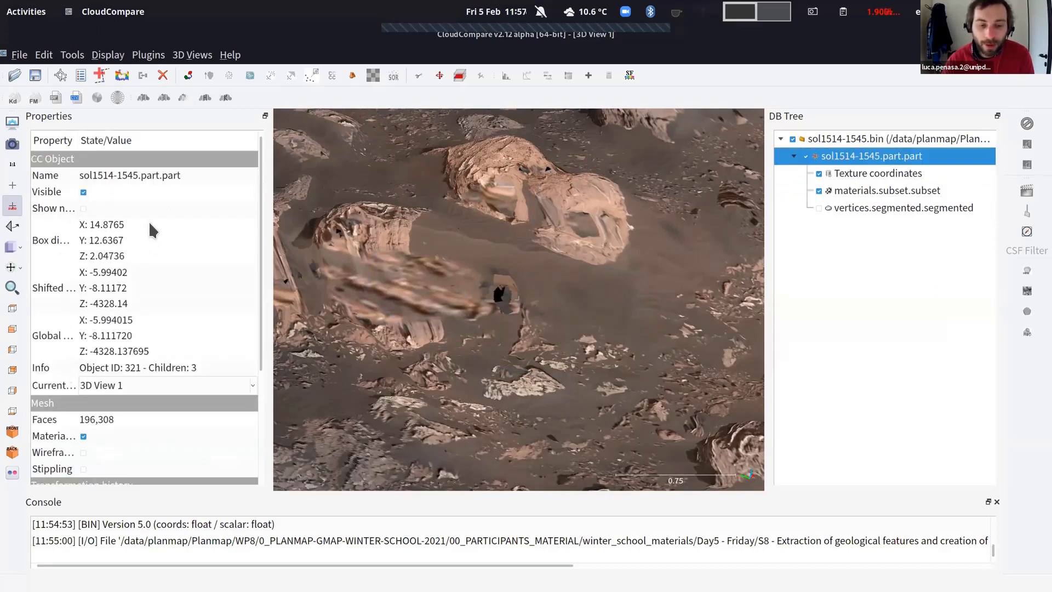
{"action": "scroll", "coordinate": [172, 192], "scroll_direction": "down", "scroll_amount": 1}
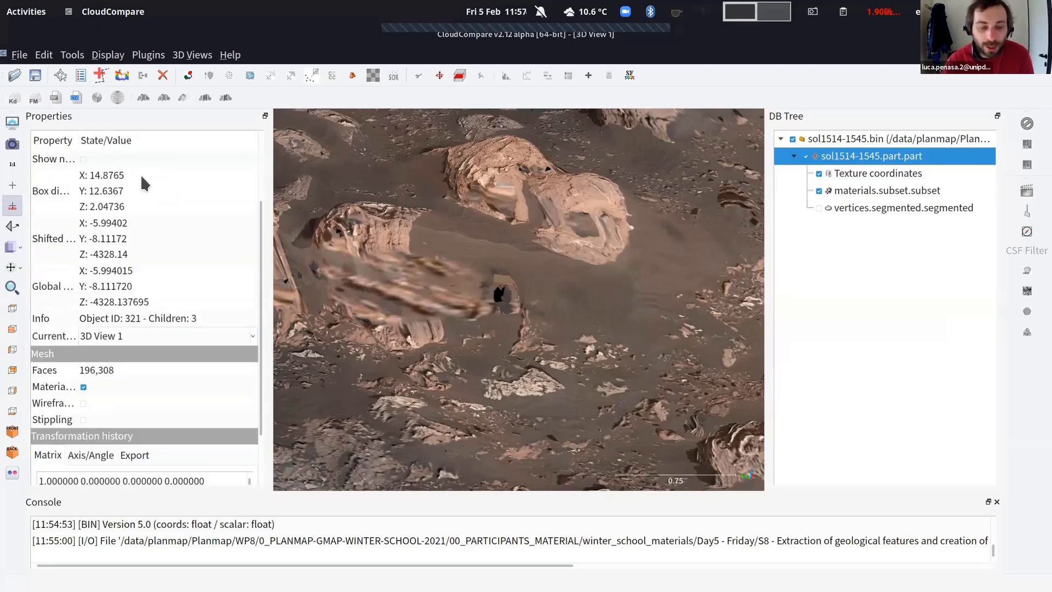
{"action": "scroll", "coordinate": [143, 192], "scroll_direction": "down", "scroll_amount": 1}
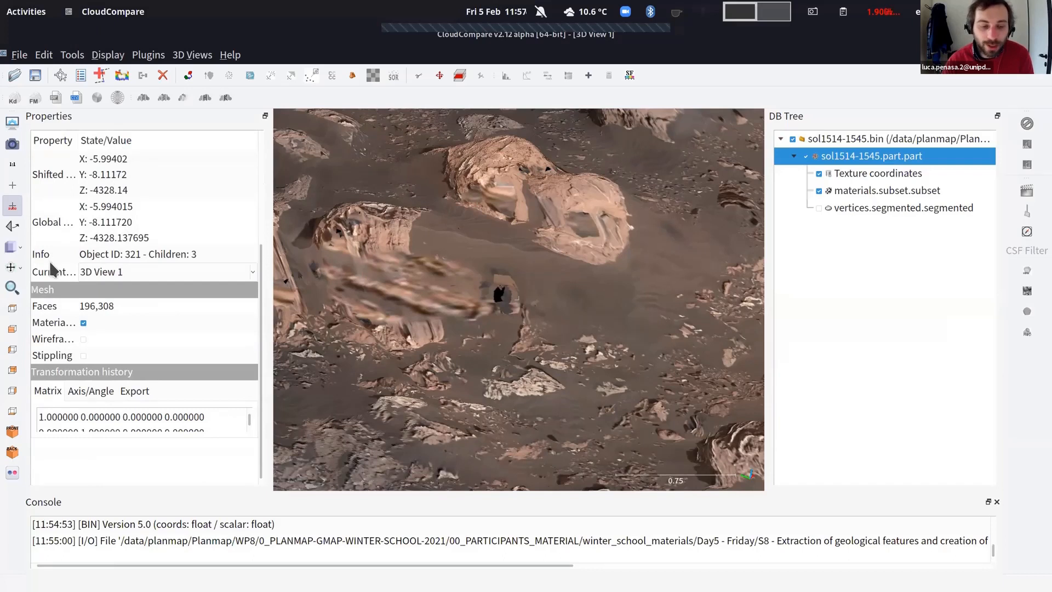
{"action": "left_click", "coordinate": [84, 324]}
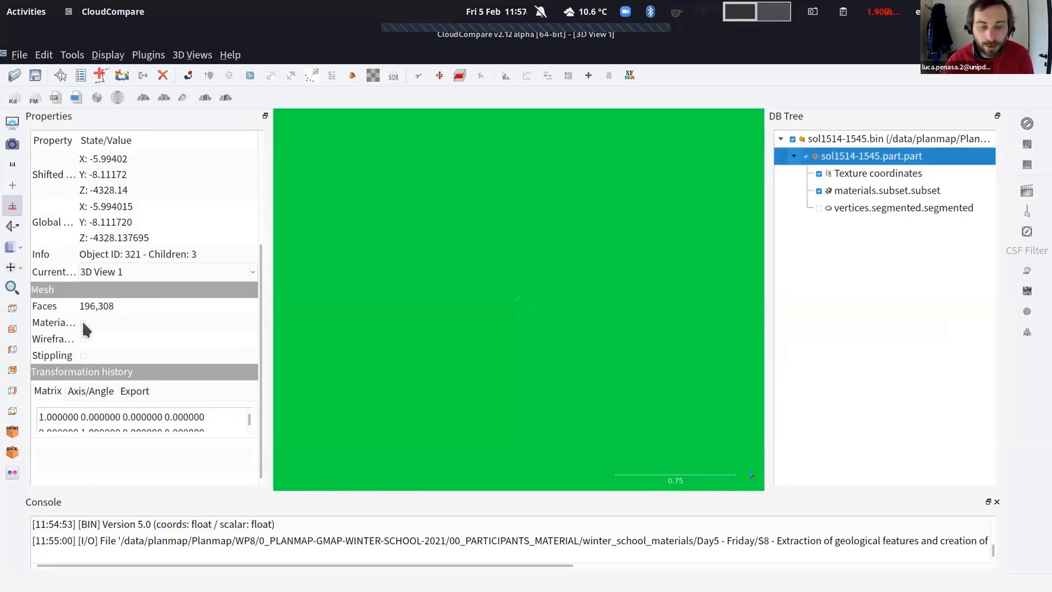
{"action": "left_click", "coordinate": [83, 324]}
{"action": "left_click", "coordinate": [84, 324]}
{"action": "left_click", "coordinate": [84, 340]}
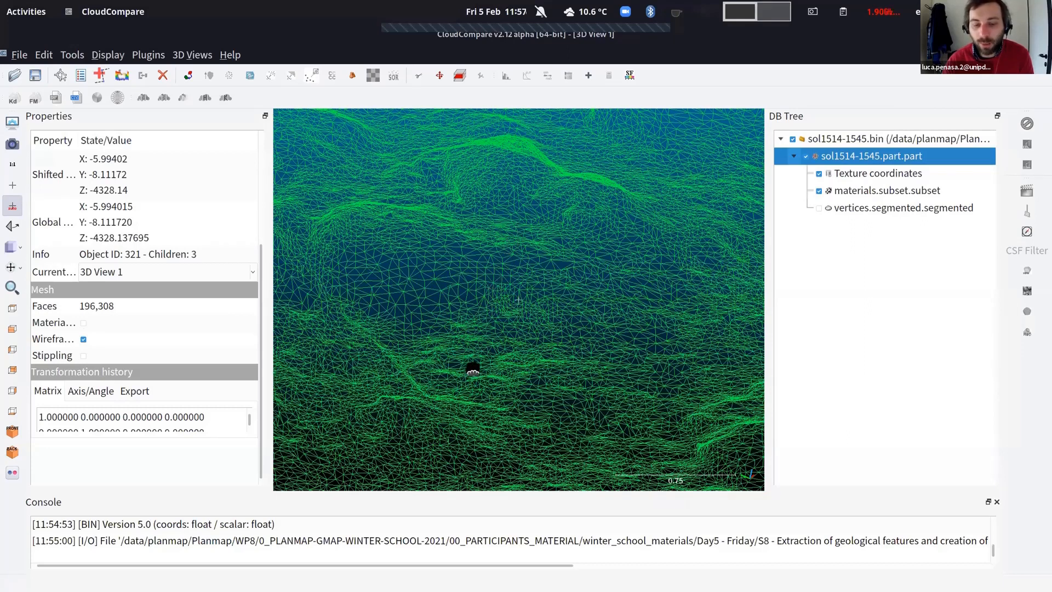
{"action": "left_click_drag", "start_coordinate": [502, 305], "coordinate": [384, 317]}
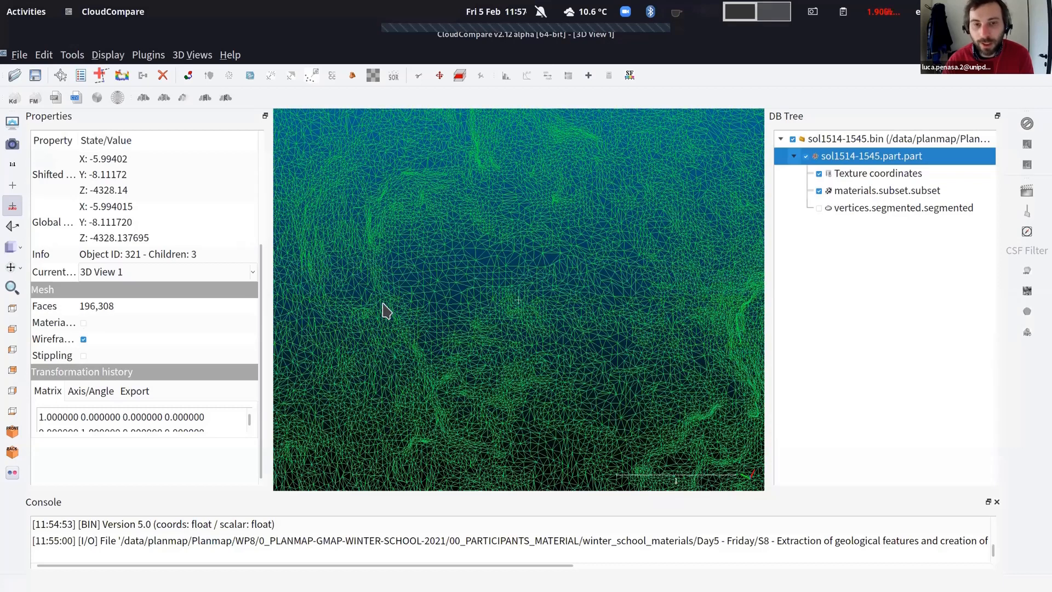
Examine the wireframe triangles of the Gale crater mesh around the layered rock at several scales and viewing angles
{"action": "scroll", "coordinate": [450, 315], "scroll_direction": "down", "scroll_amount": 3}
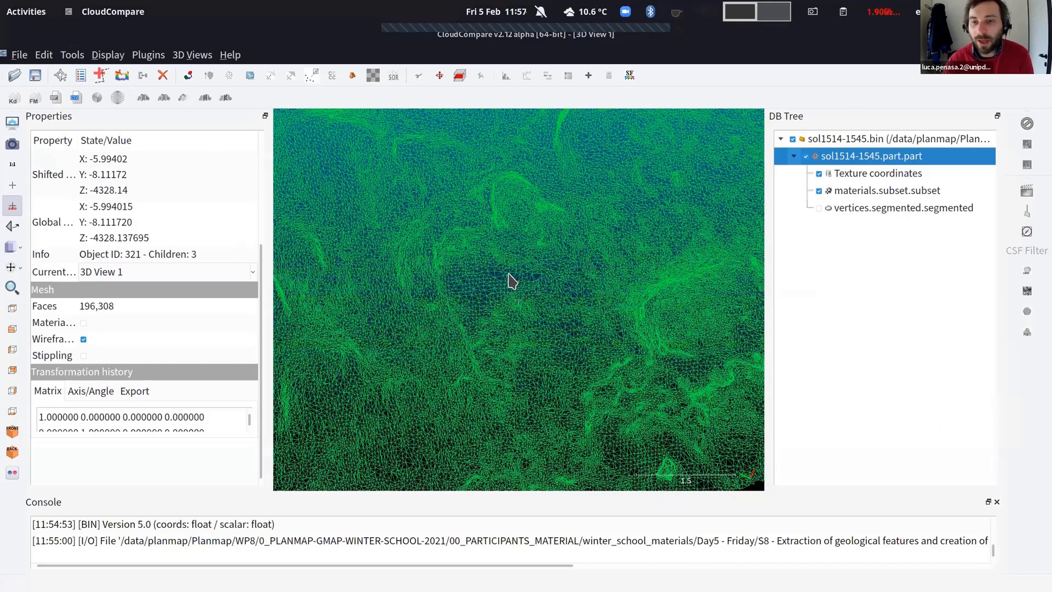
{"action": "left_click_drag", "start_coordinate": [504, 296], "coordinate": [506, 306]}
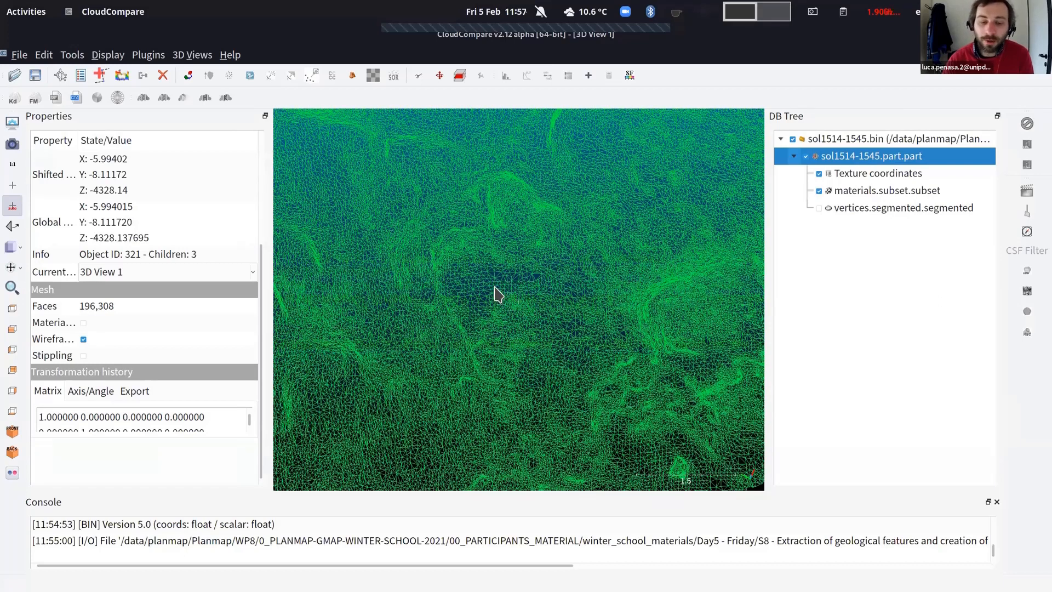
{"action": "left_click", "coordinate": [519, 300]}
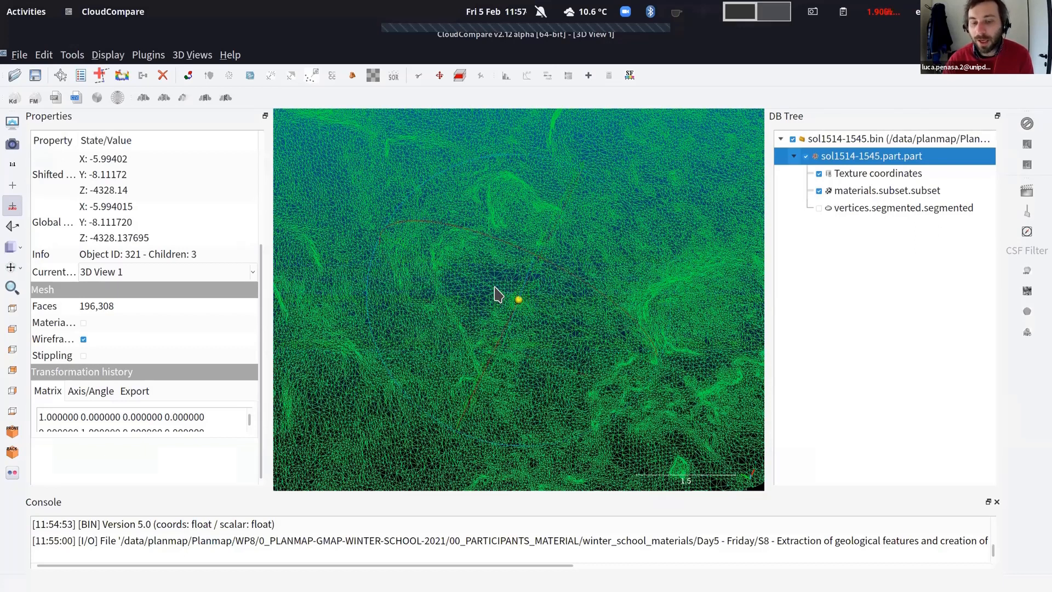
{"action": "left_click_drag", "start_coordinate": [495, 288], "coordinate": [494, 286]}
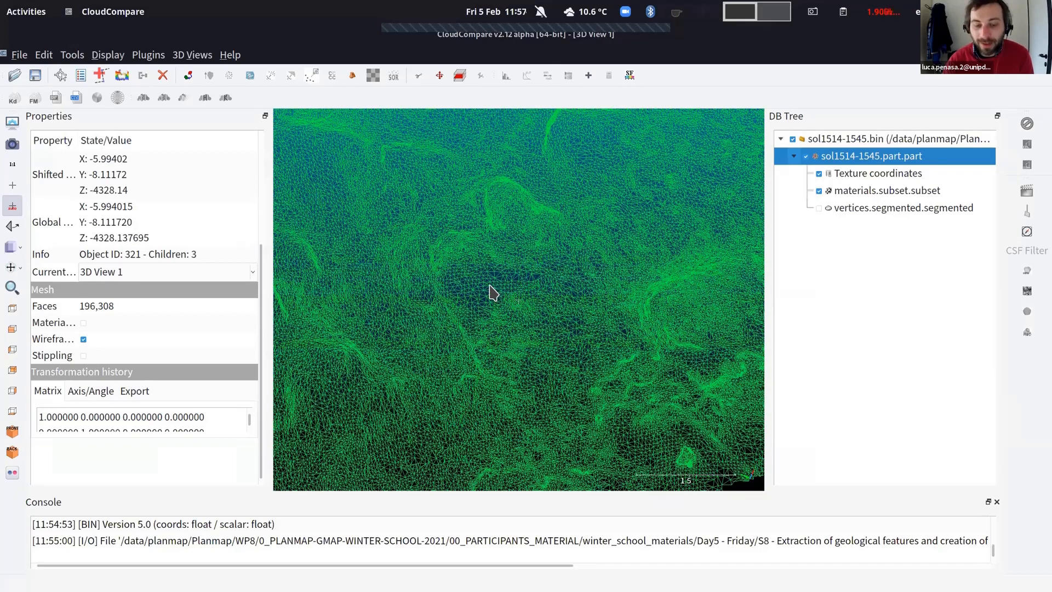
{"action": "scroll", "coordinate": [443, 247], "scroll_direction": "up", "scroll_amount": 2}
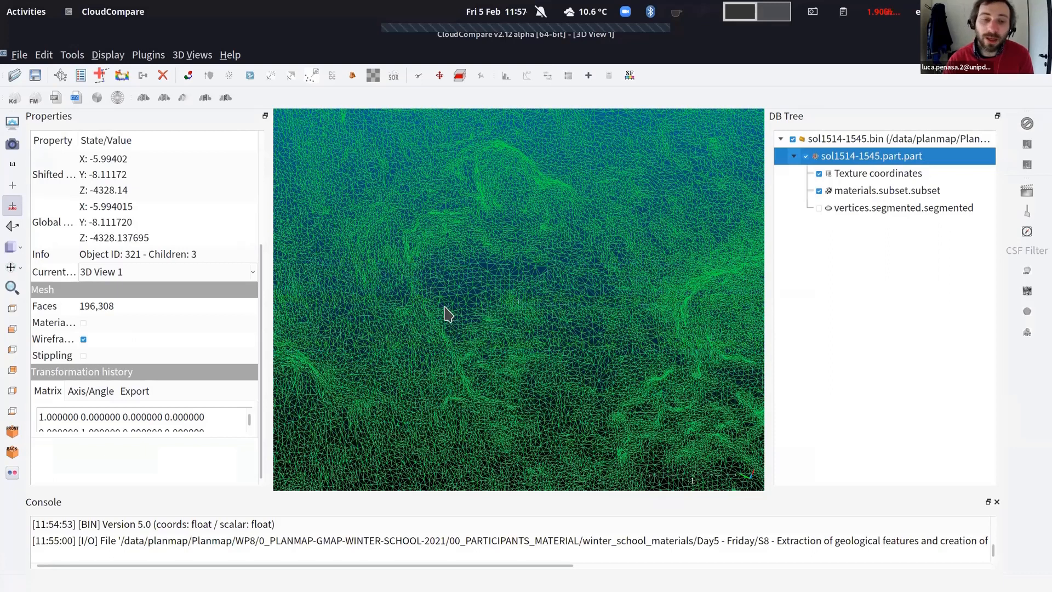
{"action": "scroll", "coordinate": [451, 317], "scroll_direction": "up", "scroll_amount": 2}
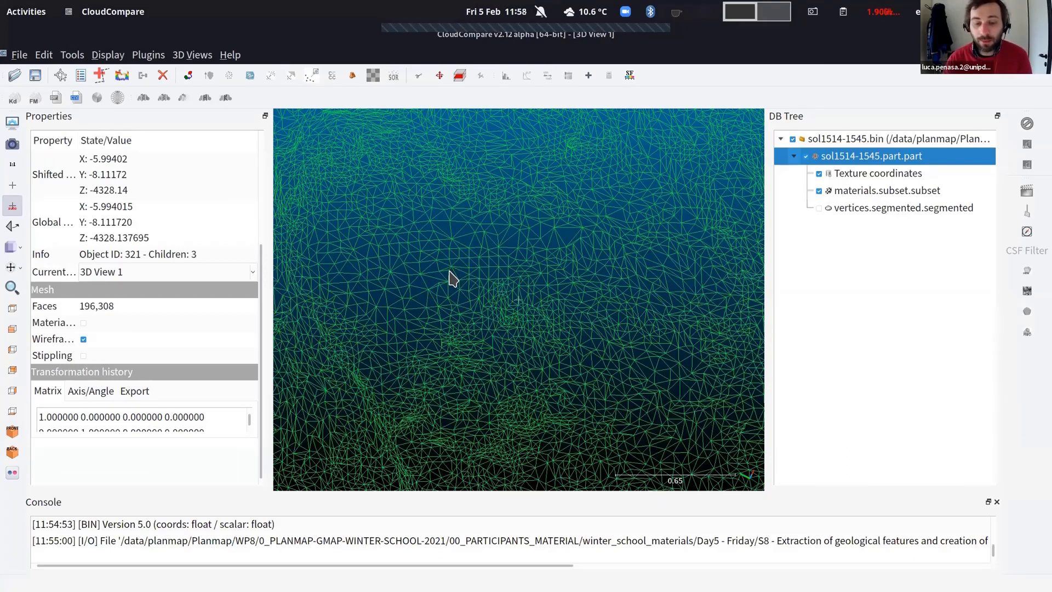
{"action": "scroll", "coordinate": [463, 285], "scroll_direction": "down", "scroll_amount": 2}
{"action": "scroll", "coordinate": [510, 328], "scroll_direction": "down", "scroll_amount": 1}
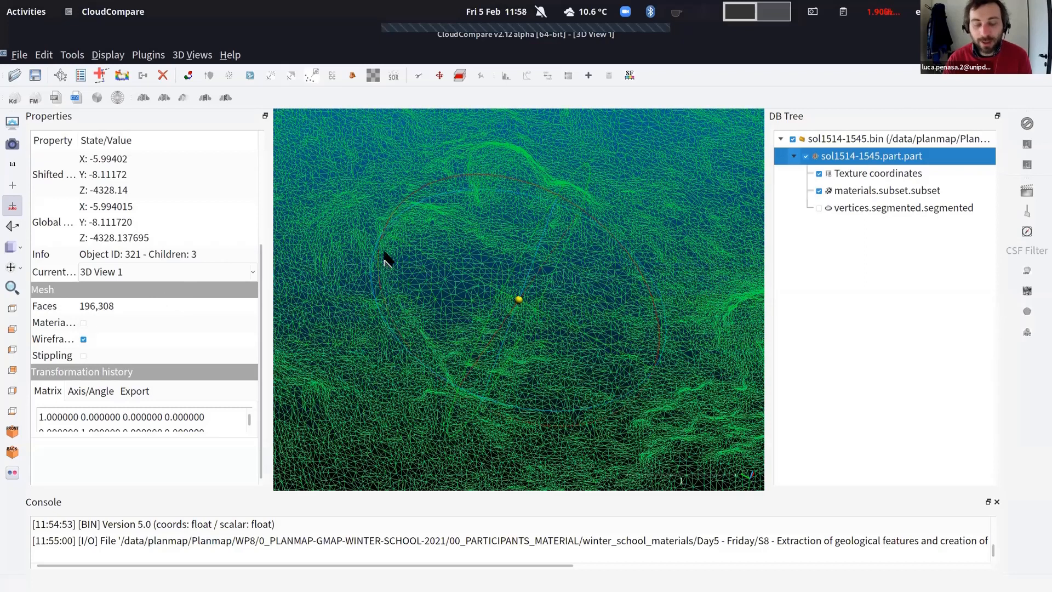
Turn the materials of the sol1514-1545.part.part mesh back on and switch off its wireframe display
{"action": "left_click", "coordinate": [84, 323]}
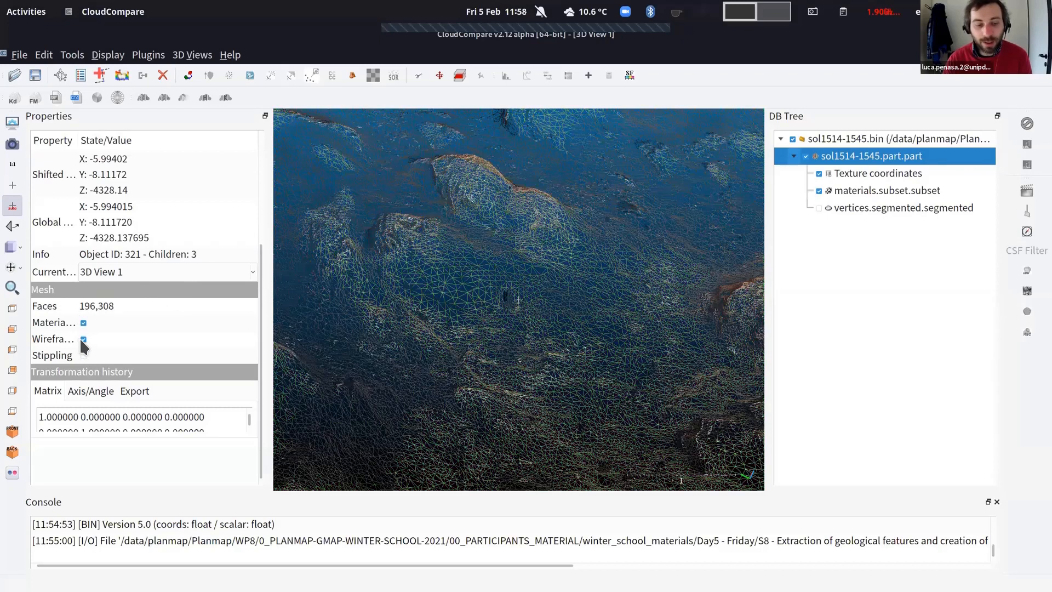
{"action": "scroll", "coordinate": [538, 248], "scroll_direction": "up", "scroll_amount": 2}
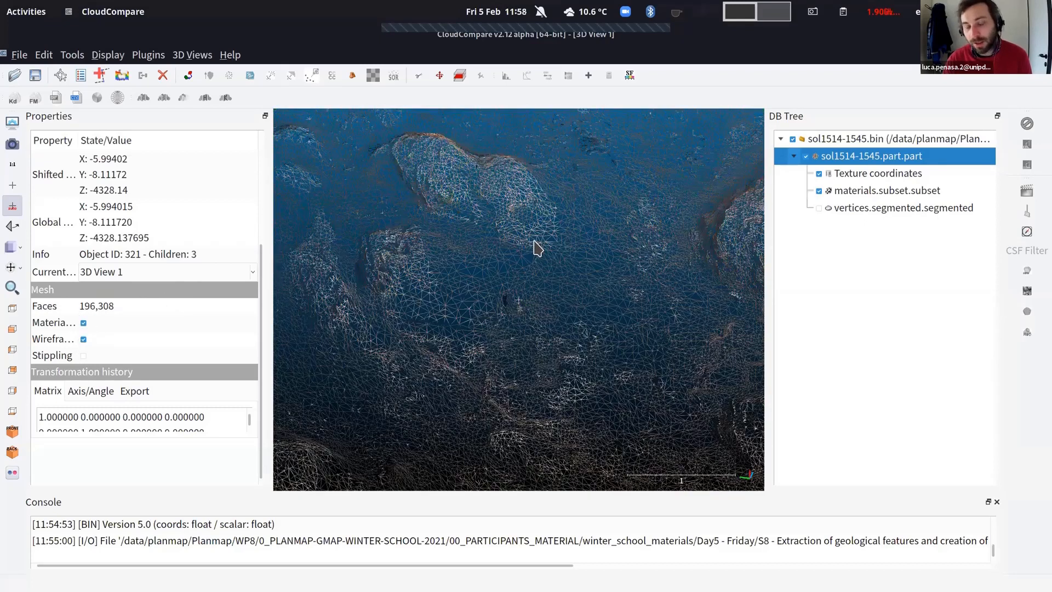
{"action": "scroll", "coordinate": [511, 329], "scroll_direction": "down", "scroll_amount": 5}
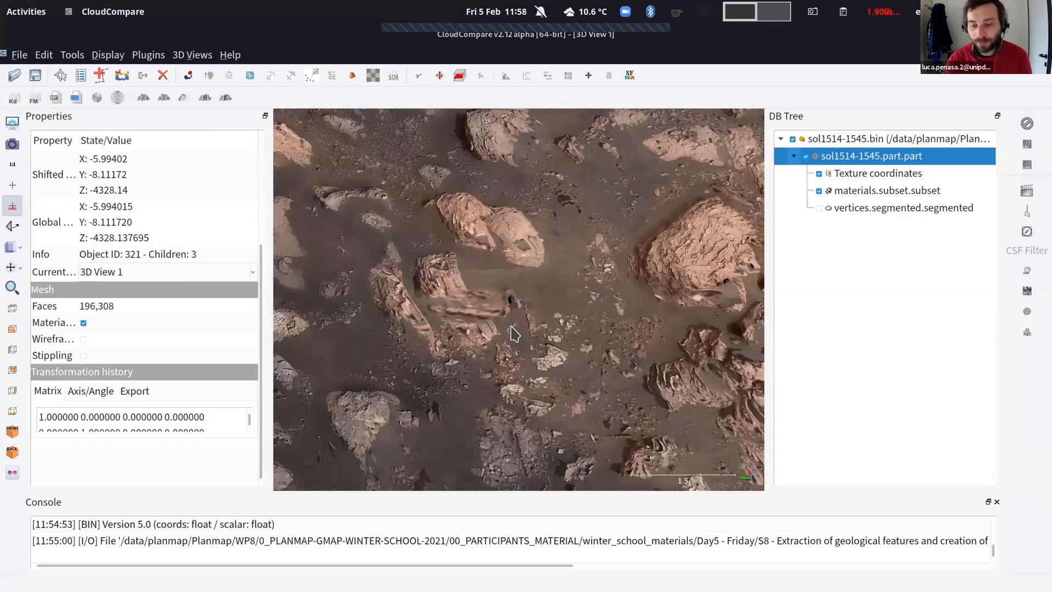
Inspect the textured mesh from an oblique angle and examine one of the layered rocks up close
{"action": "left_click_drag", "start_coordinate": [512, 328], "coordinate": [527, 236]}
{"action": "left_click_drag", "start_coordinate": [537, 223], "coordinate": [533, 235]}
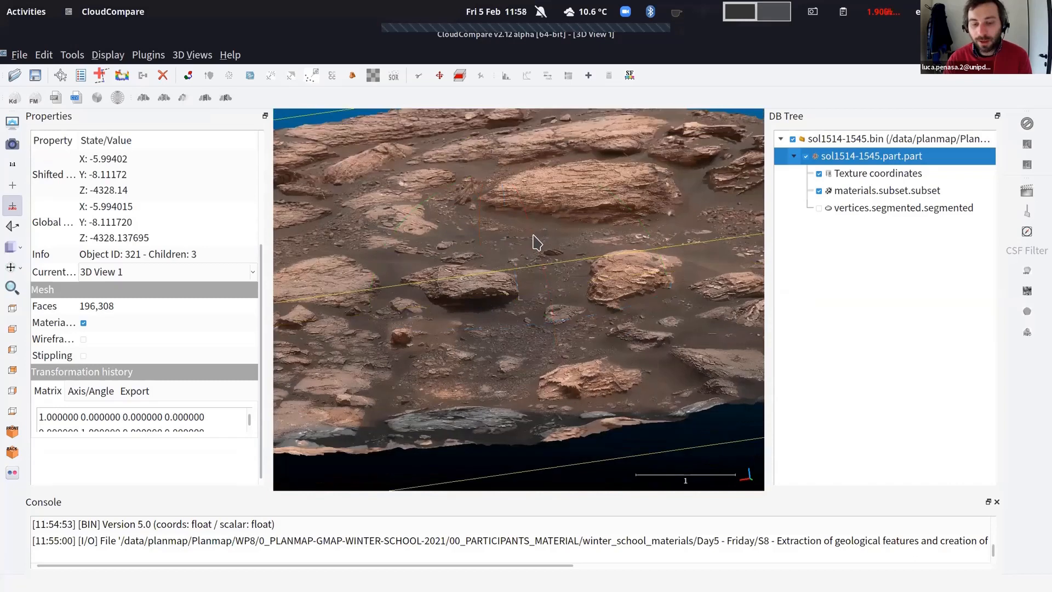
{"action": "right_click_drag", "start_coordinate": [533, 234], "coordinate": [504, 259]}
{"action": "scroll", "coordinate": [505, 259], "scroll_direction": "up", "scroll_amount": 4}
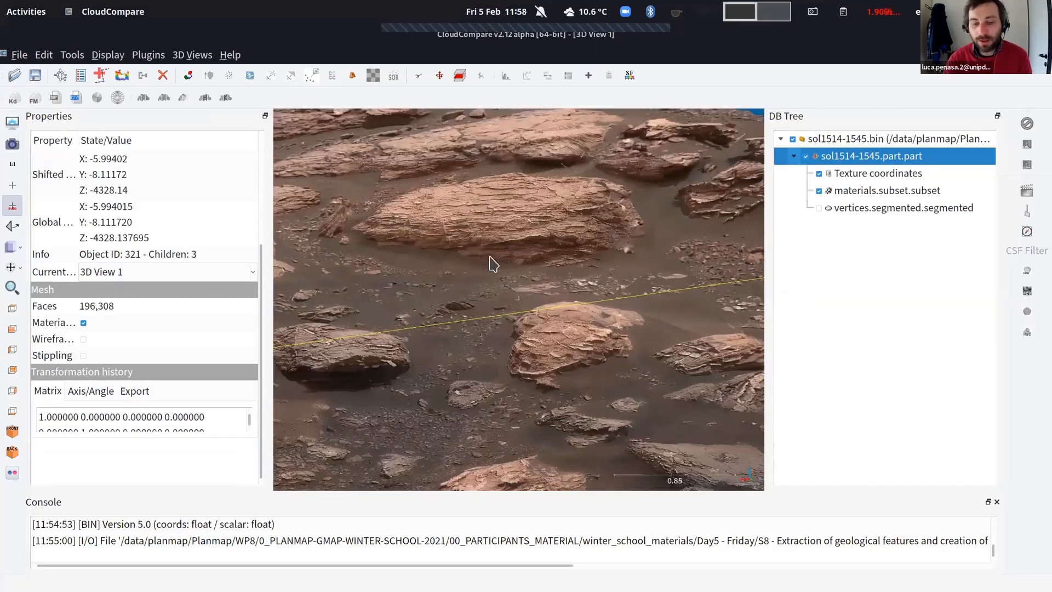
{"action": "scroll", "coordinate": [494, 264], "scroll_direction": "up", "scroll_amount": 10}
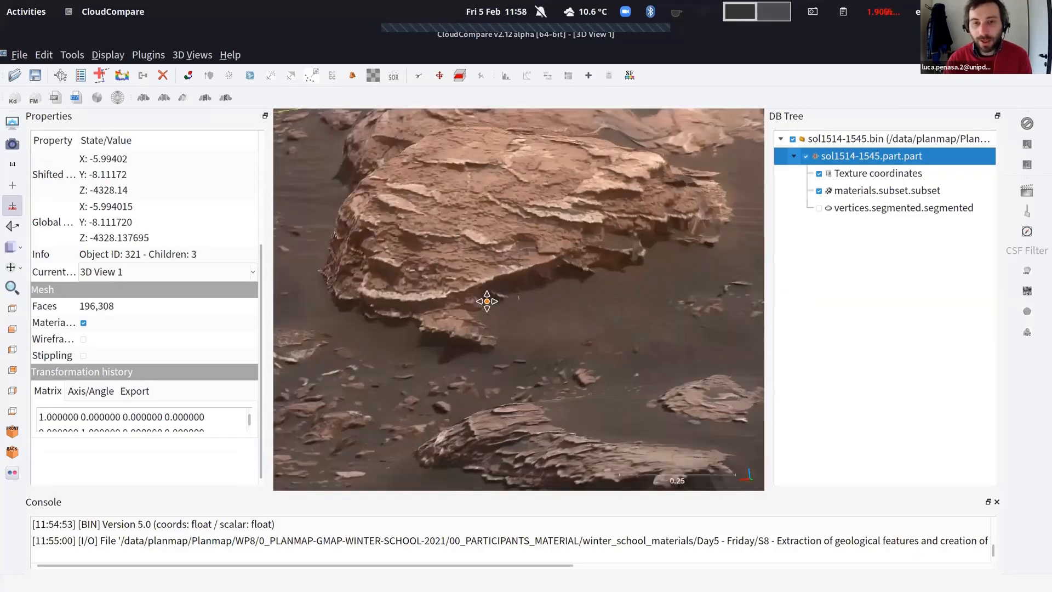
{"action": "right_click_drag", "start_coordinate": [487, 301], "coordinate": [510, 365]}
{"action": "scroll", "coordinate": [510, 365], "scroll_direction": "up", "scroll_amount": 3}
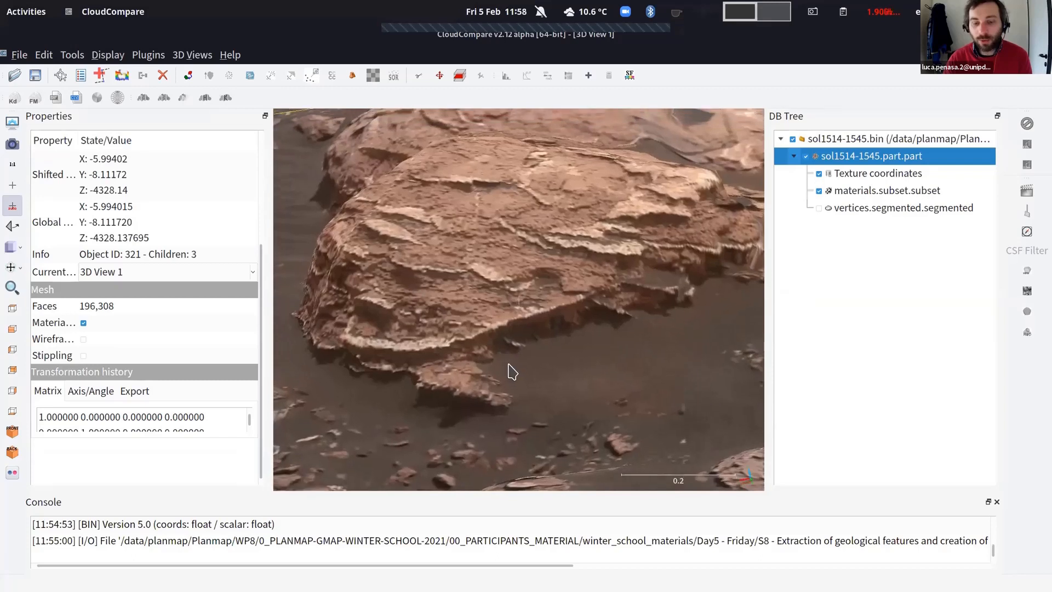
{"action": "scroll", "coordinate": [512, 372], "scroll_direction": "down", "scroll_amount": 3}
{"action": "left_click_drag", "start_coordinate": [512, 367], "coordinate": [480, 285]}
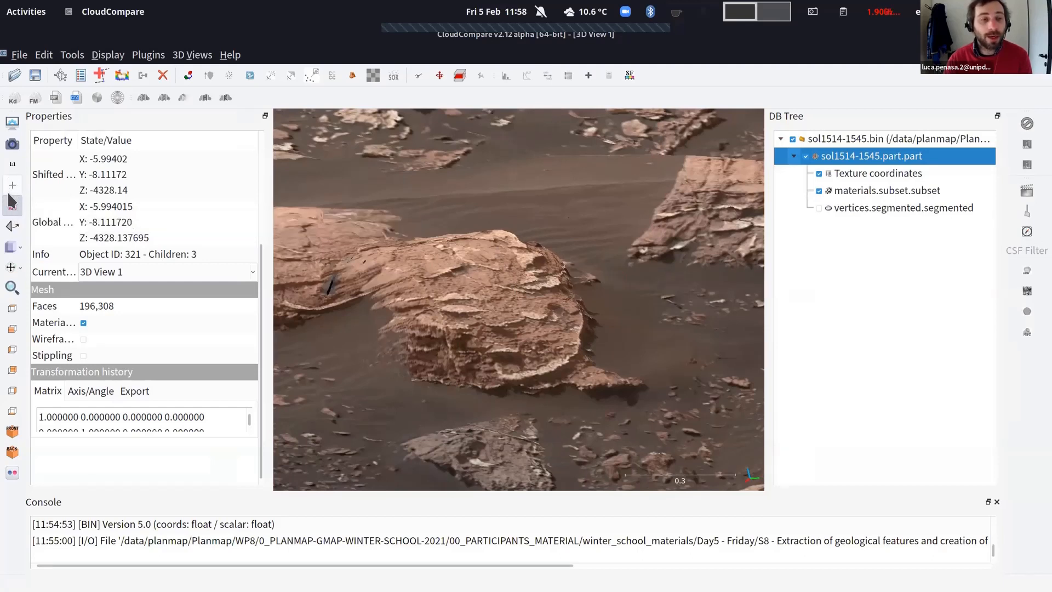
Examine the layering of the rounded rock and its surroundings from several angles and distances
{"action": "left_click", "coordinate": [11, 198]}
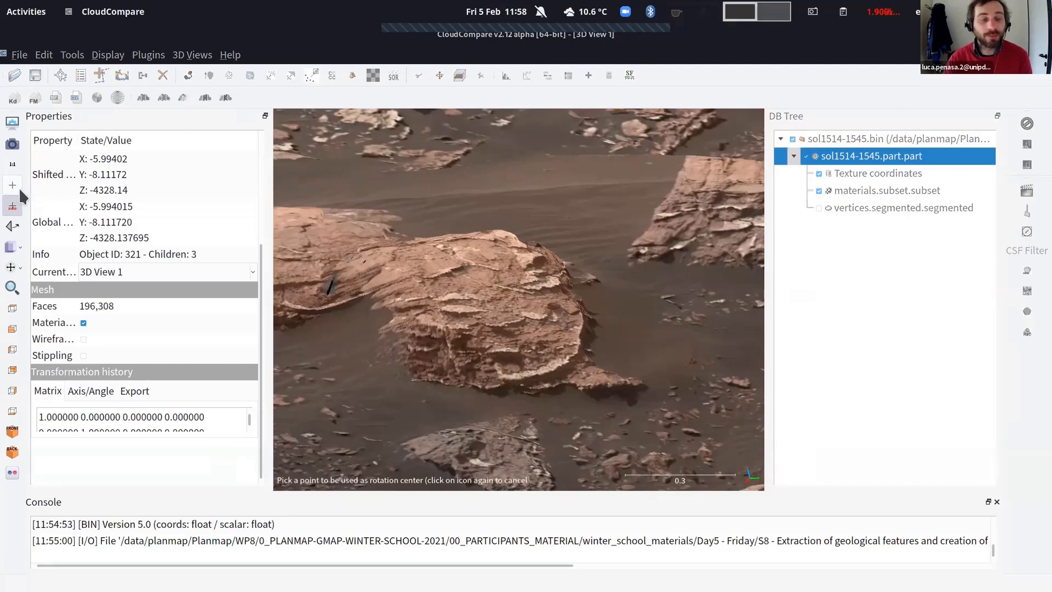
{"action": "left_click", "coordinate": [13, 200]}
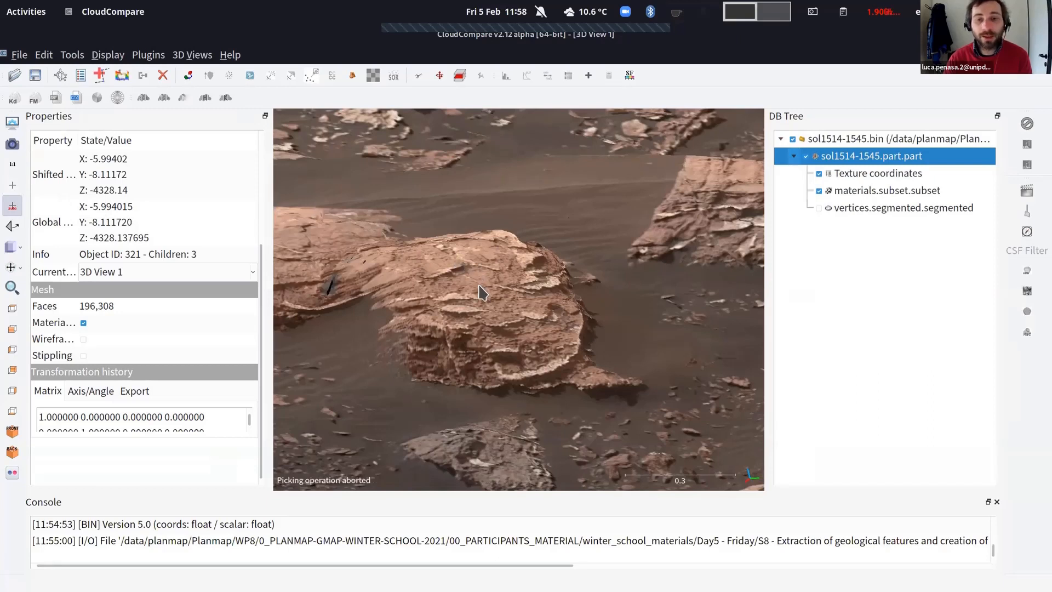
{"action": "left_click_drag", "start_coordinate": [479, 292], "coordinate": [581, 307]}
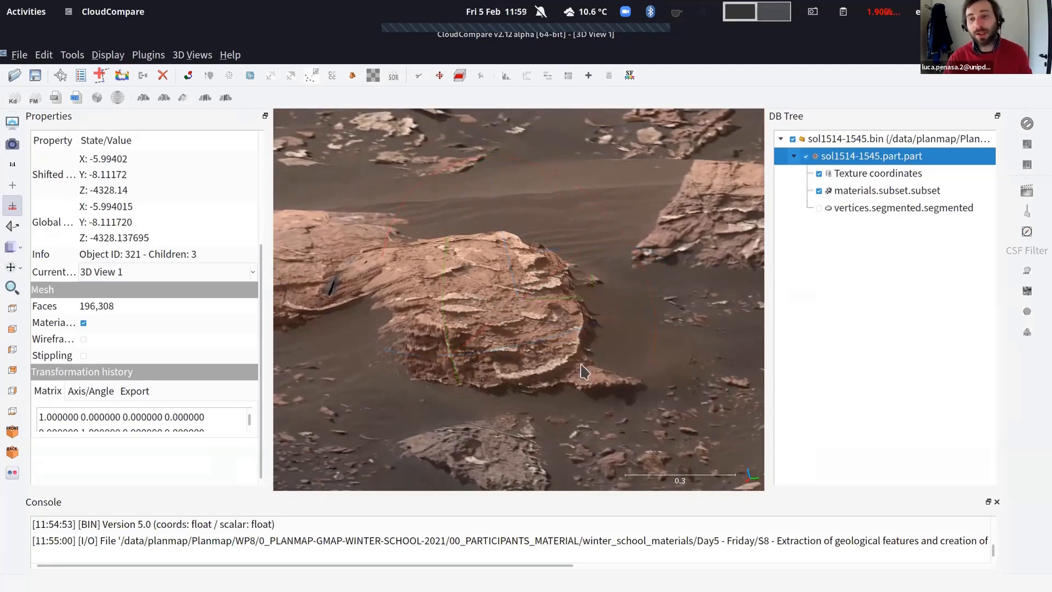
{"action": "scroll", "coordinate": [581, 357], "scroll_direction": "down", "scroll_amount": 1}
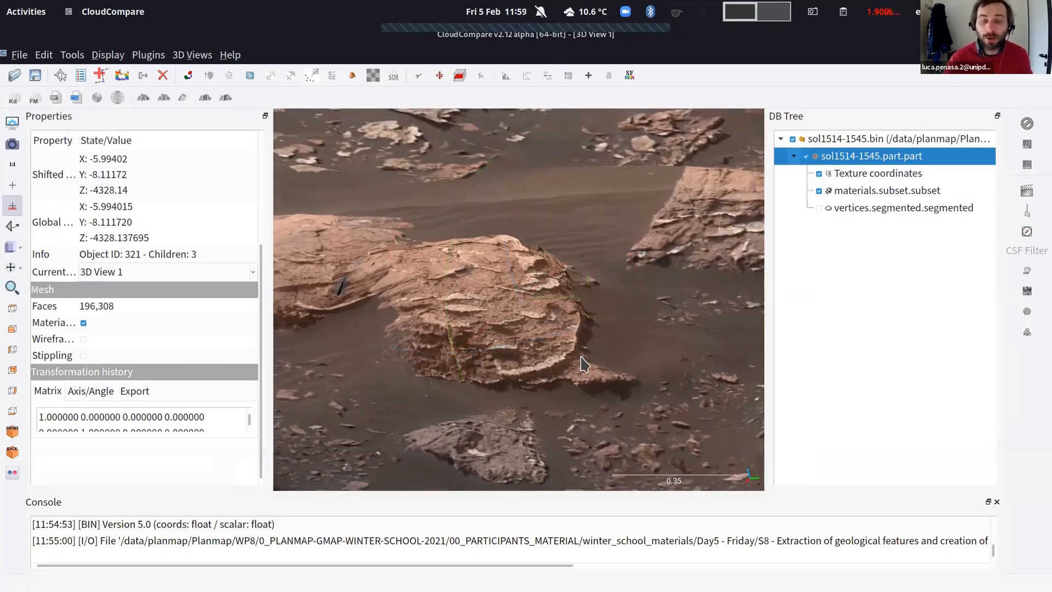
{"action": "scroll", "coordinate": [581, 357], "scroll_direction": "down", "scroll_amount": 3}
{"action": "left_click_drag", "start_coordinate": [542, 350], "coordinate": [512, 349]}
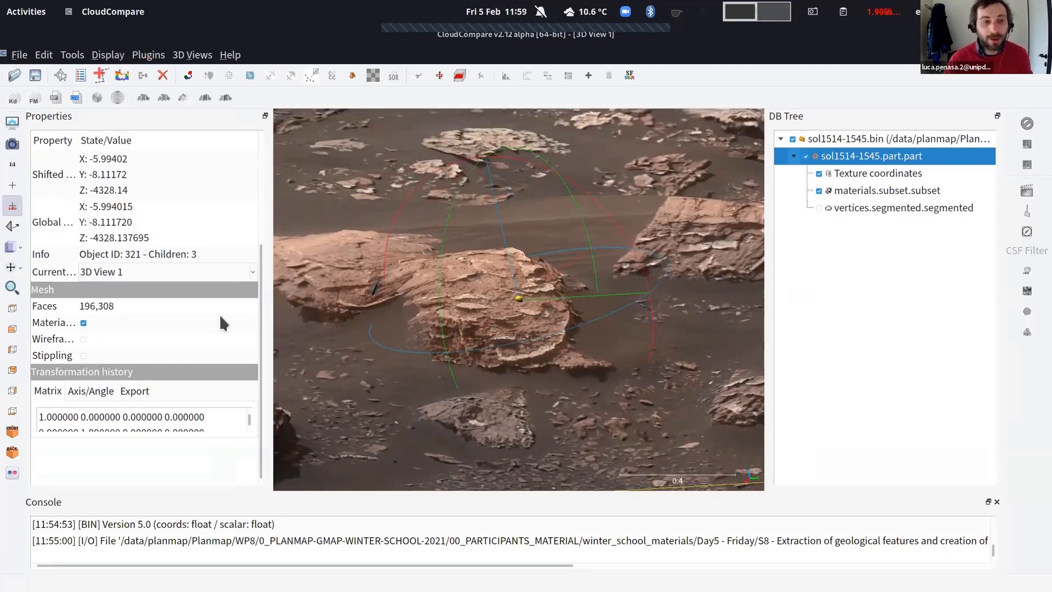
{"action": "left_click_drag", "start_coordinate": [220, 316], "coordinate": [4, 216]}
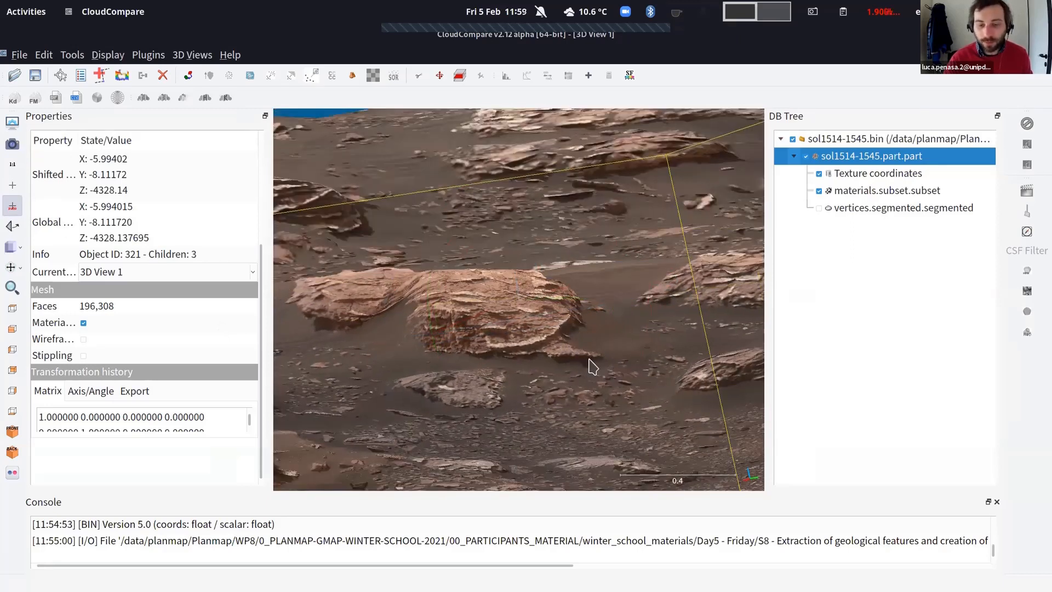
{"action": "left_click_drag", "start_coordinate": [494, 340], "coordinate": [491, 338]}
{"action": "scroll", "coordinate": [521, 318], "scroll_direction": "up", "scroll_amount": 5}
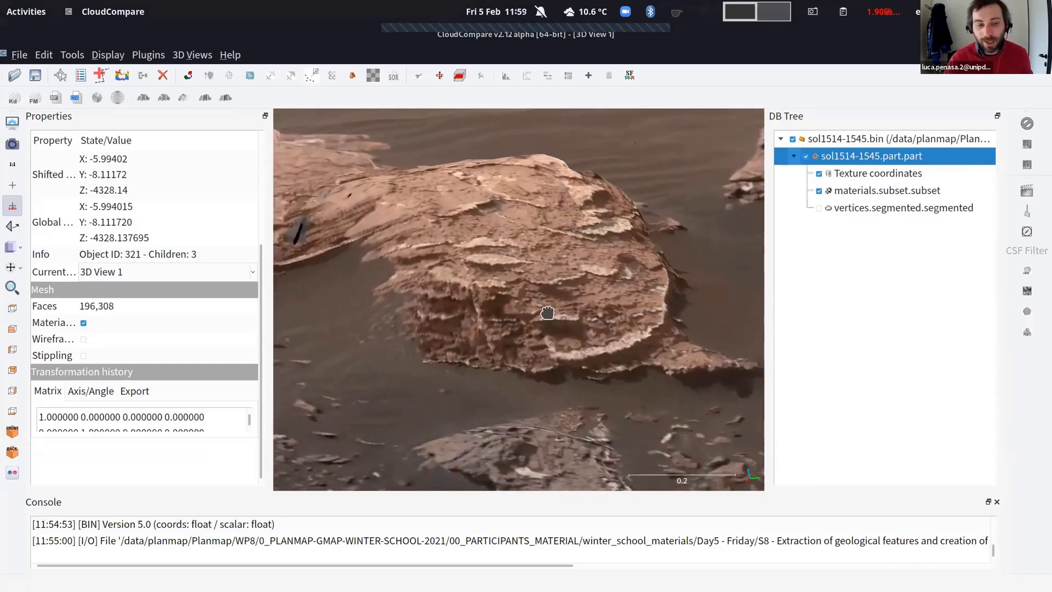
Trace a polyline by point picking on the front face of the rounded layered rock
{"action": "left_click_drag", "start_coordinate": [548, 315], "coordinate": [547, 283]}
{"action": "scroll", "coordinate": [543, 283], "scroll_direction": "down", "scroll_amount": 2}
{"action": "left_click", "coordinate": [99, 75]}
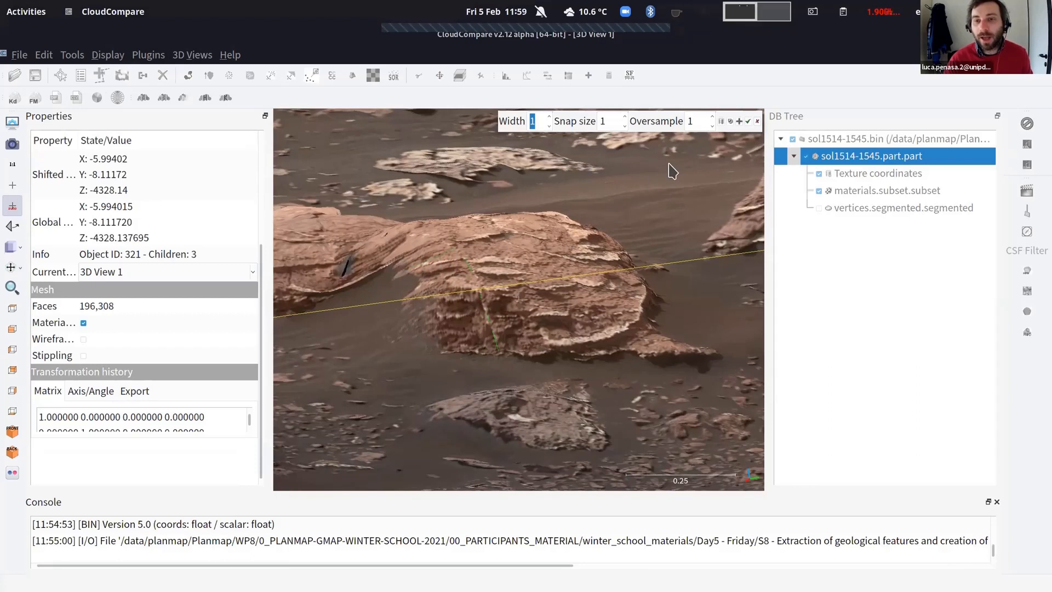
{"action": "left_click", "coordinate": [749, 122]}
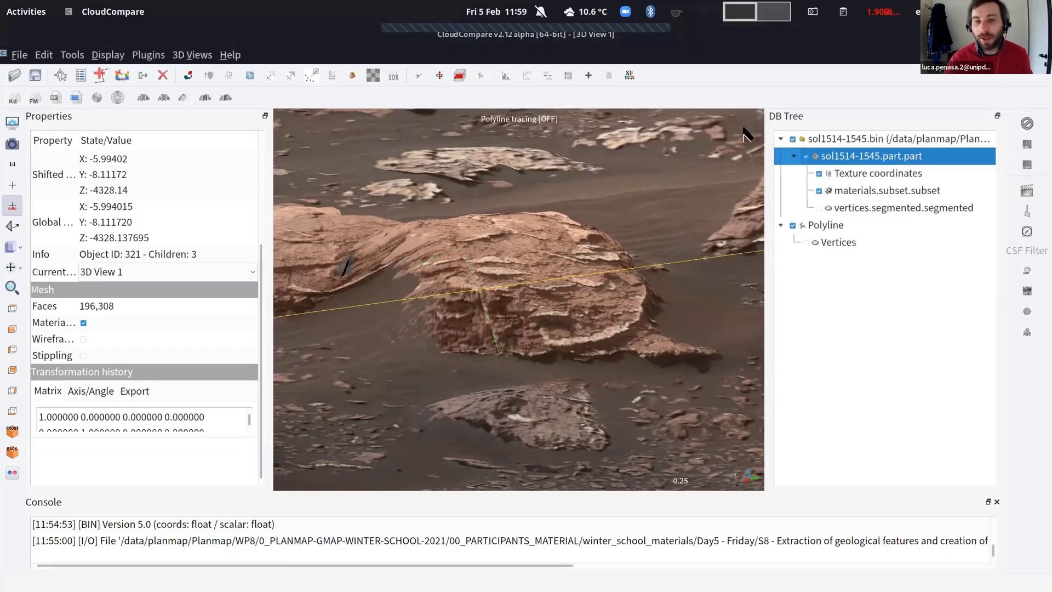
Inspect the traced polyline on the rock, view it alone with the mesh hidden, and show the mesh again
{"action": "mouse_move", "coordinate": [446, 263]}
{"action": "left_mouse_down"}
{"action": "mouse_move", "coordinate": [478, 412]}
{"action": "mouse_move", "coordinate": [587, 411]}
{"action": "mouse_move", "coordinate": [549, 307]}
{"action": "left_mouse_up"}
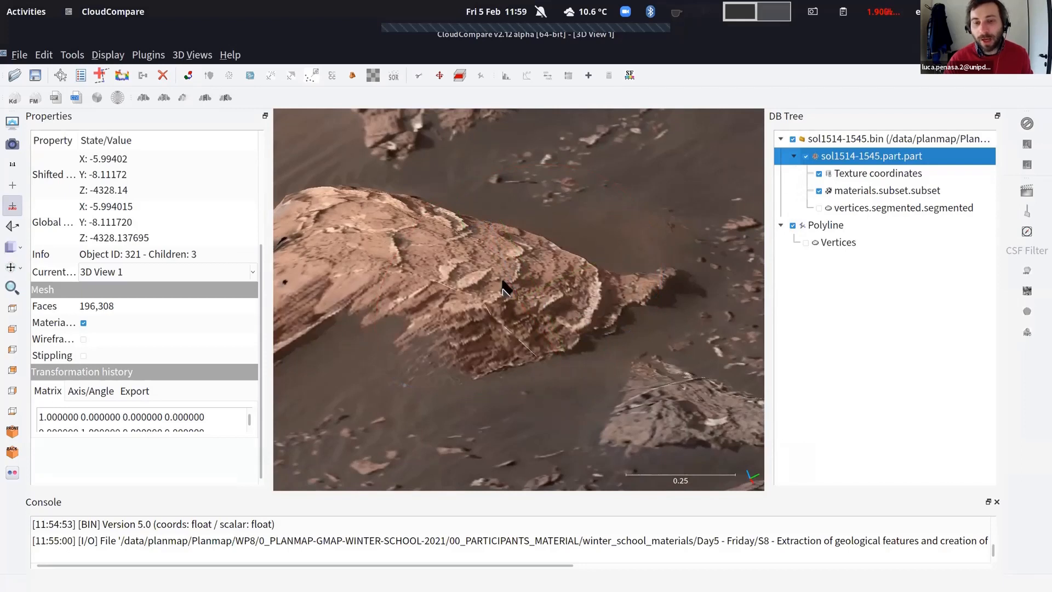
{"action": "left_click", "coordinate": [806, 157]}
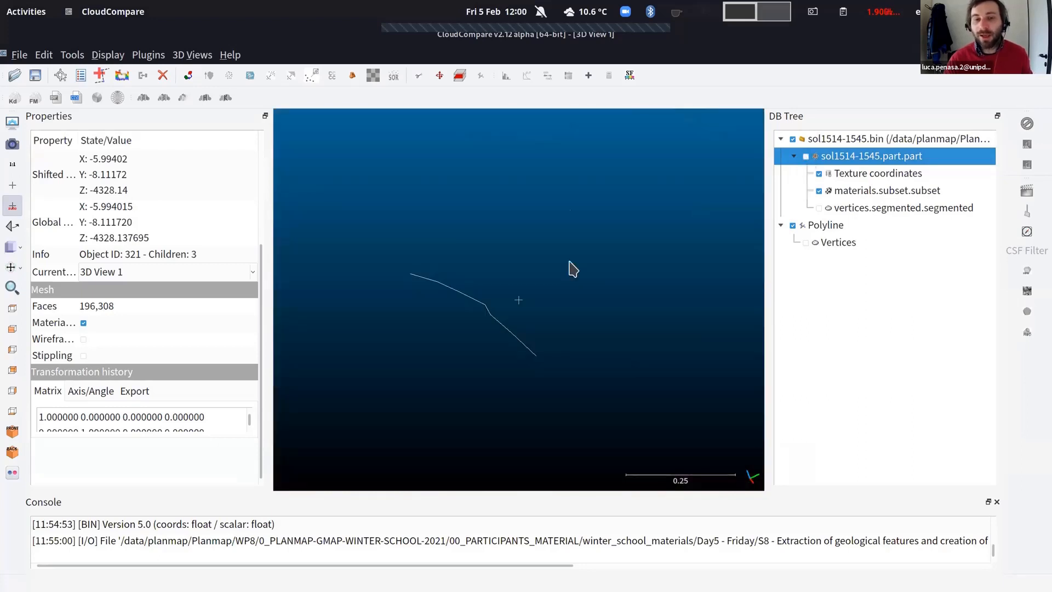
{"action": "left_click_drag", "start_coordinate": [519, 277], "coordinate": [385, 327]}
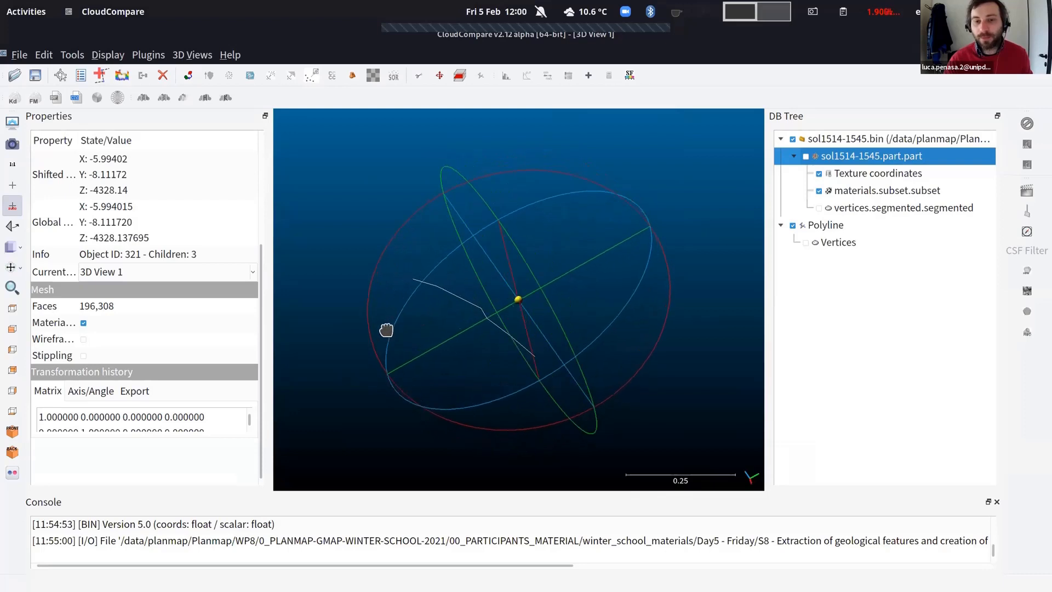
{"action": "left_click", "coordinate": [805, 157]}
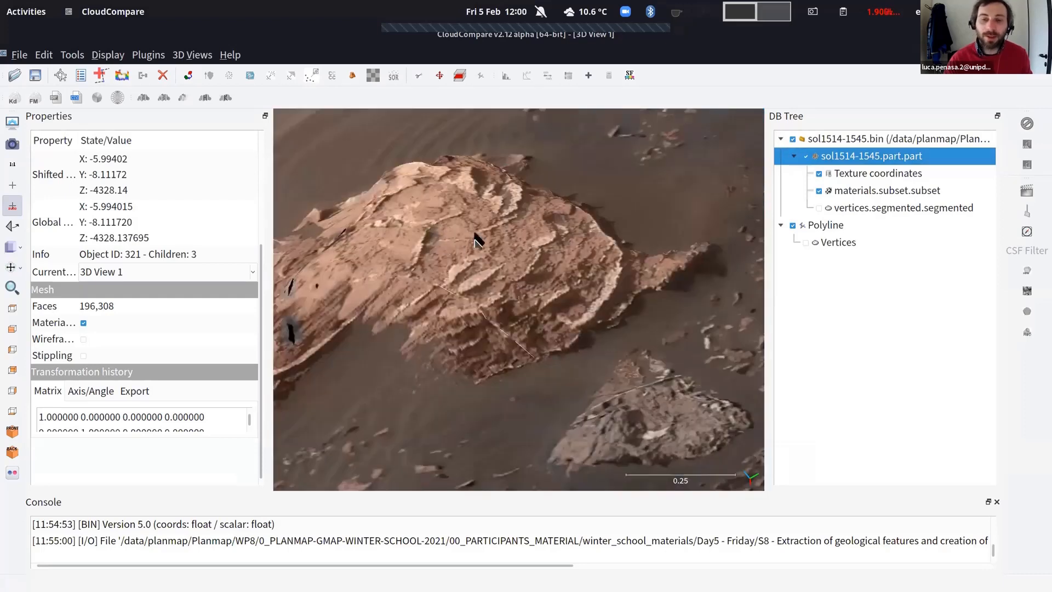
Trace a second polyline along a layer edge of another elongated layered outcrop and check it from above
{"action": "left_click_drag", "start_coordinate": [591, 359], "coordinate": [566, 351]}
{"action": "scroll", "coordinate": [566, 351], "scroll_direction": "down", "scroll_amount": 2}
{"action": "scroll", "coordinate": [566, 351], "scroll_direction": "down", "scroll_amount": 5}
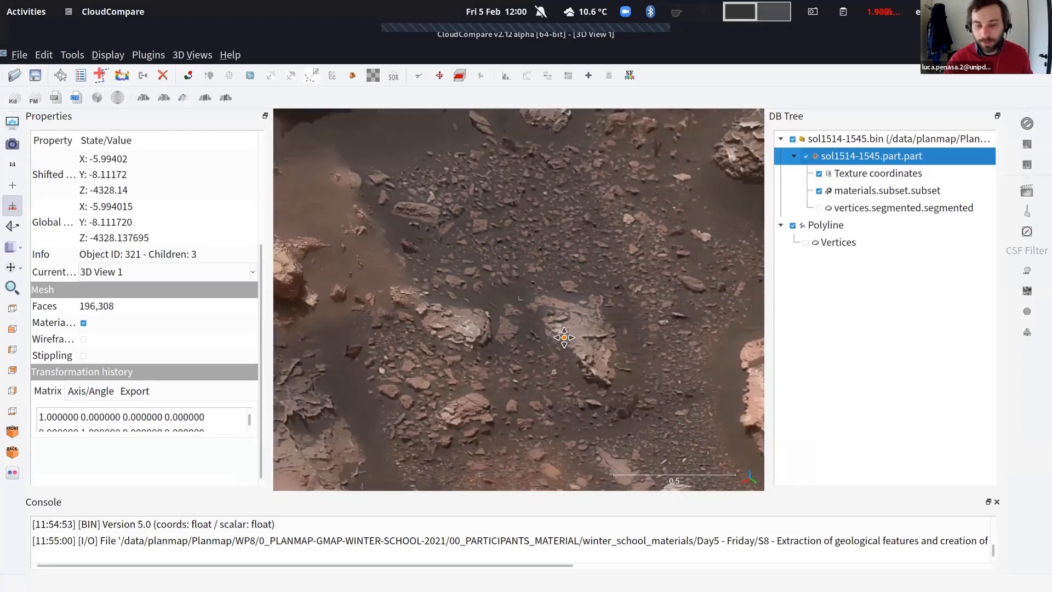
{"action": "left_click_drag", "start_coordinate": [566, 333], "coordinate": [481, 321]}
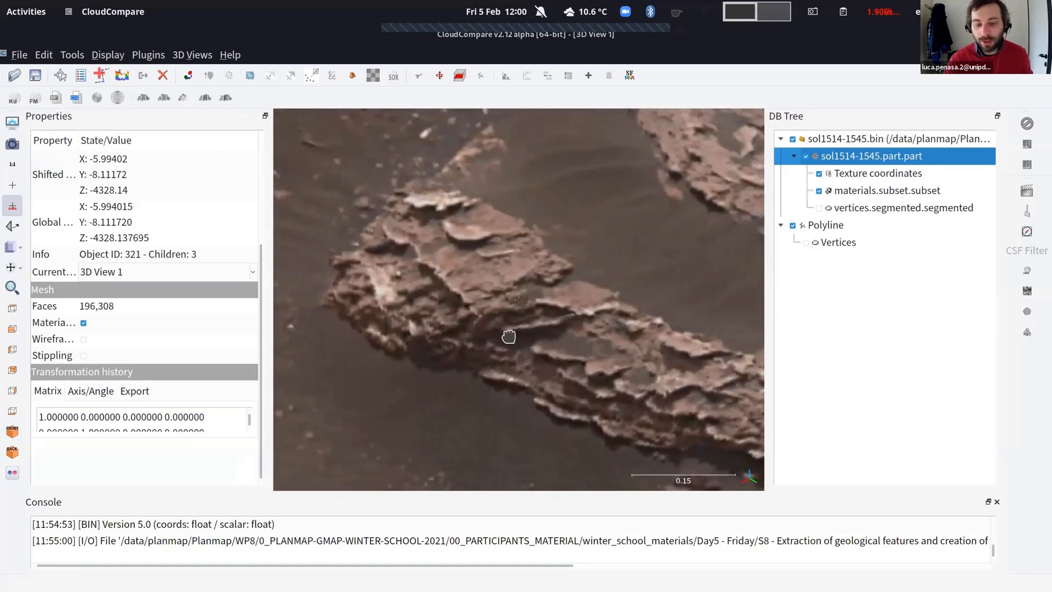
{"action": "left_click_drag", "start_coordinate": [509, 337], "coordinate": [478, 330]}
{"action": "left_click_drag", "start_coordinate": [506, 379], "coordinate": [484, 265]}
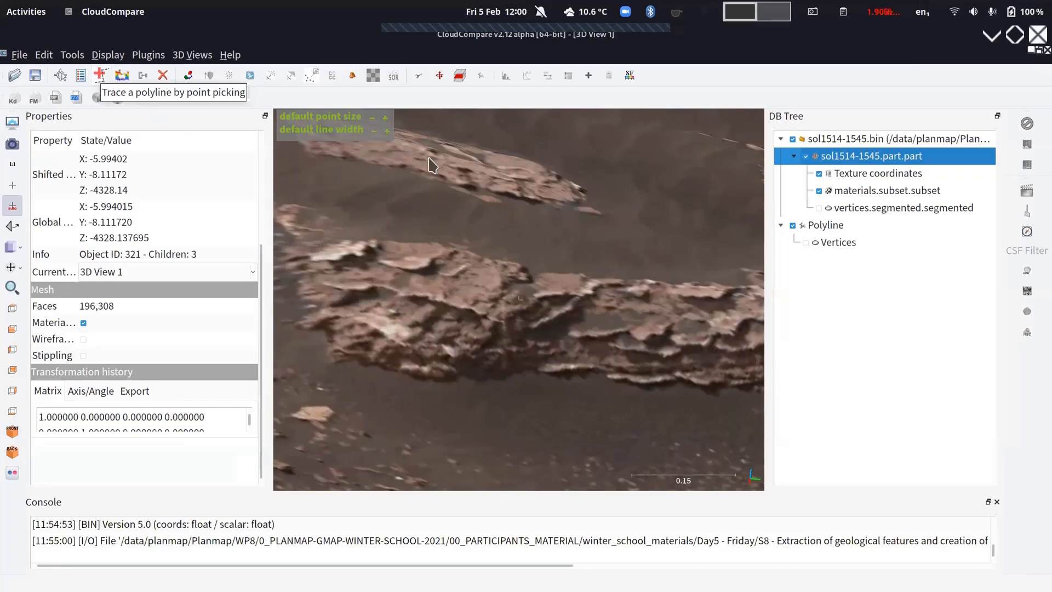
{"action": "left_click", "coordinate": [100, 76]}
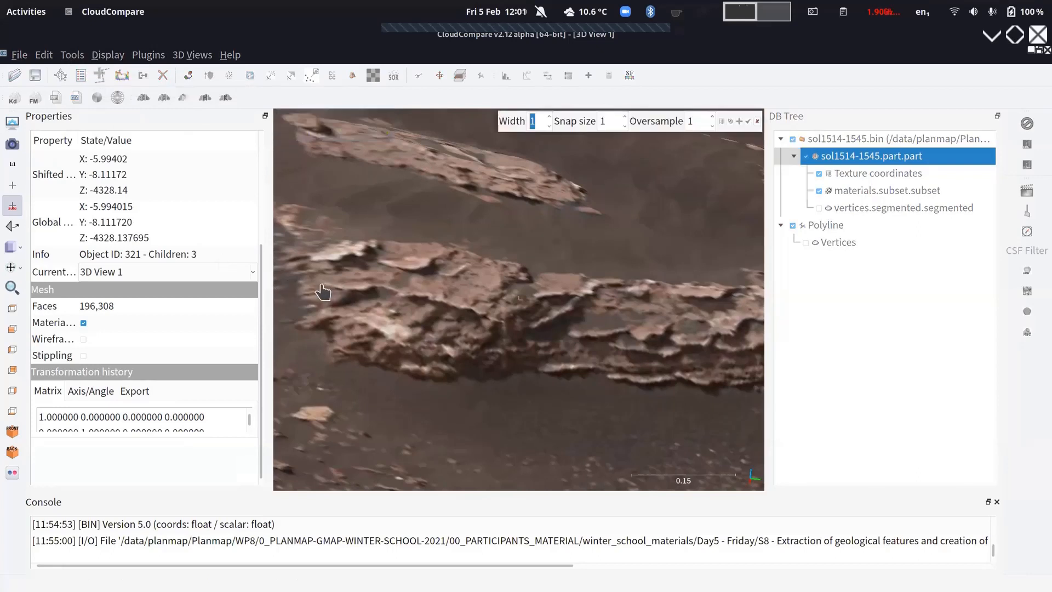
{"action": "left_click", "coordinate": [346, 289]}
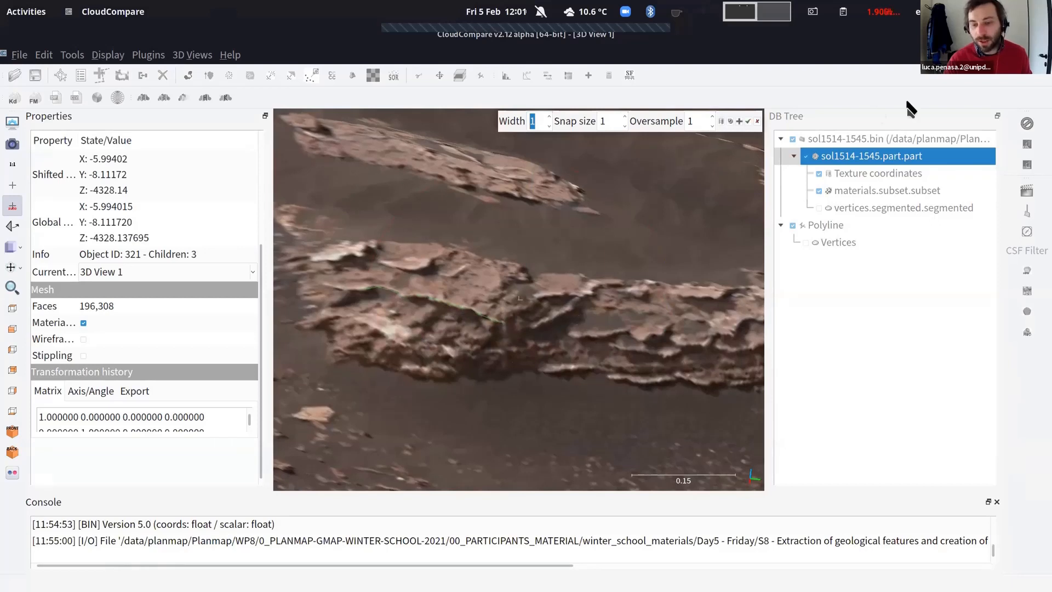
{"action": "left_click", "coordinate": [749, 121]}
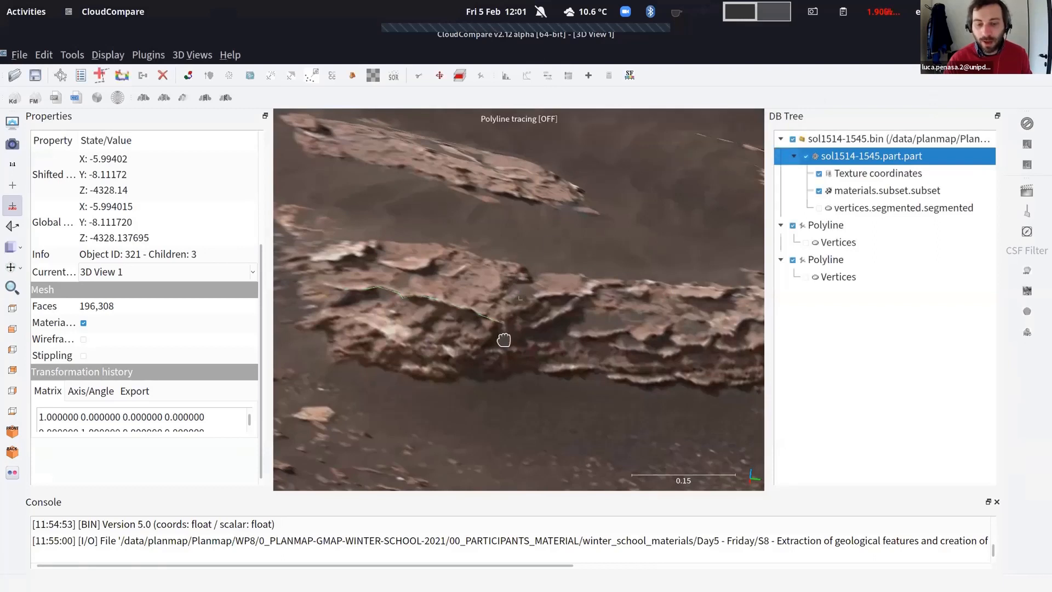
{"action": "mouse_move", "coordinate": [510, 293]}
{"action": "left_mouse_down"}
{"action": "mouse_move", "coordinate": [502, 207]}
{"action": "mouse_move", "coordinate": [507, 235]}
{"action": "mouse_move", "coordinate": [522, 164]}
{"action": "mouse_move", "coordinate": [498, 252]}
{"action": "left_mouse_up"}
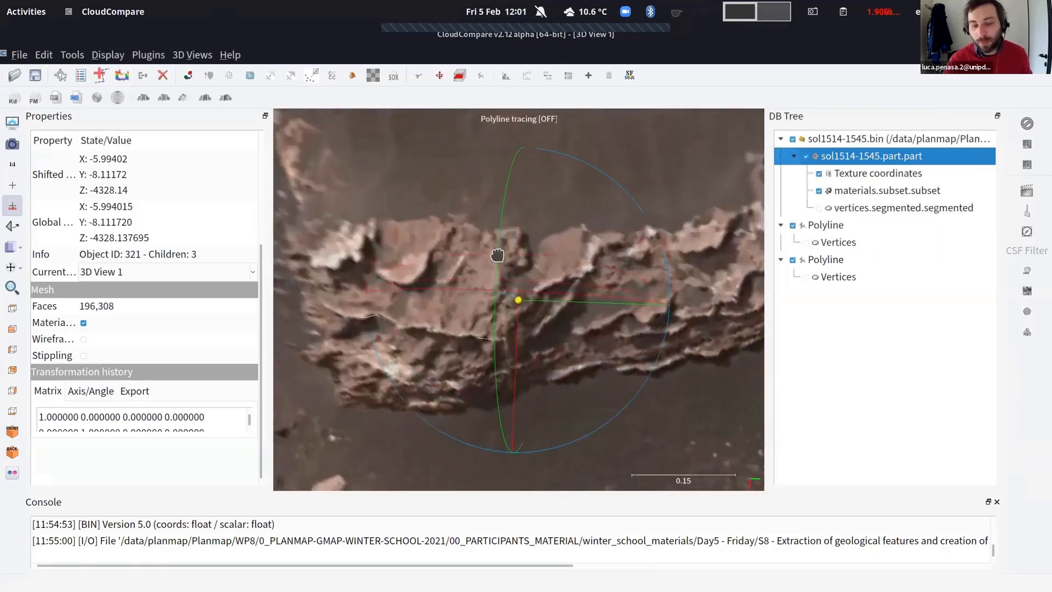
Fit a plane to the first traced polyline in the list and zoom to the fitted plane on the rock
{"action": "left_click_drag", "start_coordinate": [477, 320], "coordinate": [542, 324]}
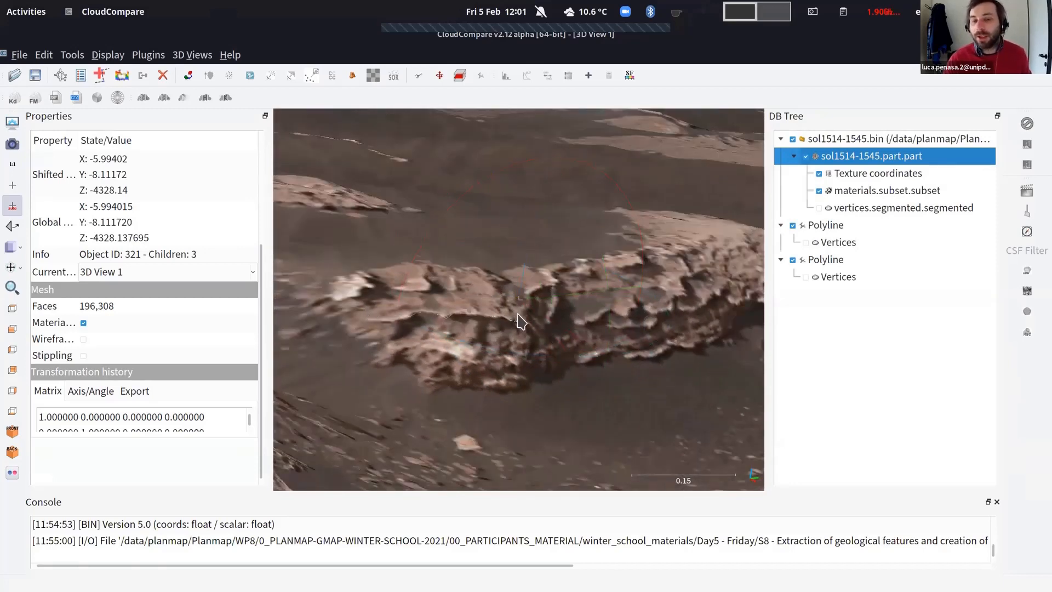
{"action": "left_click_drag", "start_coordinate": [564, 314], "coordinate": [606, 352]}
{"action": "mouse_move", "coordinate": [564, 305]}
{"action": "left_mouse_down"}
{"action": "mouse_move", "coordinate": [610, 336]}
{"action": "mouse_move", "coordinate": [554, 360]}
{"action": "mouse_move", "coordinate": [571, 312]}
{"action": "mouse_move", "coordinate": [463, 263]}
{"action": "mouse_move", "coordinate": [497, 291]}
{"action": "mouse_move", "coordinate": [474, 305]}
{"action": "mouse_move", "coordinate": [500, 223]}
{"action": "mouse_move", "coordinate": [493, 216]}
{"action": "mouse_move", "coordinate": [475, 240]}
{"action": "left_mouse_up"}
{"action": "scroll", "coordinate": [508, 213], "scroll_direction": "down", "scroll_amount": 4}
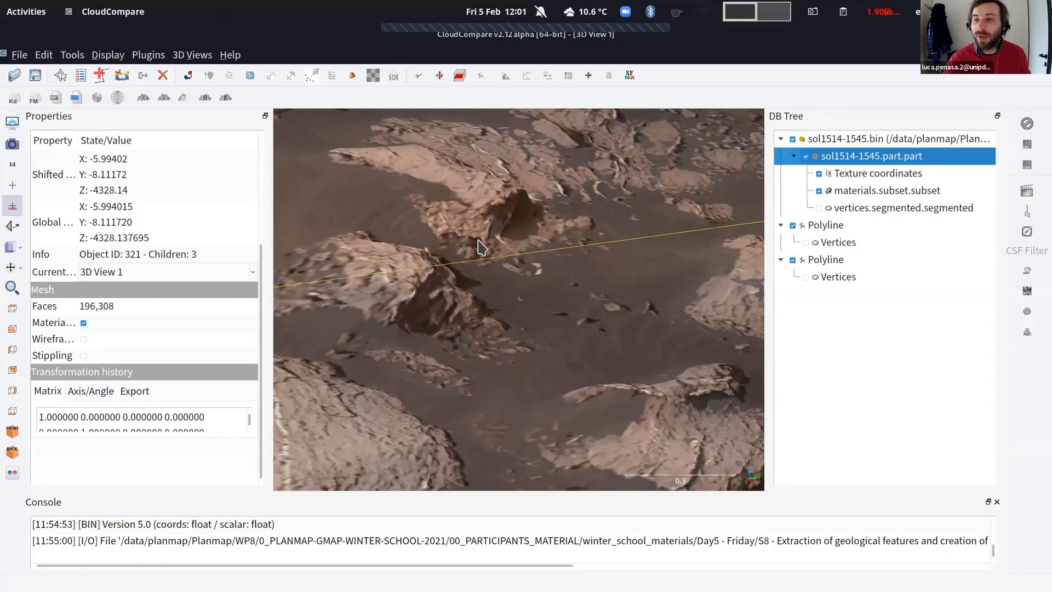
{"action": "left_click", "coordinate": [850, 224]}
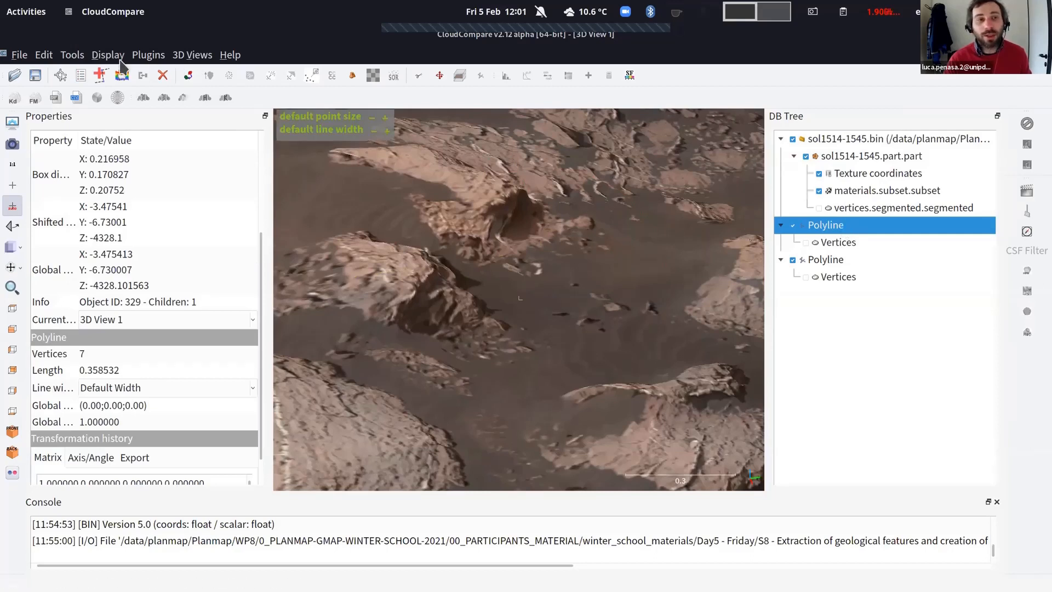
{"action": "left_click", "coordinate": [69, 55]}
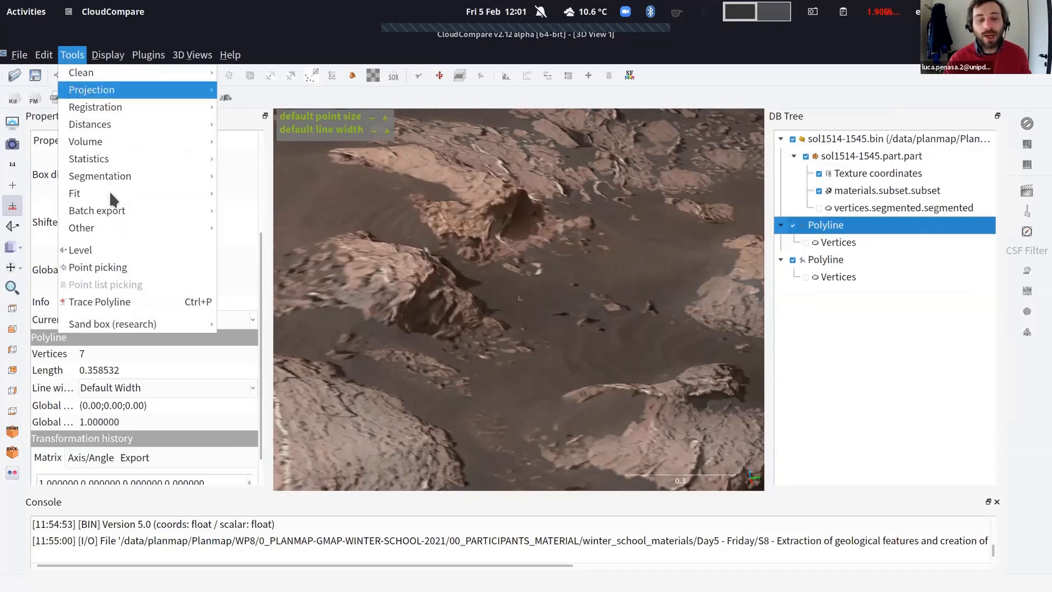
{"action": "mouse_move", "coordinate": [110, 192]}
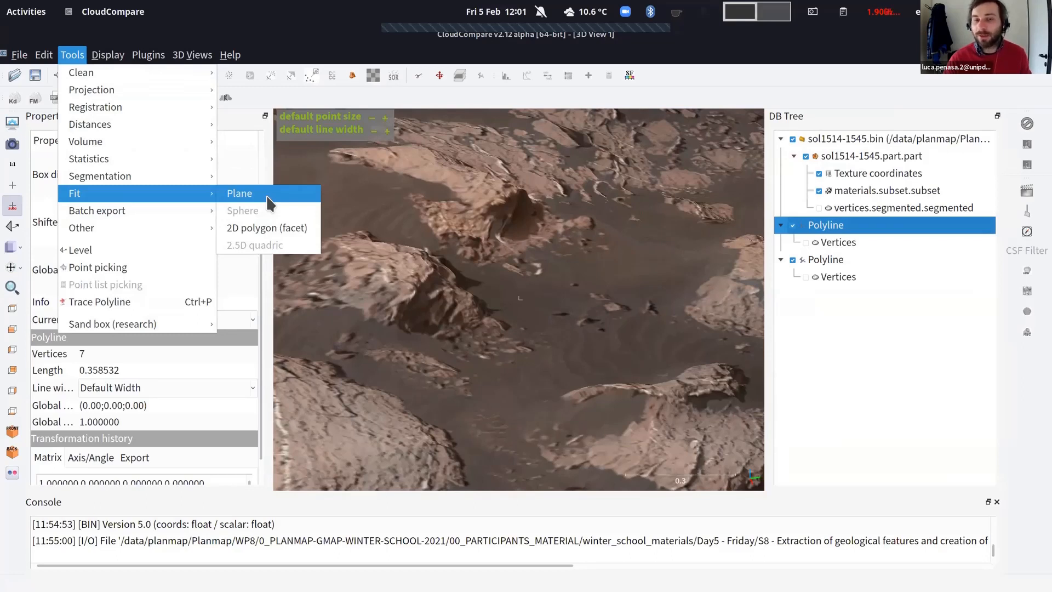
{"action": "left_click", "coordinate": [268, 197]}
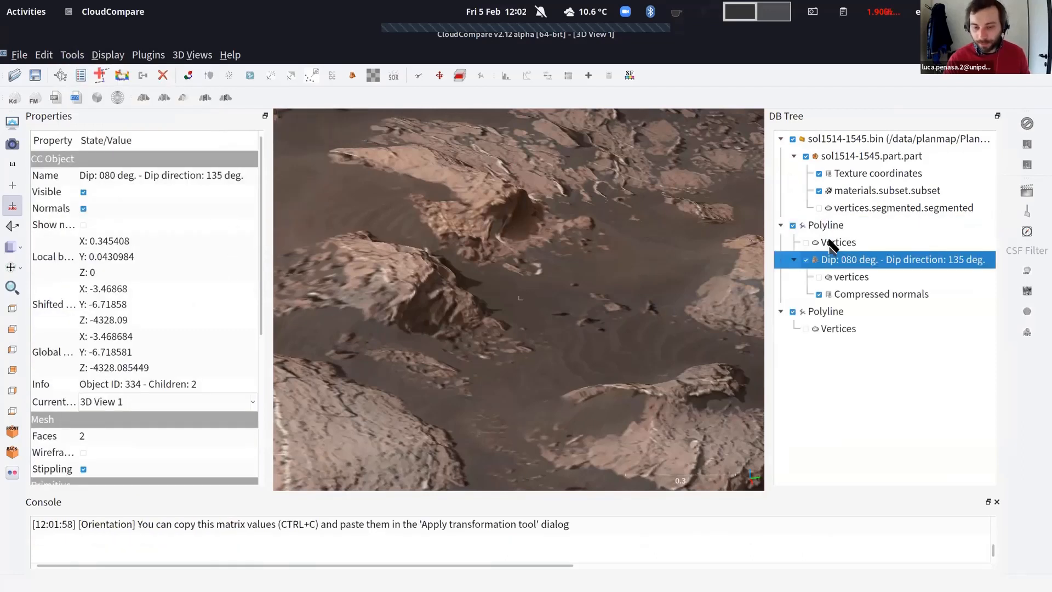
{"action": "left_click", "coordinate": [11, 287]}
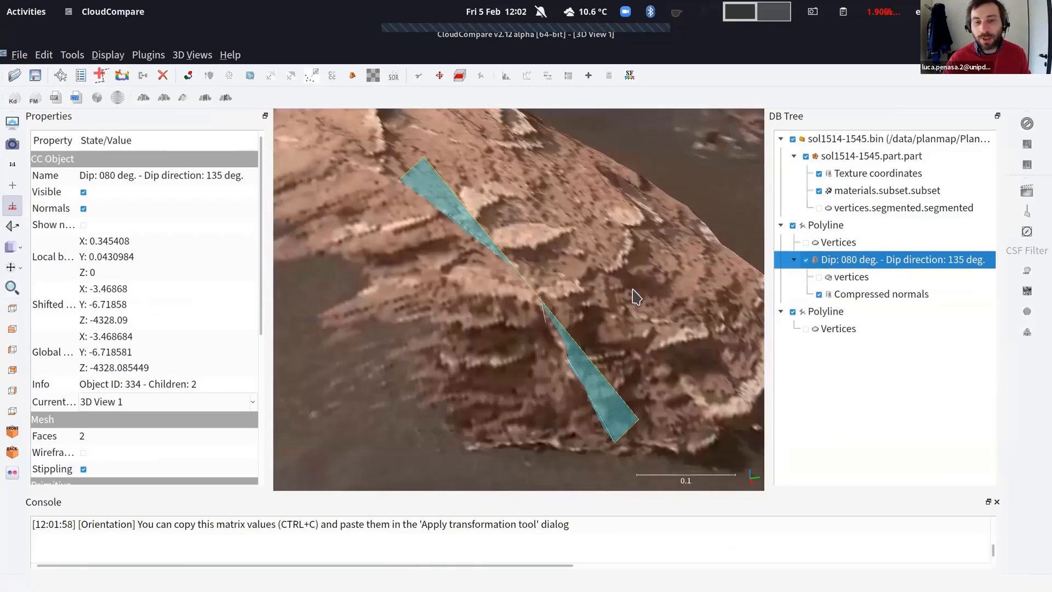
Examine from several angles how the fitted plane sits against the layering of the rounded rock
{"action": "left_click_drag", "start_coordinate": [634, 297], "coordinate": [557, 418]}
{"action": "scroll", "coordinate": [557, 418], "scroll_direction": "up", "scroll_amount": 5}
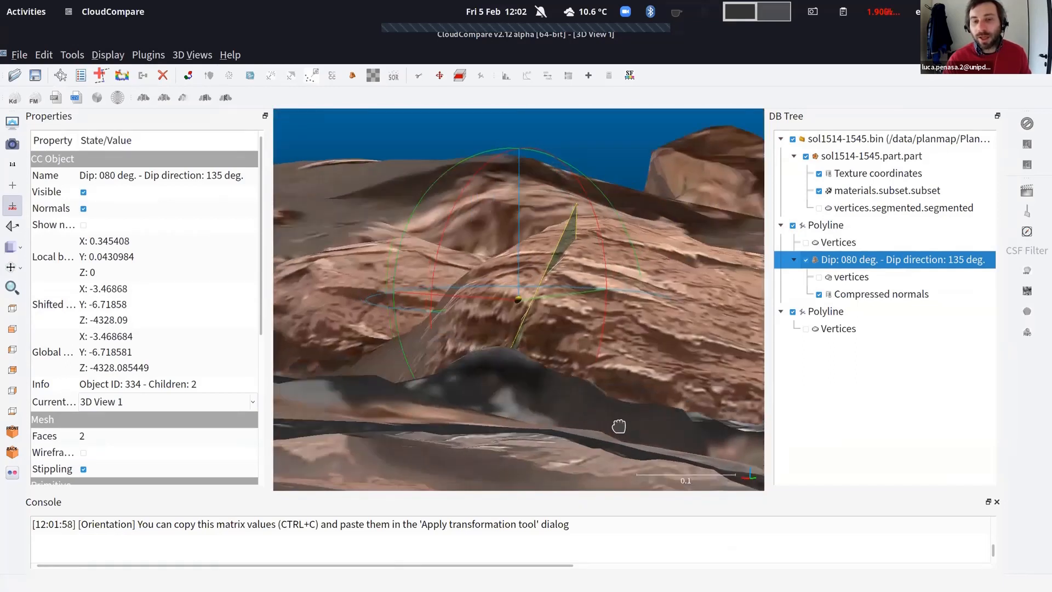
{"action": "left_click_drag", "start_coordinate": [601, 370], "coordinate": [625, 417]}
{"action": "right_click_drag", "start_coordinate": [588, 181], "coordinate": [433, 246]}
{"action": "right_click_drag", "start_coordinate": [679, 232], "coordinate": [398, 267]}
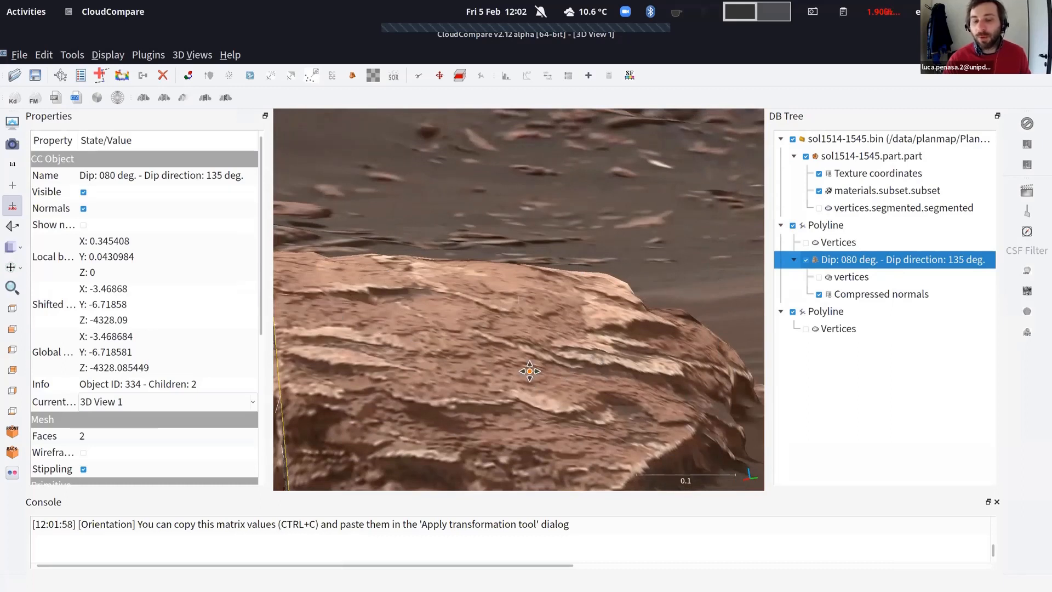
{"action": "right_click_drag", "start_coordinate": [544, 300], "coordinate": [583, 221]}
{"action": "scroll", "coordinate": [555, 229], "scroll_direction": "down", "scroll_amount": 2}
{"action": "scroll", "coordinate": [555, 229], "scroll_direction": "down", "scroll_amount": 1}
{"action": "right_click_drag", "start_coordinate": [500, 281], "coordinate": [461, 333]}
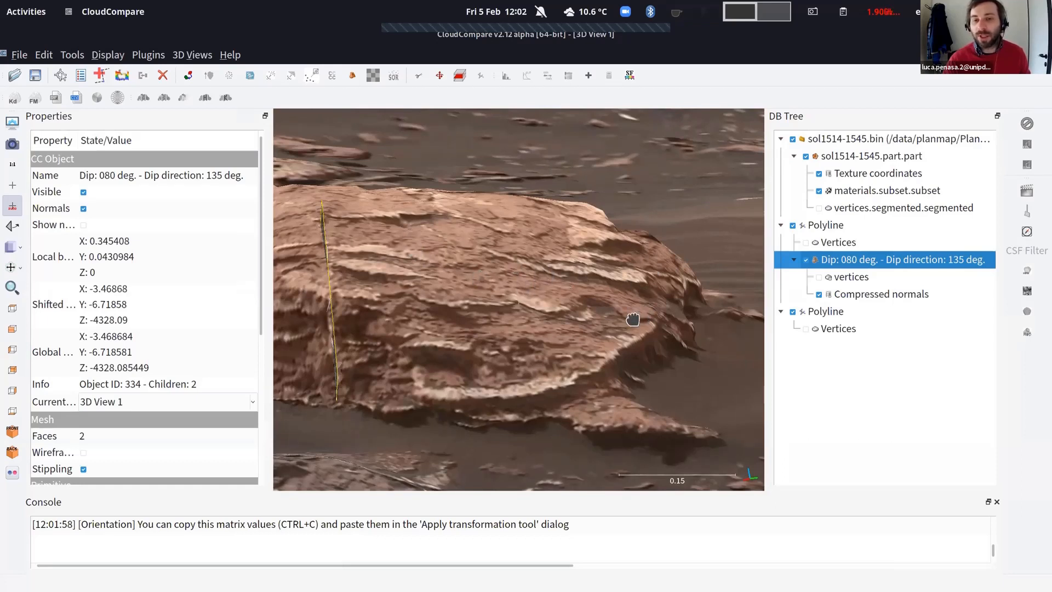
Examine the layer edges and geometry along the rock's tapered end, from the side and from above
{"action": "left_click_drag", "start_coordinate": [614, 320], "coordinate": [526, 322]}
{"action": "left_click_drag", "start_coordinate": [671, 304], "coordinate": [601, 299]}
{"action": "right_click_drag", "start_coordinate": [539, 290], "coordinate": [413, 296]}
{"action": "right_click_drag", "start_coordinate": [698, 320], "coordinate": [630, 323]}
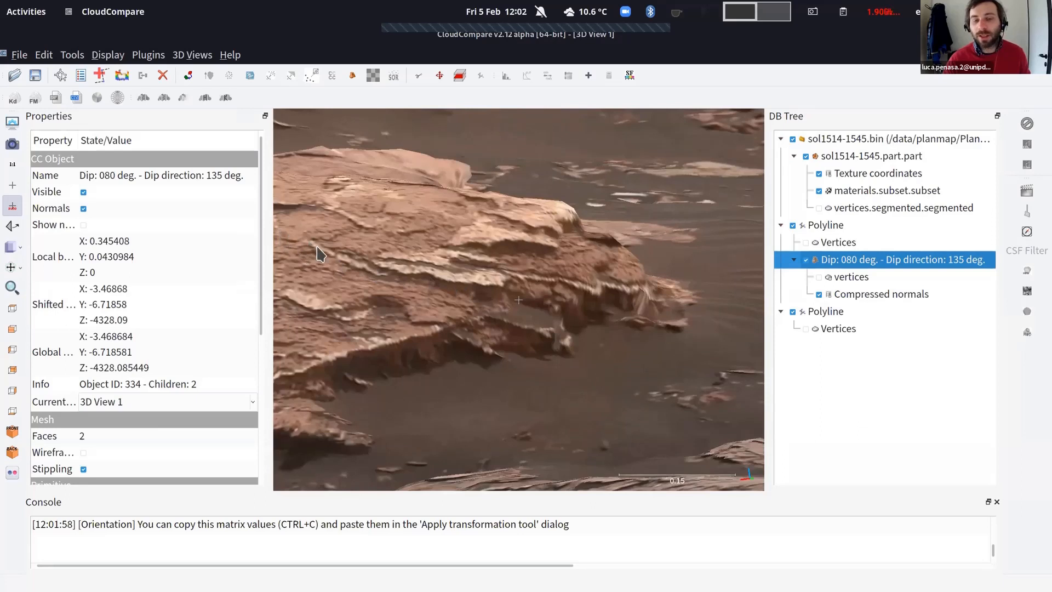
{"action": "left_click_drag", "start_coordinate": [376, 291], "coordinate": [466, 336]}
{"action": "right_click_drag", "start_coordinate": [510, 262], "coordinate": [606, 297]}
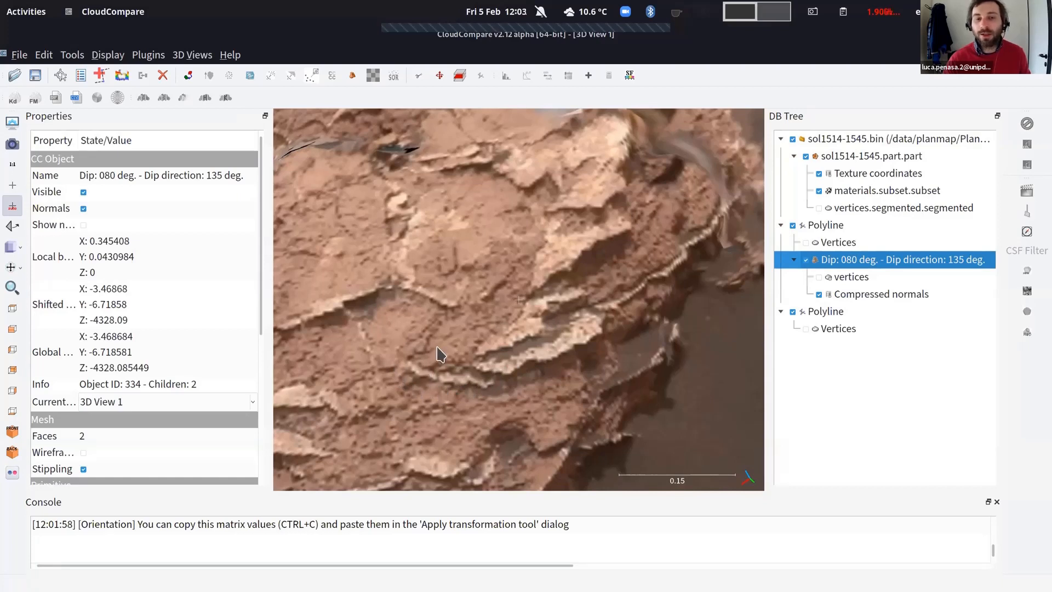
{"action": "left_click_drag", "start_coordinate": [412, 312], "coordinate": [419, 287]}
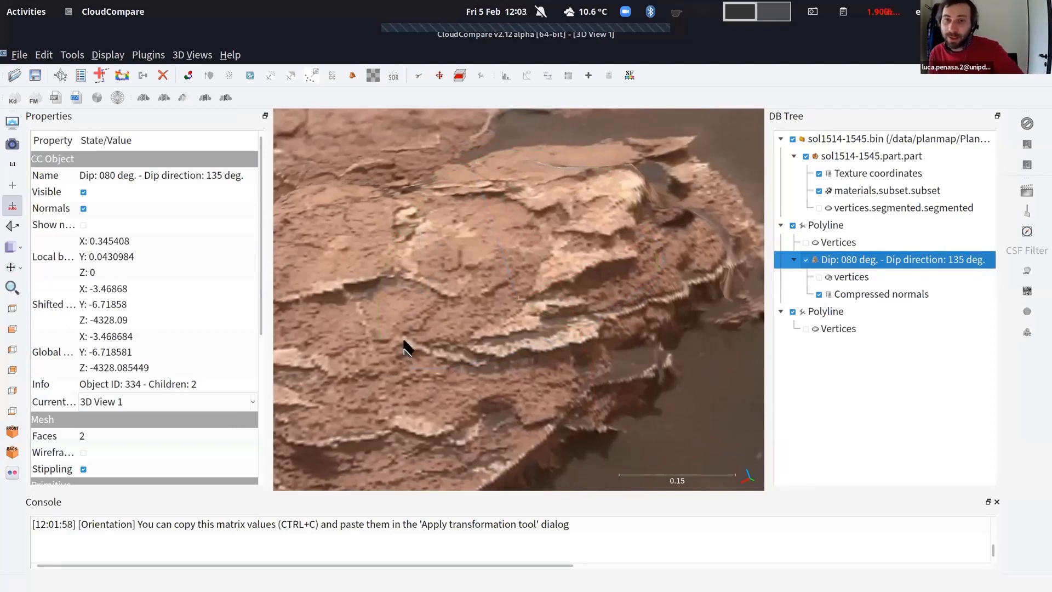
{"action": "left_click_drag", "start_coordinate": [403, 384], "coordinate": [427, 401]}
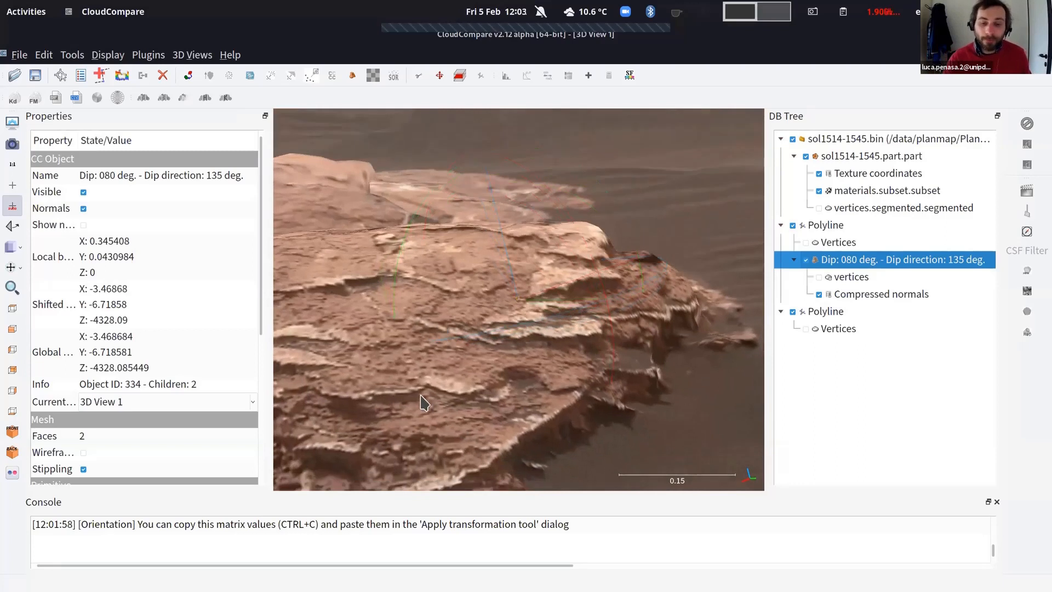
{"action": "left_click_drag", "start_coordinate": [477, 369], "coordinate": [522, 343]}
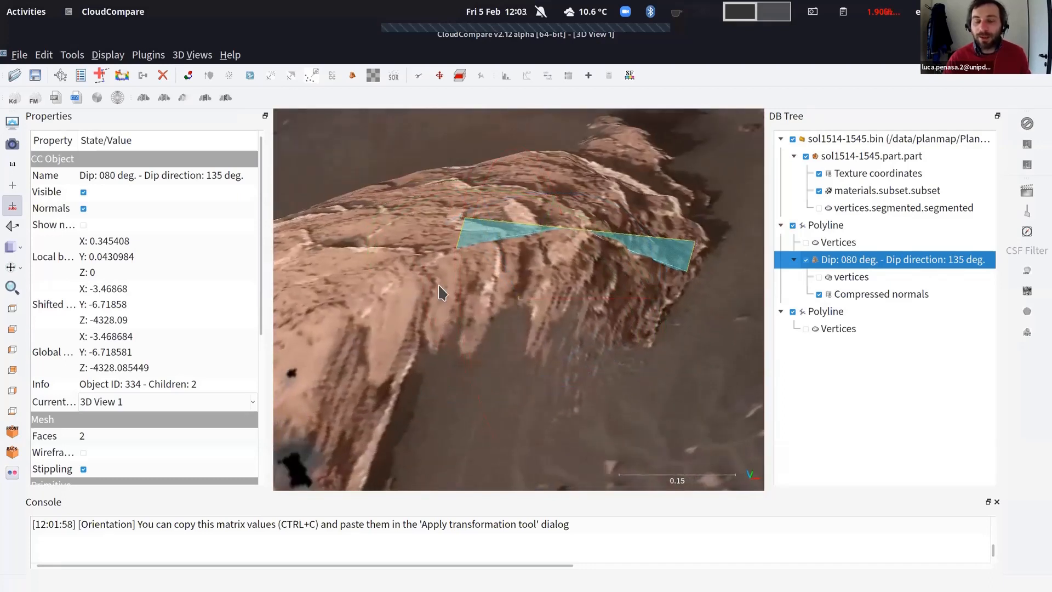
View the fitted plane within the wider terrain and inspect the properties of its parent polyline and the polyline's vertices
{"action": "left_click_drag", "start_coordinate": [441, 293], "coordinate": [568, 296]}
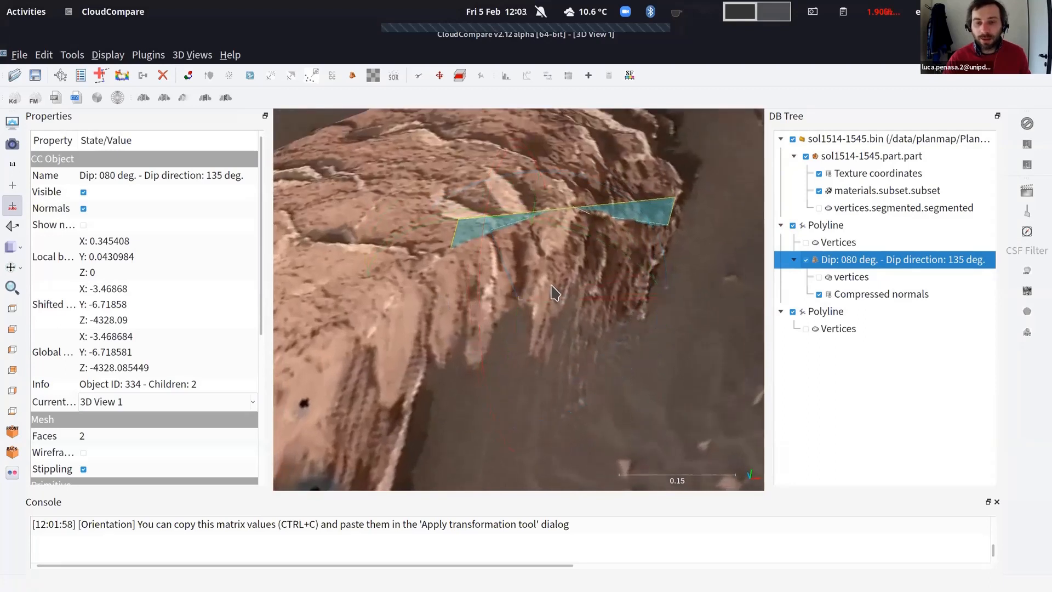
{"action": "scroll", "coordinate": [398, 324], "scroll_direction": "down", "scroll_amount": 5}
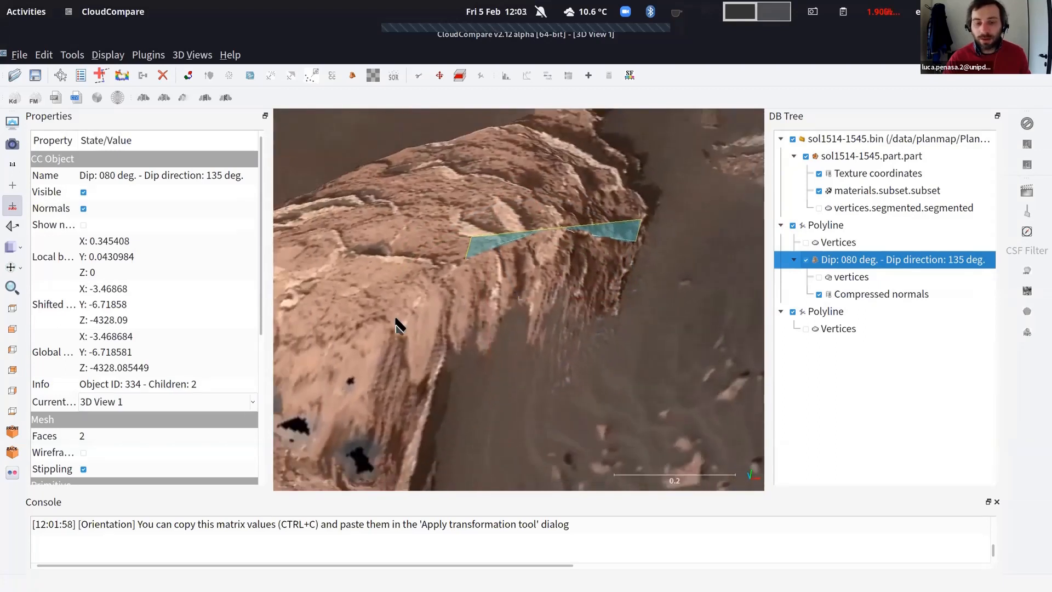
{"action": "scroll", "coordinate": [398, 323], "scroll_direction": "down", "scroll_amount": 4}
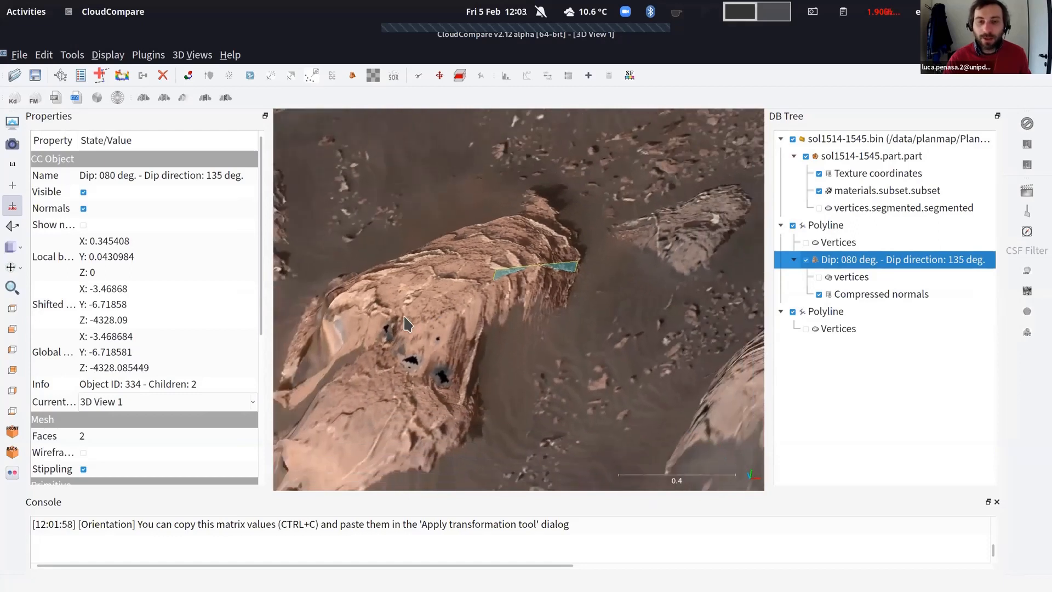
{"action": "scroll", "coordinate": [411, 285], "scroll_direction": "down", "scroll_amount": 4}
{"action": "left_click_drag", "start_coordinate": [415, 262], "coordinate": [477, 307]}
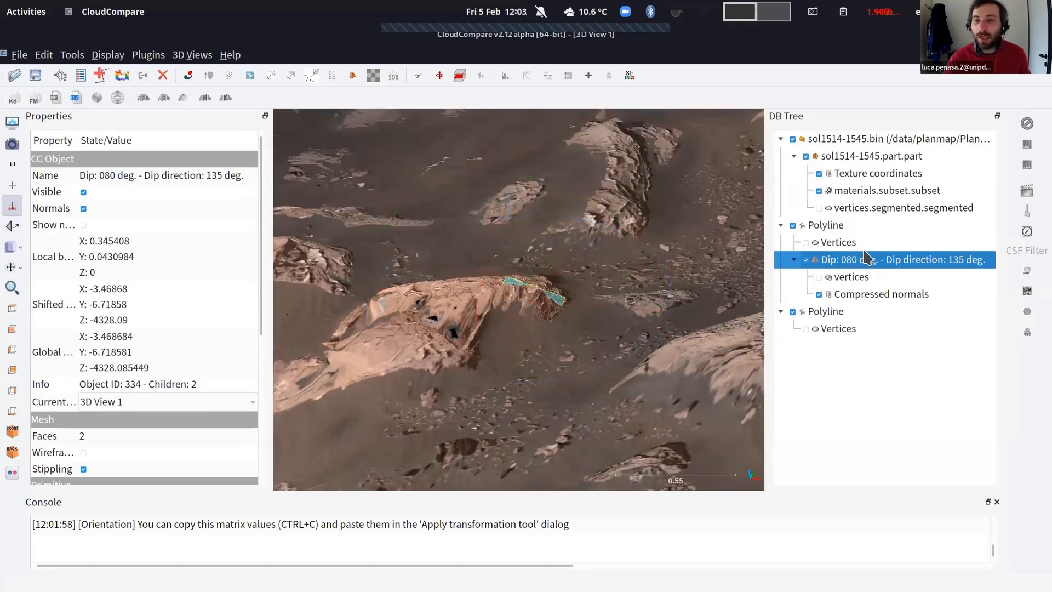
{"action": "left_click", "coordinate": [842, 227]}
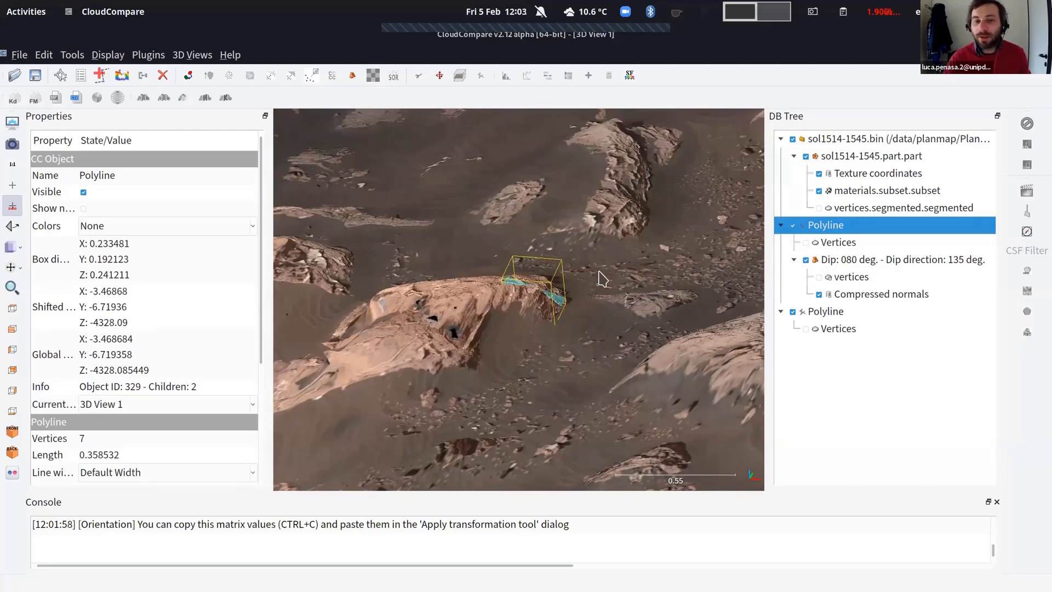
{"action": "left_click_drag", "start_coordinate": [496, 333], "coordinate": [591, 278]}
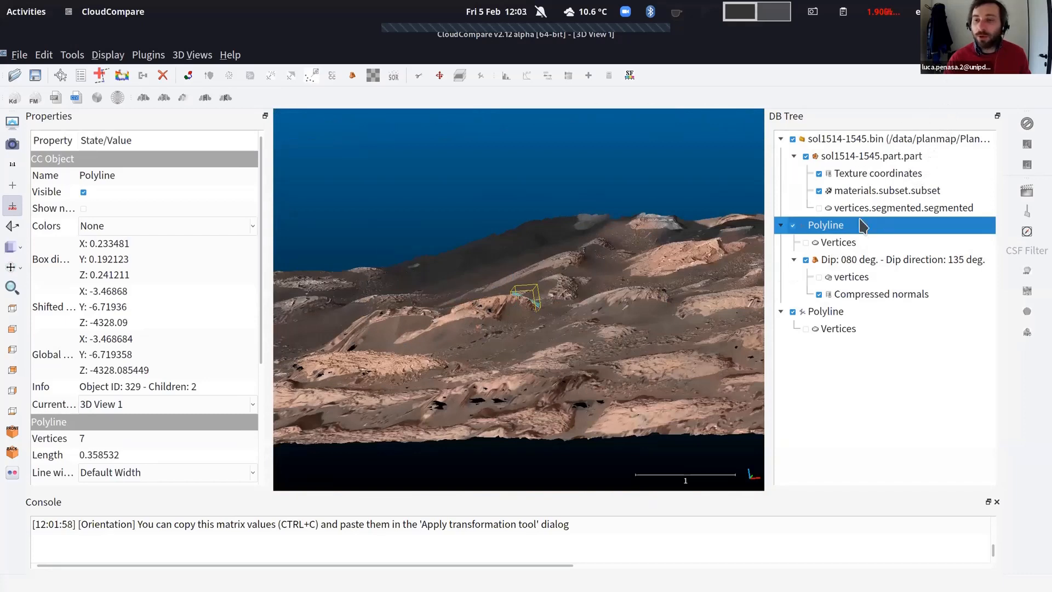
{"action": "left_click", "coordinate": [844, 243]}
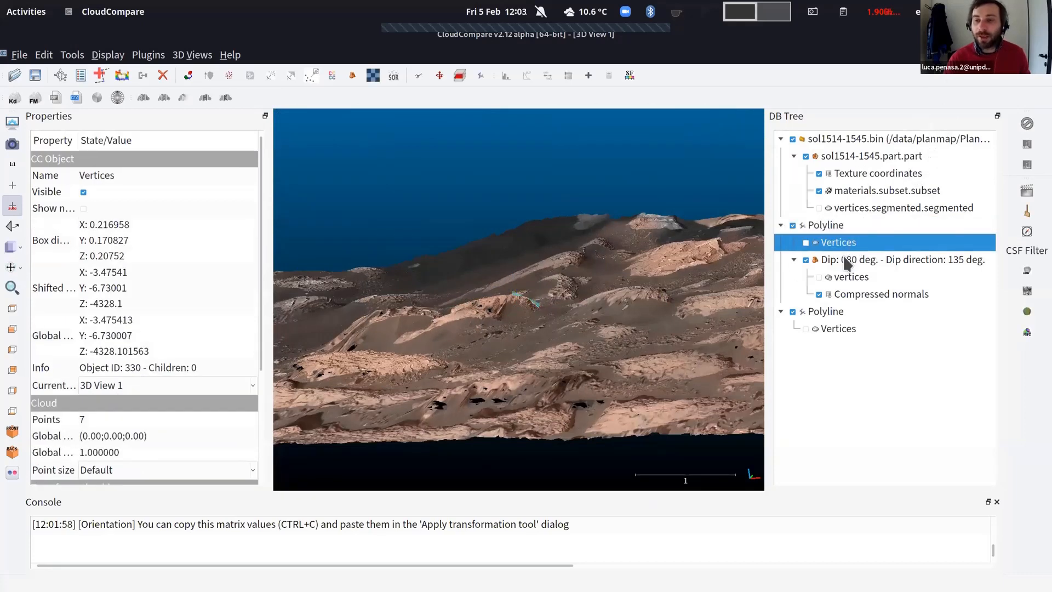
Delete all loaded objects, including the mesh, polylines and fitted plane, from the scene
{"action": "left_click", "coordinate": [853, 192]}
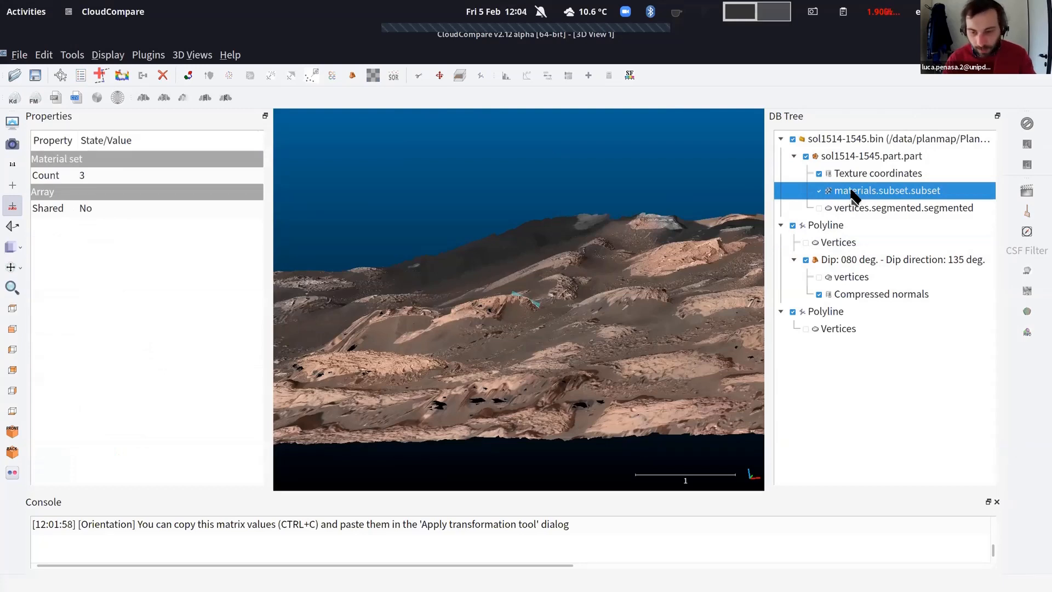
{"action": "key", "text": "ctrl+a"}
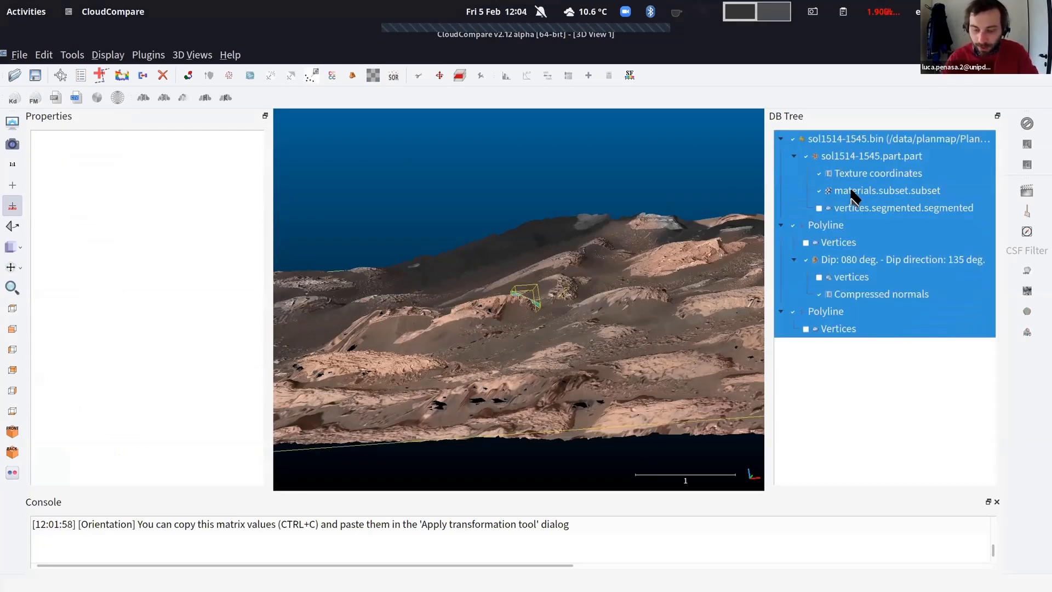
{"action": "key", "text": "Delete"}
Load sol1514-1545_with_planes.bin from the Gale_crater folder of the file manager into the empty CloudCompare scene
{"action": "mouse_move", "coordinate": [11, 117]}
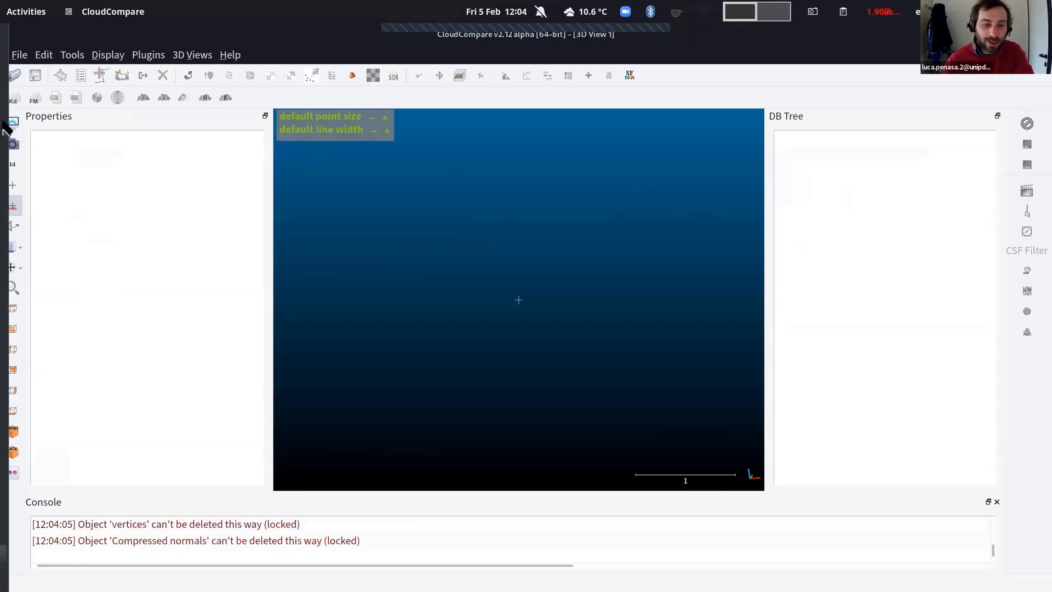
{"action": "left_click", "coordinate": [15, 139]}
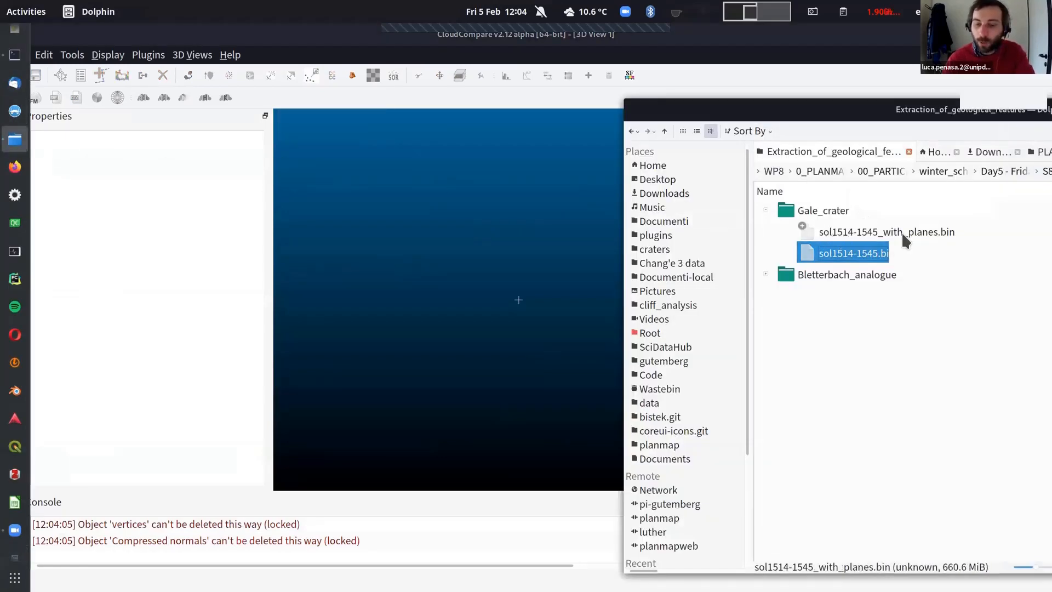
{"action": "left_click_drag", "start_coordinate": [902, 232], "coordinate": [498, 263]}
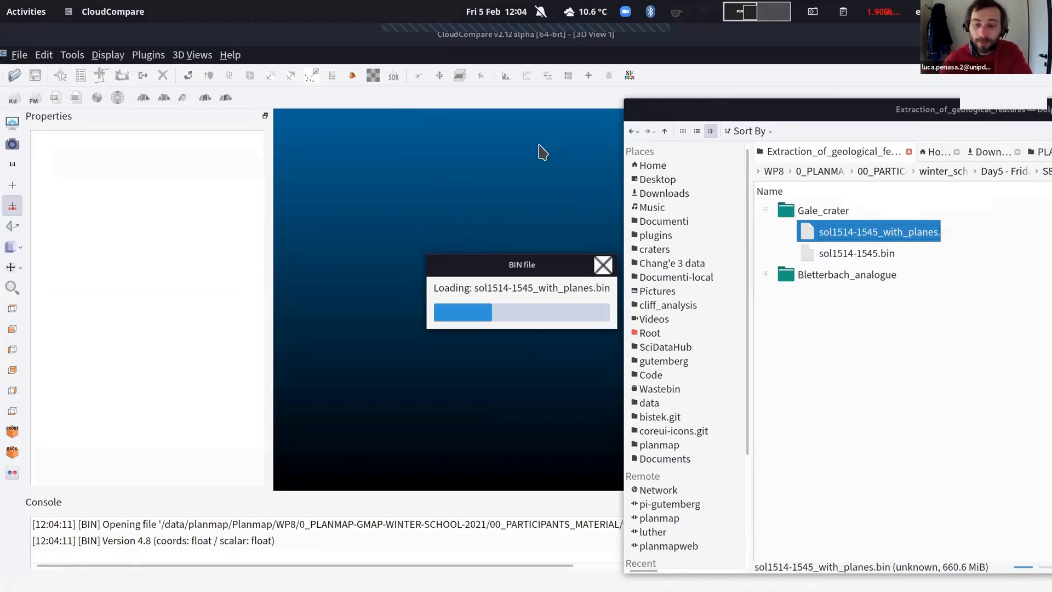
Check the computer's CPU and memory usage in System Monitor during file loading, and close the monitor
{"action": "mouse_move", "coordinate": [4, 164]}
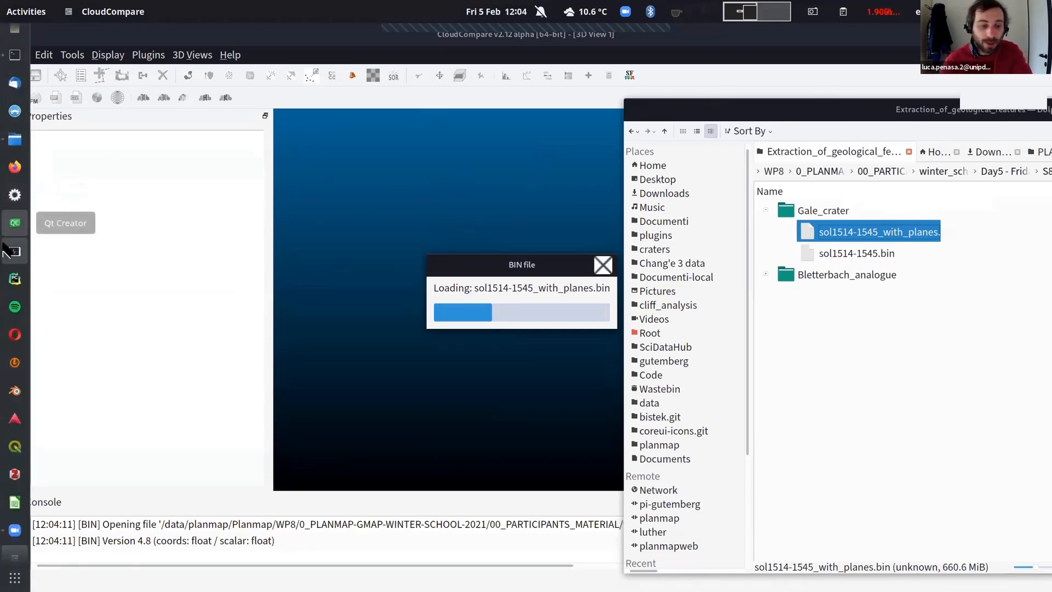
{"action": "left_click", "coordinate": [15, 251]}
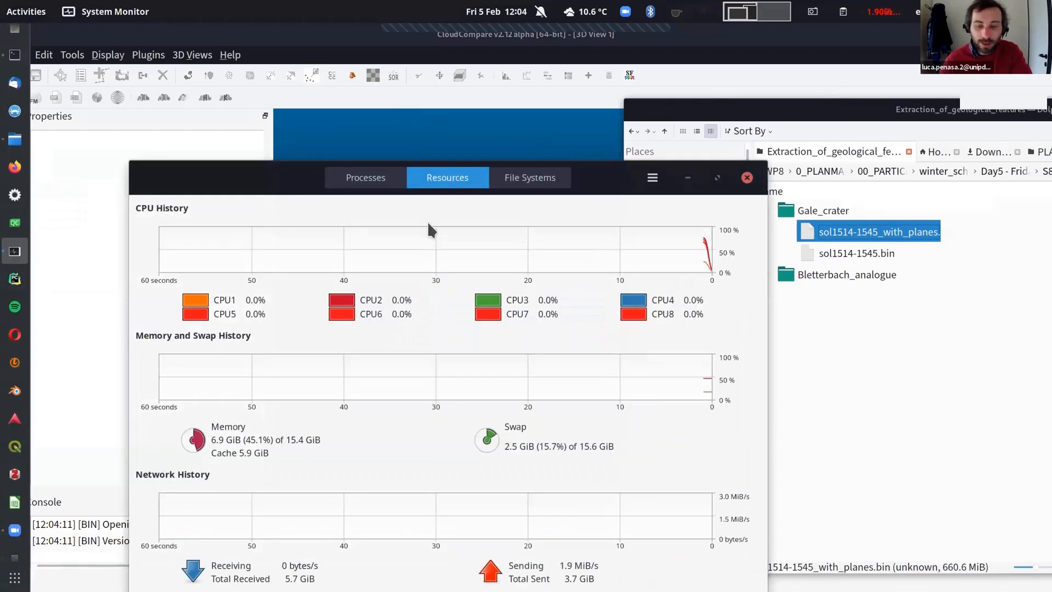
{"action": "left_click", "coordinate": [747, 178]}
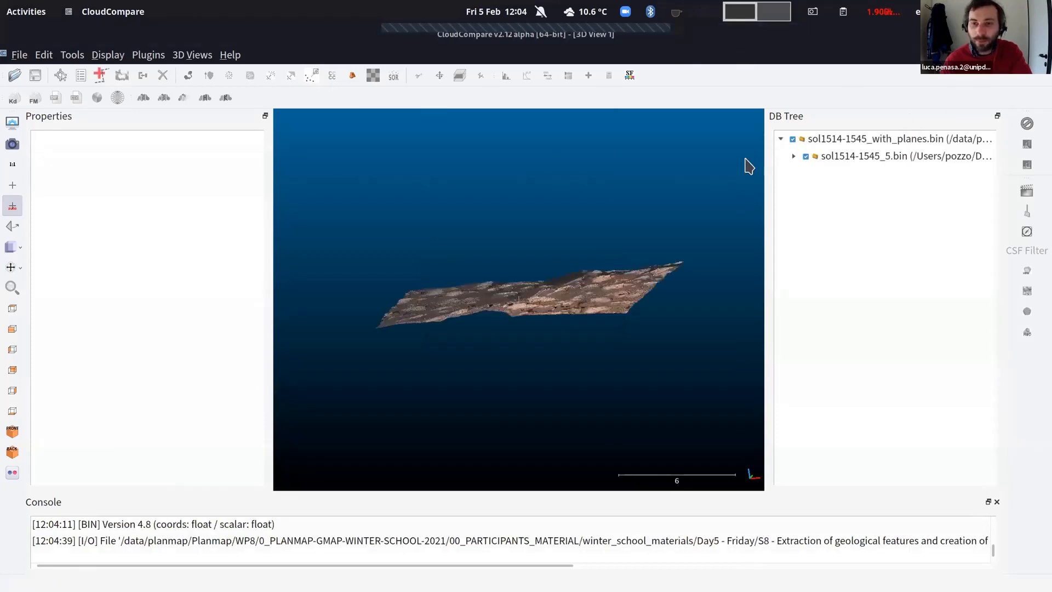
Expand the sol1514-1545_5.bin group, view the terrain from above, and briefly show and hide the sol1514-1545_crop.obj mesh
{"action": "left_click", "coordinate": [794, 157]}
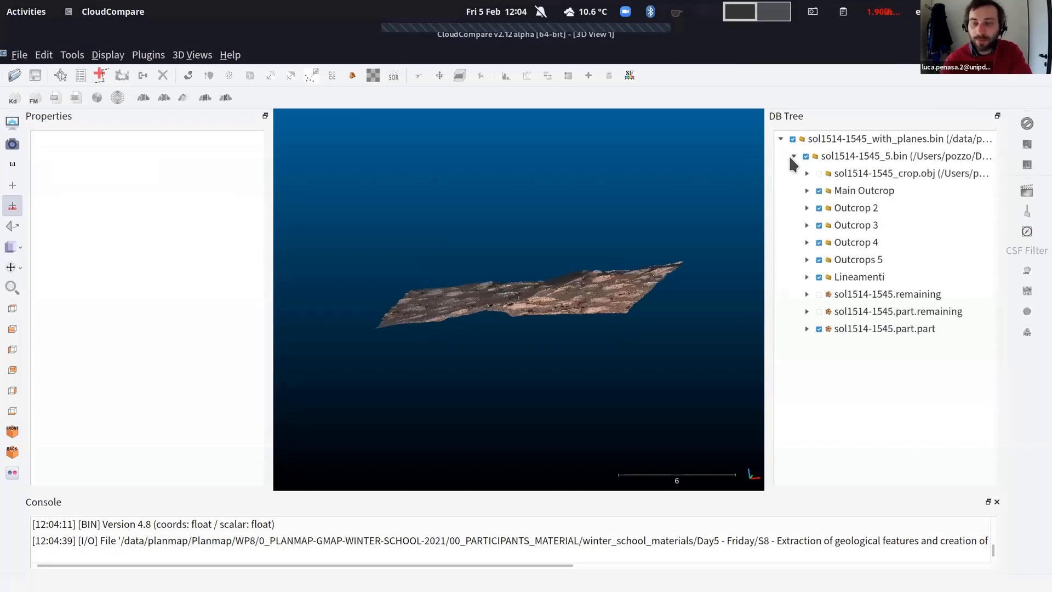
{"action": "left_click_drag", "start_coordinate": [508, 286], "coordinate": [542, 366]}
{"action": "scroll", "coordinate": [544, 365], "scroll_direction": "up", "scroll_amount": 5}
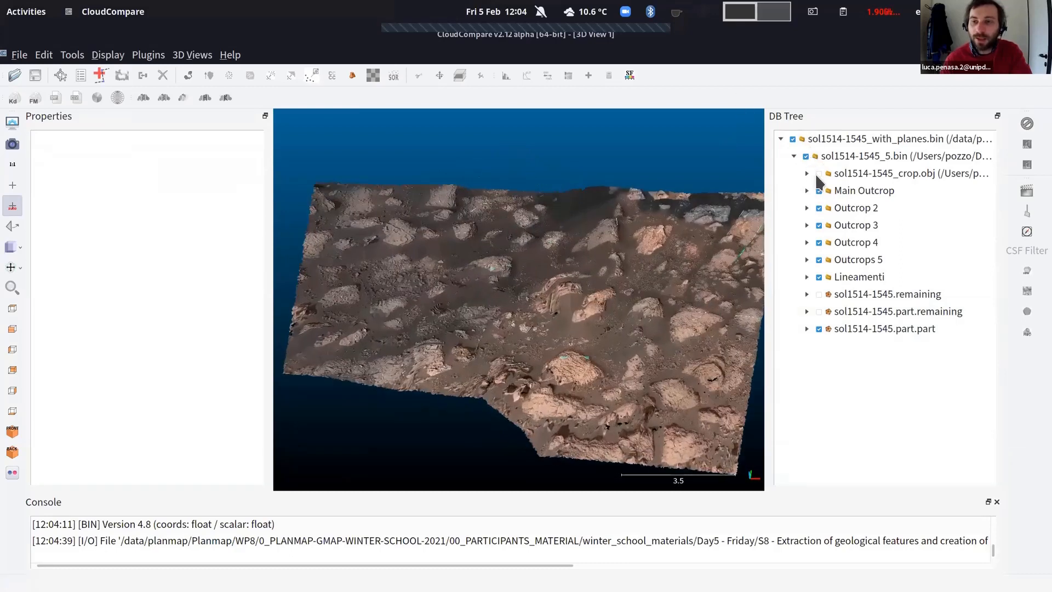
{"action": "left_click", "coordinate": [819, 175]}
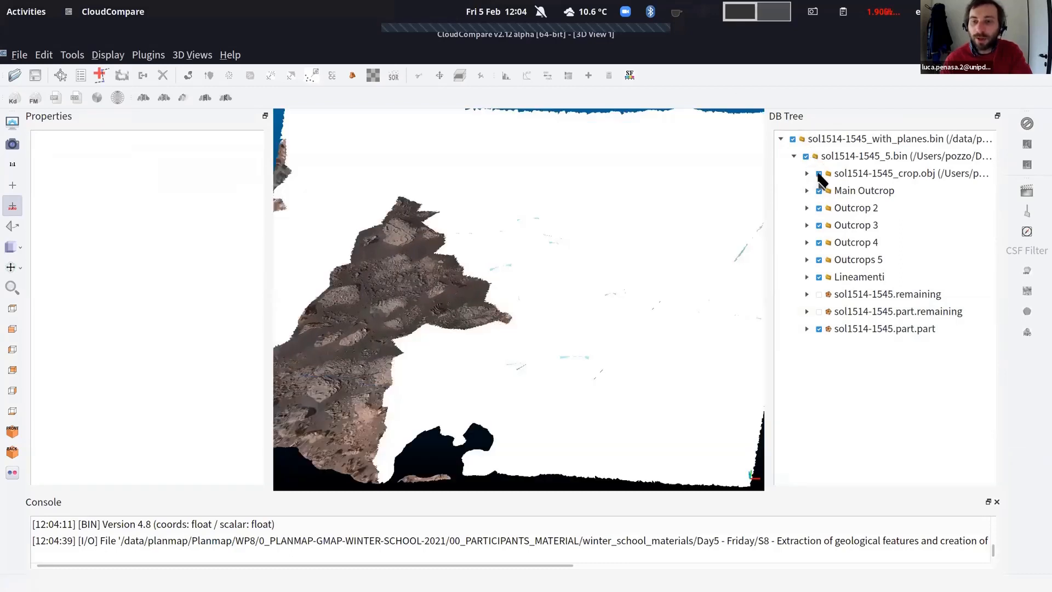
{"action": "left_click", "coordinate": [819, 175]}
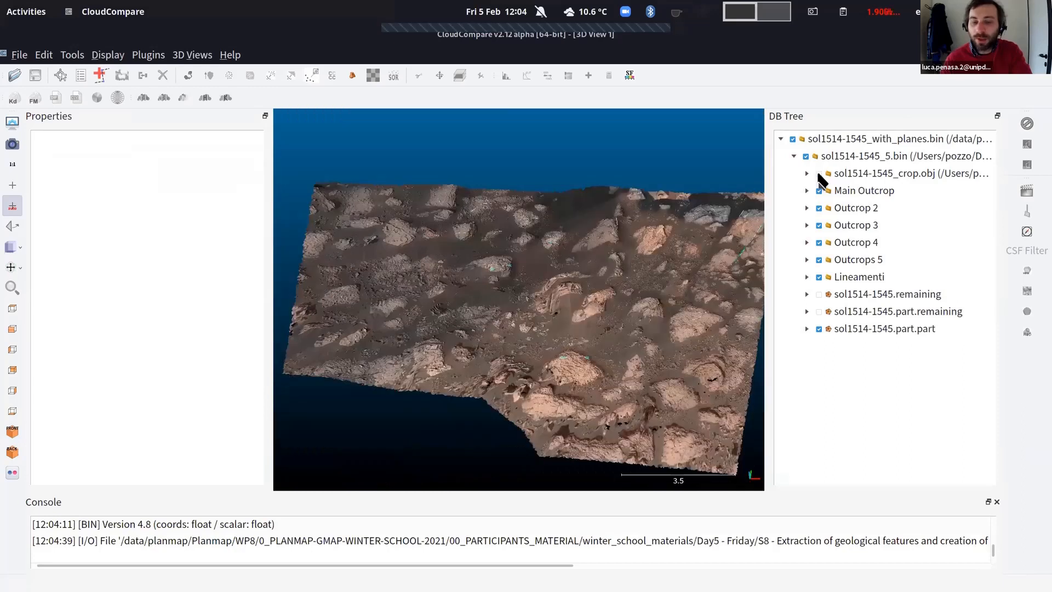
{"action": "scroll", "coordinate": [668, 223], "scroll_direction": "down", "scroll_amount": 3}
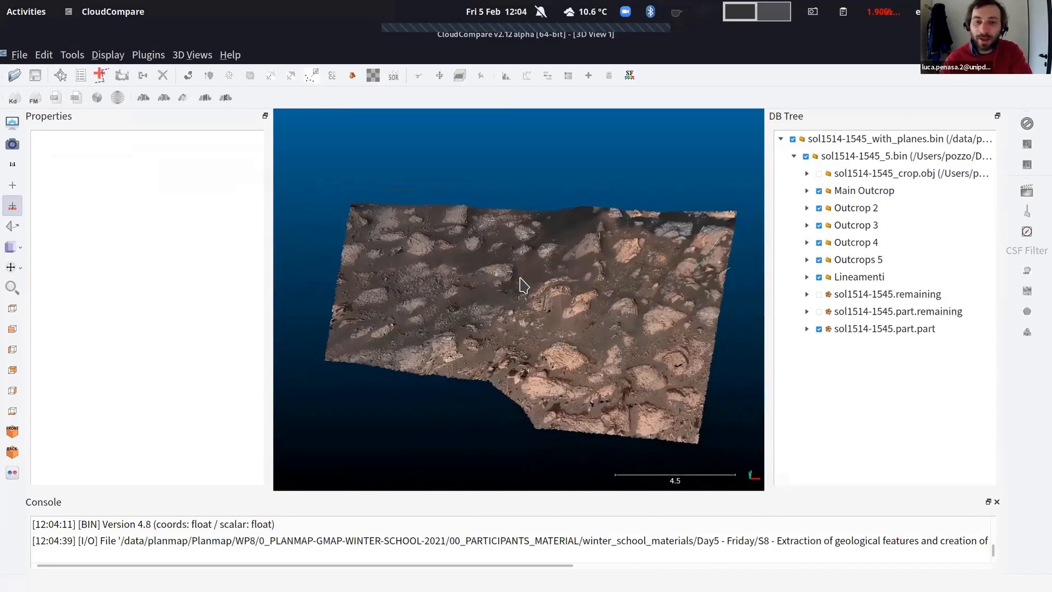
Examine the fitted planes on the individual rock outcrops of the sol1514-1545 model up close
{"action": "scroll", "coordinate": [522, 287], "scroll_direction": "up", "scroll_amount": 3}
{"action": "scroll", "coordinate": [521, 314], "scroll_direction": "up", "scroll_amount": 1}
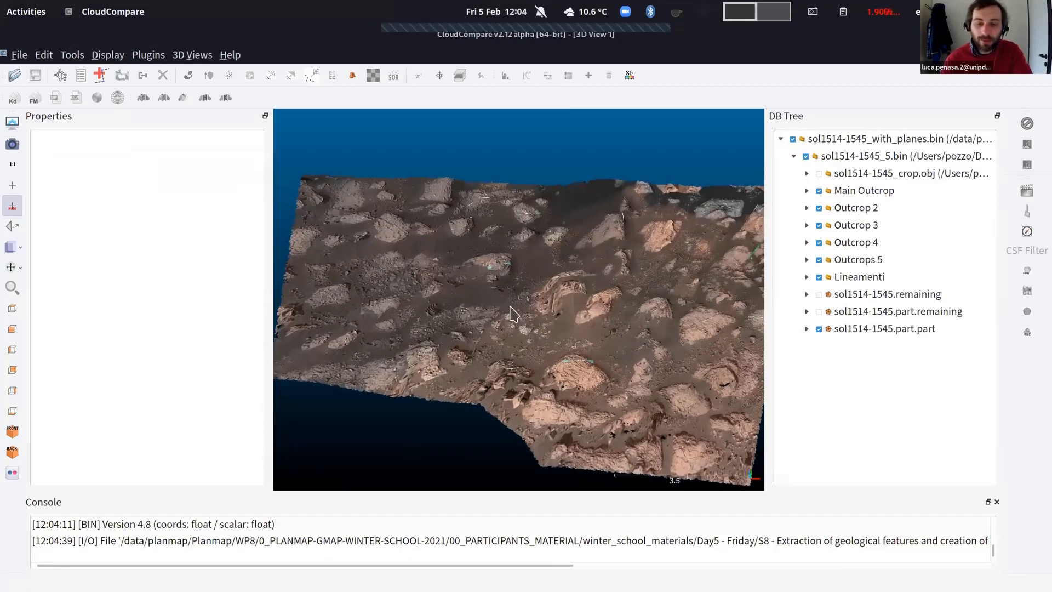
{"action": "scroll", "coordinate": [513, 314], "scroll_direction": "up", "scroll_amount": 2}
{"action": "scroll", "coordinate": [505, 310], "scroll_direction": "up", "scroll_amount": 6}
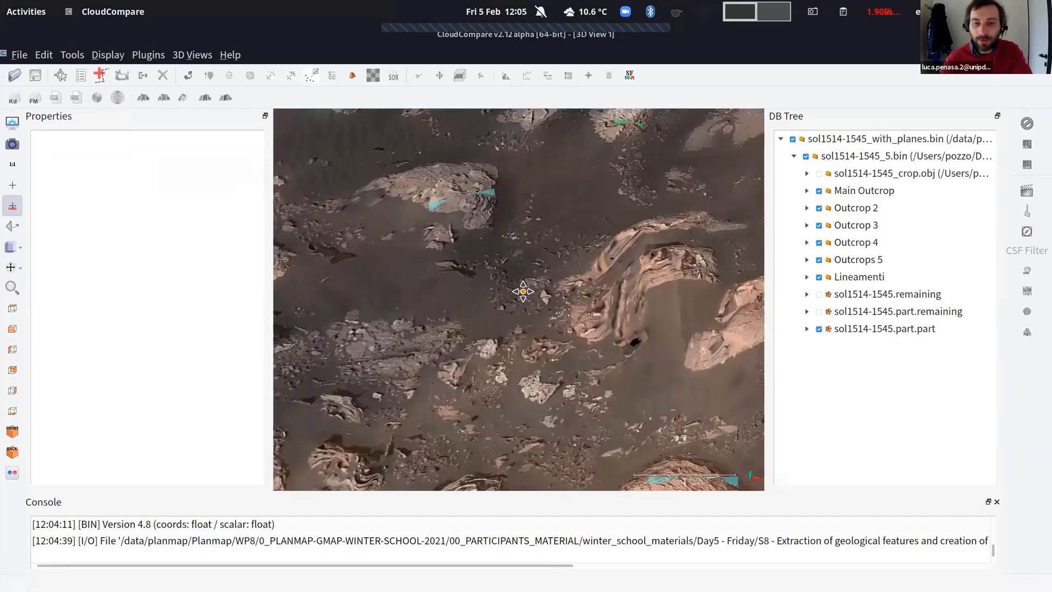
{"action": "scroll", "coordinate": [514, 187], "scroll_direction": "up", "scroll_amount": 4}
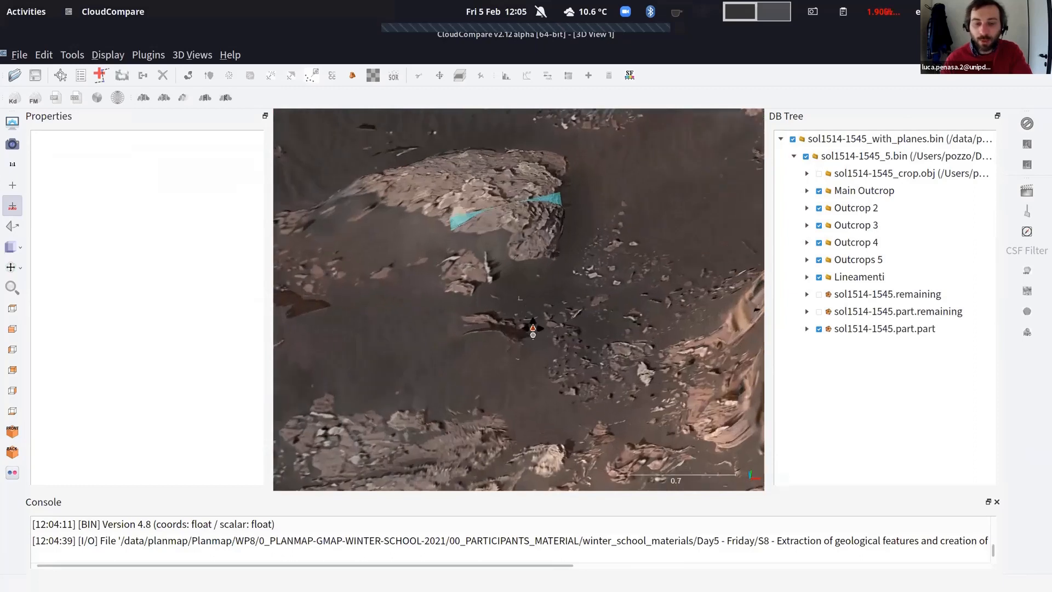
{"action": "right_click_drag", "start_coordinate": [522, 189], "coordinate": [548, 335]}
{"action": "scroll", "coordinate": [548, 341], "scroll_direction": "up", "scroll_amount": 5}
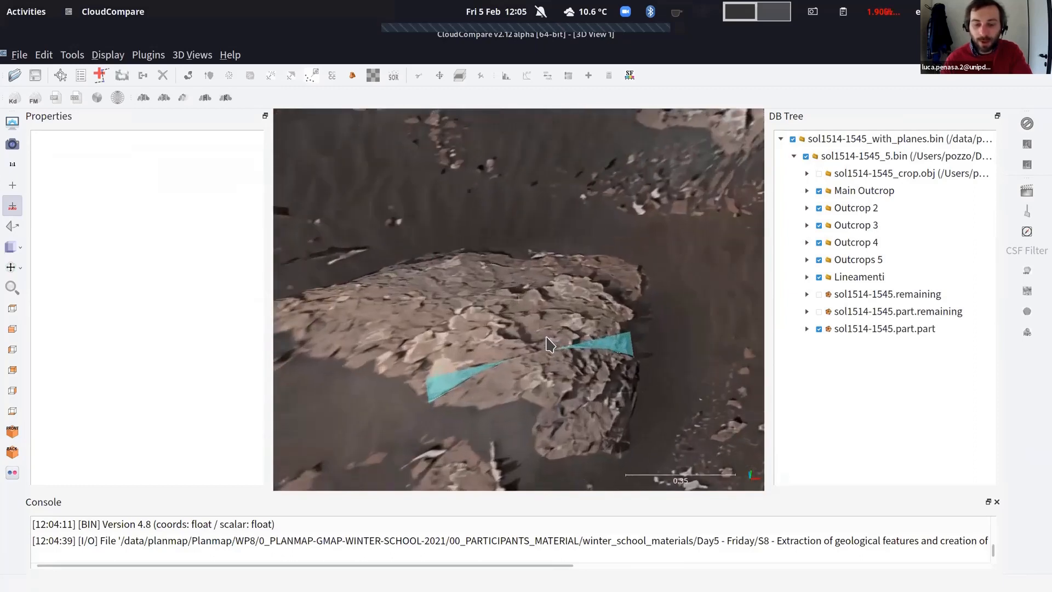
{"action": "scroll", "coordinate": [552, 342], "scroll_direction": "down", "scroll_amount": 6}
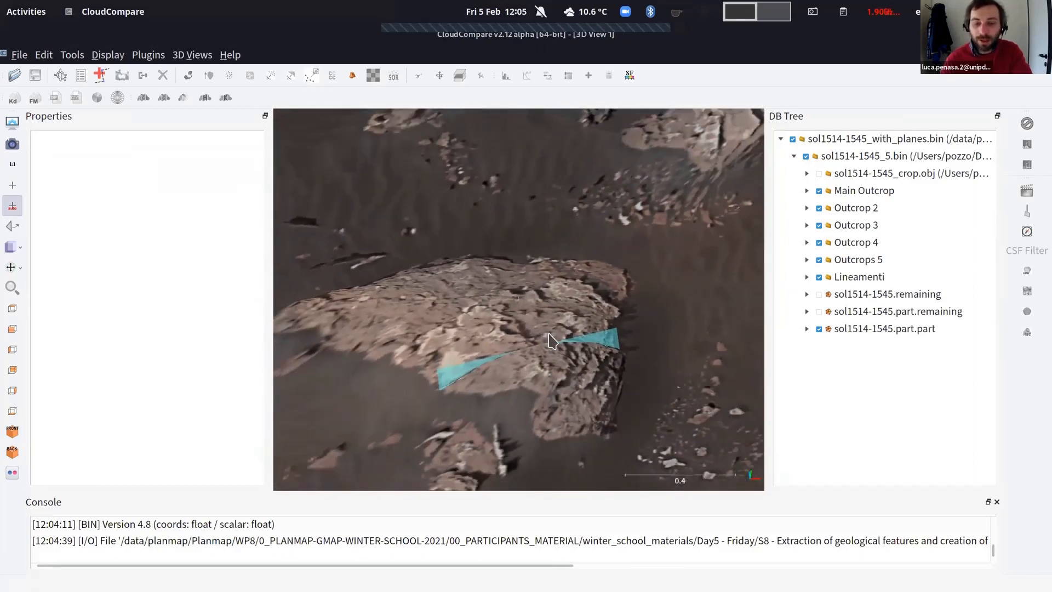
{"action": "right_click_drag", "start_coordinate": [579, 243], "coordinate": [496, 151]}
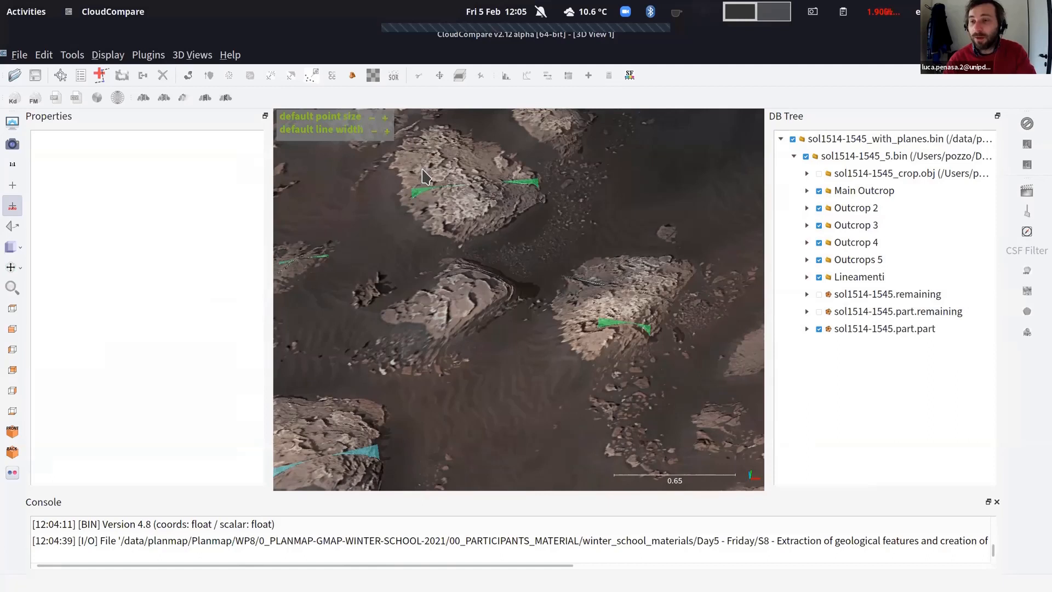
Switch to Firefox, open the Visible Geology stereonet past its controls notice, and add a plane of about 102/58
{"action": "mouse_move", "coordinate": [5, 184]}
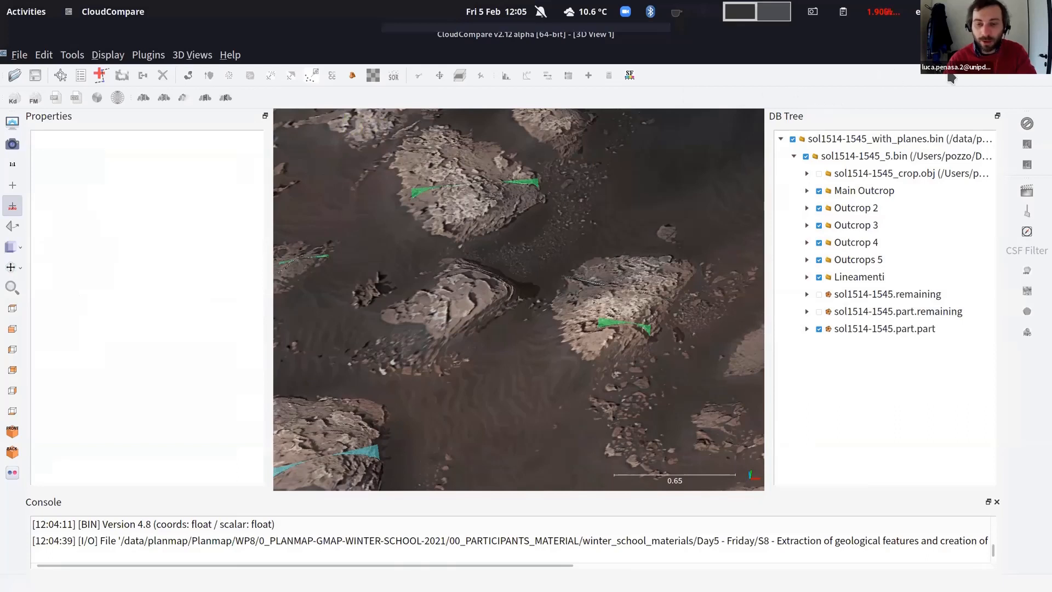
{"action": "key", "text": "alt+Tab"}
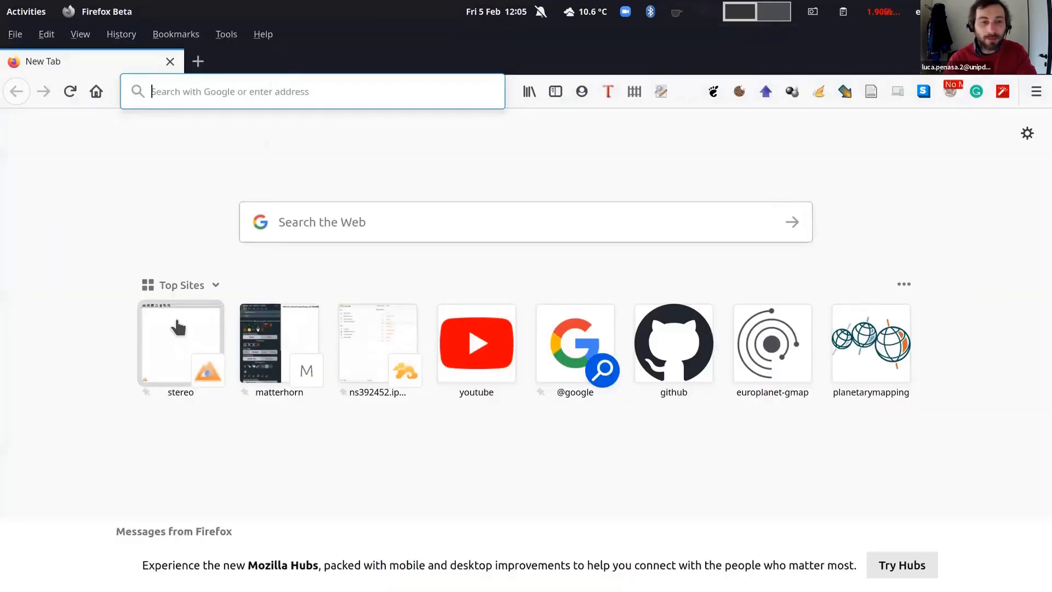
{"action": "left_click", "coordinate": [178, 329]}
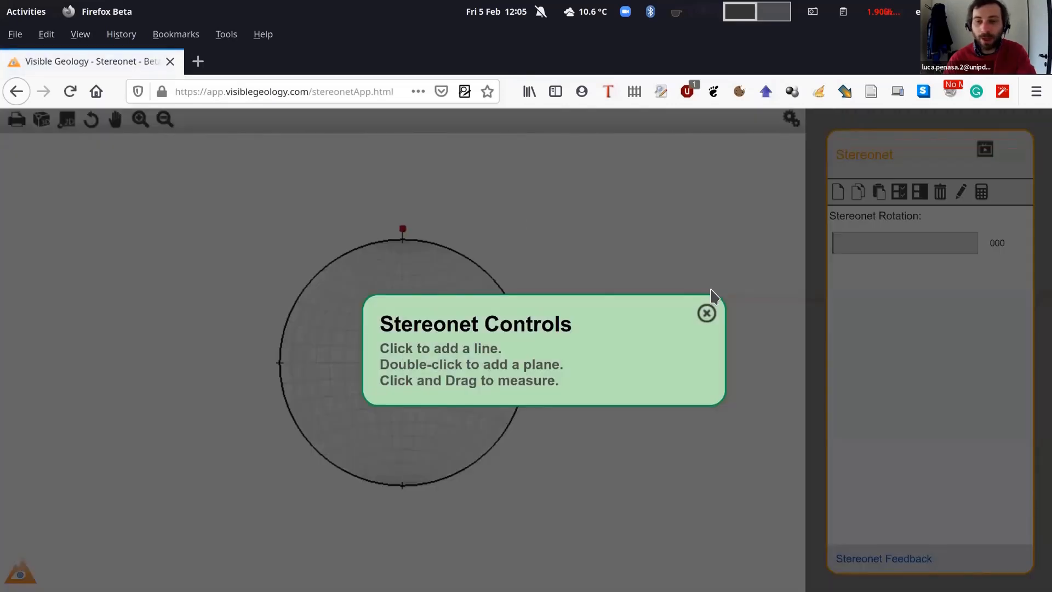
{"action": "left_click", "coordinate": [709, 315]}
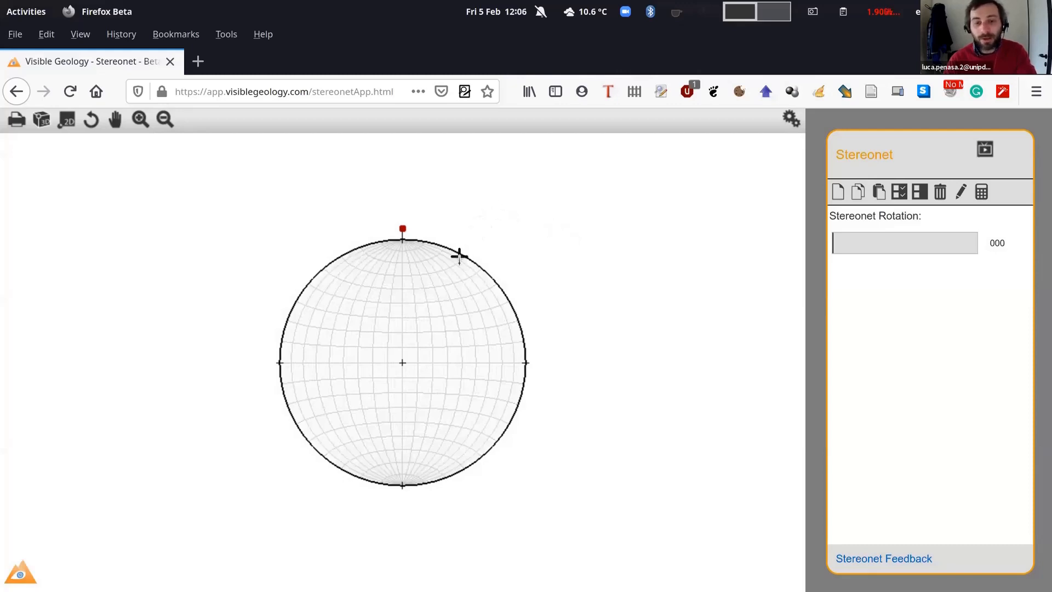
{"action": "left_click", "coordinate": [420, 279]}
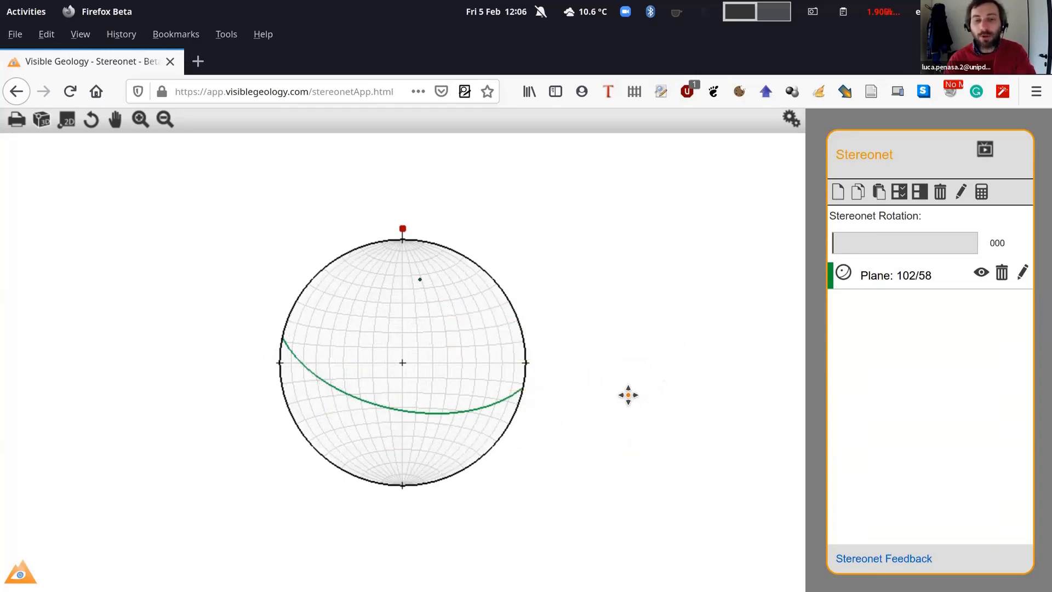
Examine the plotted plane and its pole in the 3D stereonet hemisphere from several sides, comparing them with the 2D projection
{"action": "left_click_drag", "start_coordinate": [628, 395], "coordinate": [609, 320]}
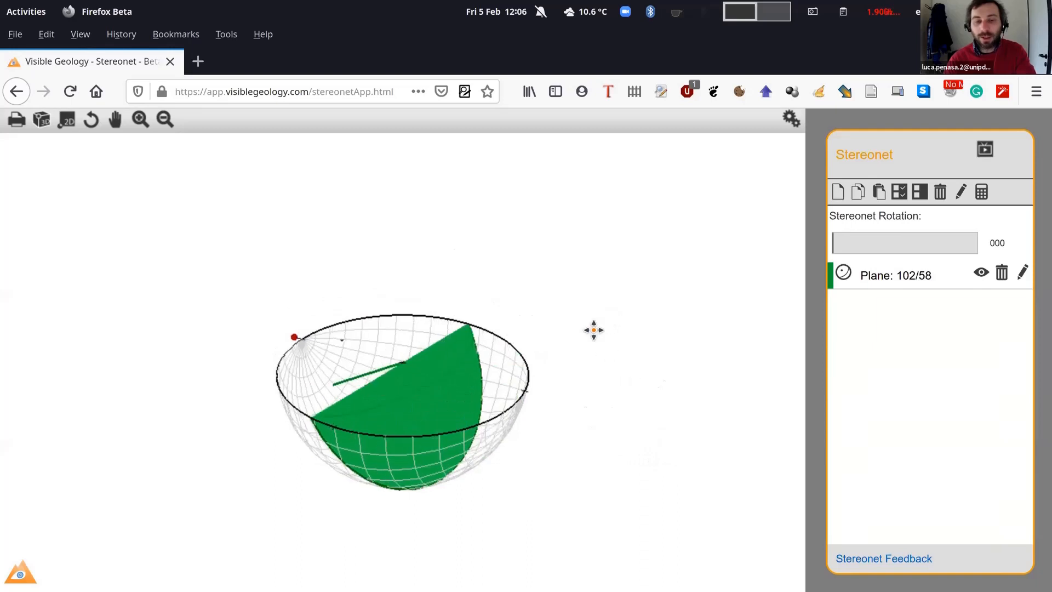
{"action": "scroll", "coordinate": [441, 362], "scroll_direction": "down", "scroll_amount": 1}
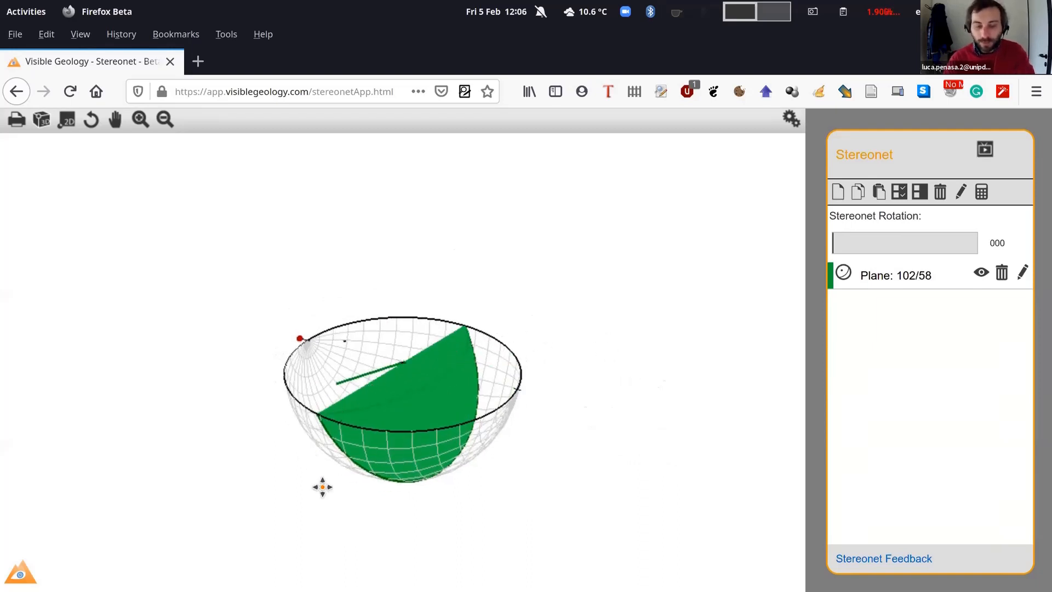
{"action": "left_click_drag", "start_coordinate": [392, 512], "coordinate": [384, 376]}
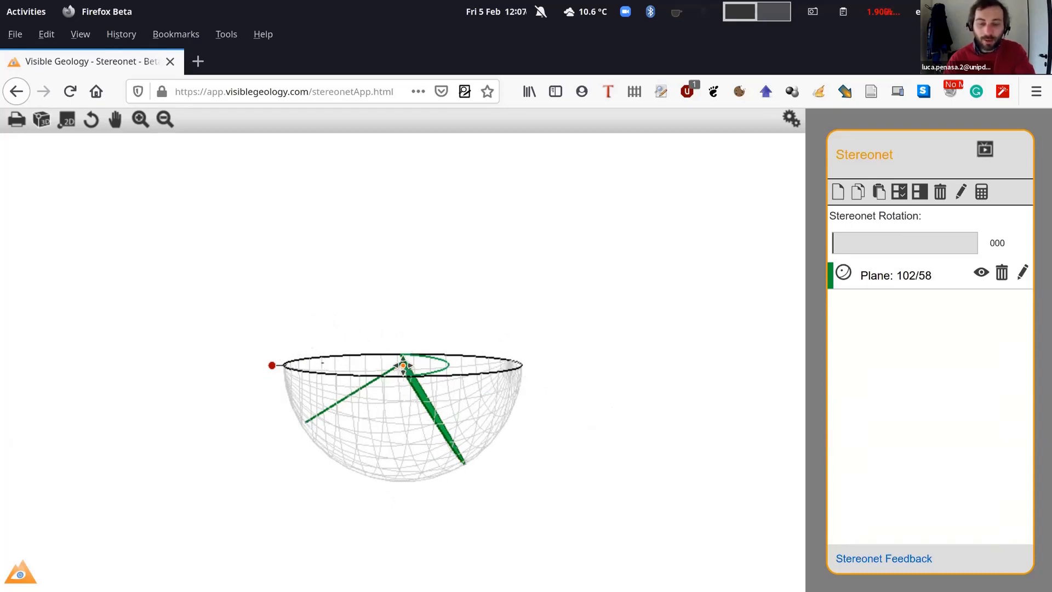
{"action": "left_click_drag", "start_coordinate": [406, 361], "coordinate": [354, 383]}
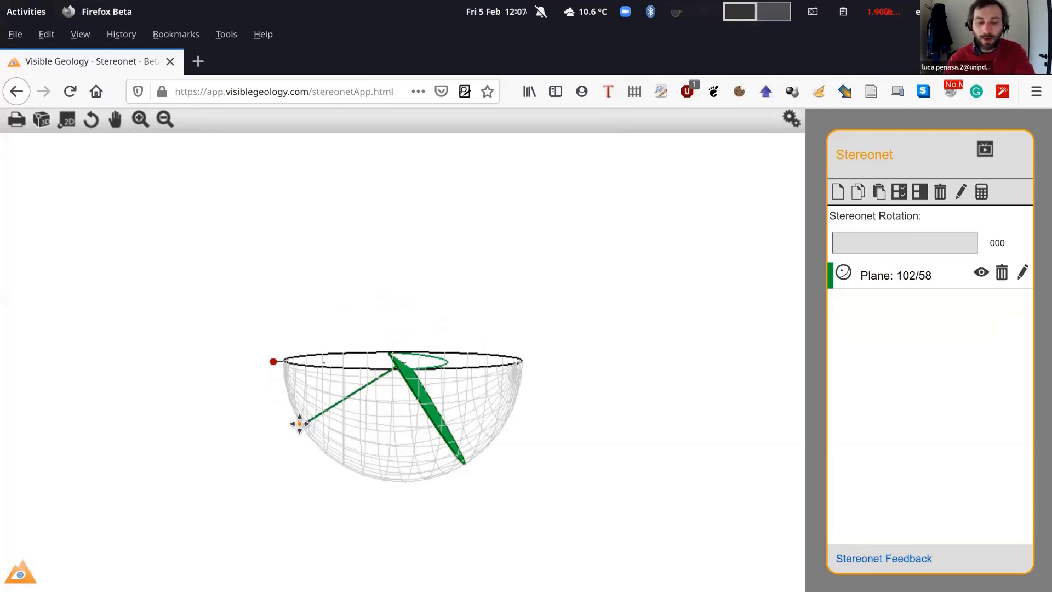
{"action": "left_click_drag", "start_coordinate": [299, 424], "coordinate": [478, 288]}
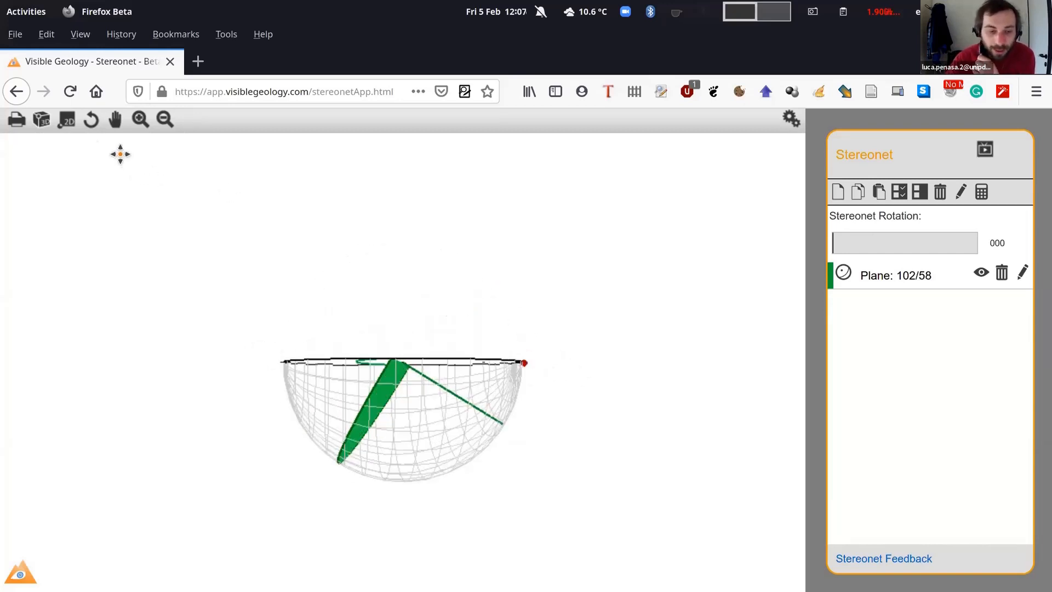
{"action": "left_click", "coordinate": [68, 126]}
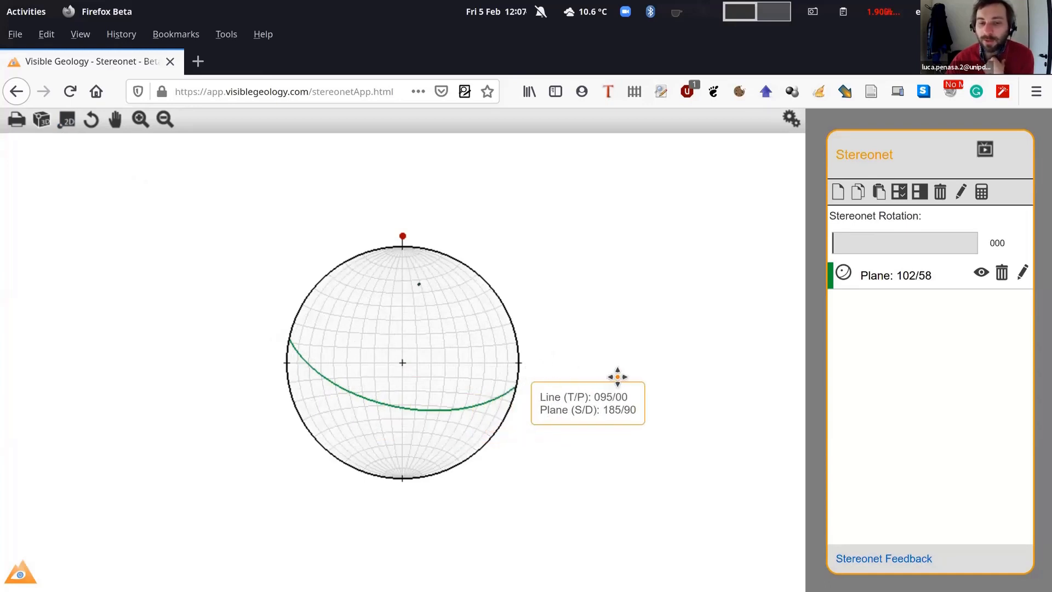
{"action": "left_click_drag", "start_coordinate": [615, 376], "coordinate": [417, 344]}
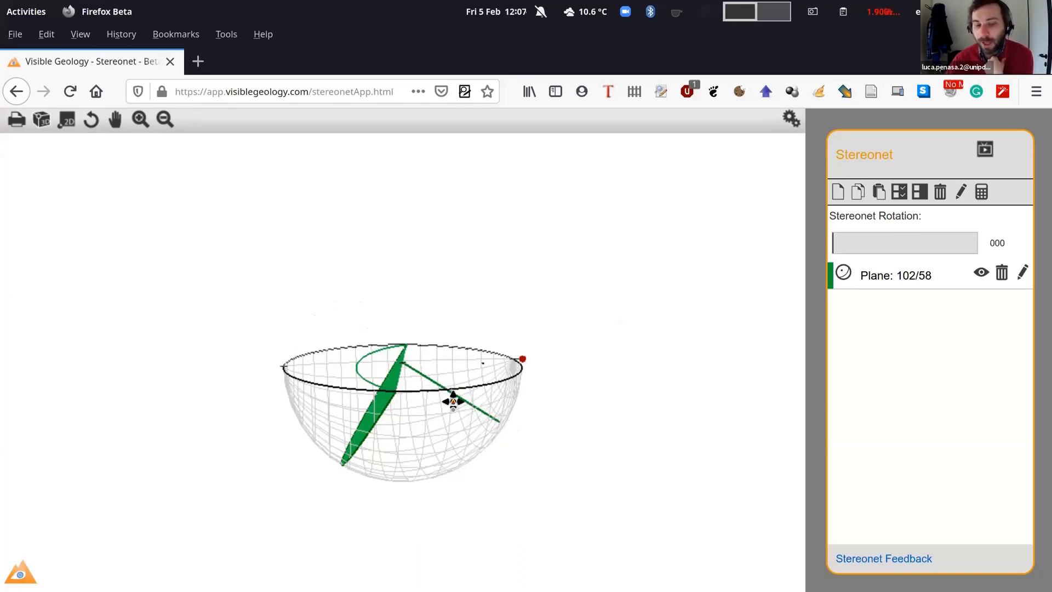
{"action": "left_click_drag", "start_coordinate": [498, 407], "coordinate": [524, 470]}
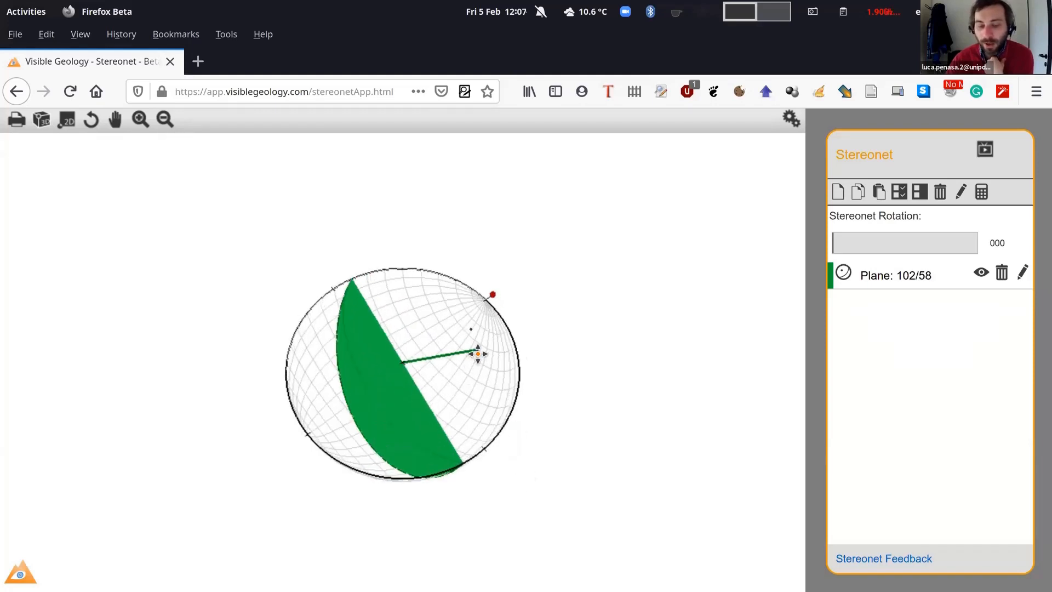
{"action": "left_click_drag", "start_coordinate": [538, 420], "coordinate": [171, 181]}
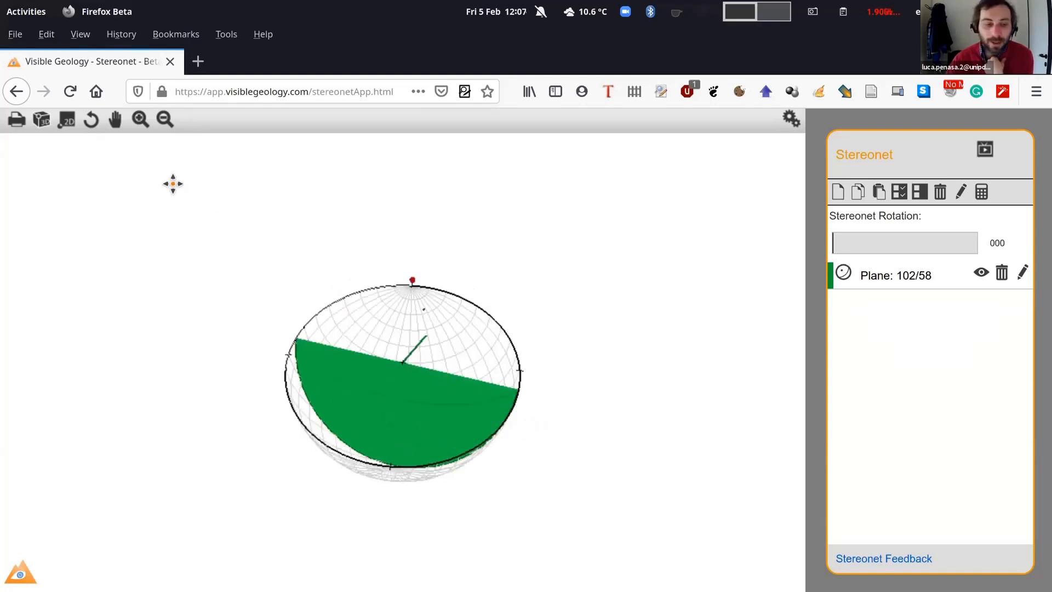
{"action": "left_click_drag", "start_coordinate": [274, 242], "coordinate": [277, 270]}
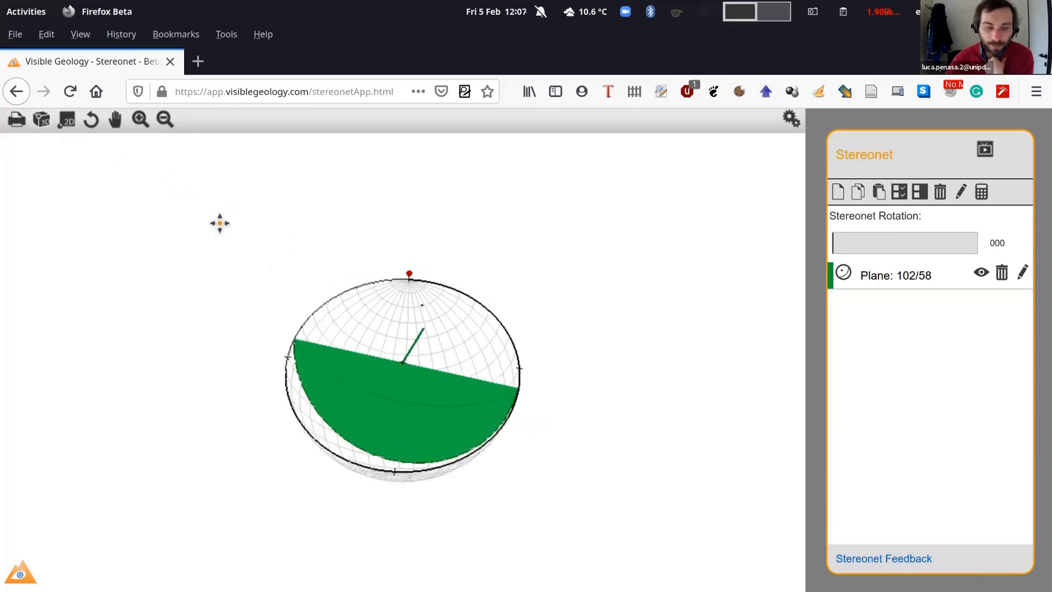
{"action": "left_click", "coordinate": [66, 124]}
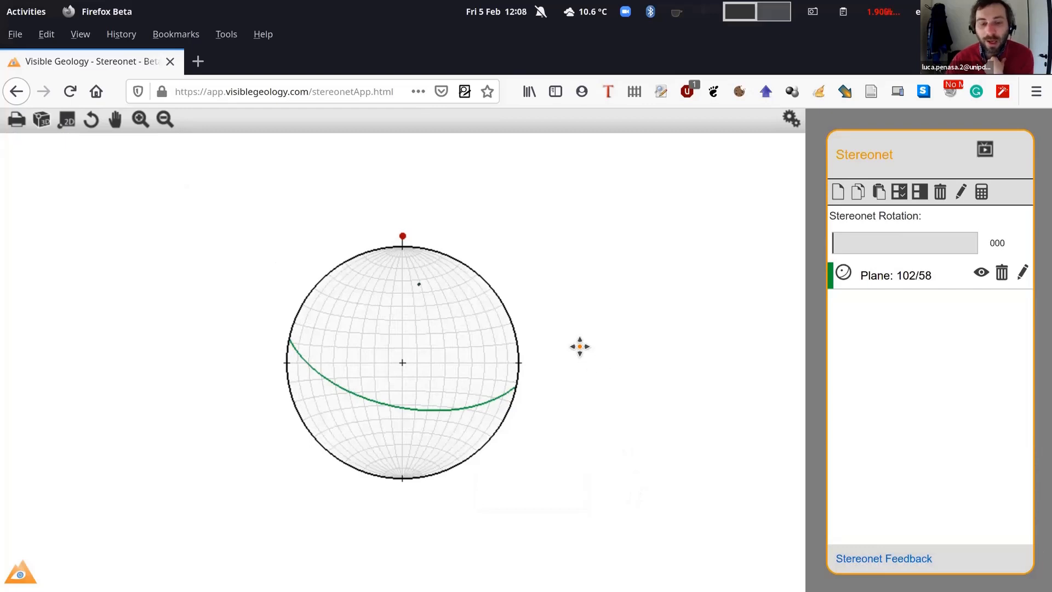
{"action": "mouse_move", "coordinate": [1, 164]}
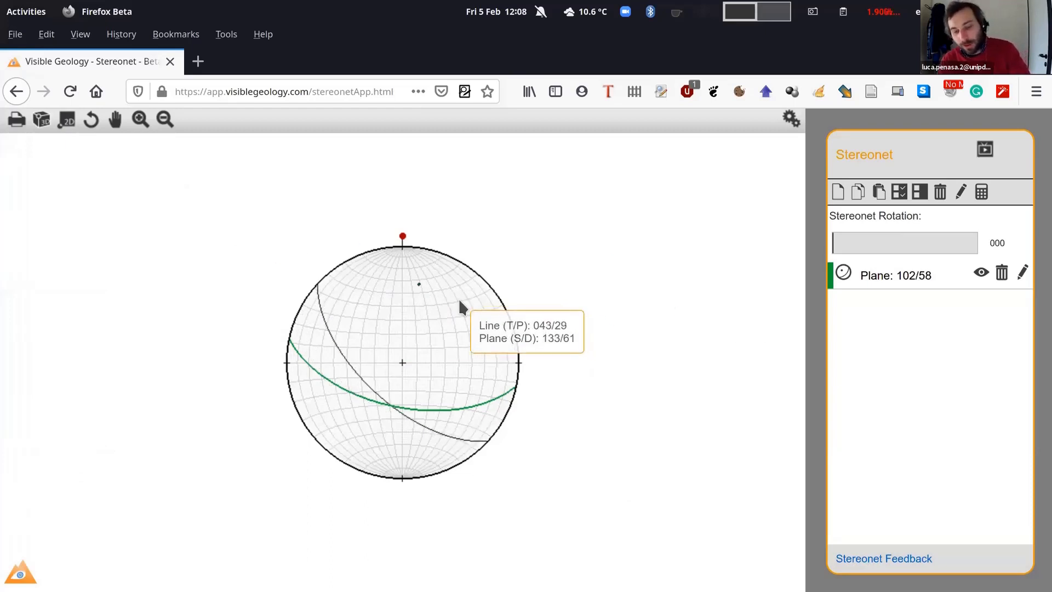
Switch back to CloudCompare, view the outcrops from farther away, and start the Compass plugin with nothing selected
{"action": "key", "text": "alt+Tab"}
{"action": "key", "text": "alt+Tab"}
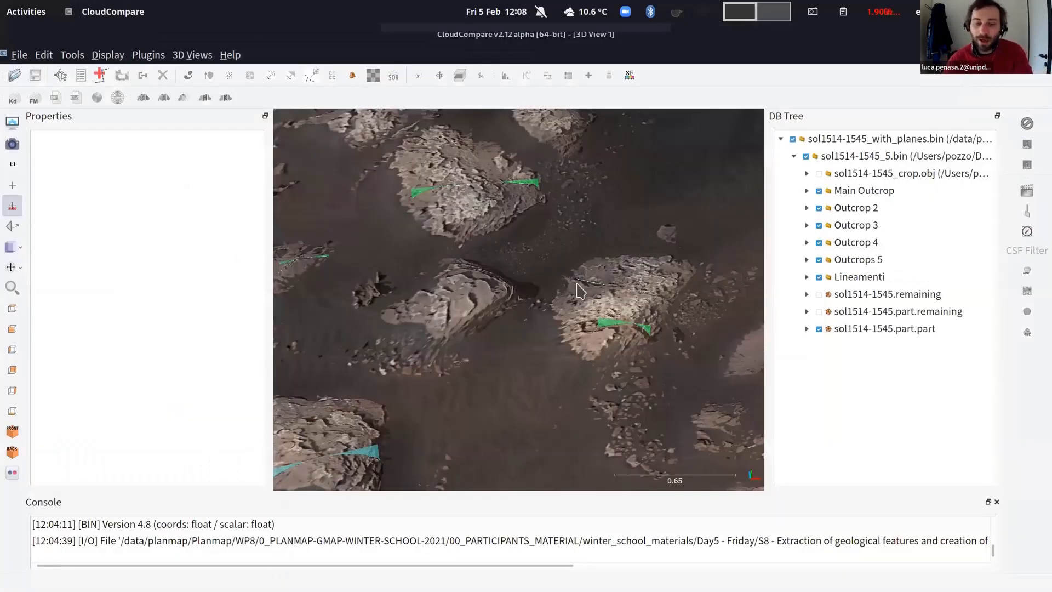
{"action": "scroll", "coordinate": [564, 294], "scroll_direction": "down", "scroll_amount": 4}
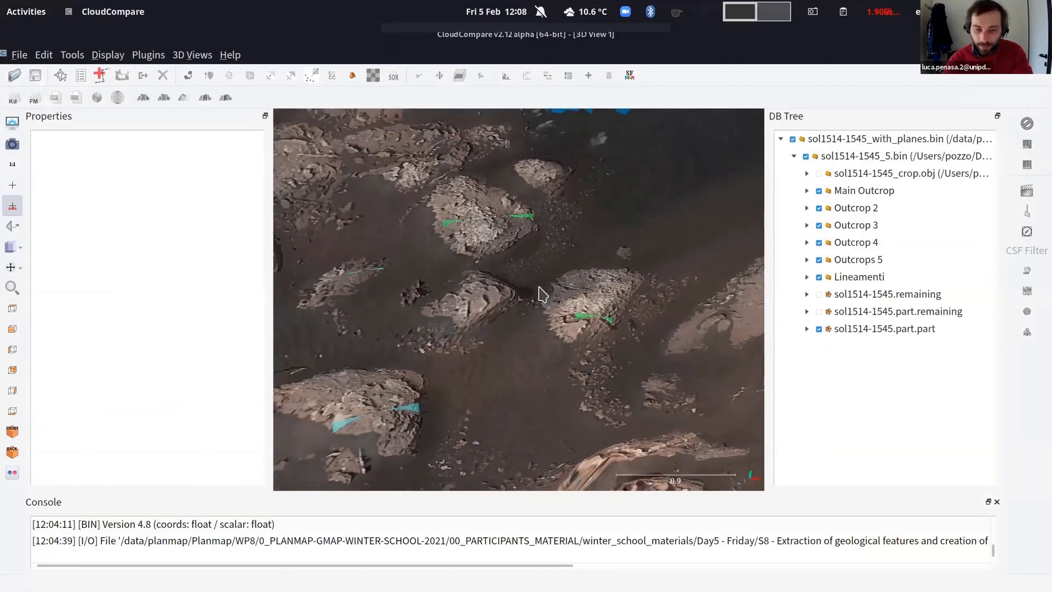
{"action": "scroll", "coordinate": [542, 285], "scroll_direction": "down", "scroll_amount": 4}
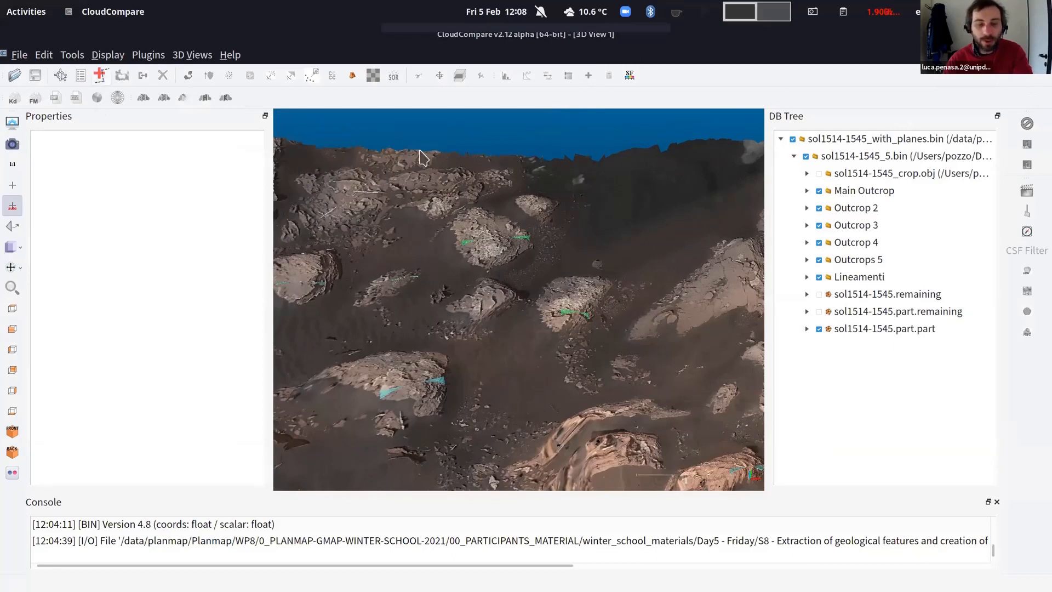
{"action": "left_click", "coordinate": [866, 146]}
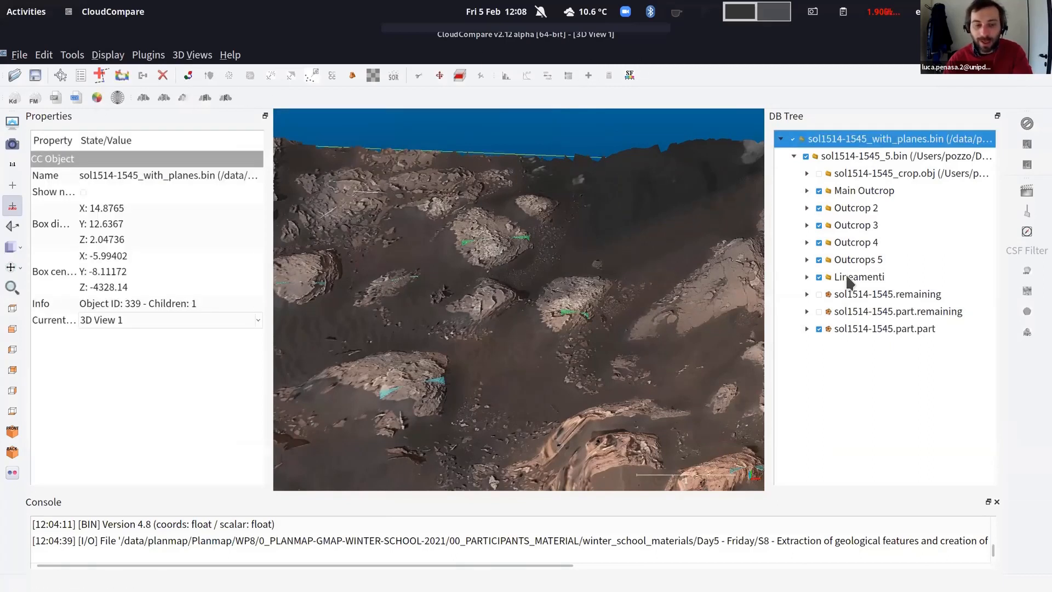
{"action": "left_click", "coordinate": [864, 379]}
{"action": "left_click", "coordinate": [147, 56]}
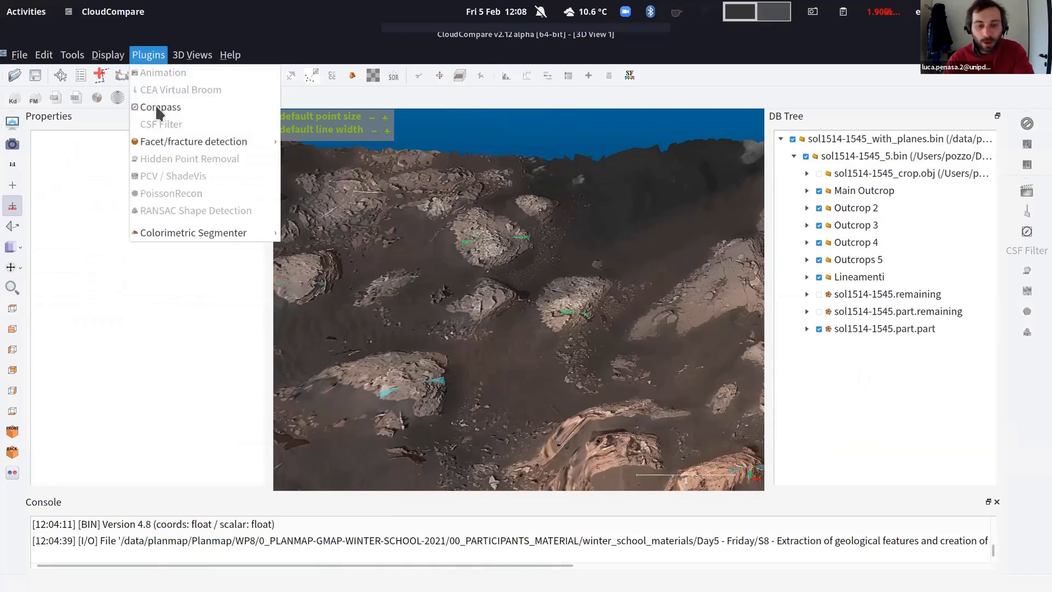
{"action": "left_click", "coordinate": [147, 56]}
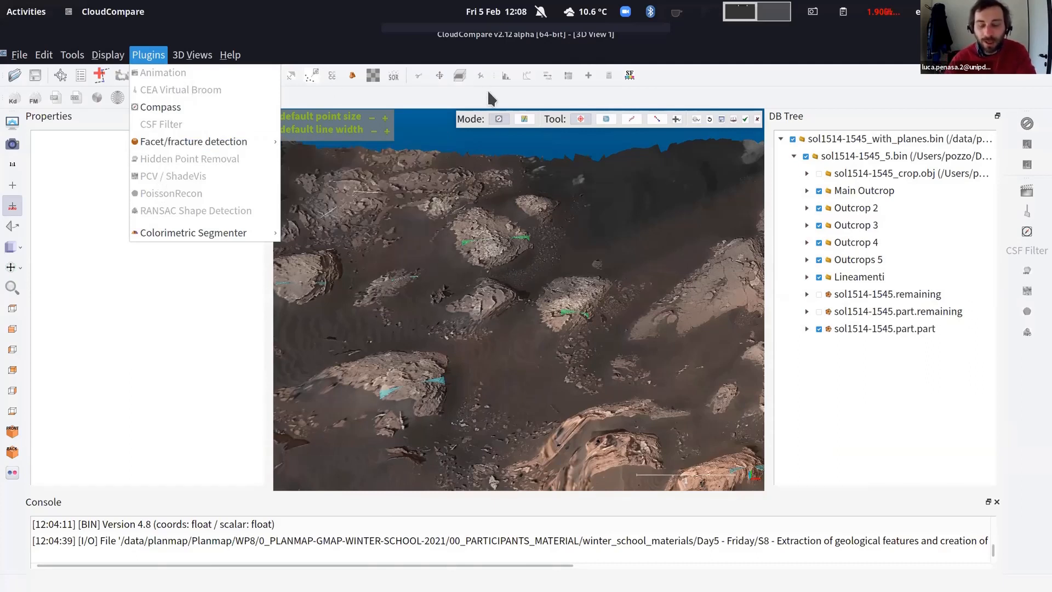
{"action": "left_click", "coordinate": [461, 120]}
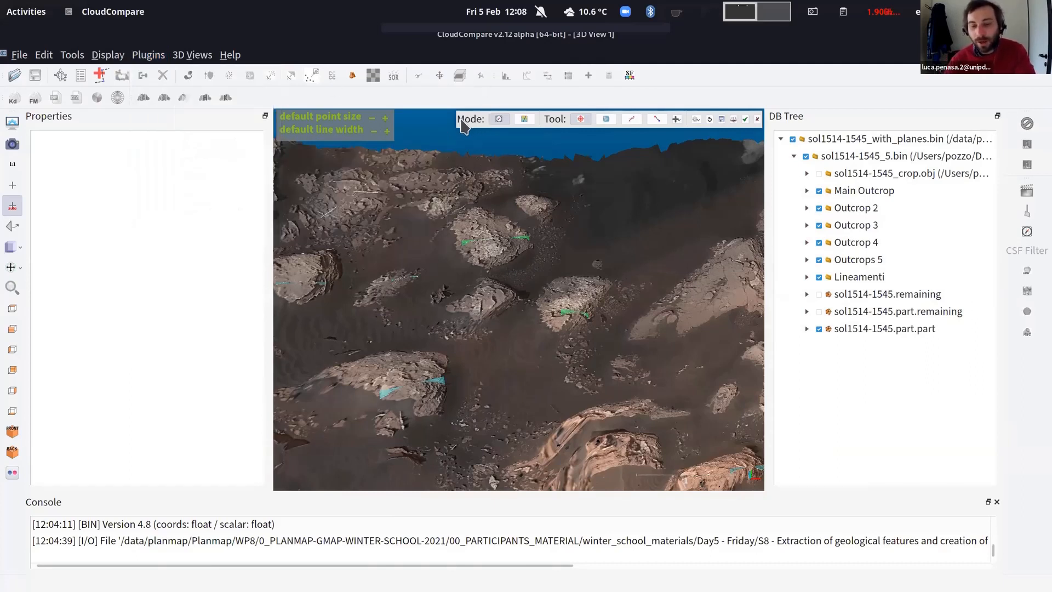
Export the Compass measurements in CSV format to the home folder under the file name myplanes
{"action": "left_click", "coordinate": [722, 121]}
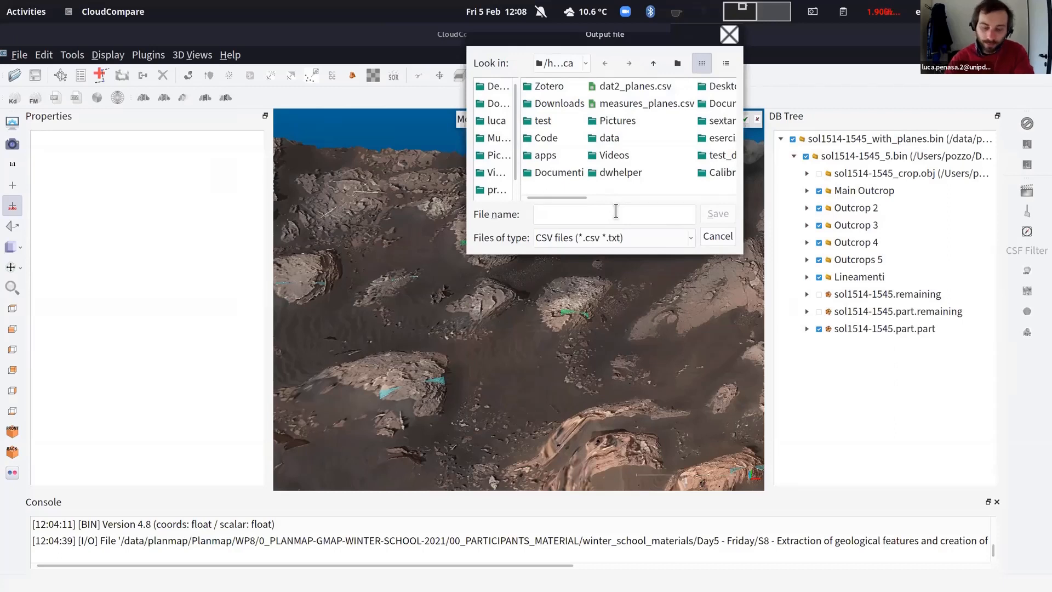
{"action": "type", "text": "mypla"}
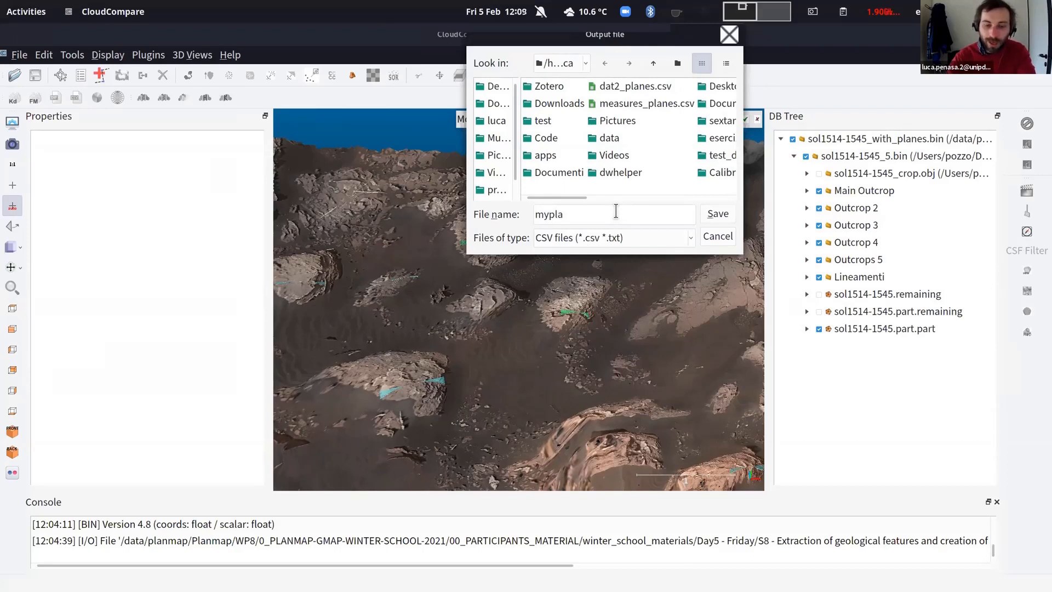
{"action": "type", "text": "nes"}
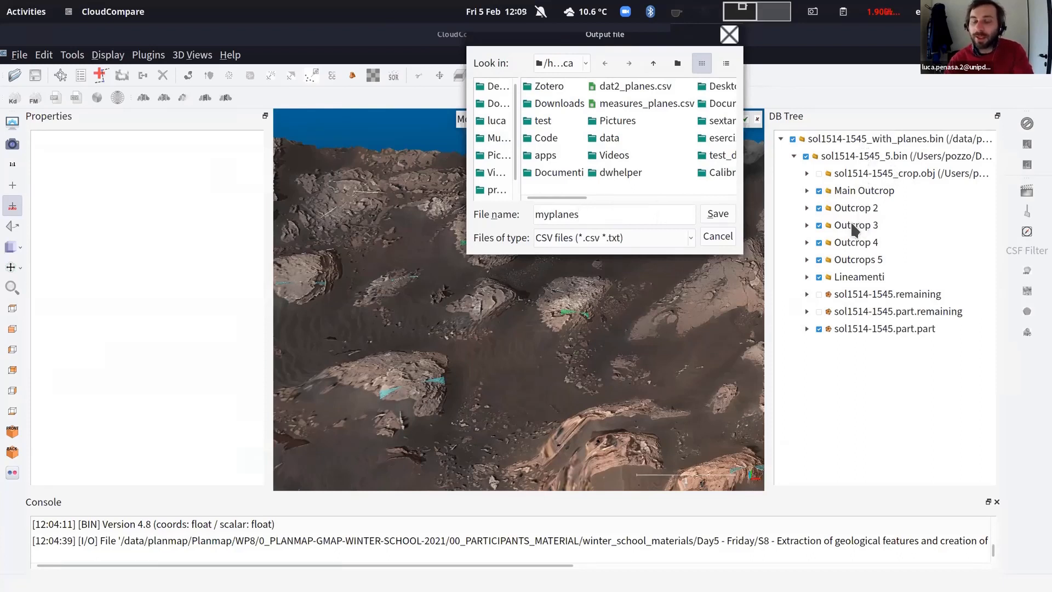
{"action": "left_click", "coordinate": [717, 214]}
Switch to the Dolphin file manager and find the exported planes file in the home folder
{"action": "mouse_move", "coordinate": [3, 92]}
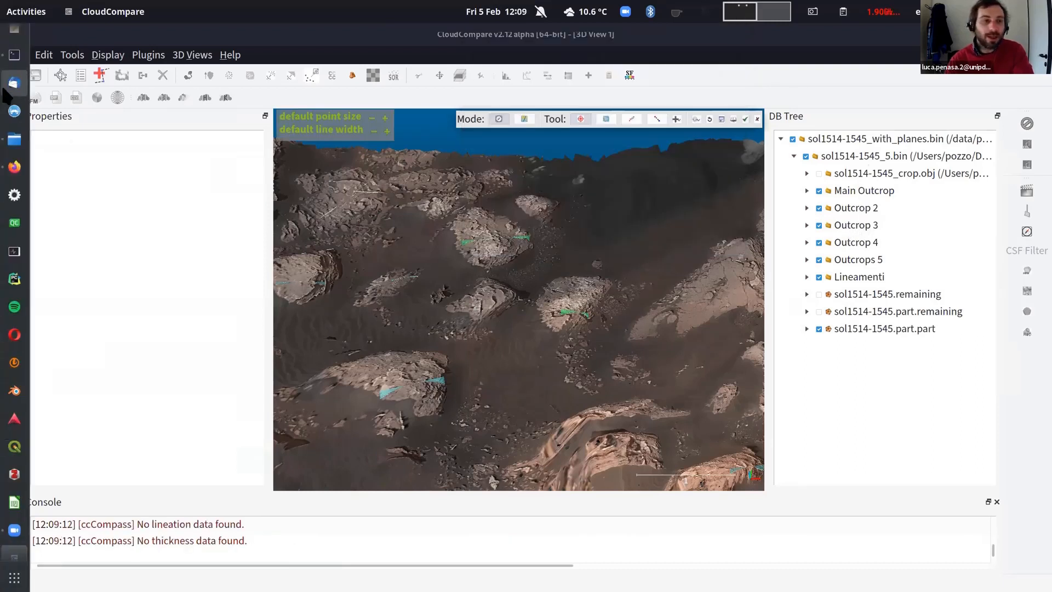
{"action": "left_click", "coordinate": [14, 144]}
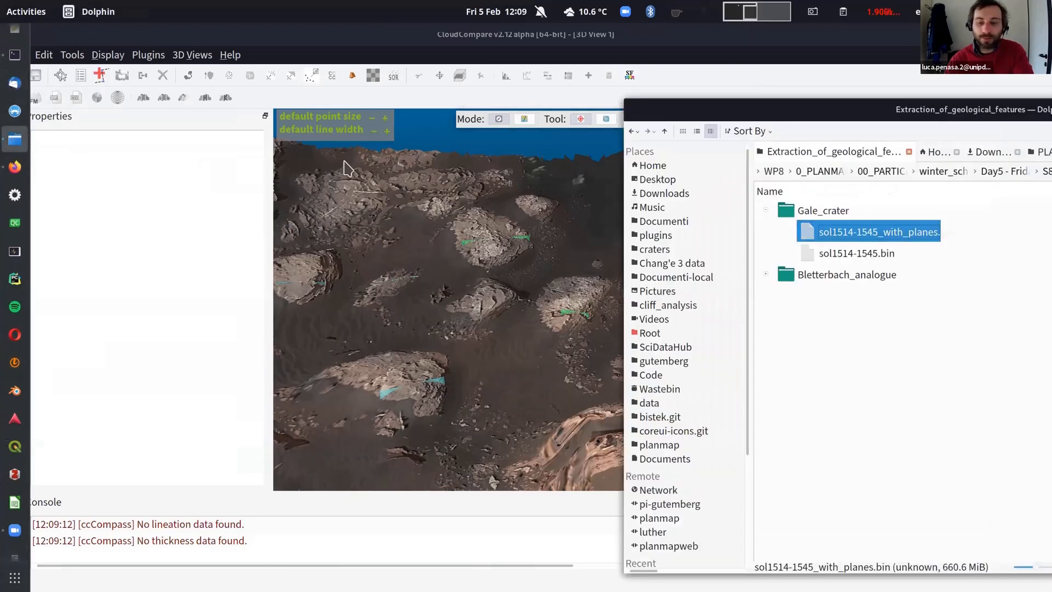
{"action": "left_click_drag", "start_coordinate": [635, 112], "coordinate": [164, 59]}
{"action": "key", "text": "ctrl+Tab"}
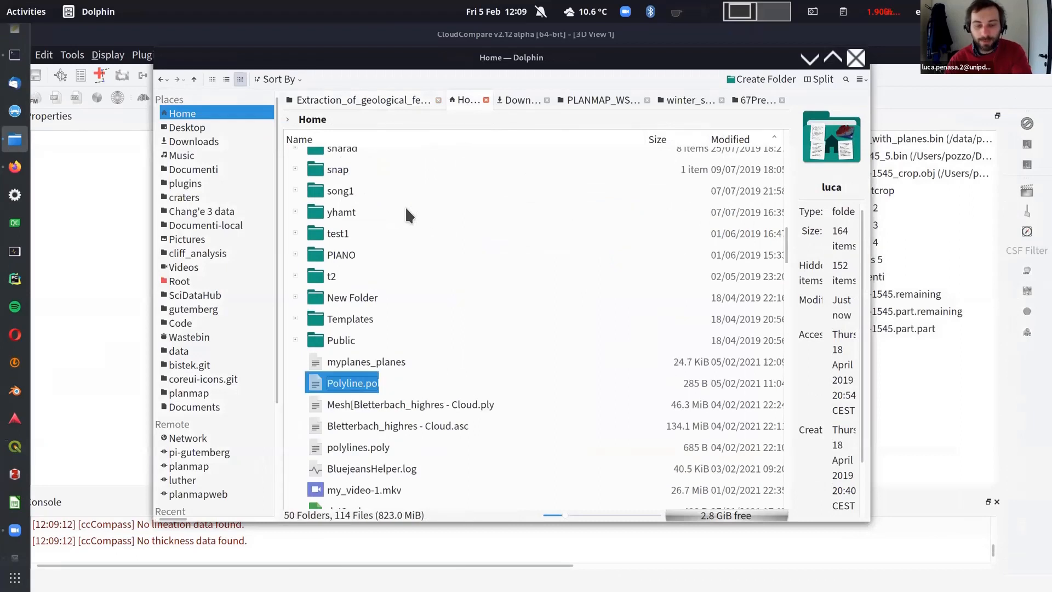
{"action": "scroll", "coordinate": [373, 285], "scroll_direction": "down", "scroll_amount": 4}
{"action": "scroll", "coordinate": [370, 279], "scroll_direction": "up", "scroll_amount": 5}
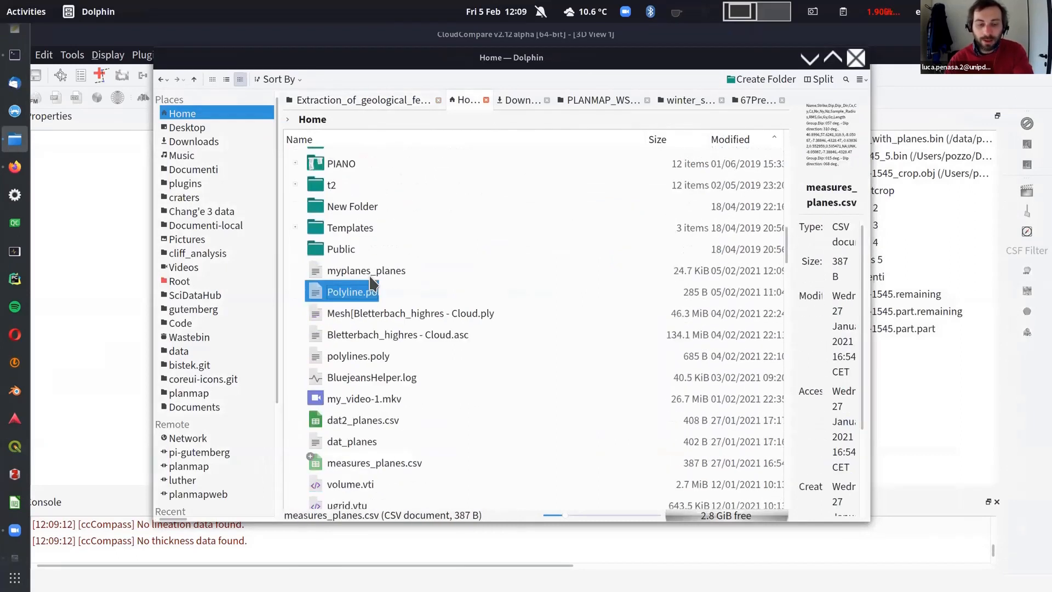
Rename the exported planes file to myplanes_planes.csv
{"action": "left_click", "coordinate": [351, 365]}
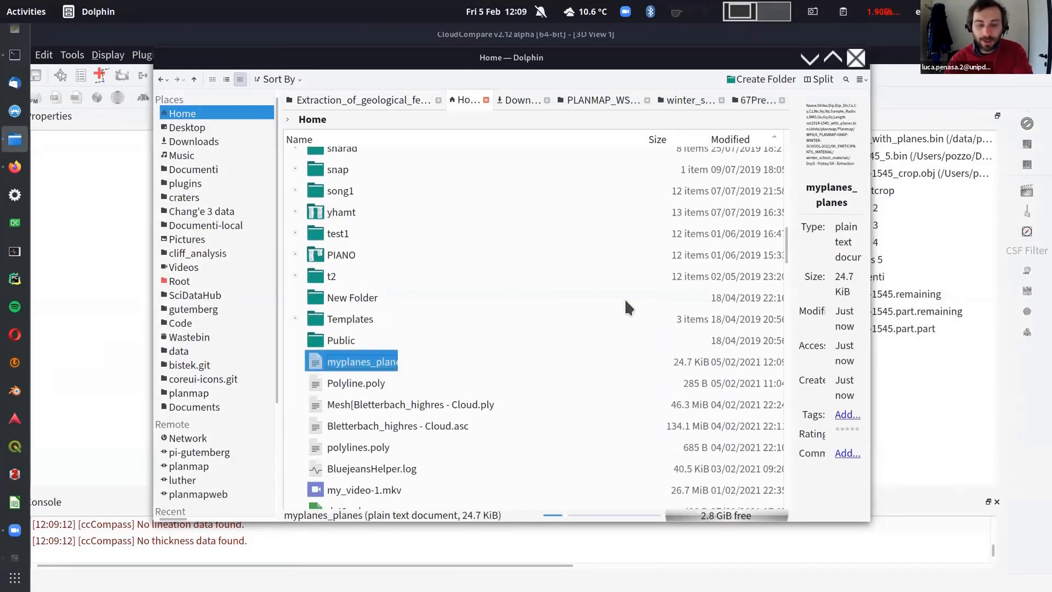
{"action": "key", "text": "F2"}
{"action": "key", "text": "End"}
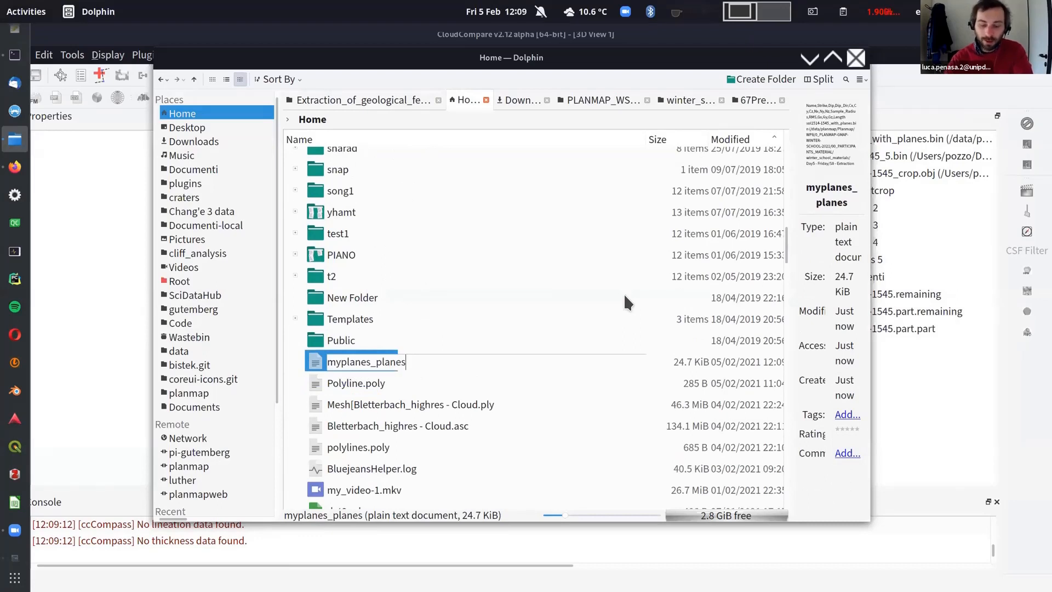
{"action": "type", "text": ".csv"}
{"action": "key", "text": "Return"}
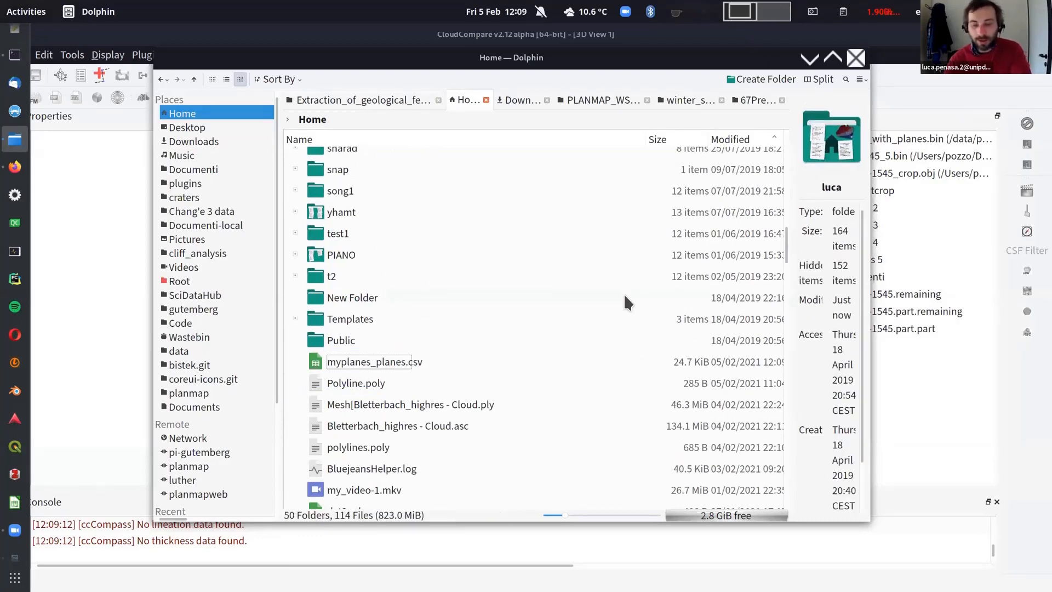
Open myplanes_planes.csv in Kate, examine the exported columns and rows, and close the editor
{"action": "left_click", "coordinate": [374, 363]}
{"action": "key", "text": "ctrl+x"}
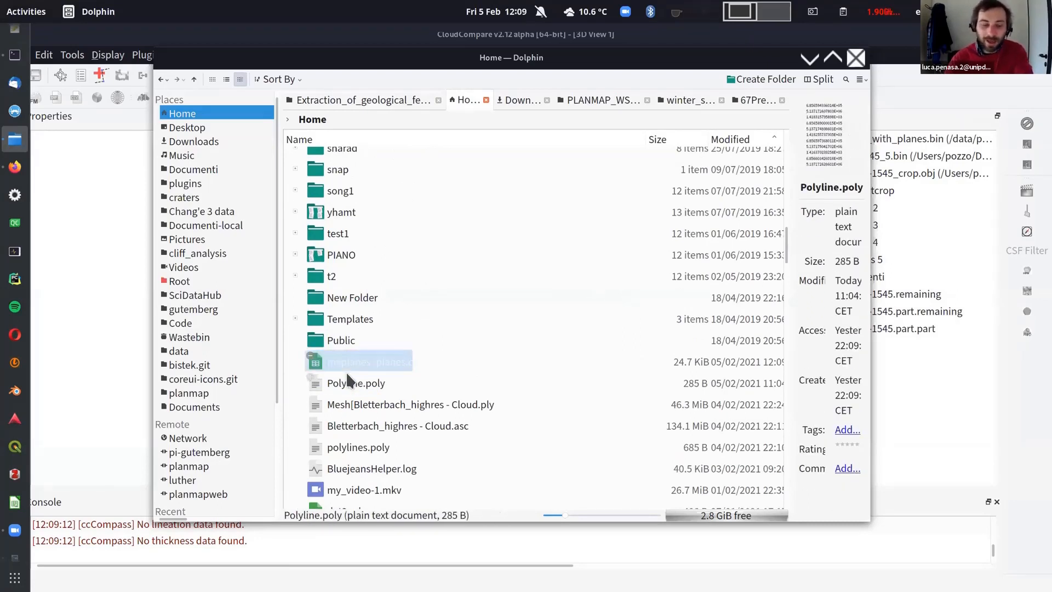
{"action": "right_click", "coordinate": [343, 362]}
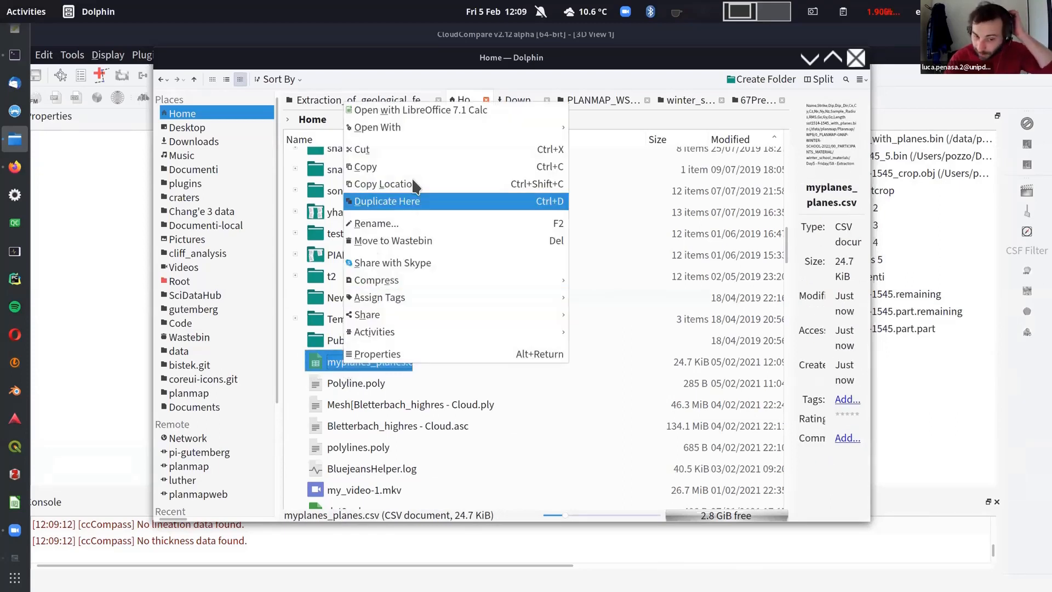
{"action": "mouse_move", "coordinate": [417, 127]}
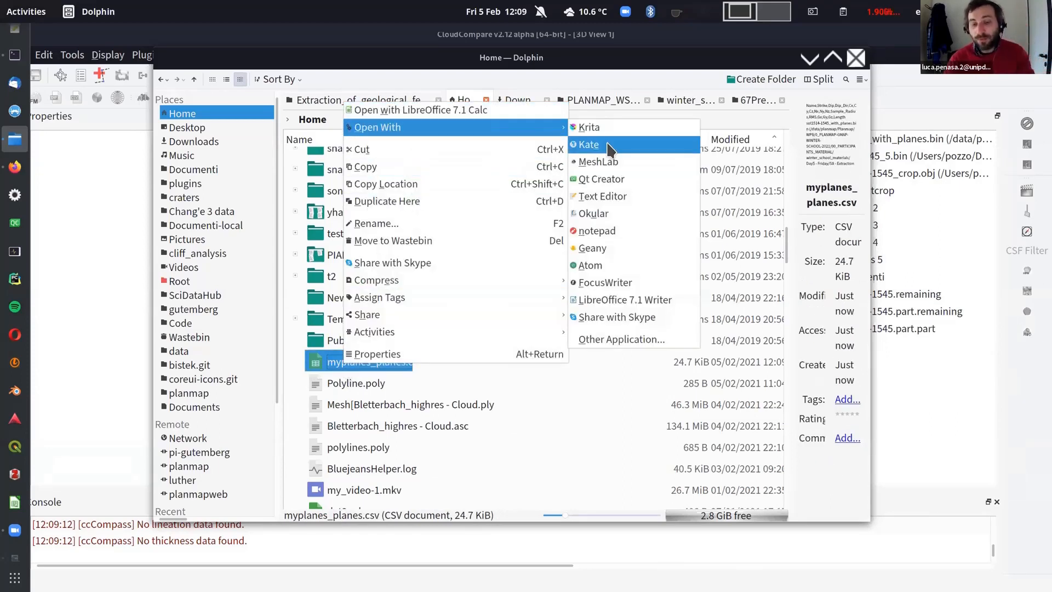
{"action": "left_click", "coordinate": [609, 148]}
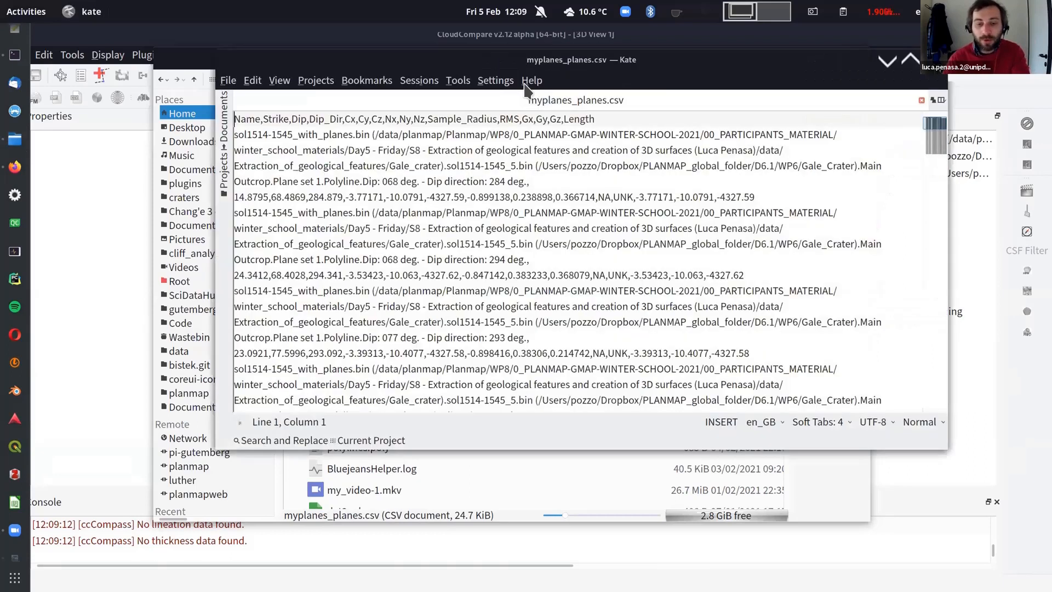
{"action": "left_click_drag", "start_coordinate": [548, 69], "coordinate": [403, 24]}
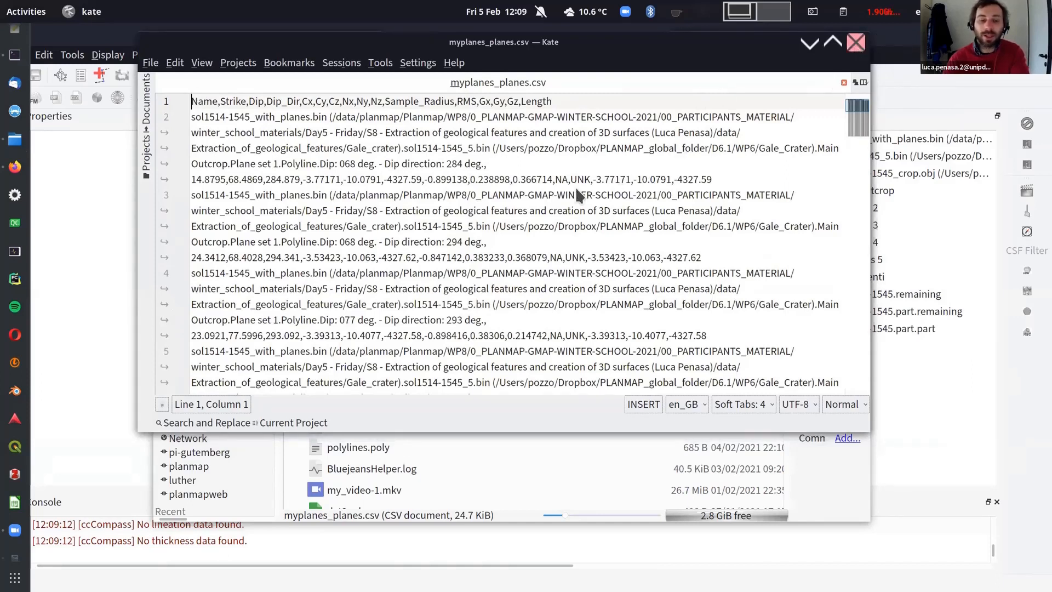
{"action": "key", "text": "ctrl+q"}
Open myplanes_planes.csv in LibreOffice Calc, checking the column preview and importing with the default tab, comma and semicolon separators
{"action": "right_click", "coordinate": [365, 360]}
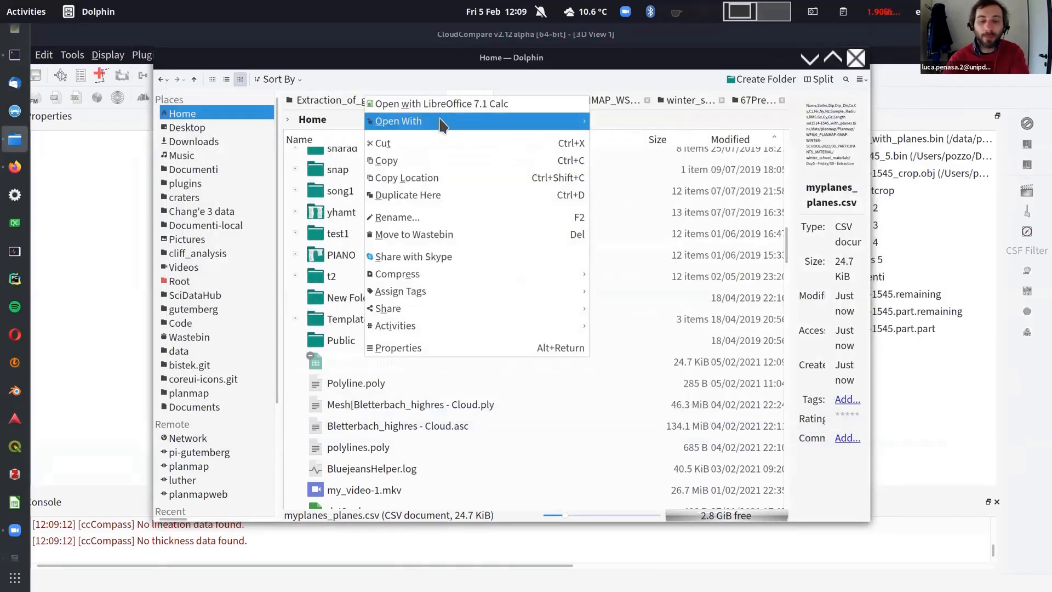
{"action": "left_click", "coordinate": [442, 105]}
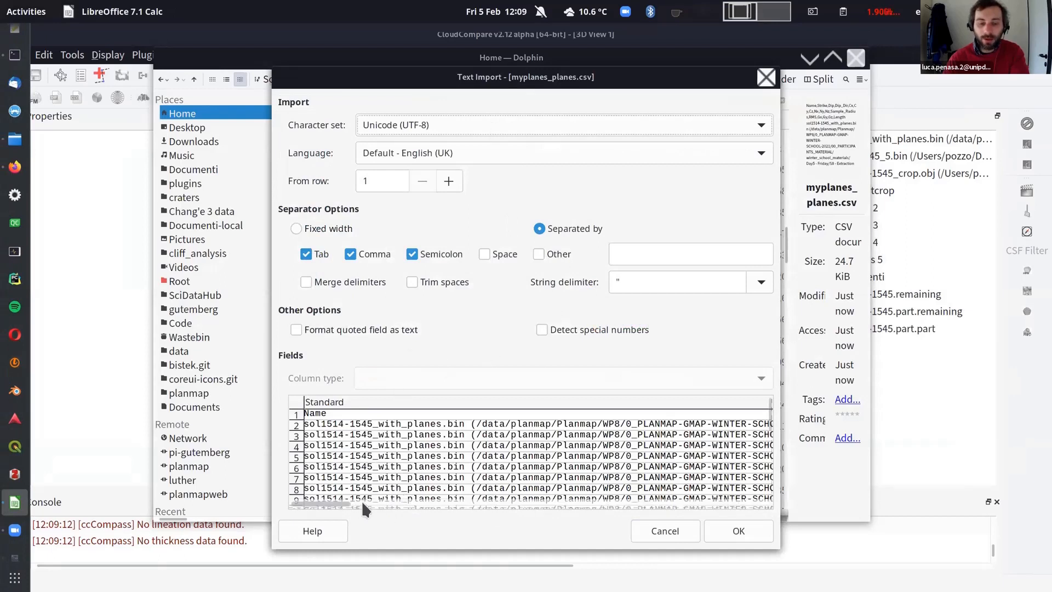
{"action": "left_click_drag", "start_coordinate": [334, 505], "coordinate": [744, 500]}
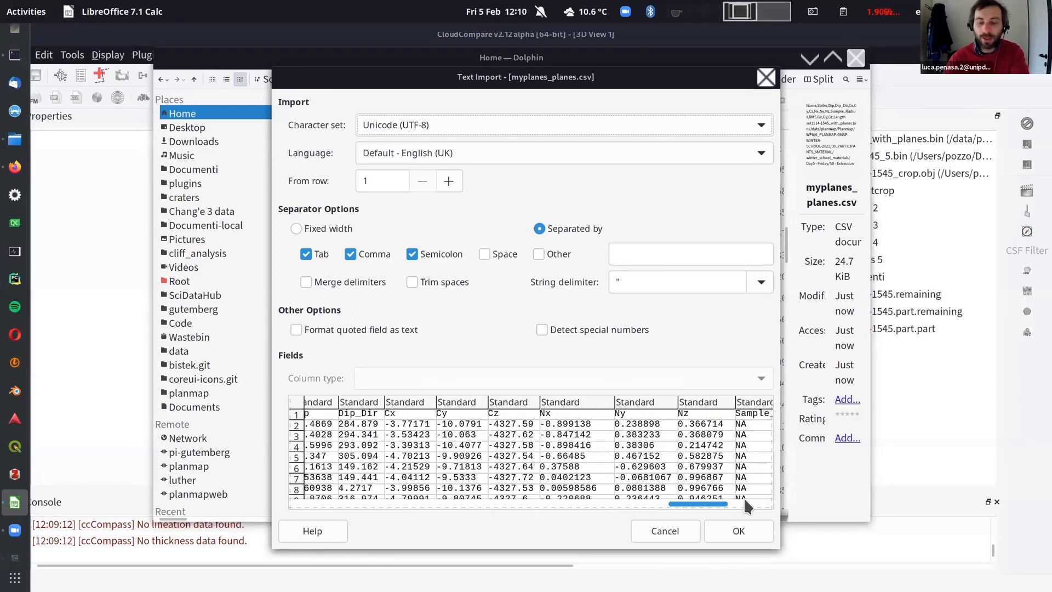
{"action": "left_click", "coordinate": [739, 531]}
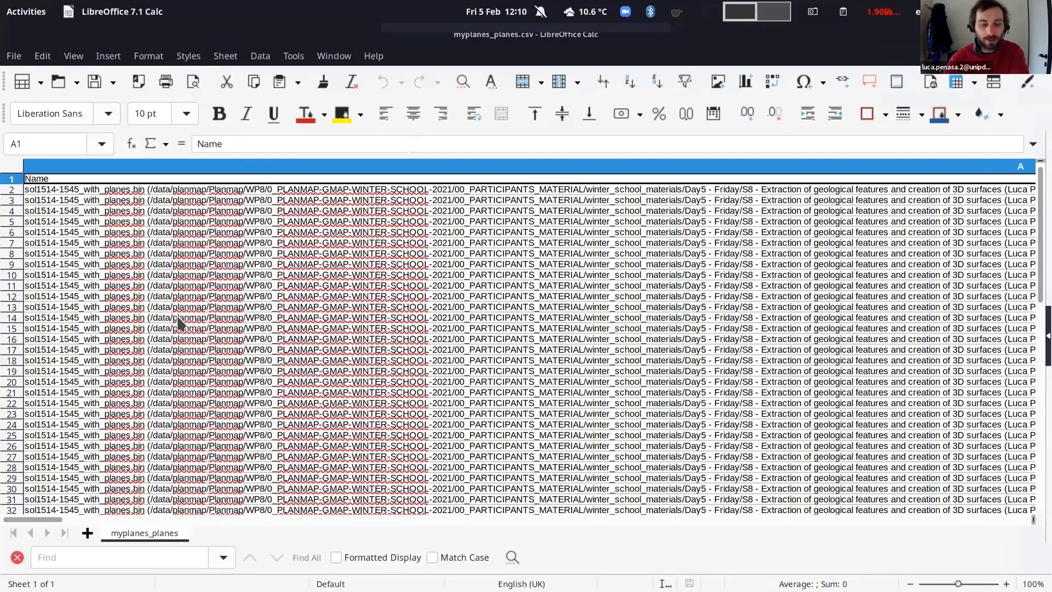
Delete the Name column from the sheet and check the Strike and Dip columns
{"action": "right_click", "coordinate": [87, 166]}
{"action": "left_click", "coordinate": [177, 317]}
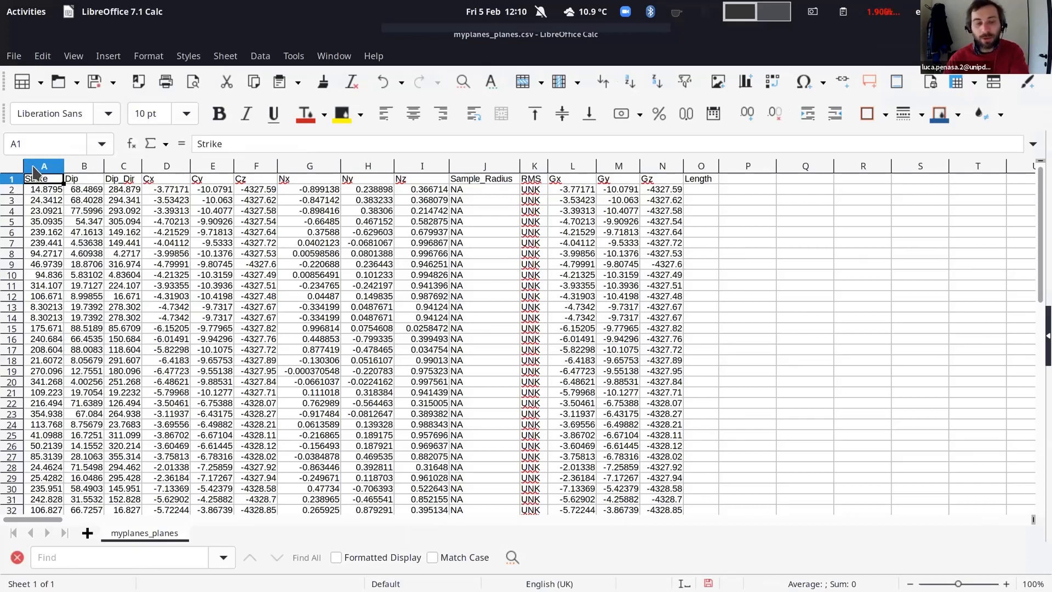
{"action": "left_click", "coordinate": [71, 182]}
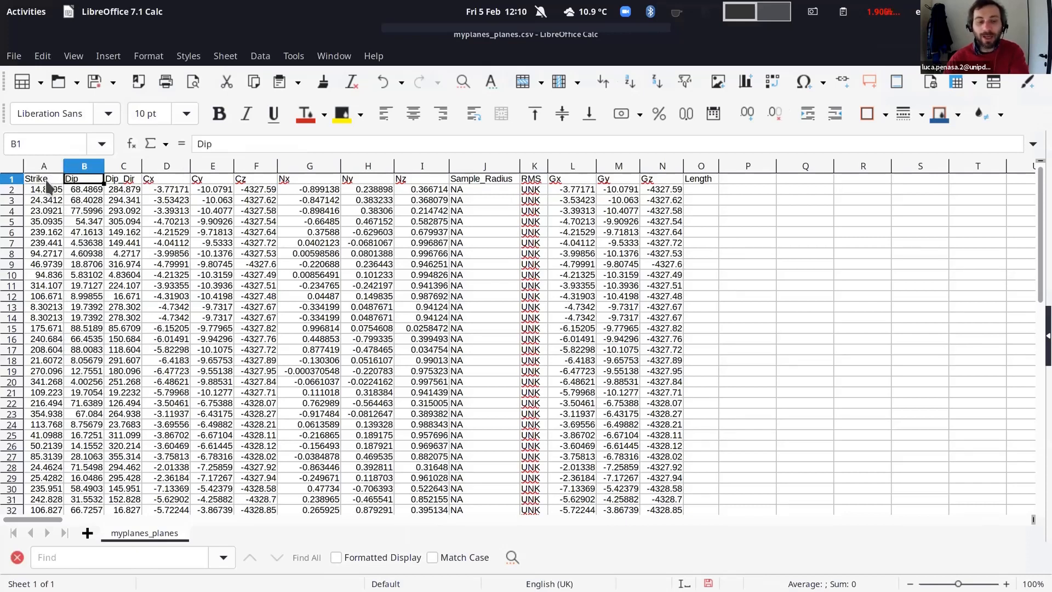
{"action": "left_click", "coordinate": [47, 184]}
{"action": "left_click", "coordinate": [81, 183]}
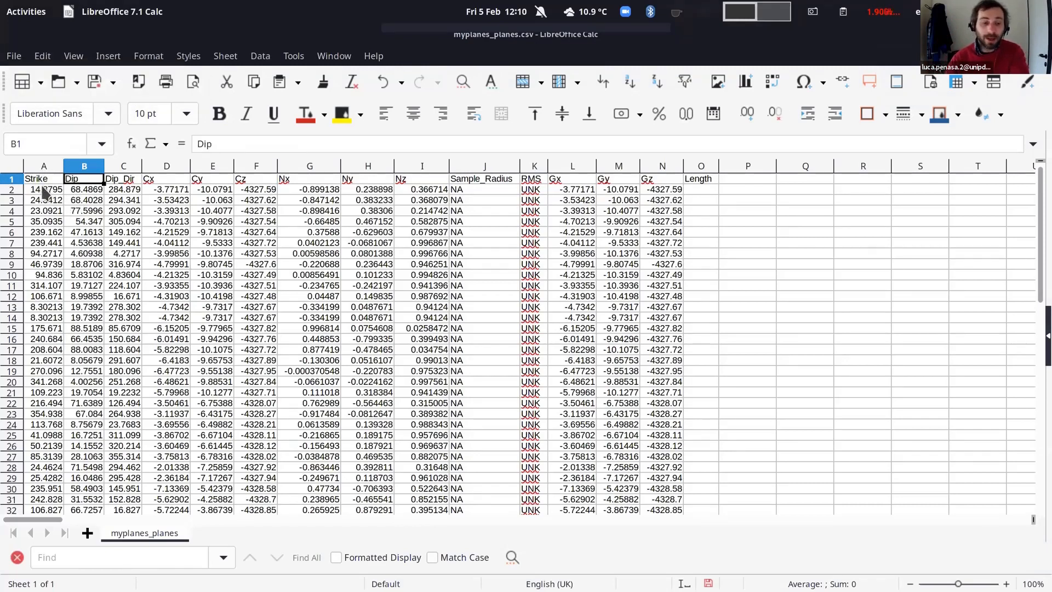
Delete all columns from Dip_Dir through Length and save the CSV file
{"action": "left_click_drag", "start_coordinate": [124, 166], "coordinate": [166, 166]}
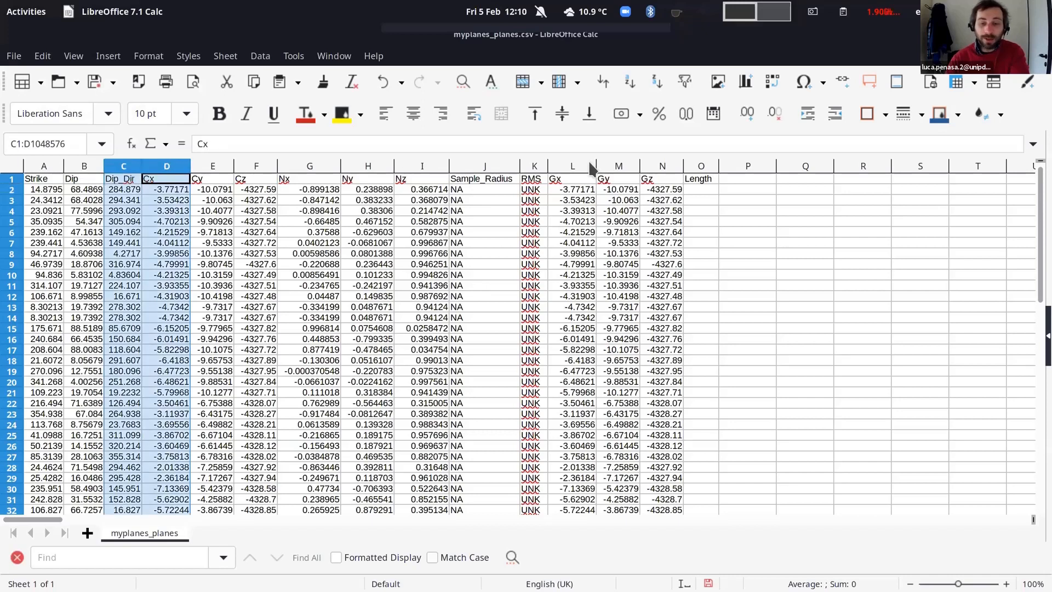
{"action": "left_click", "coordinate": [711, 170], "text": "shift"}
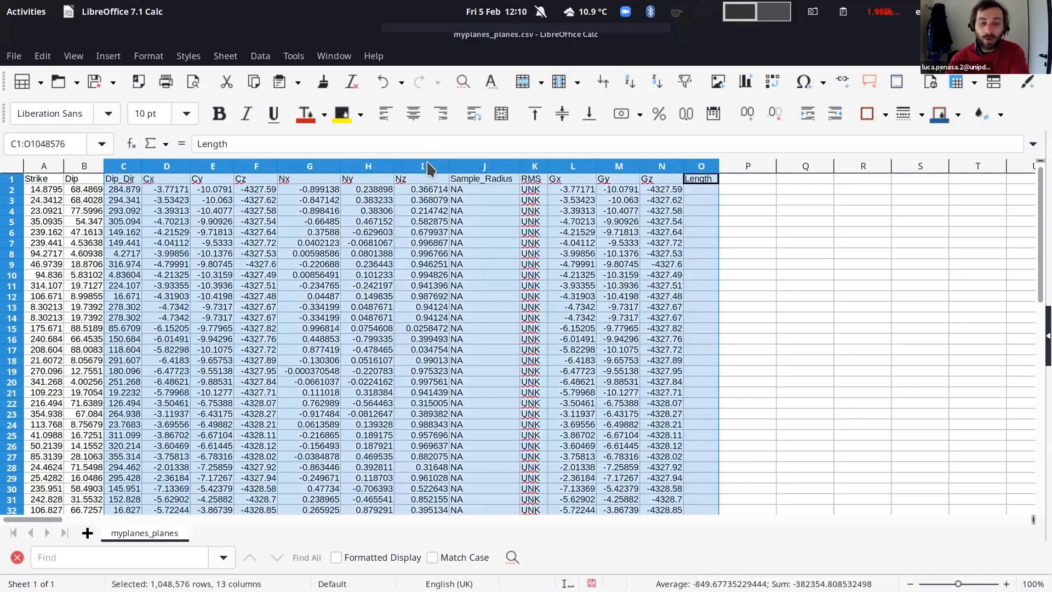
{"action": "right_click", "coordinate": [426, 164]}
{"action": "left_click", "coordinate": [521, 311]}
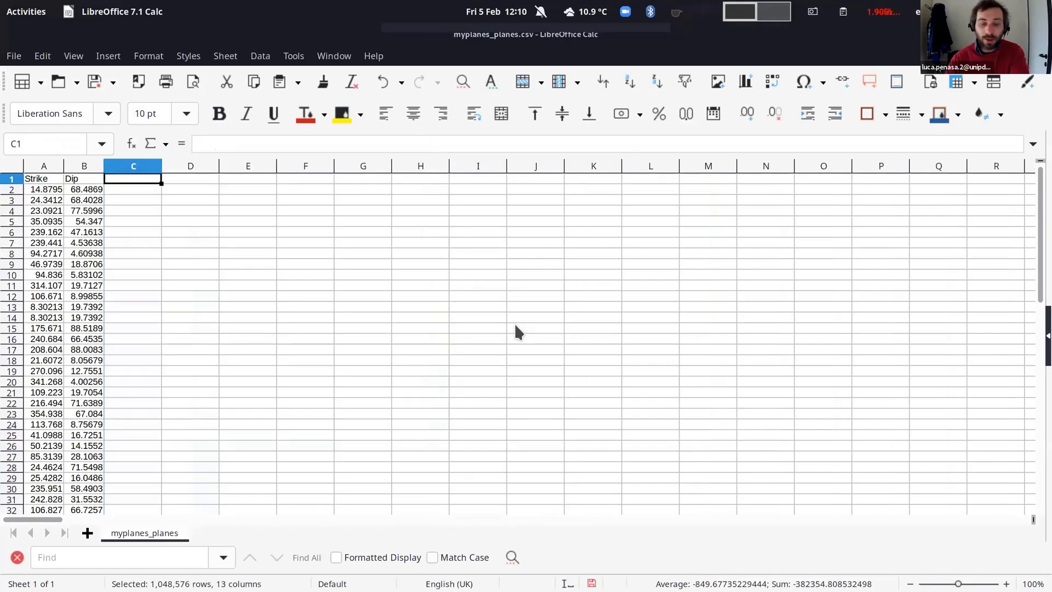
{"action": "left_click", "coordinate": [14, 56]}
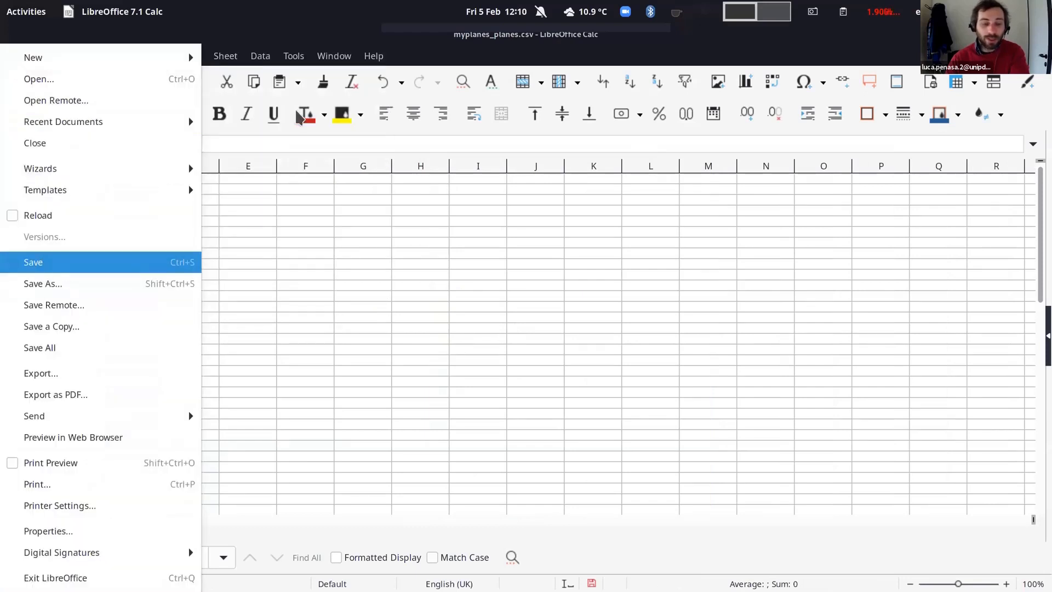
{"action": "left_click", "coordinate": [43, 265]}
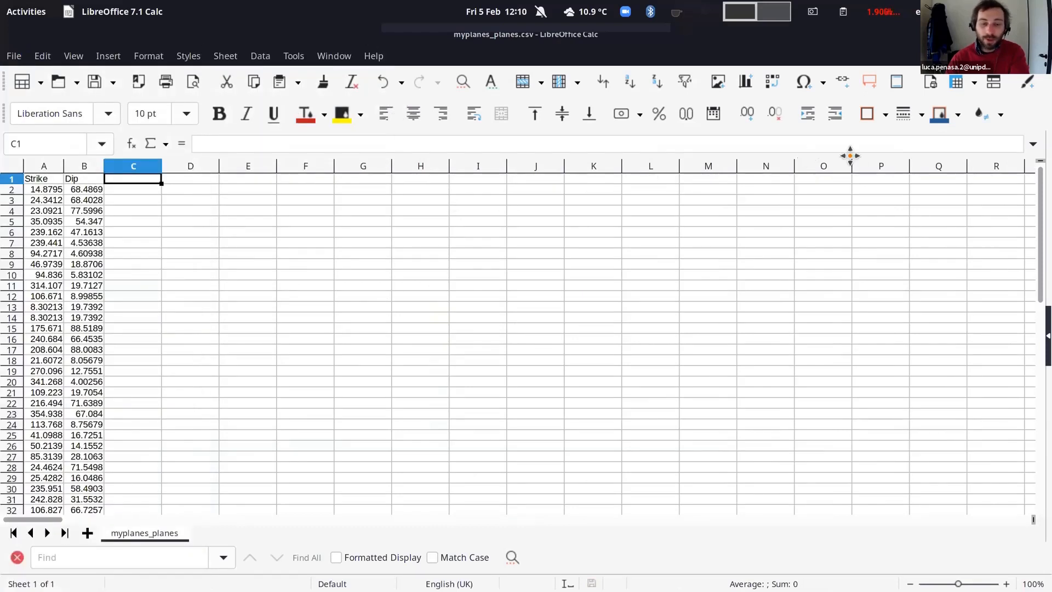
Move the Calc window aside and open the saved myplanes_planes.csv in Kate, placing the editor window clear of the file list
{"action": "key", "text": "super+Down"}
{"action": "left_click_drag", "start_coordinate": [375, 356], "coordinate": [732, 305], "text": "super"}
{"action": "right_click", "coordinate": [375, 357]}
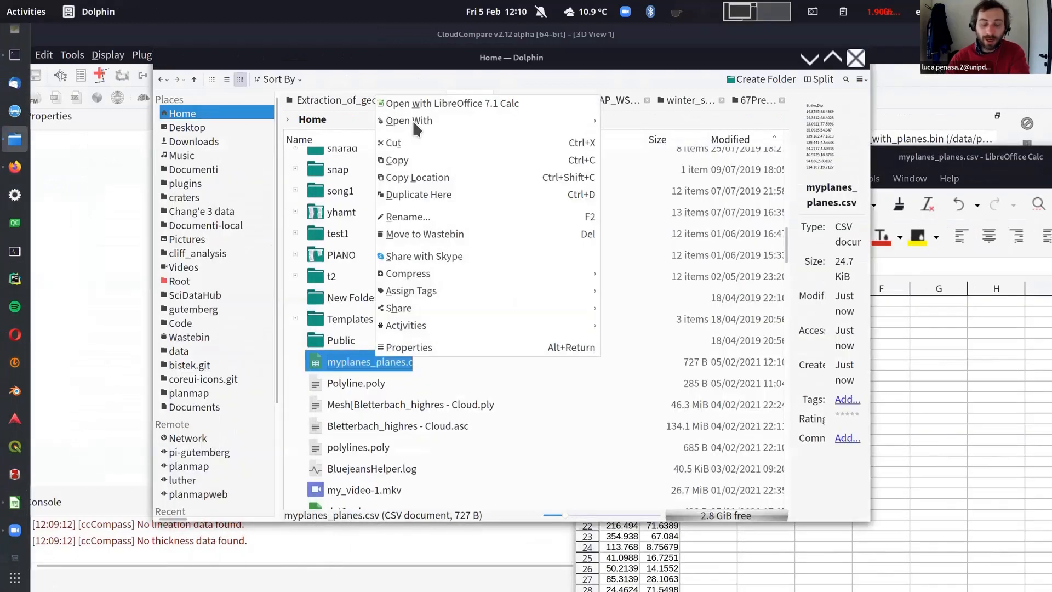
{"action": "mouse_move", "coordinate": [422, 121]}
{"action": "left_click", "coordinate": [638, 138]}
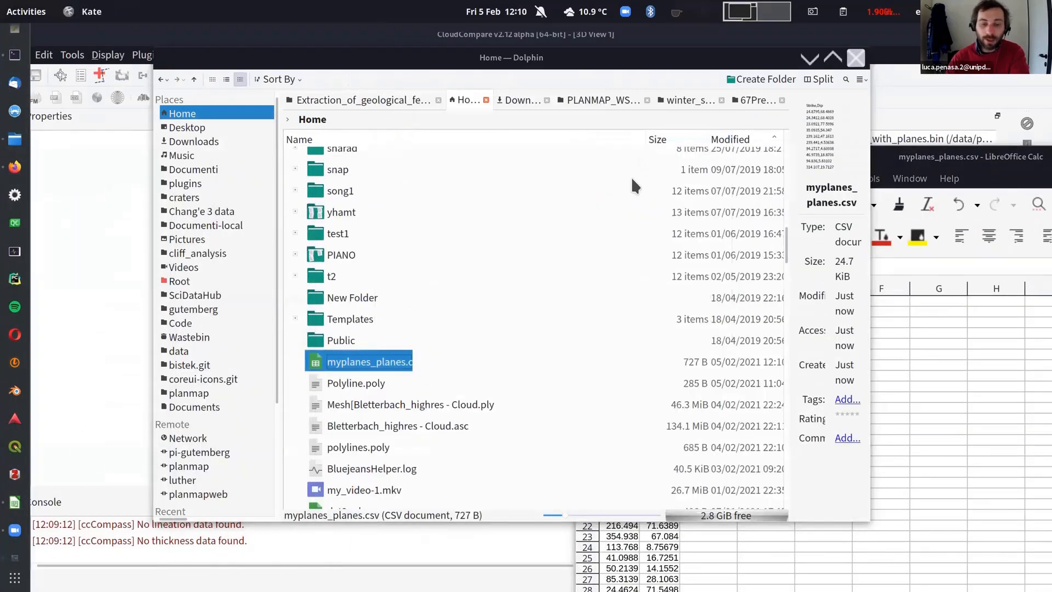
{"action": "left_click_drag", "start_coordinate": [361, 139], "coordinate": [559, 200], "text": "super"}
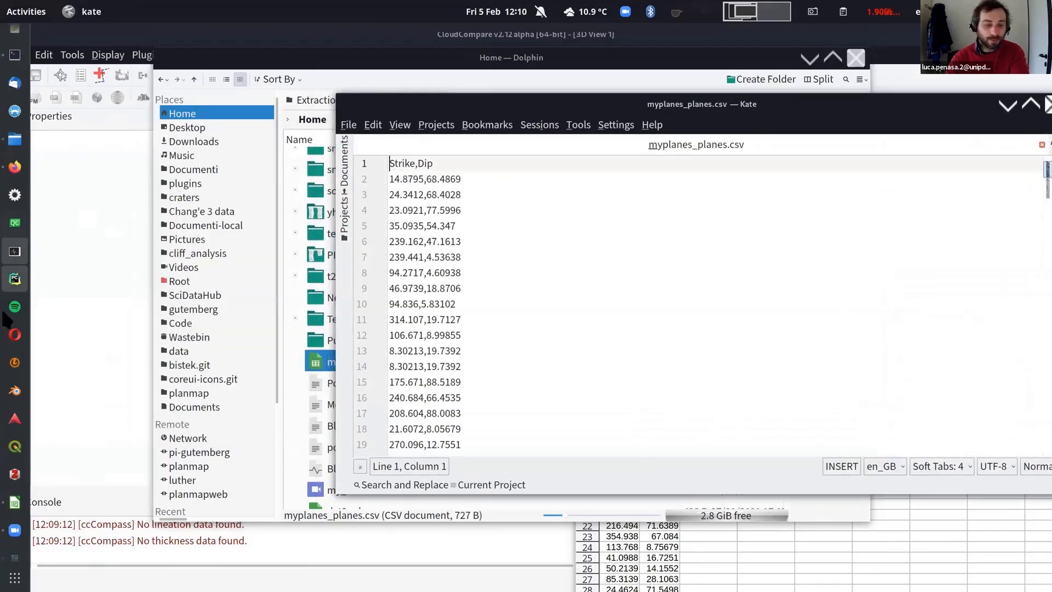
Switch to Firefox, search Google in a new tab for "stereoplot visible eology", and close that tab to return to the stereonet
{"action": "left_click", "coordinate": [15, 166]}
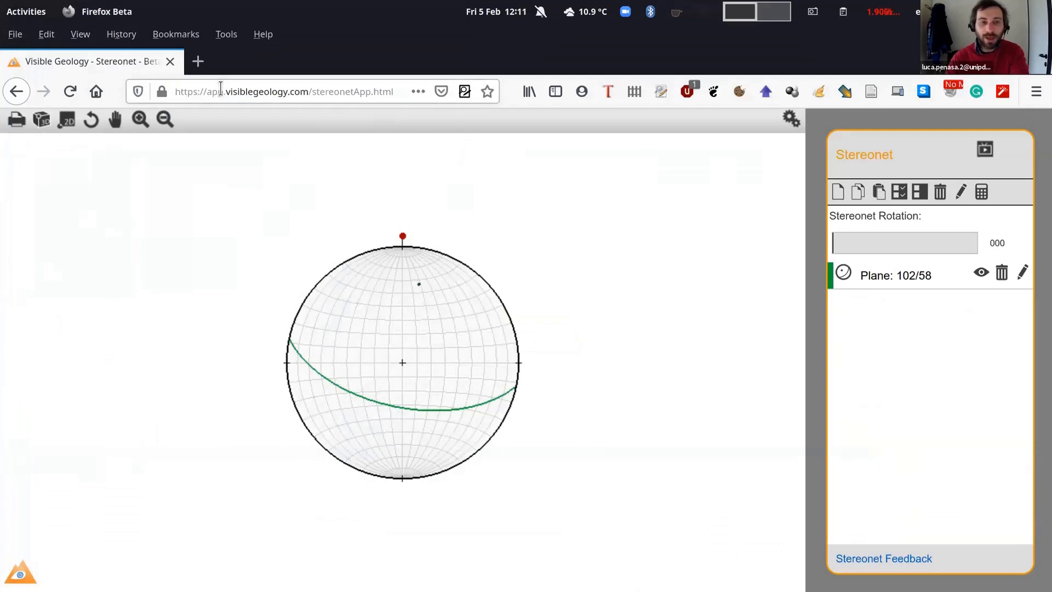
{"action": "left_click", "coordinate": [197, 61]}
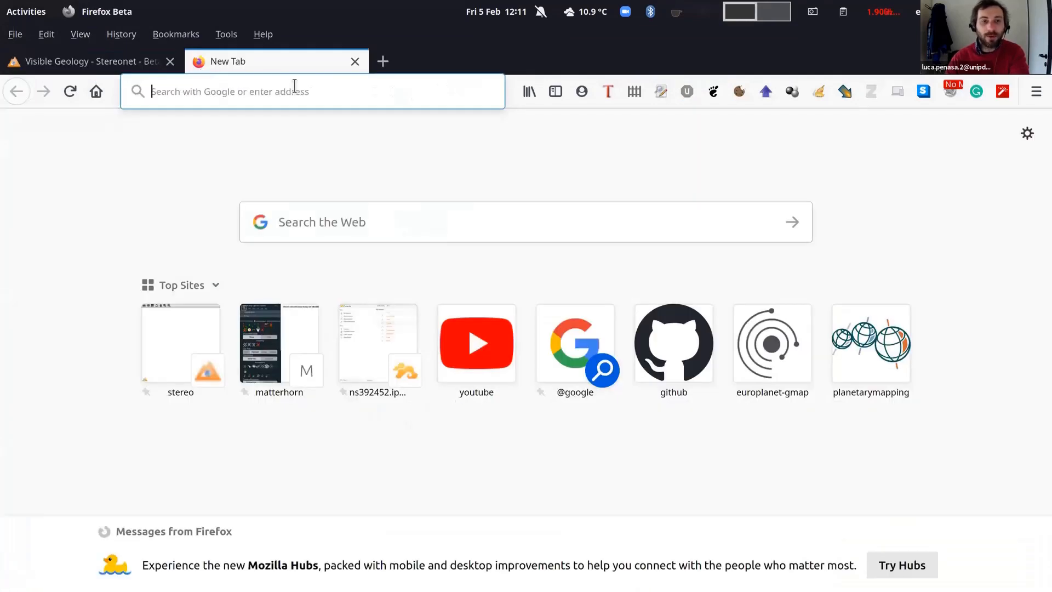
{"action": "left_click", "coordinate": [289, 101]}
{"action": "type", "text": "s"}
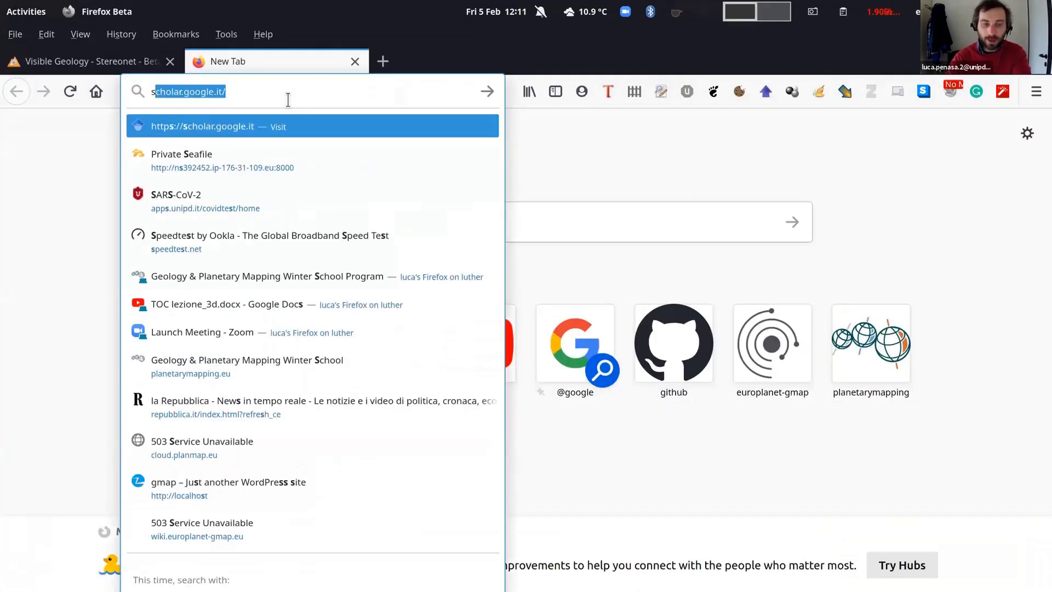
{"action": "type", "text": "tereoplot"}
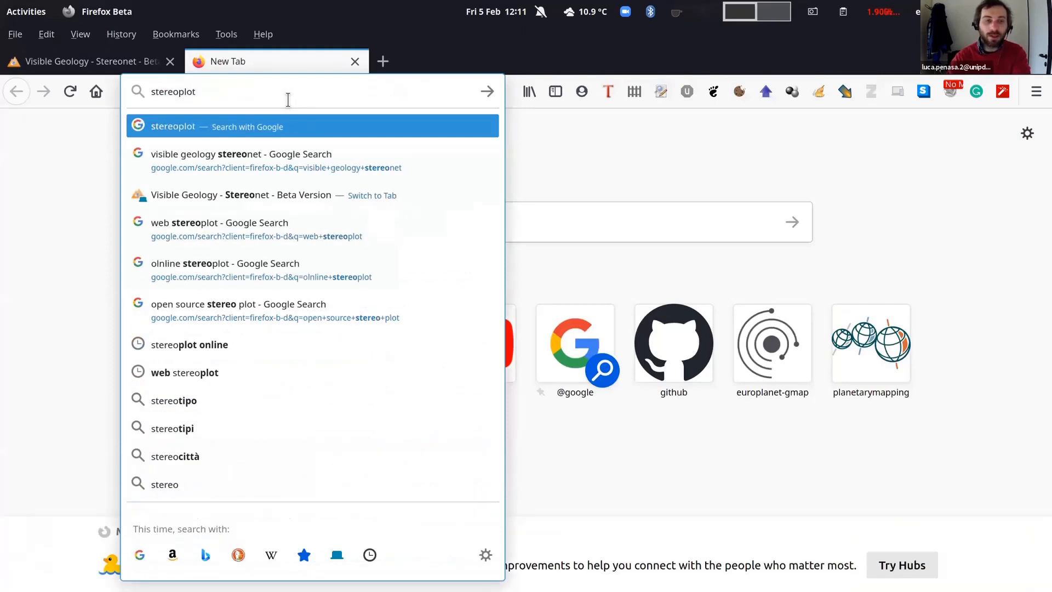
{"action": "type", "text": " v"}
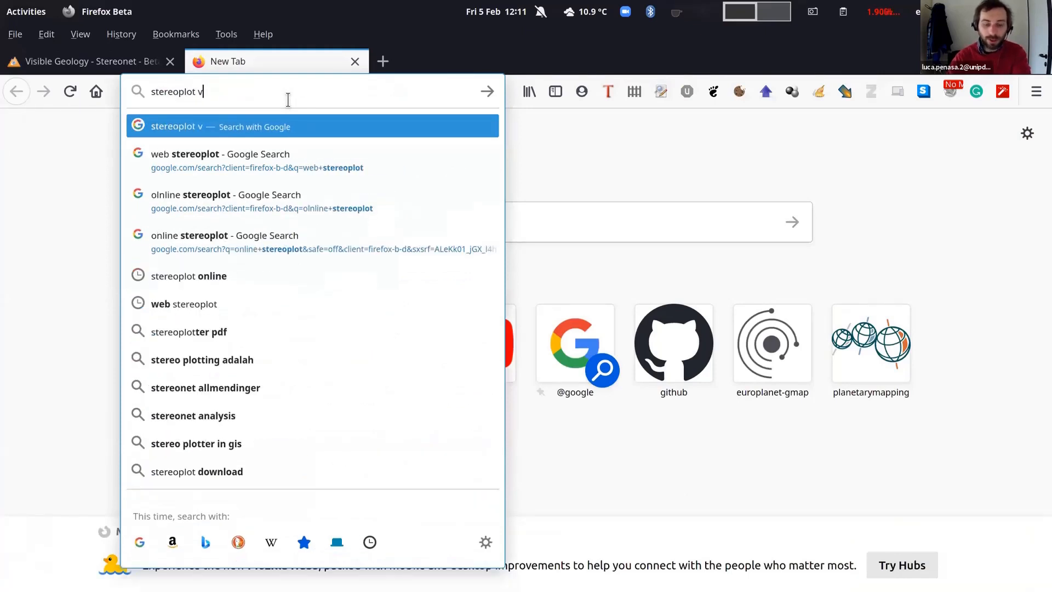
{"action": "type", "text": "isible eology"}
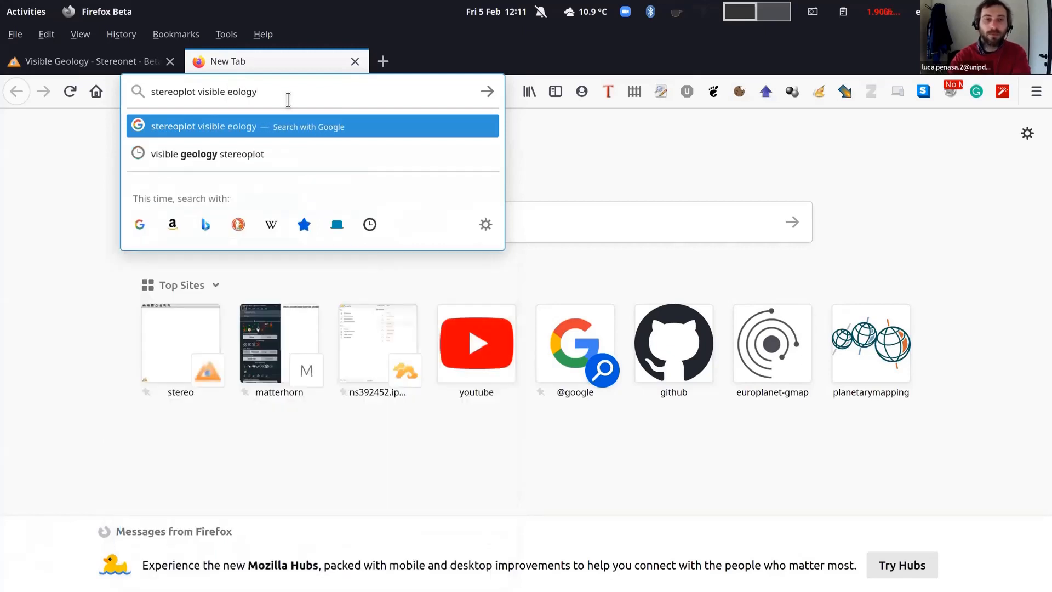
{"action": "key", "text": "Return"}
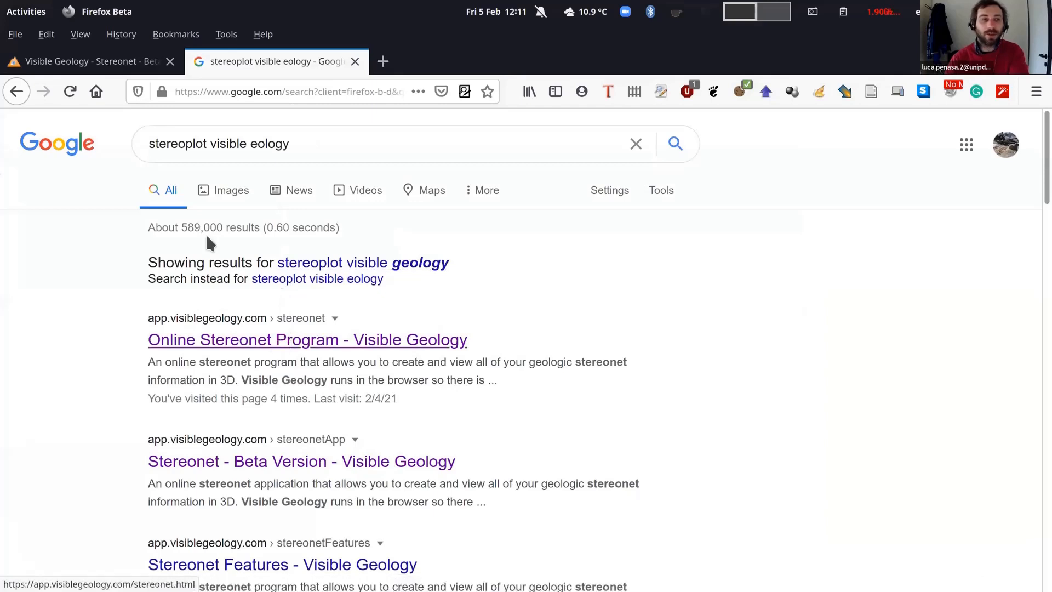
{"action": "middle_click", "coordinate": [196, 54]}
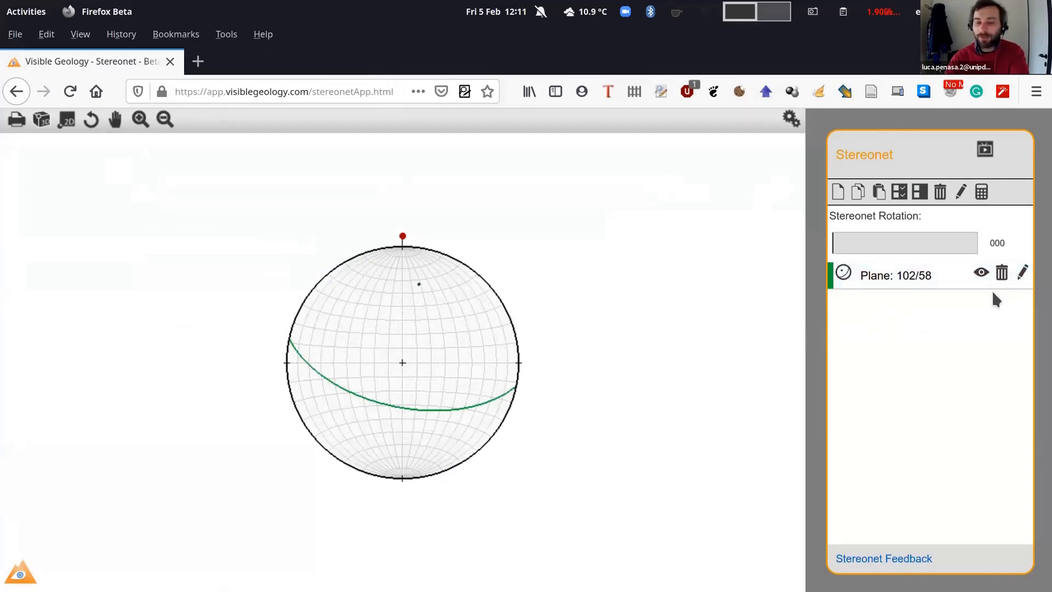
Delete the existing plane from the stereonet and begin a plane data import named gale_creater
{"action": "left_click", "coordinate": [1000, 277]}
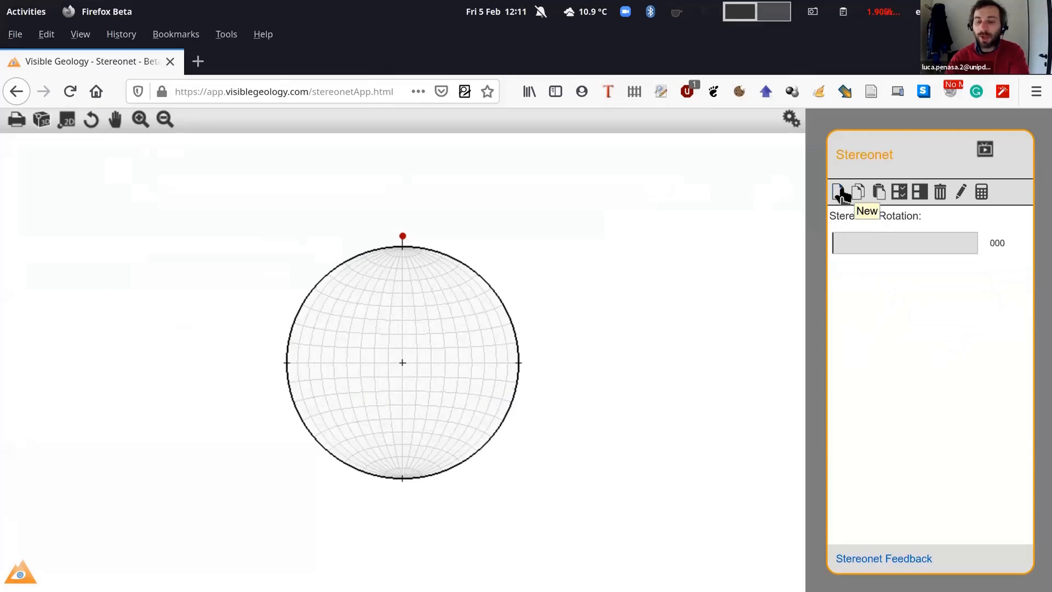
{"action": "left_click", "coordinate": [879, 193]}
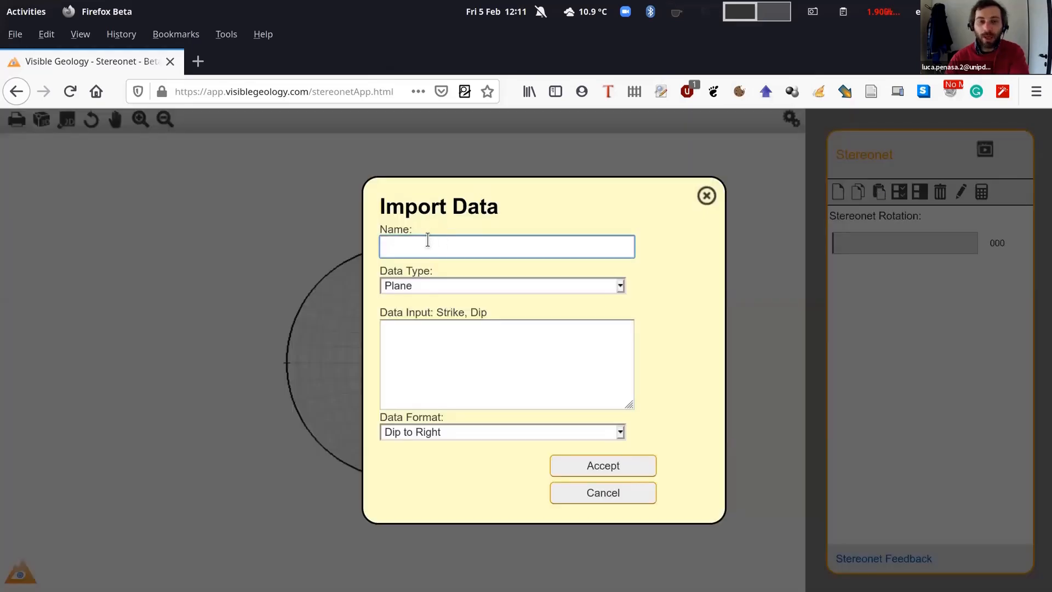
{"action": "type", "text": "g"}
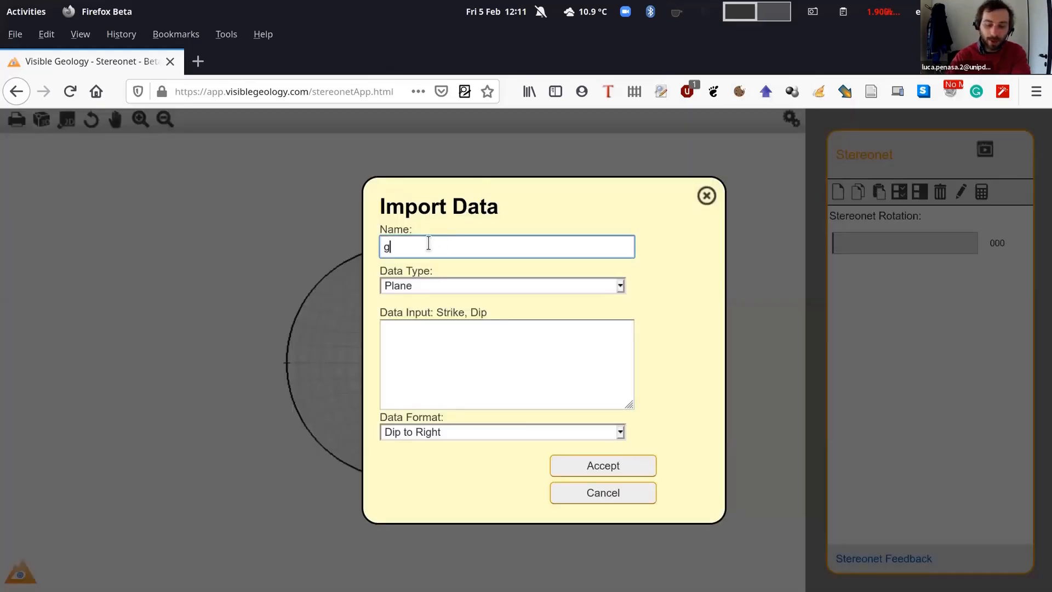
{"action": "type", "text": "ale?c"}
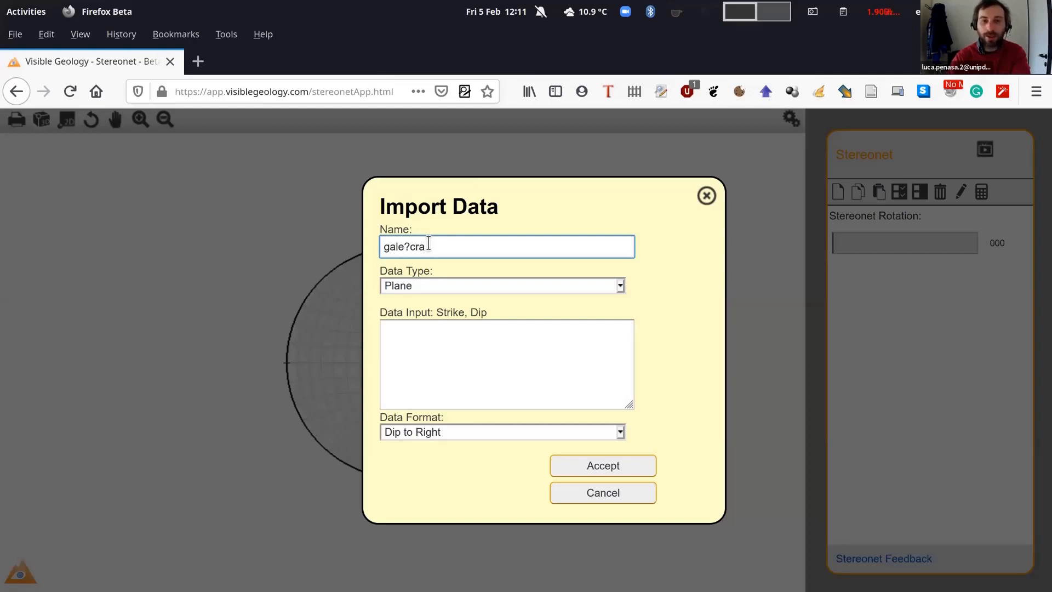
{"action": "type", "text": "ra"}
{"action": "key", "text": "BackSpace"}
{"action": "key", "text": "BackSpace"}
{"action": "key", "text": "BackSpace"}
{"action": "key", "text": "BackSpace"}
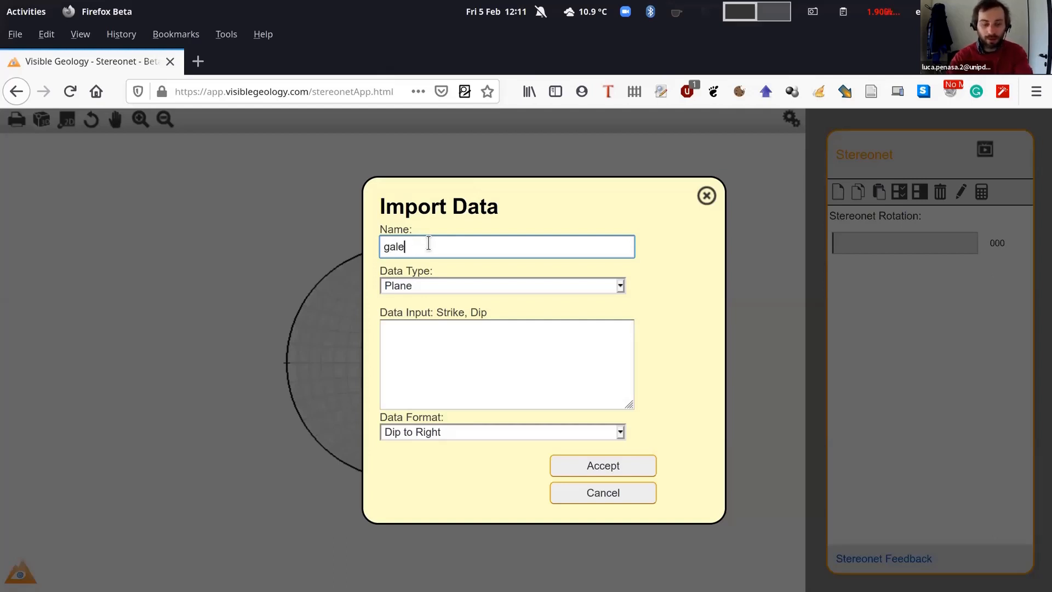
{"action": "key", "text": "super+space"}
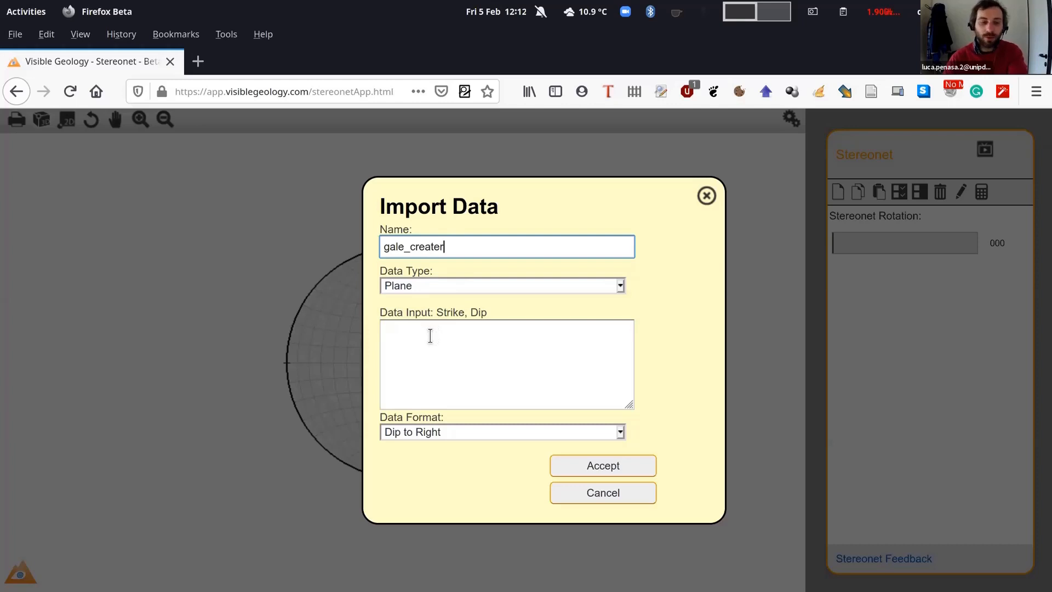
Copy all strike and dip rows below the header of myplanes_planes.csv in Kate and paste them into the import's data input in Firefox
{"action": "key", "text": "alt+Tab"}
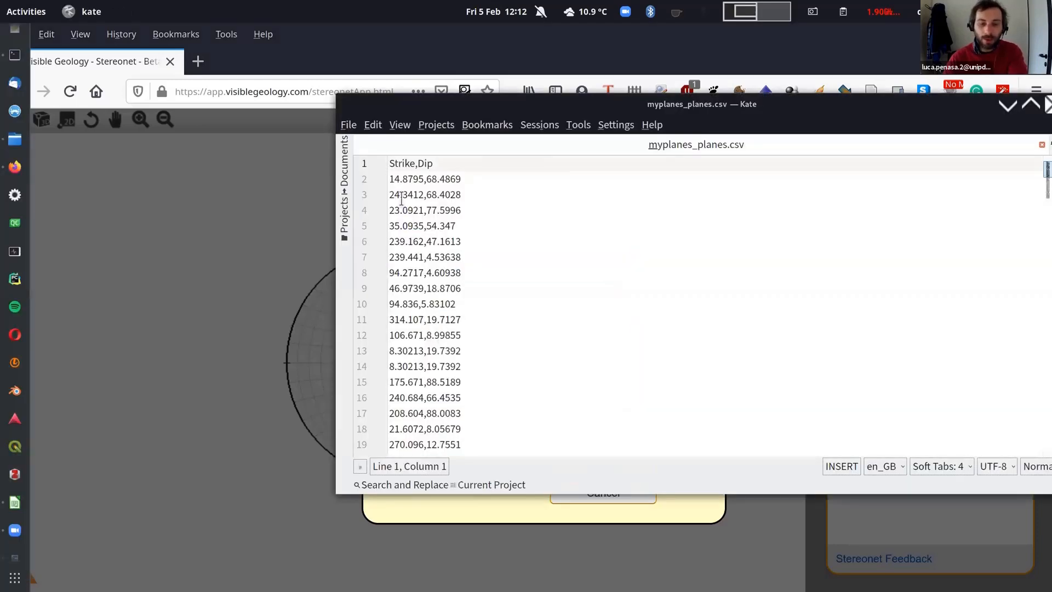
{"action": "left_click_drag", "start_coordinate": [390, 164], "coordinate": [514, 574]}
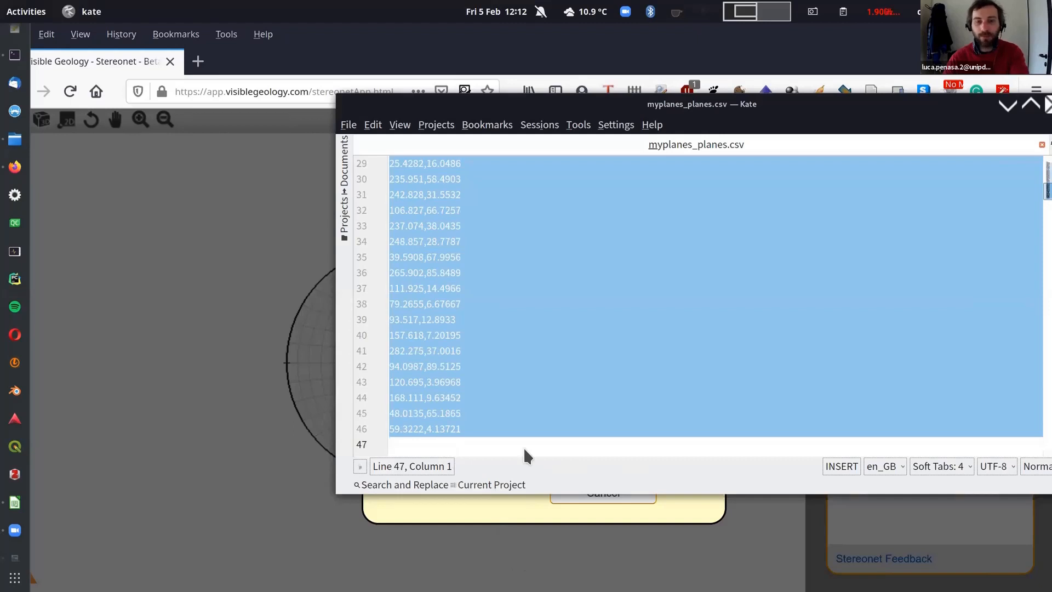
{"action": "key", "text": "alt+Tab"}
{"action": "left_click", "coordinate": [480, 350]}
{"action": "key", "text": "ctrl+v"}
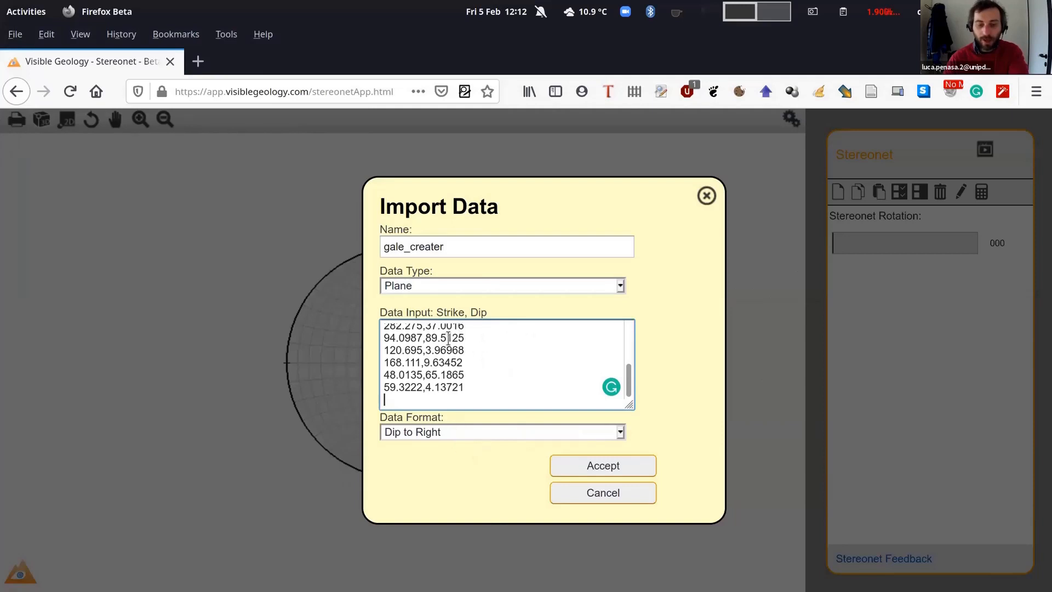
{"action": "scroll", "coordinate": [439, 351], "scroll_direction": "up", "scroll_amount": 10}
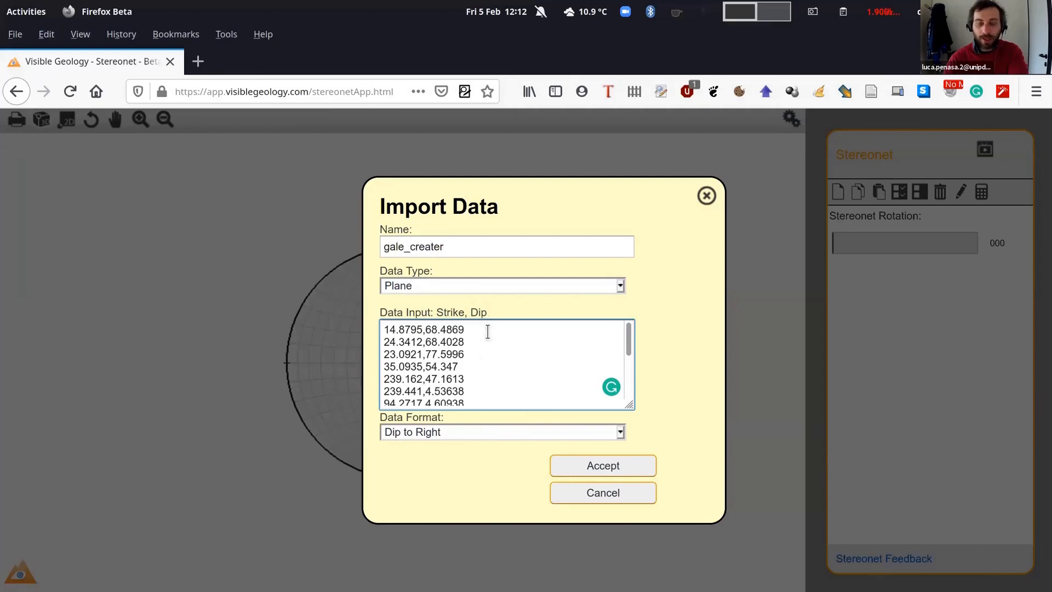
Check the Strike,Dip header in Kate against the import's expected column order, return to Firefox and accept the import
{"action": "key", "text": "alt+Tab"}
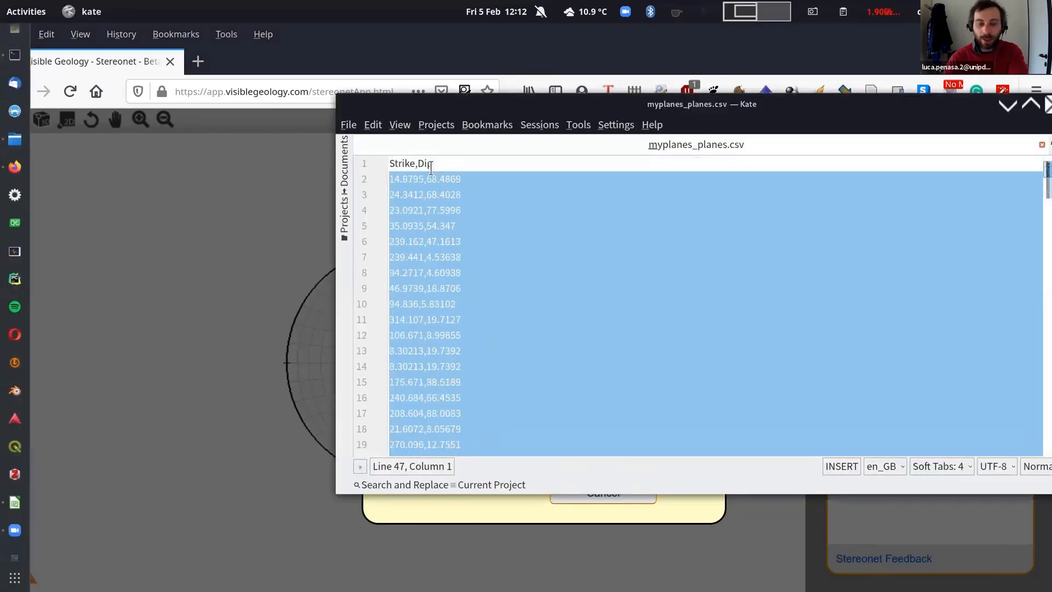
{"action": "left_click", "coordinate": [431, 165]}
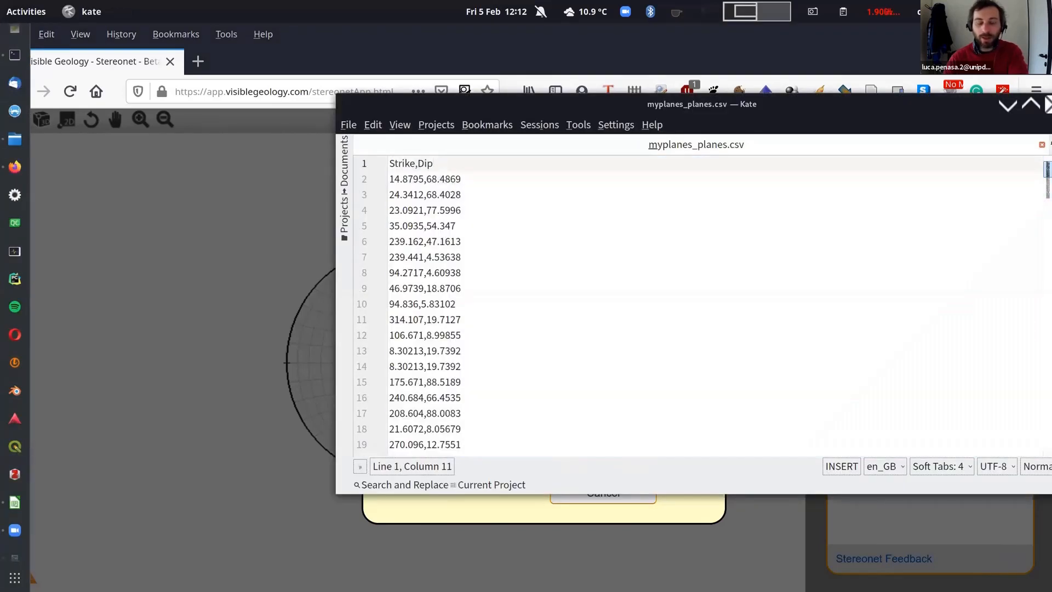
{"action": "key", "text": "alt+Tab"}
{"action": "left_click", "coordinate": [592, 463]}
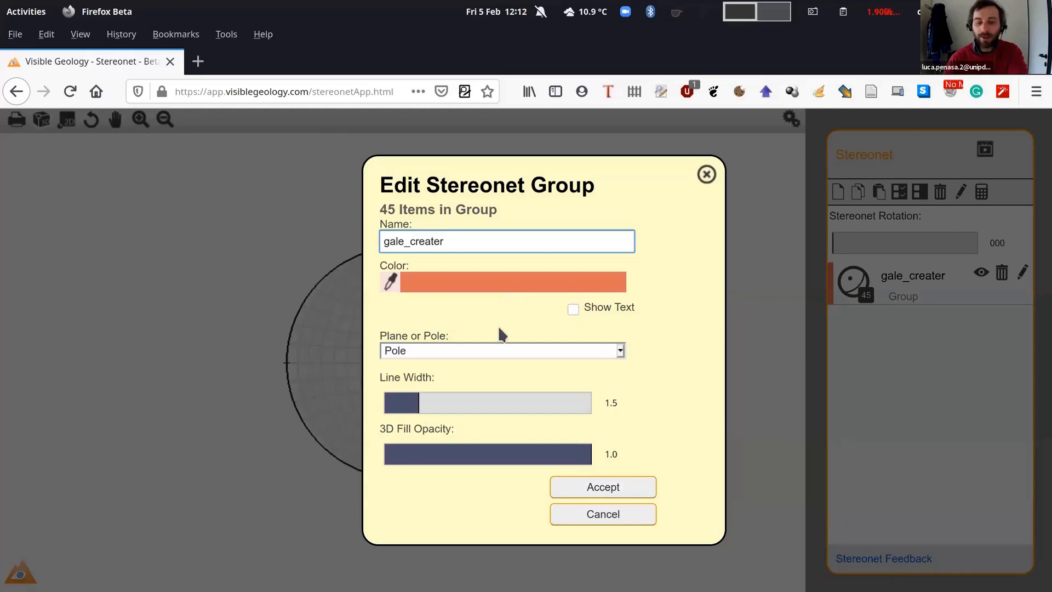
Review the plane or pole display options for the gale_creater group, keep Pole, and accept the group settings
{"action": "left_click", "coordinate": [491, 348]}
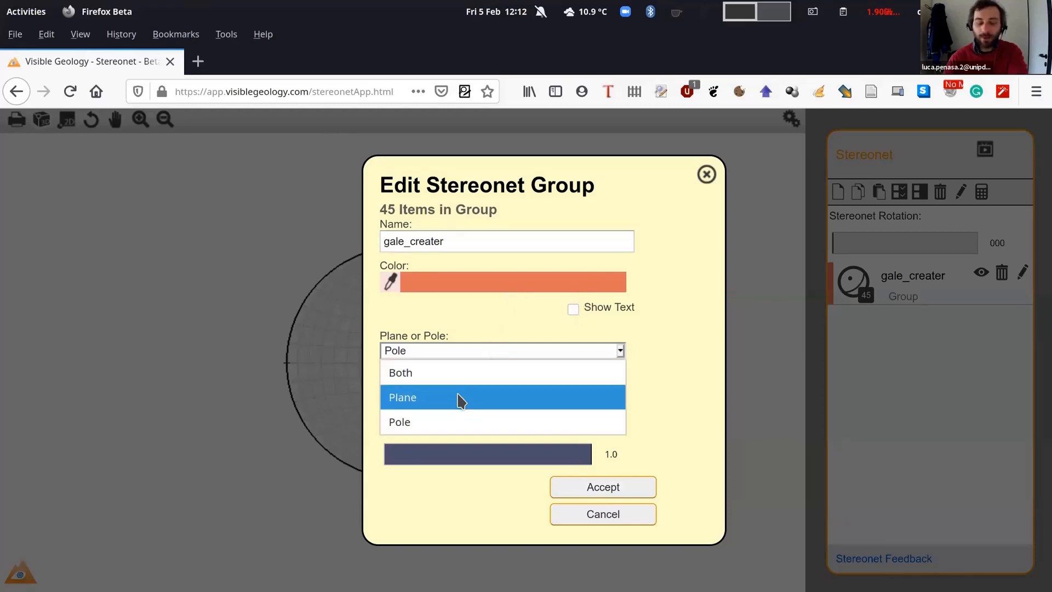
{"action": "left_click", "coordinate": [664, 354]}
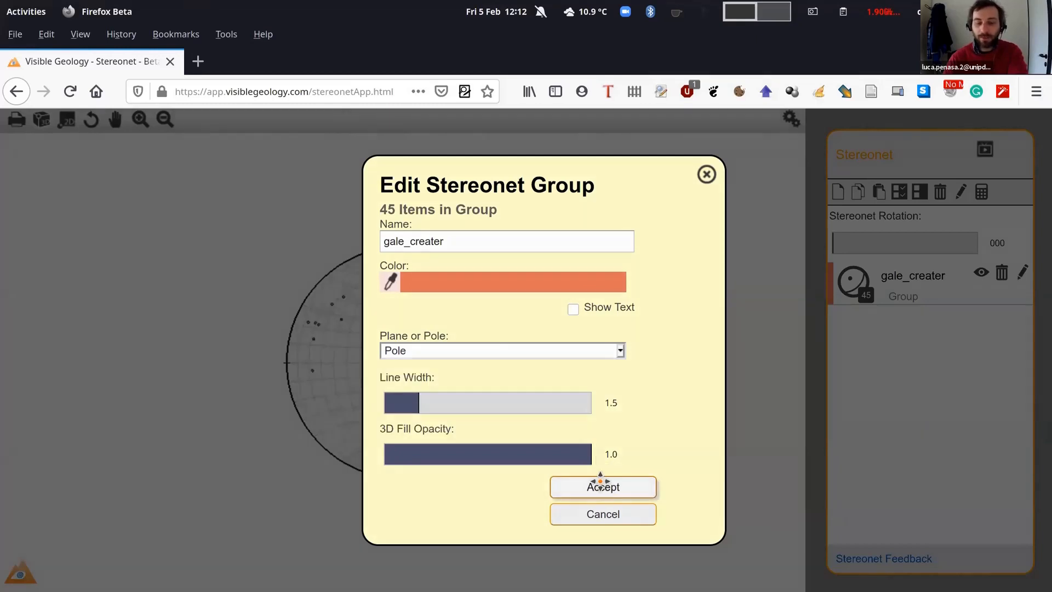
{"action": "left_click", "coordinate": [600, 484]}
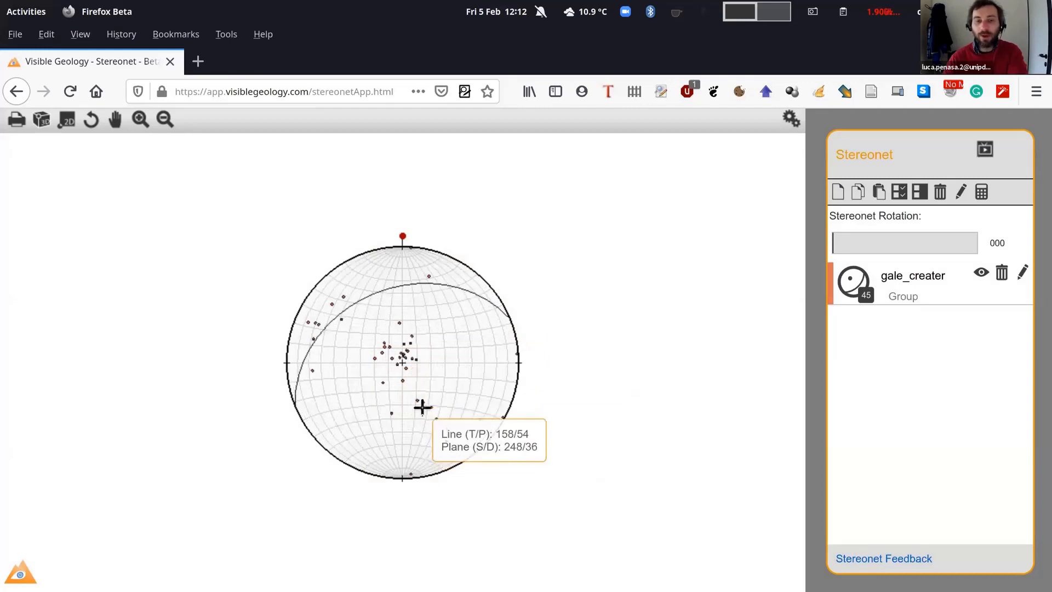
Examine the distribution of the gale_creater poles on the stereonet, try the Pan tool, and dismiss its hint
{"action": "scroll", "coordinate": [390, 366], "scroll_direction": "up", "scroll_amount": 2}
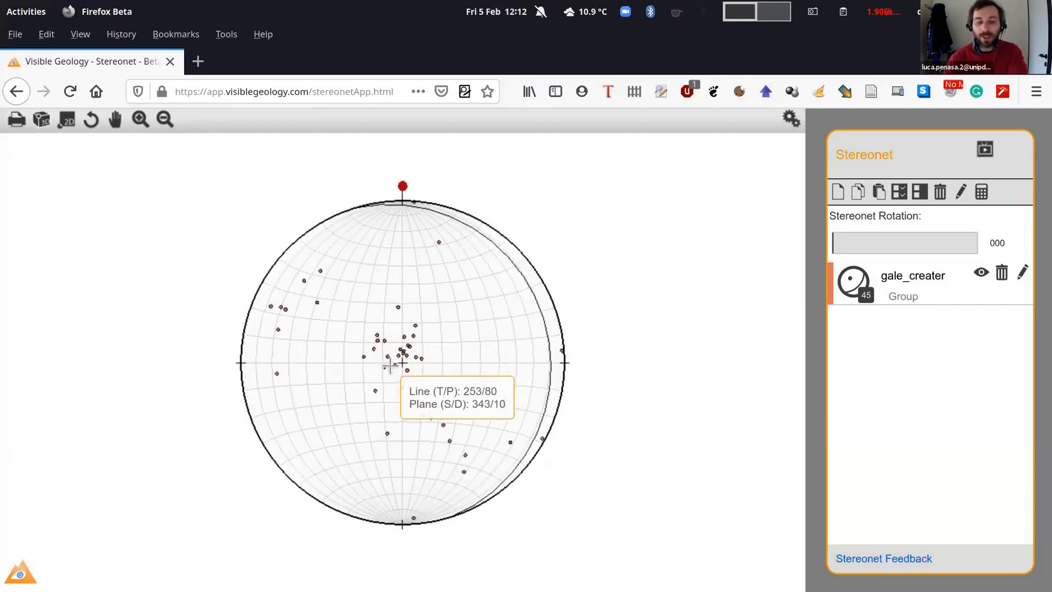
{"action": "scroll", "coordinate": [390, 366], "scroll_direction": "up", "scroll_amount": 2}
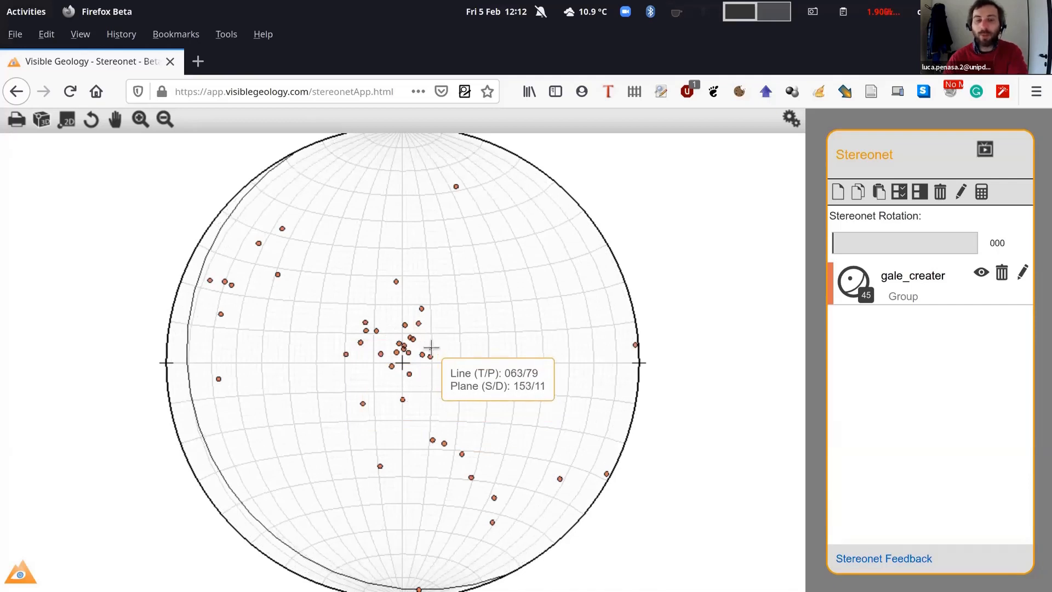
{"action": "scroll", "coordinate": [432, 352], "scroll_direction": "down", "scroll_amount": 2}
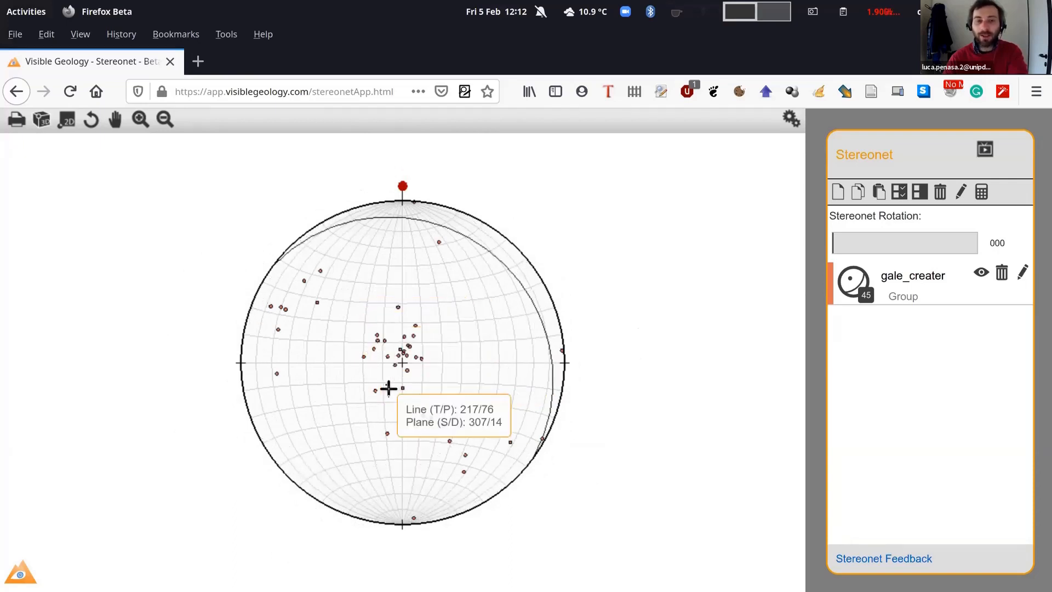
{"action": "left_click_drag", "start_coordinate": [388, 390], "coordinate": [390, 350]}
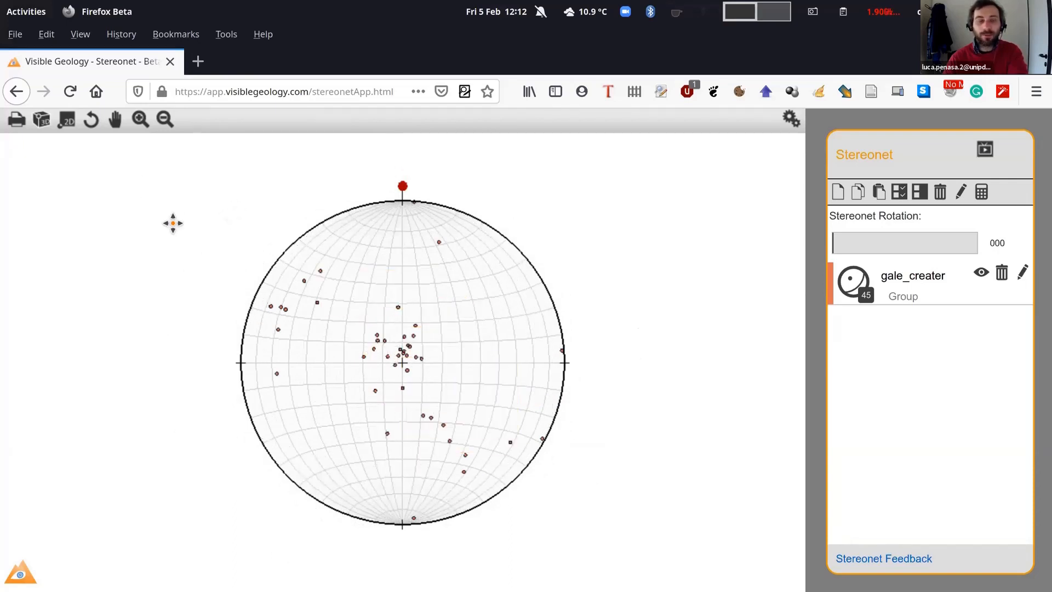
{"action": "left_click", "coordinate": [115, 119]}
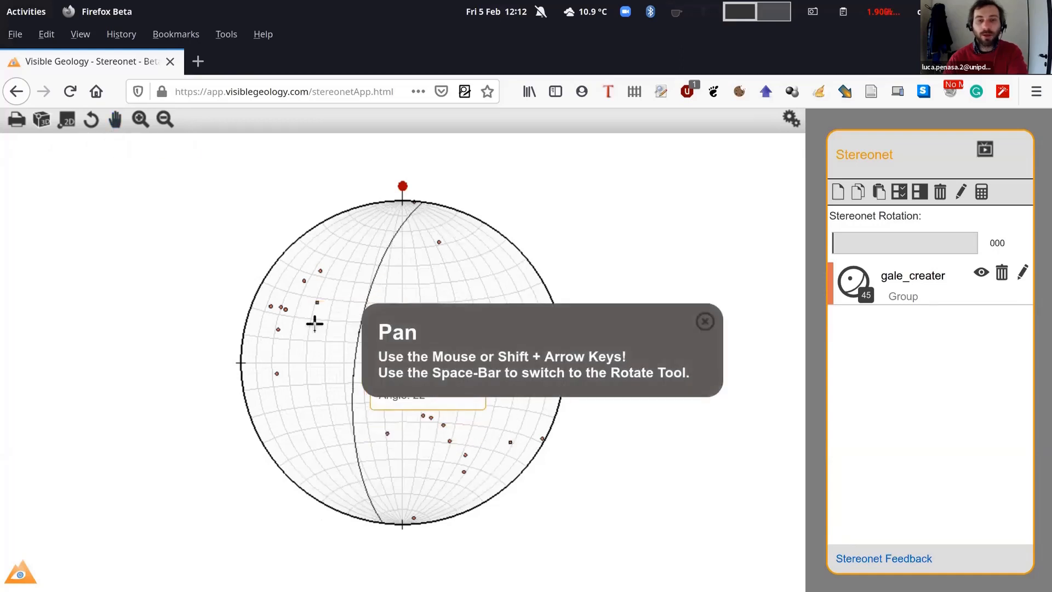
{"action": "left_click_drag", "start_coordinate": [406, 474], "coordinate": [630, 451]}
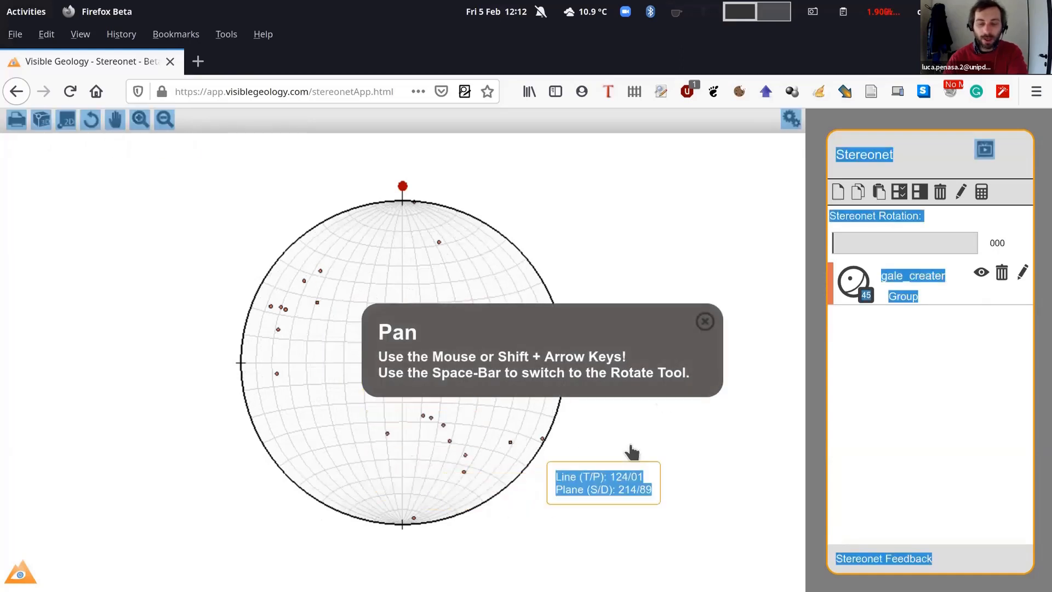
{"action": "left_click", "coordinate": [704, 322]}
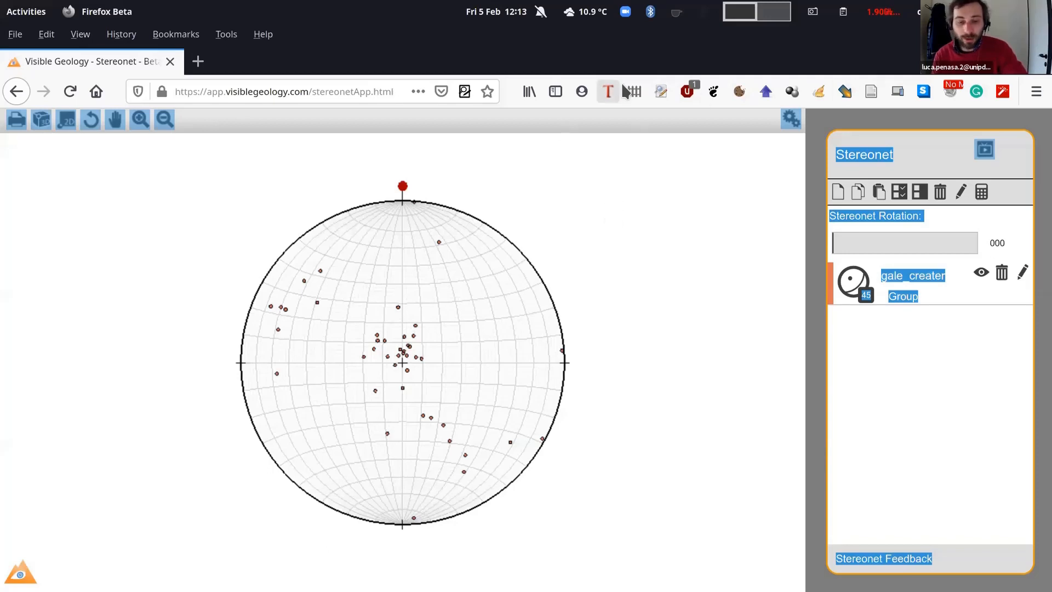
Restore the Firefox window to a smaller size over the other windows and bring up the Zoom chat
{"action": "left_click_drag", "start_coordinate": [646, 50], "coordinate": [575, 320]}
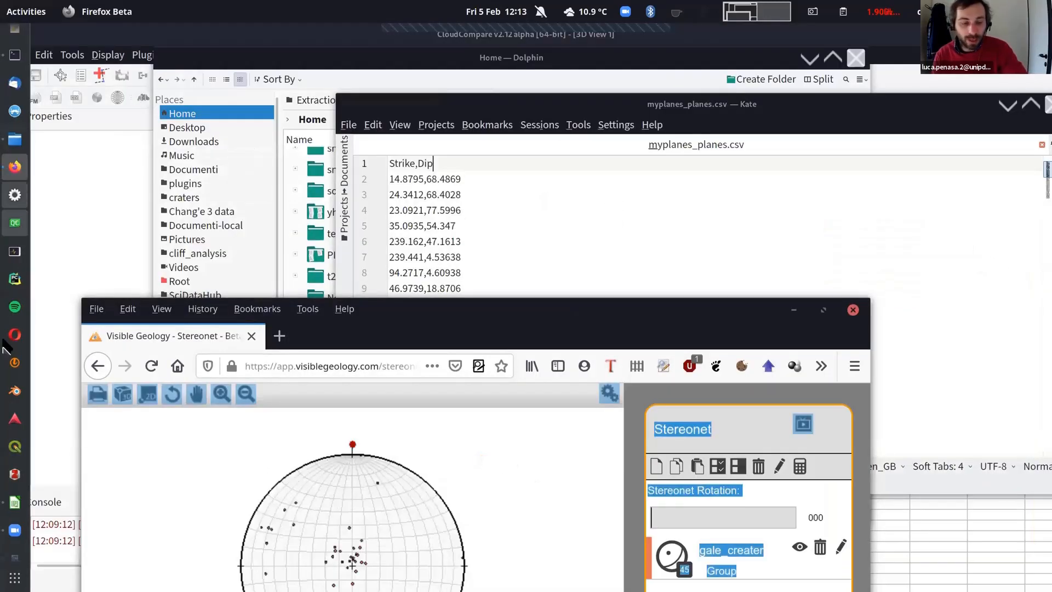
{"action": "left_click", "coordinate": [17, 528]}
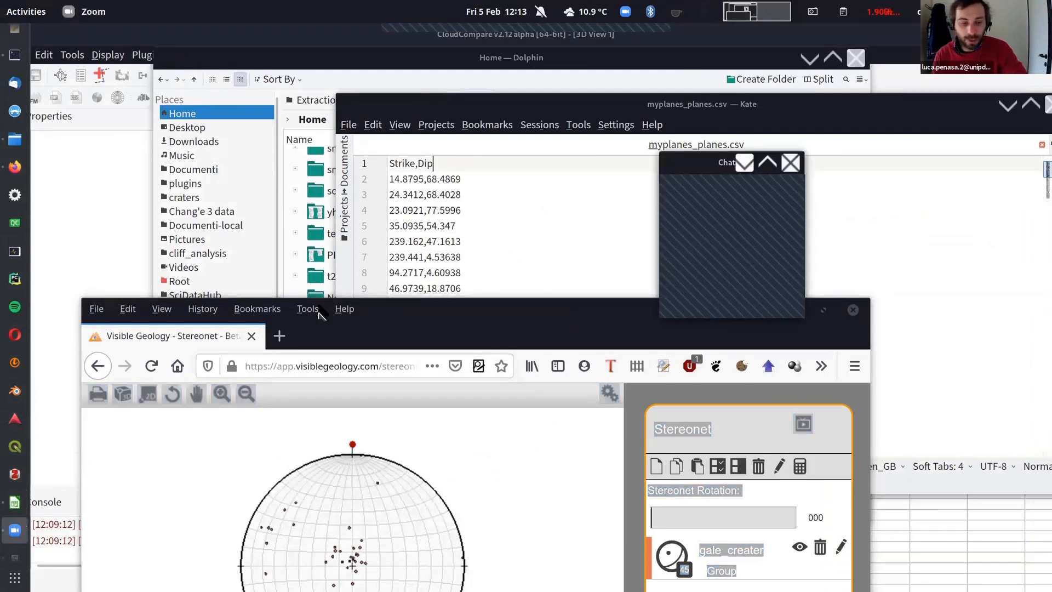
{"action": "left_click", "coordinate": [344, 308]}
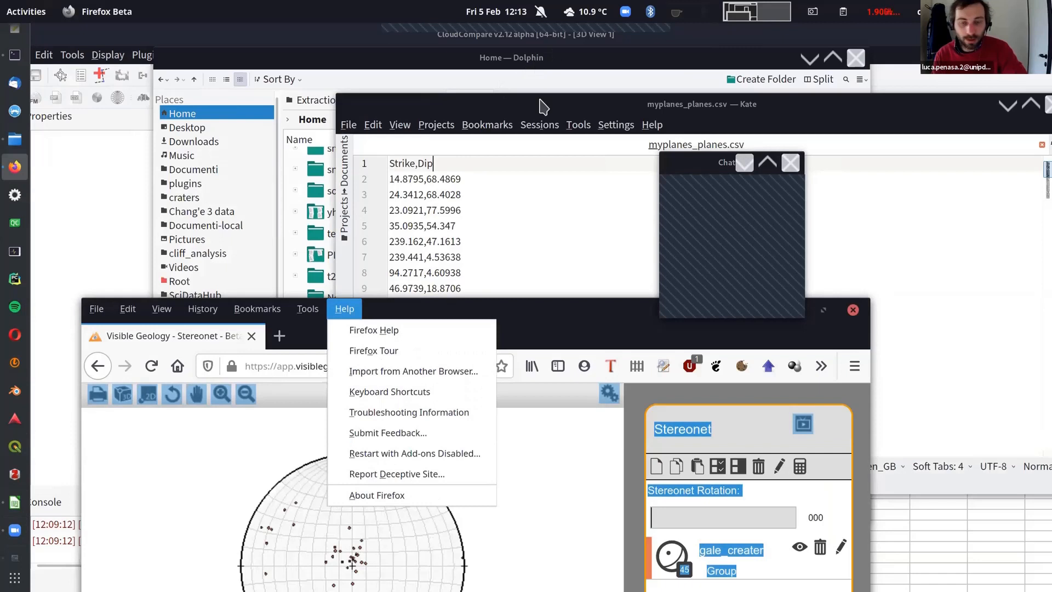
{"action": "key", "text": "Escape"}
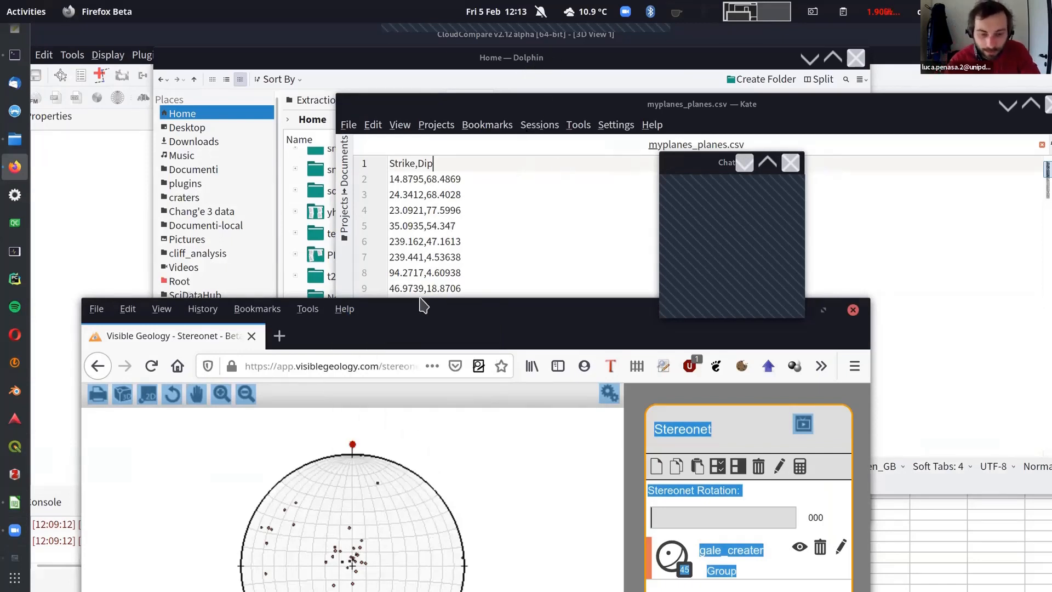
Reposition the Firefox window so the whole stereonet shows beside the chat, enlarge the chat window, and switch to Zoom
{"action": "left_click_drag", "start_coordinate": [421, 301], "coordinate": [444, 104]}
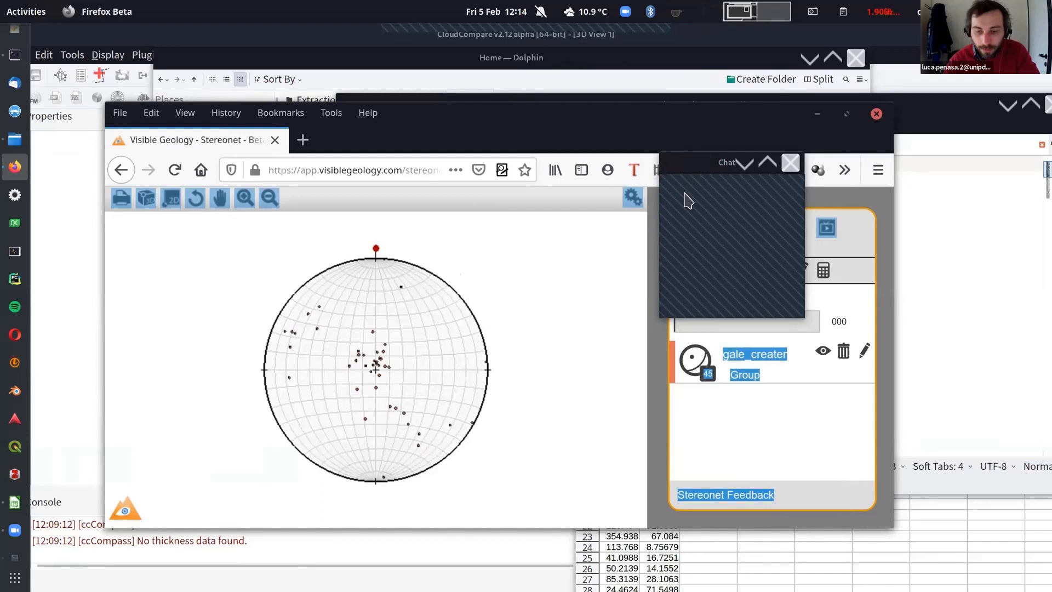
{"action": "left_click_drag", "start_coordinate": [492, 123], "coordinate": [497, 132]}
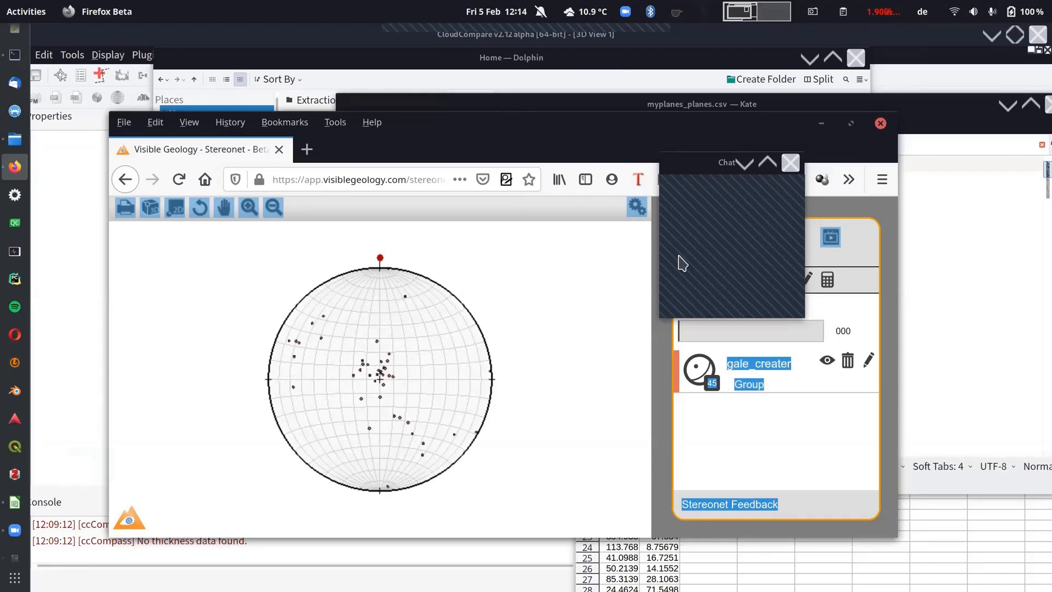
{"action": "left_click_drag", "start_coordinate": [793, 314], "coordinate": [889, 477]}
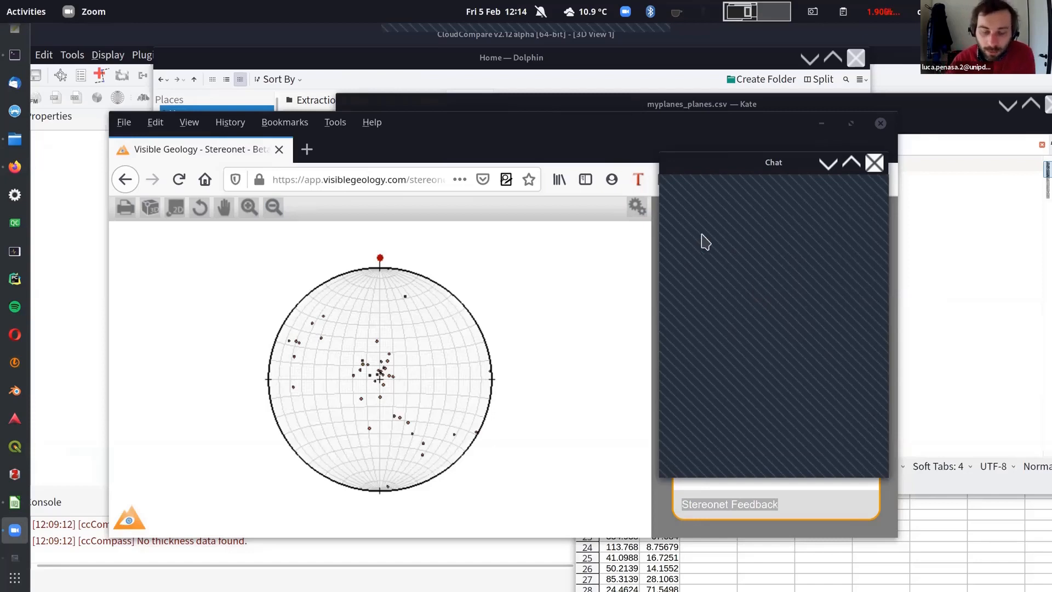
{"action": "left_click_drag", "start_coordinate": [481, 120], "coordinate": [541, 114]}
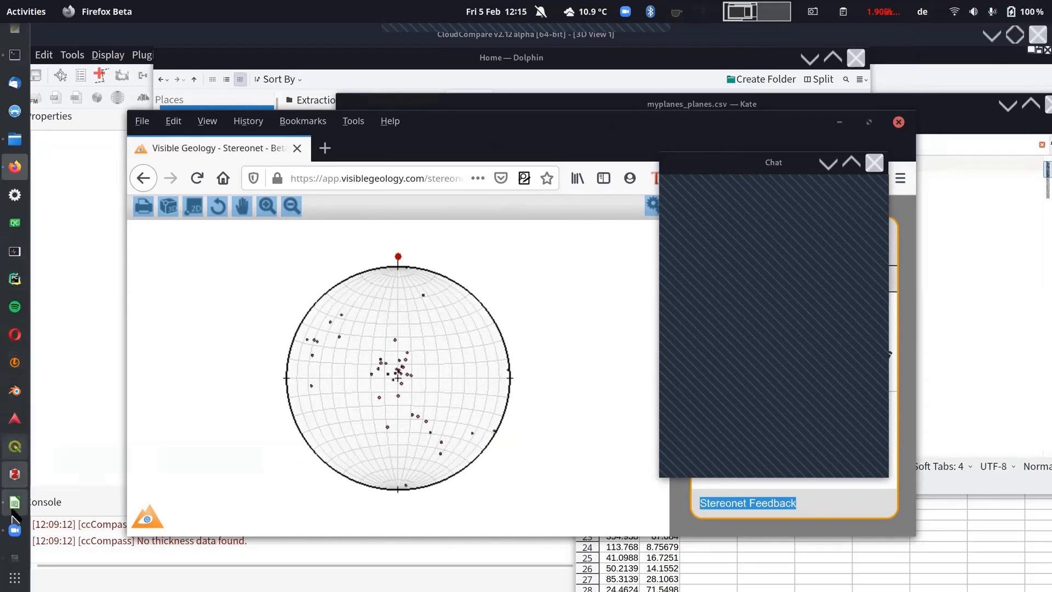
{"action": "left_click", "coordinate": [13, 536]}
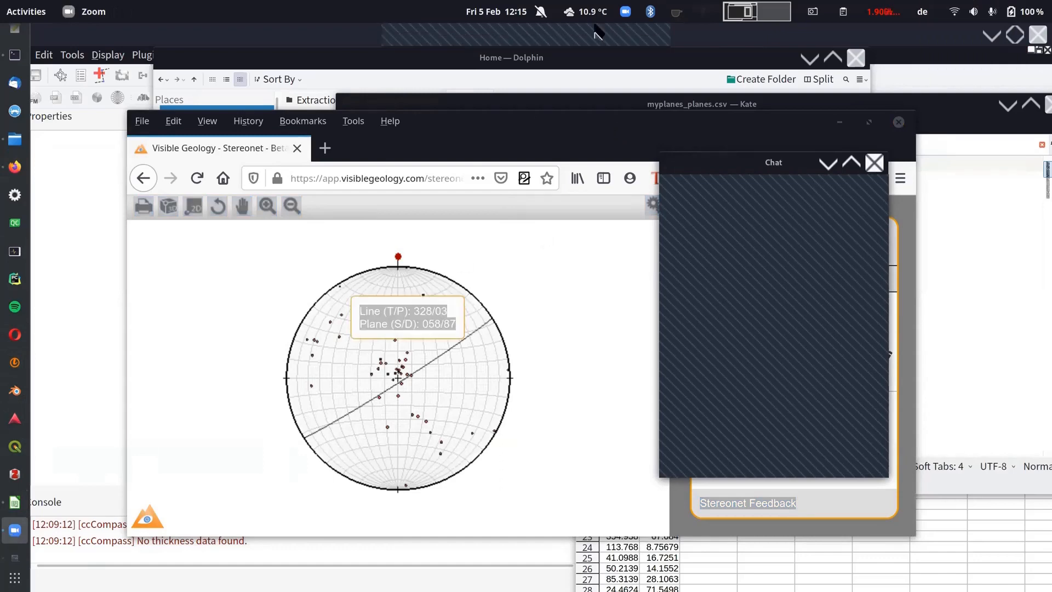
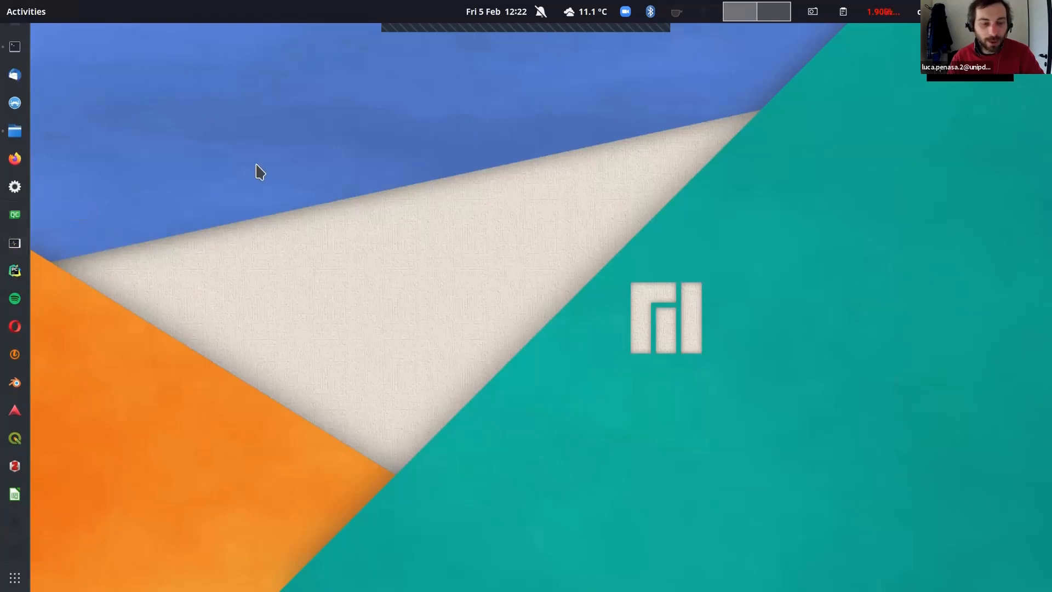
Switch to the Terminal window opened in the OpendTect 6.6.0 bin folder
{"action": "key", "text": "alt+Tab"}
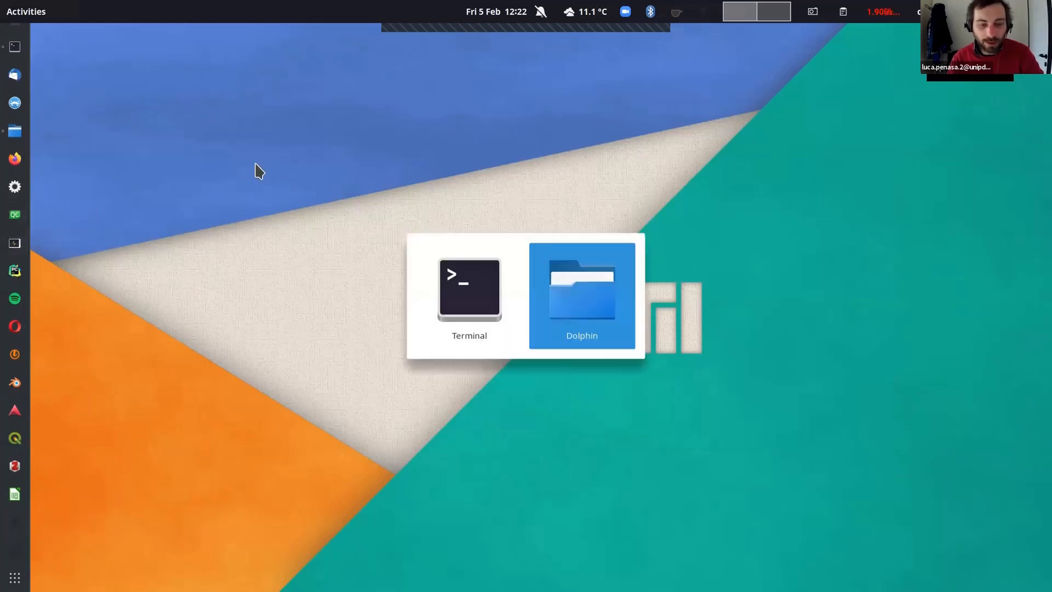
{"action": "left_click", "coordinate": [446, 277]}
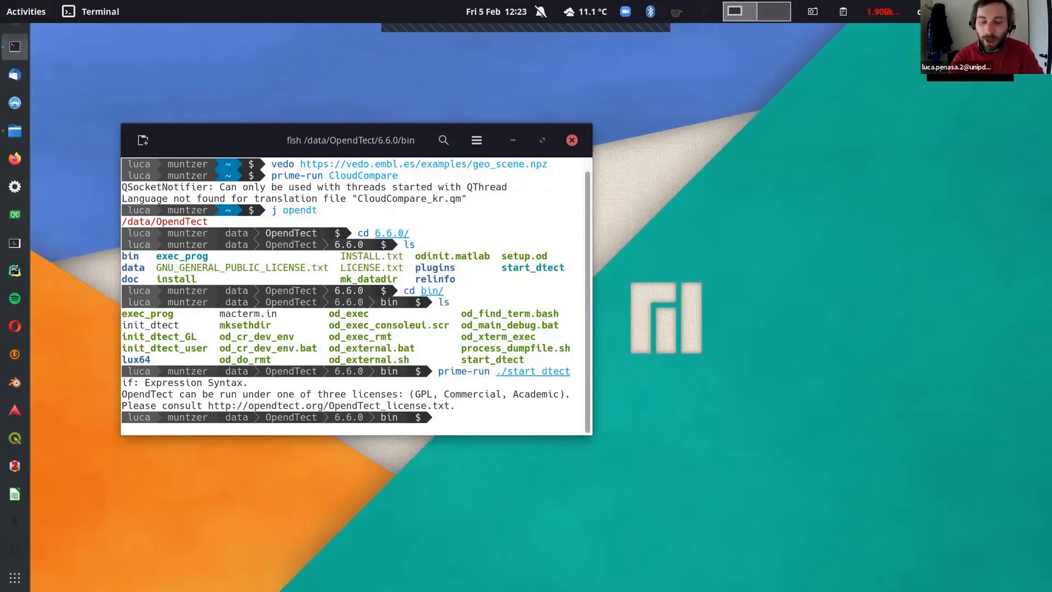
Launch OpendTect with prime-run ./start_dtect, minimize the terminal, and move the Survey Setup and Selection window to a clear spot on the desktop
{"action": "key", "text": "Up"}
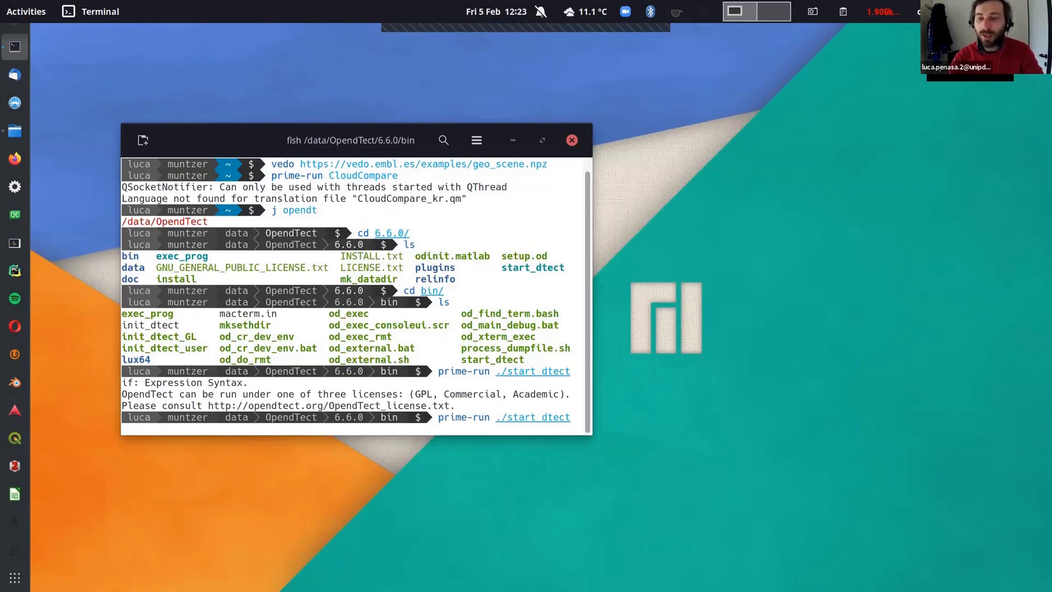
{"action": "key", "text": "Return"}
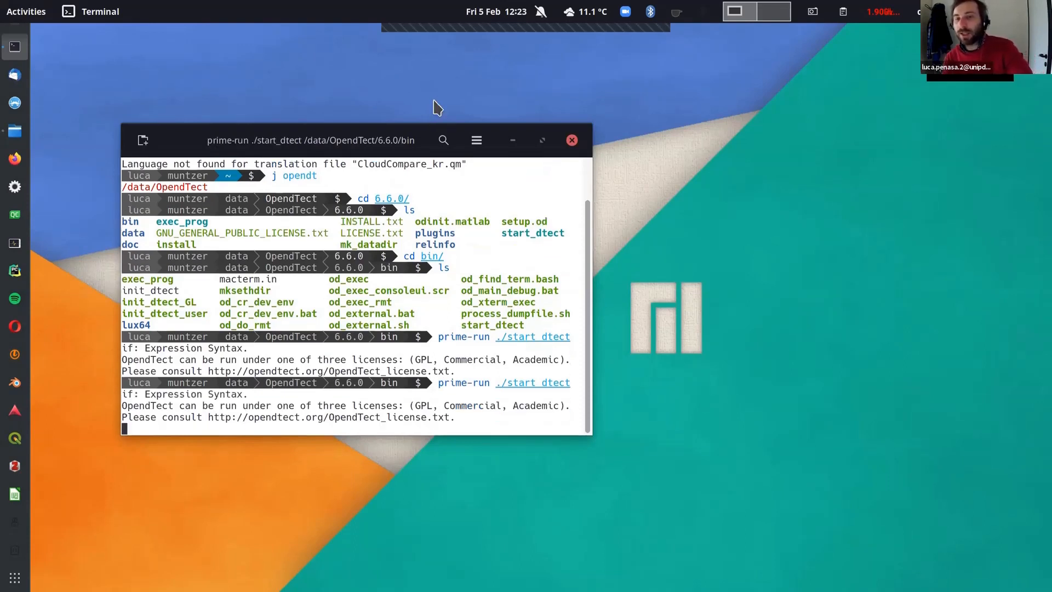
{"action": "left_click", "coordinate": [508, 144]}
{"action": "left_click_drag", "start_coordinate": [167, 30], "coordinate": [519, 118]}
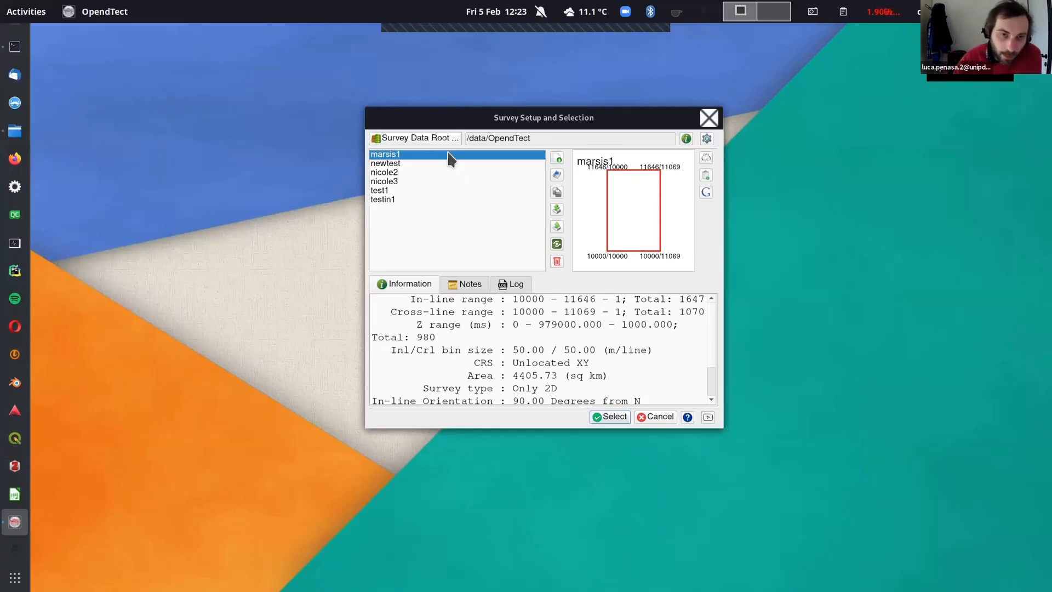
{"action": "left_click_drag", "start_coordinate": [412, 112], "coordinate": [332, 109]}
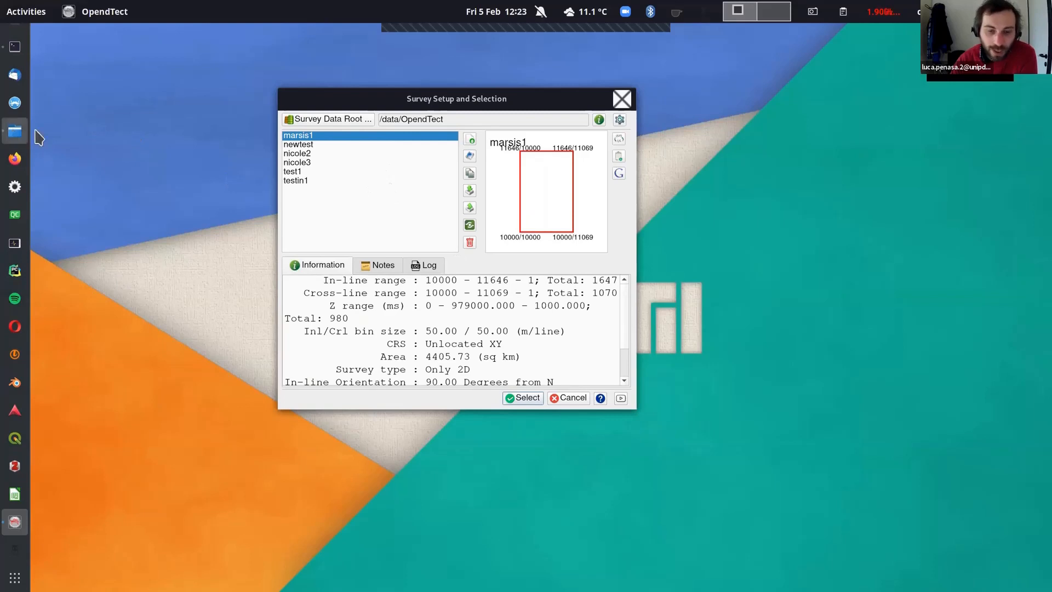
Switch to the Dolphin file manager and open sharad_dataset.zip from the 3D_modelling_of_subsurface_data folder
{"action": "left_click", "coordinate": [14, 131]}
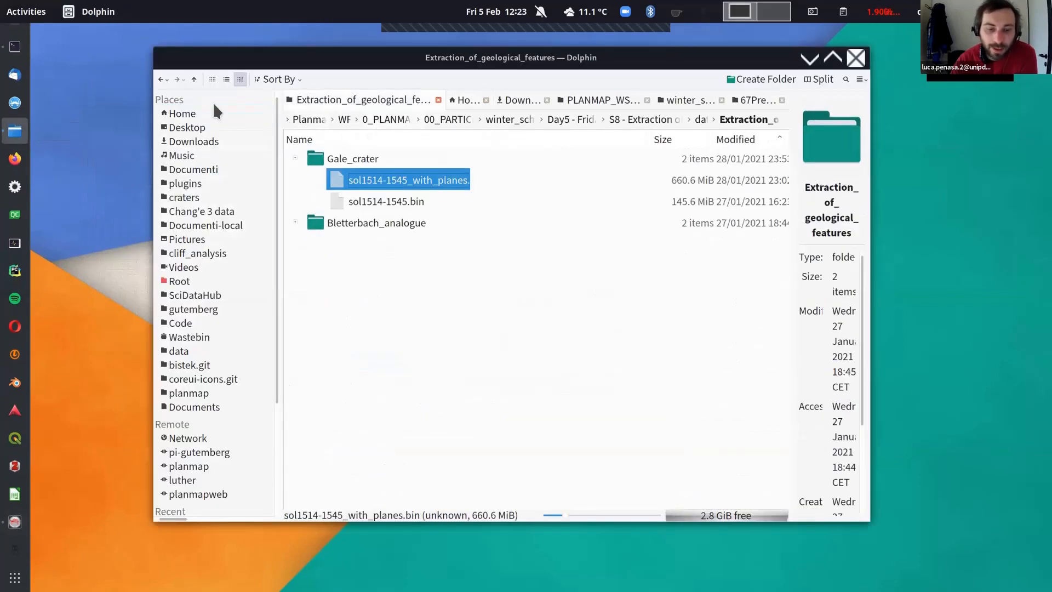
{"action": "left_click", "coordinate": [194, 80]}
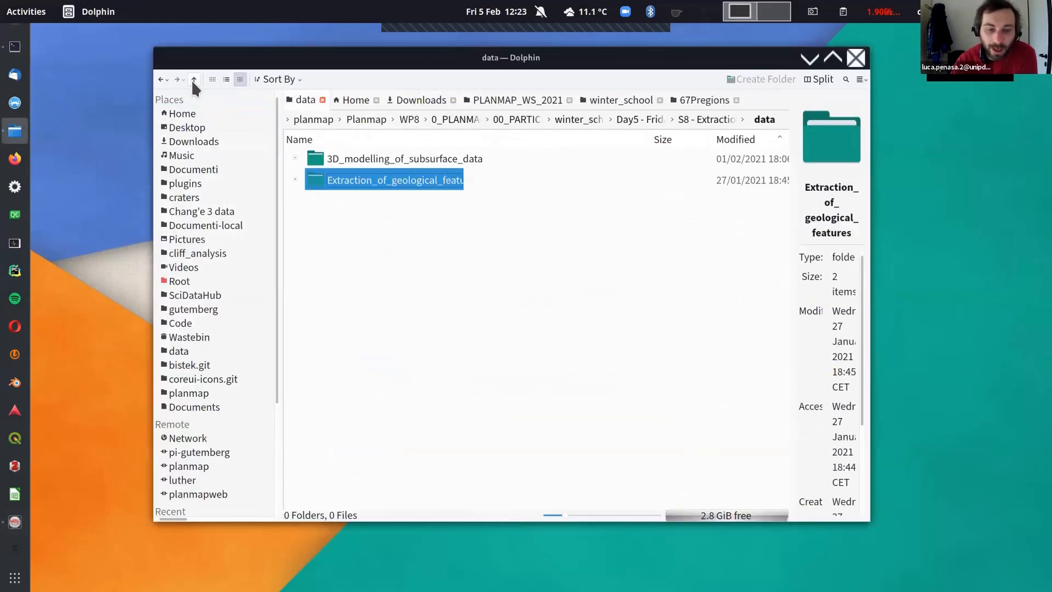
{"action": "double_click", "coordinate": [405, 158]}
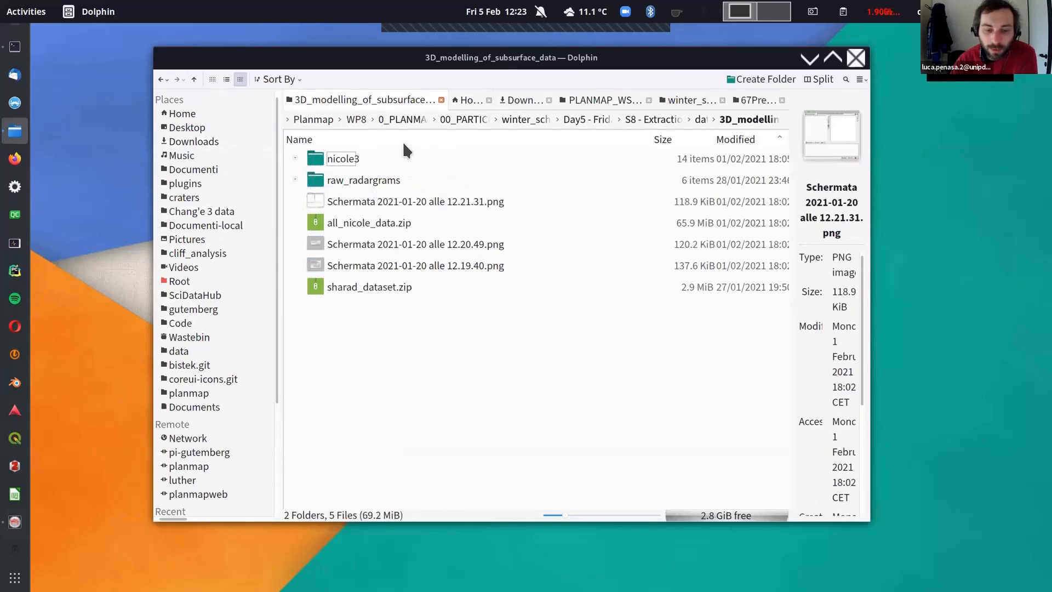
{"action": "left_click", "coordinate": [363, 288]}
{"action": "key", "text": "F2"}
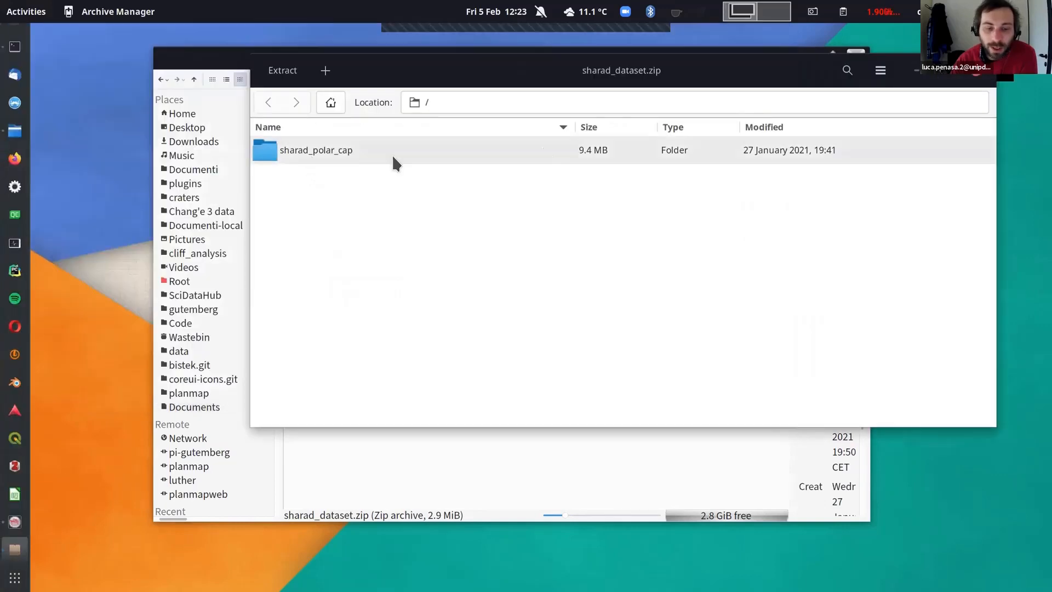
Examine the contents of the sharad_polar_cap folder in the archive, moving the archive window aside to uncover the file list behind it
{"action": "double_click", "coordinate": [393, 153]}
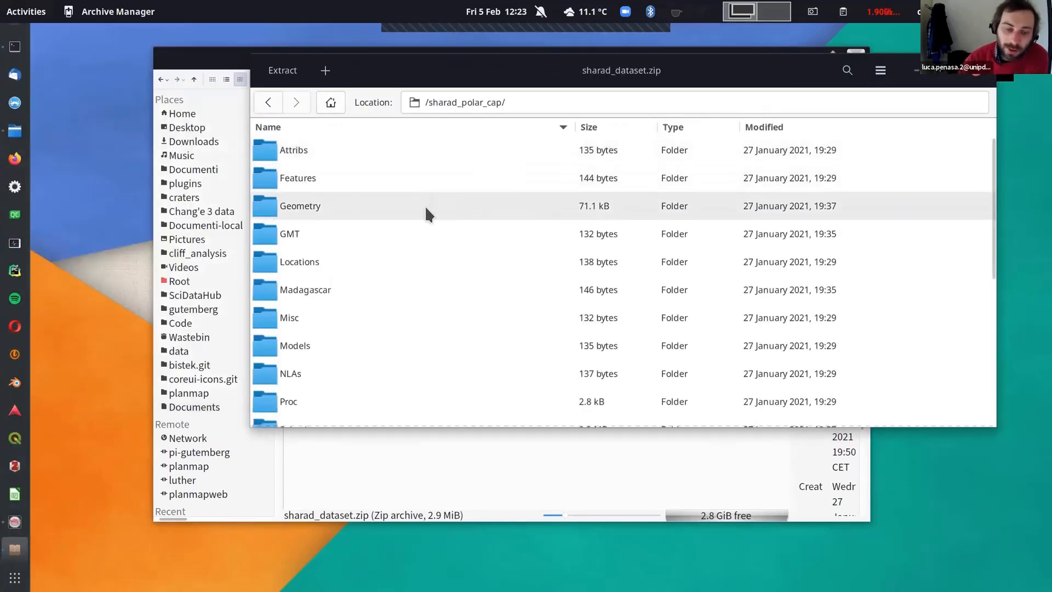
{"action": "scroll", "coordinate": [425, 208], "scroll_direction": "down", "scroll_amount": 5}
{"action": "scroll", "coordinate": [427, 209], "scroll_direction": "up", "scroll_amount": 5}
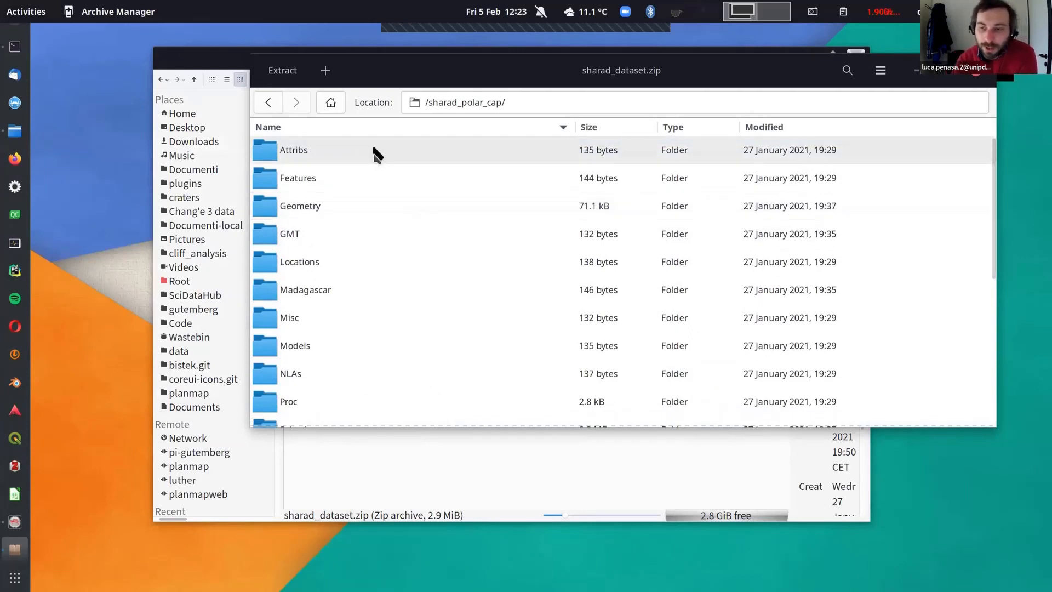
{"action": "left_click_drag", "start_coordinate": [466, 79], "coordinate": [855, 149]}
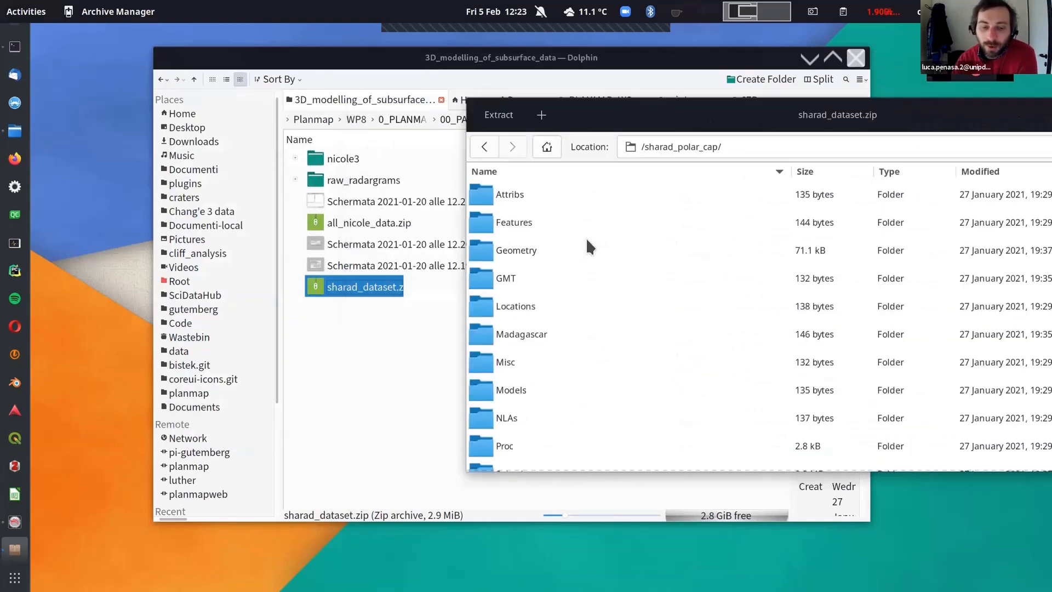
{"action": "scroll", "coordinate": [572, 253], "scroll_direction": "down", "scroll_amount": 5}
{"action": "scroll", "coordinate": [534, 262], "scroll_direction": "up", "scroll_amount": 5}
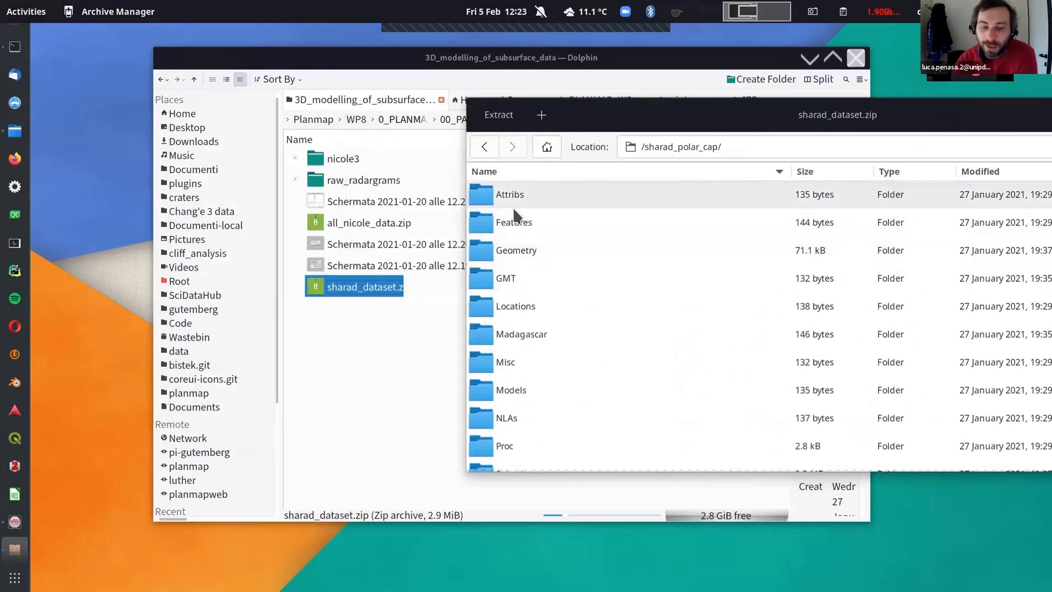
Review the contents of the sharad_polar_cap folder inside sharad_dataset.zip, and close the archive
{"action": "scroll", "coordinate": [556, 327], "scroll_direction": "down", "scroll_amount": 5}
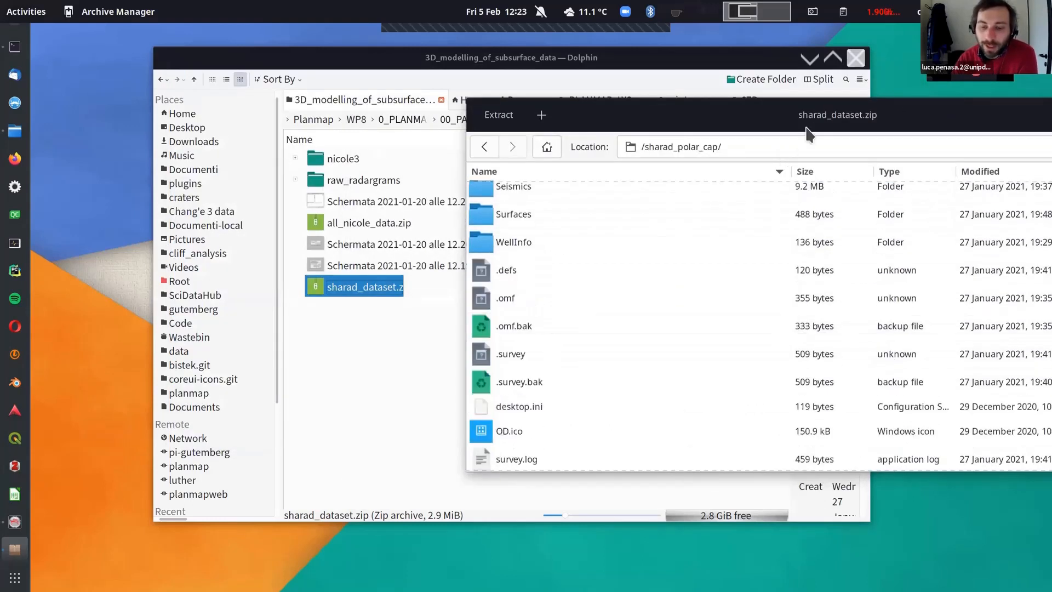
{"action": "left_click_drag", "start_coordinate": [815, 106], "coordinate": [373, 89]}
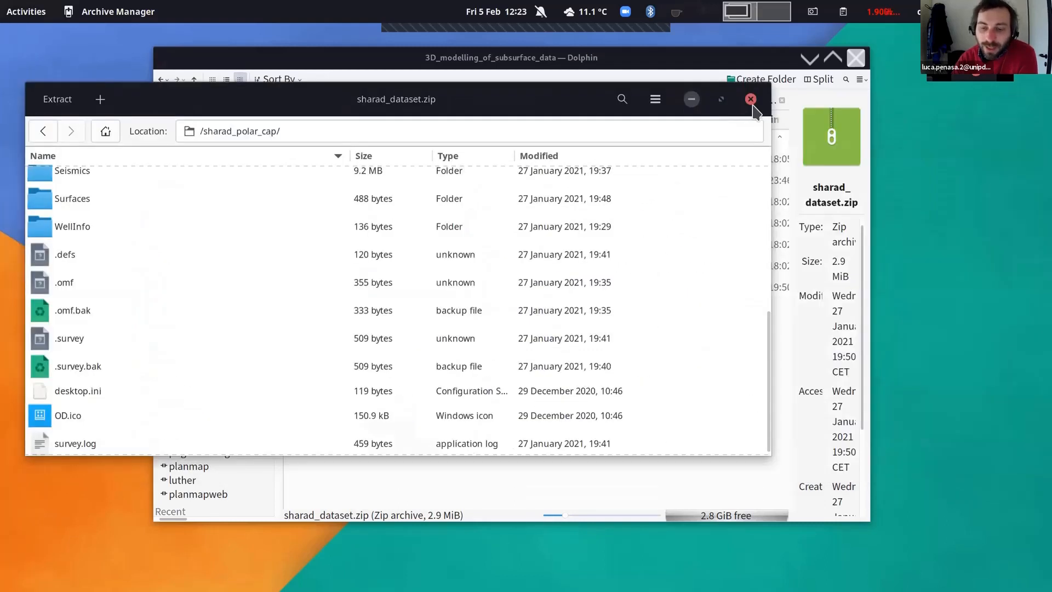
{"action": "left_click", "coordinate": [752, 103]}
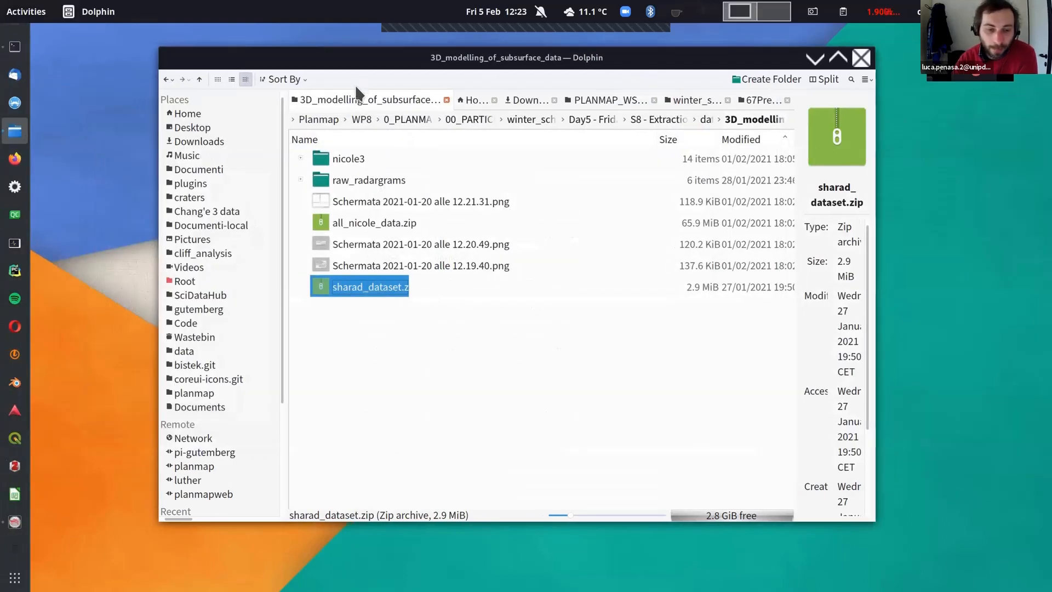
Arrange the file manager and survey dialog side by side, start extracting a survey from a zip file, and go to the root folder
{"action": "left_click_drag", "start_coordinate": [279, 67], "coordinate": [759, 126]}
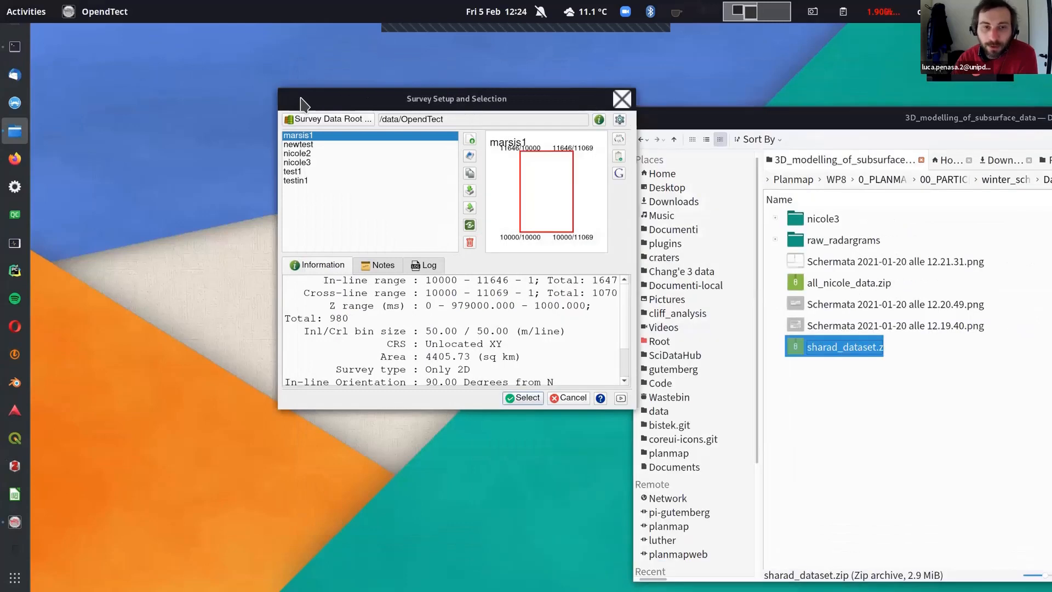
{"action": "left_click_drag", "start_coordinate": [468, 104], "coordinate": [307, 102]}
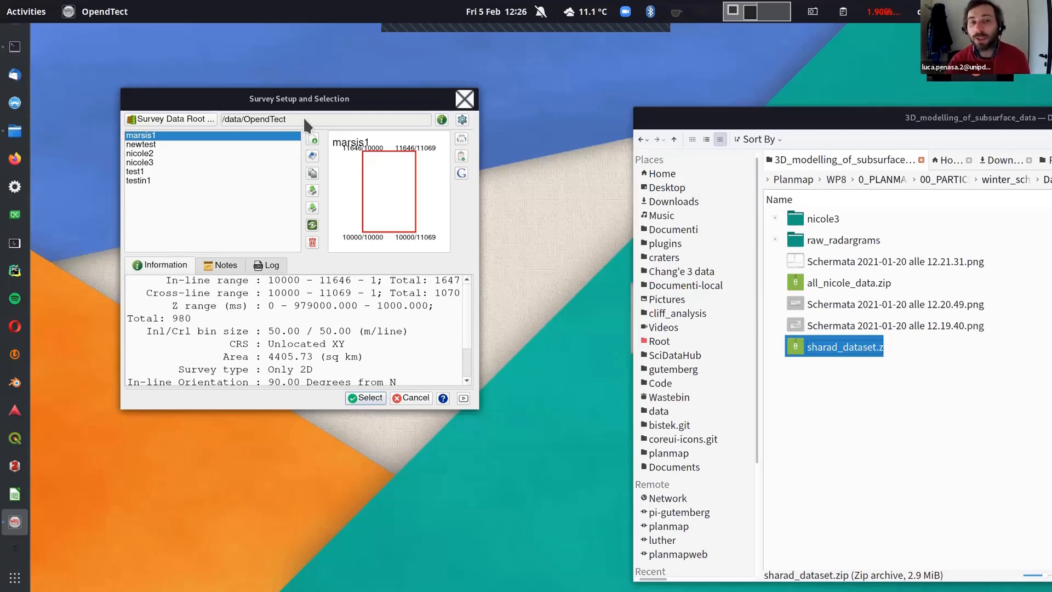
{"action": "left_click", "coordinate": [312, 208]}
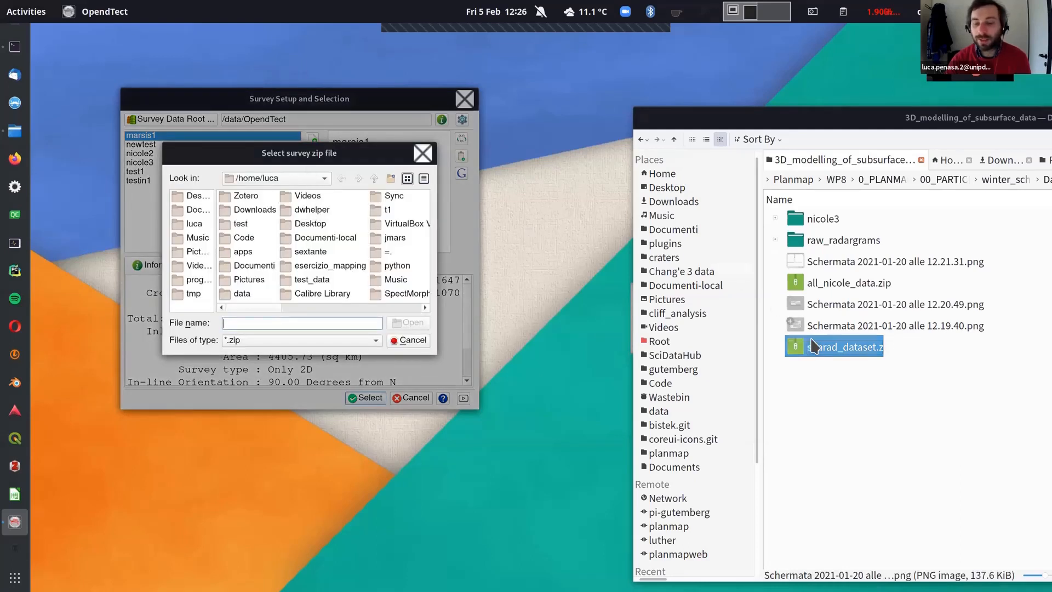
{"action": "left_click_drag", "start_coordinate": [814, 346], "coordinate": [288, 219]}
{"action": "left_click", "coordinate": [372, 178]}
{"action": "left_click", "coordinate": [373, 177]}
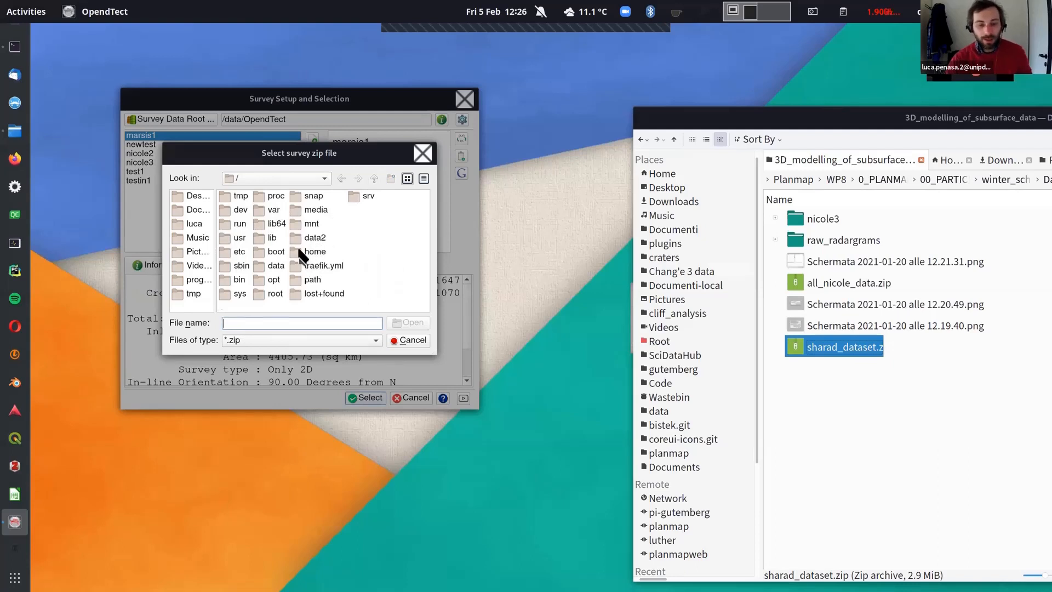
Browse from /data/planmap through Planmap/WP8 and 0_PLANMAP-GMAP-WINTER-SCHOOL-2021 to the winter_school_materials/Day5 - Friday folder
{"action": "double_click", "coordinate": [276, 266]}
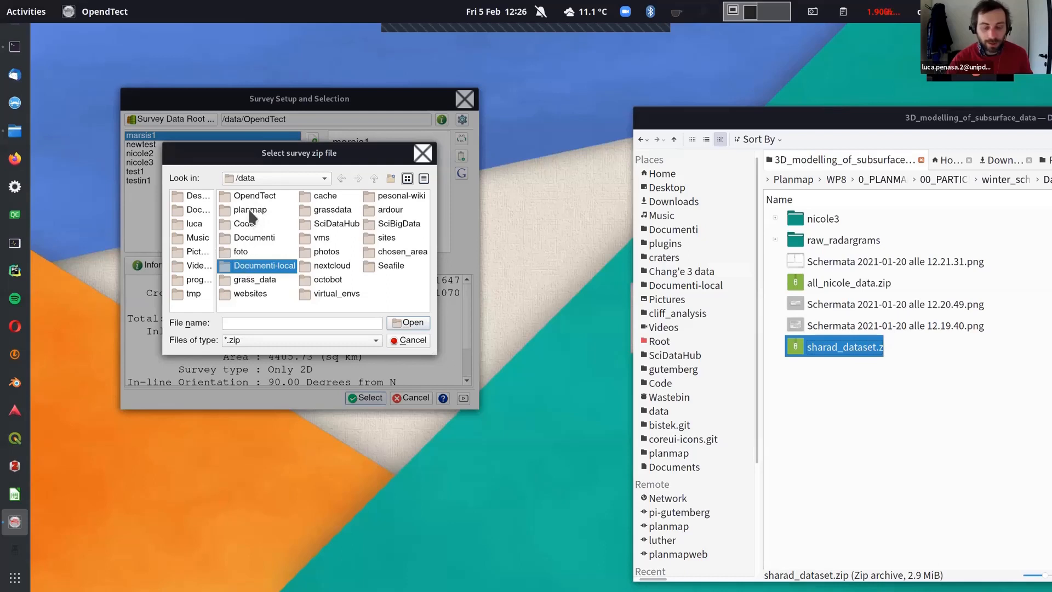
{"action": "double_click", "coordinate": [250, 211]}
{"action": "left_click", "coordinate": [248, 221]}
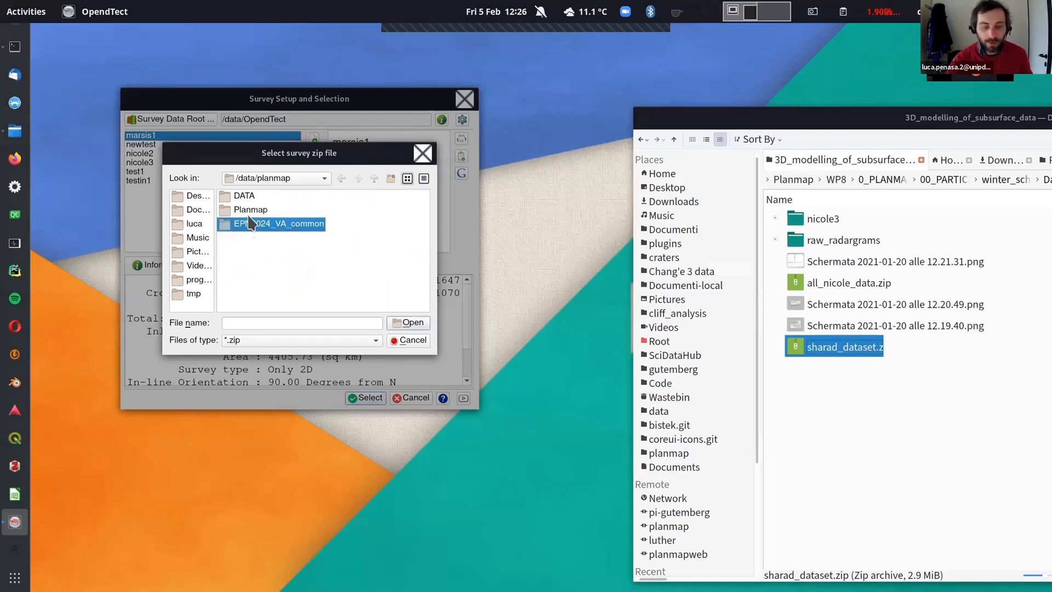
{"action": "double_click", "coordinate": [249, 210]}
{"action": "double_click", "coordinate": [250, 198]}
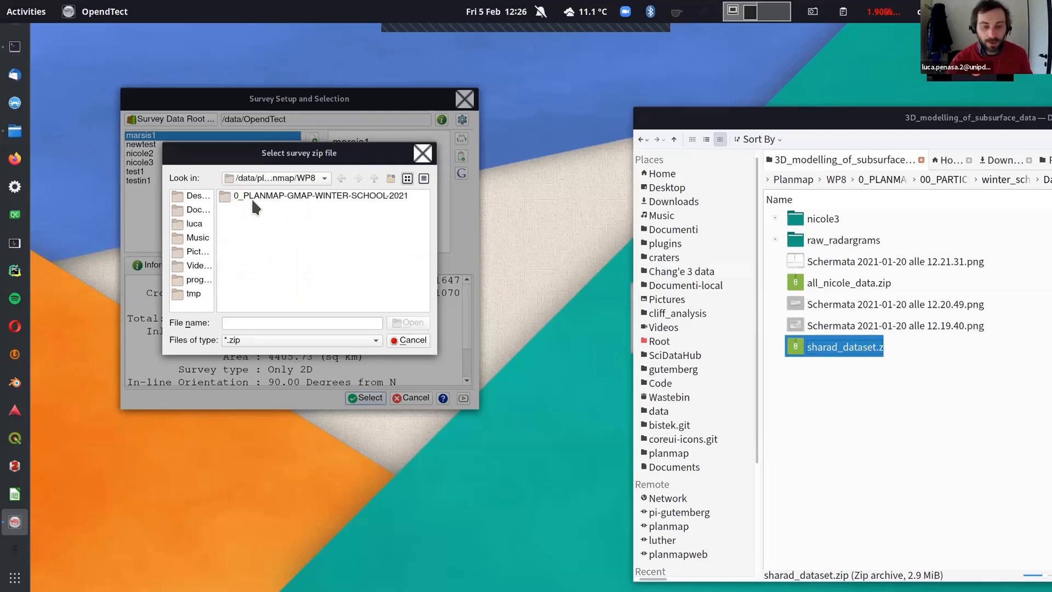
{"action": "double_click", "coordinate": [251, 198]}
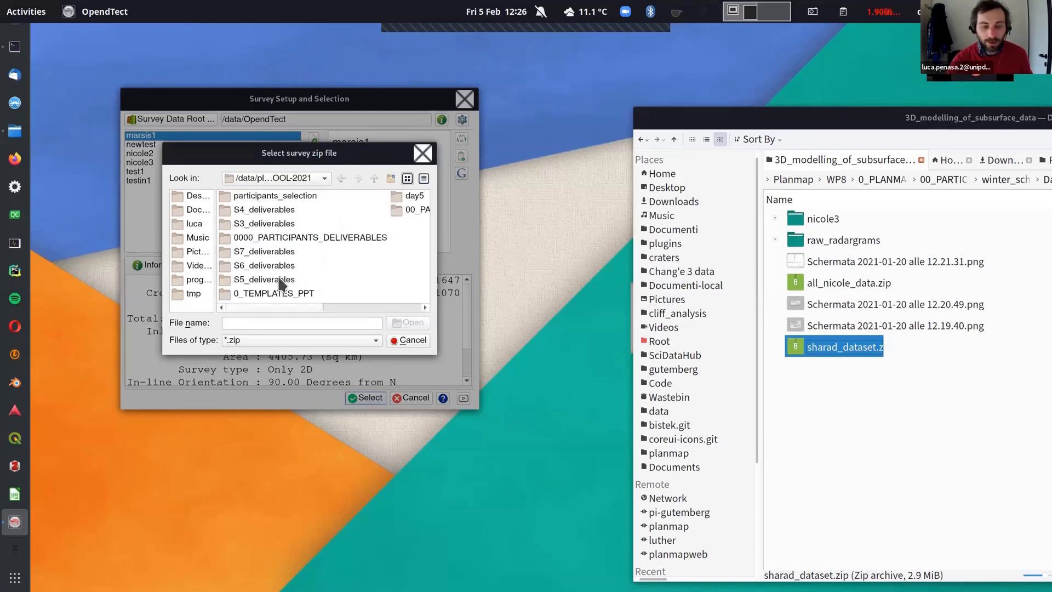
{"action": "scroll", "coordinate": [285, 277], "scroll_direction": "right", "scroll_amount": 3}
{"action": "double_click", "coordinate": [317, 211]}
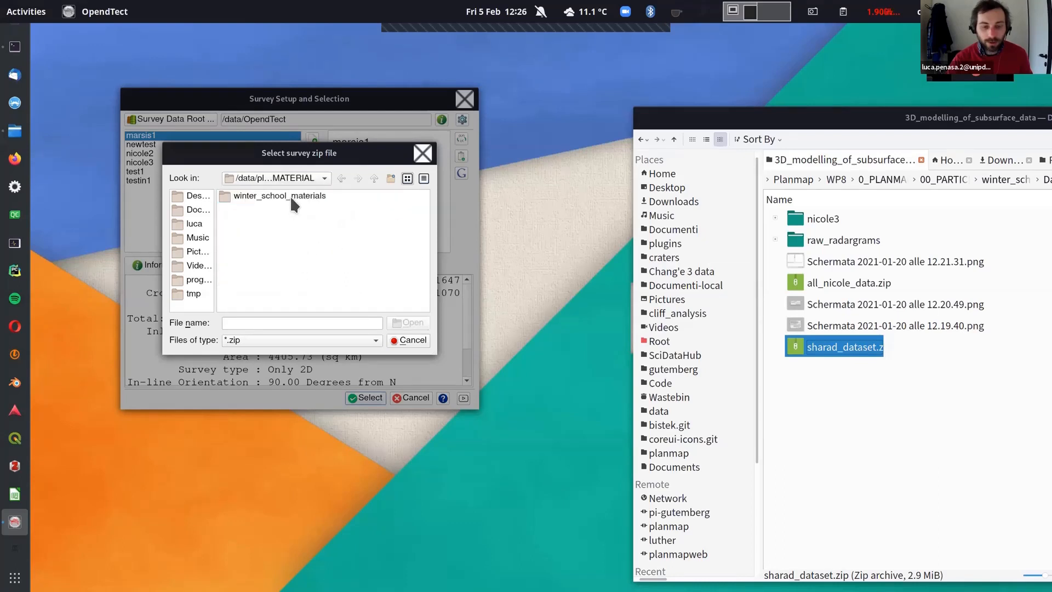
{"action": "double_click", "coordinate": [290, 197]}
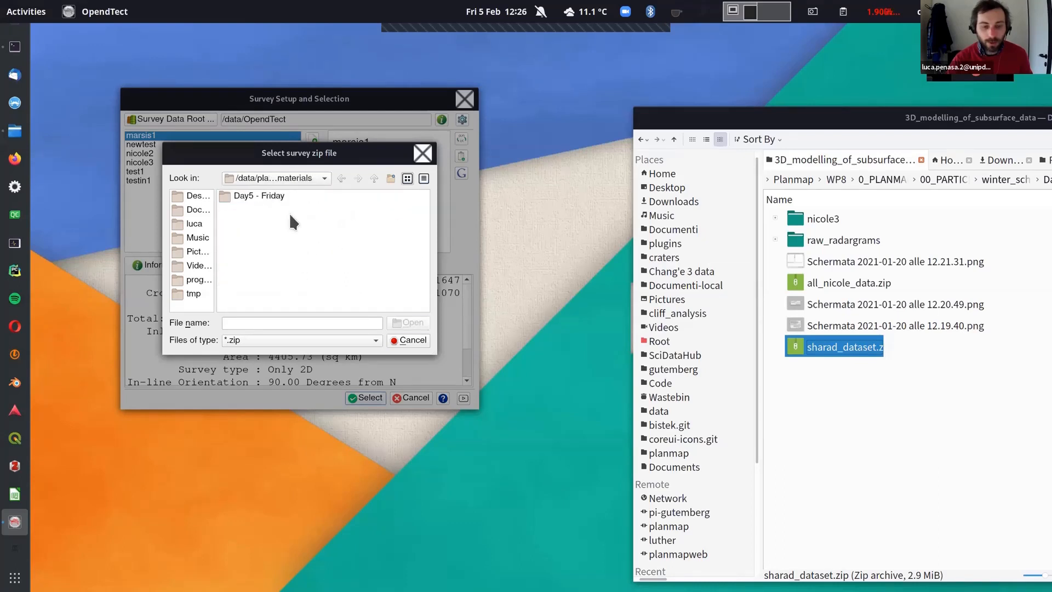
{"action": "double_click", "coordinate": [261, 195]}
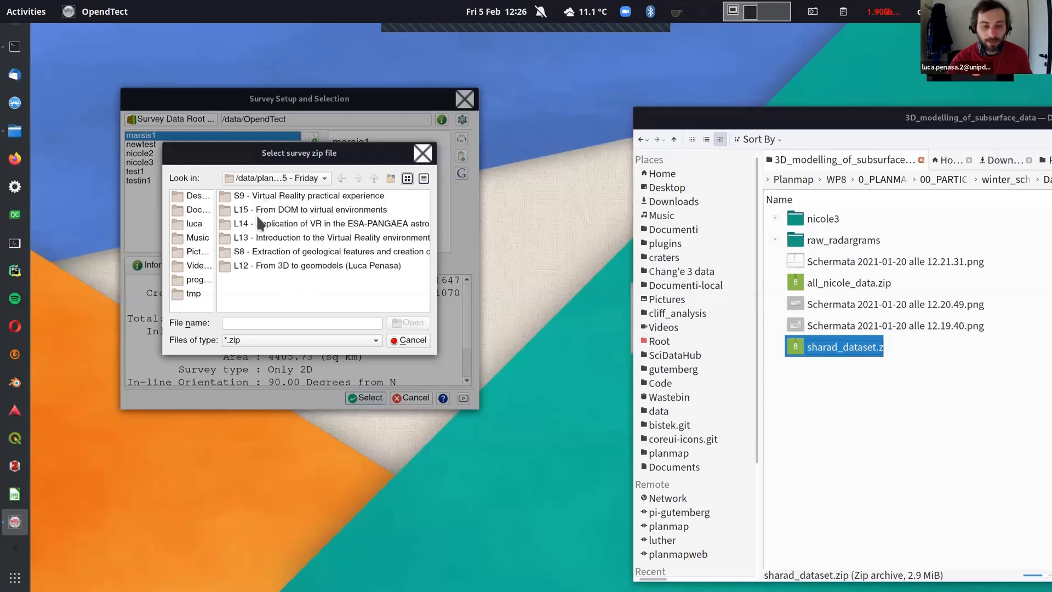
Import sharad_dataset.zip from data/3D_modelling_of_subsurface_data in the S8 geological features folder
{"action": "double_click", "coordinate": [267, 267]}
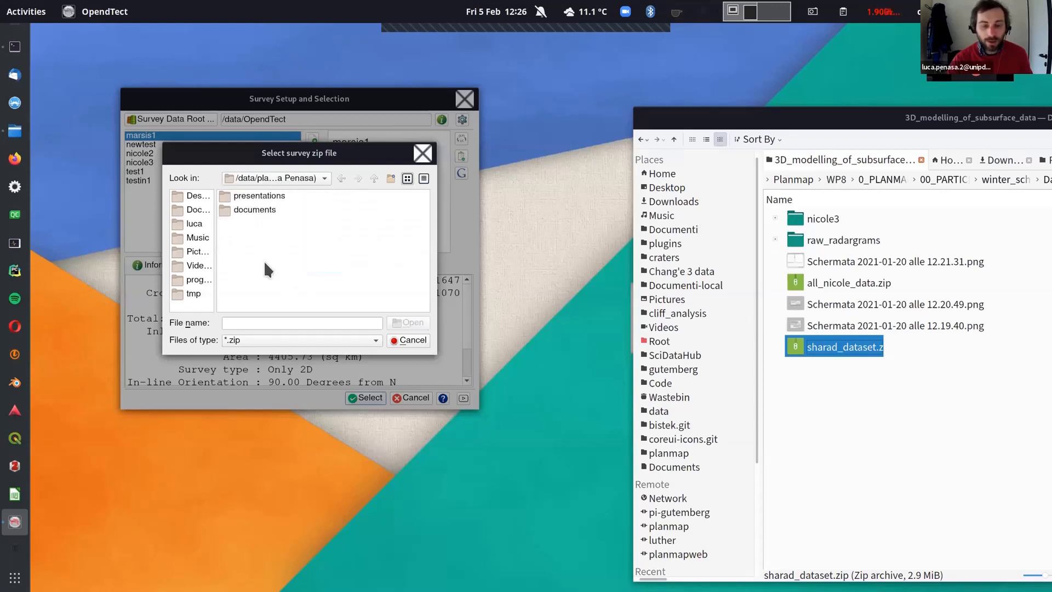
{"action": "left_click", "coordinate": [372, 179]}
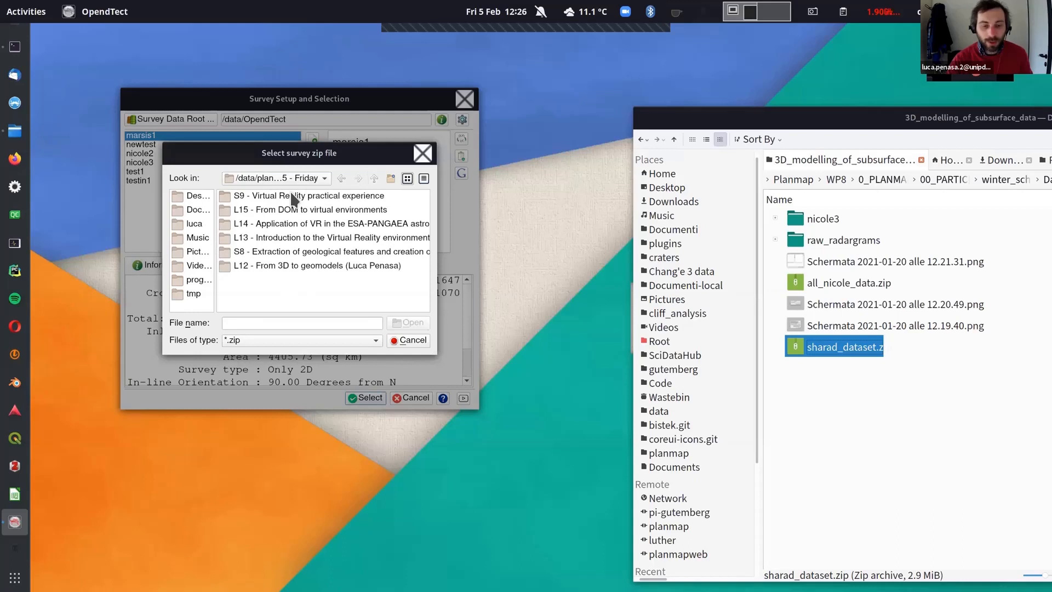
{"action": "double_click", "coordinate": [253, 253]}
{"action": "double_click", "coordinate": [244, 211]}
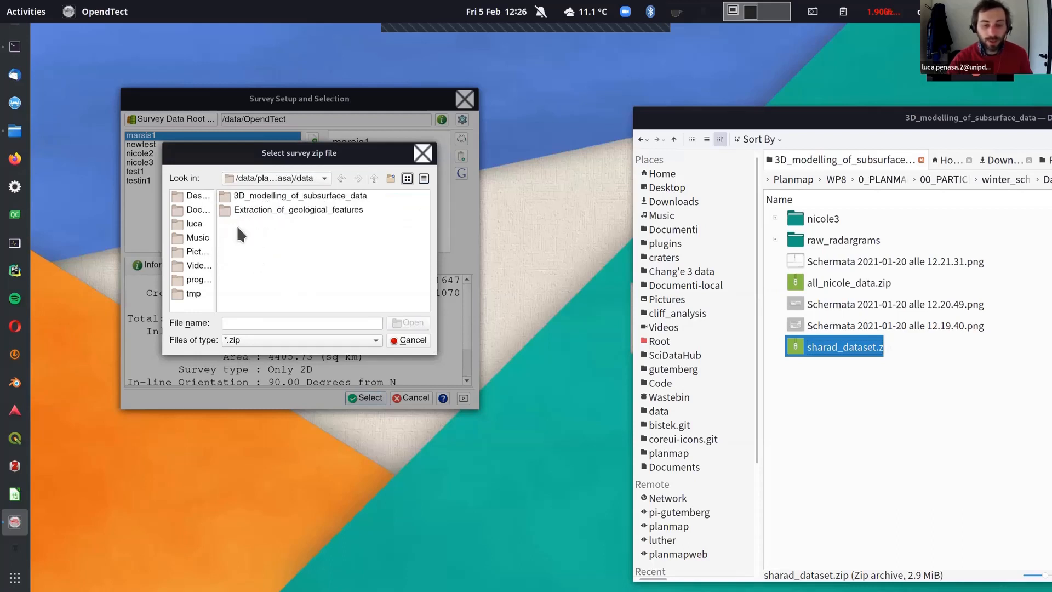
{"action": "double_click", "coordinate": [256, 199]}
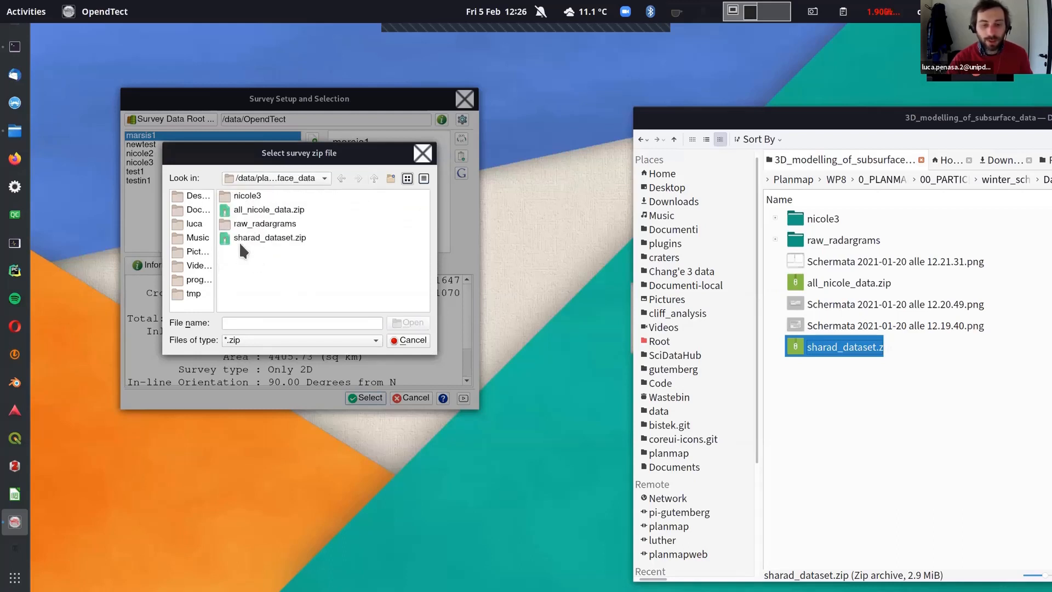
{"action": "left_click", "coordinate": [254, 239]}
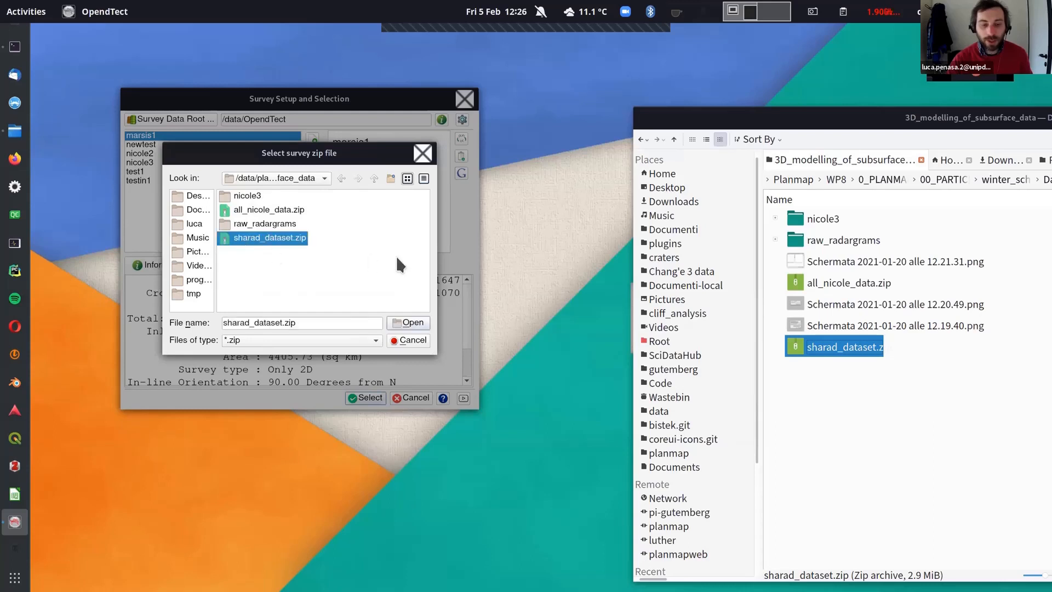
{"action": "left_click", "coordinate": [410, 323]}
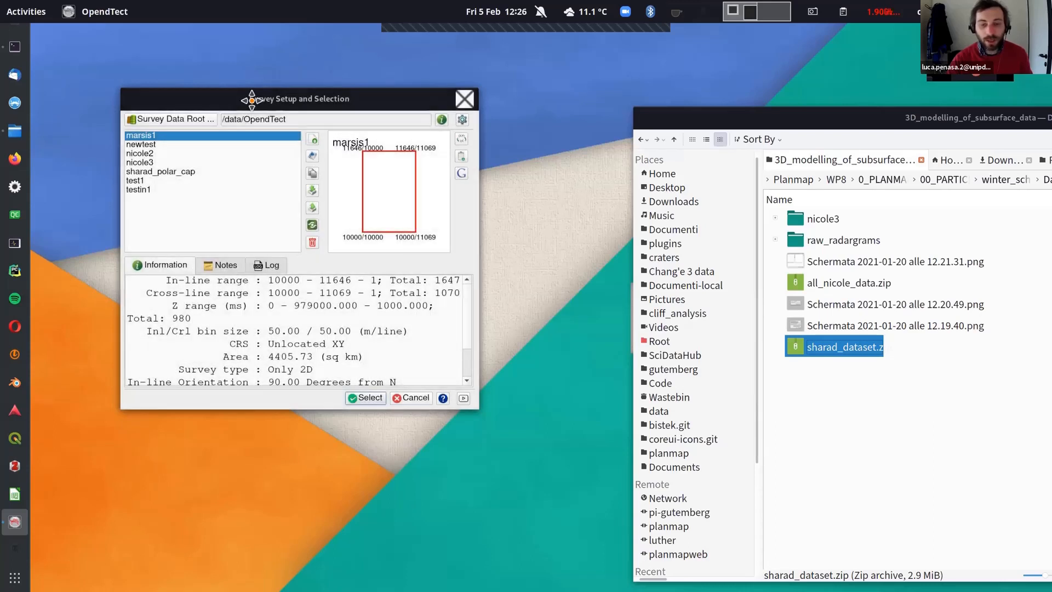
Inspect the ranges and settings in the sharad_polar_cap survey parameters, and close them without changes
{"action": "left_click_drag", "start_coordinate": [252, 99], "coordinate": [283, 84]}
{"action": "left_click", "coordinate": [198, 156]}
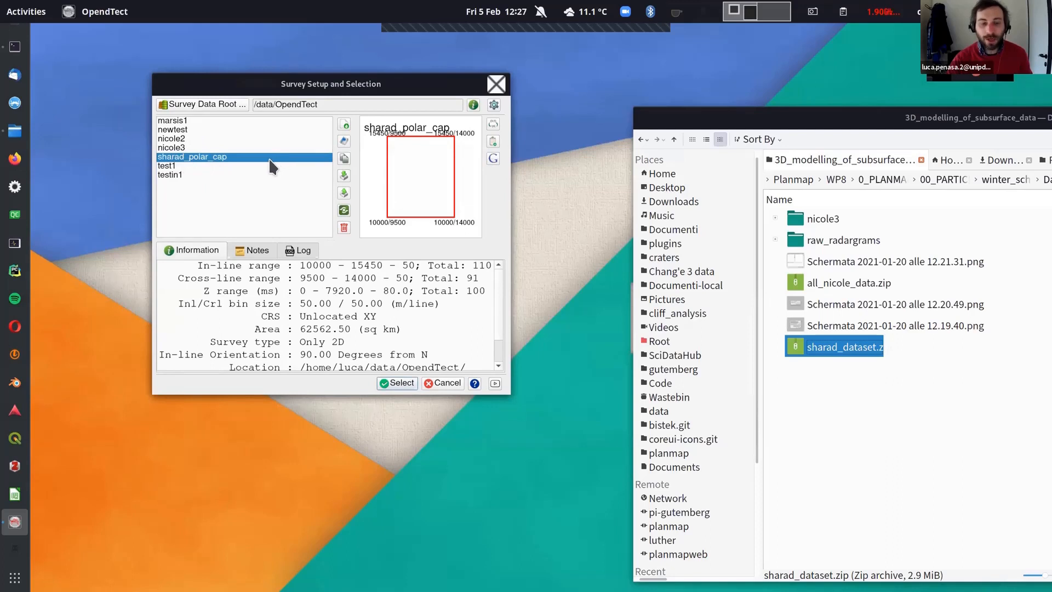
{"action": "left_click", "coordinate": [344, 141]}
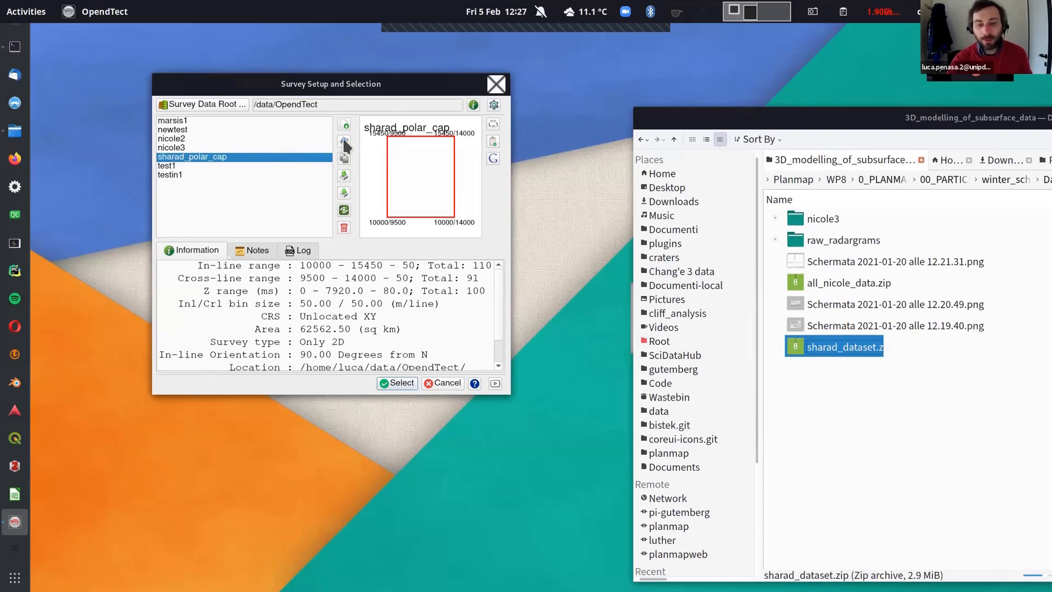
{"action": "mouse_move", "coordinate": [331, 87]}
{"action": "left_mouse_down"}
{"action": "mouse_move", "coordinate": [355, 80]}
{"action": "mouse_move", "coordinate": [320, 95]}
{"action": "left_mouse_up"}
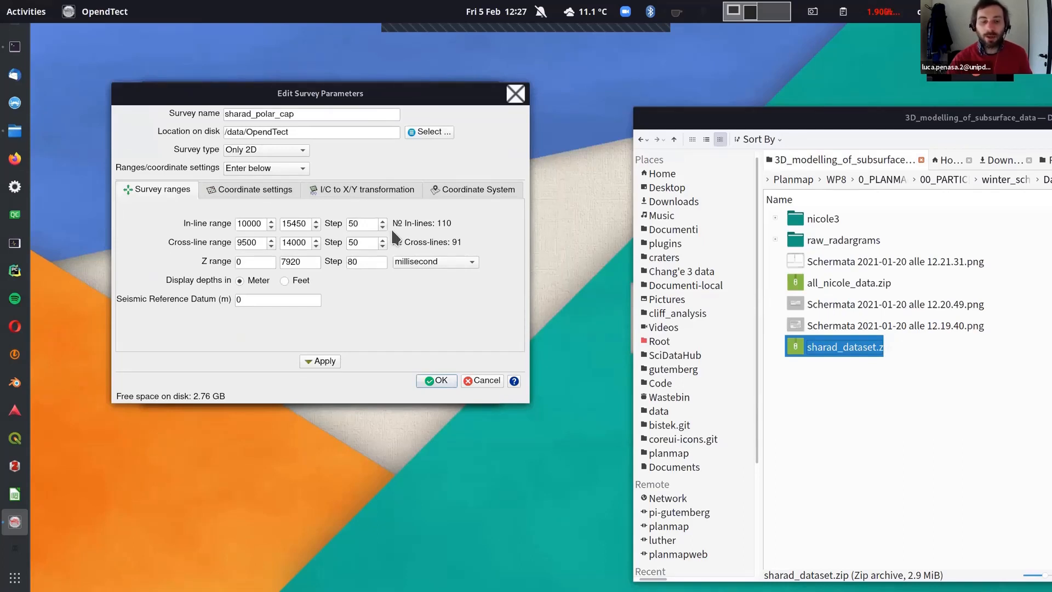
{"action": "left_click", "coordinate": [516, 98]}
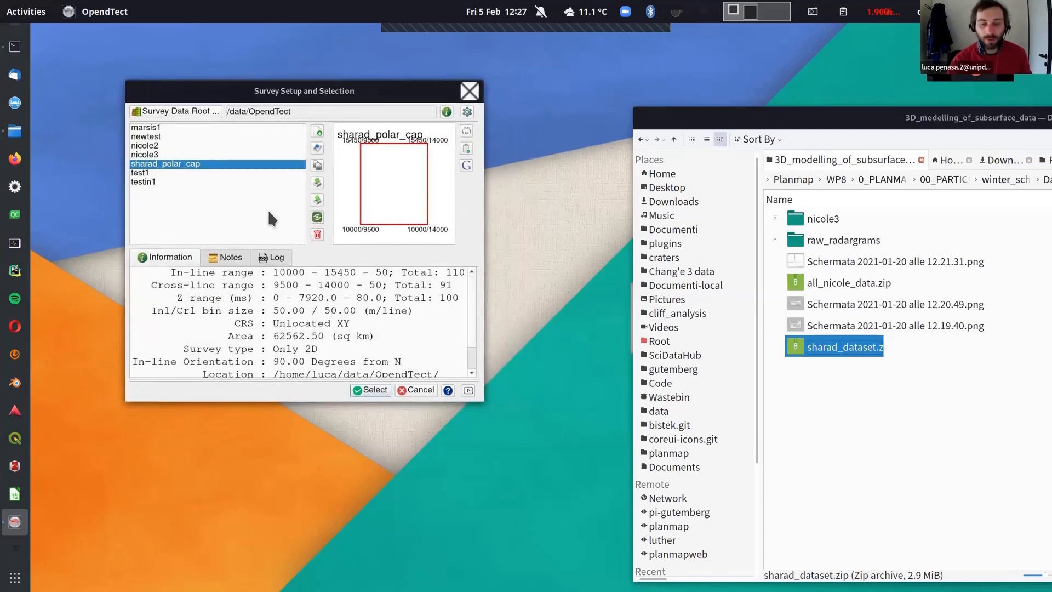
Open the sharad_polar_cap survey and maximize its scene window
{"action": "left_click", "coordinate": [373, 389]}
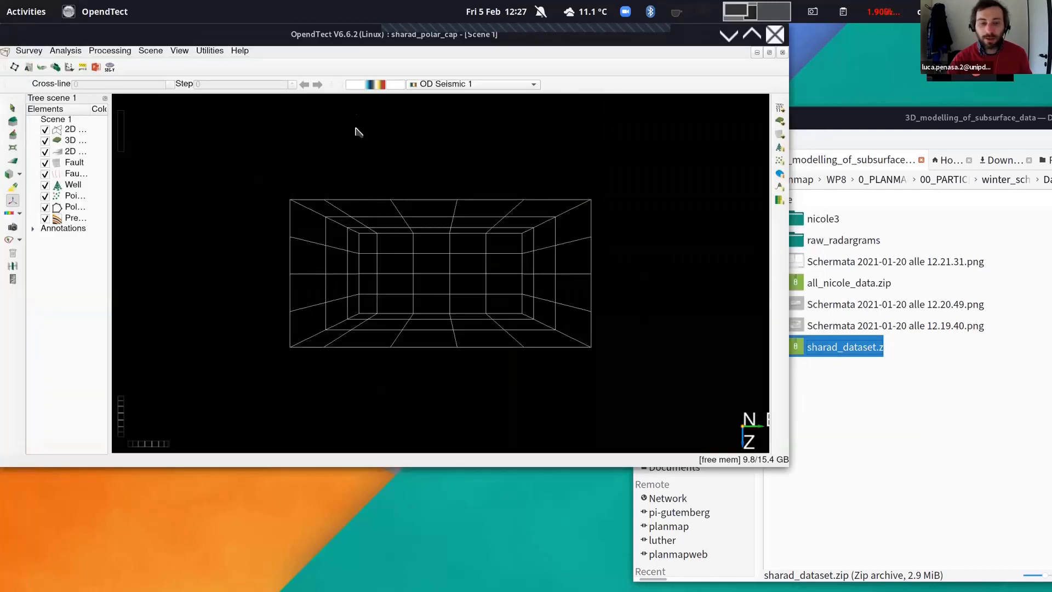
{"action": "left_click_drag", "start_coordinate": [372, 34], "coordinate": [394, 77]}
{"action": "double_click", "coordinate": [394, 78]}
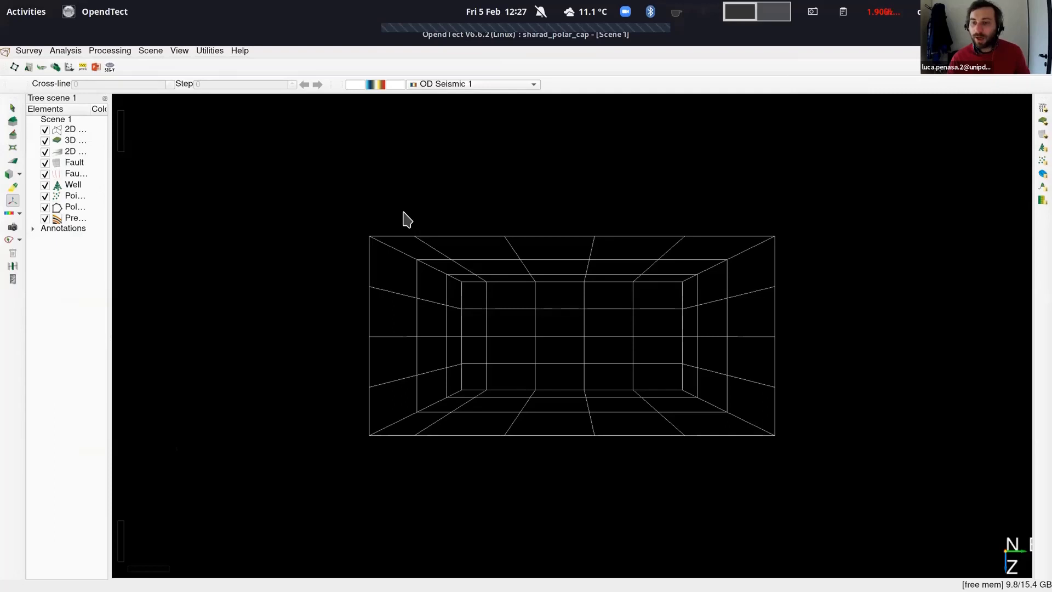
Switch to the Dolphin file manager to point out sharad_dataset.zip, and return to the empty survey scene in OpendTect
{"action": "mouse_move", "coordinate": [3, 225]}
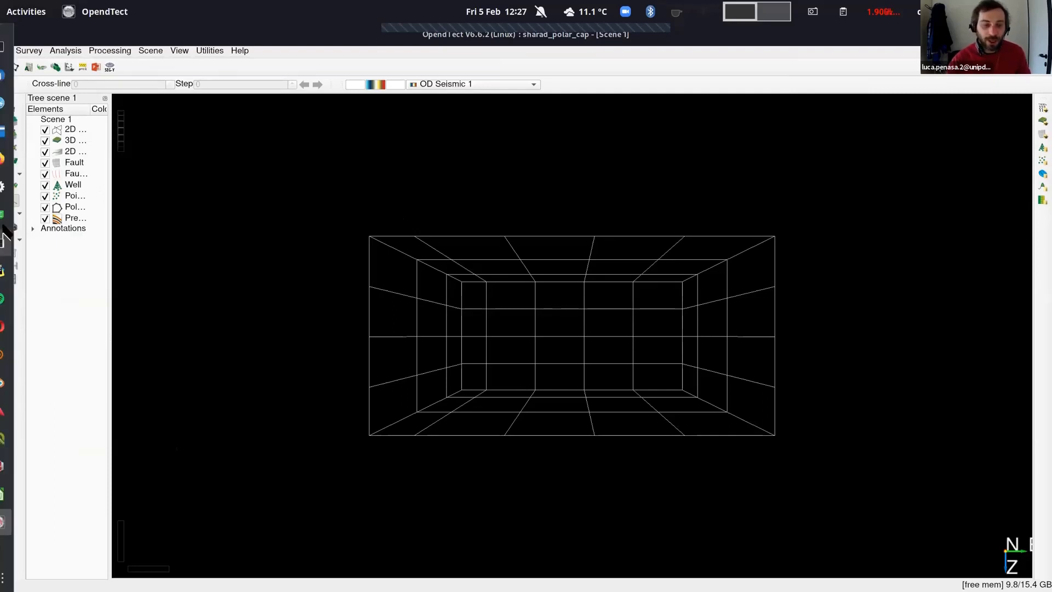
{"action": "left_click", "coordinate": [15, 131]}
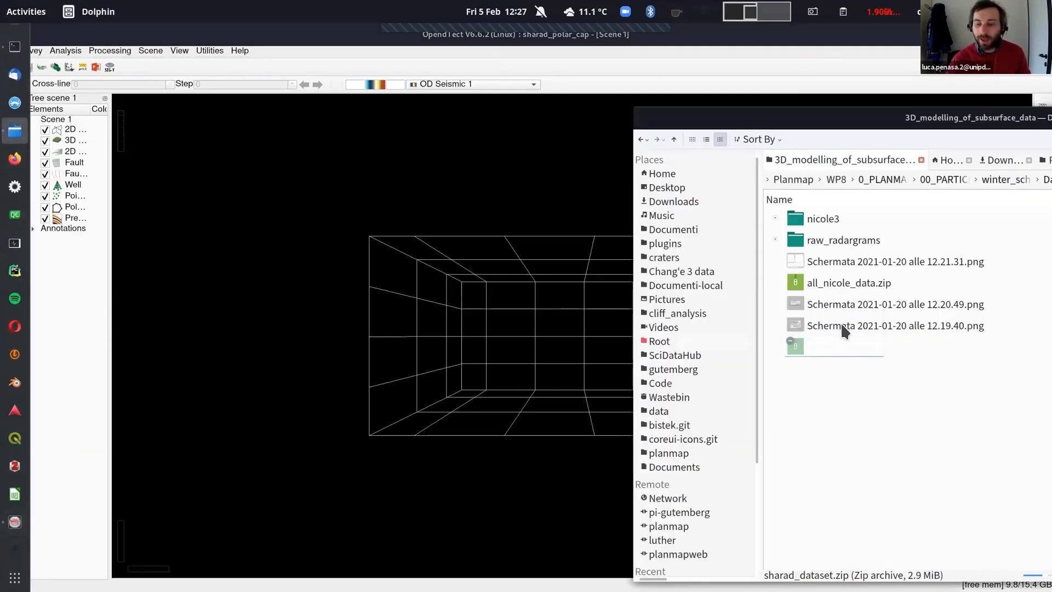
{"action": "left_click", "coordinate": [843, 348]}
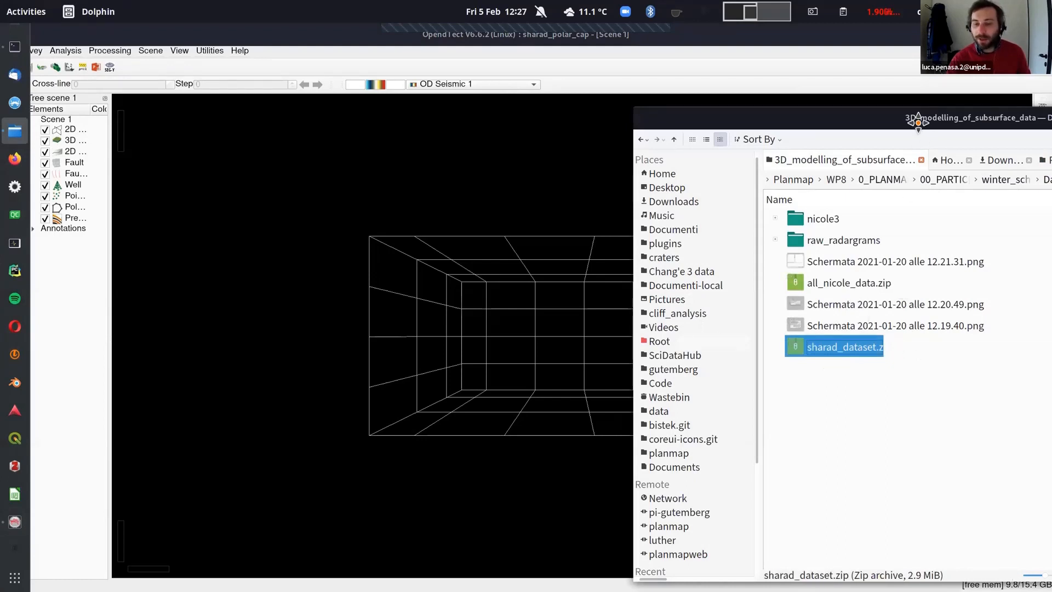
{"action": "left_click_drag", "start_coordinate": [913, 141], "coordinate": [791, 95]}
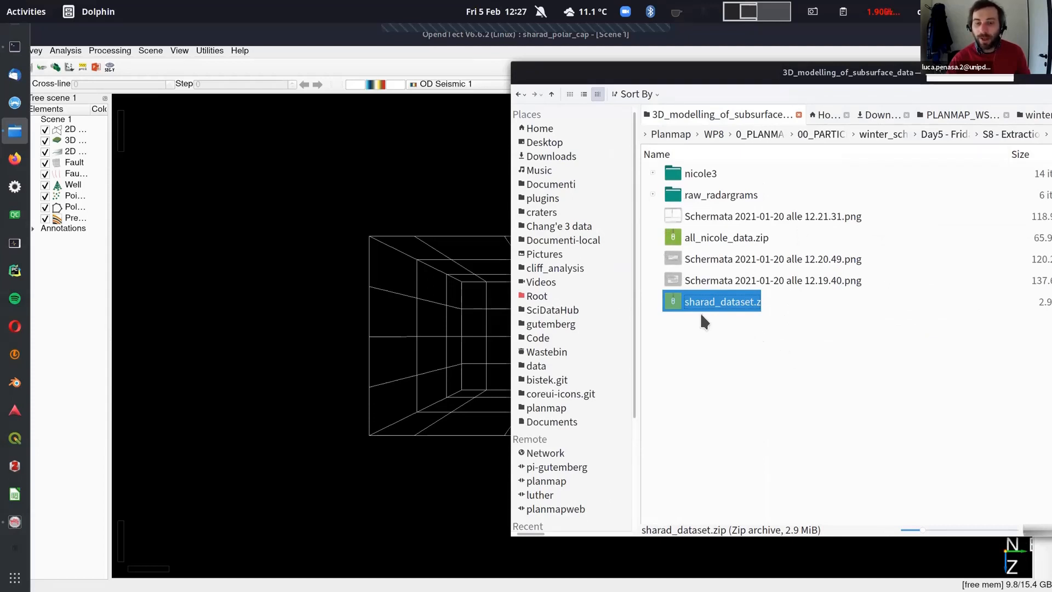
{"action": "left_click_drag", "start_coordinate": [702, 315], "coordinate": [682, 321]}
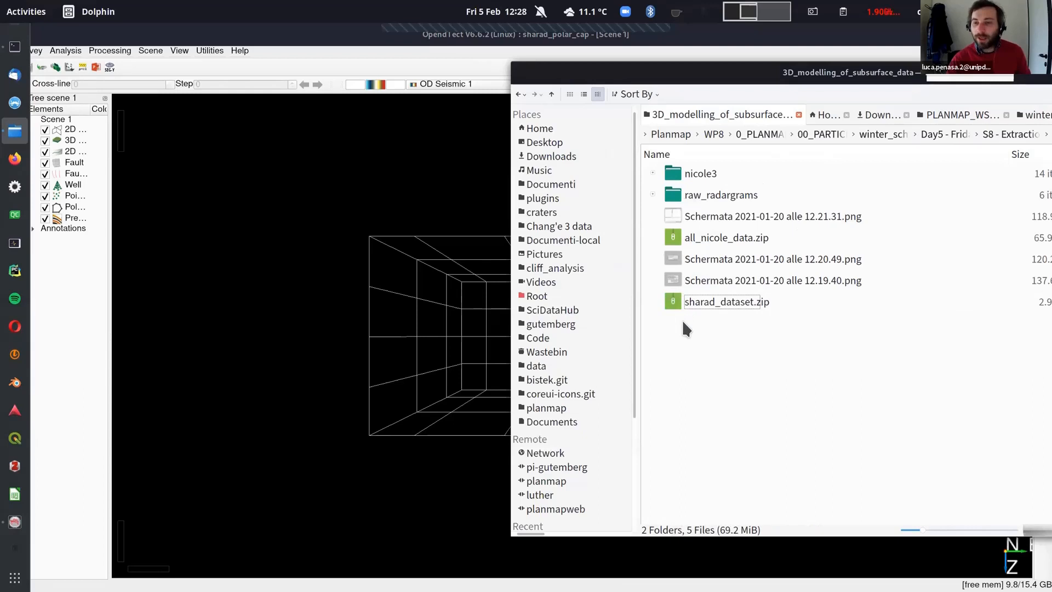
{"action": "left_click", "coordinate": [685, 303]}
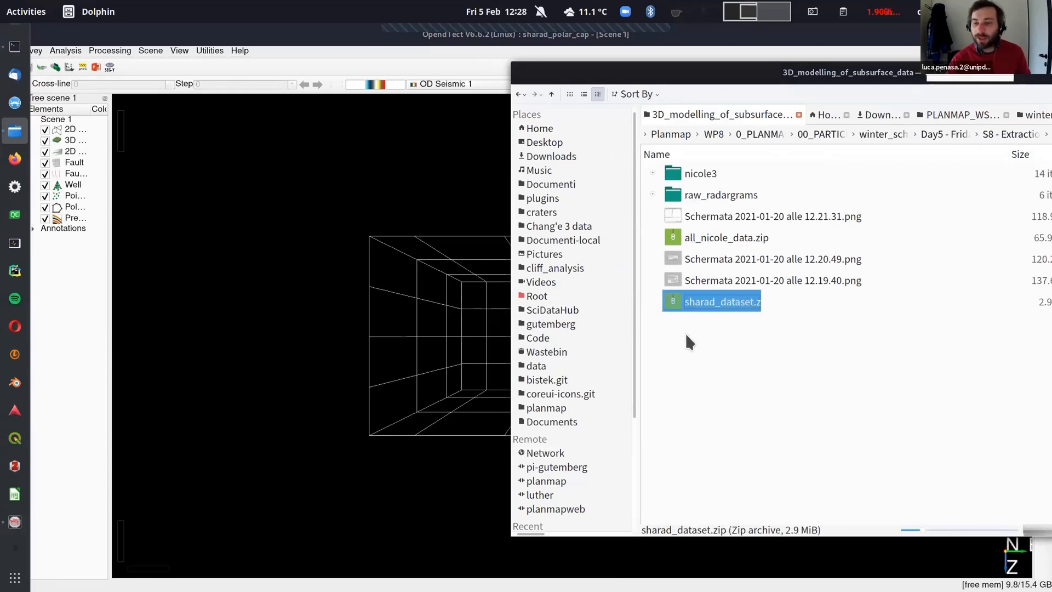
{"action": "left_click", "coordinate": [686, 333]}
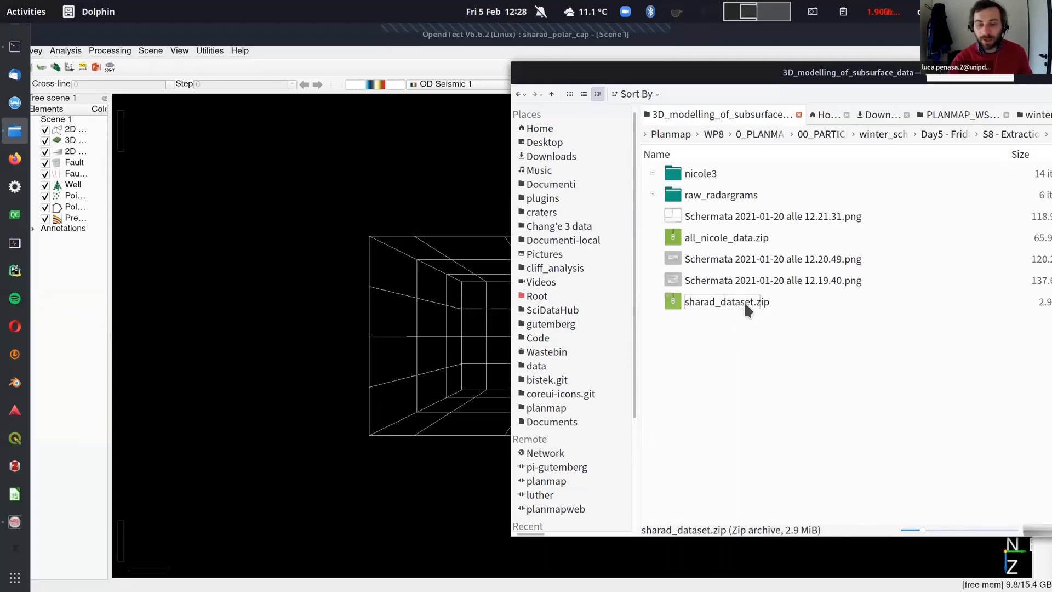
{"action": "left_click", "coordinate": [423, 230]}
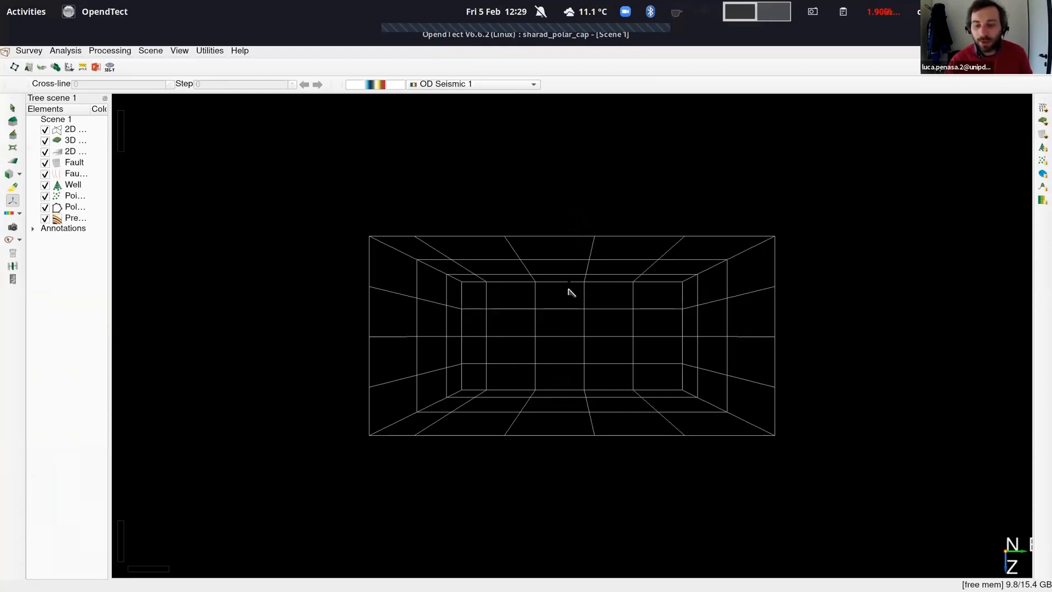
{"action": "middle_click_drag", "start_coordinate": [573, 343], "coordinate": [587, 254]}
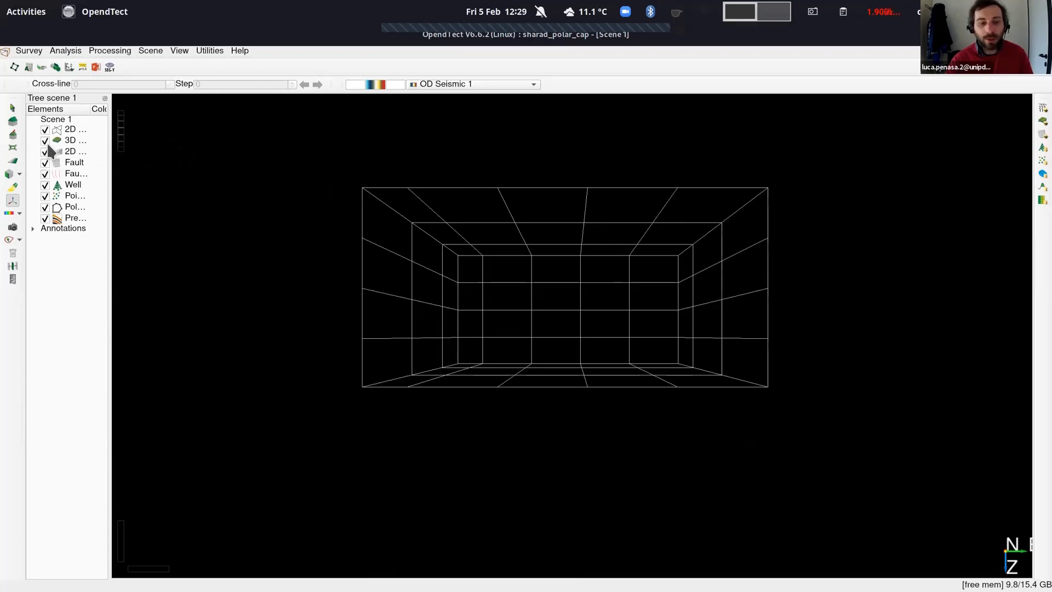
Switch the scene from interact to view mode and orbit the empty survey box to examine it from several sides
{"action": "left_click", "coordinate": [13, 109]}
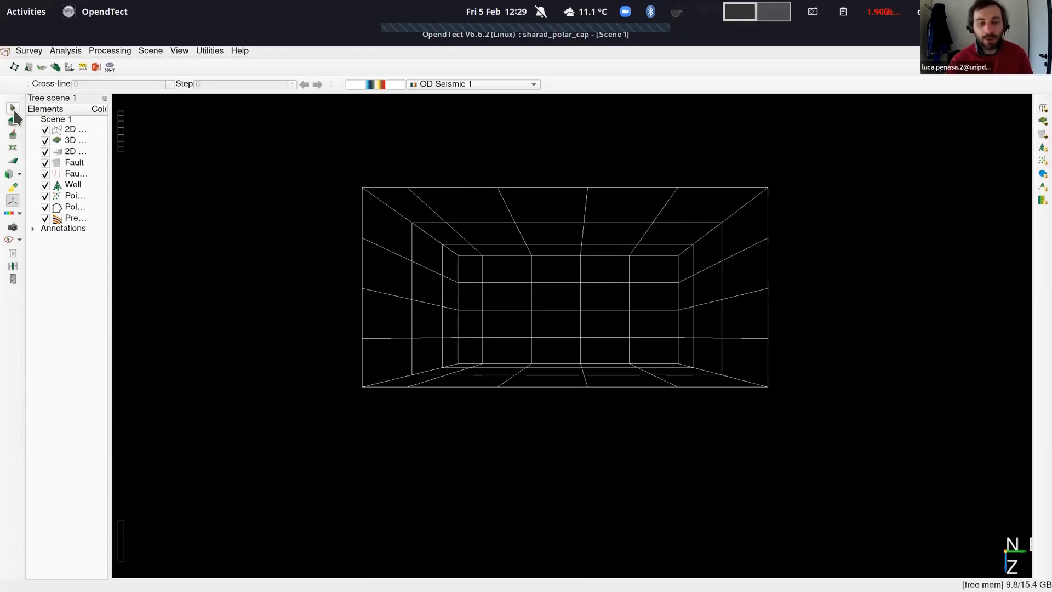
{"action": "left_click", "coordinate": [13, 110]}
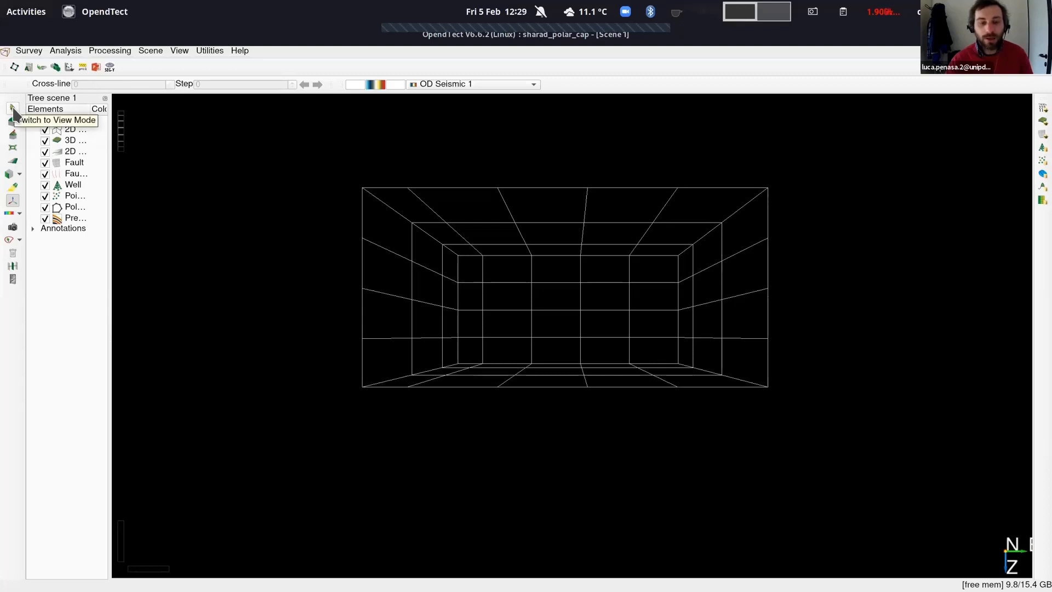
{"action": "left_click", "coordinate": [14, 109]}
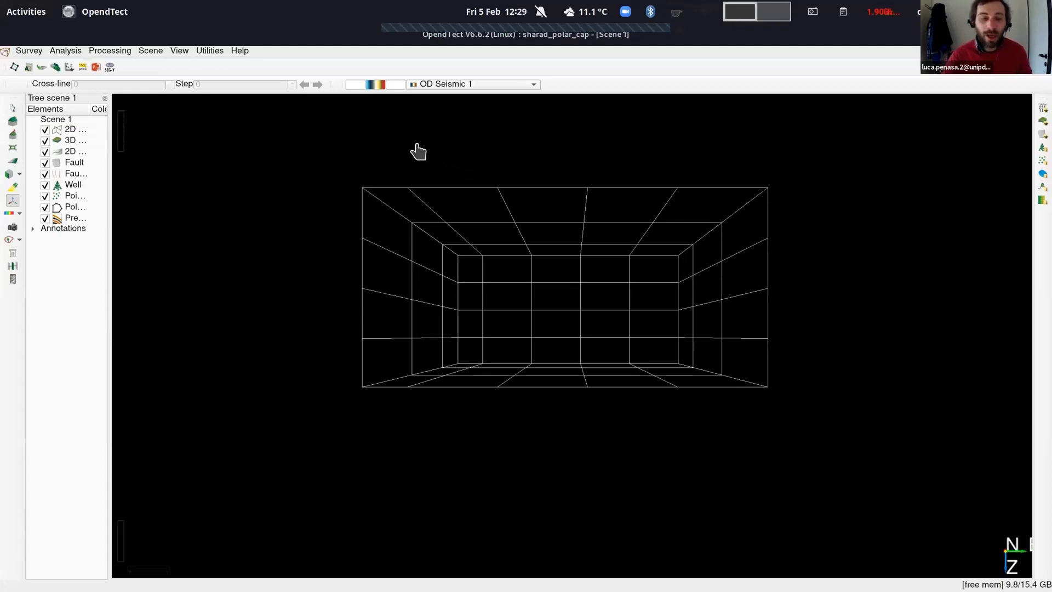
{"action": "left_click", "coordinate": [11, 109]}
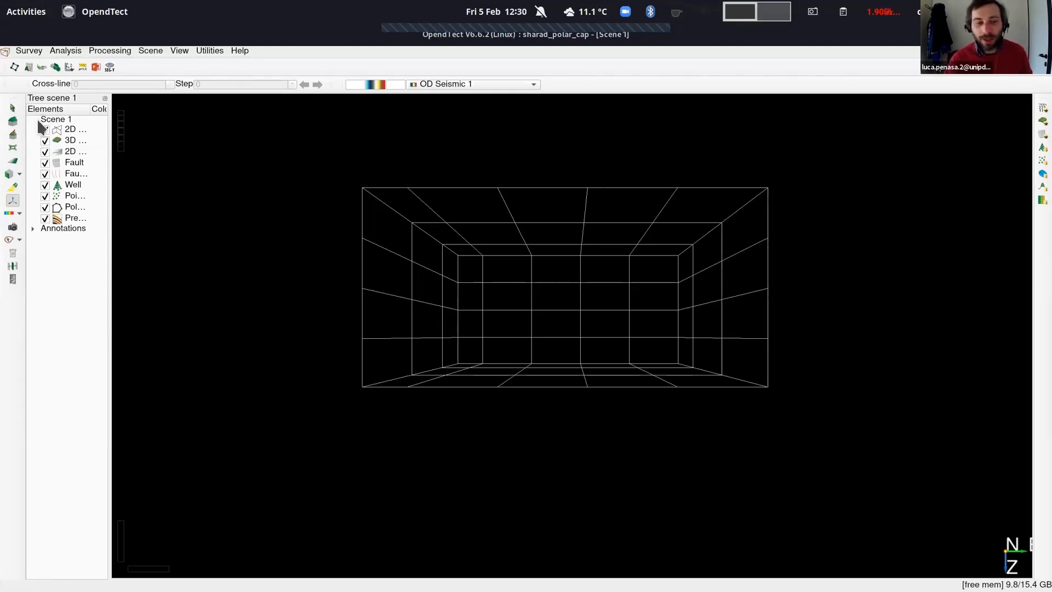
{"action": "left_click", "coordinate": [12, 108]}
{"action": "mouse_move", "coordinate": [494, 248]}
{"action": "left_mouse_down"}
{"action": "mouse_move", "coordinate": [577, 209]}
{"action": "mouse_move", "coordinate": [546, 302]}
{"action": "mouse_move", "coordinate": [538, 370]}
{"action": "left_mouse_up"}
{"action": "mouse_move", "coordinate": [566, 215]}
{"action": "left_mouse_down"}
{"action": "mouse_move", "coordinate": [557, 336]}
{"action": "mouse_move", "coordinate": [560, 211]}
{"action": "left_mouse_up"}
{"action": "left_click_drag", "start_coordinate": [722, 345], "coordinate": [614, 323]}
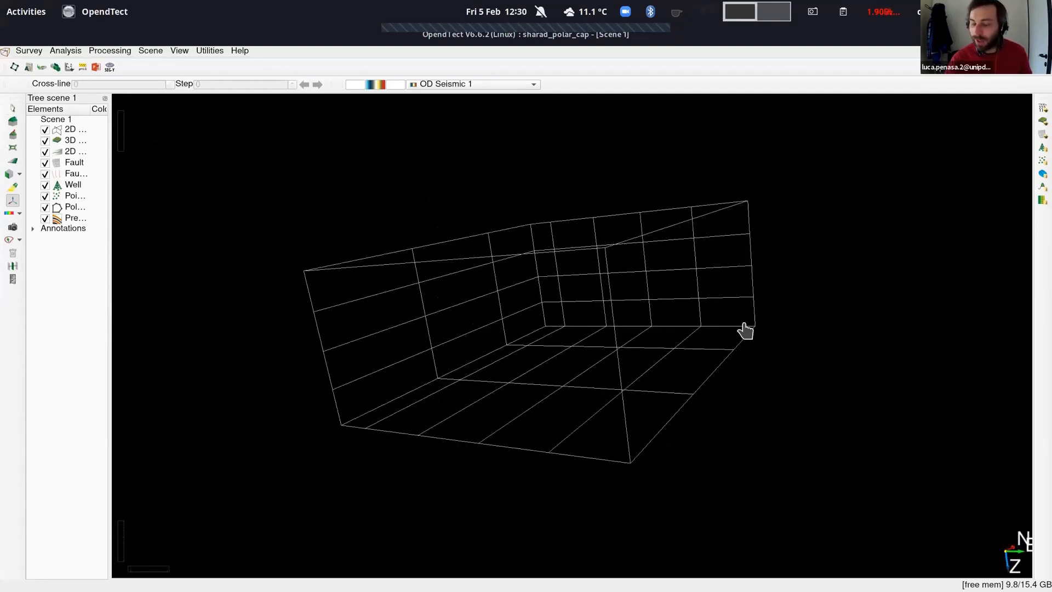
{"action": "left_click_drag", "start_coordinate": [758, 317], "coordinate": [635, 305]}
{"action": "mouse_move", "coordinate": [701, 308]}
{"action": "left_mouse_down"}
{"action": "mouse_move", "coordinate": [614, 311]}
{"action": "mouse_move", "coordinate": [844, 340]}
{"action": "left_mouse_up"}
{"action": "left_click_drag", "start_coordinate": [446, 416], "coordinate": [888, 359]}
{"action": "mouse_move", "coordinate": [508, 385]}
{"action": "left_mouse_down"}
{"action": "mouse_move", "coordinate": [822, 376]}
{"action": "mouse_move", "coordinate": [742, 353]}
{"action": "left_mouse_up"}
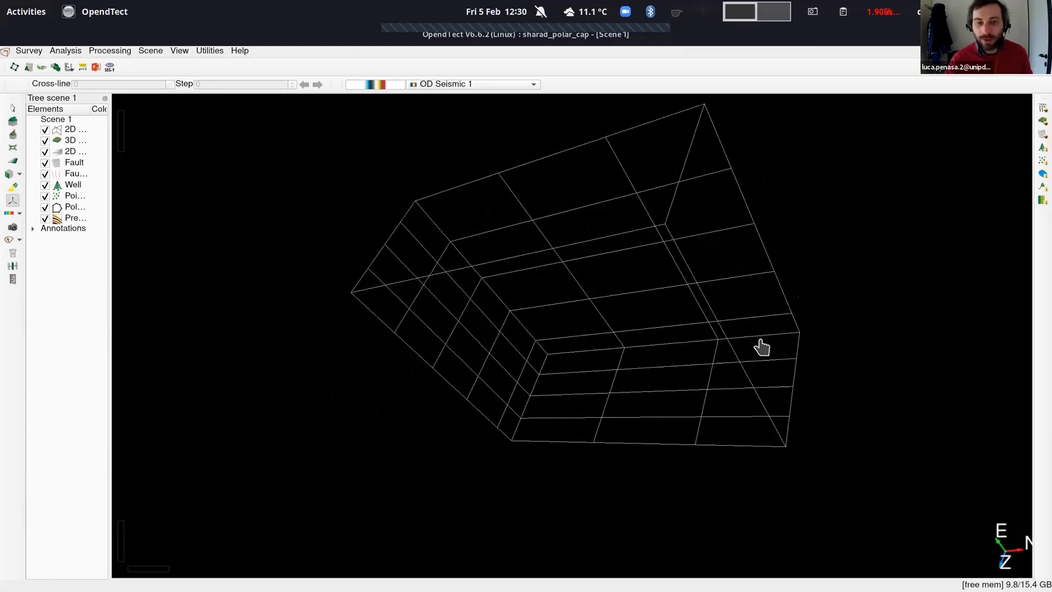
{"action": "left_click_drag", "start_coordinate": [763, 330], "coordinate": [722, 302]}
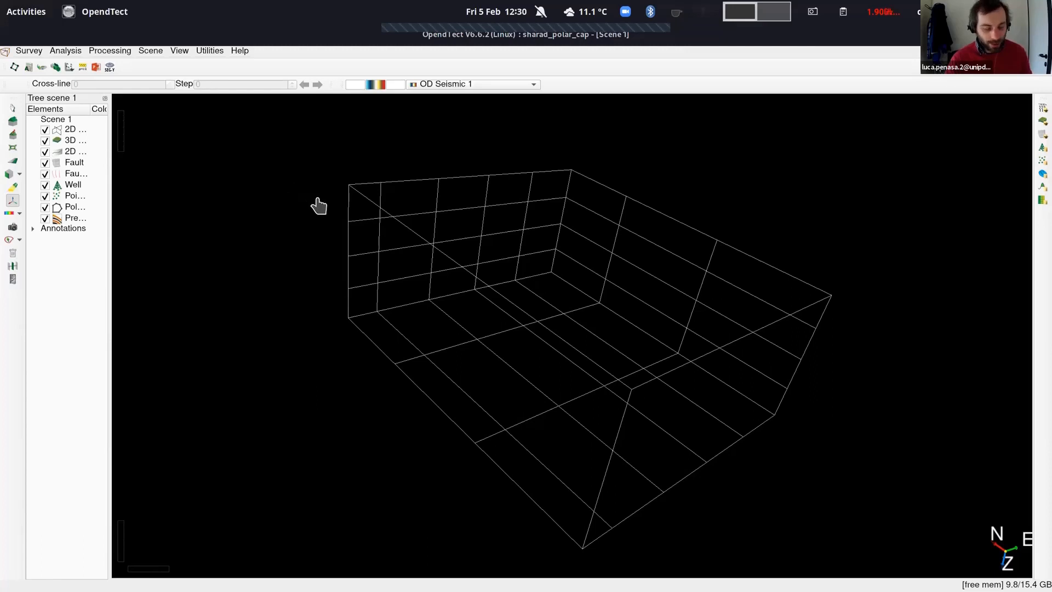
Toggle between interact and view modes, and examine the survey box from above, from the side and obliquely
{"action": "key", "text": "Escape"}
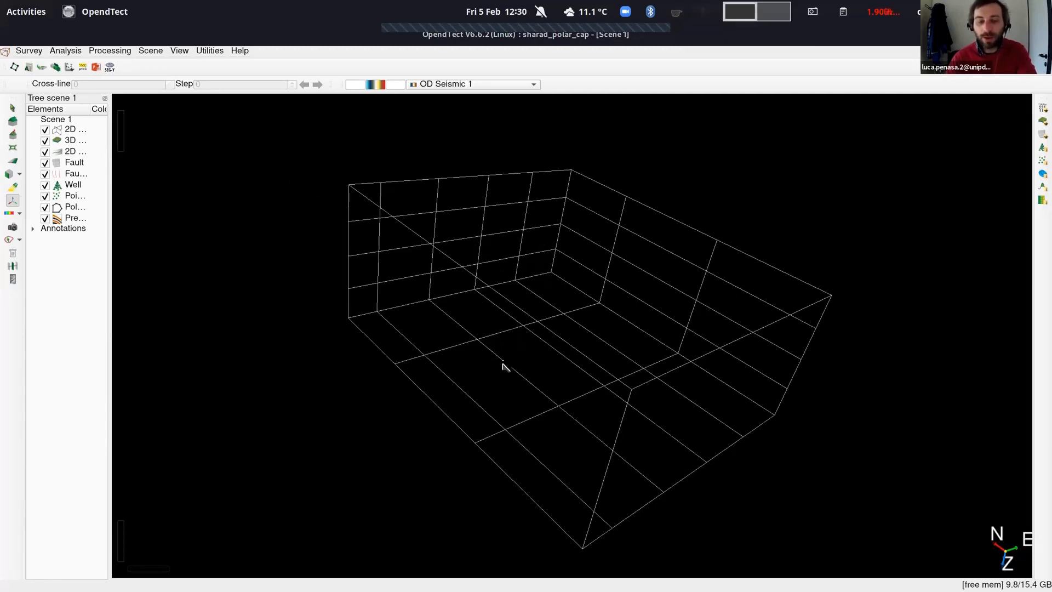
{"action": "key", "text": "Escape"}
{"action": "left_click_drag", "start_coordinate": [489, 361], "coordinate": [564, 322]}
{"action": "key", "text": "Escape"}
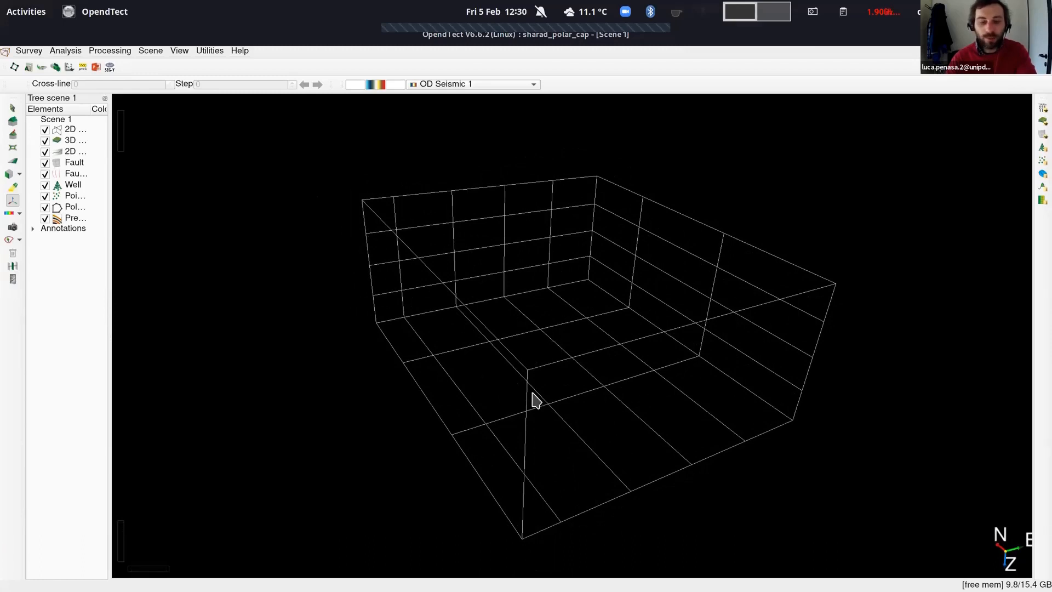
{"action": "mouse_move", "coordinate": [540, 351]}
{"action": "middle_mouse_down"}
{"action": "mouse_move", "coordinate": [538, 291]}
{"action": "mouse_move", "coordinate": [529, 362]}
{"action": "mouse_move", "coordinate": [510, 406]}
{"action": "mouse_move", "coordinate": [496, 302]}
{"action": "mouse_move", "coordinate": [468, 324]}
{"action": "mouse_move", "coordinate": [535, 323]}
{"action": "mouse_move", "coordinate": [538, 369]}
{"action": "middle_mouse_up"}
{"action": "middle_click_drag", "start_coordinate": [484, 288], "coordinate": [488, 346]}
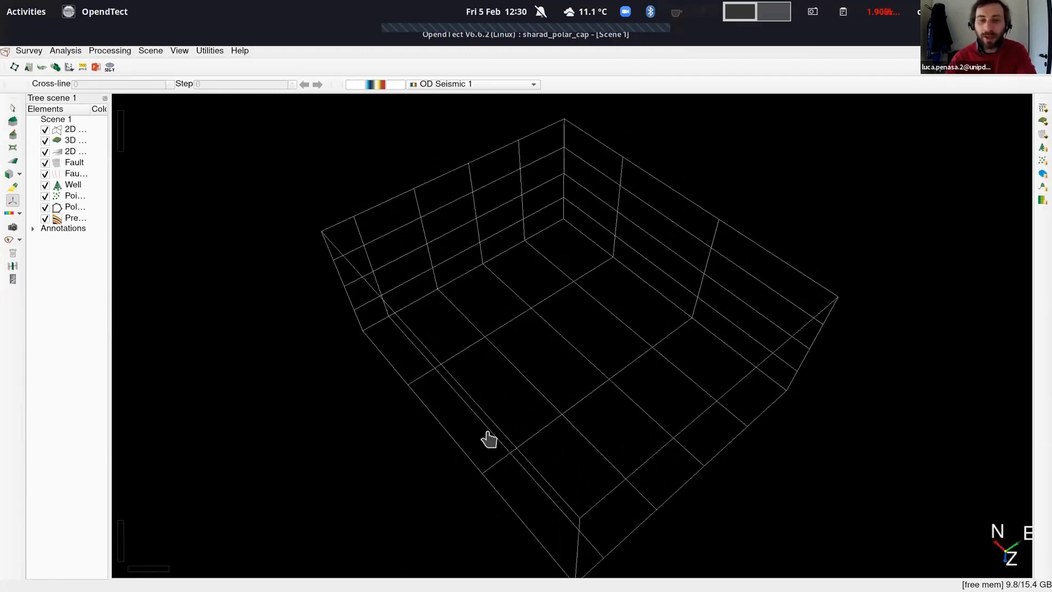
{"action": "middle_click_drag", "start_coordinate": [489, 437], "coordinate": [480, 324]}
{"action": "middle_click_drag", "start_coordinate": [508, 241], "coordinate": [569, 340]}
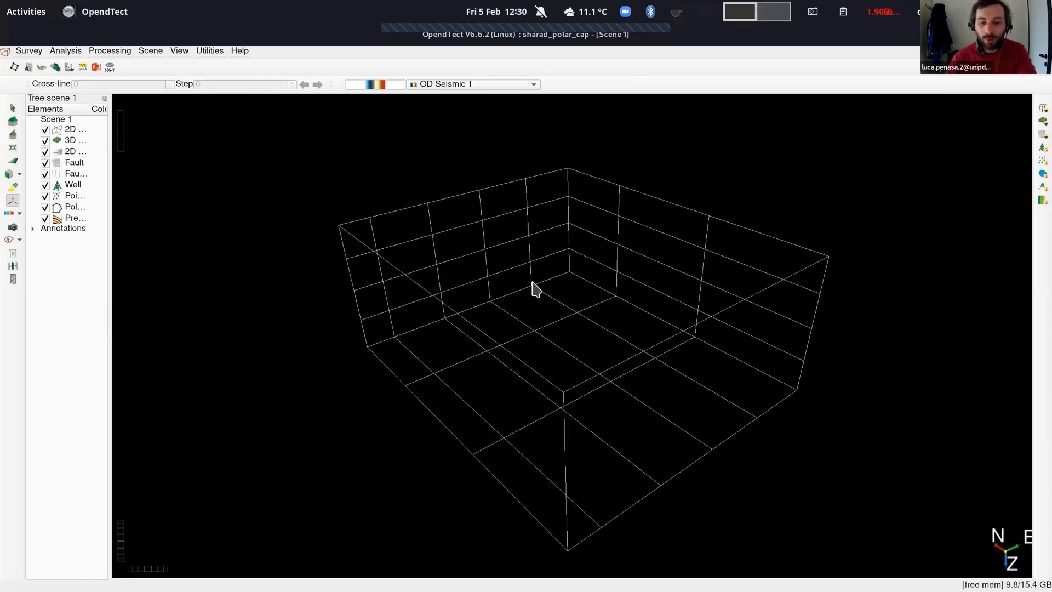
{"action": "middle_click_drag", "start_coordinate": [578, 404], "coordinate": [603, 404]}
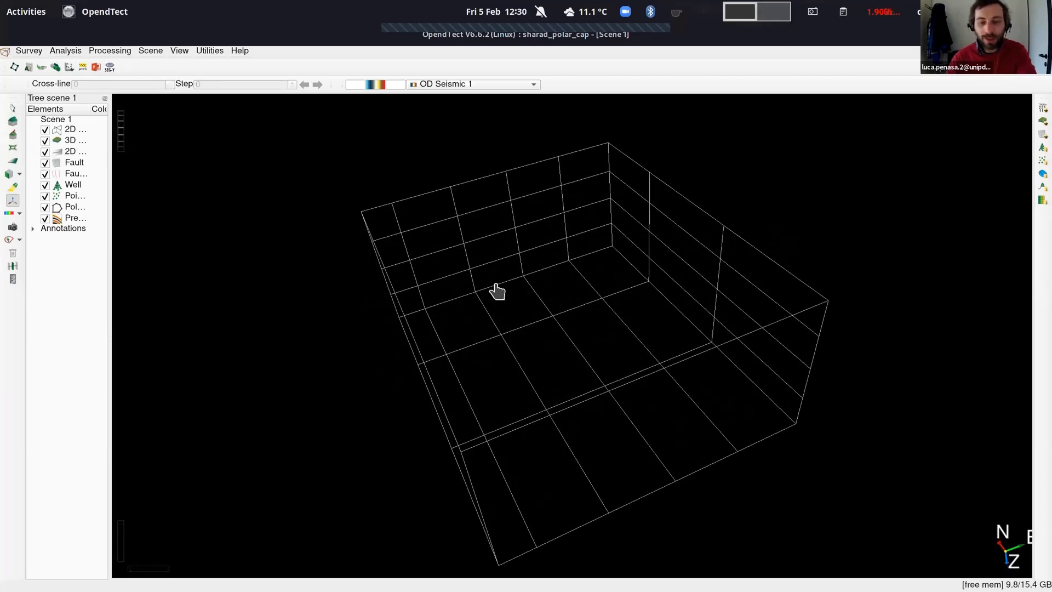
{"action": "middle_click_drag", "start_coordinate": [496, 284], "coordinate": [495, 189]}
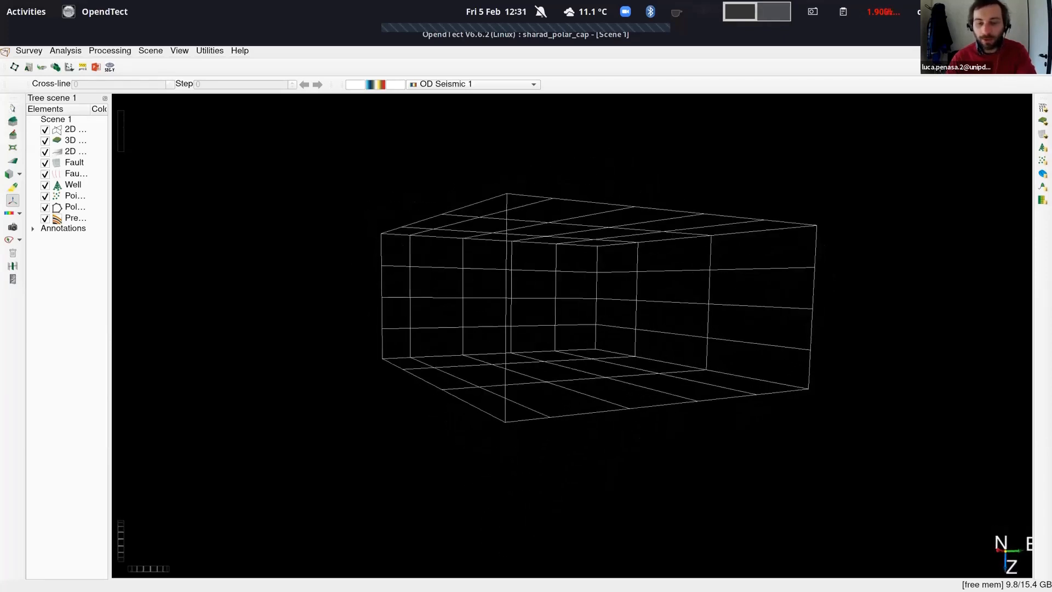
{"action": "middle_click_drag", "start_coordinate": [567, 241], "coordinate": [578, 315]}
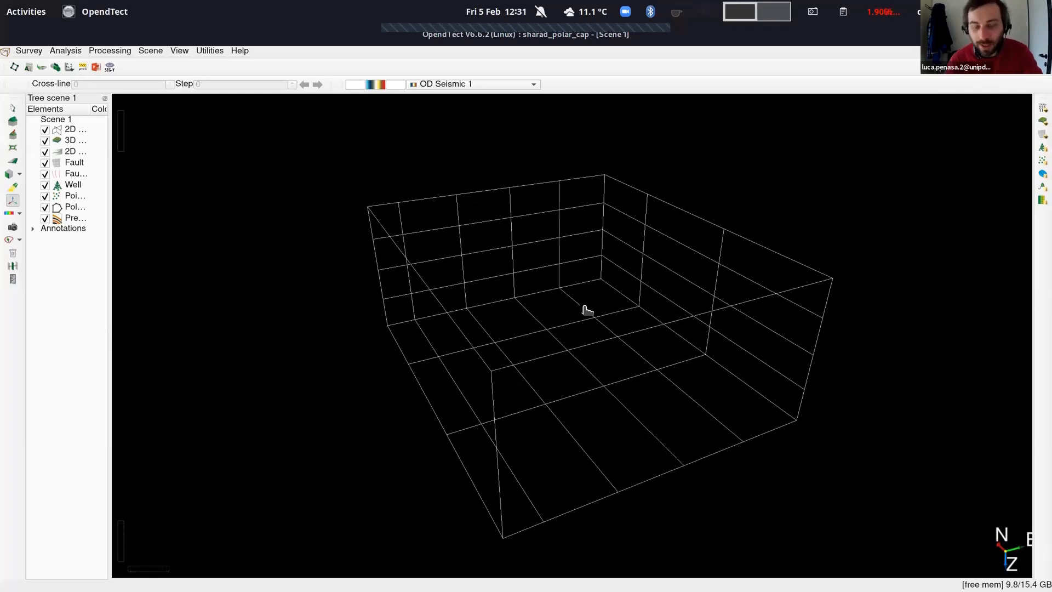
{"action": "middle_click_drag", "start_coordinate": [501, 251], "coordinate": [500, 264]}
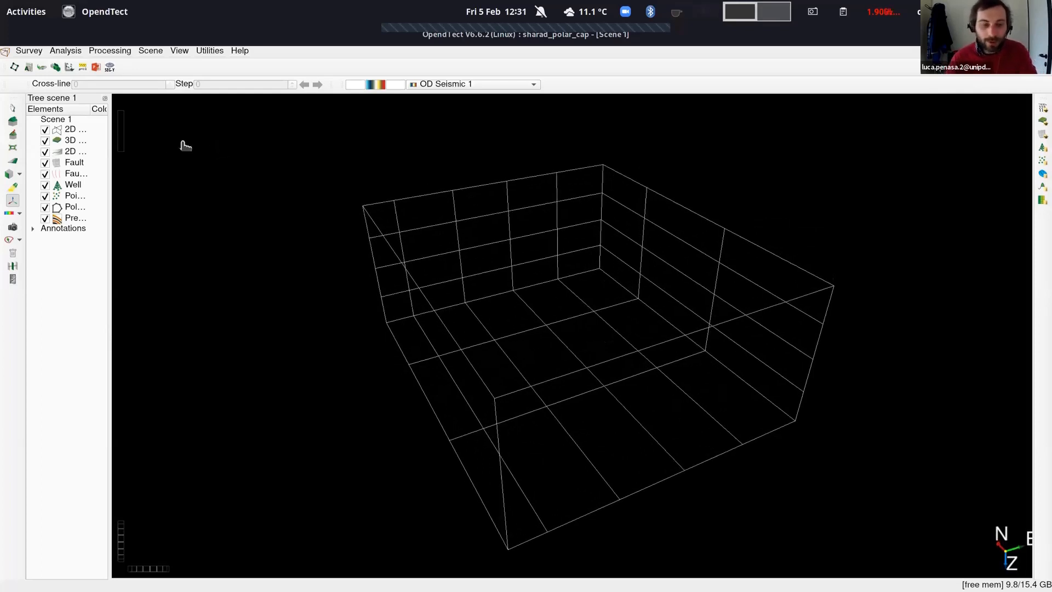
Widen the scene tree until the full element names are readable
{"action": "left_click_drag", "start_coordinate": [109, 165], "coordinate": [218, 186]}
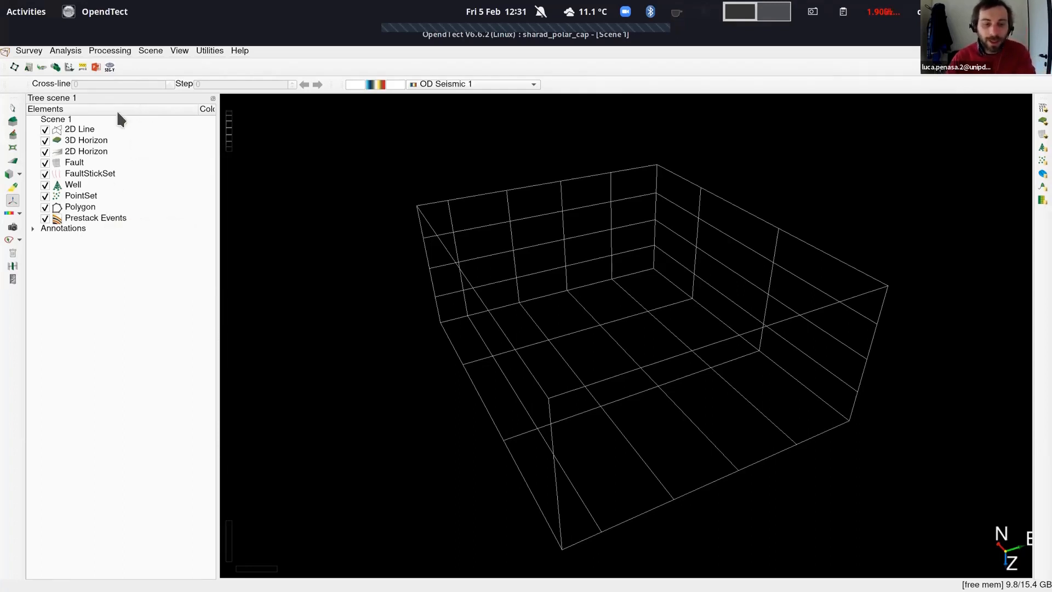
{"action": "right_click", "coordinate": [84, 132]}
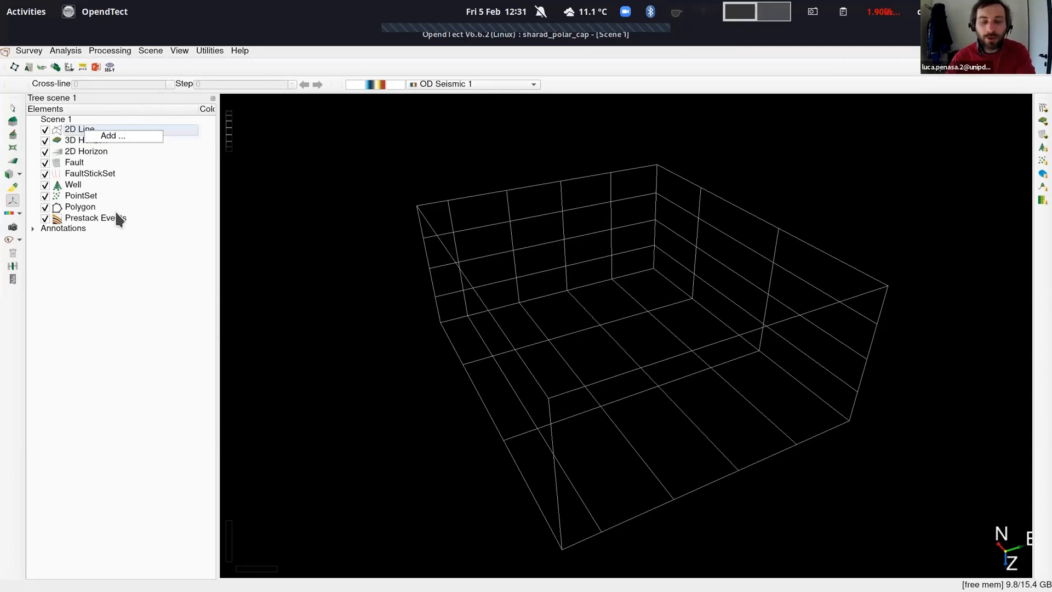
{"action": "left_click", "coordinate": [84, 283]}
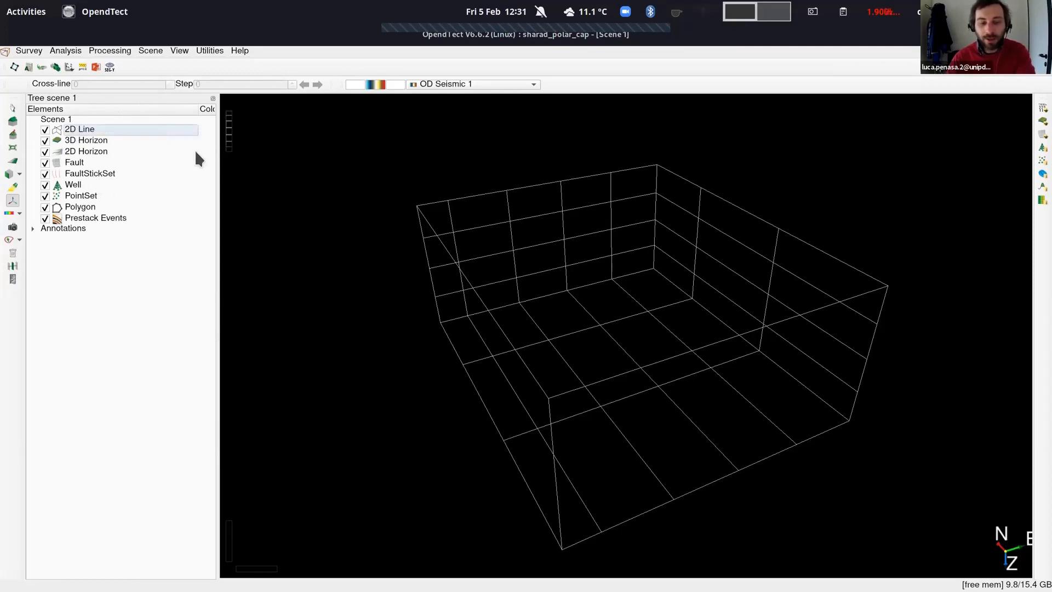
{"action": "right_click", "coordinate": [80, 134]}
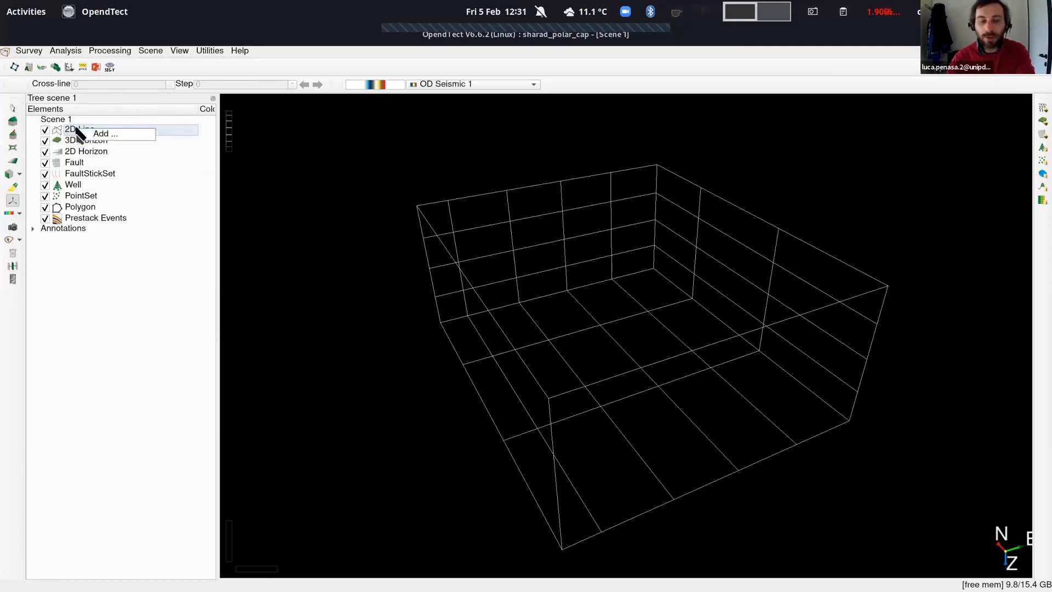
{"action": "left_click", "coordinate": [86, 134]}
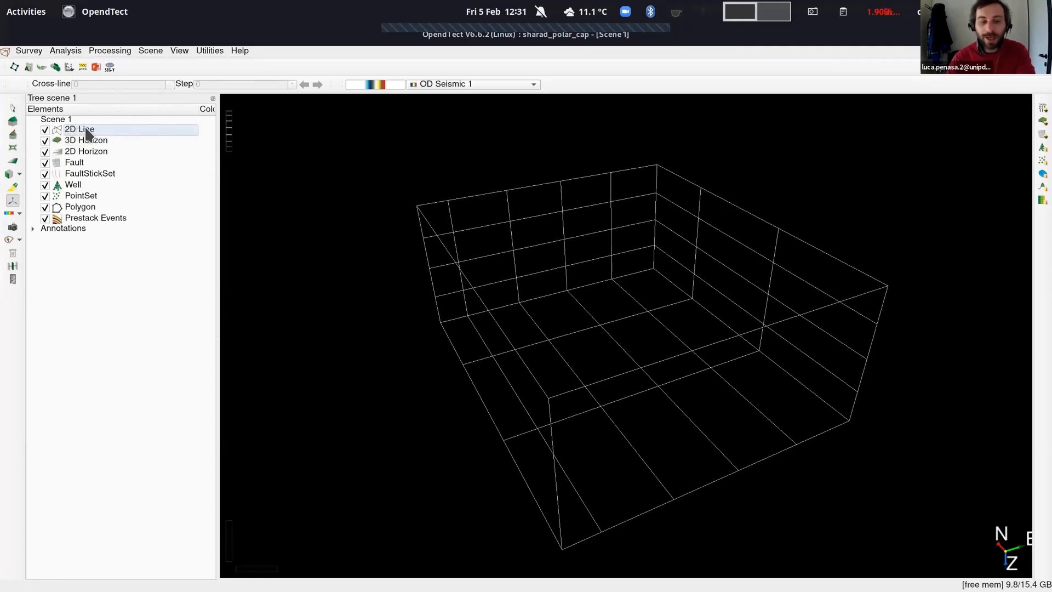
{"action": "right_click", "coordinate": [88, 134]}
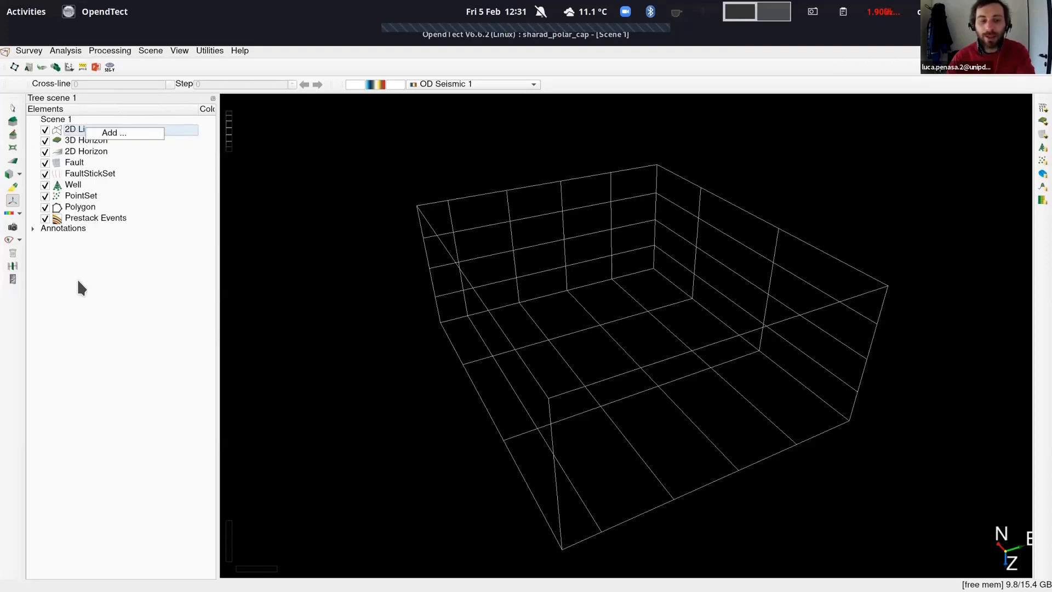
{"action": "left_click", "coordinate": [78, 279]}
Add all the listed 2D lines to the scene with the option Display projection lines only, and maximize the window again
{"action": "right_click", "coordinate": [92, 134]}
{"action": "left_click", "coordinate": [118, 133]}
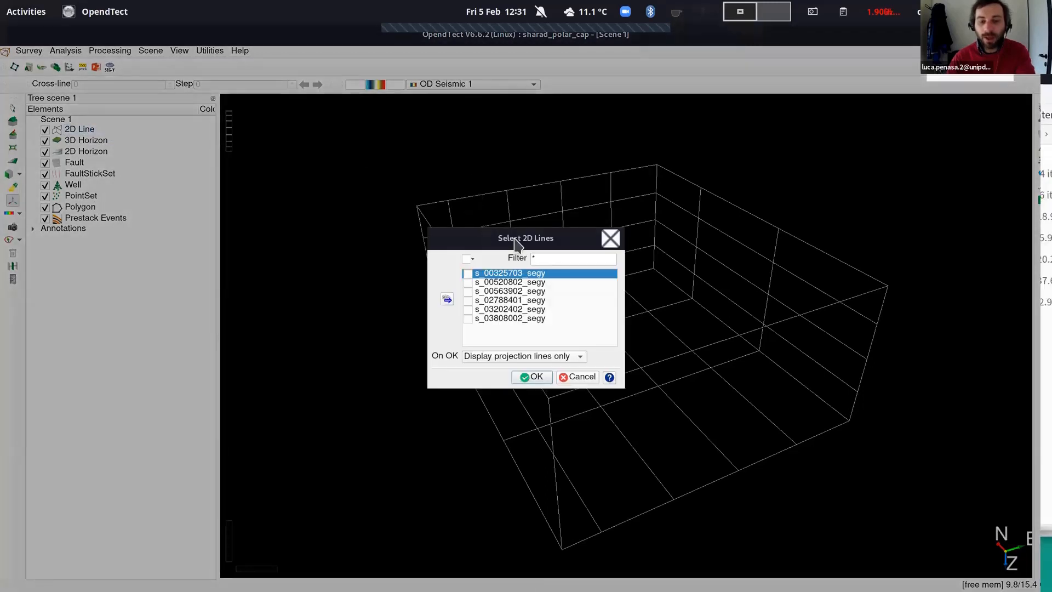
{"action": "left_click_drag", "start_coordinate": [516, 240], "coordinate": [507, 211]}
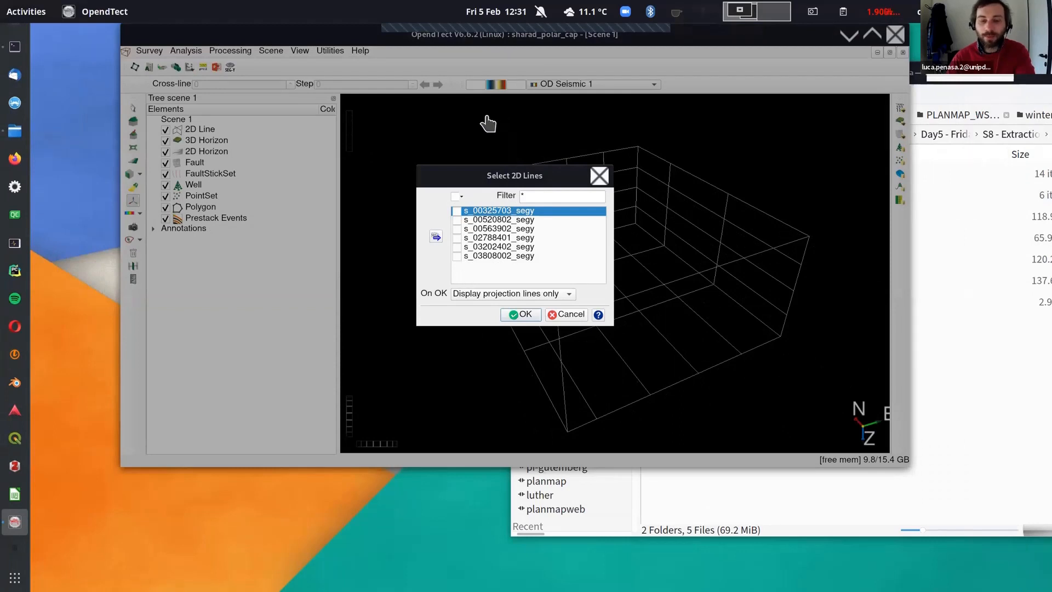
{"action": "left_click", "coordinate": [455, 196]}
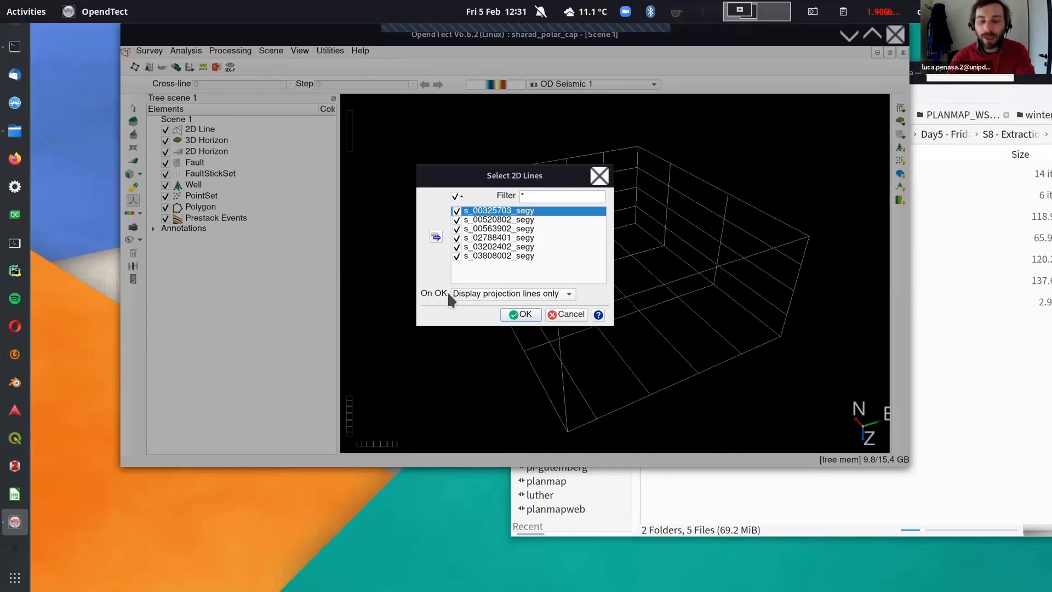
{"action": "left_click", "coordinate": [523, 315]}
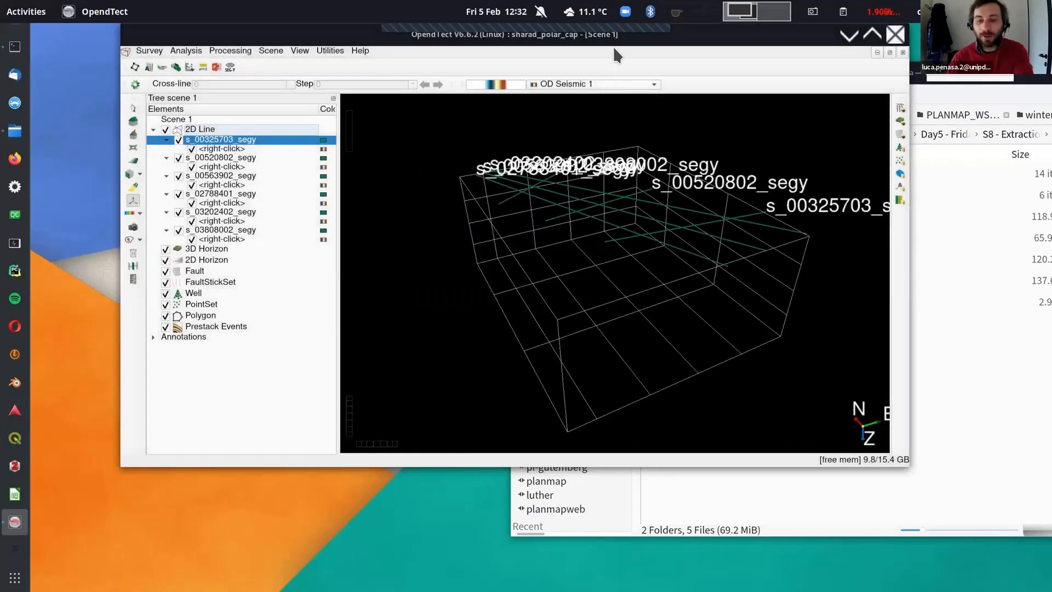
{"action": "double_click", "coordinate": [616, 36]}
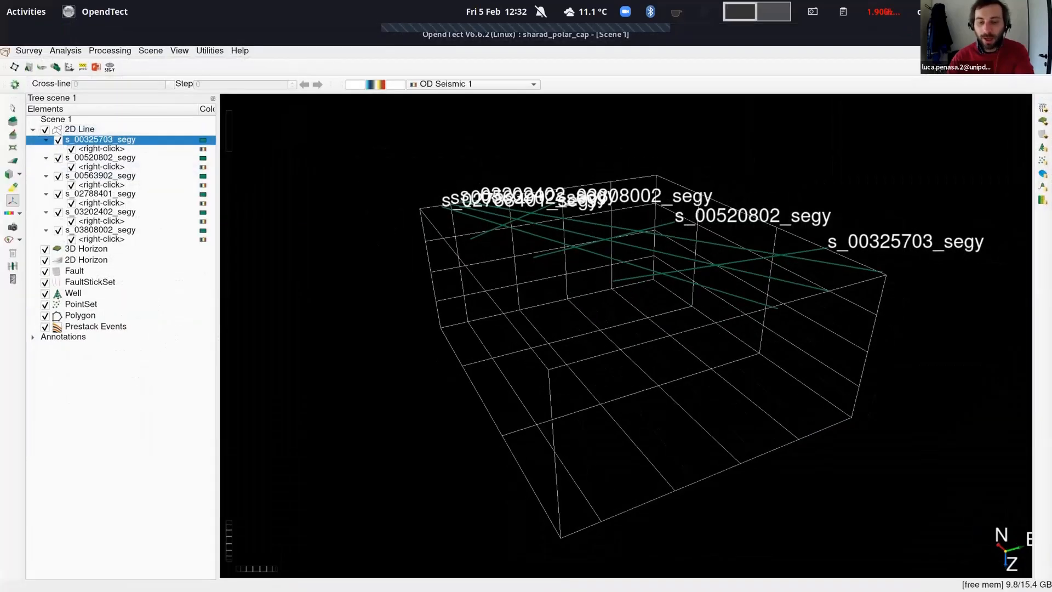
Examine the layout and intersections of the 2D line projections within the survey box from above and from the sides
{"action": "left_click_drag", "start_coordinate": [718, 391], "coordinate": [395, 290]}
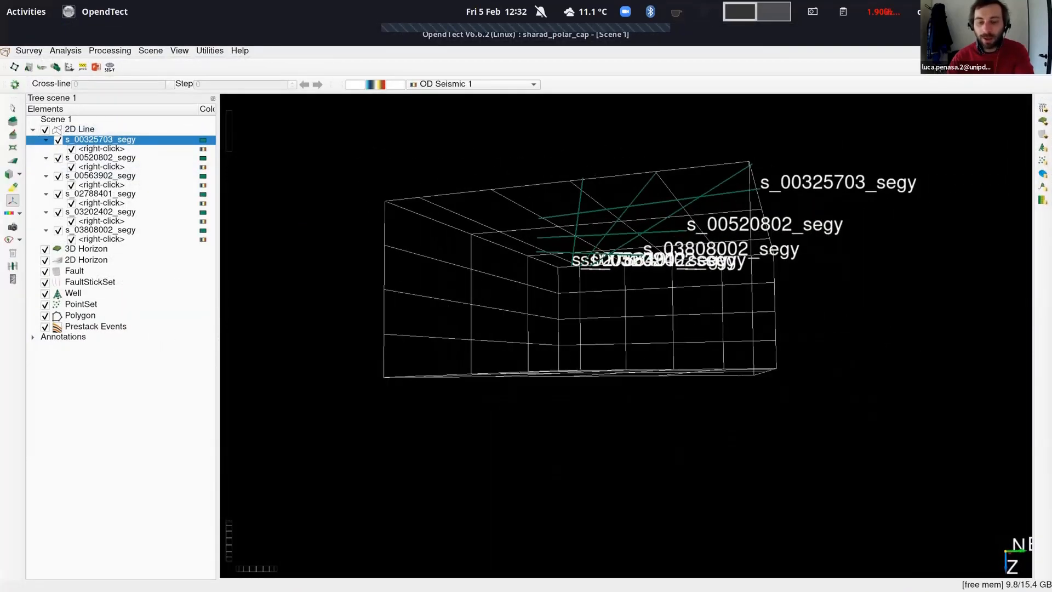
{"action": "left_click_drag", "start_coordinate": [595, 176], "coordinate": [596, 409]}
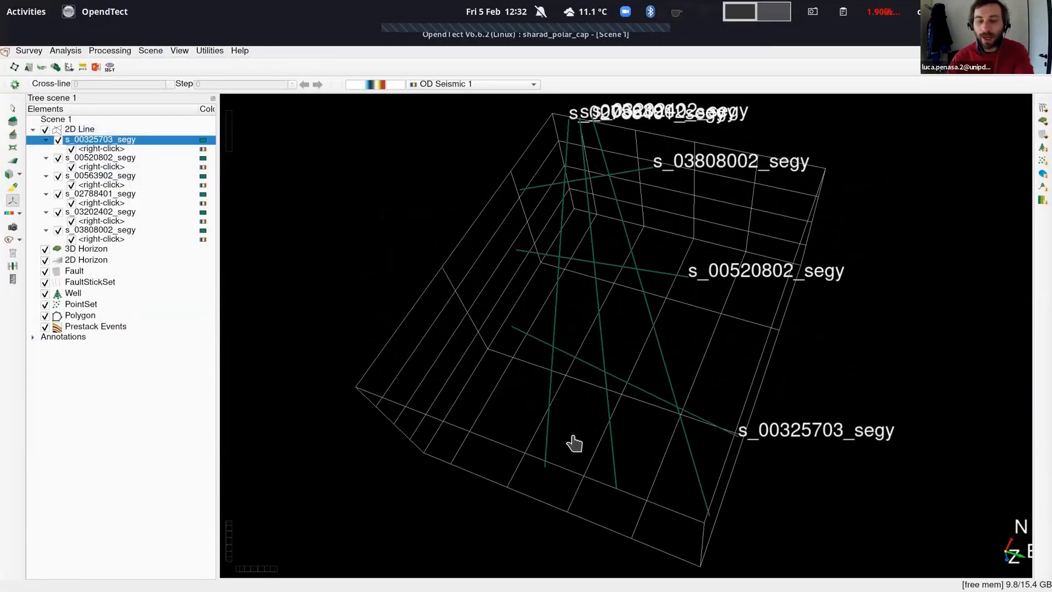
{"action": "left_click_drag", "start_coordinate": [601, 470], "coordinate": [597, 303]}
{"action": "left_click_drag", "start_coordinate": [488, 422], "coordinate": [590, 363]}
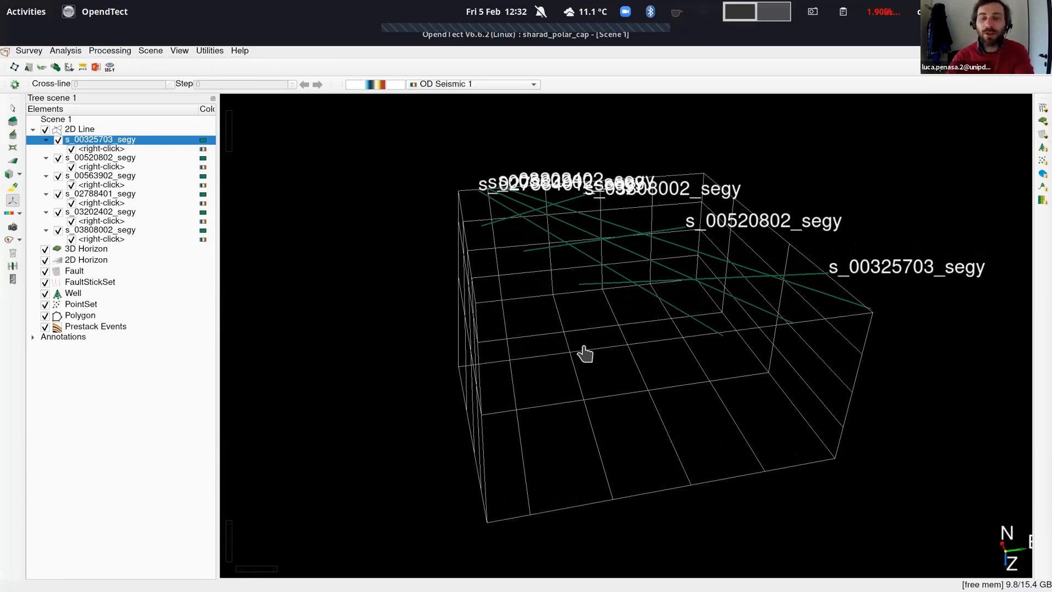
{"action": "left_click_drag", "start_coordinate": [642, 314], "coordinate": [576, 321]}
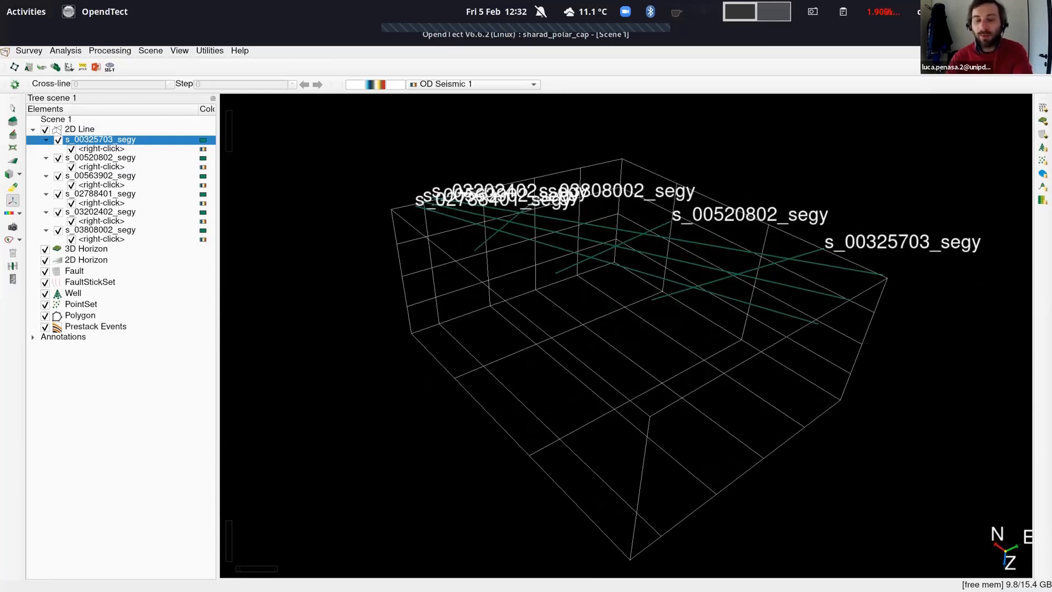
{"action": "left_click_drag", "start_coordinate": [676, 309], "coordinate": [667, 460]}
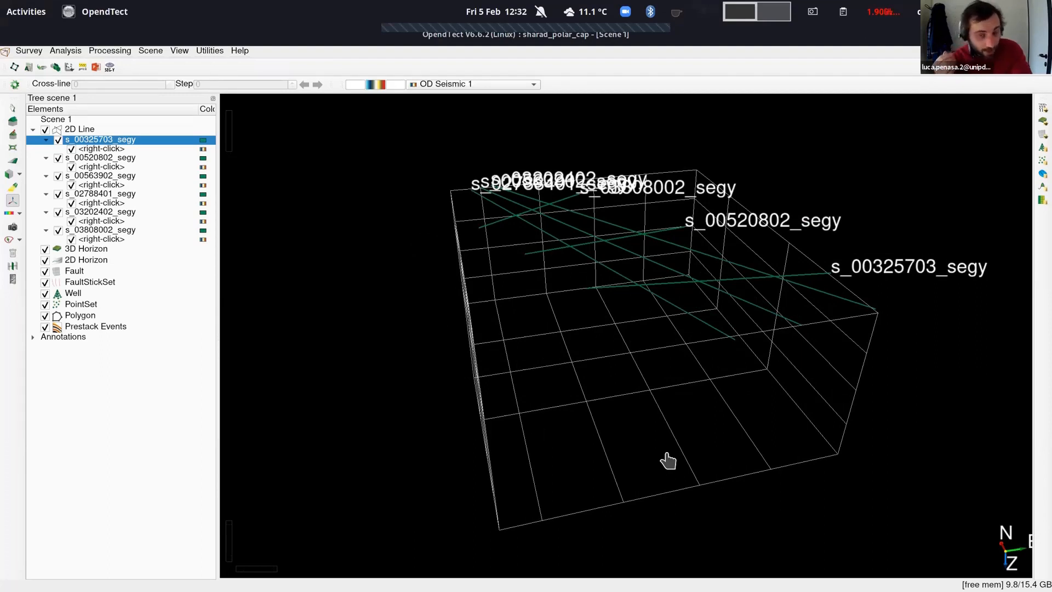
{"action": "left_click_drag", "start_coordinate": [673, 426], "coordinate": [682, 359]}
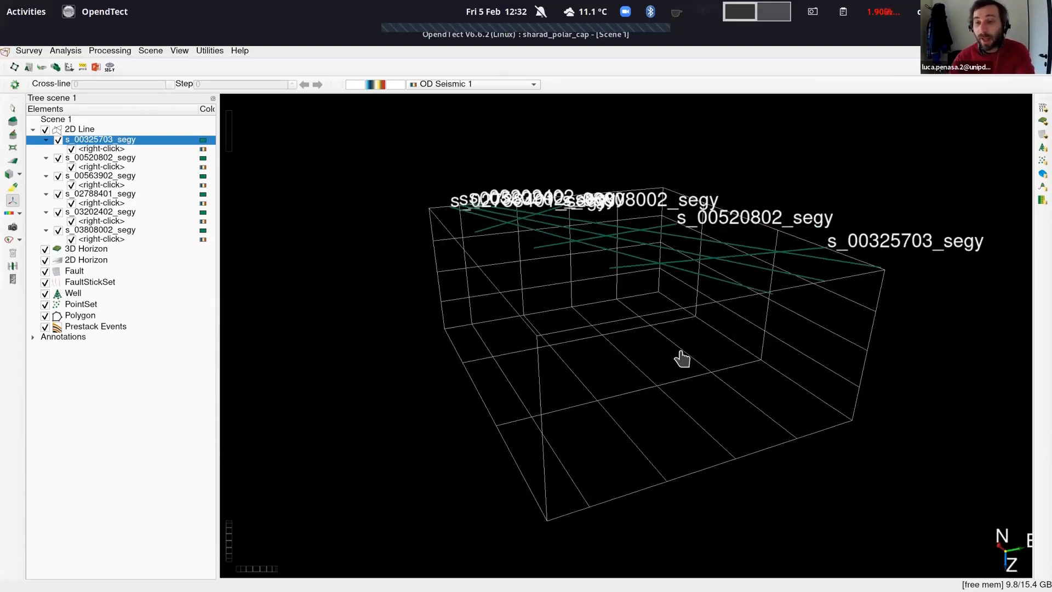
{"action": "left_click_drag", "start_coordinate": [521, 345], "coordinate": [376, 388]}
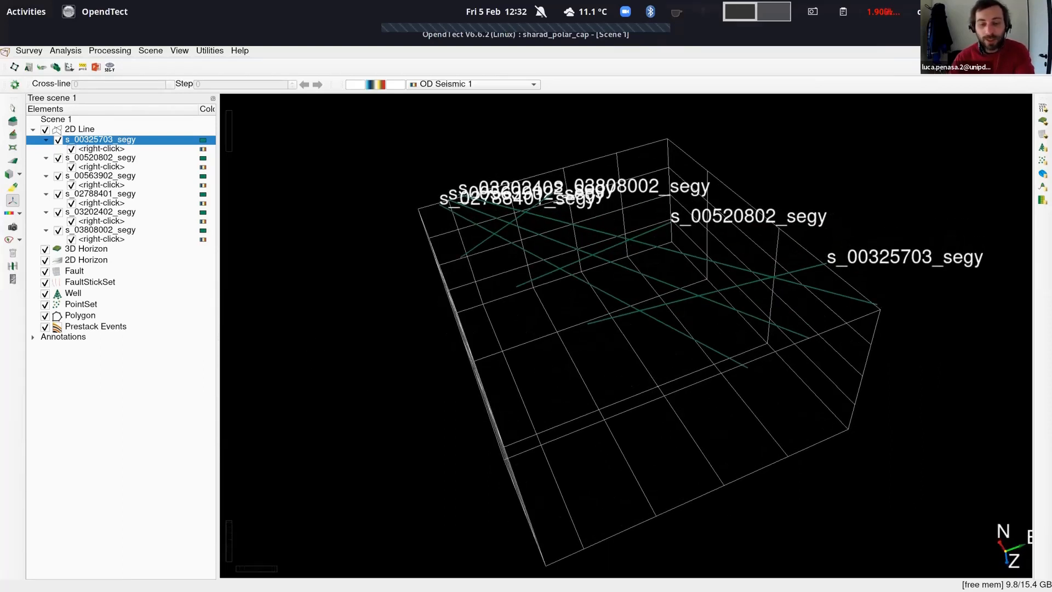
{"action": "left_click_drag", "start_coordinate": [558, 375], "coordinate": [602, 310]}
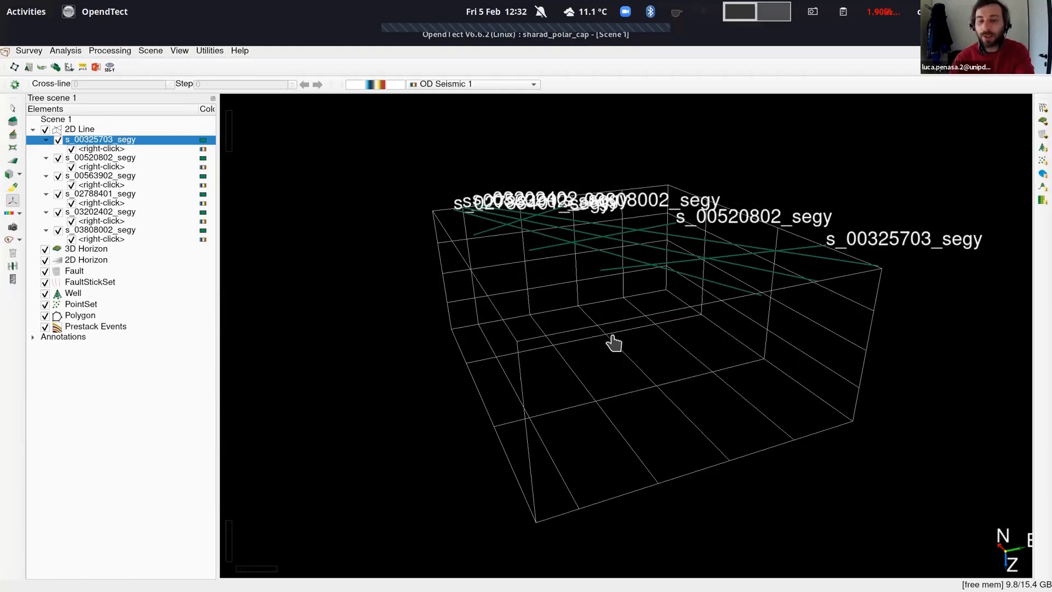
{"action": "left_click_drag", "start_coordinate": [616, 353], "coordinate": [554, 231]}
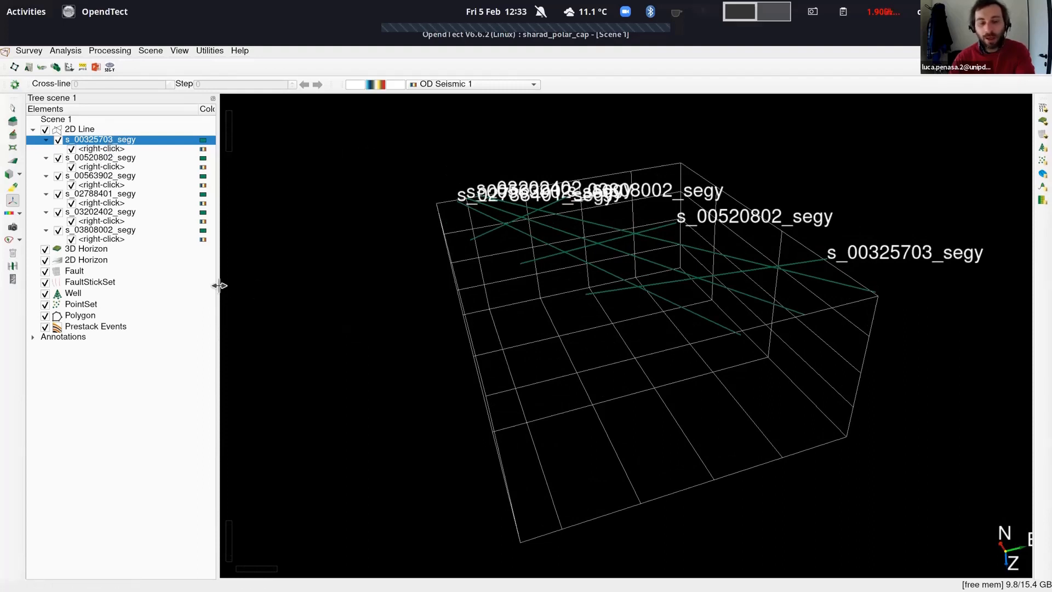
Display the stored 2D data sharad on line s_00325703_segy
{"action": "left_click_drag", "start_coordinate": [463, 291], "coordinate": [516, 293]}
{"action": "middle_click_drag", "start_coordinate": [510, 433], "coordinate": [546, 364]}
{"action": "left_click_drag", "start_coordinate": [699, 285], "coordinate": [711, 331]}
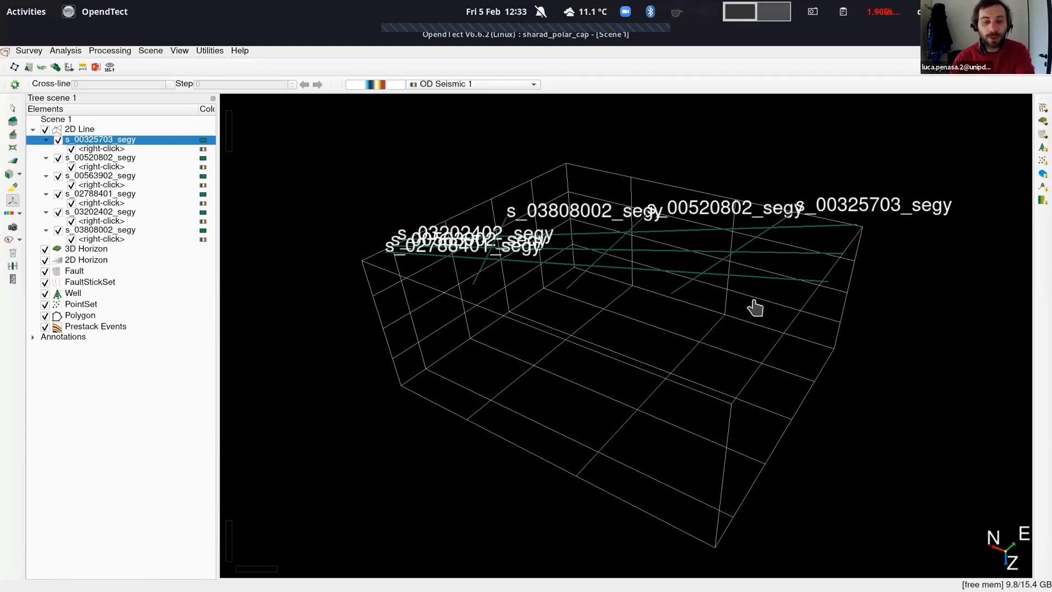
{"action": "left_click_drag", "start_coordinate": [757, 311], "coordinate": [433, 303]}
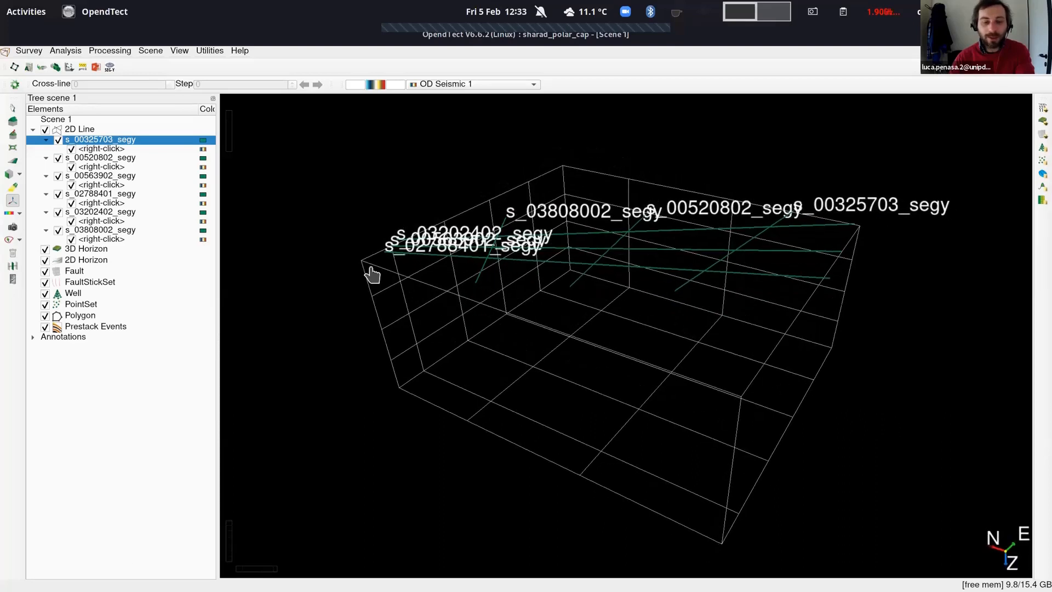
{"action": "right_click", "coordinate": [95, 149]}
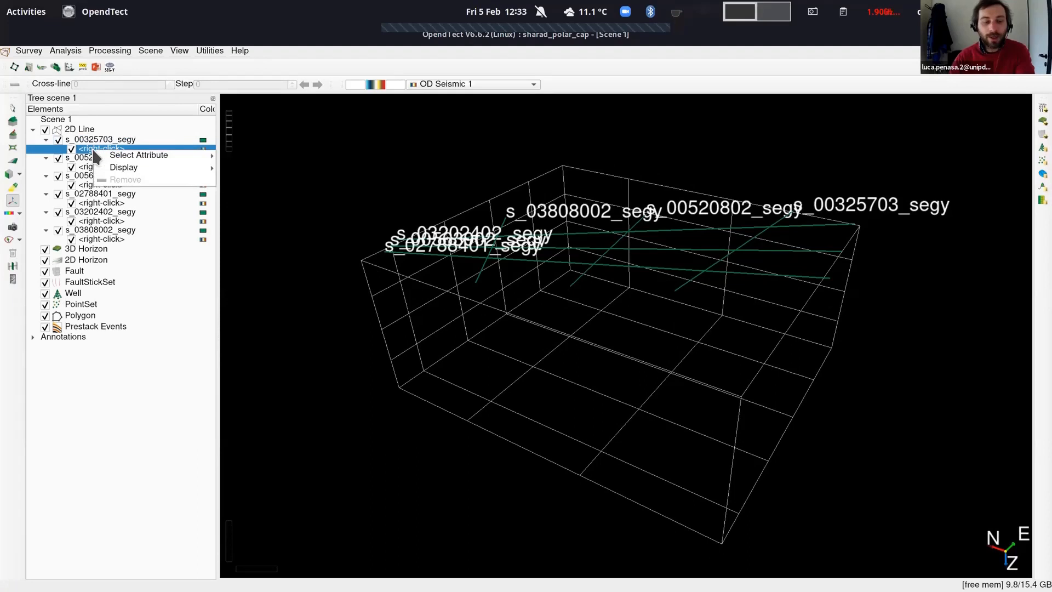
{"action": "mouse_move", "coordinate": [112, 158]}
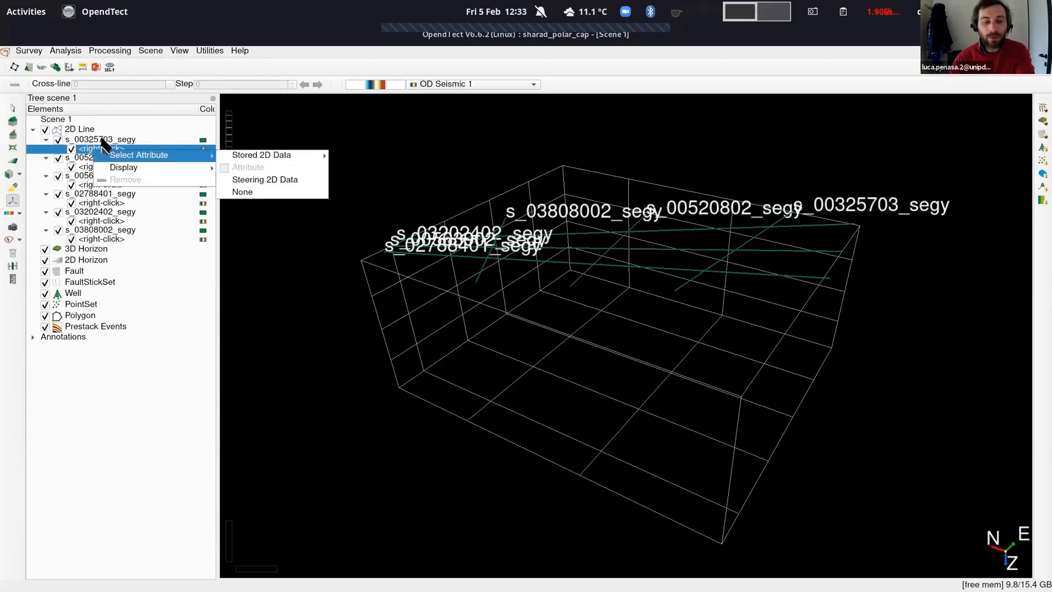
{"action": "left_click", "coordinate": [100, 140]}
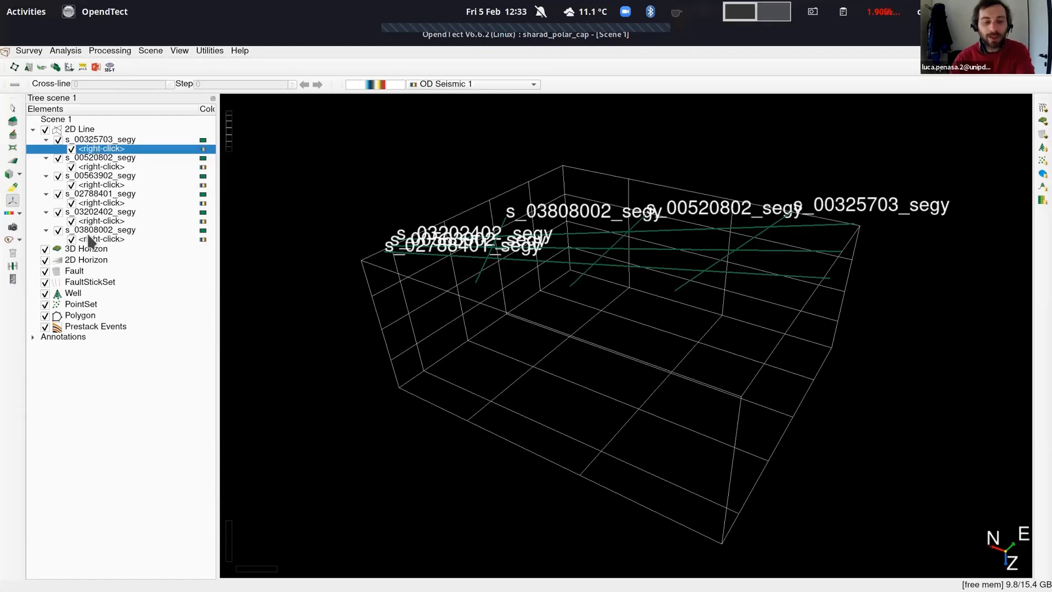
{"action": "right_click", "coordinate": [90, 150]}
{"action": "mouse_move", "coordinate": [106, 155]}
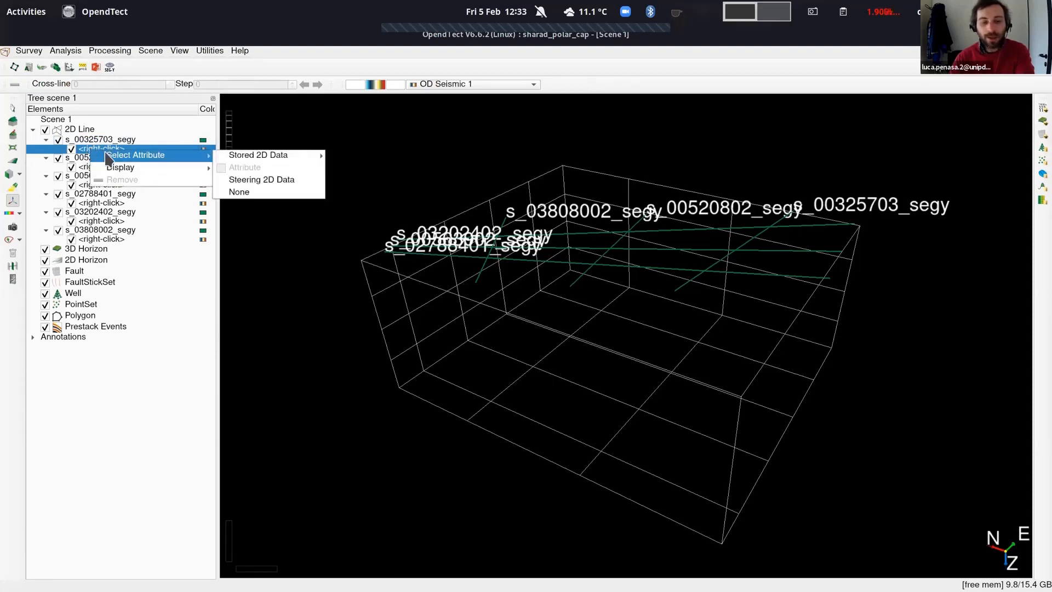
{"action": "mouse_move", "coordinate": [251, 158]}
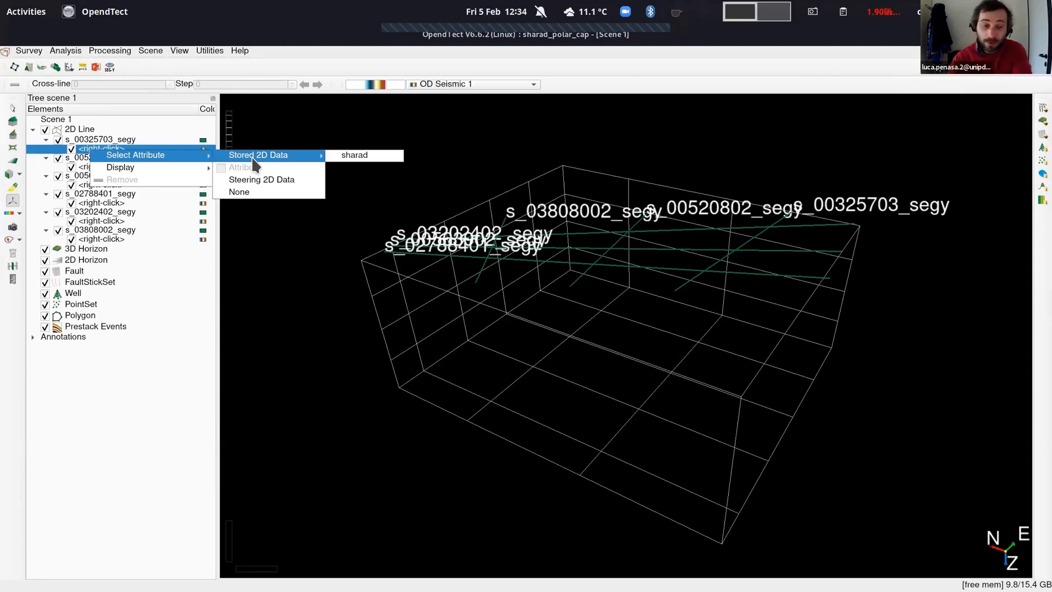
{"action": "left_click", "coordinate": [353, 156]}
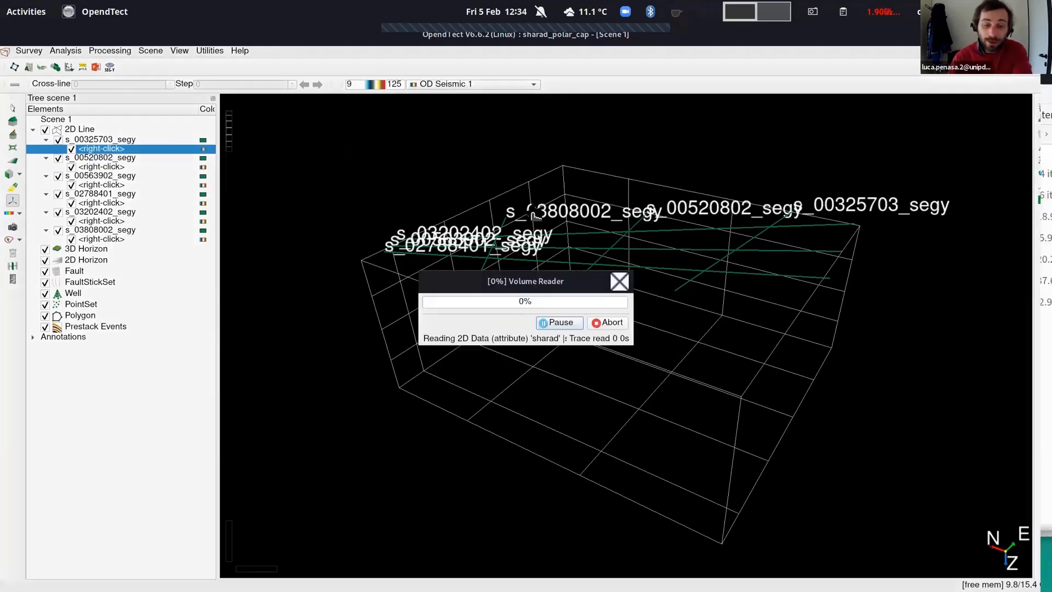
Examine the radar section of line s_00325703_segy from the front and obliquely at closer range
{"action": "left_click_drag", "start_coordinate": [583, 346], "coordinate": [758, 303]}
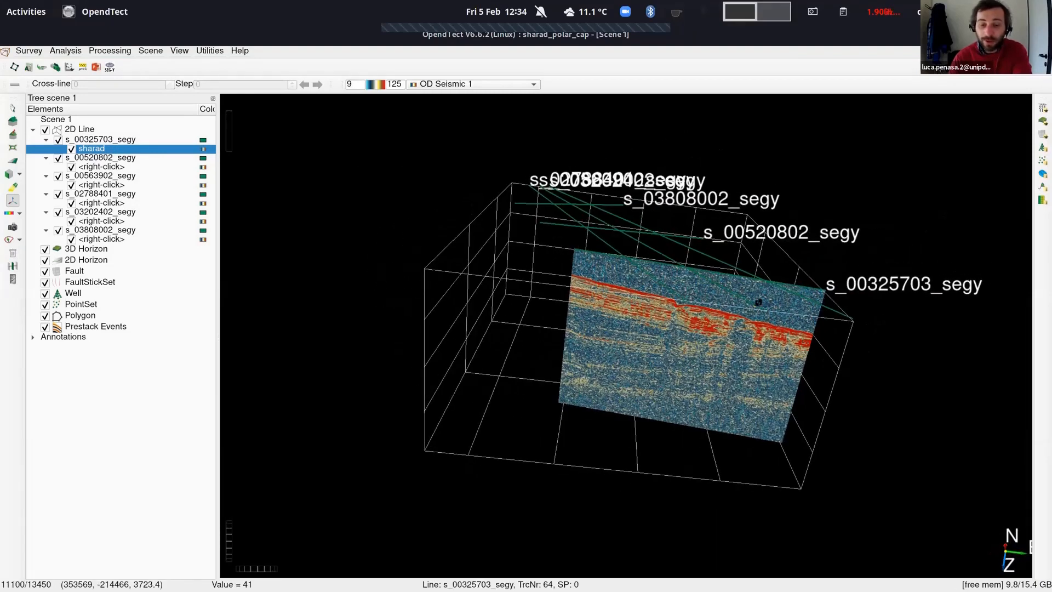
{"action": "scroll", "coordinate": [765, 266], "scroll_direction": "up", "scroll_amount": 4}
{"action": "left_click_drag", "start_coordinate": [607, 319], "coordinate": [474, 368]}
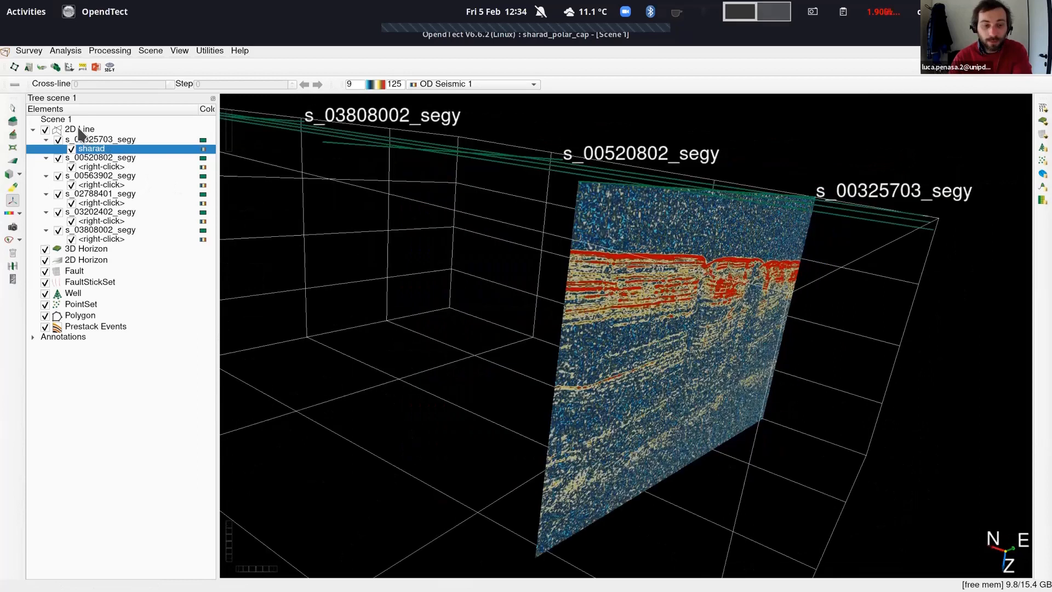
{"action": "right_click", "coordinate": [75, 133]}
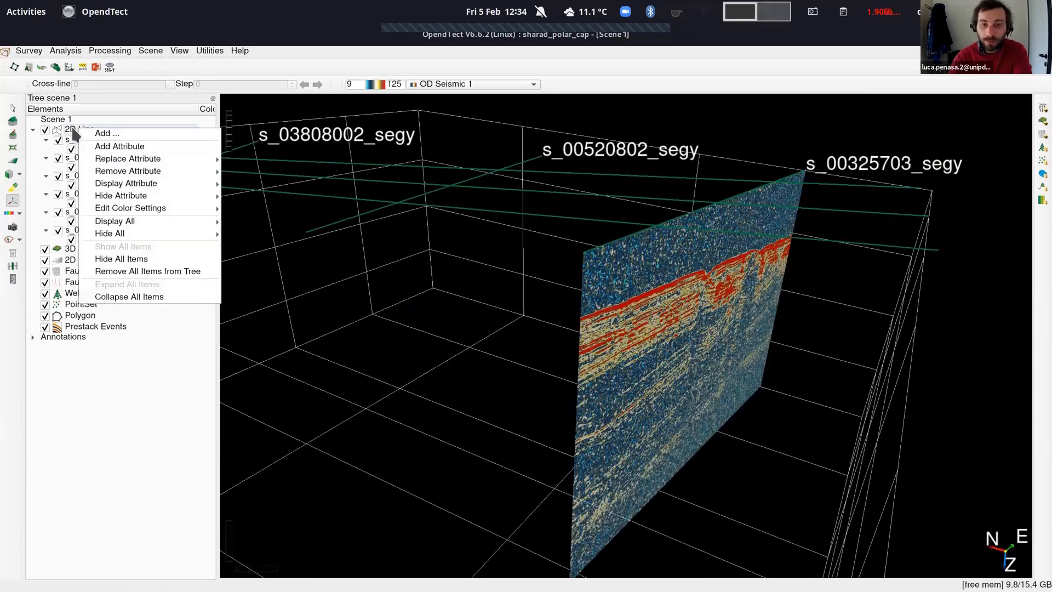
{"action": "key", "text": "Escape"}
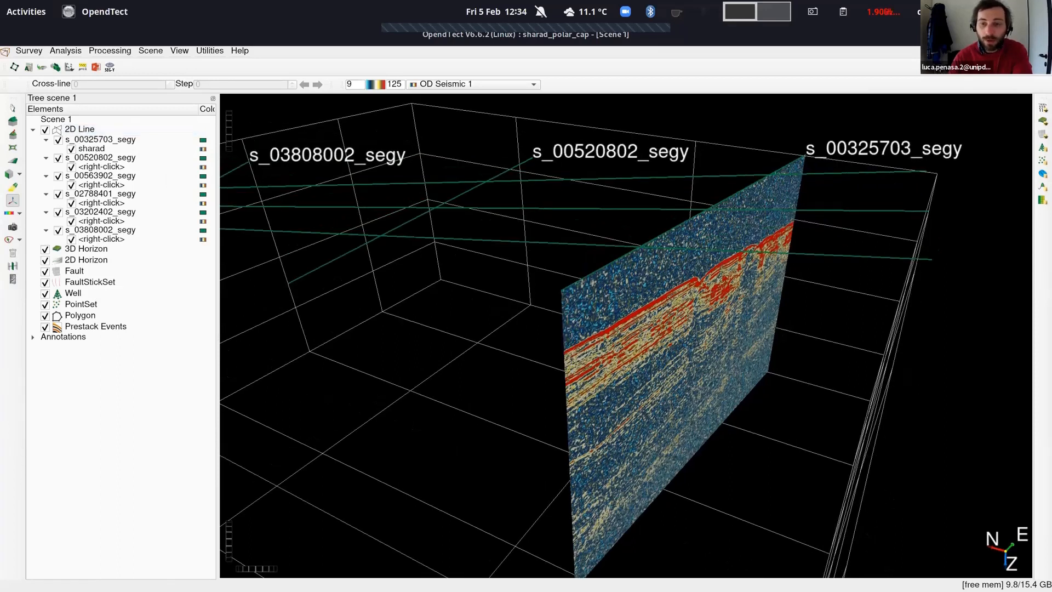
{"action": "mouse_move", "coordinate": [497, 331]}
{"action": "middle_mouse_down"}
{"action": "mouse_move", "coordinate": [502, 303]}
{"action": "mouse_move", "coordinate": [532, 359]}
{"action": "mouse_move", "coordinate": [503, 338]}
{"action": "middle_mouse_up"}
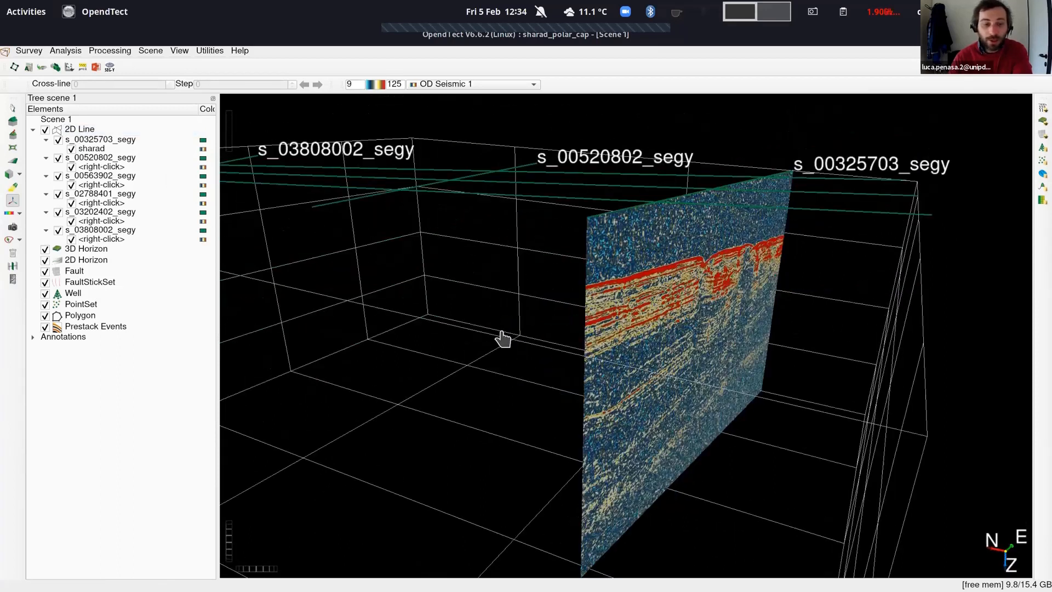
{"action": "right_click", "coordinate": [86, 132]}
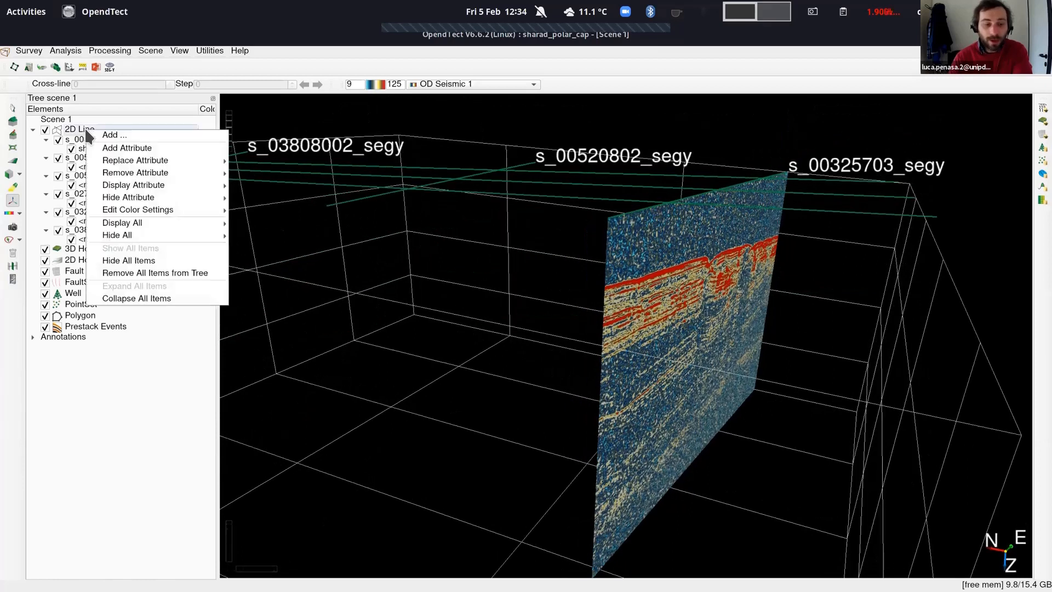
{"action": "mouse_move", "coordinate": [145, 225]}
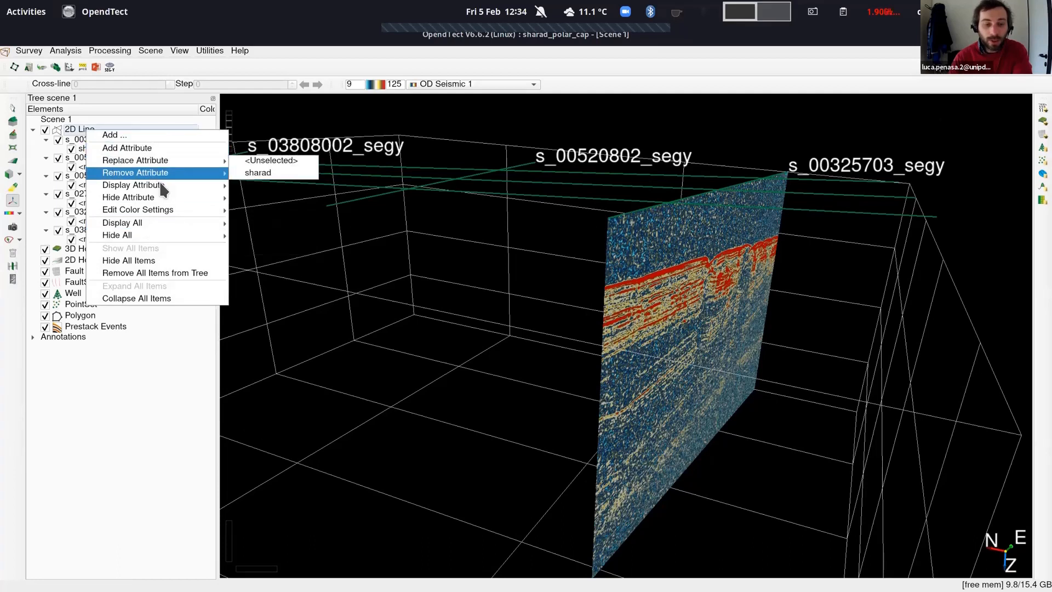
{"action": "left_click", "coordinate": [229, 53]}
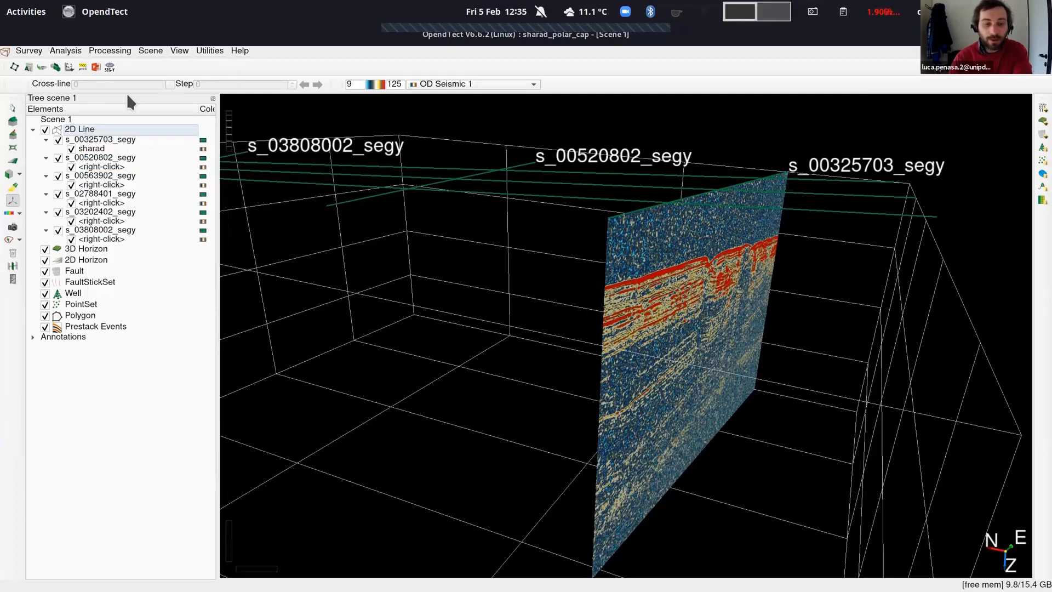
{"action": "right_click", "coordinate": [73, 129]}
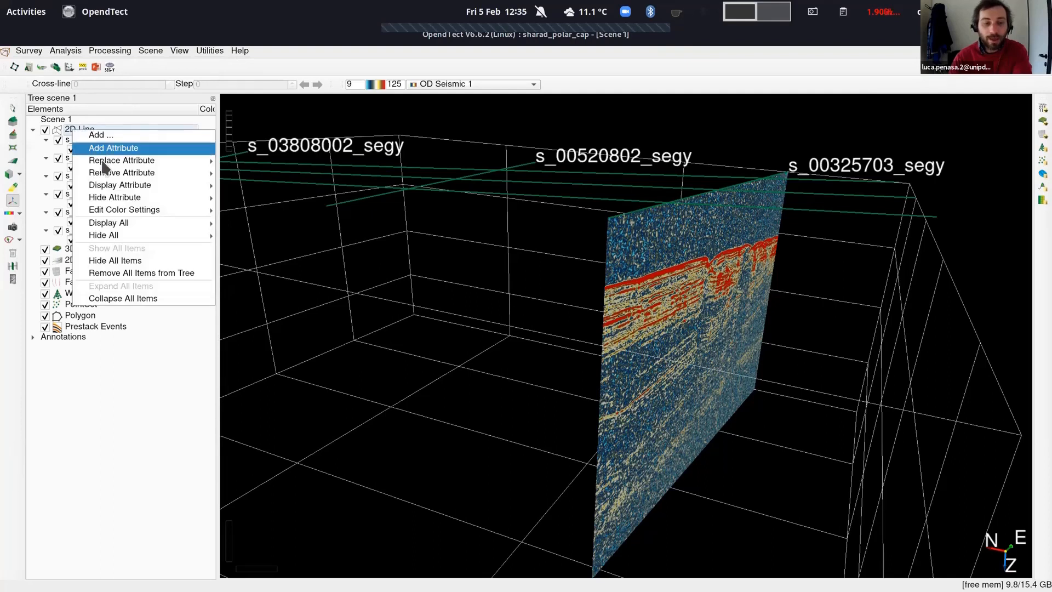
{"action": "mouse_move", "coordinate": [118, 186]}
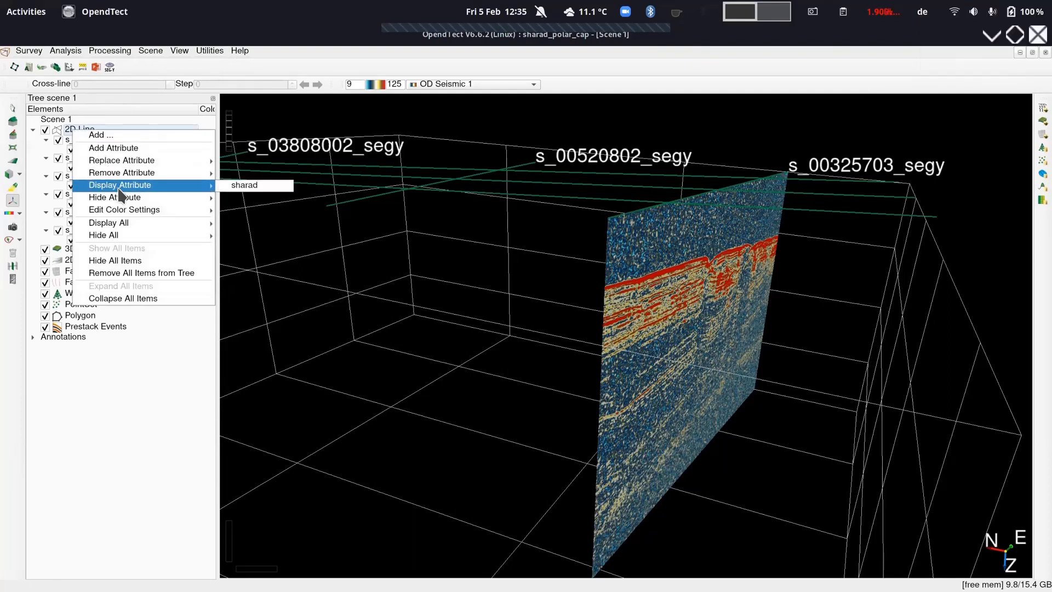
{"action": "left_click", "coordinate": [315, 64]}
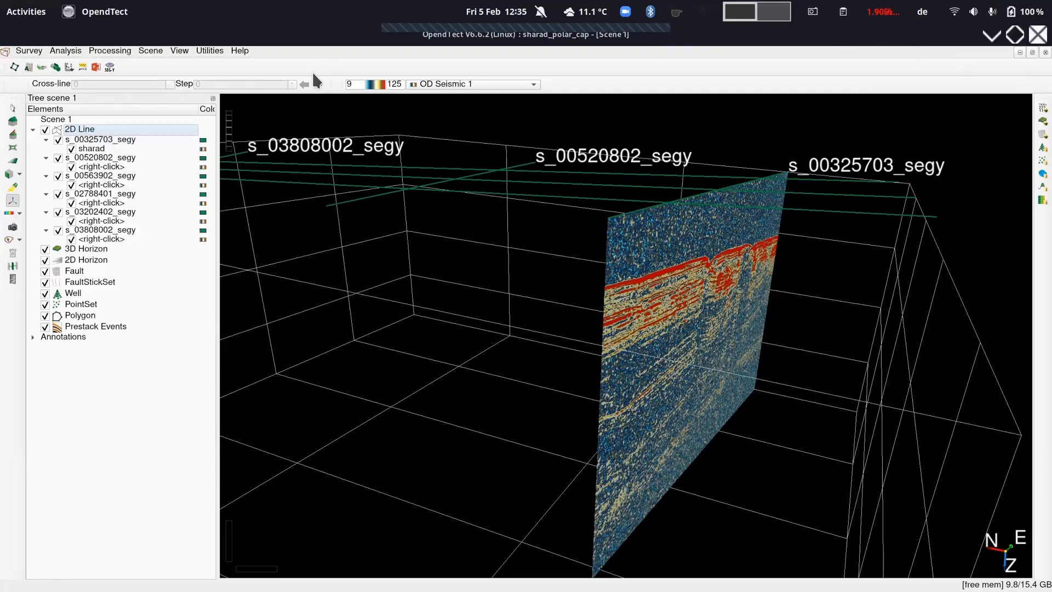
Display the stored 2D data sharad on line s_00520802_segy
{"action": "middle_click_drag", "start_coordinate": [333, 178], "coordinate": [366, 240]}
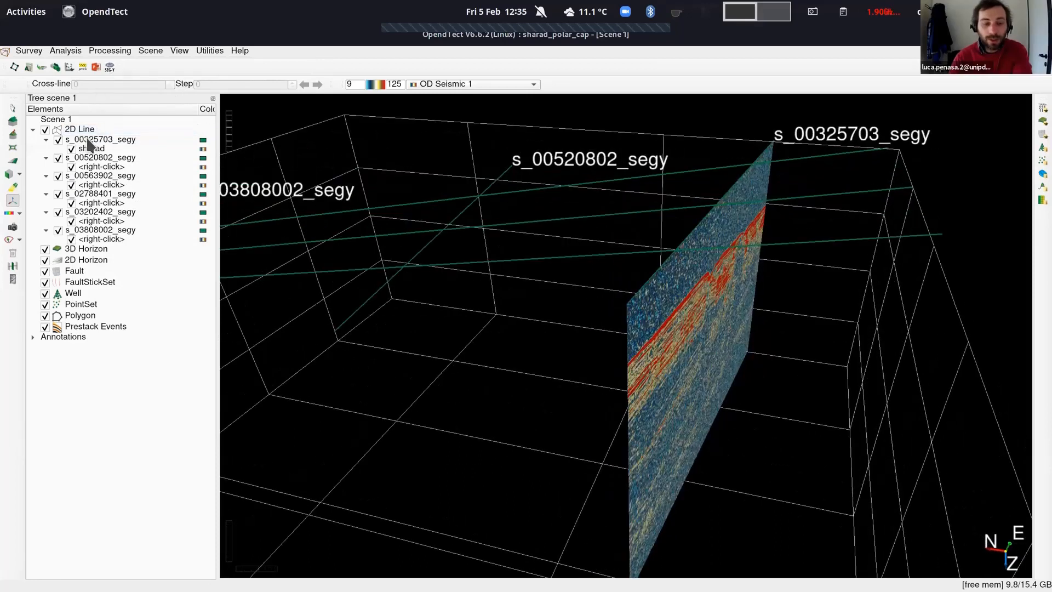
{"action": "left_click", "coordinate": [111, 141]}
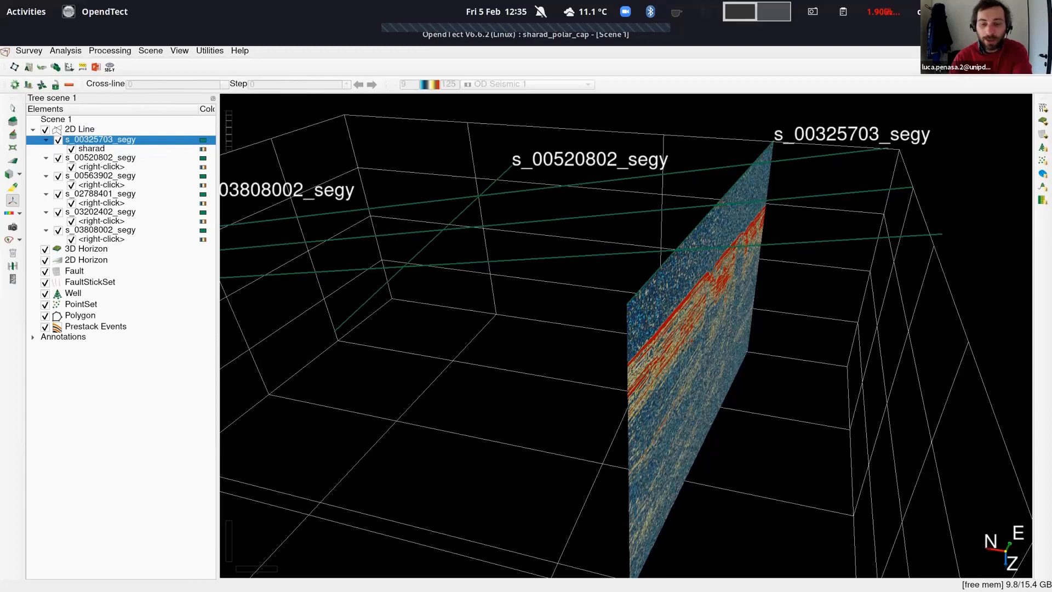
{"action": "middle_click_drag", "start_coordinate": [422, 308], "coordinate": [193, 165]}
{"action": "middle_click_drag", "start_coordinate": [630, 301], "coordinate": [532, 240]}
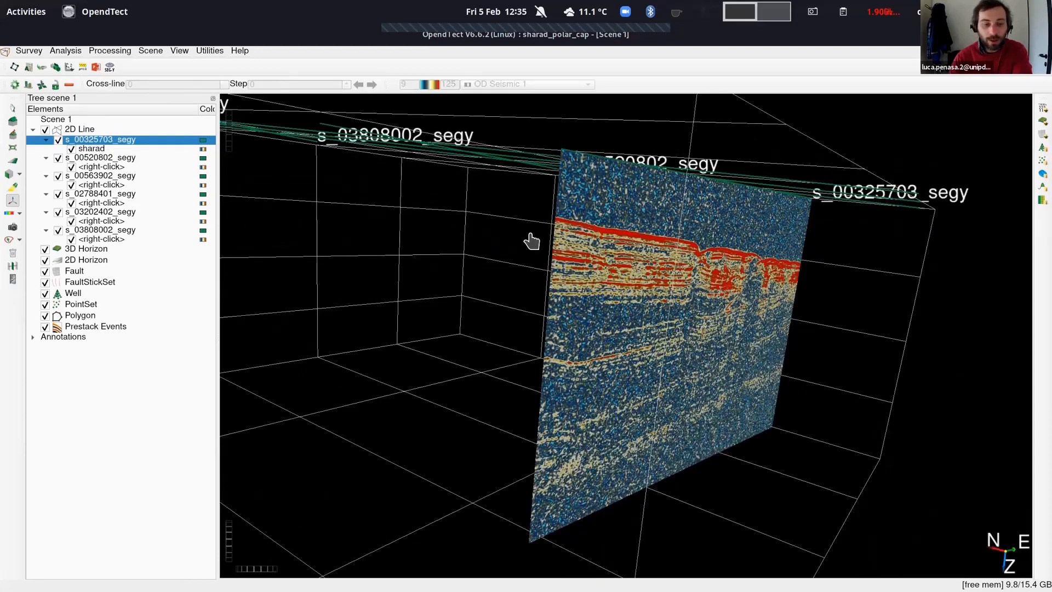
{"action": "left_click", "coordinate": [96, 159]}
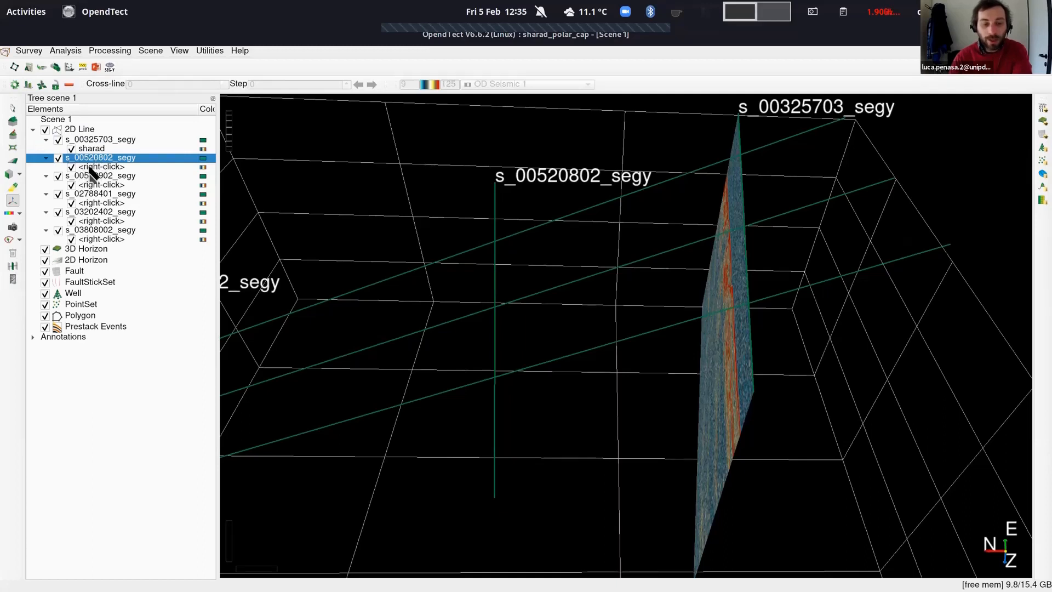
{"action": "right_click", "coordinate": [89, 167]}
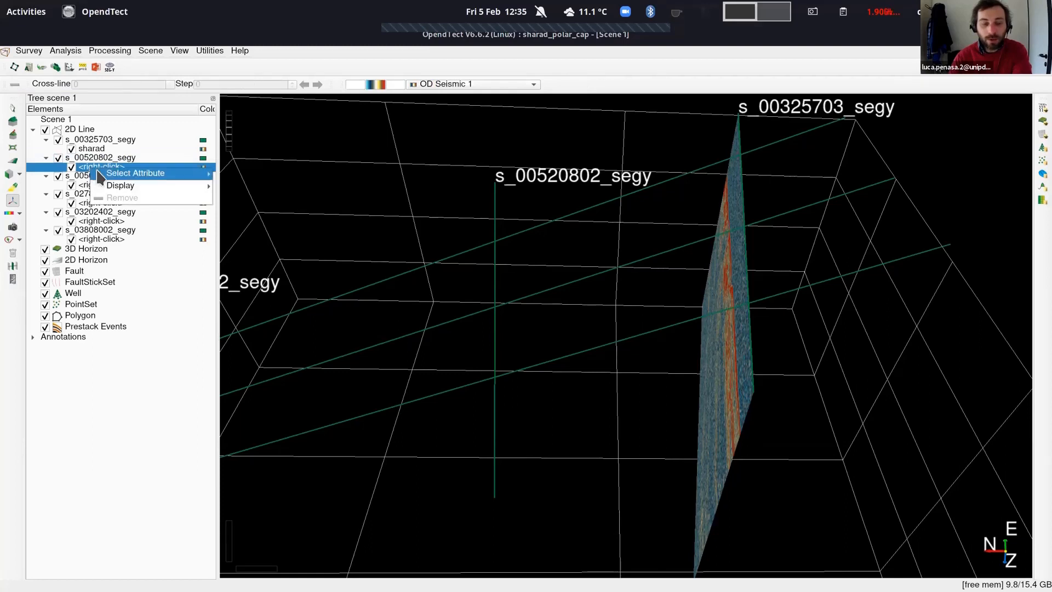
{"action": "mouse_move", "coordinate": [100, 177]}
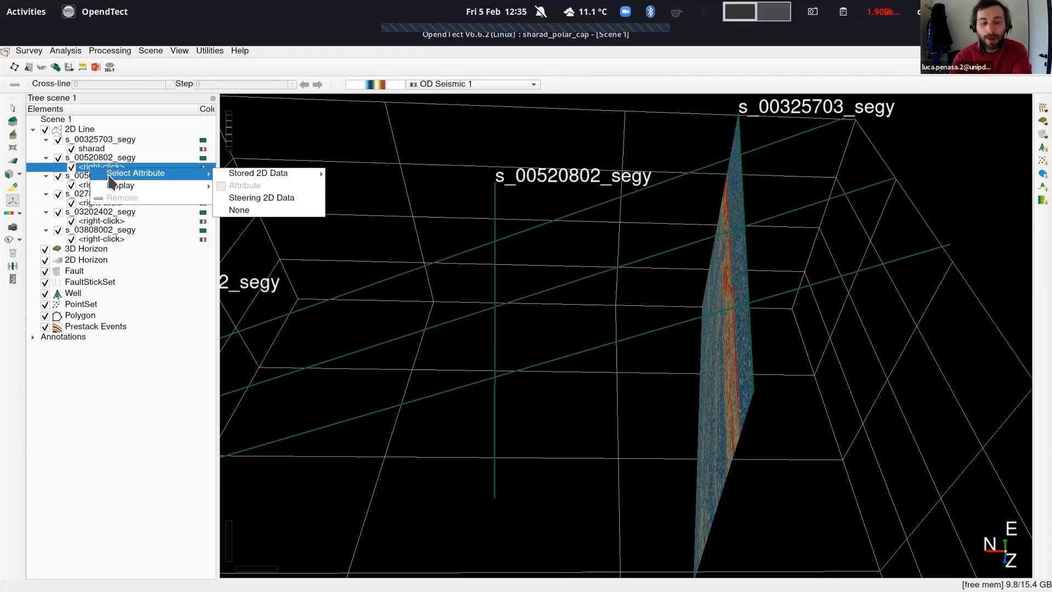
{"action": "mouse_move", "coordinate": [270, 178]}
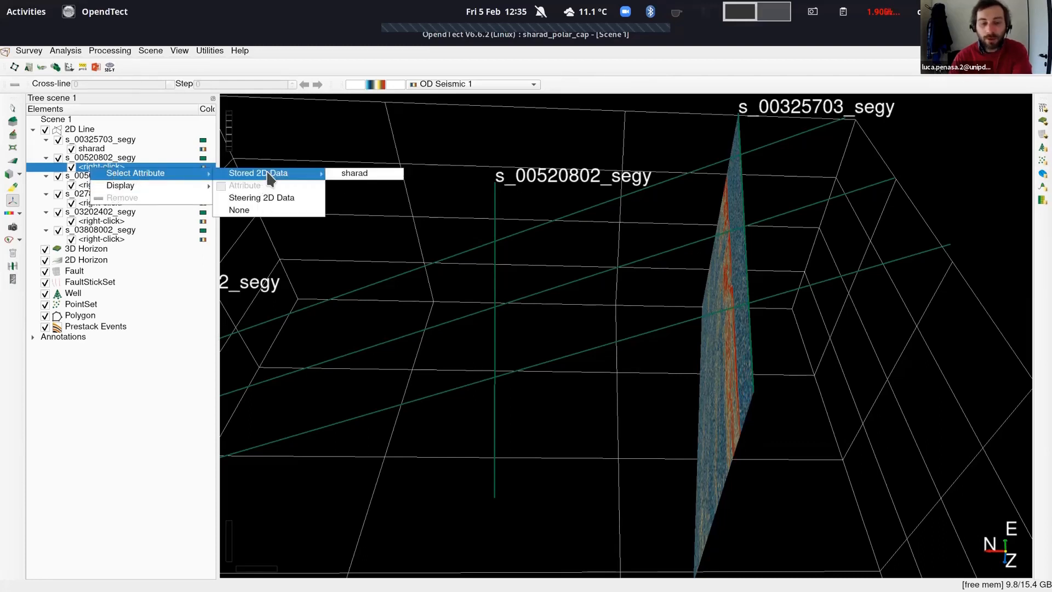
{"action": "left_click", "coordinate": [363, 174]}
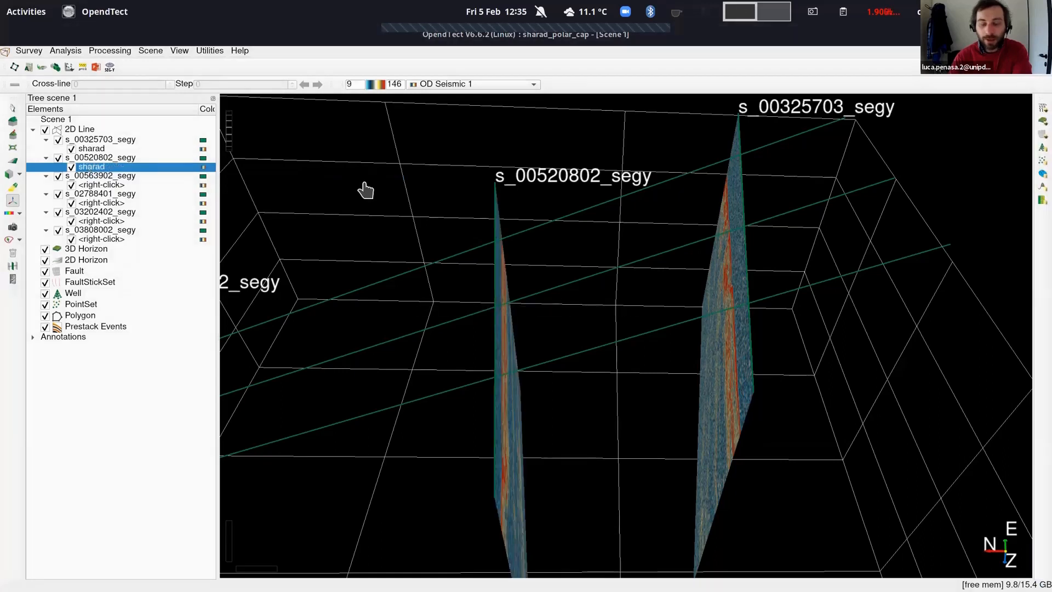
Try to display the sharad attribute on all 2D lines at once through the 2D Line group
{"action": "left_click_drag", "start_coordinate": [394, 362], "coordinate": [352, 276]}
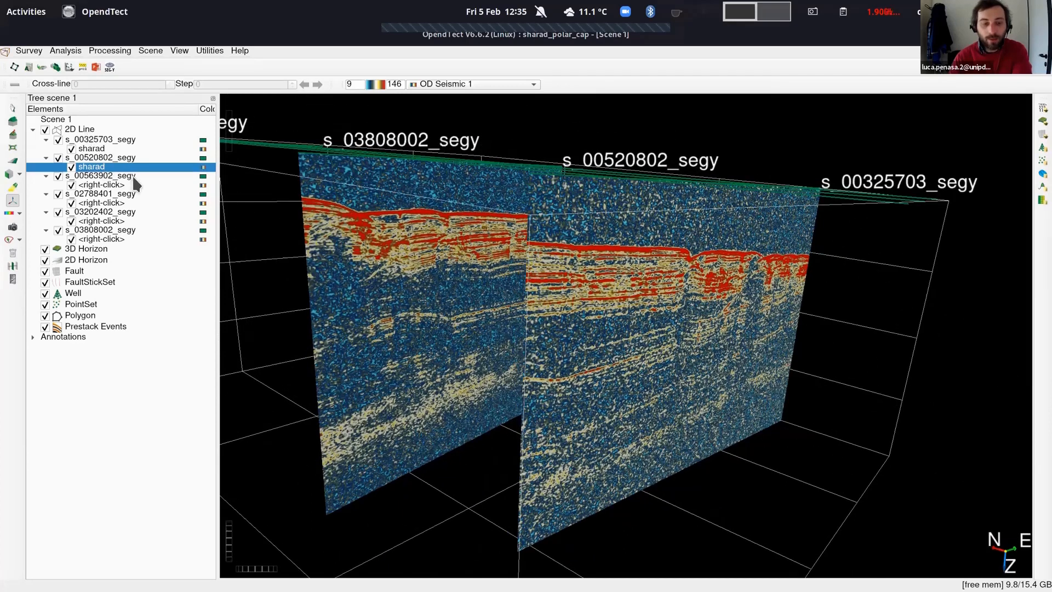
{"action": "right_click", "coordinate": [88, 131]}
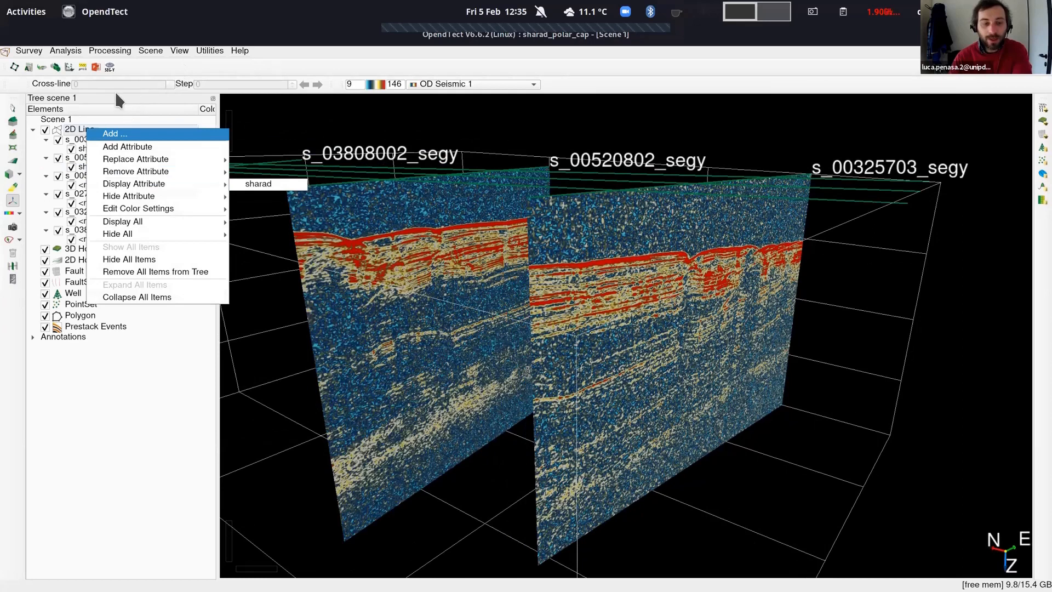
{"action": "right_click", "coordinate": [76, 130]}
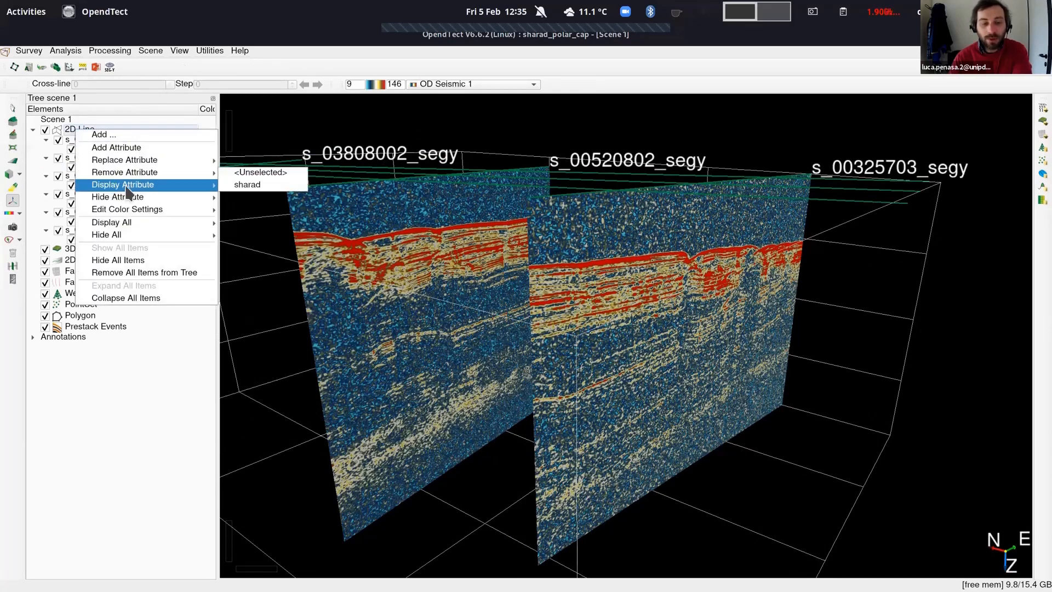
{"action": "left_click", "coordinate": [249, 185]}
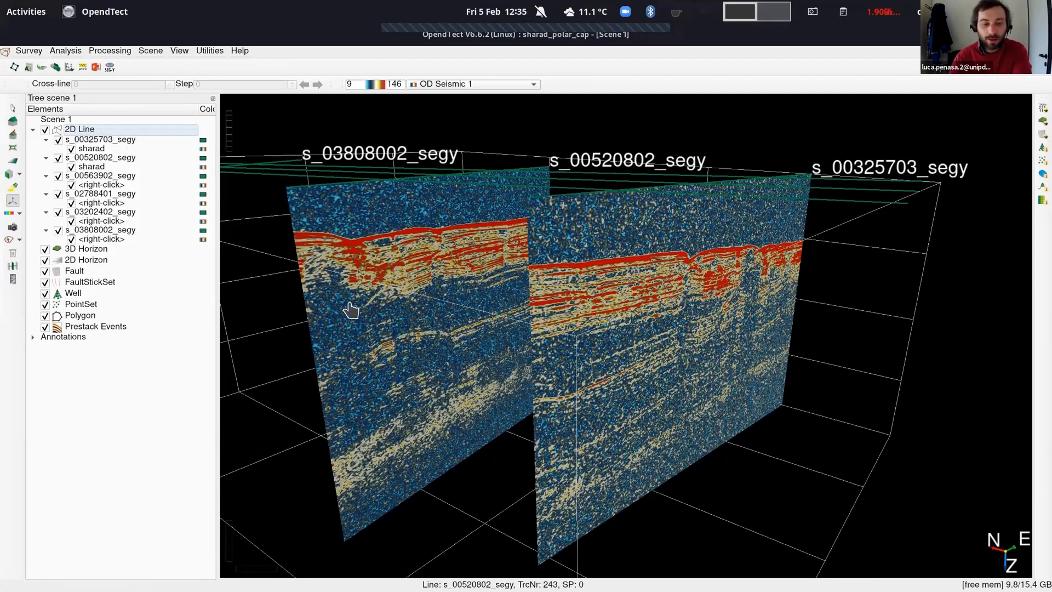
{"action": "middle_click_drag", "start_coordinate": [492, 388], "coordinate": [474, 247]}
{"action": "right_click", "coordinate": [87, 129]}
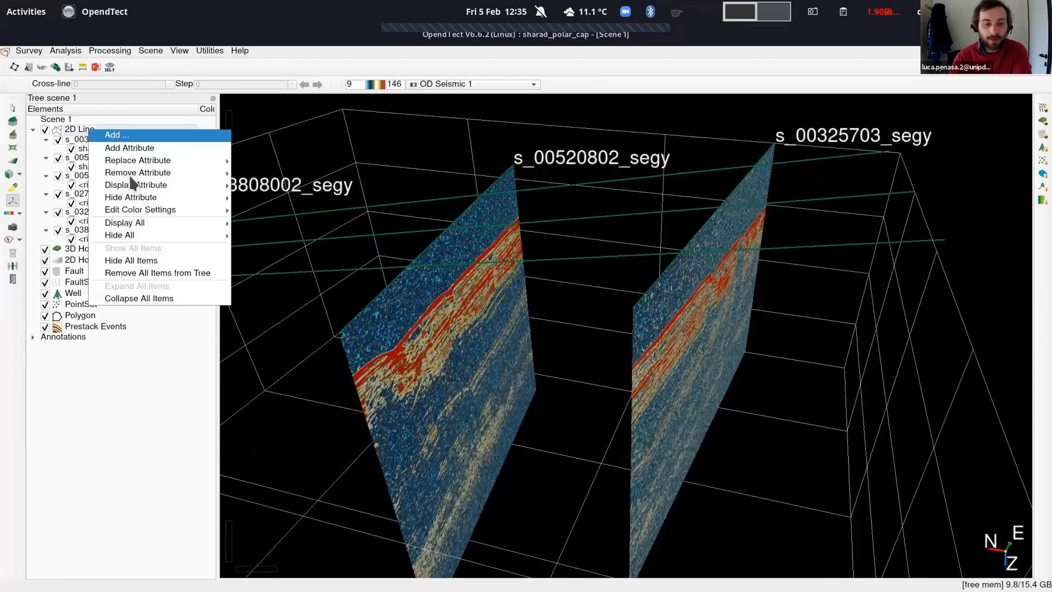
{"action": "mouse_move", "coordinate": [132, 184]}
{"action": "left_click", "coordinate": [260, 191]}
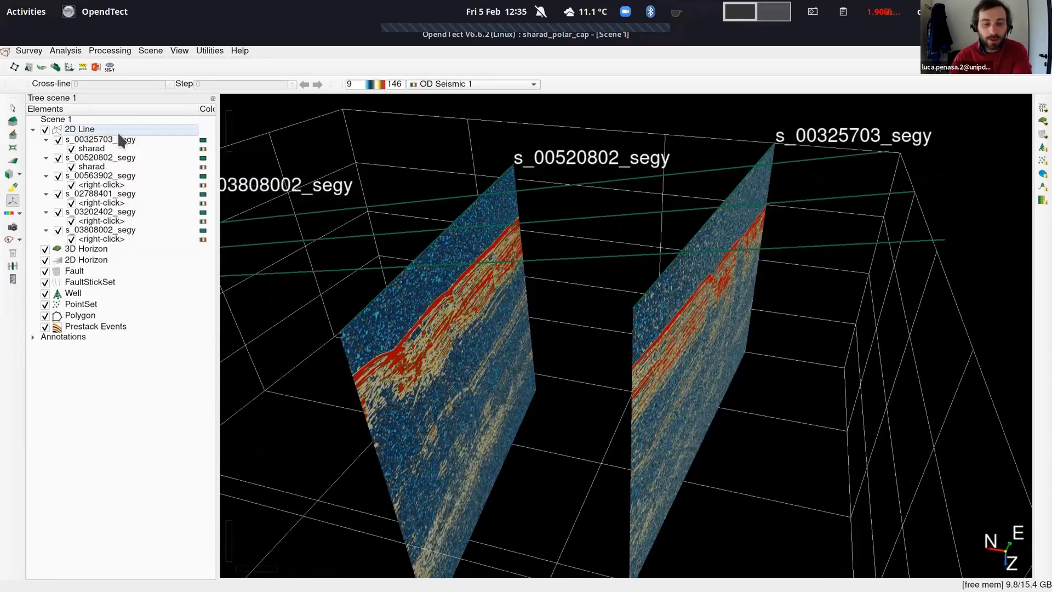
Display the stored 2D data sharad on line s_00563902_segy
{"action": "right_click", "coordinate": [98, 185]}
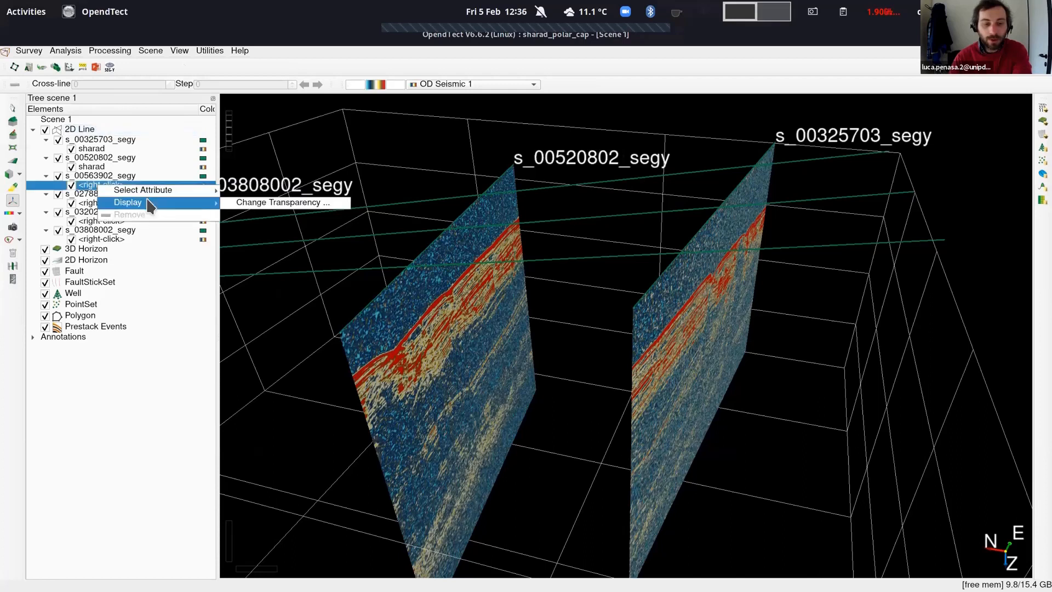
{"action": "mouse_move", "coordinate": [165, 190]}
{"action": "mouse_move", "coordinate": [296, 190]}
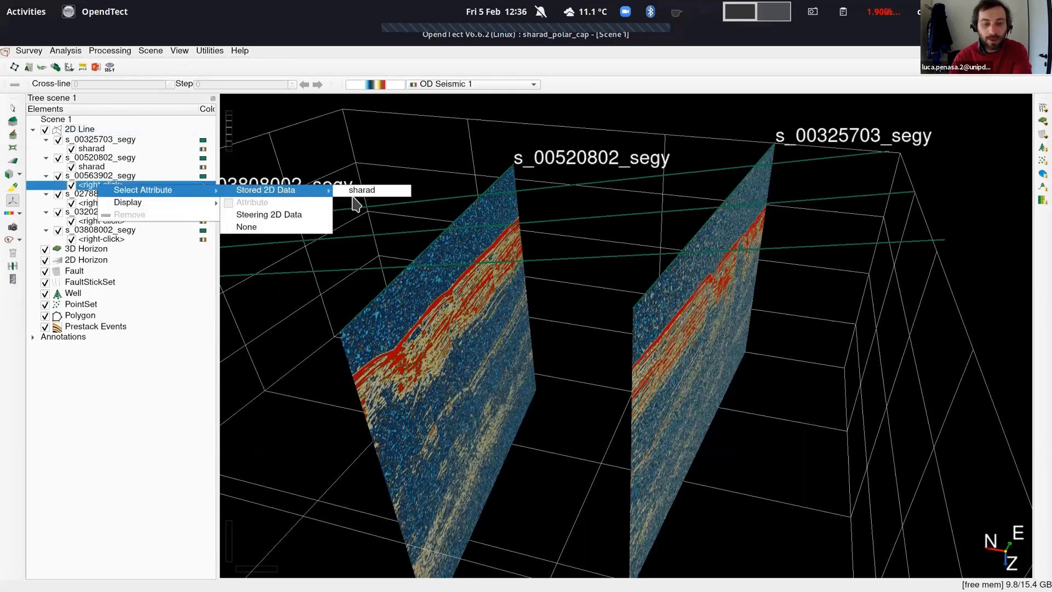
{"action": "left_click", "coordinate": [362, 189]}
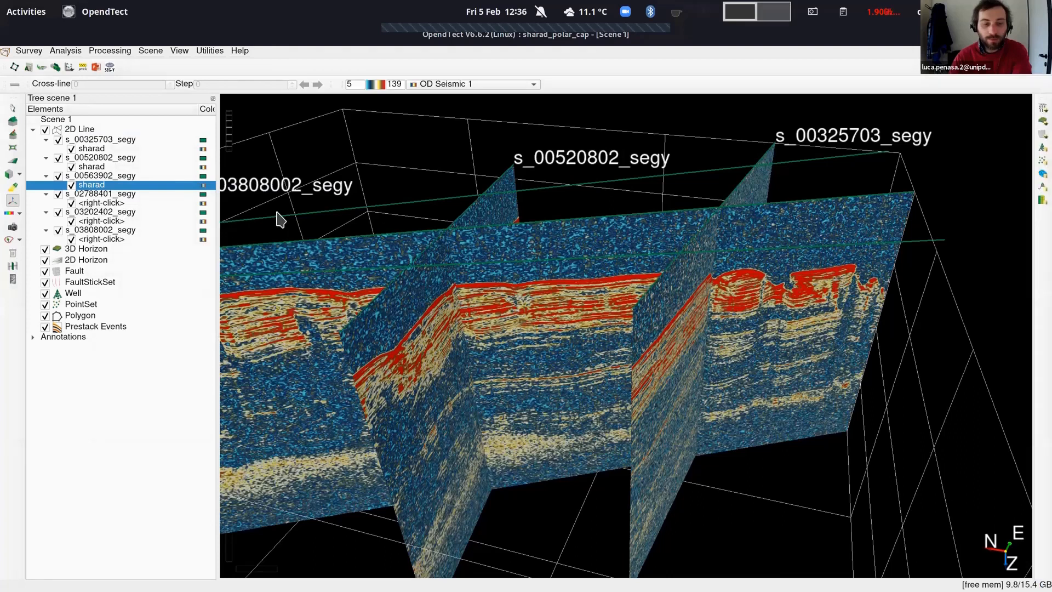
Display the stored 2D data sharad on the remaining lines s_02788401_segy, s_03202402_segy and s_03808002_segy
{"action": "right_click", "coordinate": [93, 203]}
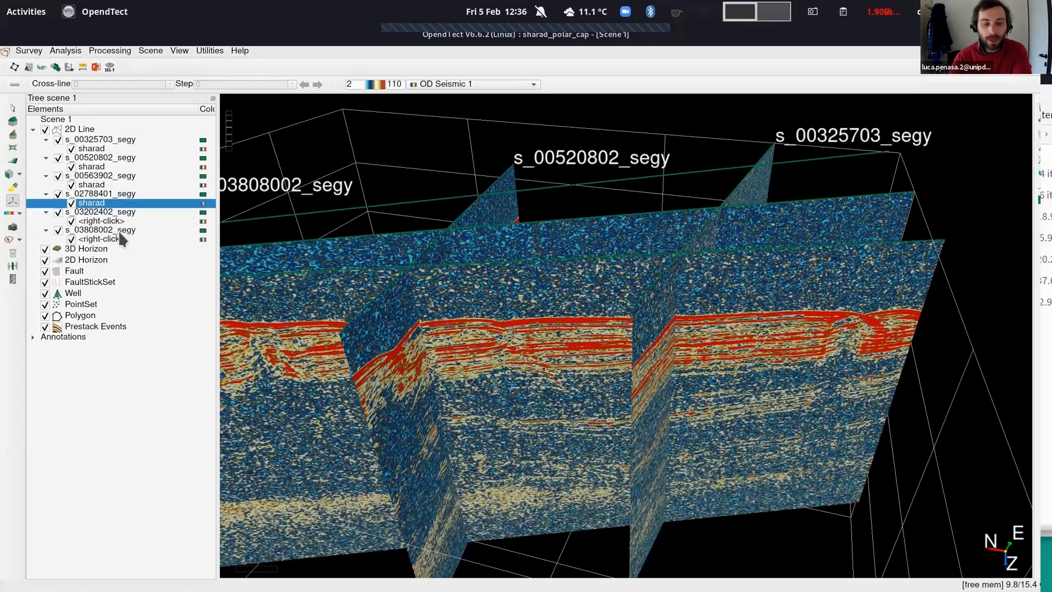
{"action": "right_click", "coordinate": [98, 240]}
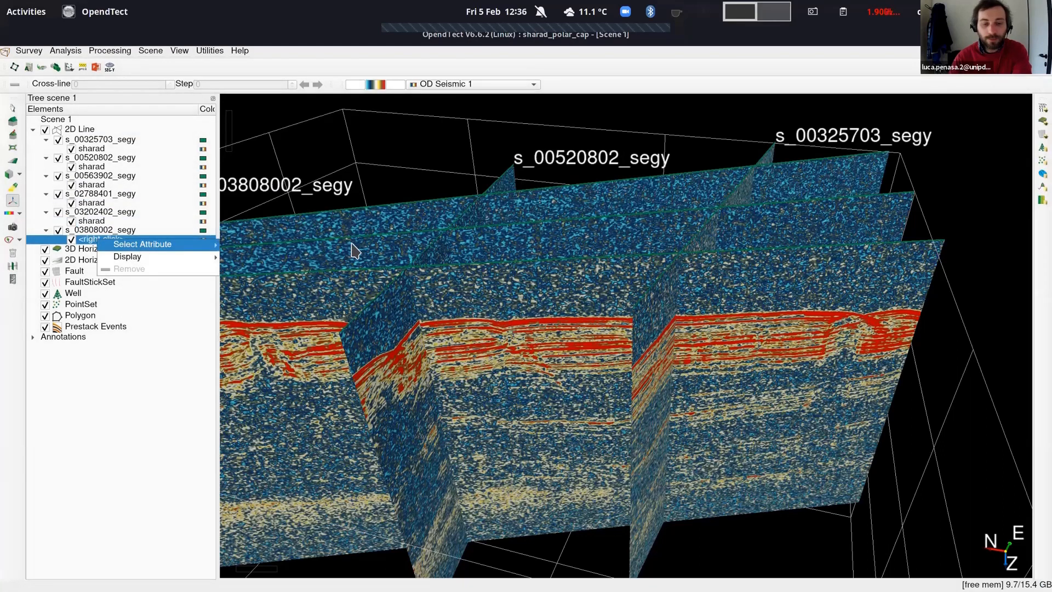
{"action": "left_click", "coordinate": [384, 241]}
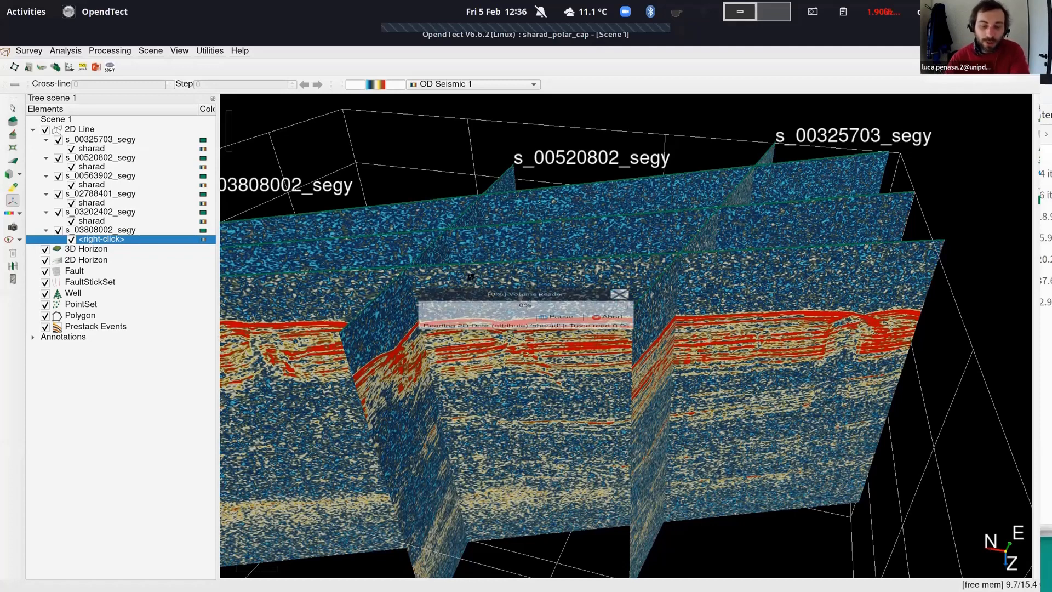
Examine the crossing radar sections from the opposite side, closing in on the intersection of lines s_03202402_segy and s_00520802_segy
{"action": "scroll", "coordinate": [505, 193], "scroll_direction": "down", "scroll_amount": 1}
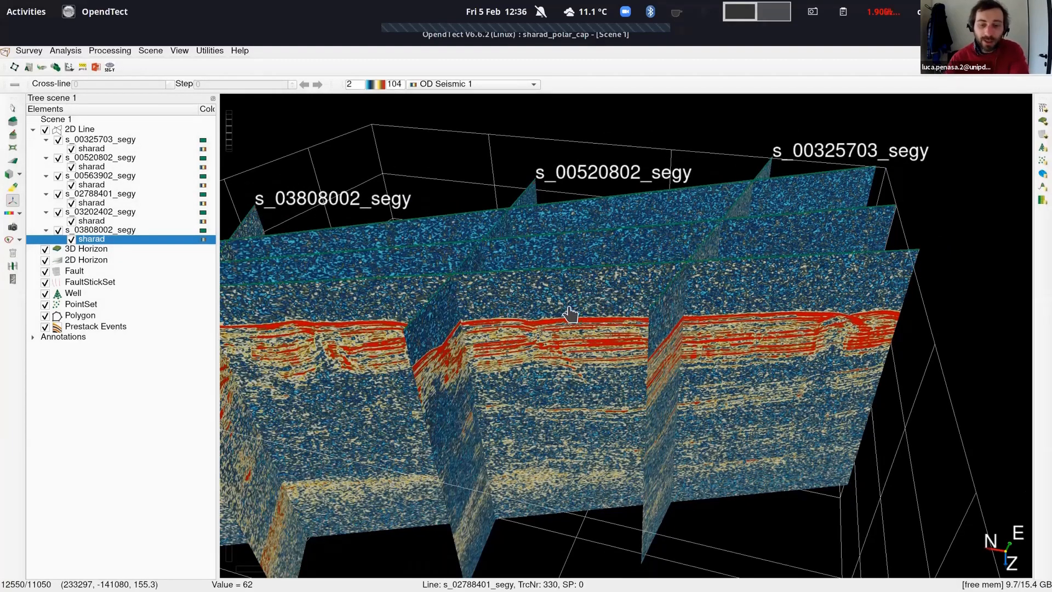
{"action": "middle_click_drag", "start_coordinate": [570, 314], "coordinate": [723, 329]}
{"action": "middle_click_drag", "start_coordinate": [605, 319], "coordinate": [582, 318]}
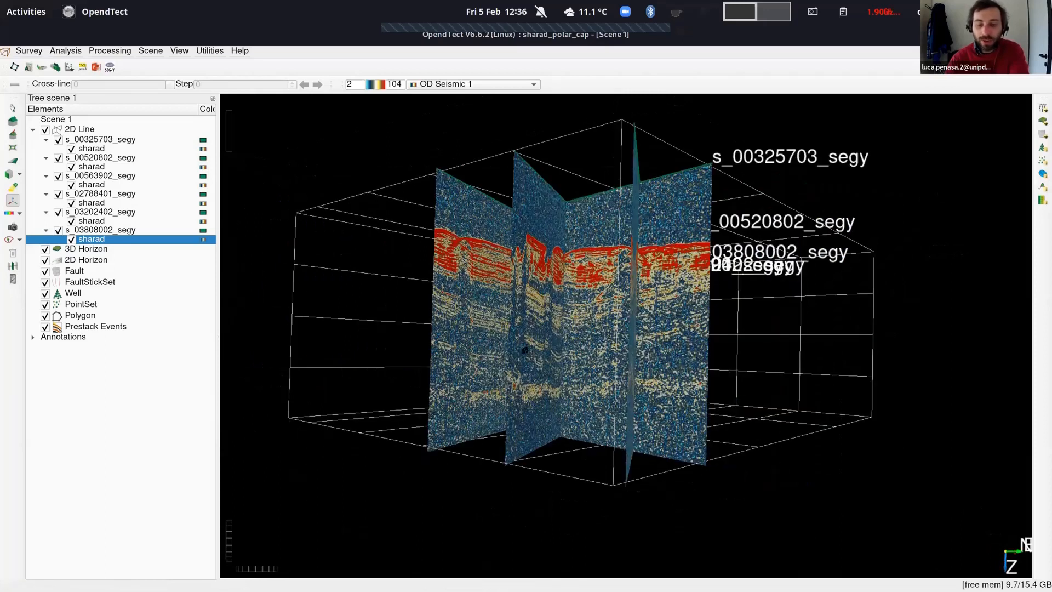
{"action": "middle_click_drag", "start_coordinate": [761, 260], "coordinate": [611, 296]}
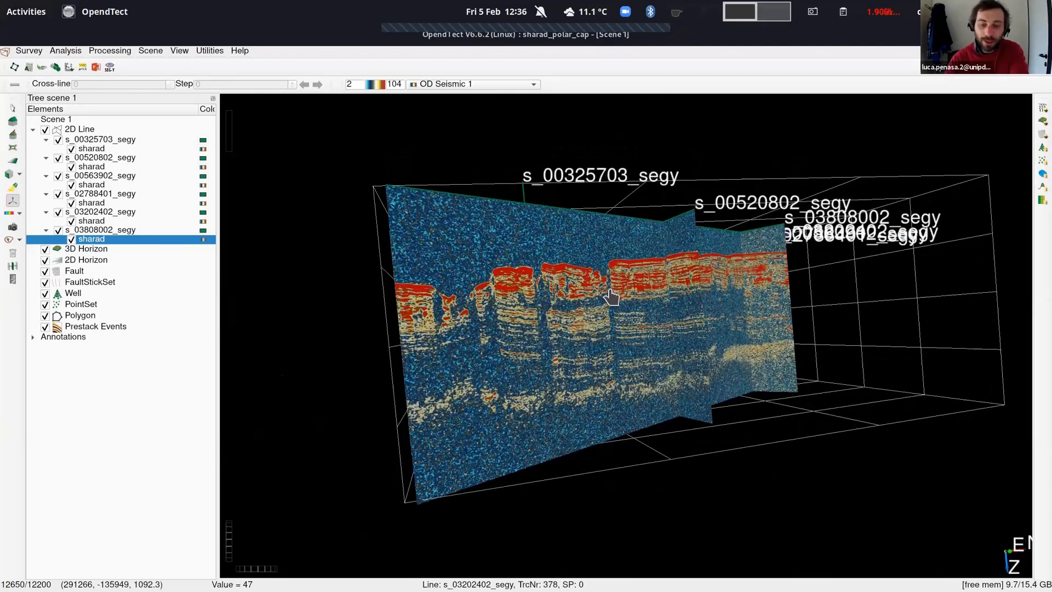
{"action": "scroll", "coordinate": [610, 296], "scroll_direction": "up", "scroll_amount": 4}
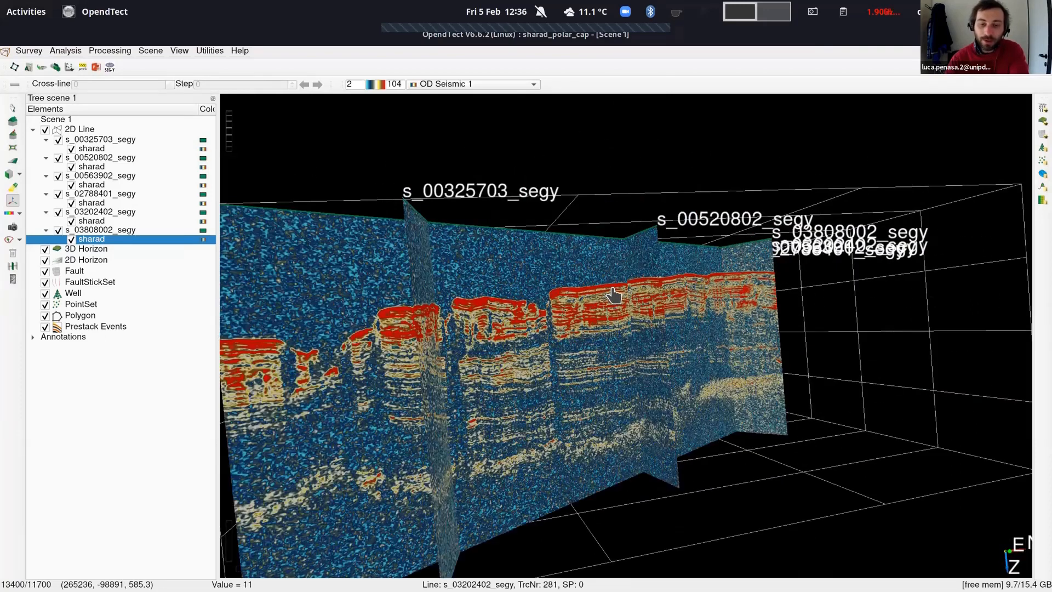
{"action": "scroll", "coordinate": [611, 296], "scroll_direction": "up", "scroll_amount": 3}
{"action": "scroll", "coordinate": [639, 290], "scroll_direction": "up", "scroll_amount": 2}
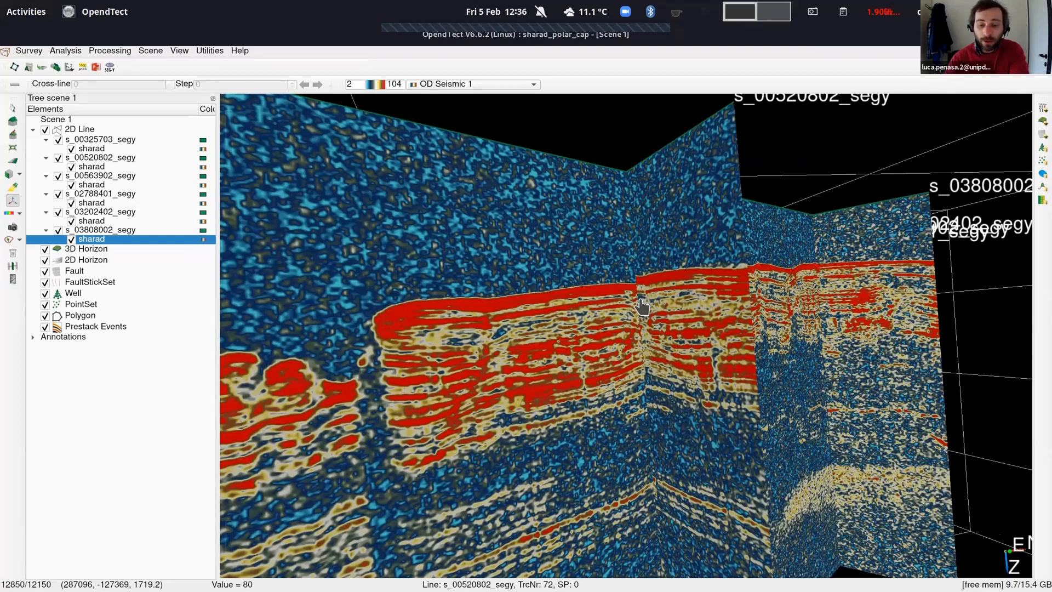
{"action": "scroll", "coordinate": [642, 304], "scroll_direction": "down", "scroll_amount": 1}
{"action": "scroll", "coordinate": [640, 311], "scroll_direction": "down", "scroll_amount": 1}
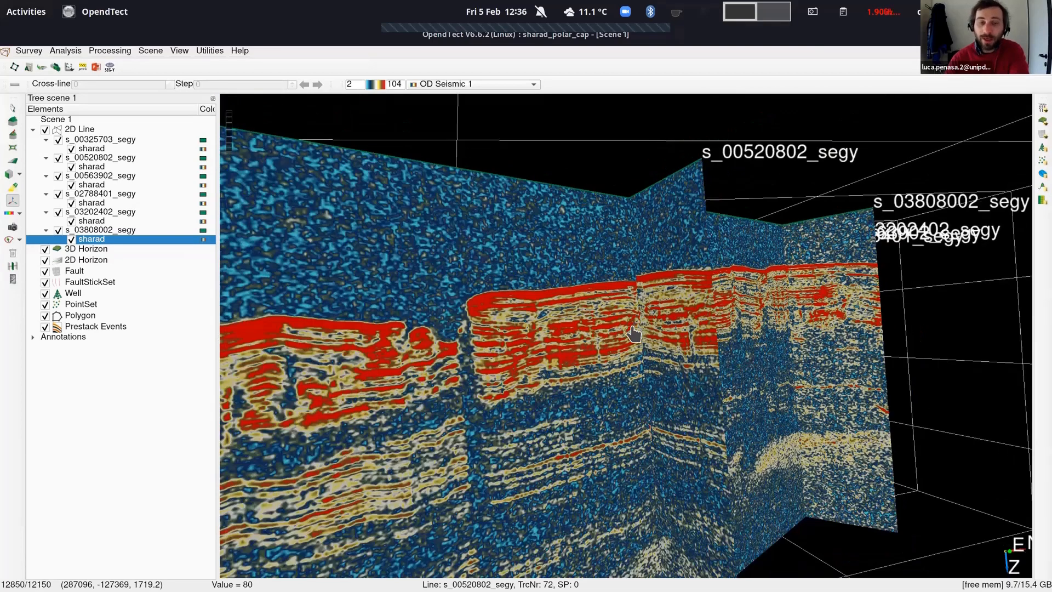
{"action": "scroll", "coordinate": [617, 337], "scroll_direction": "down", "scroll_amount": 1}
{"action": "scroll", "coordinate": [594, 375], "scroll_direction": "down", "scroll_amount": 1}
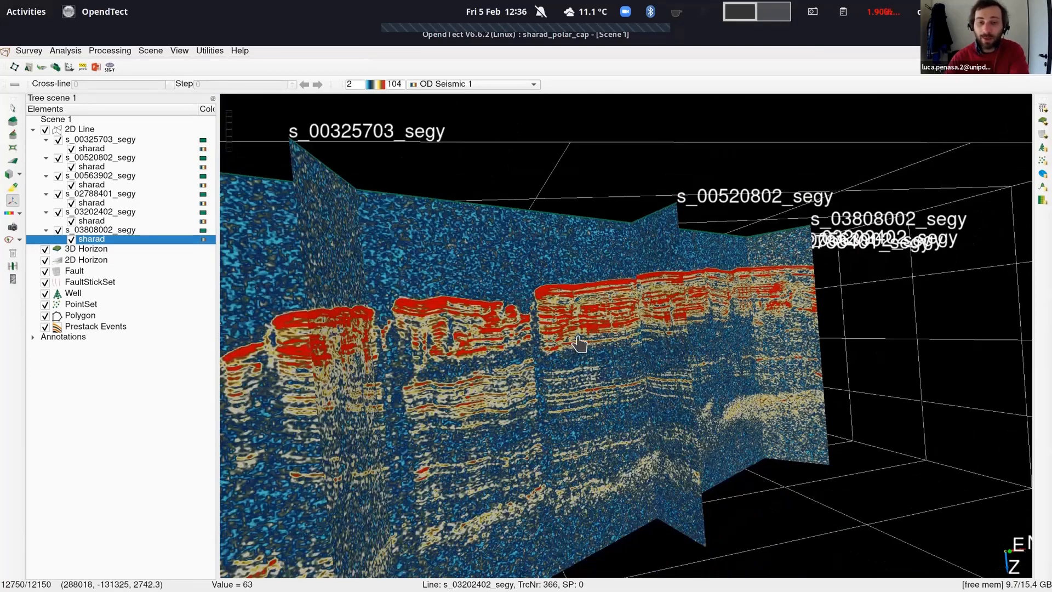
Compare how the reflectors of s_03202402_segy and s_00520802_segy match at their intersection from varied angles and distances
{"action": "middle_click_drag", "start_coordinate": [577, 335], "coordinate": [578, 338]}
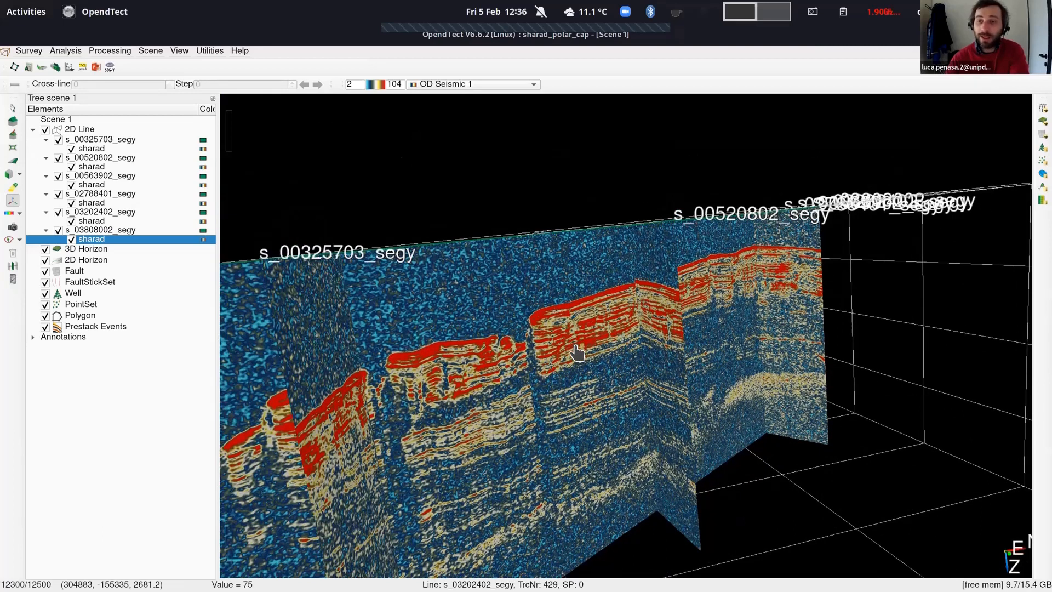
{"action": "middle_click_drag", "start_coordinate": [620, 293], "coordinate": [637, 284]}
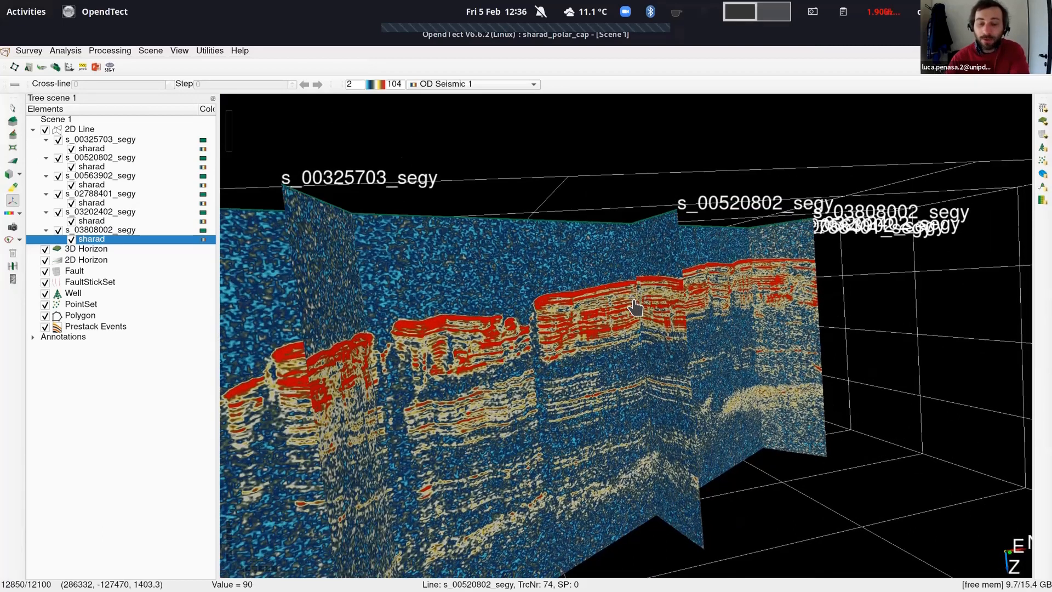
{"action": "scroll", "coordinate": [635, 308], "scroll_direction": "up", "scroll_amount": 1}
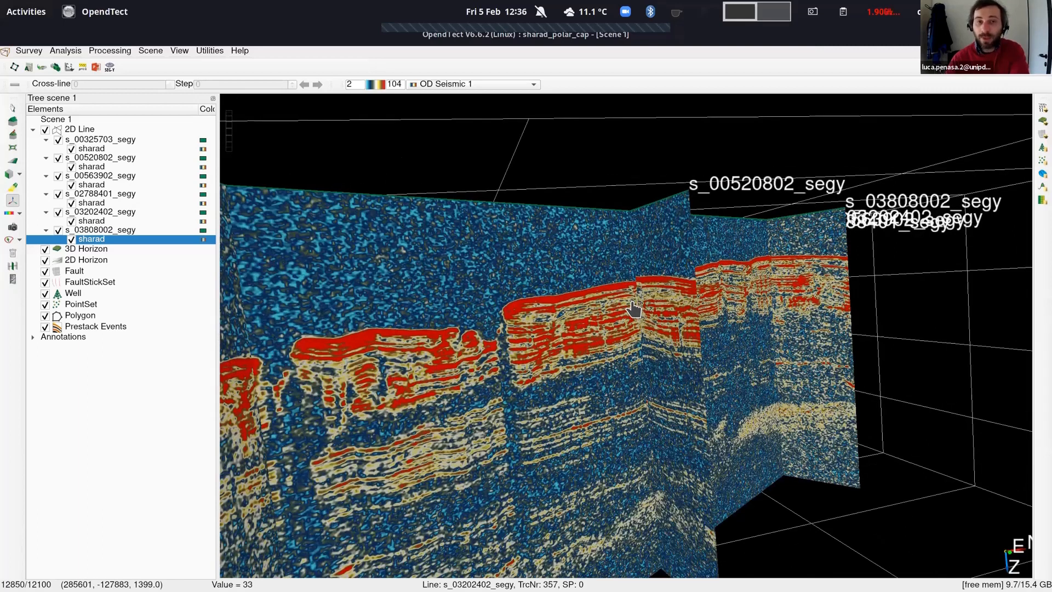
{"action": "scroll", "coordinate": [622, 321], "scroll_direction": "up", "scroll_amount": 1}
{"action": "scroll", "coordinate": [613, 319], "scroll_direction": "up", "scroll_amount": 1}
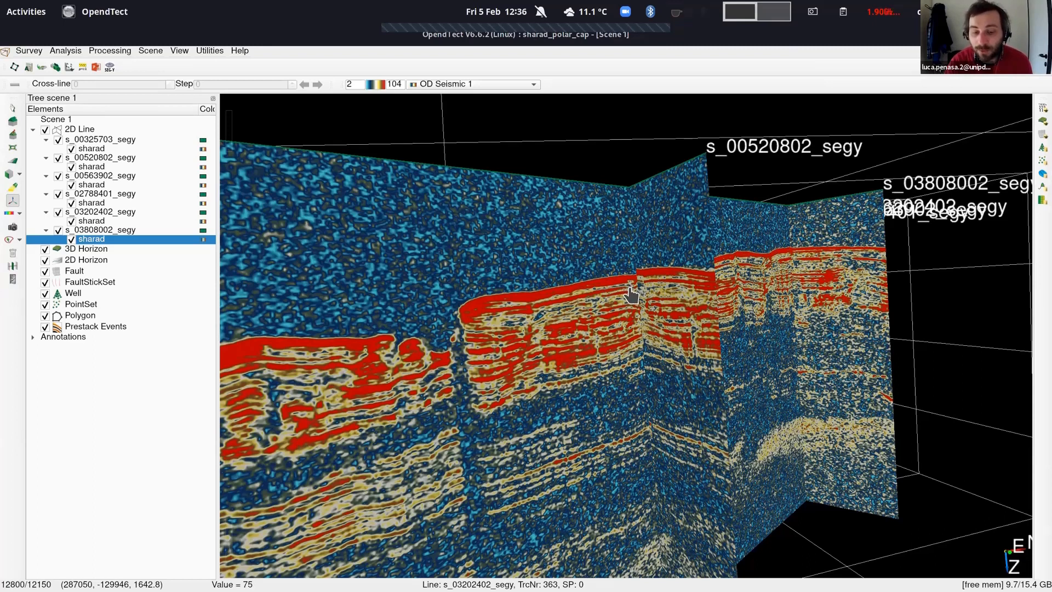
{"action": "scroll", "coordinate": [625, 299], "scroll_direction": "down", "scroll_amount": 2}
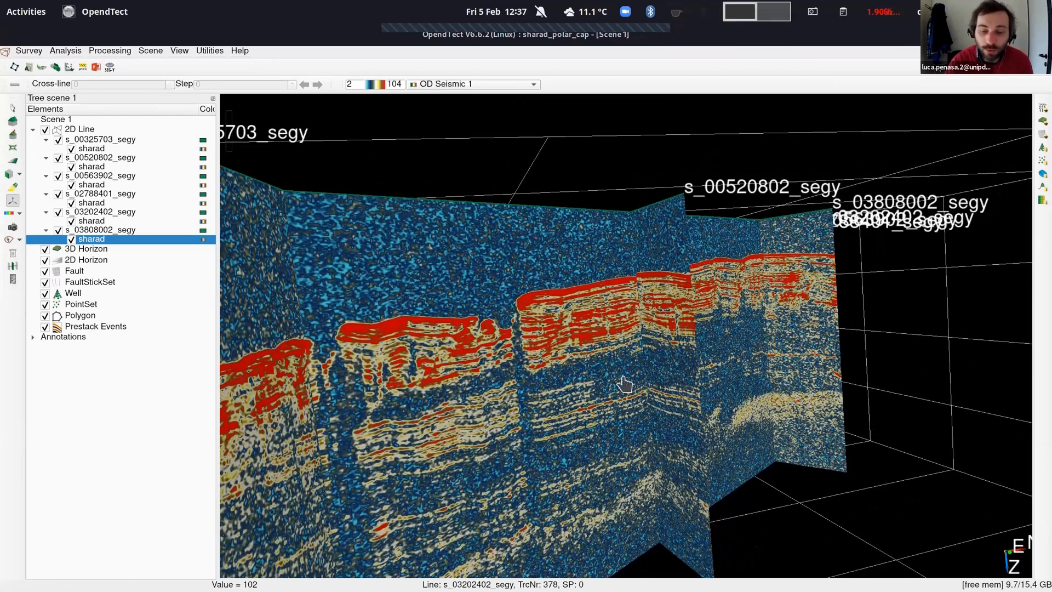
{"action": "scroll", "coordinate": [593, 385], "scroll_direction": "down", "scroll_amount": 1}
Inspect the grid of crossing sections from above and around line s_00325703_segy to follow the layers between lines
{"action": "left_click_drag", "start_coordinate": [647, 489], "coordinate": [654, 360]}
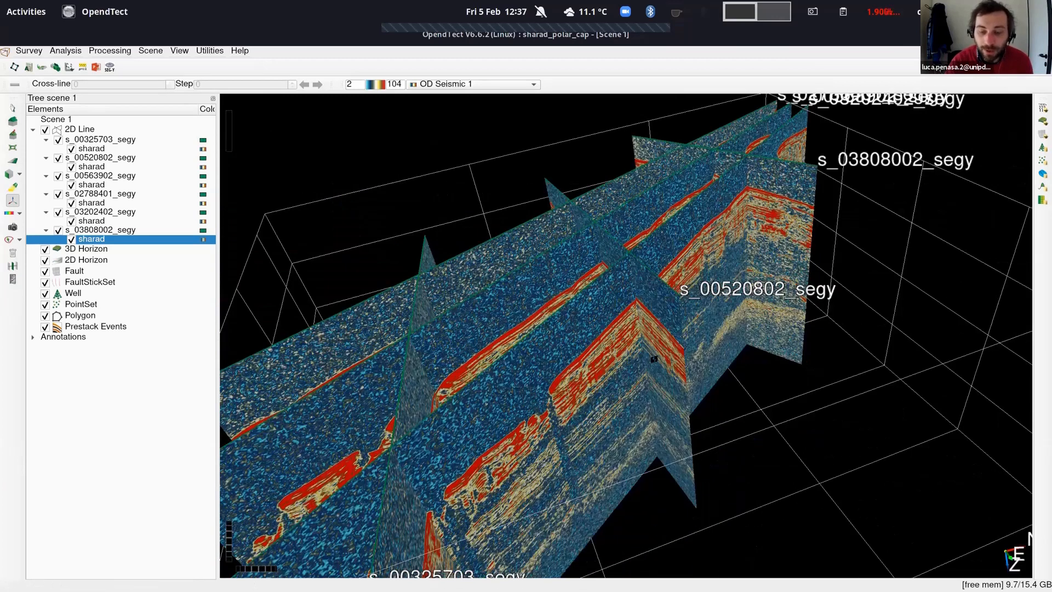
{"action": "left_click_drag", "start_coordinate": [542, 450], "coordinate": [584, 330]}
{"action": "left_click_drag", "start_coordinate": [512, 444], "coordinate": [521, 419]}
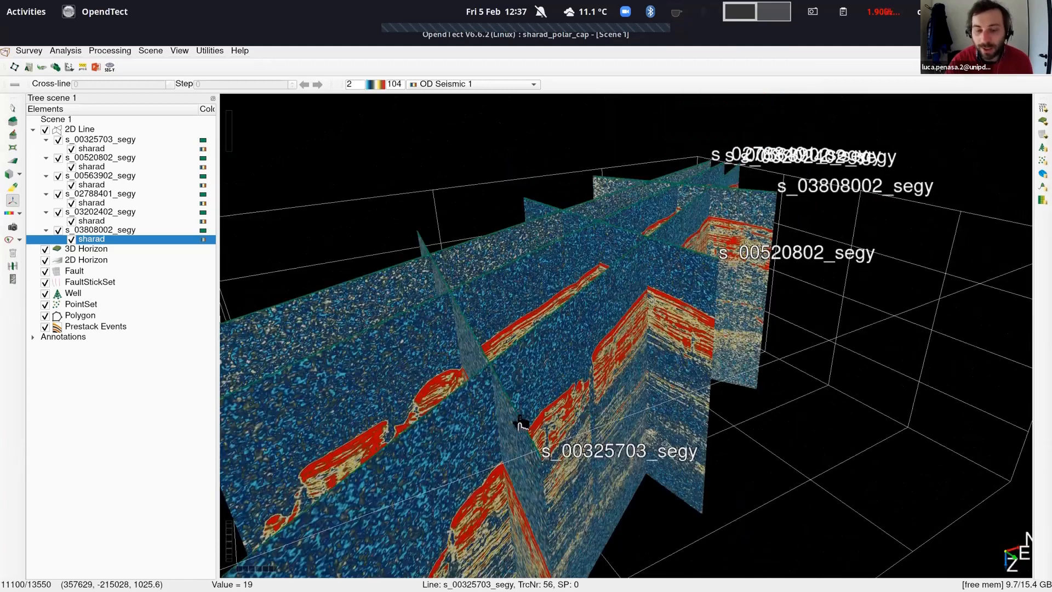
{"action": "left_click_drag", "start_coordinate": [637, 463], "coordinate": [456, 419]}
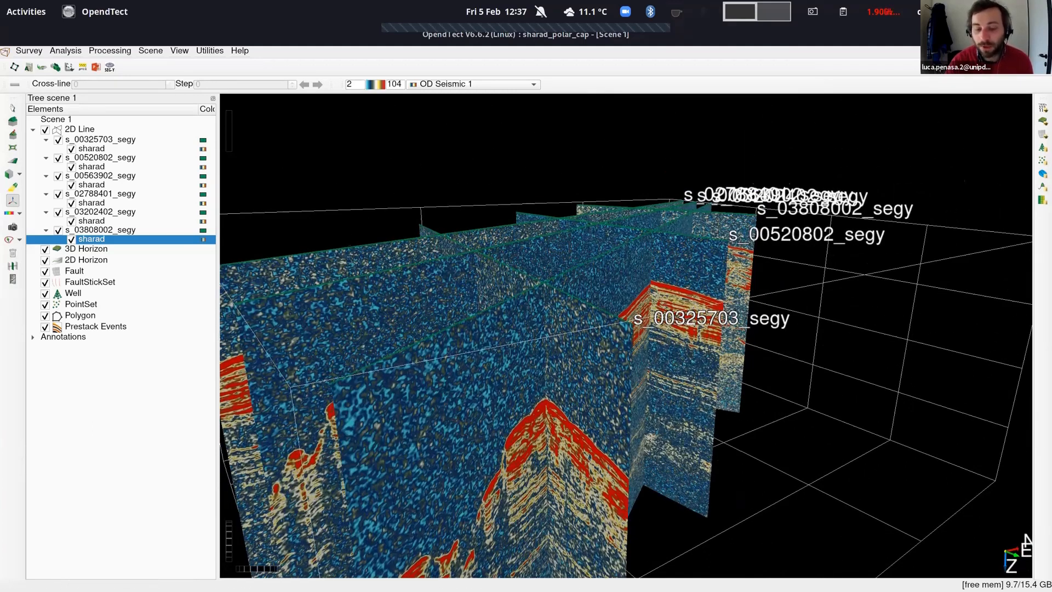
{"action": "left_click_drag", "start_coordinate": [549, 384], "coordinate": [721, 366]}
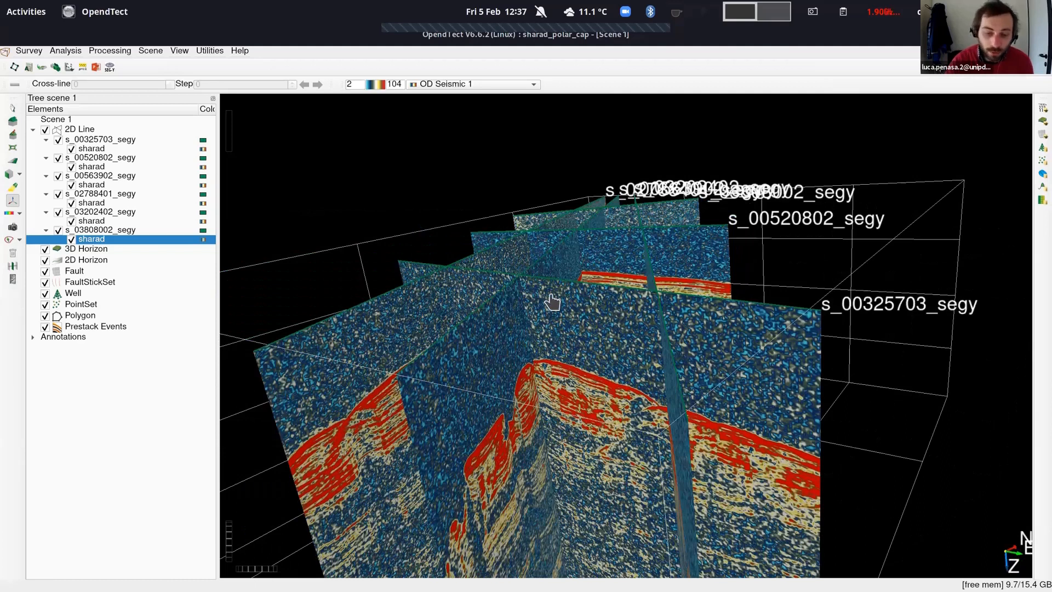
{"action": "left_click_drag", "start_coordinate": [552, 301], "coordinate": [531, 287]}
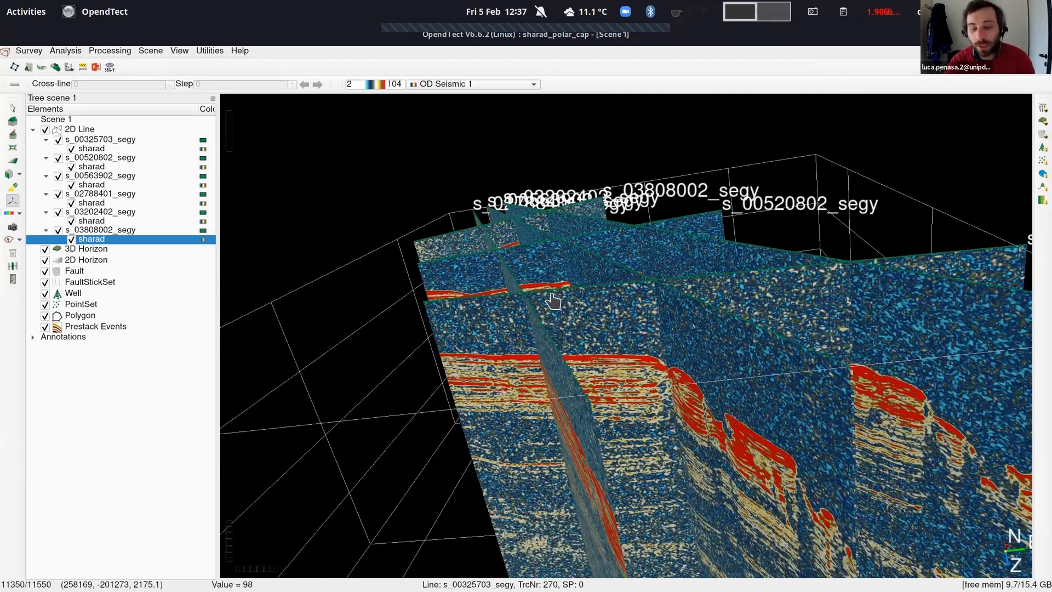
{"action": "left_click_drag", "start_coordinate": [813, 268], "coordinate": [664, 289]}
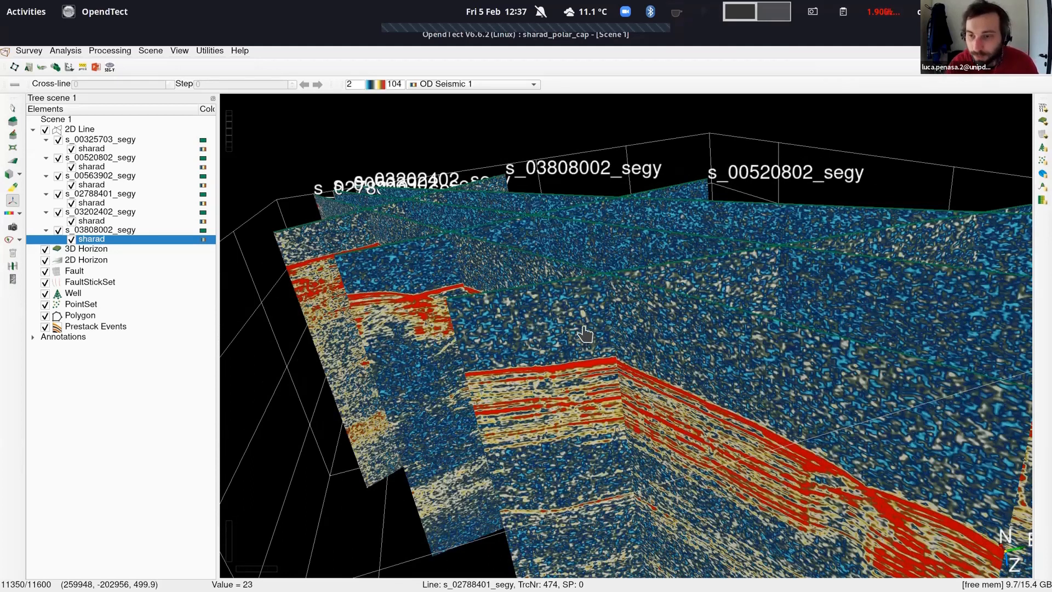
{"action": "left_click_drag", "start_coordinate": [572, 329], "coordinate": [574, 331]}
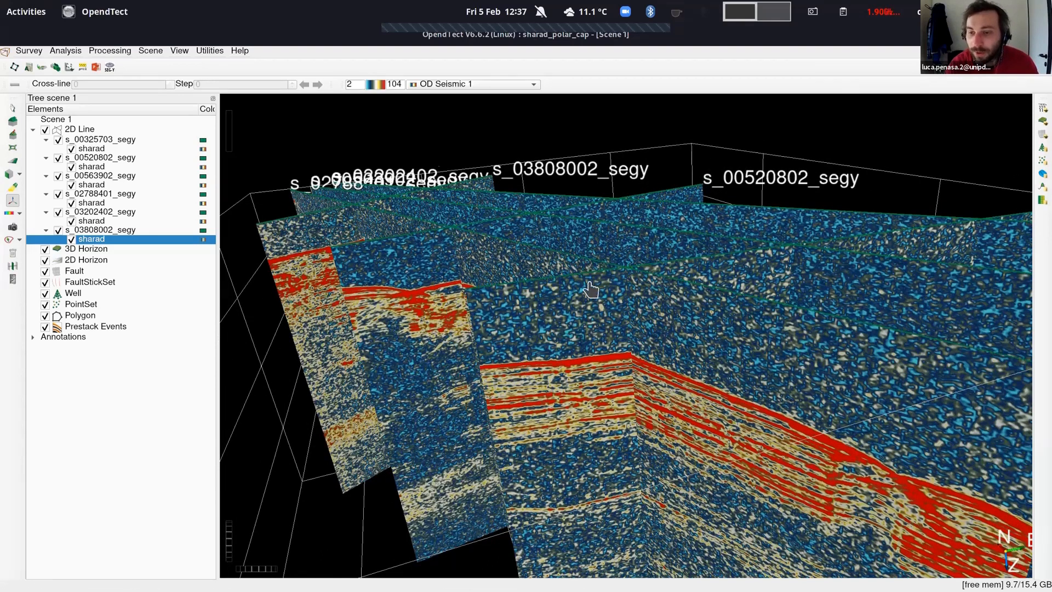
{"action": "left_click_drag", "start_coordinate": [591, 290], "coordinate": [581, 282]}
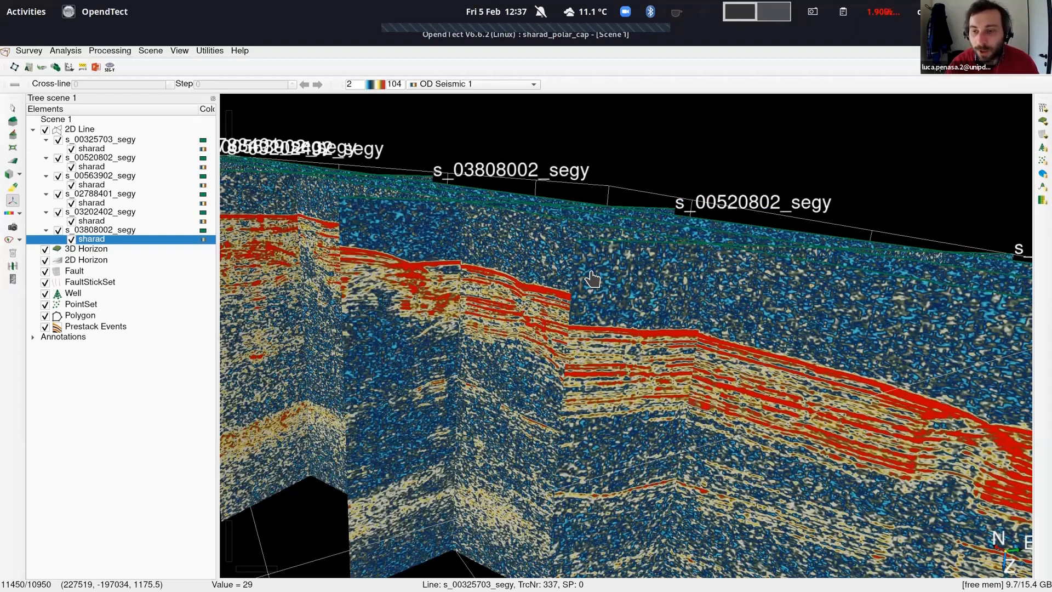
{"action": "left_click_drag", "start_coordinate": [592, 279], "coordinate": [593, 279]}
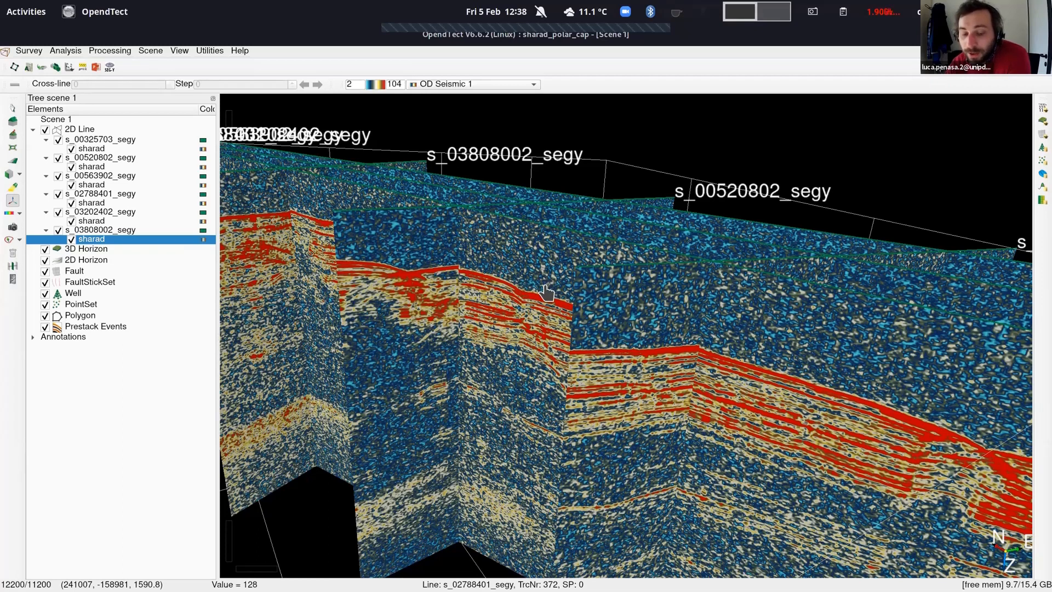
Examine line s_02788401_segy obliquely and up close around its crossings with s_00520802_segy and s_00325703_segy
{"action": "middle_click_drag", "start_coordinate": [545, 286], "coordinate": [547, 284]}
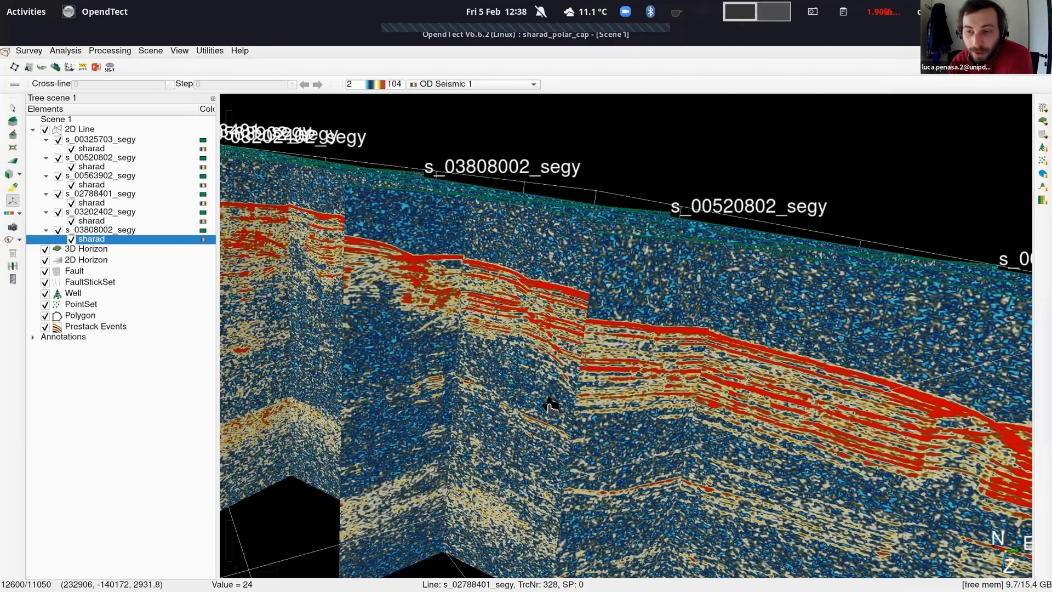
{"action": "left_click_drag", "start_coordinate": [550, 405], "coordinate": [553, 407]}
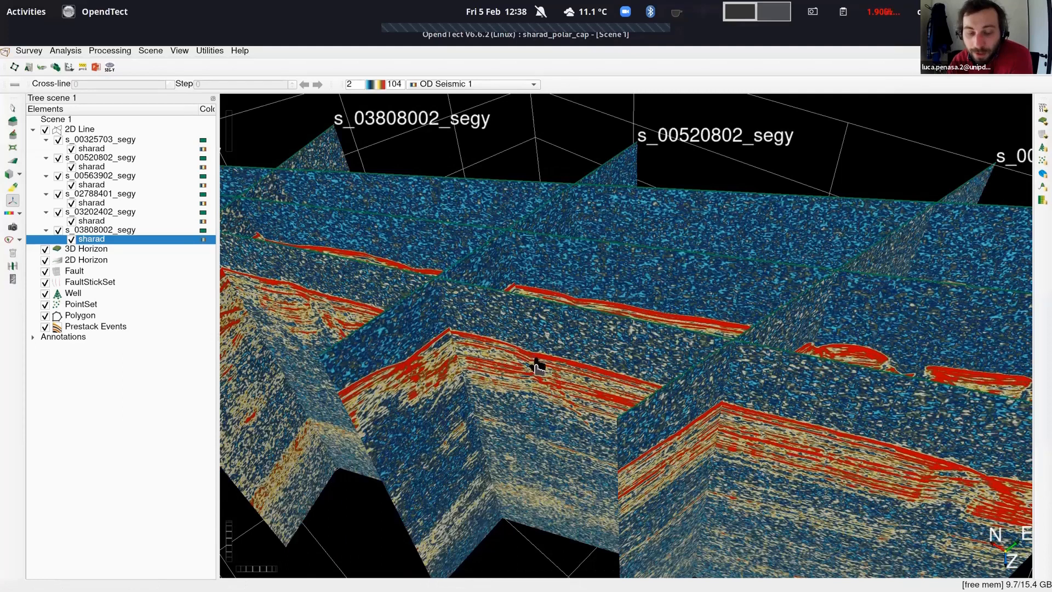
{"action": "scroll", "coordinate": [614, 289], "scroll_direction": "up", "scroll_amount": 3}
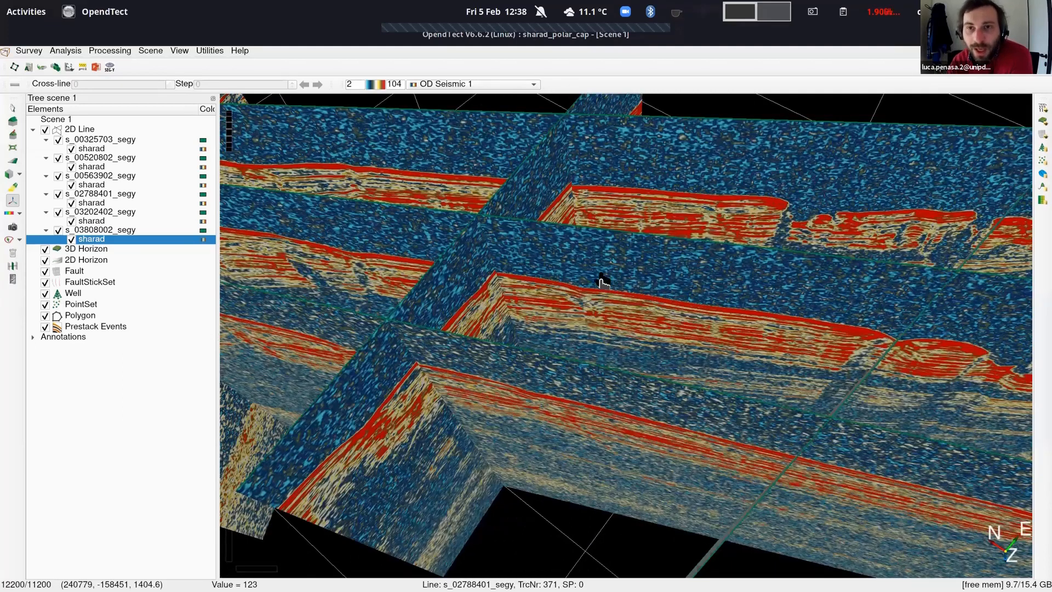
{"action": "scroll", "coordinate": [602, 282], "scroll_direction": "up", "scroll_amount": 2}
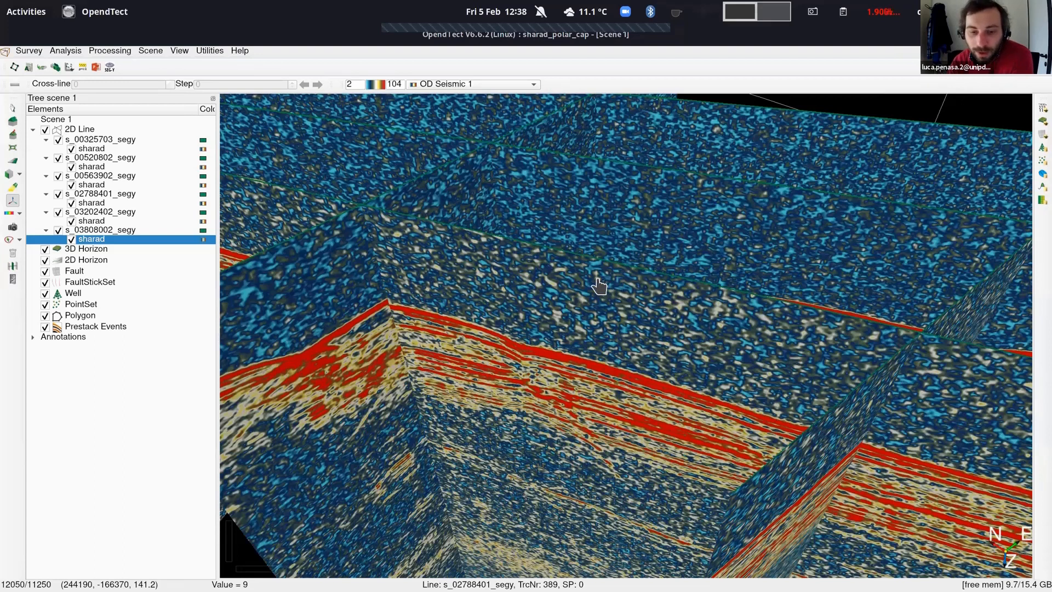
{"action": "scroll", "coordinate": [599, 285], "scroll_direction": "up", "scroll_amount": 2}
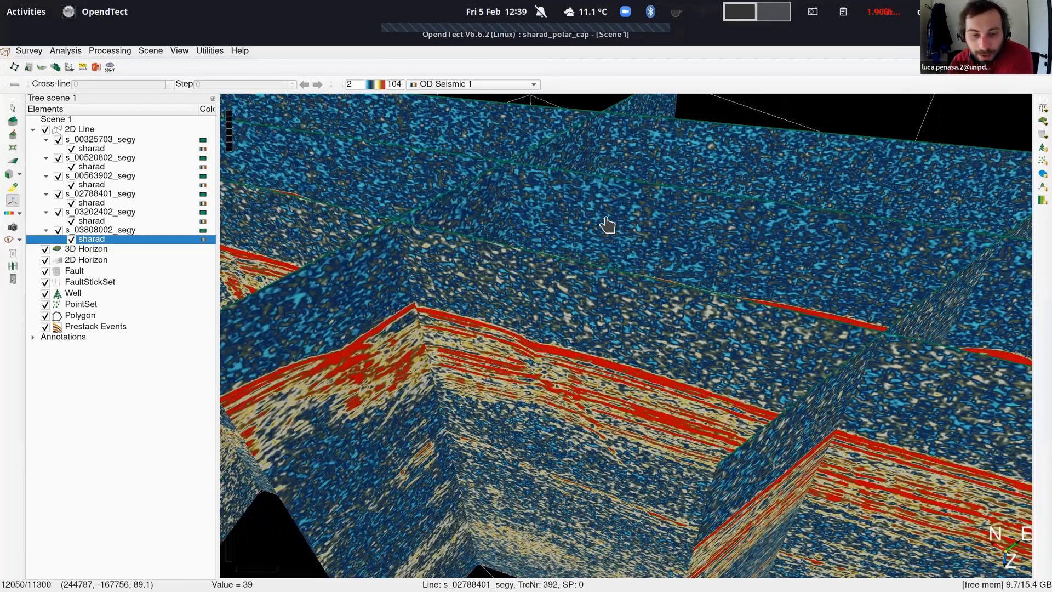
{"action": "scroll", "coordinate": [542, 200], "scroll_direction": "down", "scroll_amount": 3}
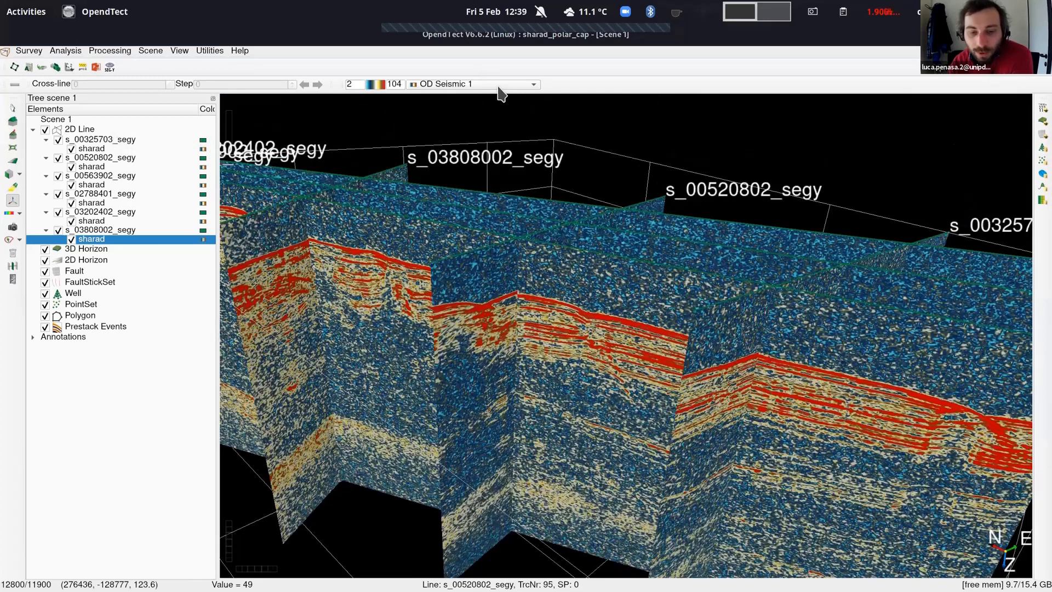
Apply the Seismics color table to the sharad data of line s_00325703_segy
{"action": "left_click", "coordinate": [505, 89]}
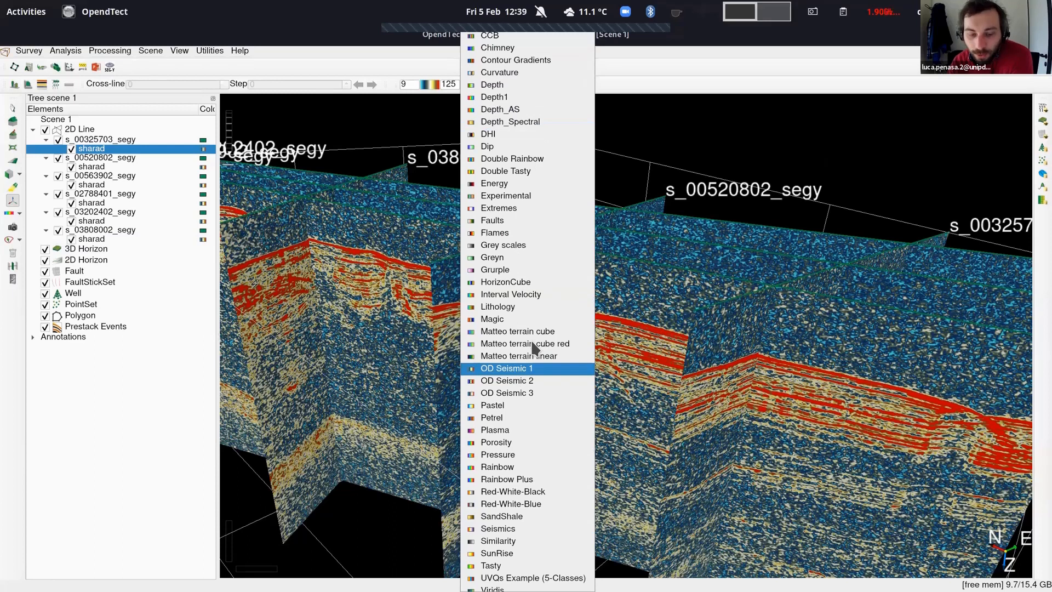
{"action": "scroll", "coordinate": [507, 482], "scroll_direction": "down", "scroll_amount": 1}
{"action": "left_click", "coordinate": [520, 518]}
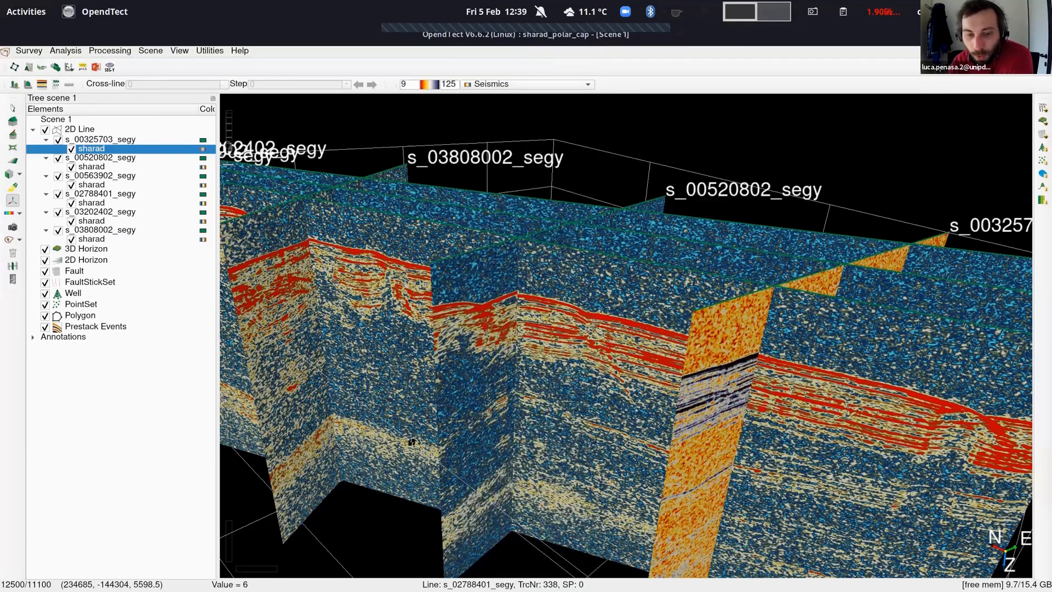
Edit the sharad color settings of all 2D lines together, trying the Lithology and Depth1 color tables
{"action": "left_click_drag", "start_coordinate": [430, 460], "coordinate": [255, 300]}
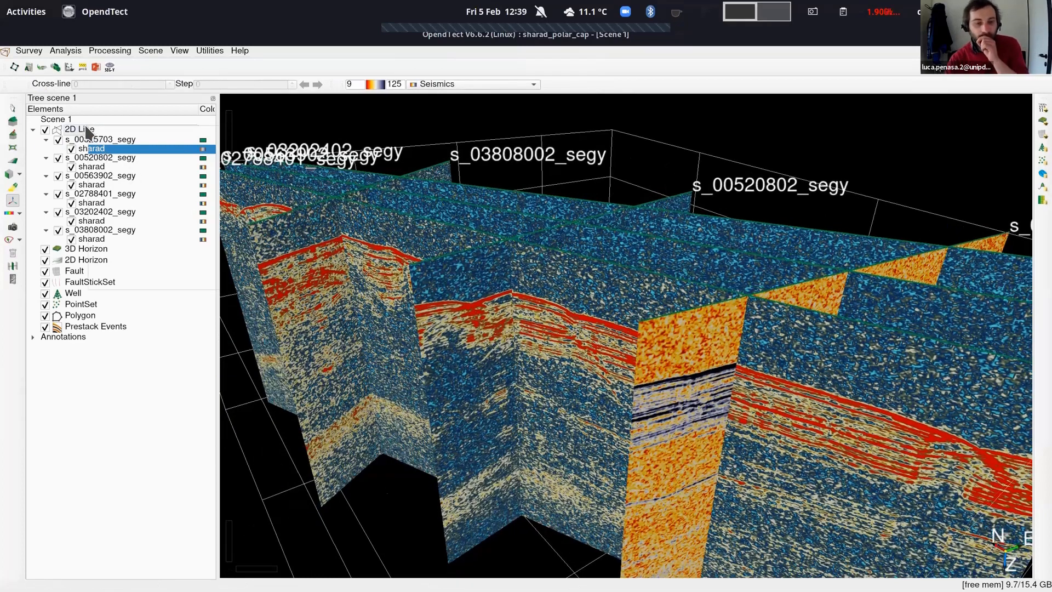
{"action": "right_click", "coordinate": [88, 128]}
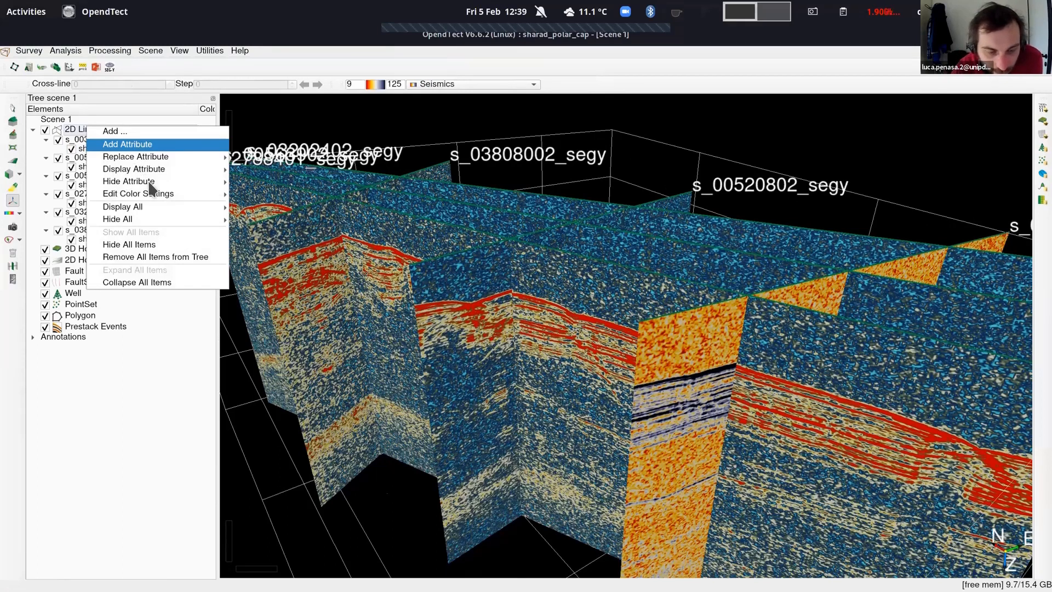
{"action": "mouse_move", "coordinate": [172, 195]}
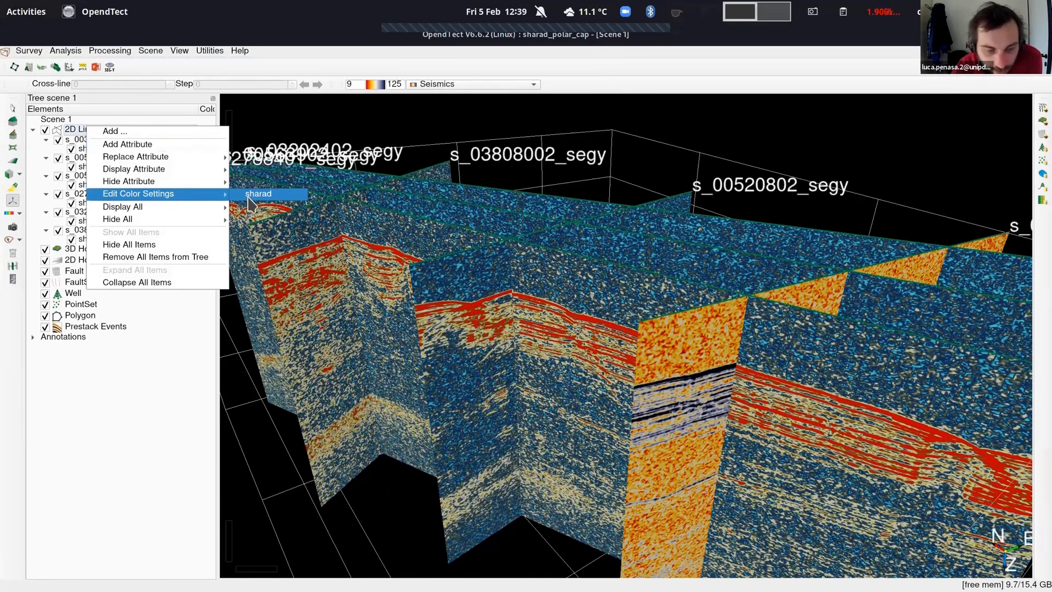
{"action": "left_click", "coordinate": [243, 197]}
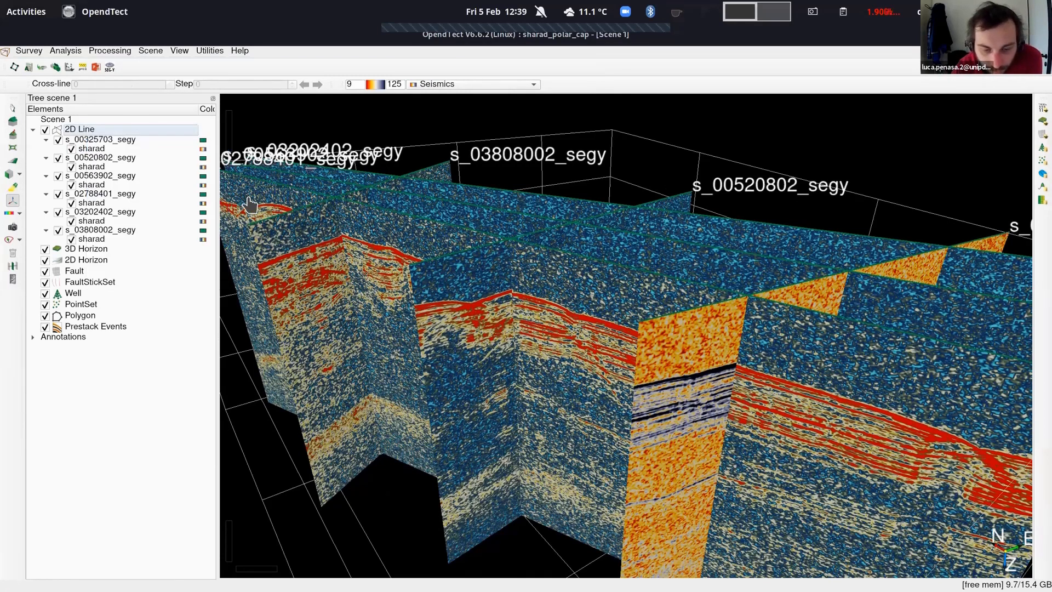
{"action": "left_click", "coordinate": [530, 368]}
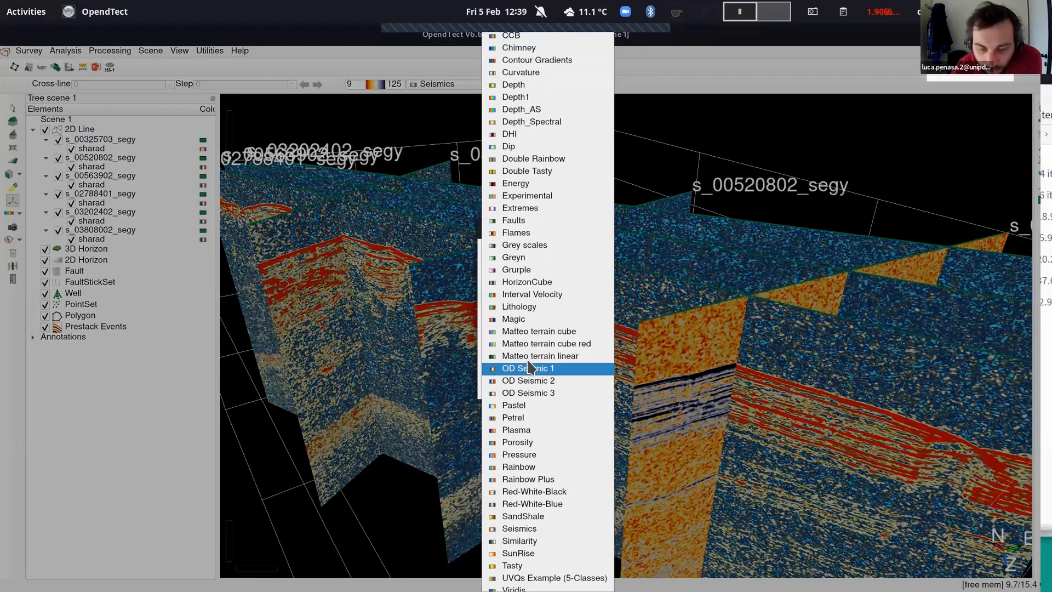
{"action": "left_click", "coordinate": [528, 307]}
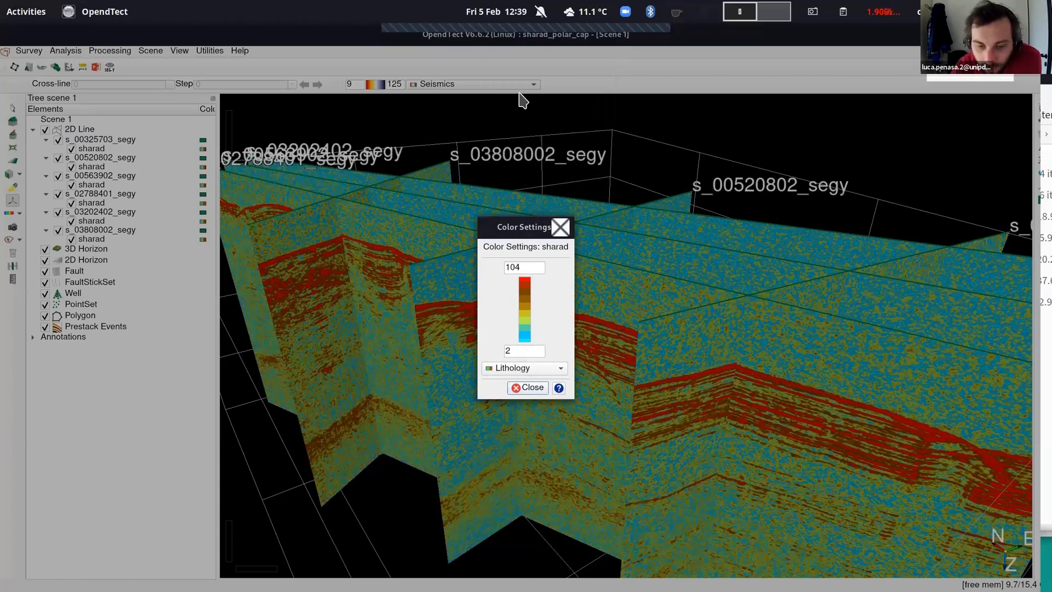
{"action": "left_click", "coordinate": [531, 368]}
{"action": "left_click", "coordinate": [518, 93]}
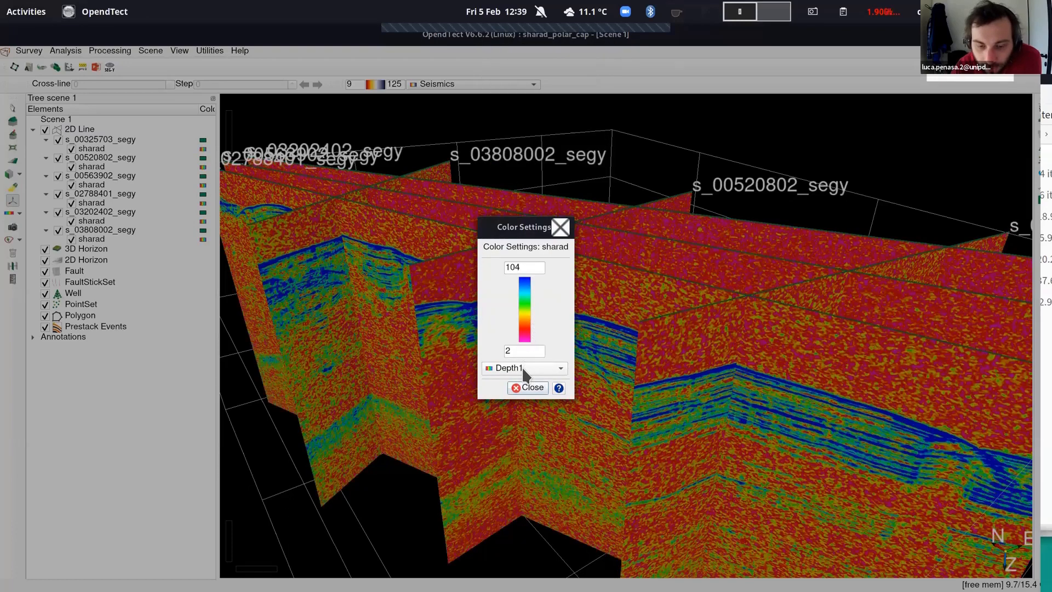
Apply the OD Seismic 1 color table to the sharad data of all 2D lines and close the color settings
{"action": "left_click", "coordinate": [543, 368]}
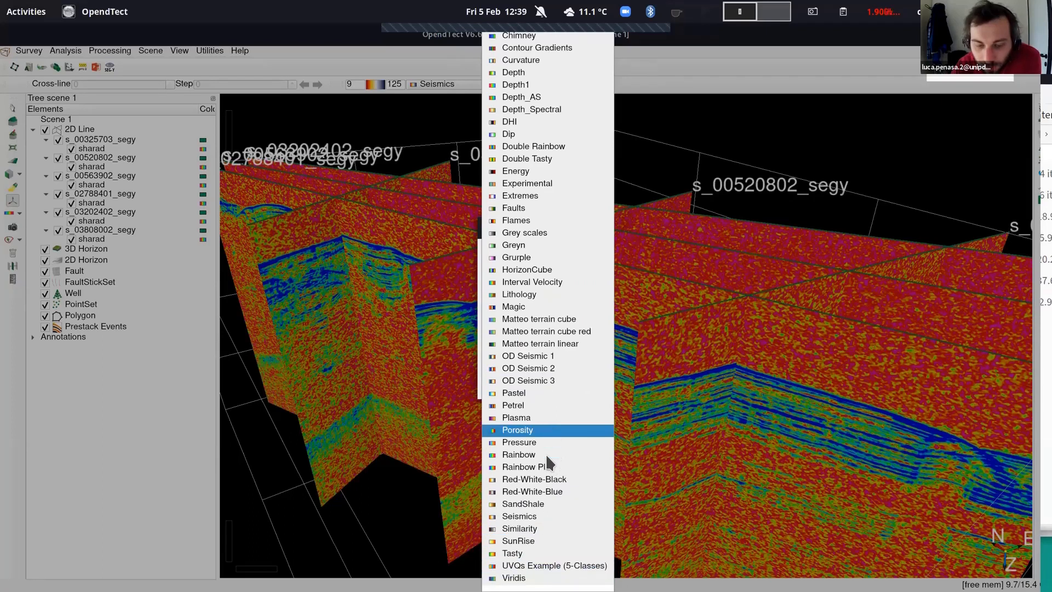
{"action": "scroll", "coordinate": [544, 467], "scroll_direction": "up", "scroll_amount": 2}
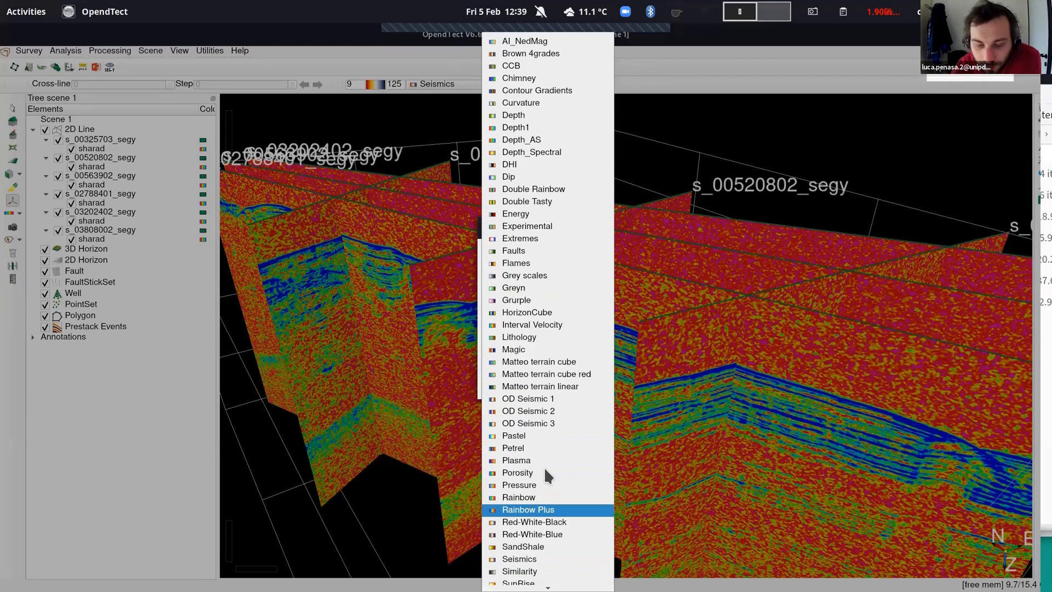
{"action": "left_click", "coordinate": [541, 403]}
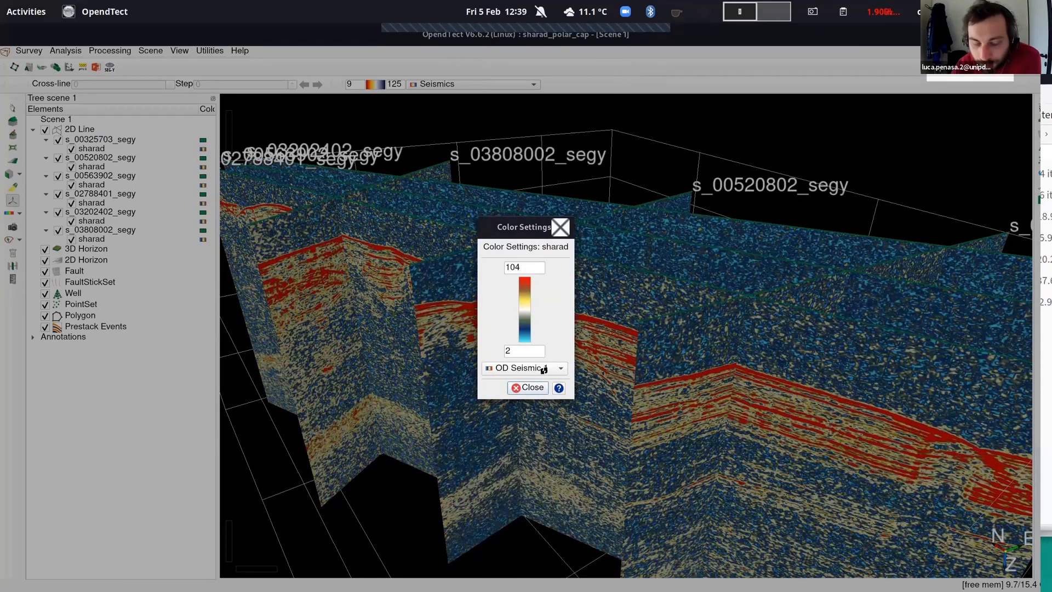
{"action": "left_click", "coordinate": [536, 386]}
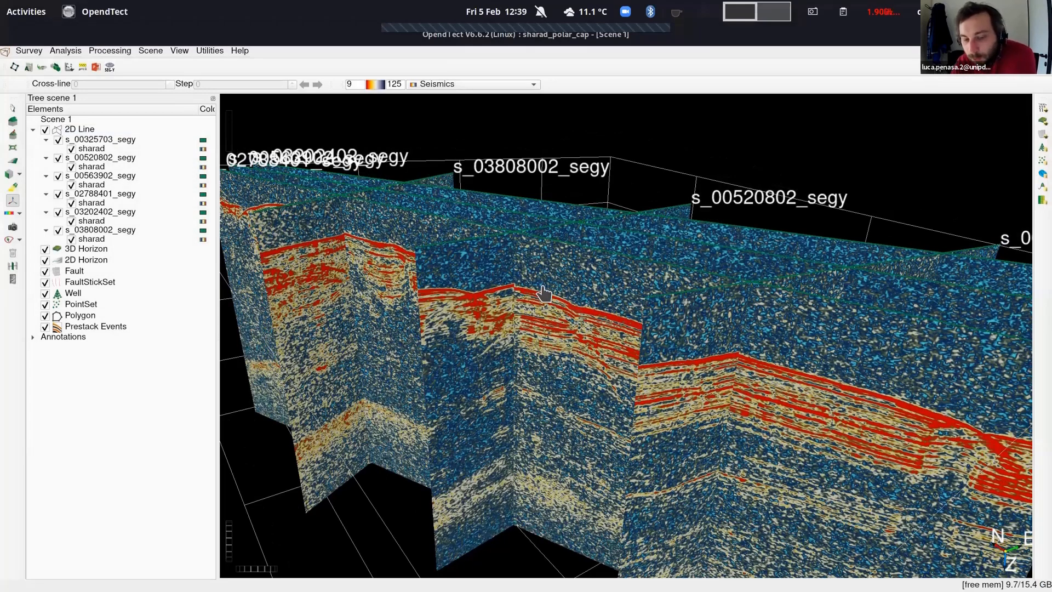
Examine the recolored crossing sections from oblique and near-horizontal angles, following the reflectors along s_02788401_segy and its intersections
{"action": "left_click_drag", "start_coordinate": [533, 329], "coordinate": [528, 290]}
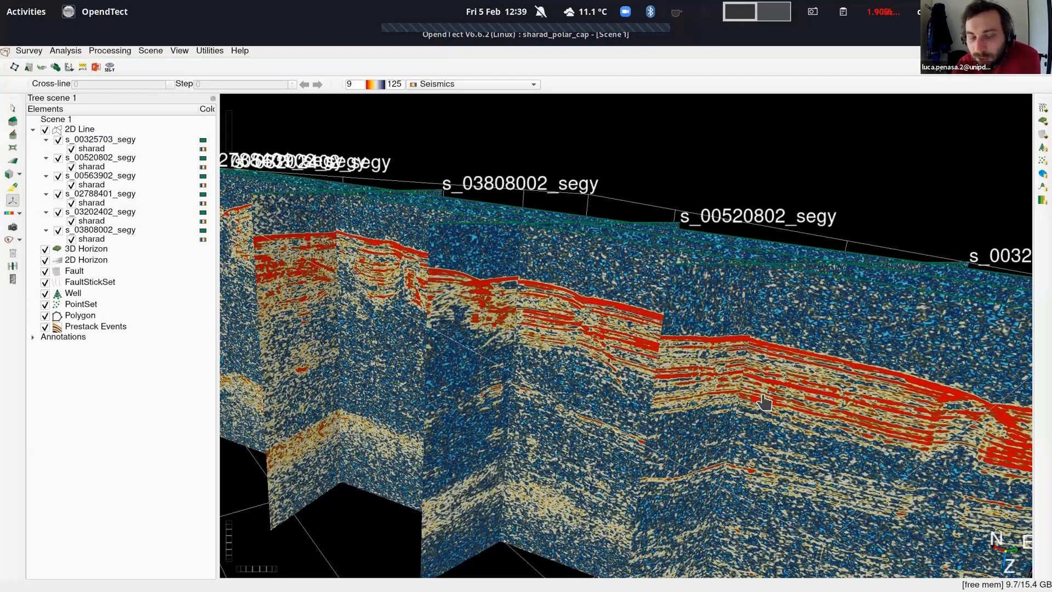
{"action": "left_click_drag", "start_coordinate": [766, 401], "coordinate": [769, 427]}
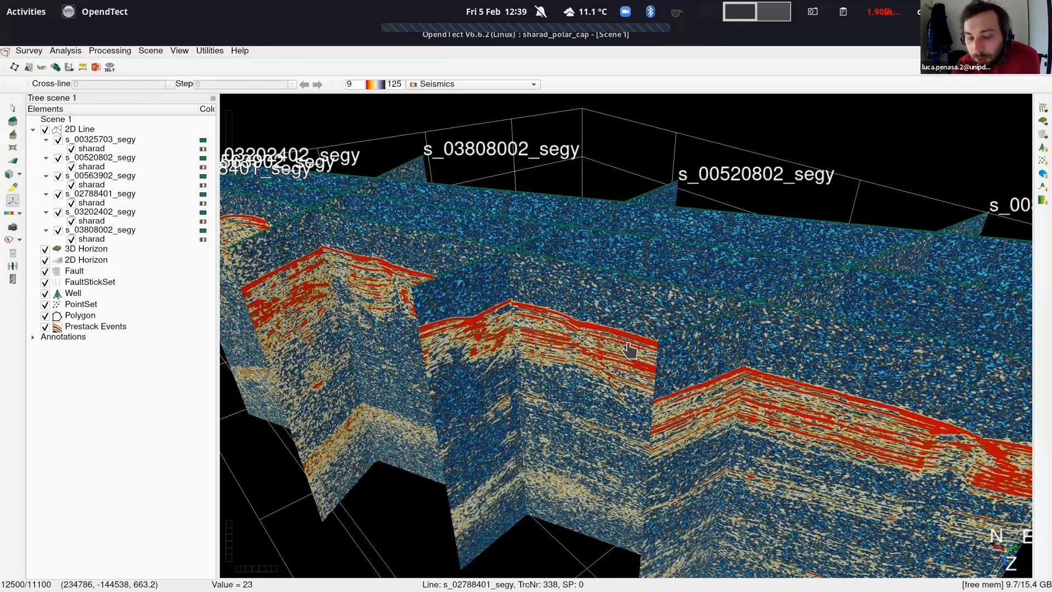
{"action": "left_click_drag", "start_coordinate": [629, 350], "coordinate": [615, 402]}
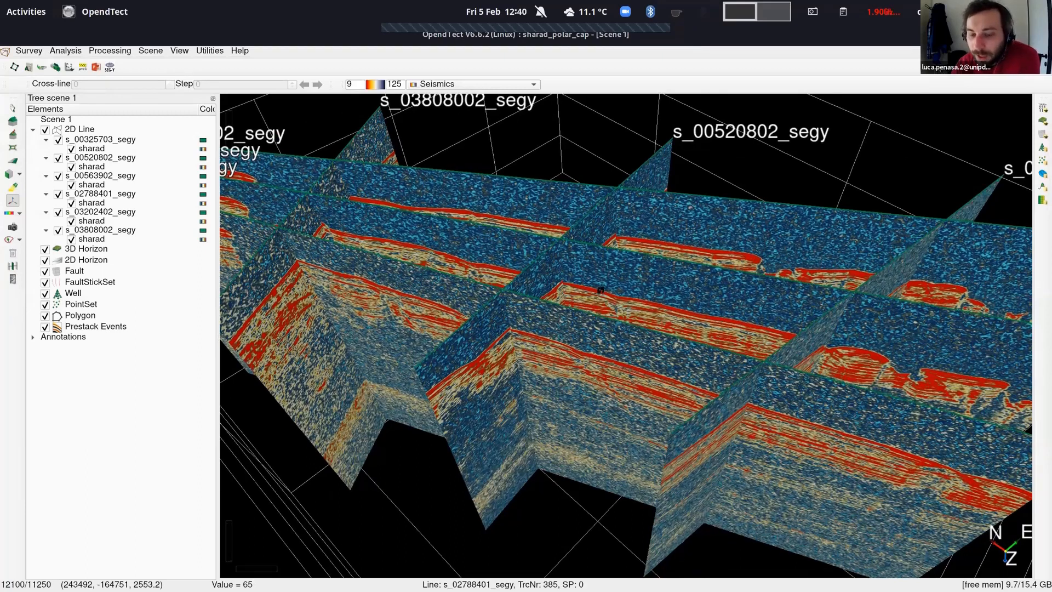
{"action": "mouse_move", "coordinate": [601, 291]}
{"action": "left_mouse_down"}
{"action": "mouse_move", "coordinate": [599, 331]}
{"action": "mouse_move", "coordinate": [599, 288]}
{"action": "mouse_move", "coordinate": [598, 315]}
{"action": "mouse_move", "coordinate": [599, 299]}
{"action": "left_mouse_up"}
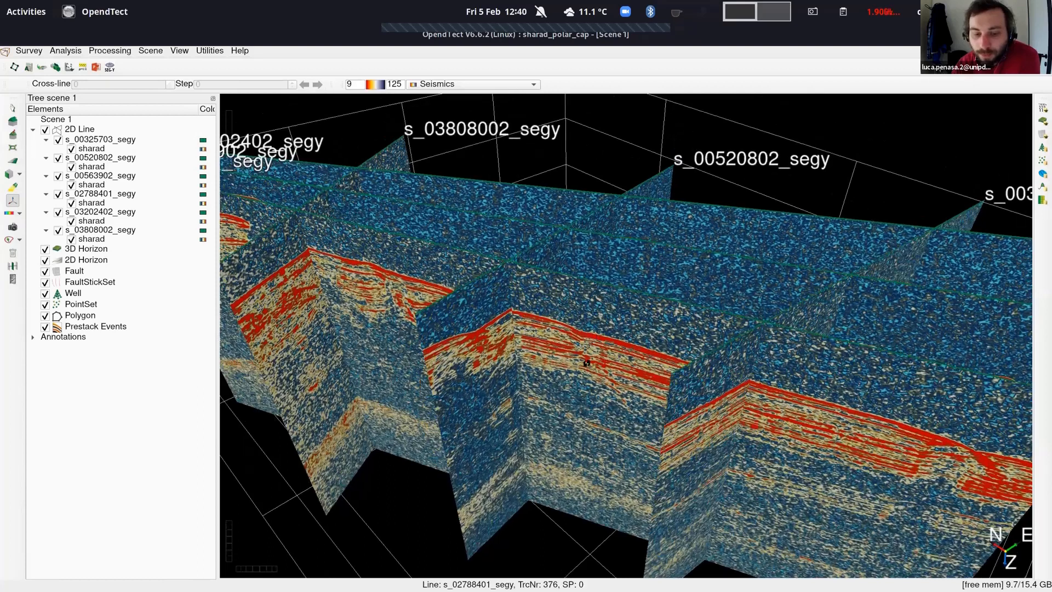
{"action": "left_click_drag", "start_coordinate": [555, 424], "coordinate": [556, 411]}
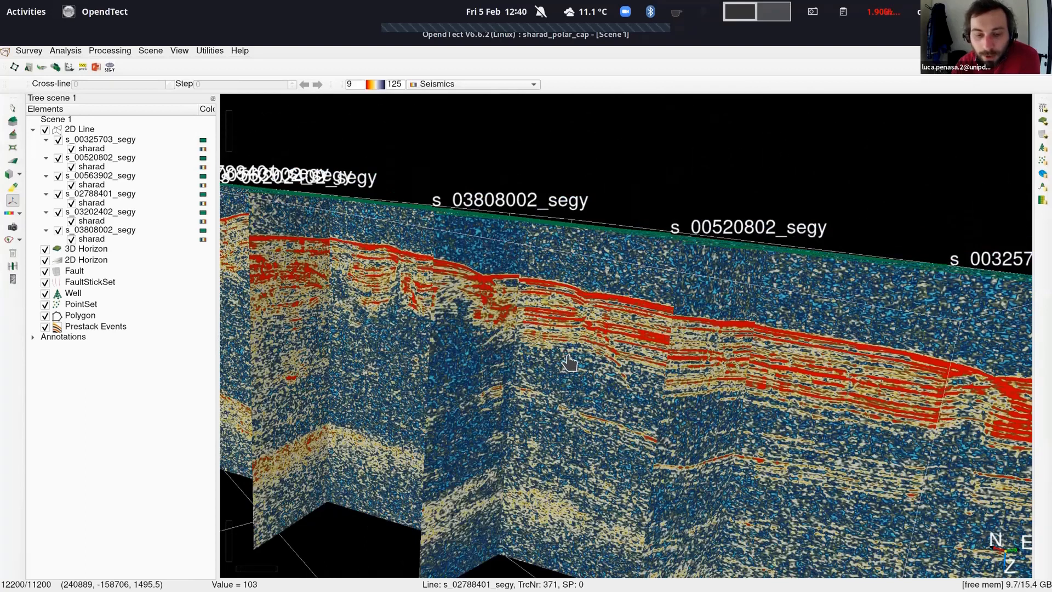
{"action": "left_click_drag", "start_coordinate": [429, 404], "coordinate": [513, 409]}
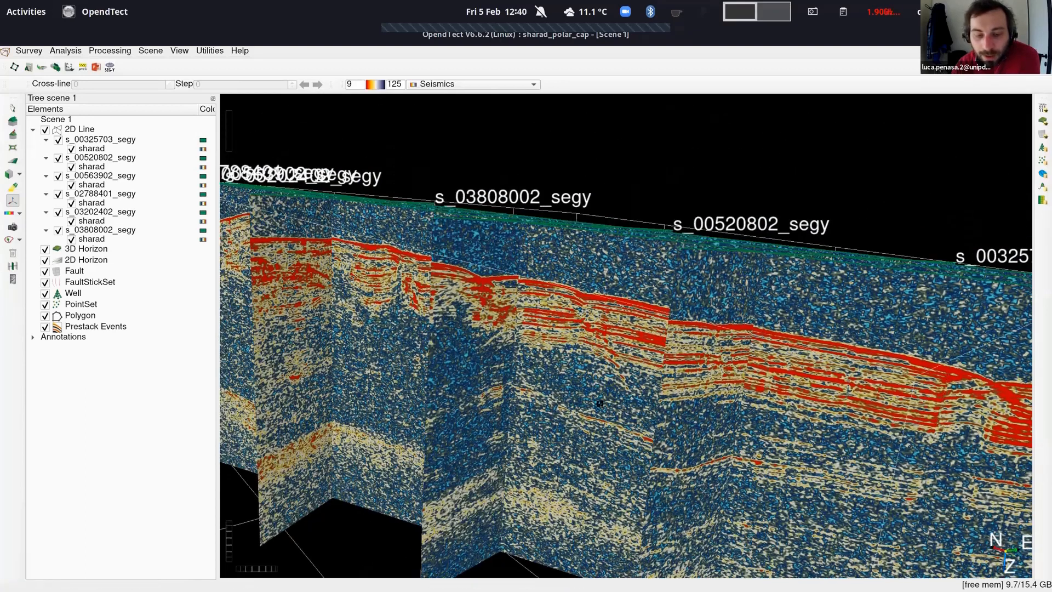
{"action": "left_click_drag", "start_coordinate": [587, 403], "coordinate": [639, 277]}
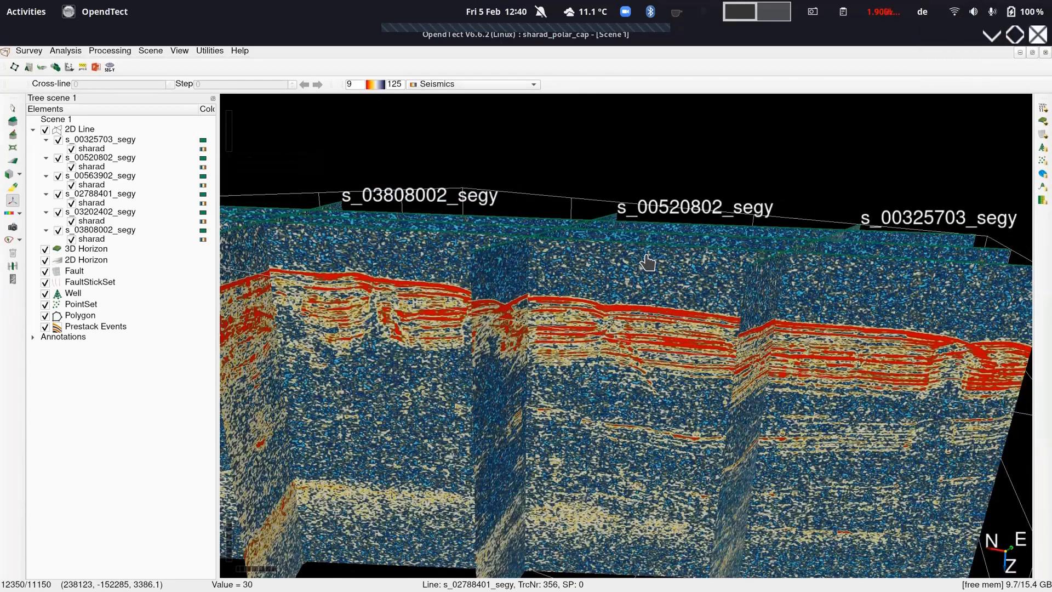
{"action": "scroll", "coordinate": [373, 277], "scroll_direction": "up", "scroll_amount": 1}
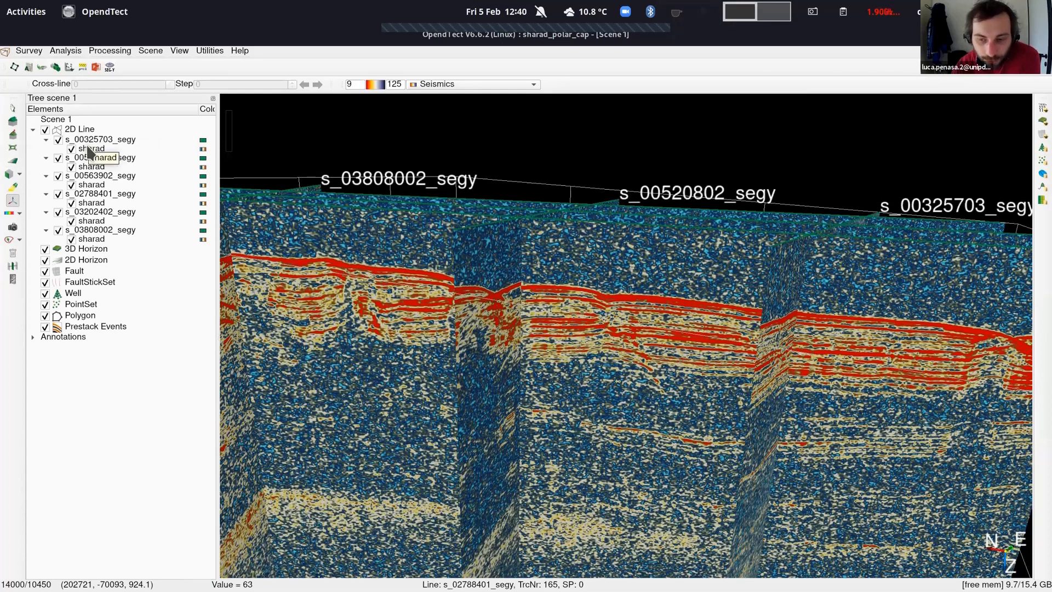
Increase the scene's Z scaling to an apparent velocity of about 60256 m/s and accept it
{"action": "left_click", "coordinate": [181, 51]}
{"action": "left_click", "coordinate": [180, 51]}
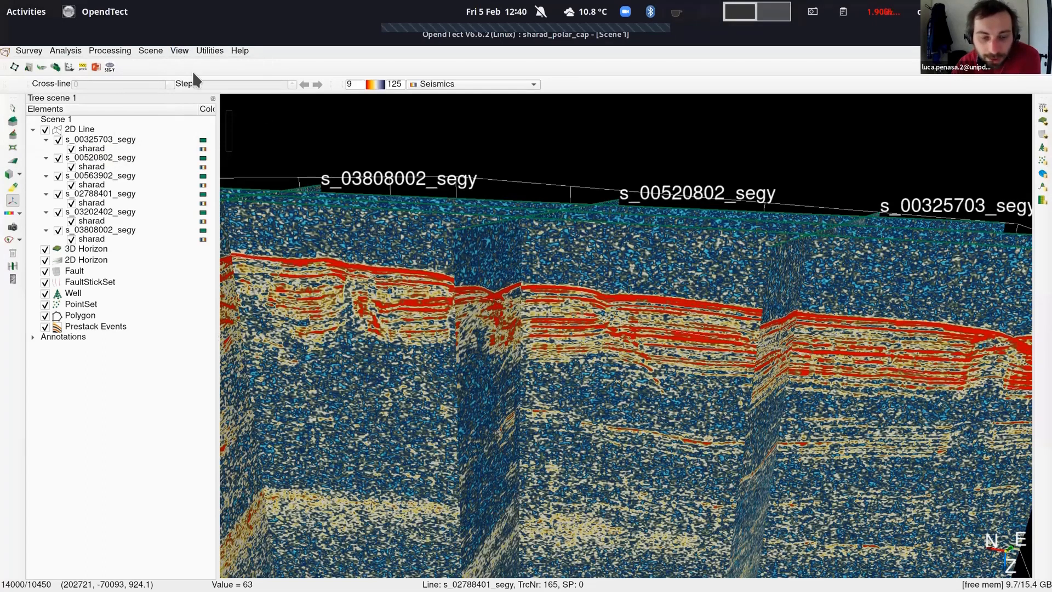
{"action": "left_click", "coordinate": [180, 51]}
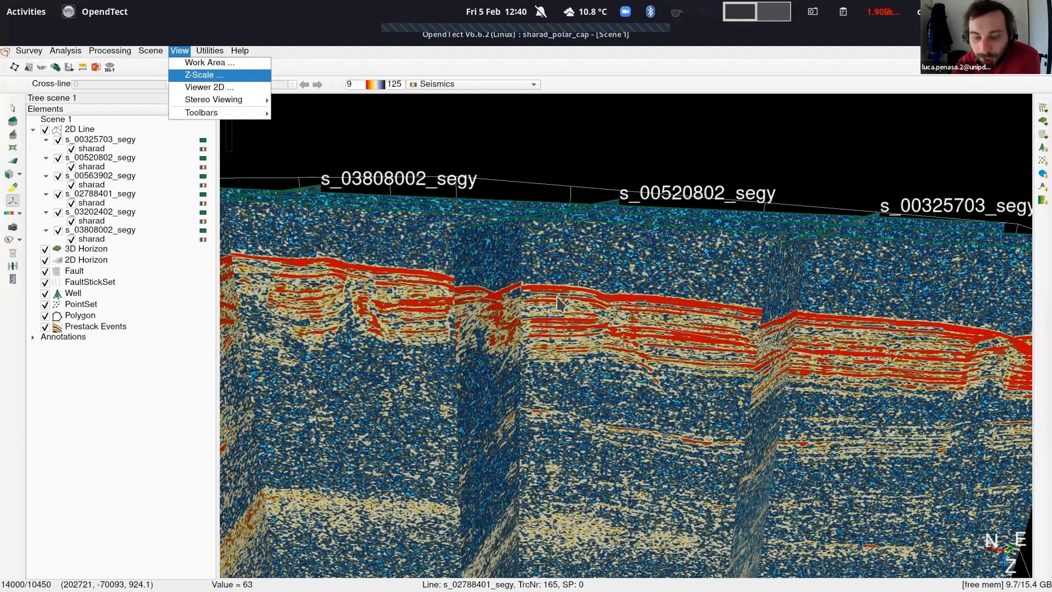
{"action": "key", "text": "Return"}
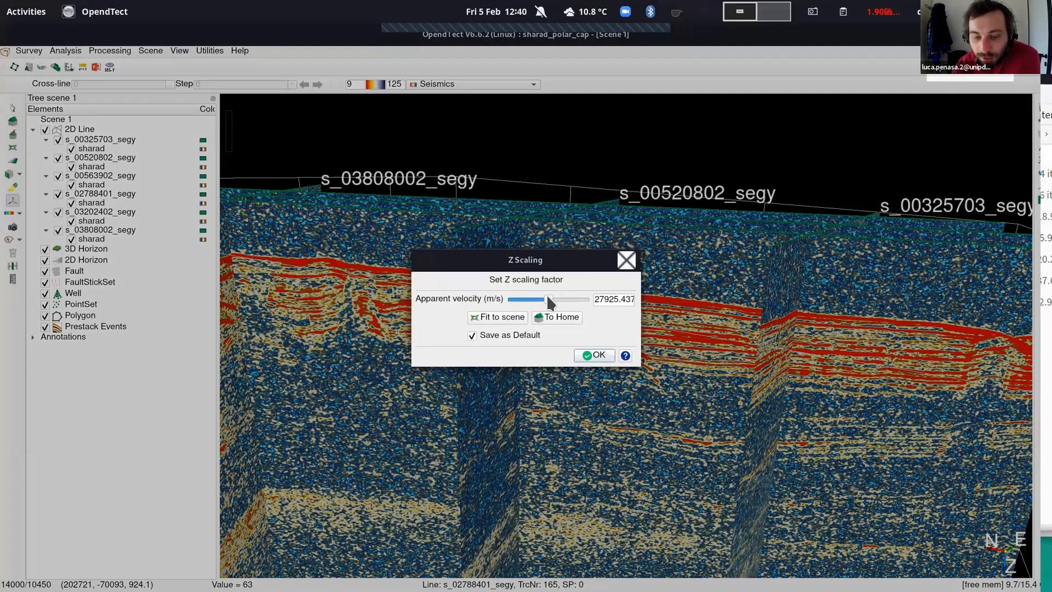
{"action": "left_click_drag", "start_coordinate": [548, 296], "coordinate": [561, 296]}
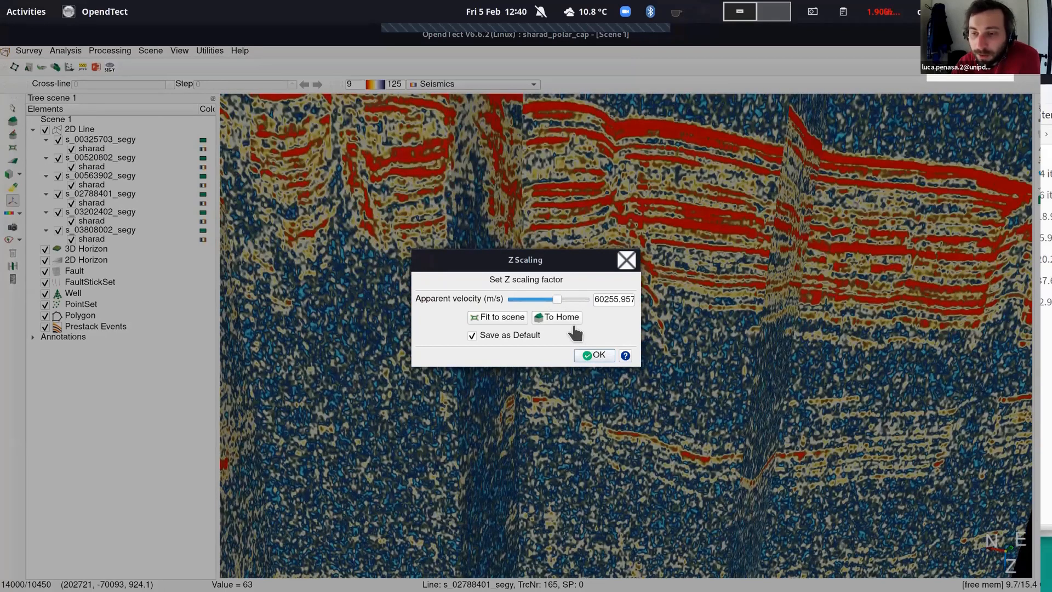
{"action": "left_click", "coordinate": [594, 356]}
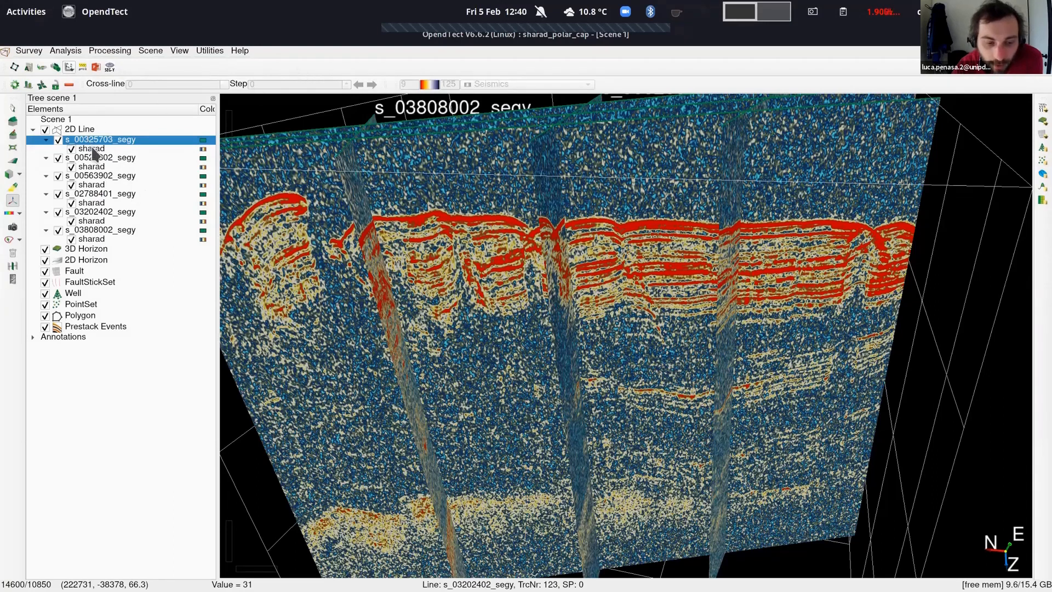
View the sharad data of line s_00325703_segy in a 2D viewer, inspect the section and close the viewer
{"action": "right_click", "coordinate": [116, 145]}
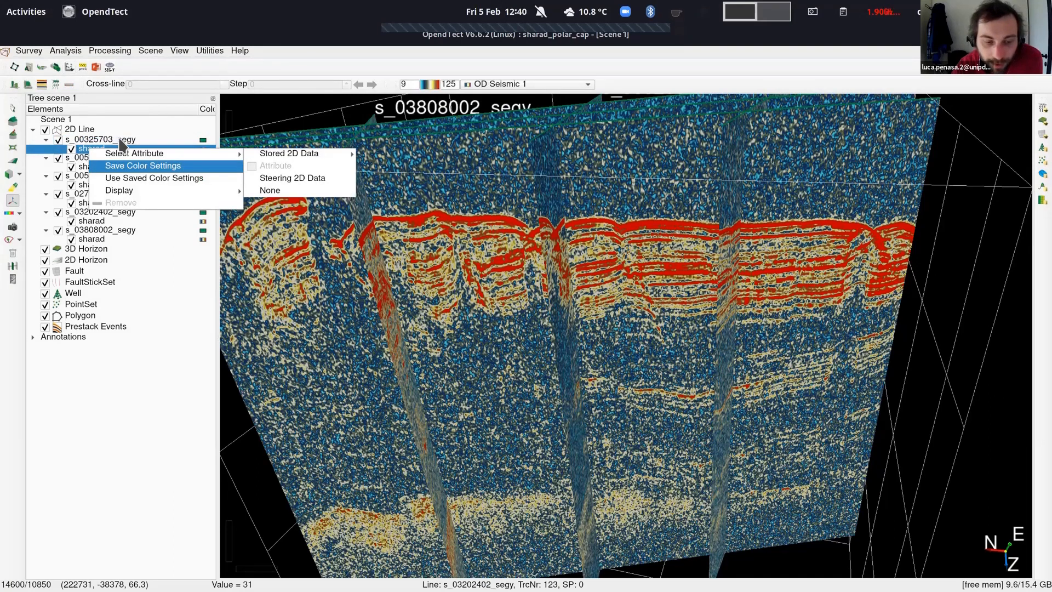
{"action": "left_click", "coordinate": [120, 140]}
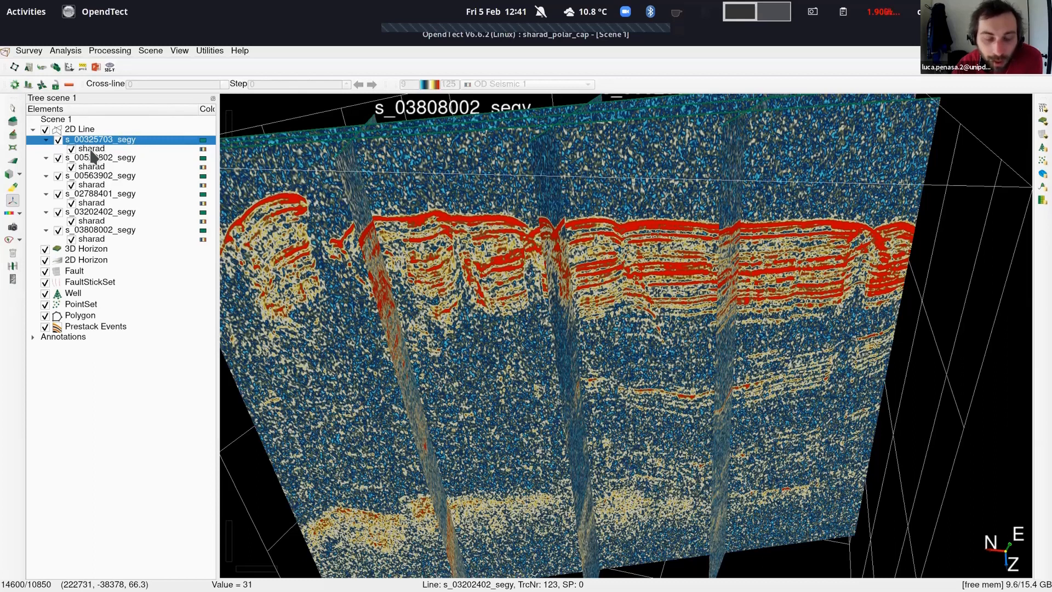
{"action": "left_click", "coordinate": [97, 152]}
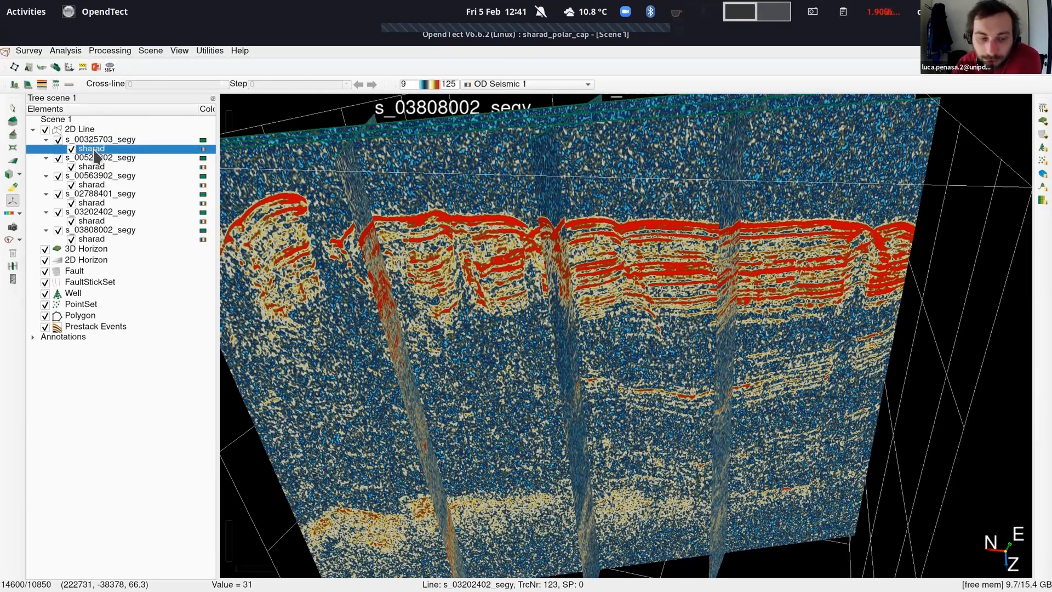
{"action": "right_click", "coordinate": [97, 156]}
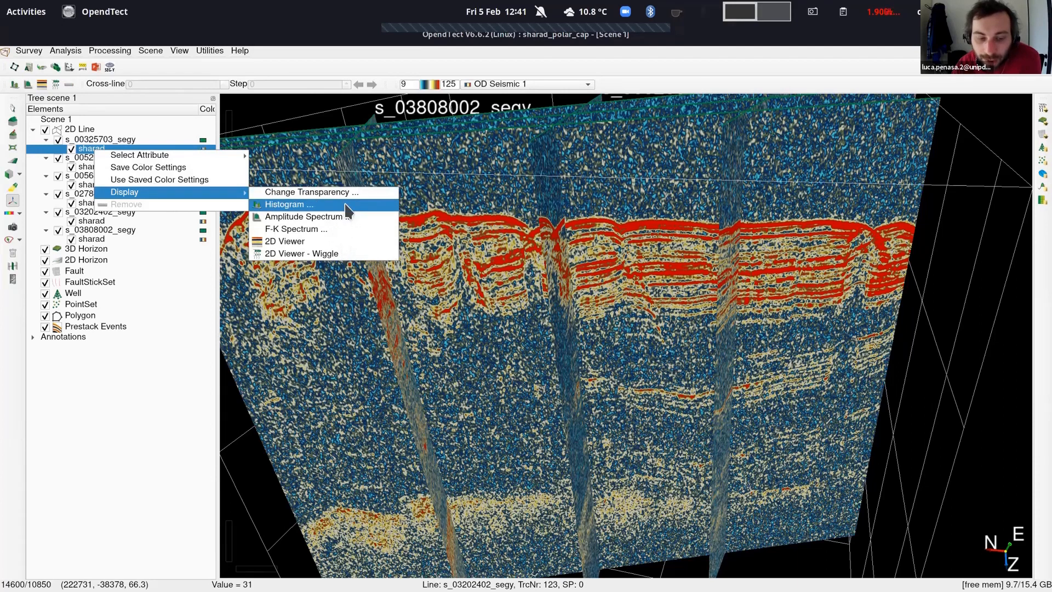
{"action": "left_click", "coordinate": [340, 241]}
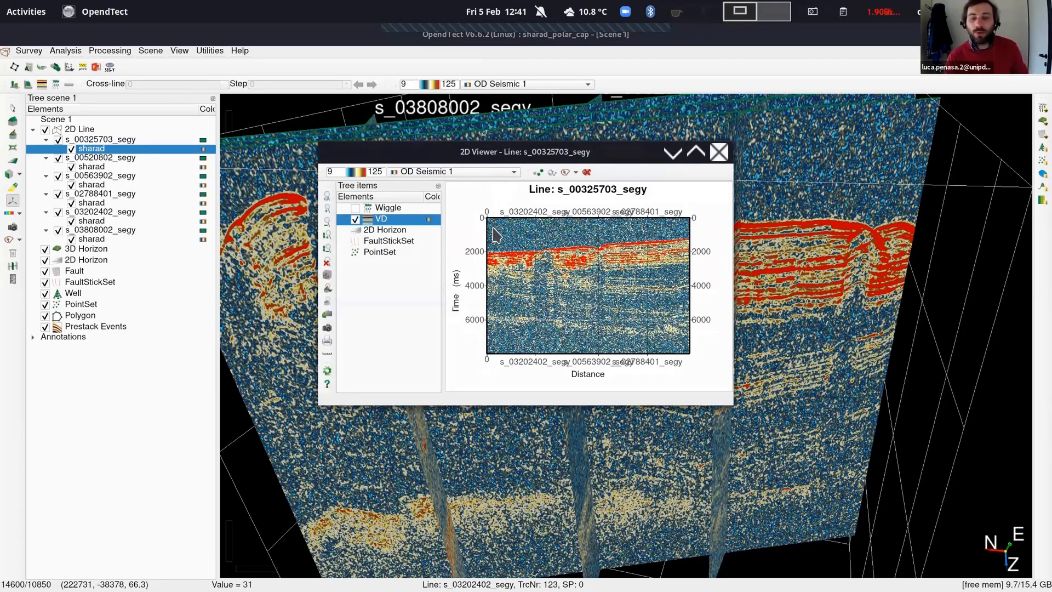
{"action": "key", "text": "super+Up"}
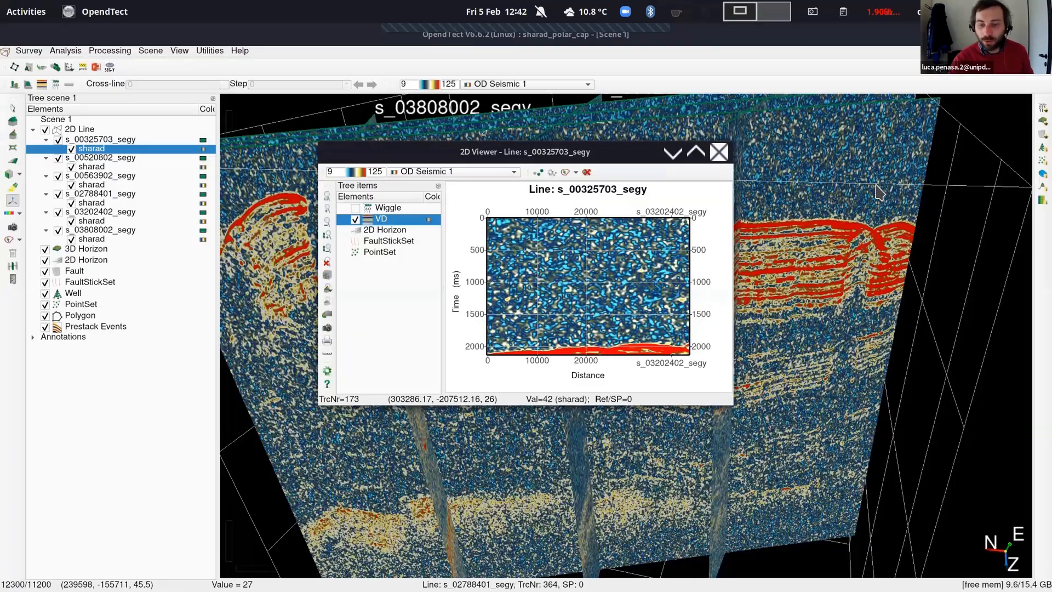
{"action": "left_click", "coordinate": [887, 162]}
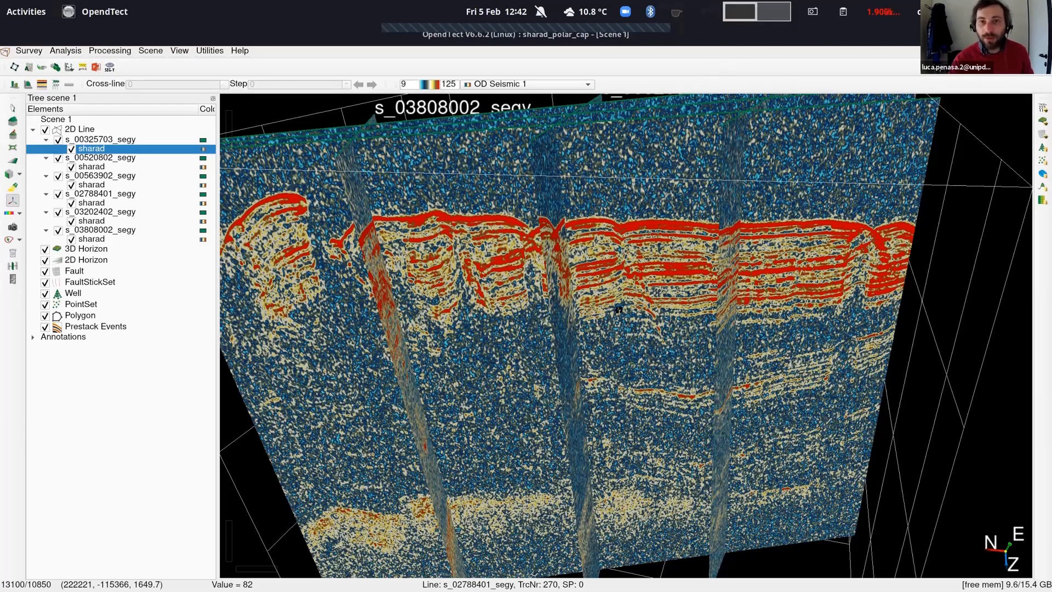
Start tracking a new 2D horizon for the bright reflectors on the crossing radar sections
{"action": "left_click_drag", "start_coordinate": [629, 368], "coordinate": [551, 214]}
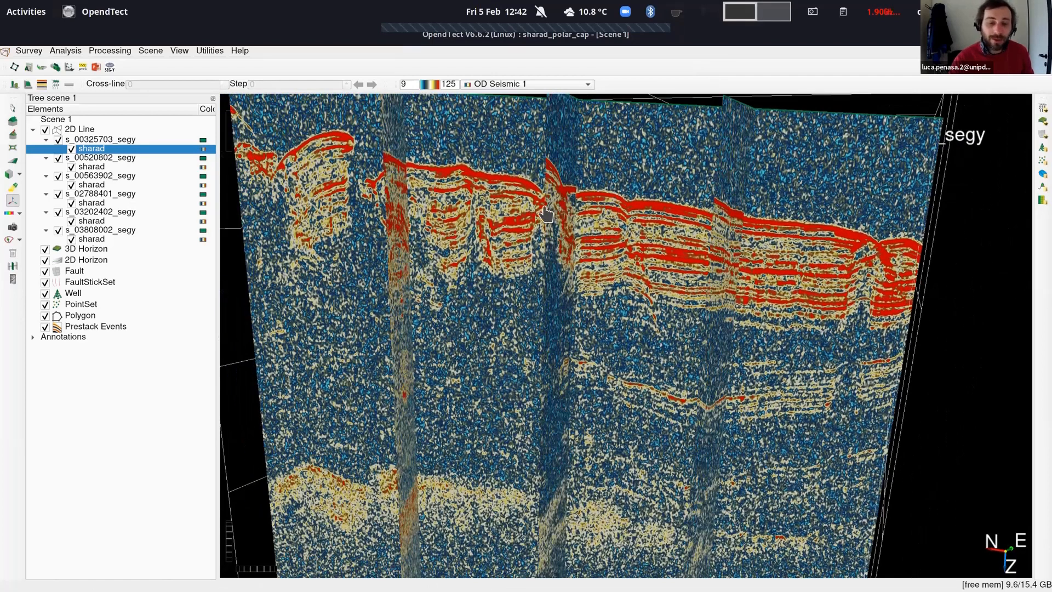
{"action": "scroll", "coordinate": [546, 241], "scroll_direction": "up", "scroll_amount": 2}
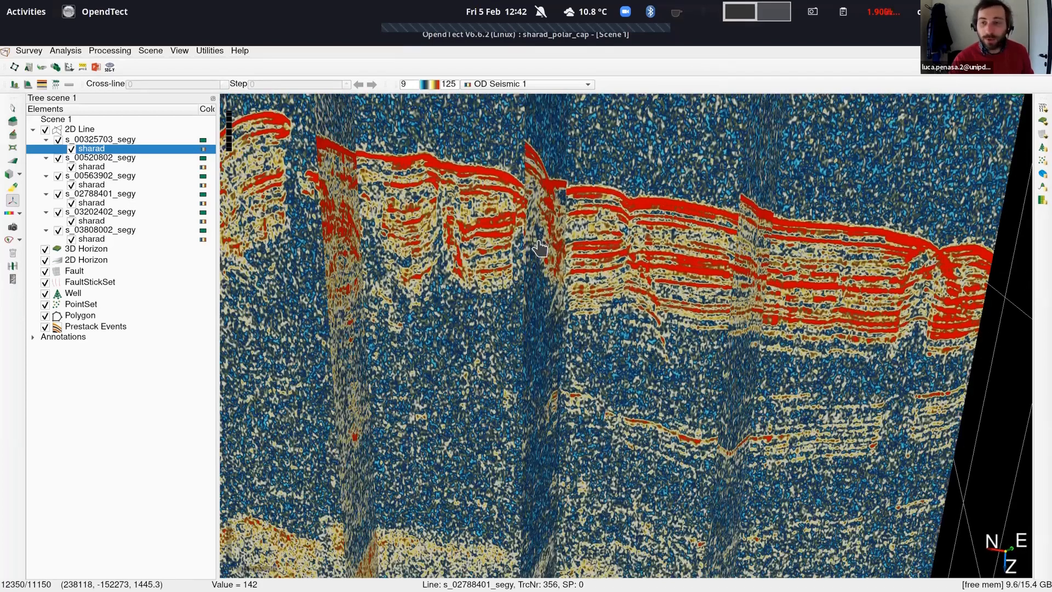
{"action": "scroll", "coordinate": [547, 244], "scroll_direction": "up", "scroll_amount": 2}
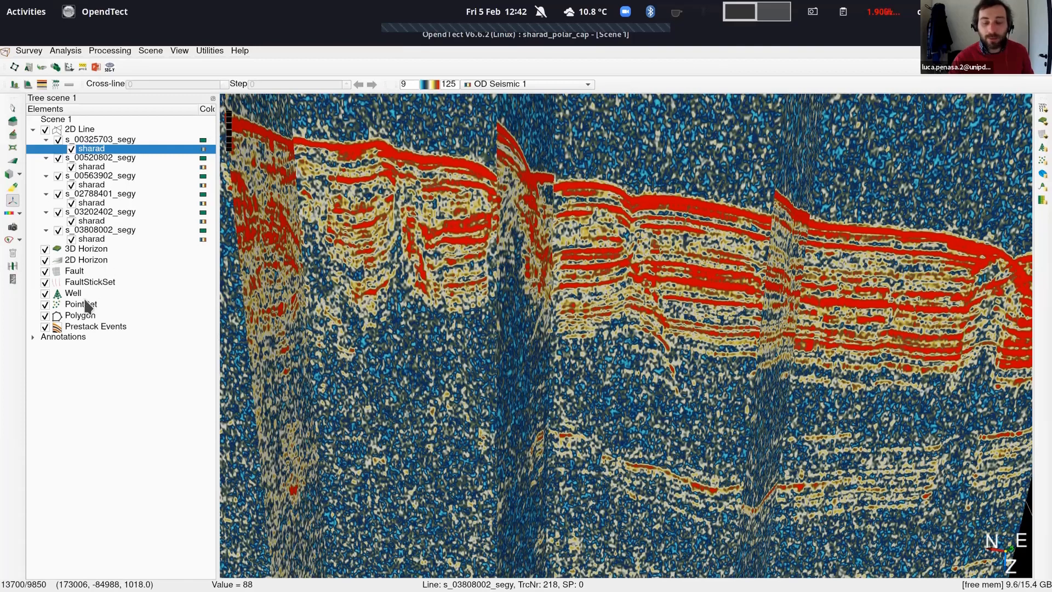
{"action": "right_click", "coordinate": [82, 260]}
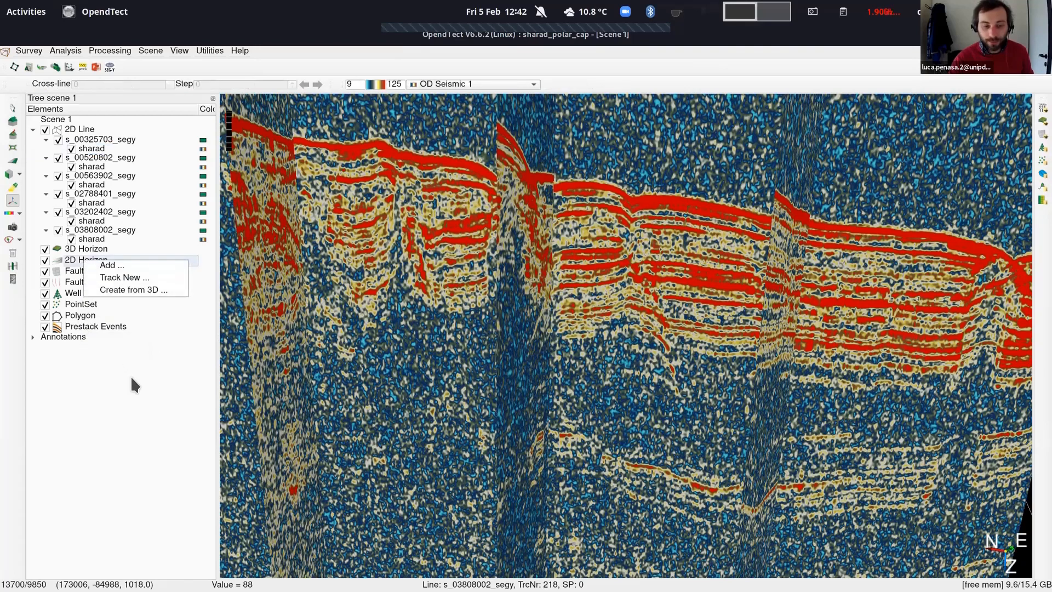
{"action": "right_click", "coordinate": [90, 260]}
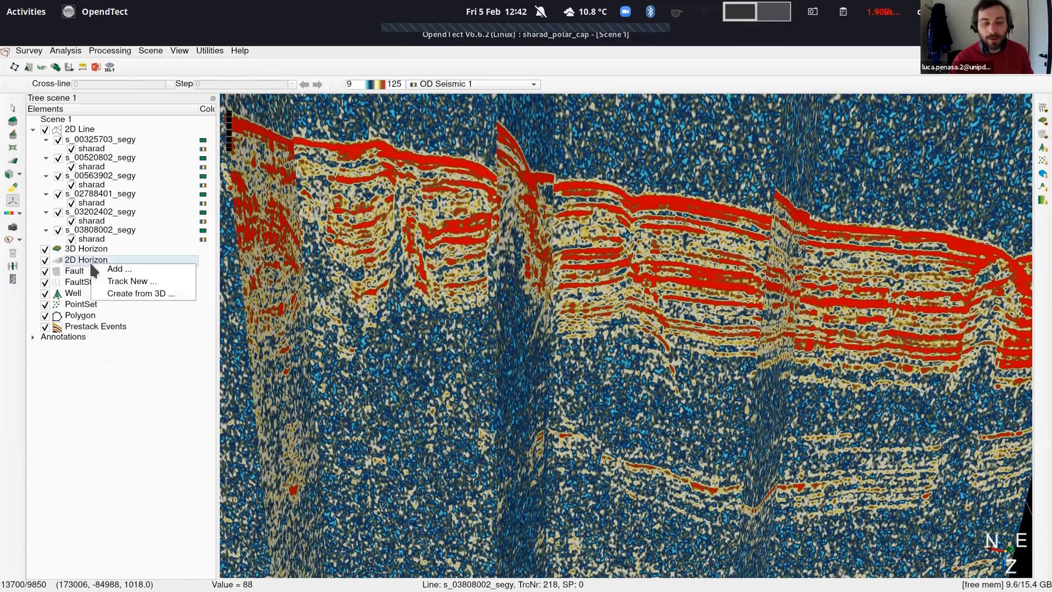
{"action": "left_click", "coordinate": [117, 283]}
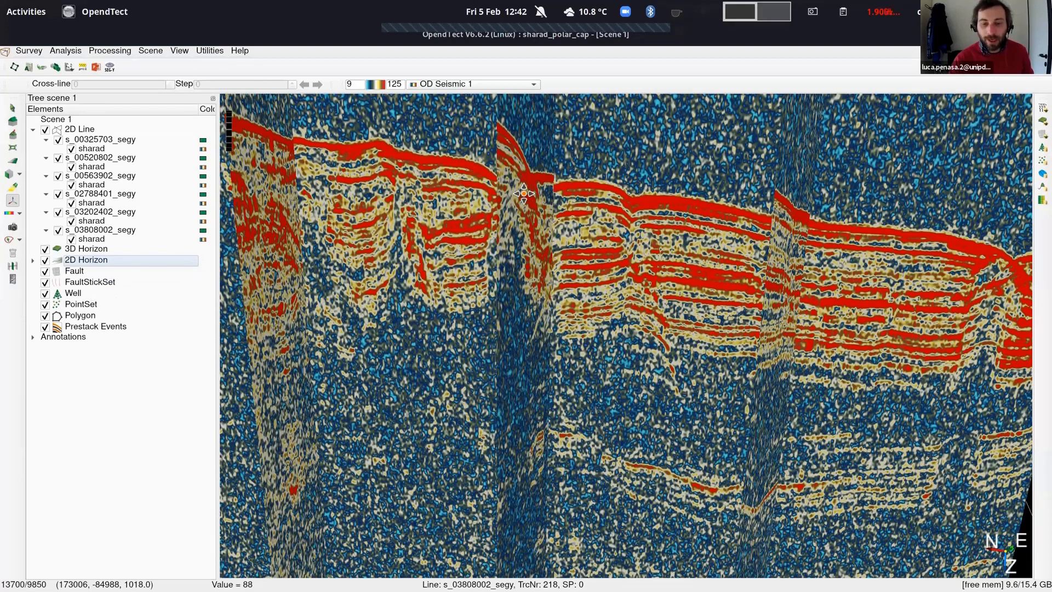
Review the new 2D horizon's tracking mode, event and correlation settings, keeping the dialog clear of the sections
{"action": "left_click_drag", "start_coordinate": [373, 154], "coordinate": [239, 105]}
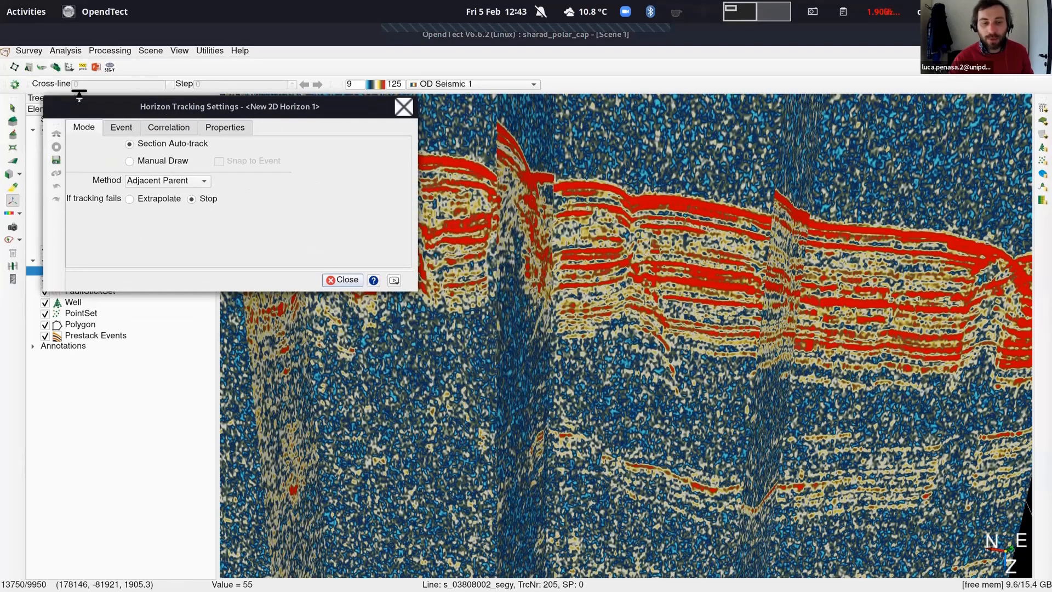
{"action": "left_click", "coordinate": [115, 129]}
{"action": "left_click", "coordinate": [164, 129]}
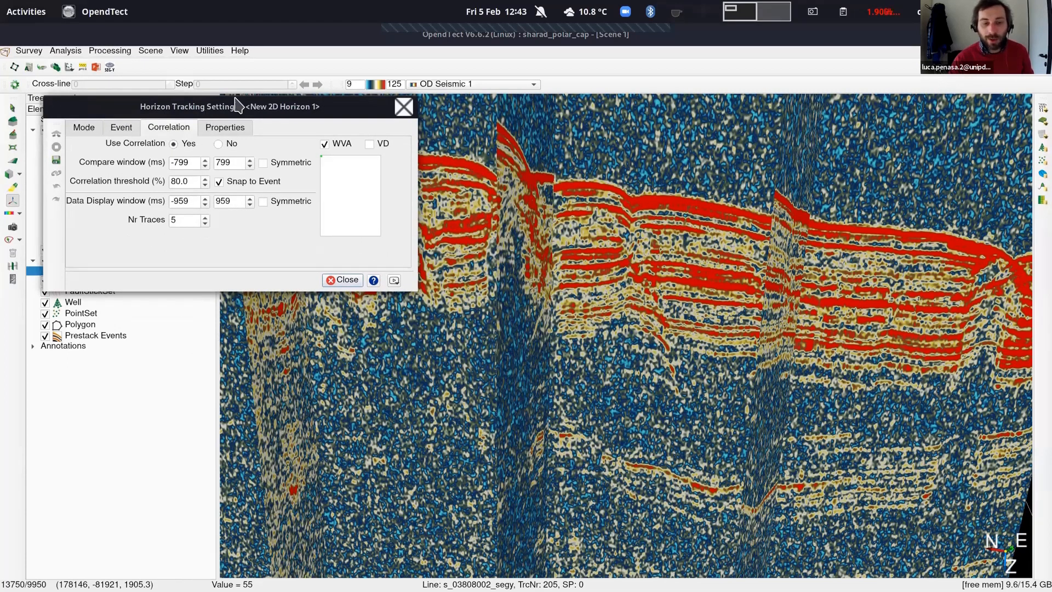
{"action": "left_click_drag", "start_coordinate": [227, 110], "coordinate": [219, 115]}
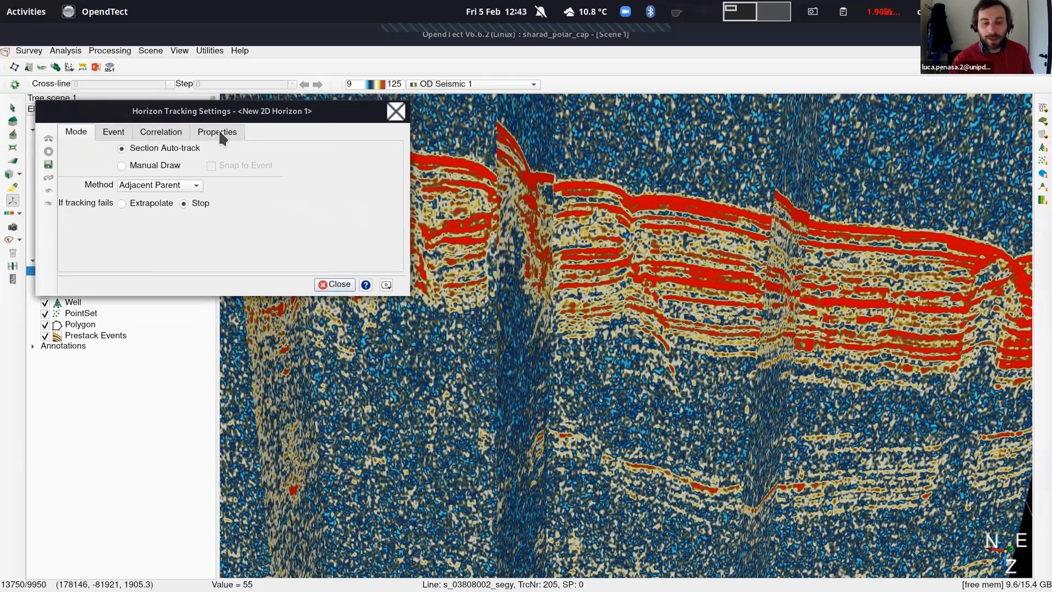
{"action": "left_click", "coordinate": [158, 133]}
{"action": "left_click_drag", "start_coordinate": [318, 112], "coordinate": [292, 114]}
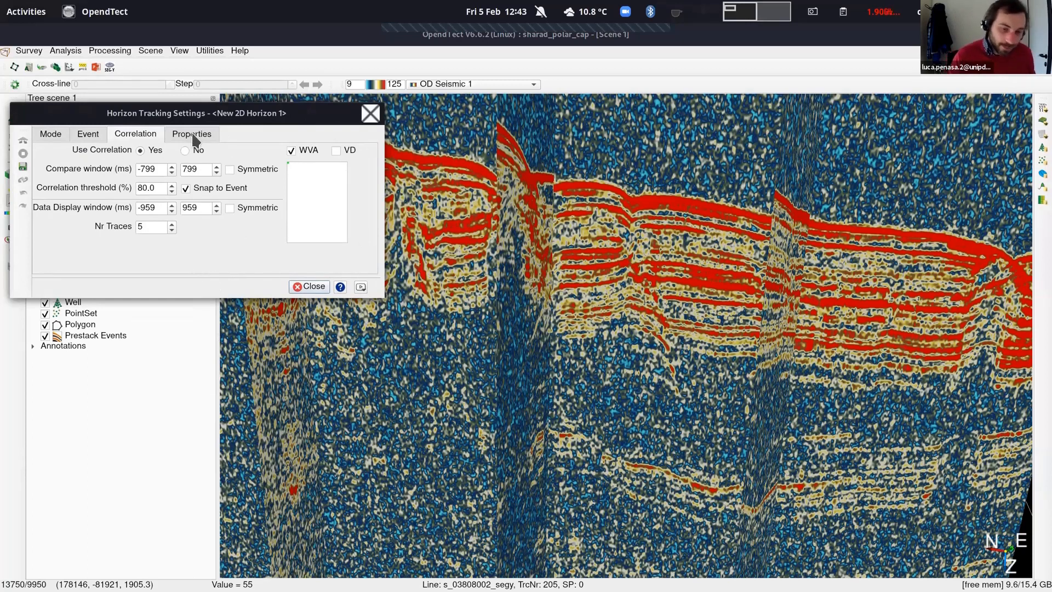
{"action": "left_click", "coordinate": [85, 134]}
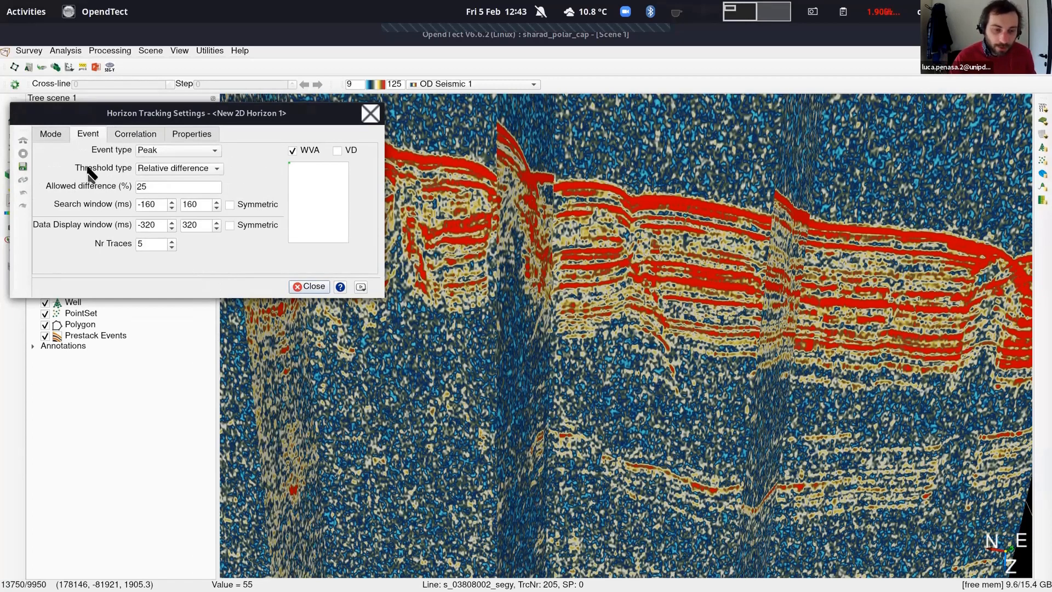
{"action": "left_click", "coordinate": [53, 136]}
{"action": "left_click_drag", "start_coordinate": [127, 112], "coordinate": [117, 43]}
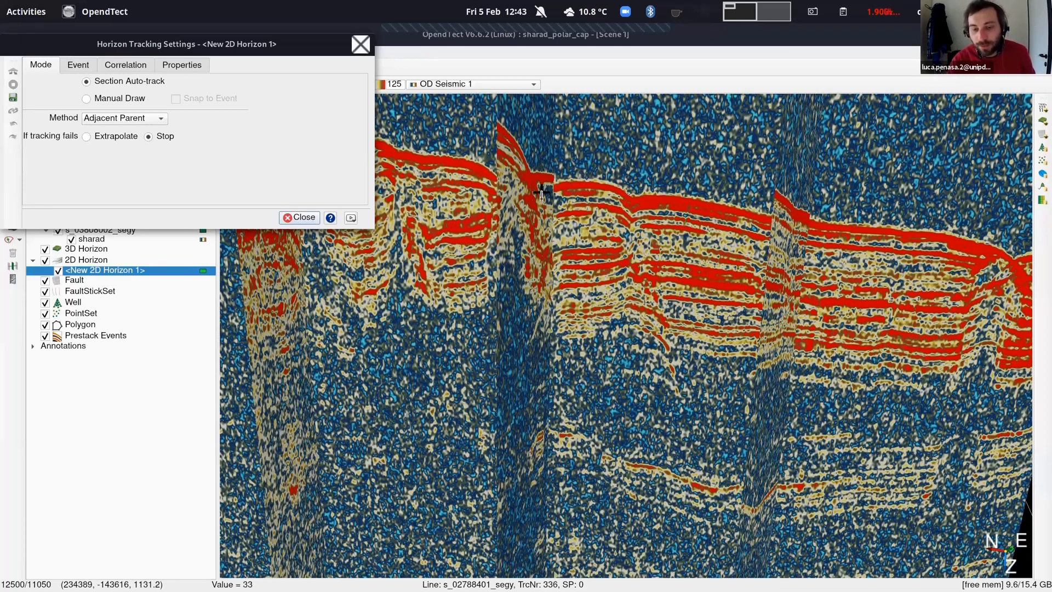
Trace the horizon in Section Auto-track mode along the bright surface reflector of s_02788401_segy, between the two adjacent crossing lines
{"action": "scroll", "coordinate": [542, 193], "scroll_direction": "up", "scroll_amount": 1}
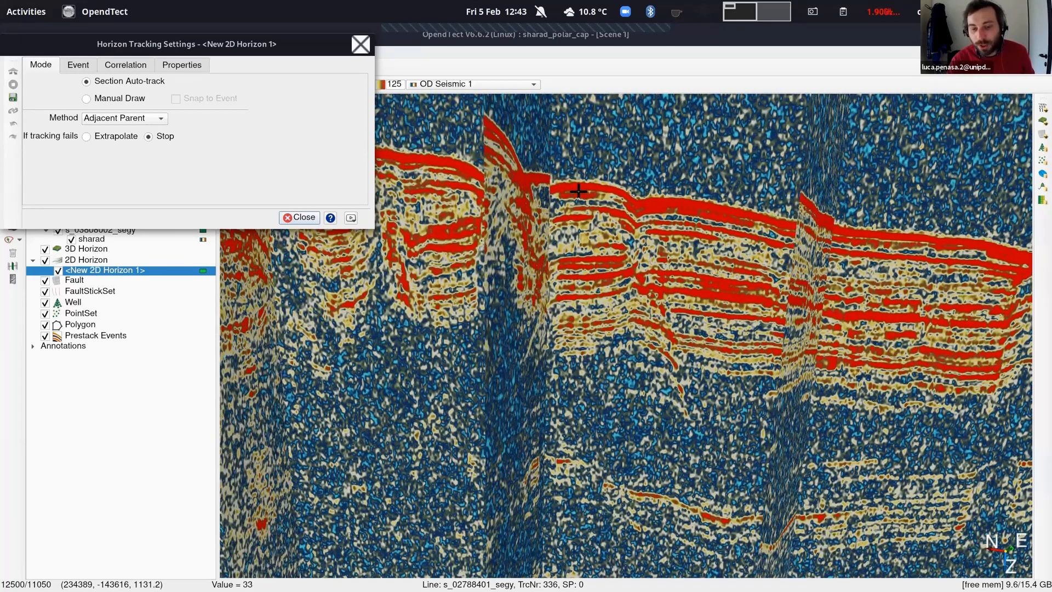
{"action": "scroll", "coordinate": [579, 191], "scroll_direction": "up", "scroll_amount": 1}
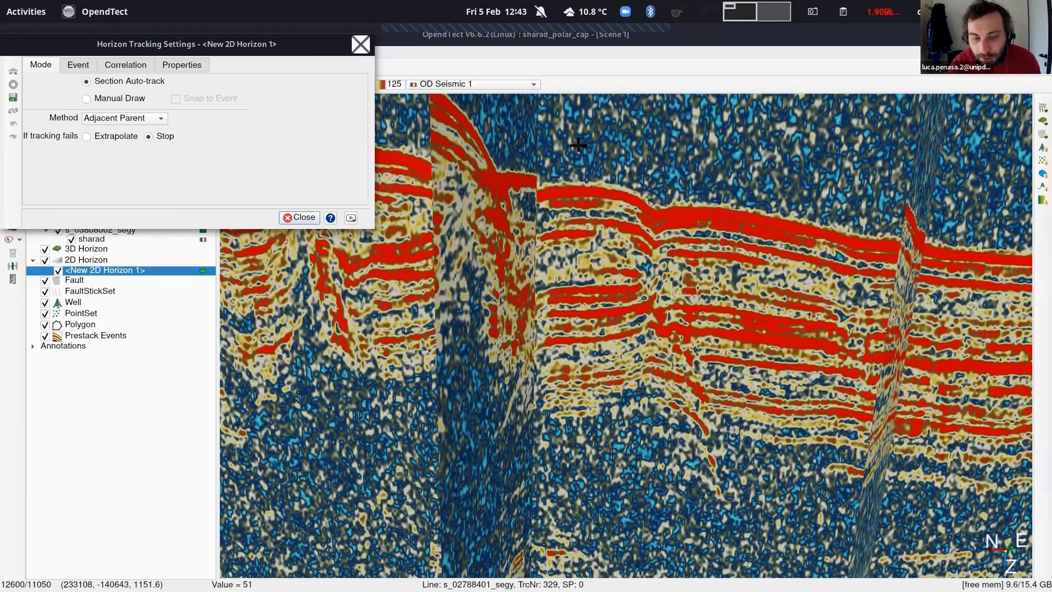
{"action": "left_click_drag", "start_coordinate": [268, 44], "coordinate": [281, 90]}
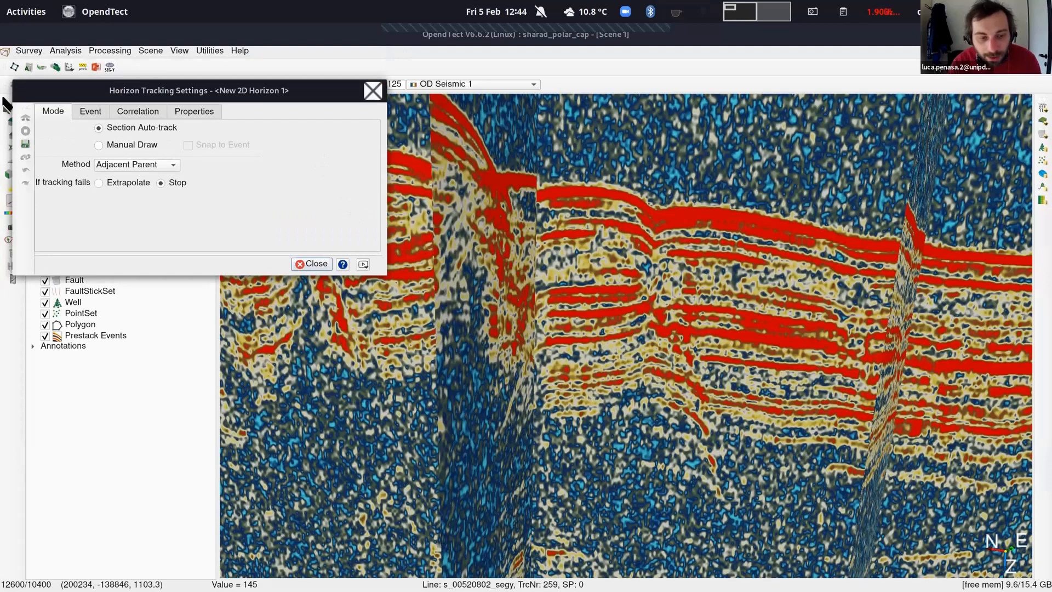
{"action": "left_click_drag", "start_coordinate": [199, 91], "coordinate": [269, 212]}
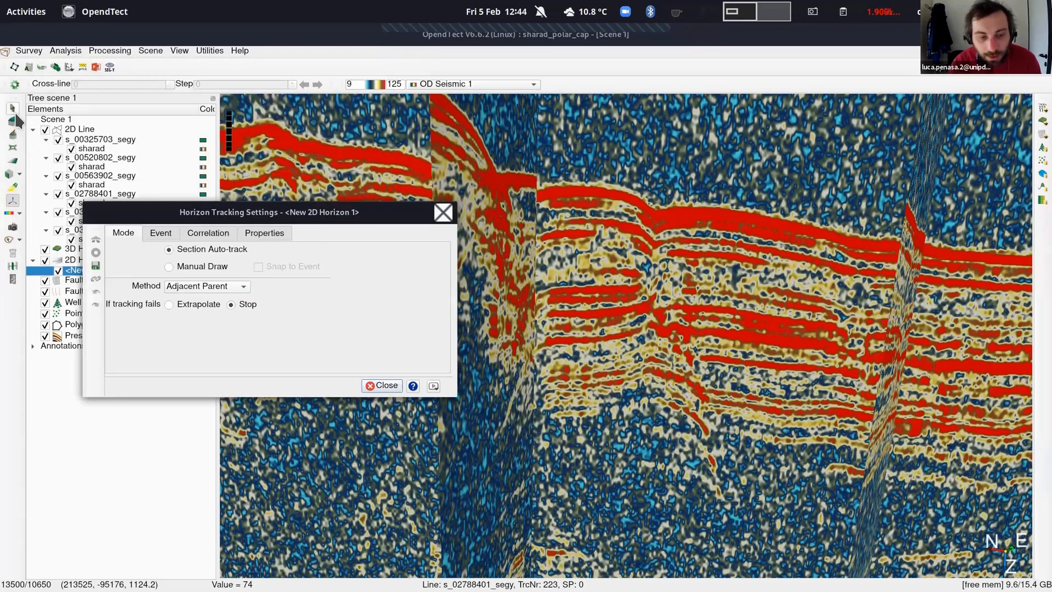
{"action": "left_click", "coordinate": [12, 111]}
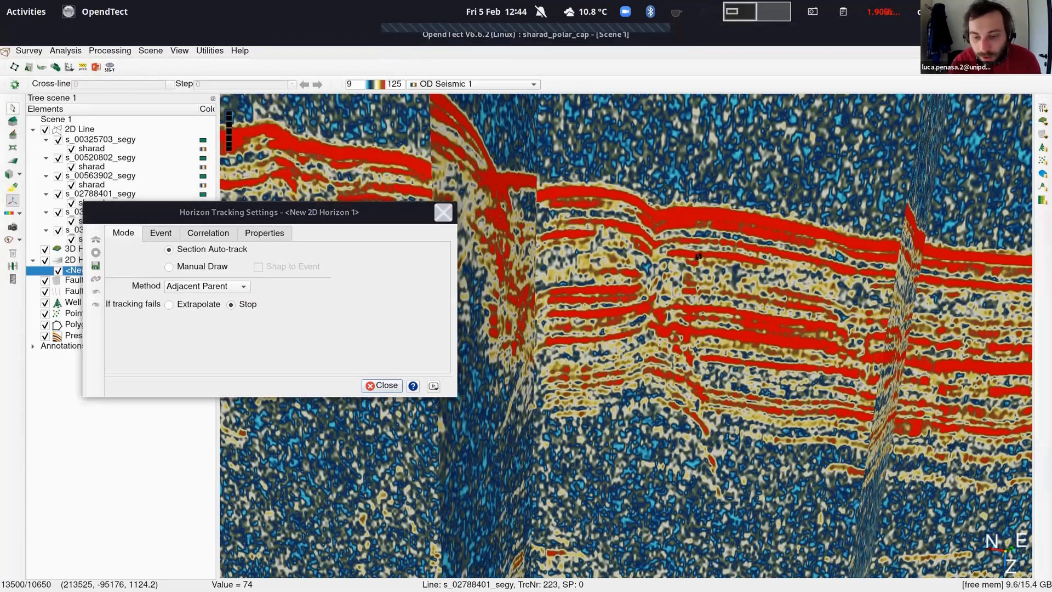
{"action": "left_click_drag", "start_coordinate": [699, 305], "coordinate": [690, 356]}
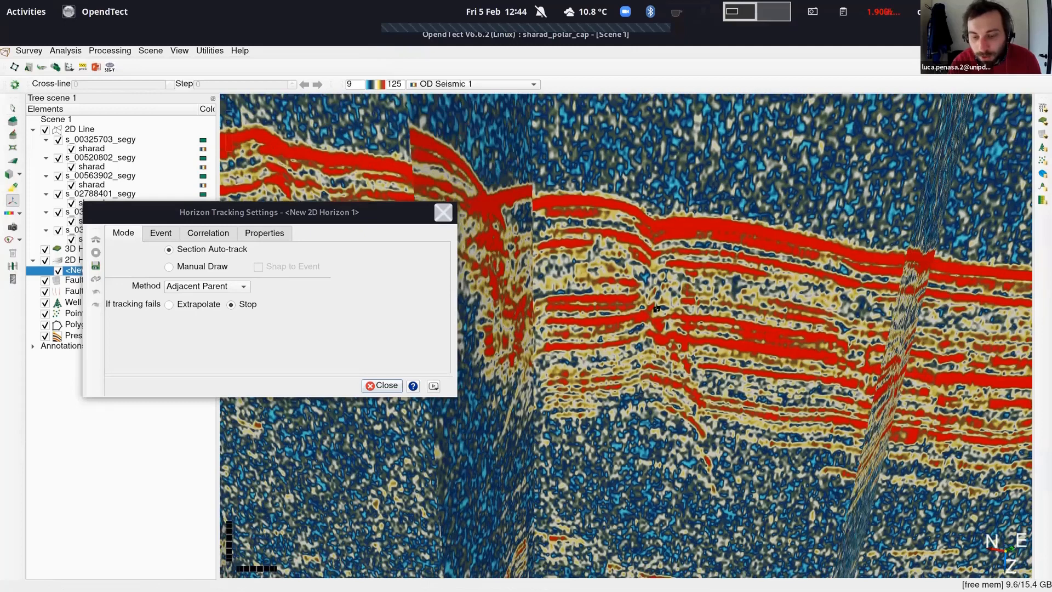
{"action": "left_click_drag", "start_coordinate": [656, 309], "coordinate": [658, 263]}
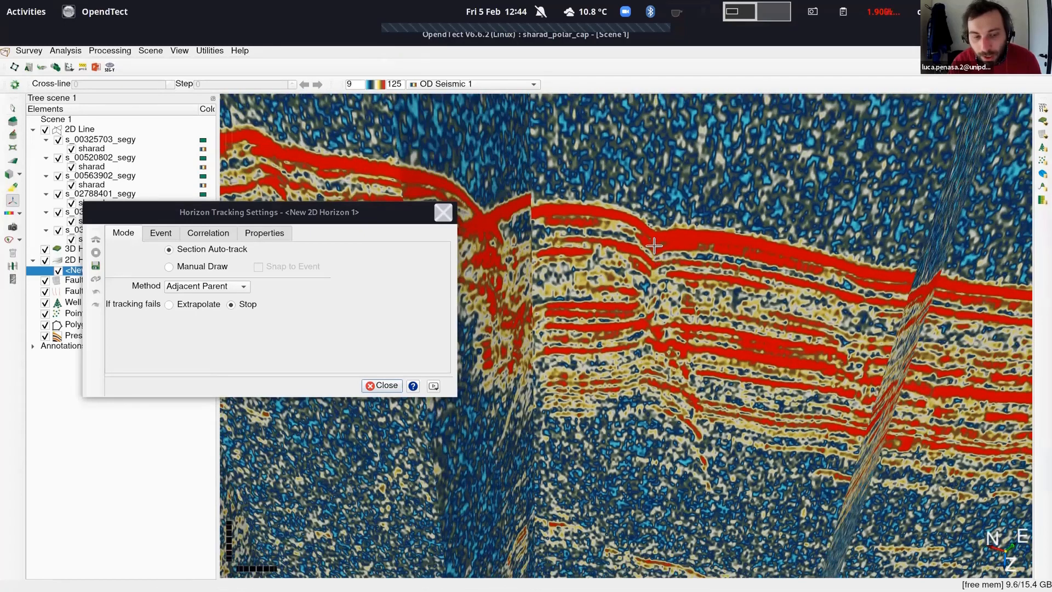
{"action": "middle_click_drag", "start_coordinate": [656, 246], "coordinate": [645, 261]}
{"action": "middle_click_drag", "start_coordinate": [590, 238], "coordinate": [531, 209]}
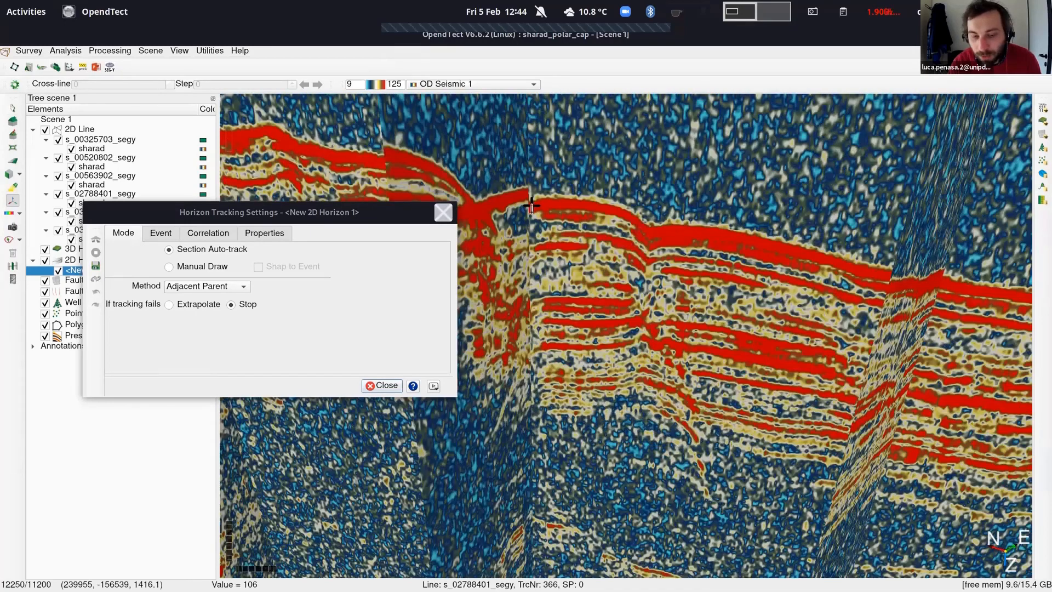
{"action": "left_click", "coordinate": [532, 206]}
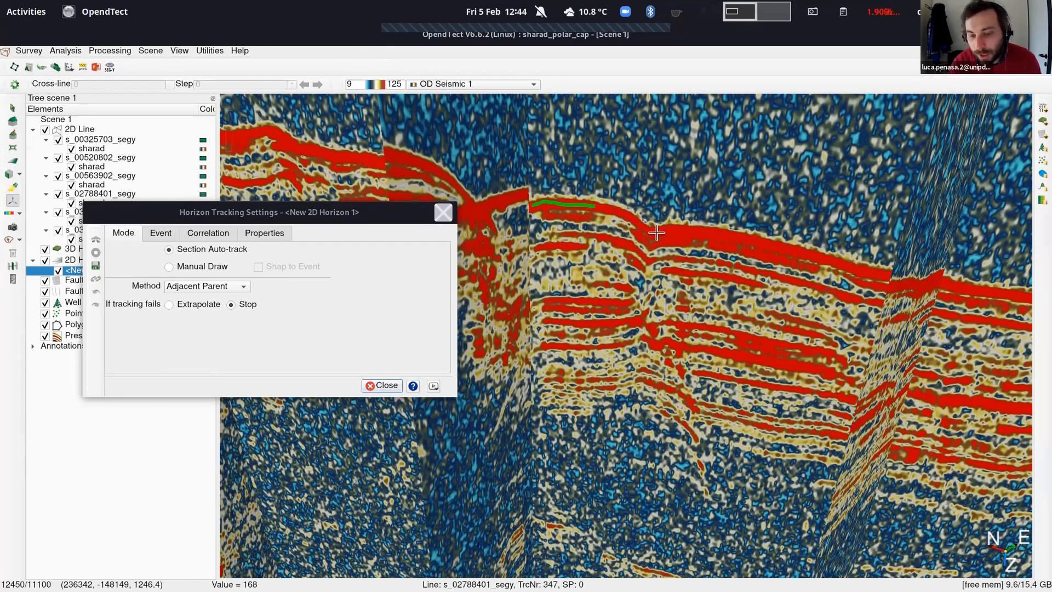
{"action": "left_click", "coordinate": [726, 231]}
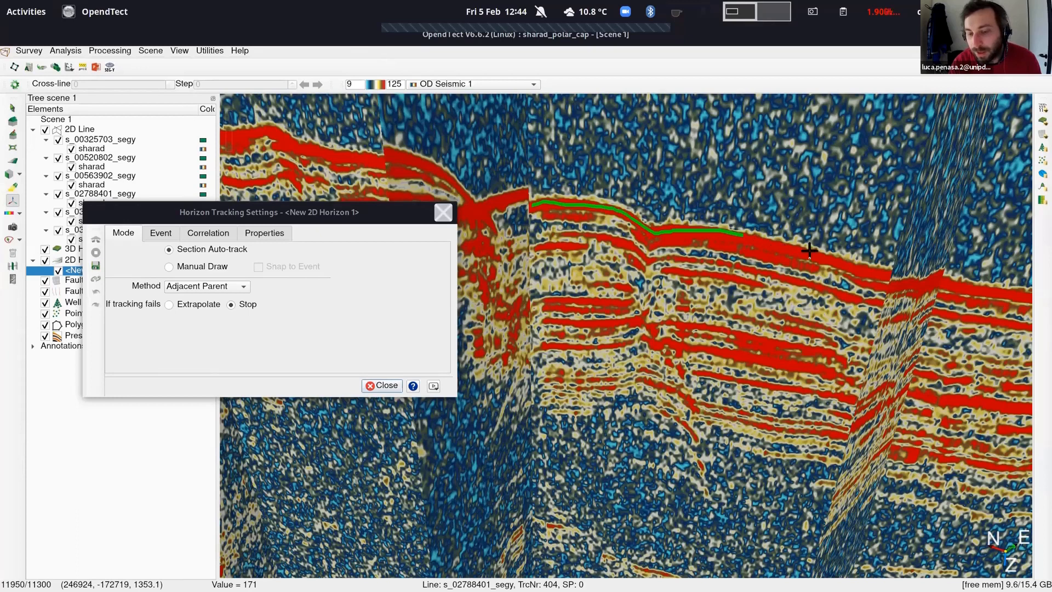
{"action": "left_click_drag", "start_coordinate": [853, 263], "coordinate": [891, 272]}
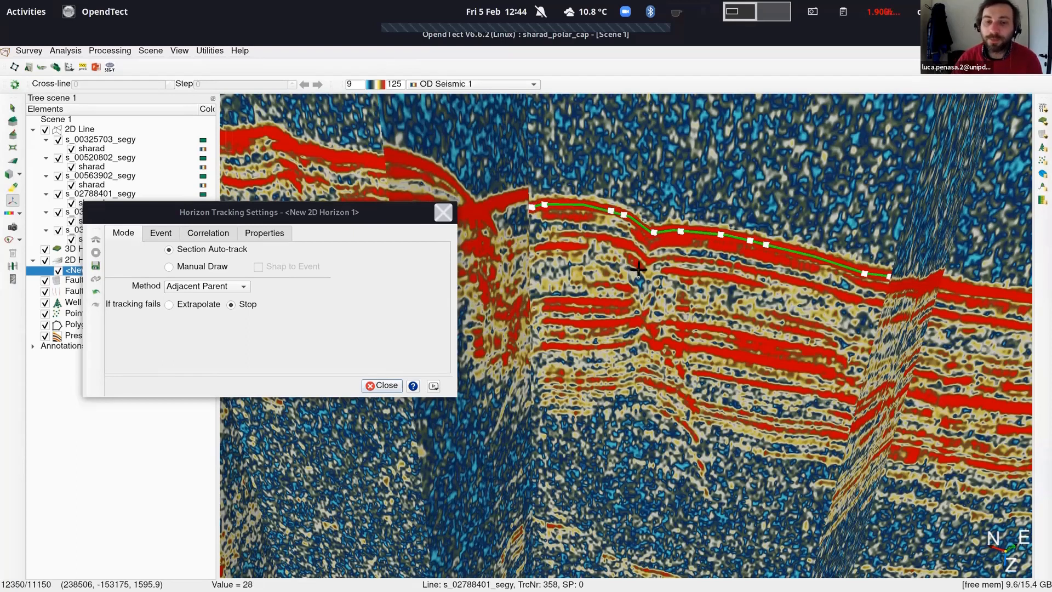
Examine the tracked horizon segment and the neighbouring line intersections from several angles
{"action": "scroll", "coordinate": [597, 268], "scroll_direction": "down", "scroll_amount": 2}
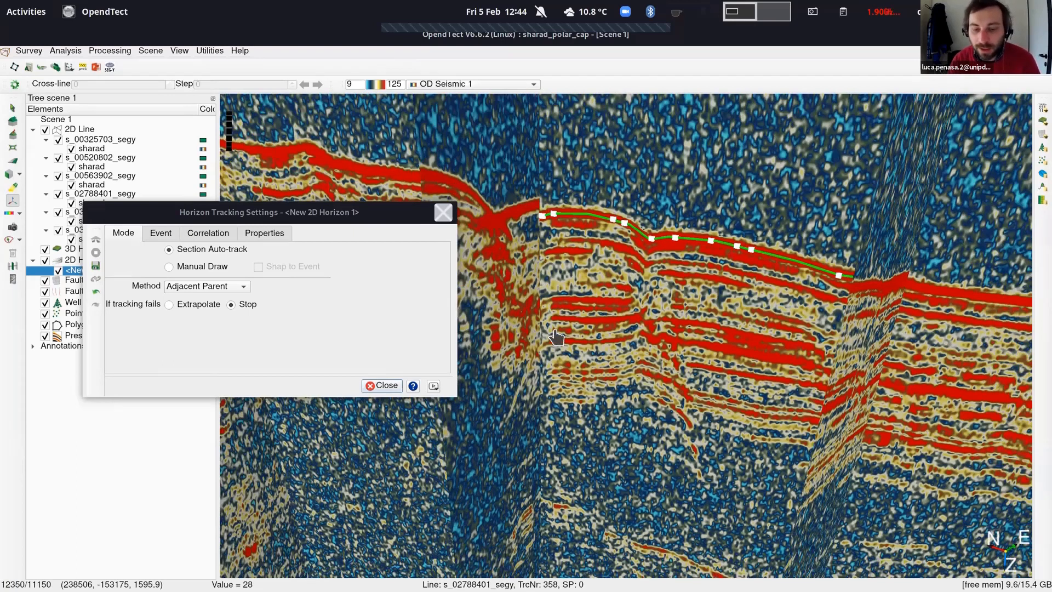
{"action": "scroll", "coordinate": [561, 371], "scroll_direction": "down", "scroll_amount": 2}
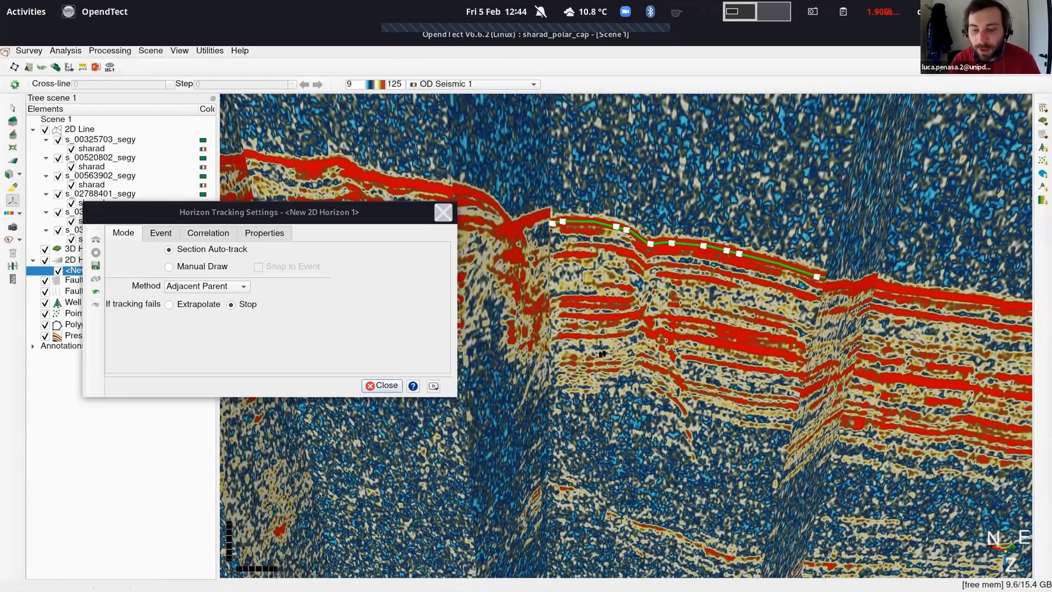
{"action": "left_click_drag", "start_coordinate": [686, 360], "coordinate": [716, 372]}
{"action": "left_click_drag", "start_coordinate": [791, 340], "coordinate": [878, 323]}
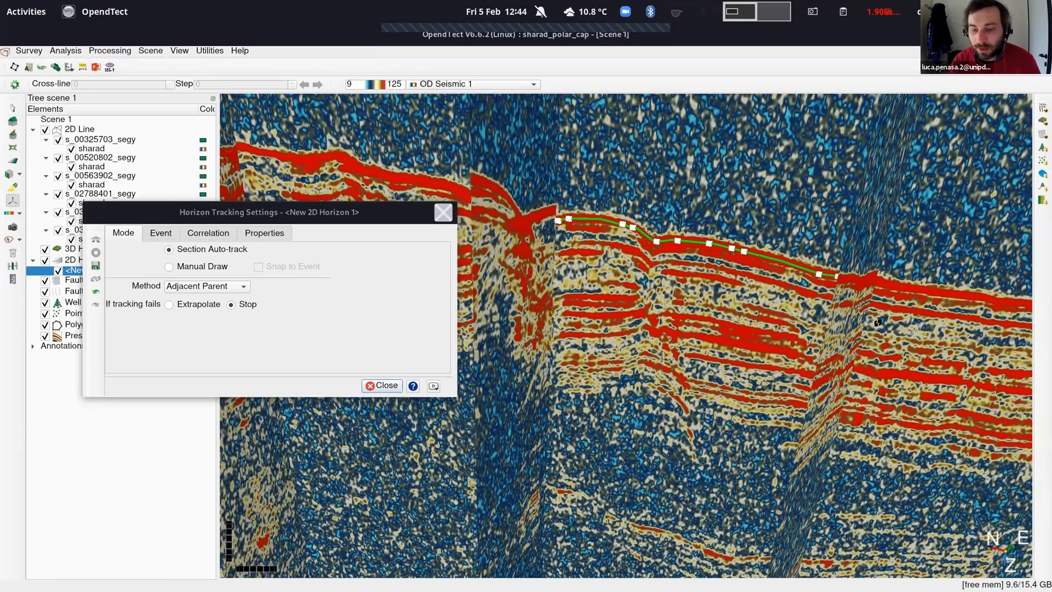
{"action": "left_click_drag", "start_coordinate": [565, 345], "coordinate": [611, 373]}
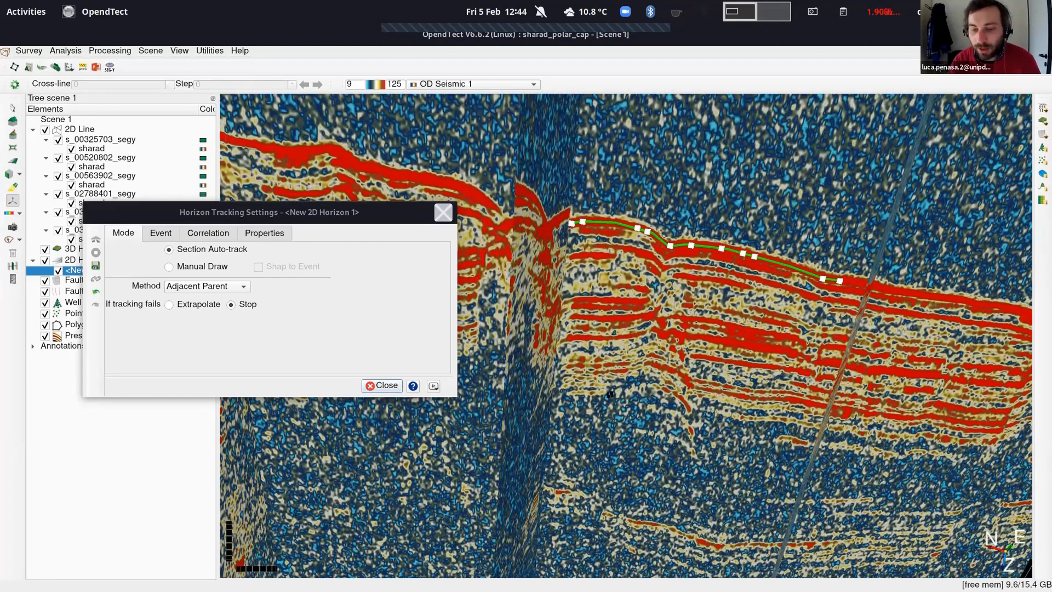
{"action": "left_click_drag", "start_coordinate": [739, 271], "coordinate": [745, 249]}
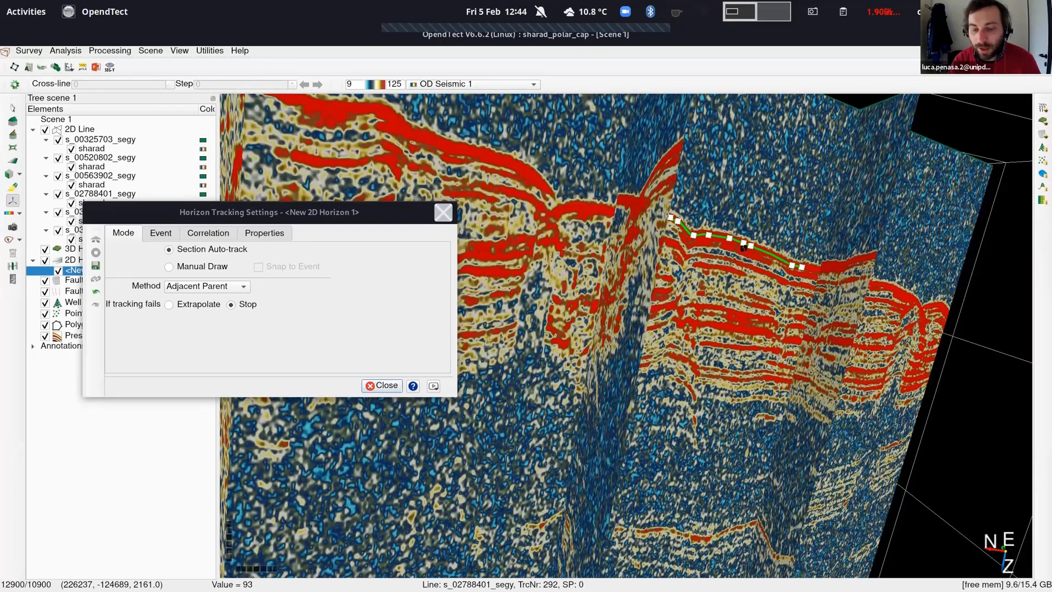
{"action": "left_click_drag", "start_coordinate": [678, 326], "coordinate": [719, 317]}
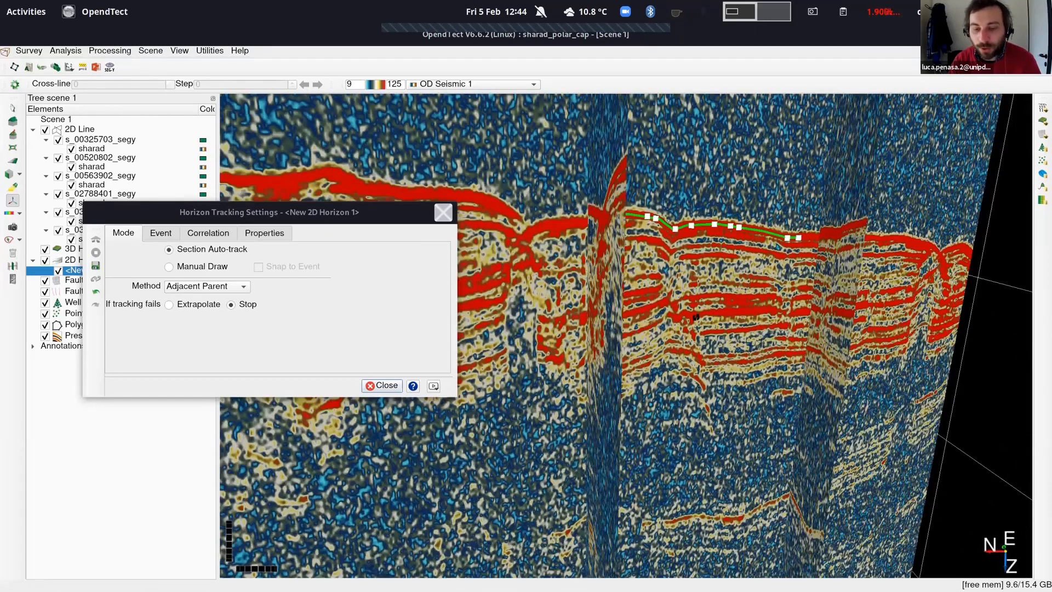
{"action": "left_click_drag", "start_coordinate": [542, 305], "coordinate": [293, 218]}
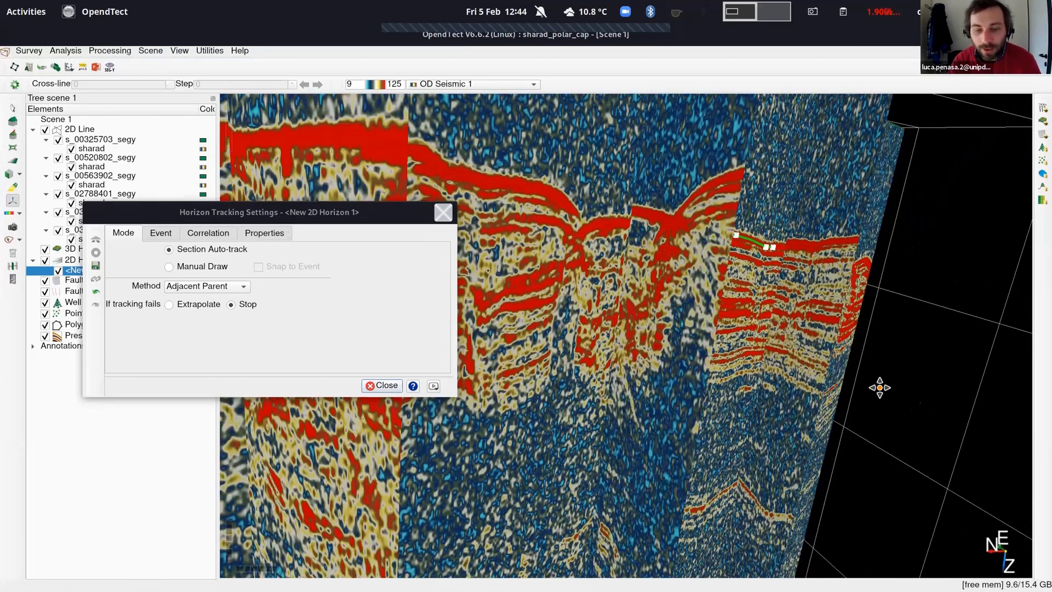
Extend the horizon along the surface reflector of s_02788401_segy on the other side of the crossing line, up to the next reflector crest
{"action": "left_click_drag", "start_coordinate": [581, 244], "coordinate": [552, 214]}
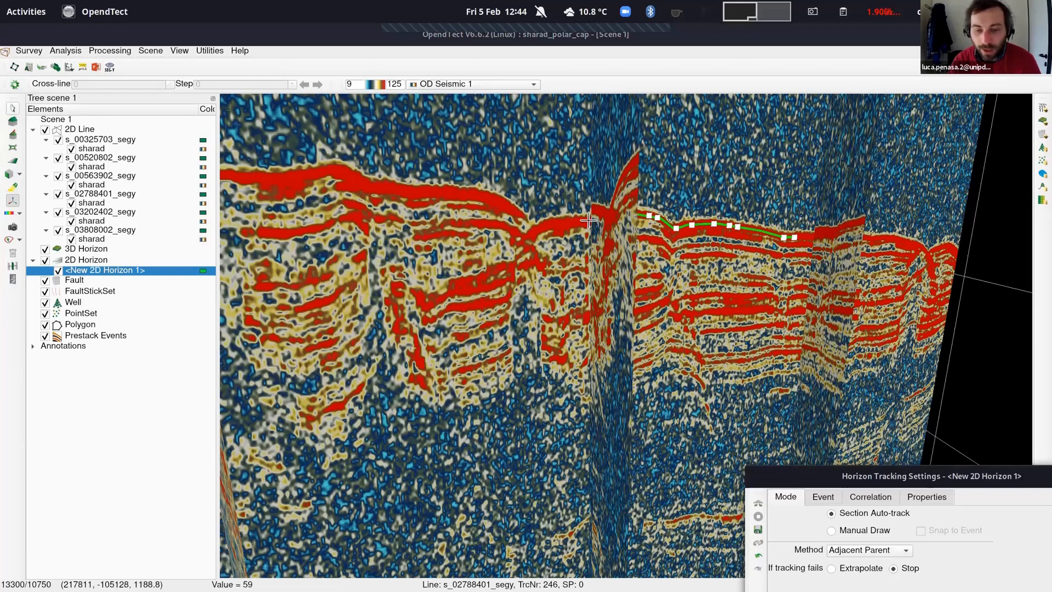
{"action": "mouse_move", "coordinate": [588, 220]}
{"action": "left_mouse_down"}
{"action": "mouse_move", "coordinate": [538, 225]}
{"action": "mouse_move", "coordinate": [467, 195]}
{"action": "mouse_move", "coordinate": [351, 180]}
{"action": "left_mouse_up"}
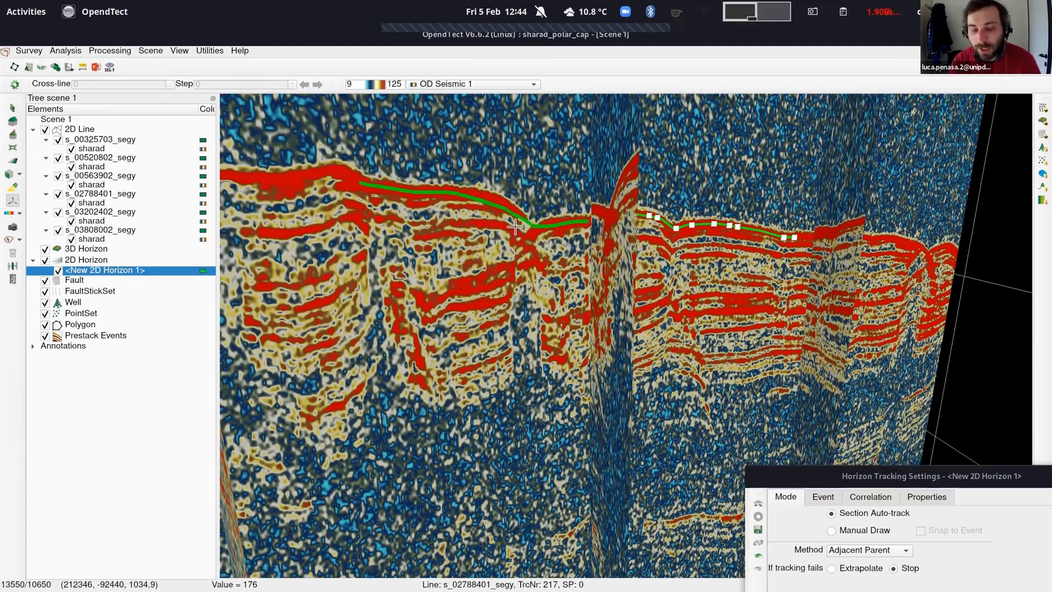
{"action": "left_click", "coordinate": [373, 187]}
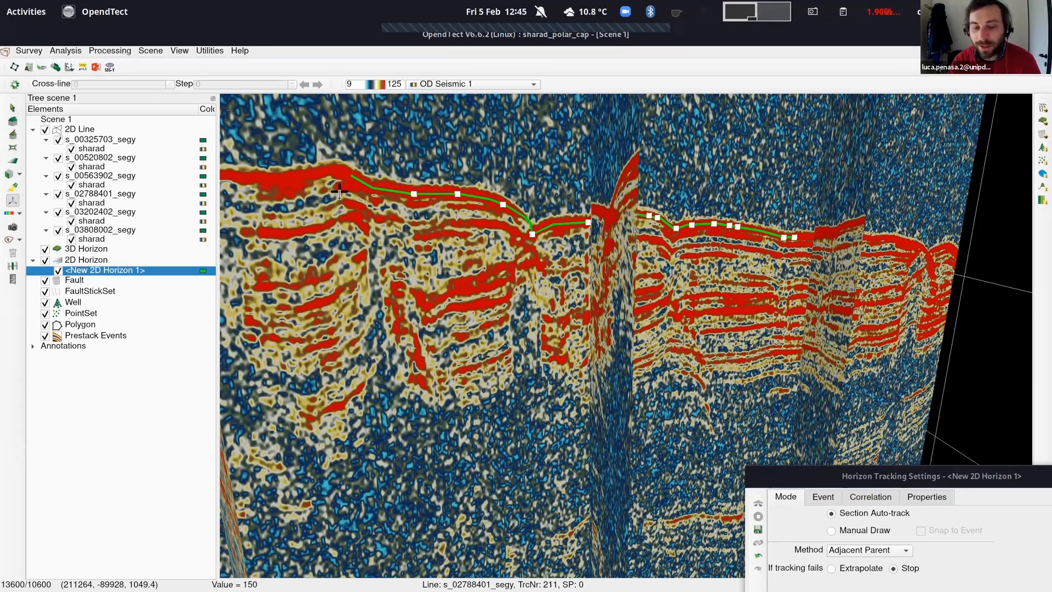
{"action": "scroll", "coordinate": [382, 199], "scroll_direction": "down", "scroll_amount": 3}
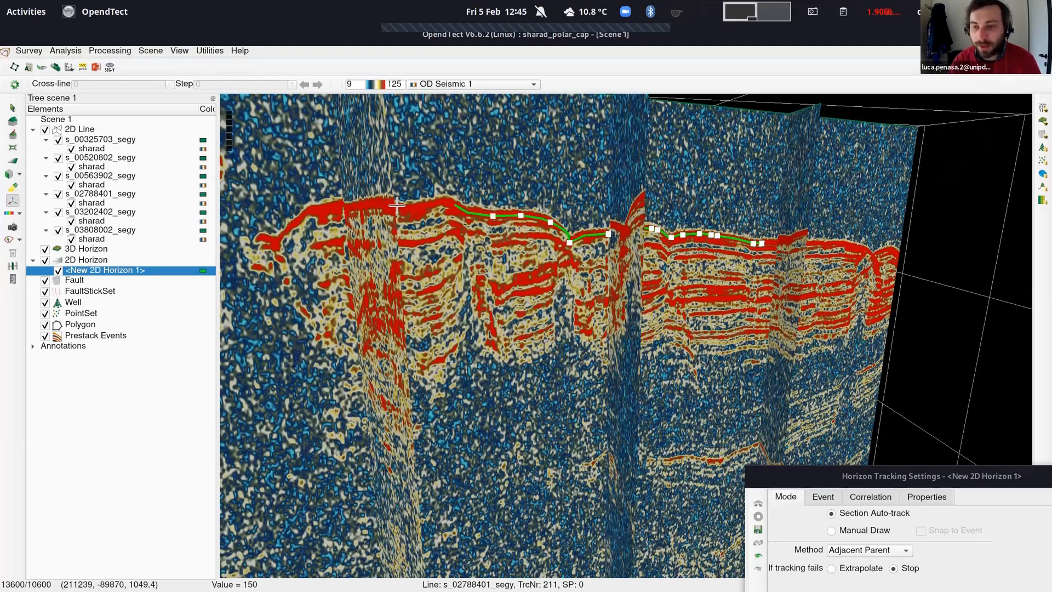
{"action": "scroll", "coordinate": [474, 214], "scroll_direction": "up", "scroll_amount": 2}
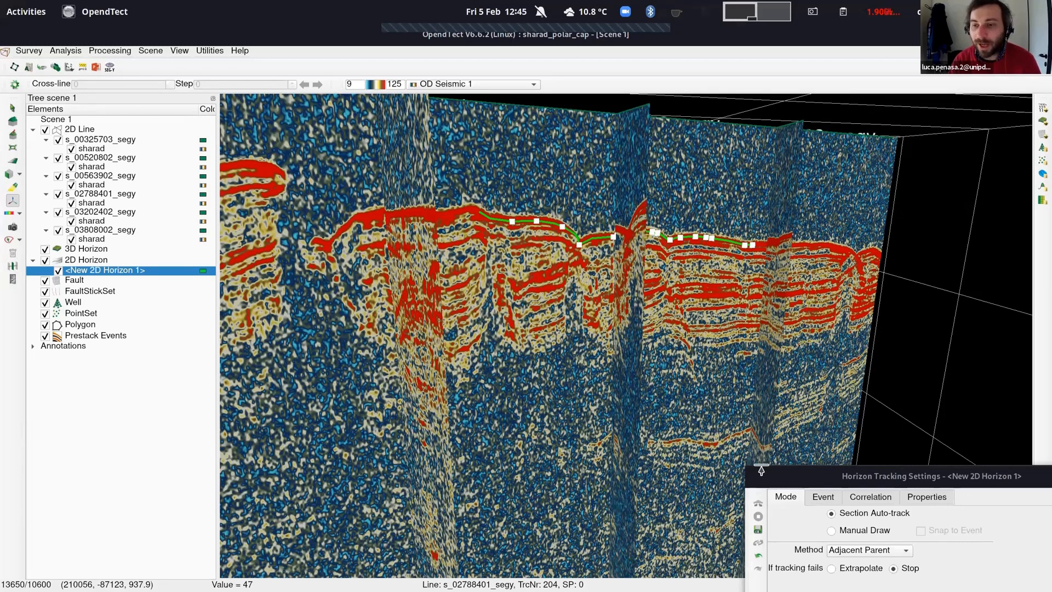
Extend the horizon on s_02788401_segy toward the next crossing line and trace the surface reflector of crossing line s_00520802_segy
{"action": "scroll", "coordinate": [750, 381], "scroll_direction": "down", "scroll_amount": 2}
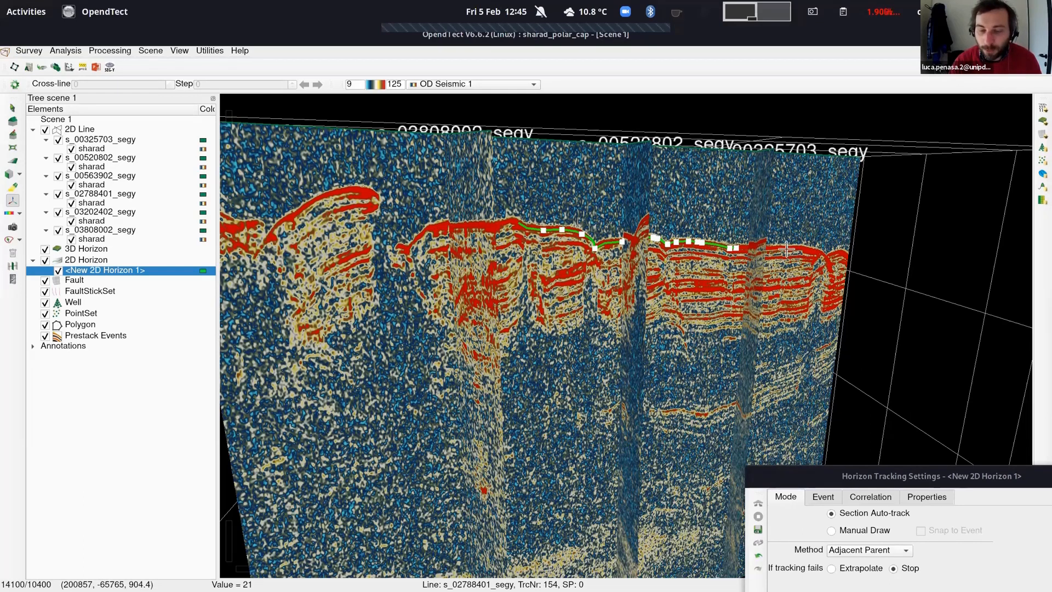
{"action": "scroll", "coordinate": [638, 171], "scroll_direction": "up", "scroll_amount": 2}
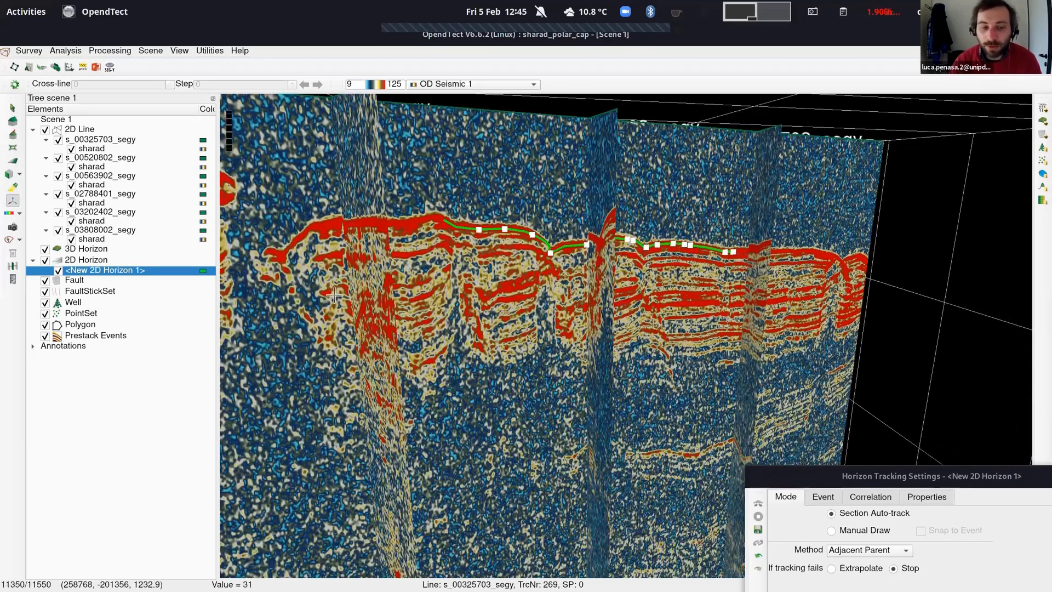
{"action": "scroll", "coordinate": [757, 266], "scroll_direction": "up", "scroll_amount": 1}
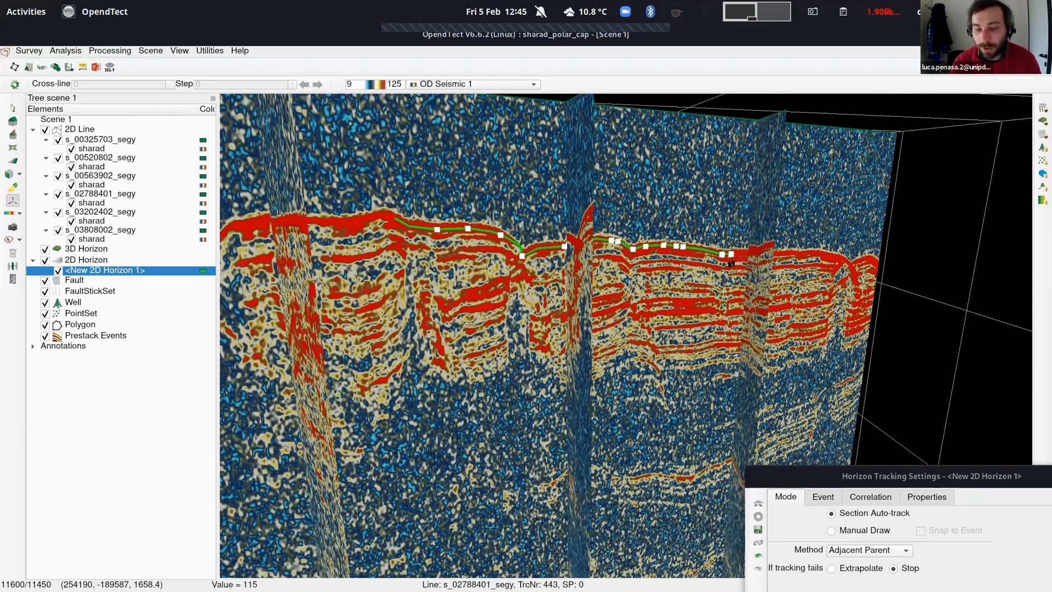
{"action": "middle_click_drag", "start_coordinate": [660, 303], "coordinate": [751, 300]}
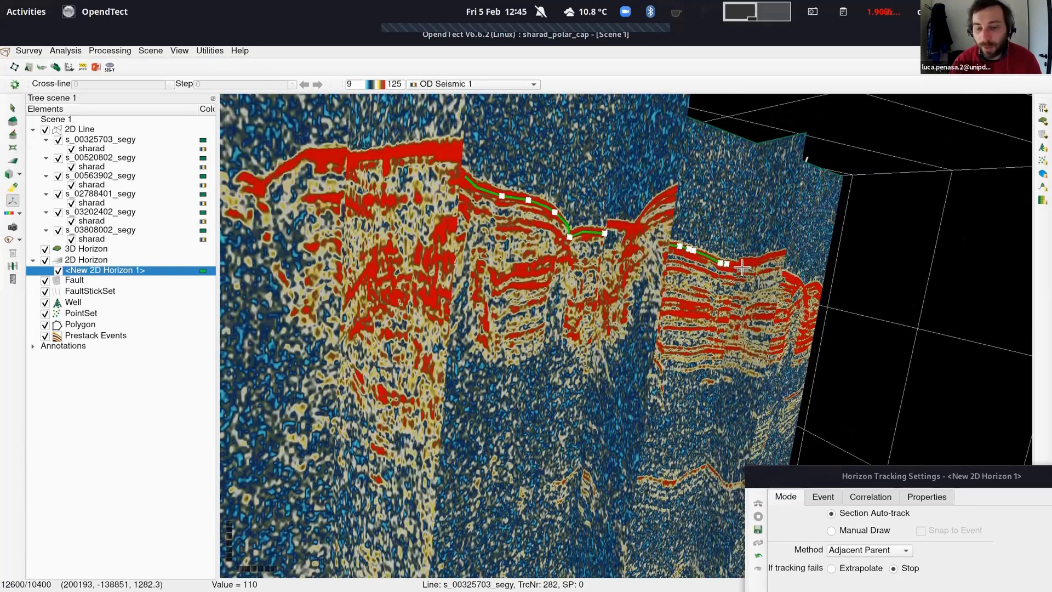
{"action": "left_click", "coordinate": [738, 266]}
{"action": "left_click", "coordinate": [608, 224]}
{"action": "left_click", "coordinate": [632, 230]}
{"action": "left_click", "coordinate": [657, 198]}
{"action": "left_click", "coordinate": [673, 191]}
{"action": "key", "text": "Escape"}
{"action": "key", "text": "Escape"}
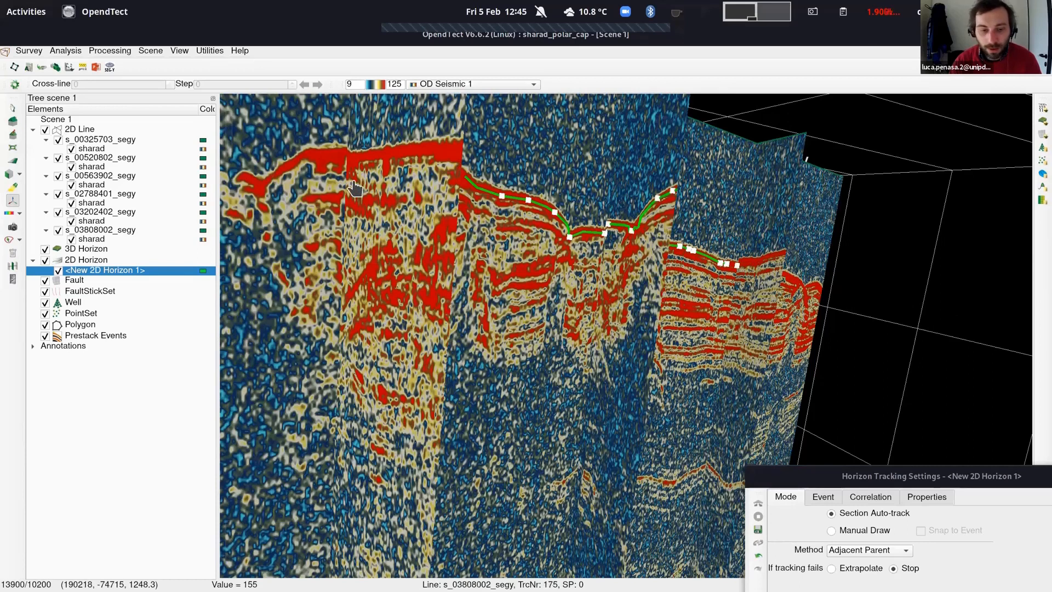
Trace the horizon along the surface reflector of crossing line s_03808002_segy and continue it on the adjoining stretch of s_02788401_segy
{"action": "left_click", "coordinate": [351, 158]}
{"action": "left_click", "coordinate": [436, 147]}
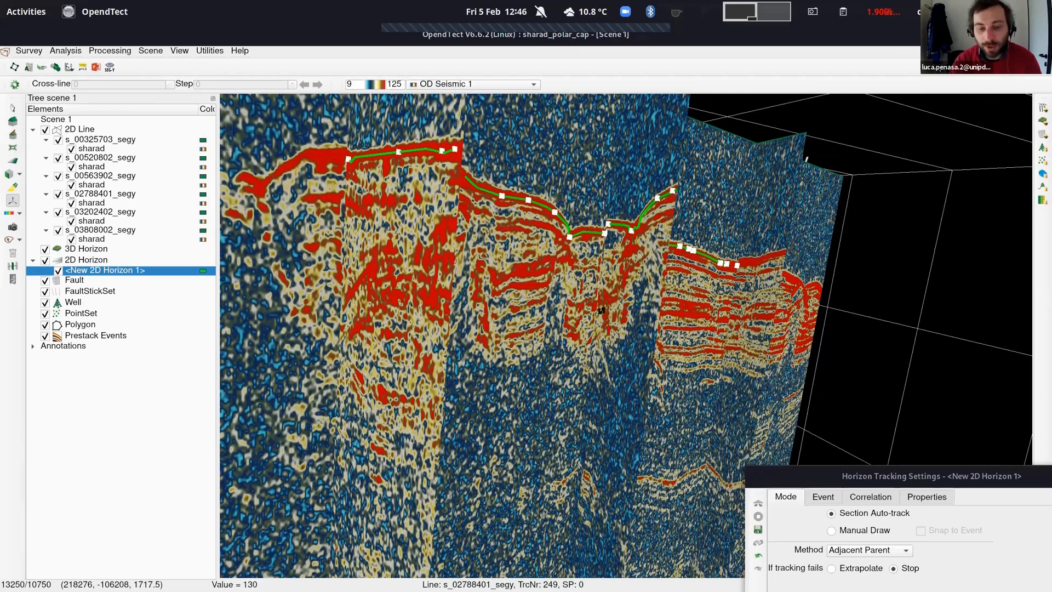
{"action": "left_click_drag", "start_coordinate": [287, 222], "coordinate": [353, 222]}
{"action": "key", "text": "Escape"}
{"action": "left_click", "coordinate": [366, 221]}
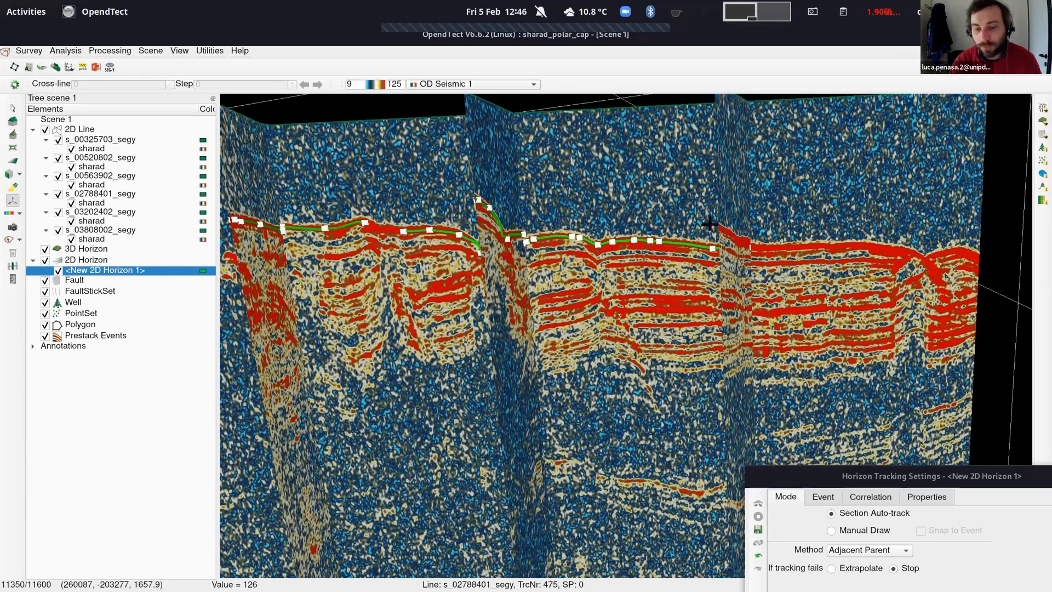
Trace the horizon across crossing line s_00325703_segy and along the remaining surface reflector crests of s_02788401_segy on both sides
{"action": "left_click_drag", "start_coordinate": [779, 230], "coordinate": [927, 220]}
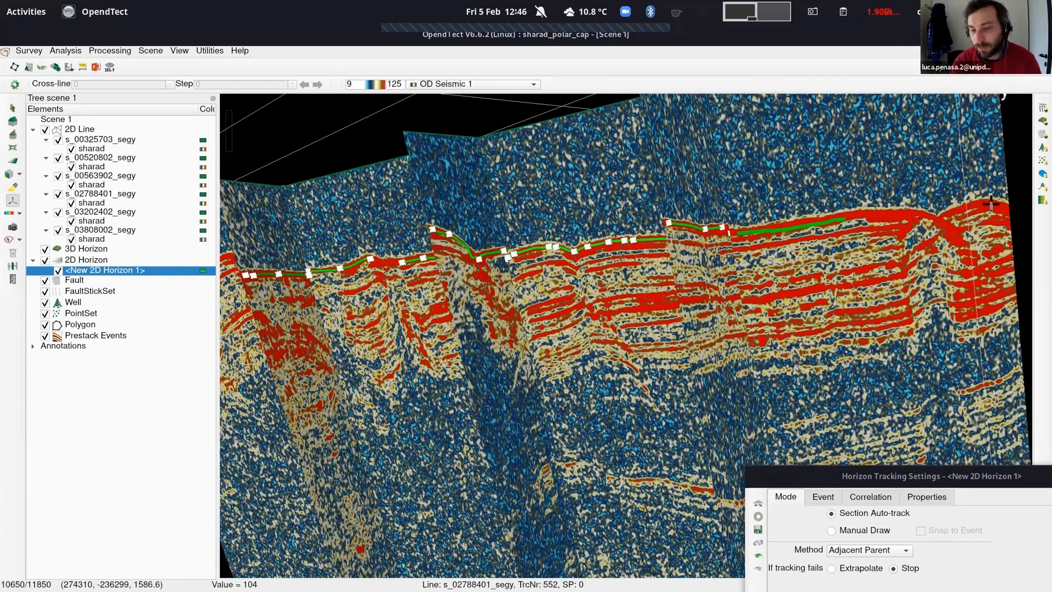
{"action": "left_click_drag", "start_coordinate": [991, 204], "coordinate": [1004, 206]}
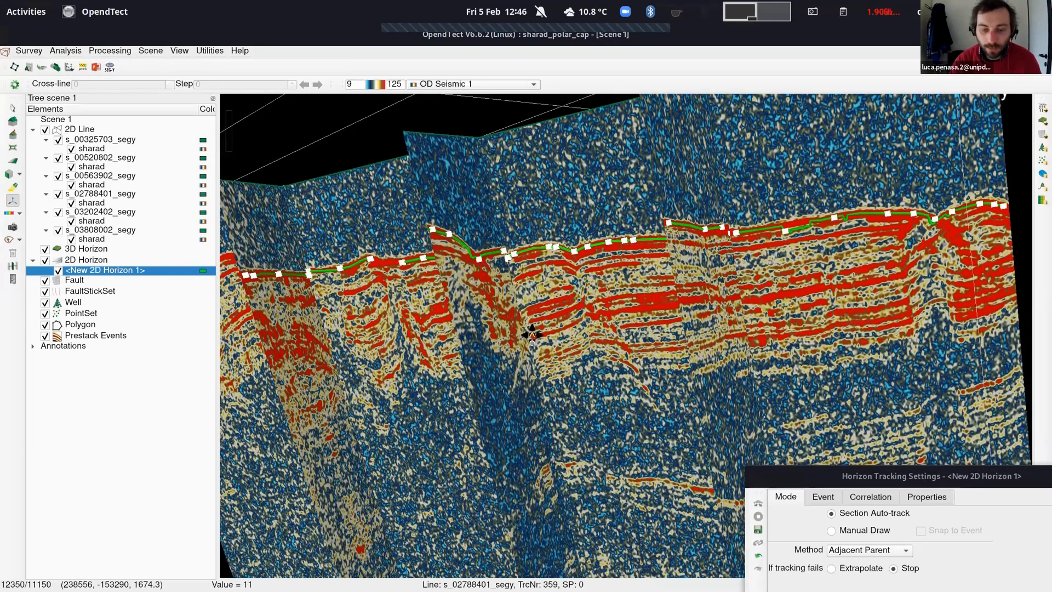
{"action": "middle_click_drag", "start_coordinate": [508, 308], "coordinate": [518, 310]}
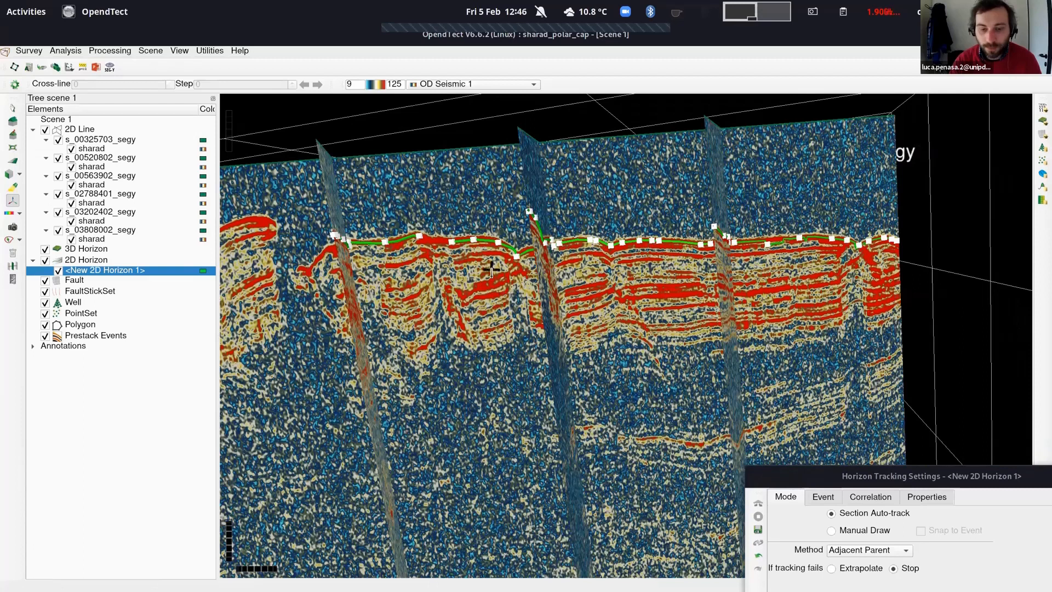
{"action": "middle_click_drag", "start_coordinate": [490, 269], "coordinate": [472, 248]}
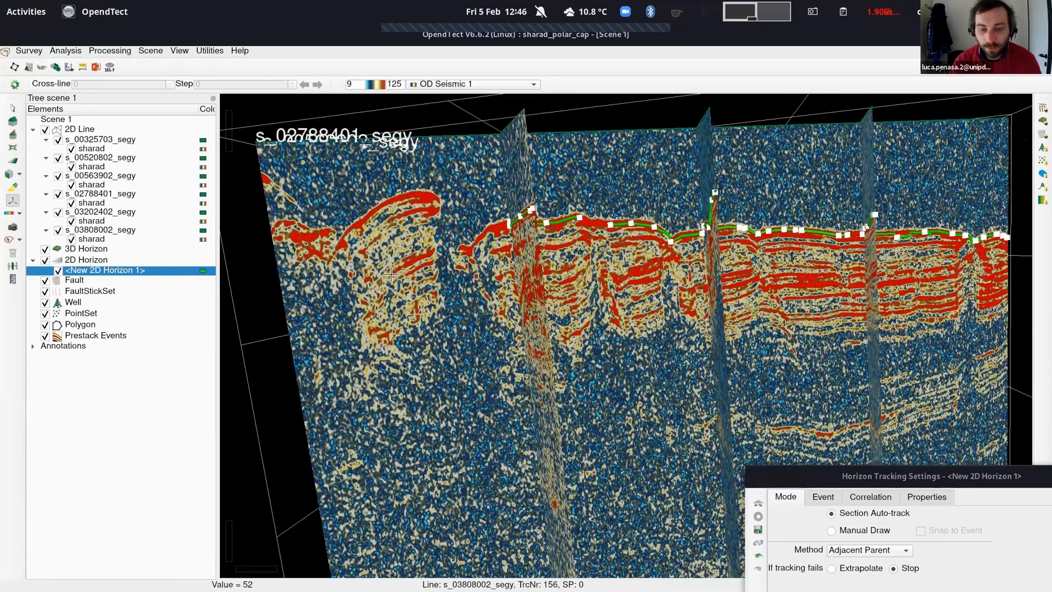
{"action": "double_click", "coordinate": [378, 299]}
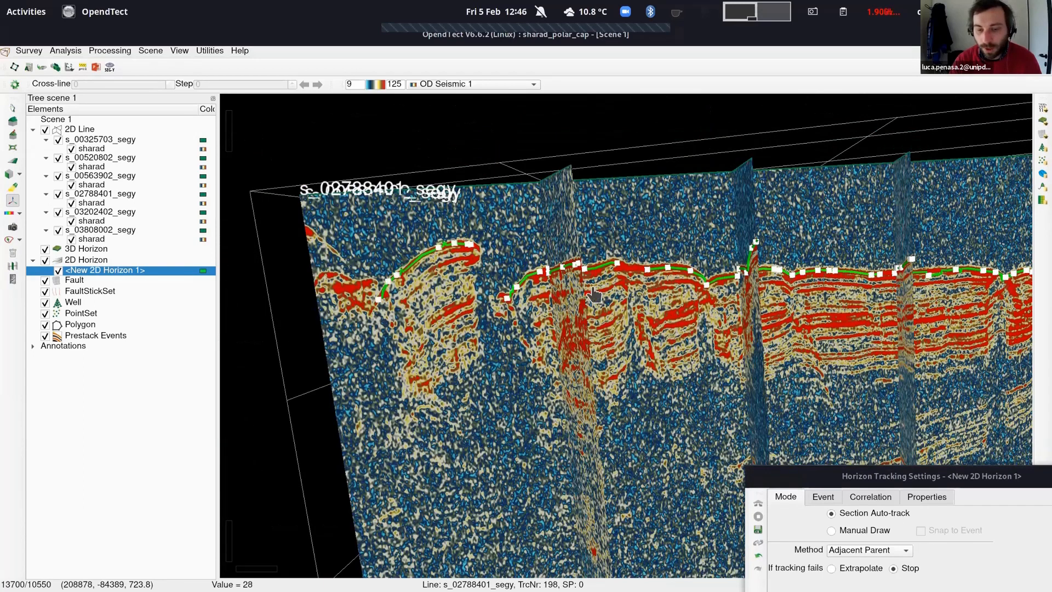
Examine the tracked horizon across the line grid and the untracked sections on the opposite side of the survey
{"action": "middle_click_drag", "start_coordinate": [468, 405], "coordinate": [776, 360]}
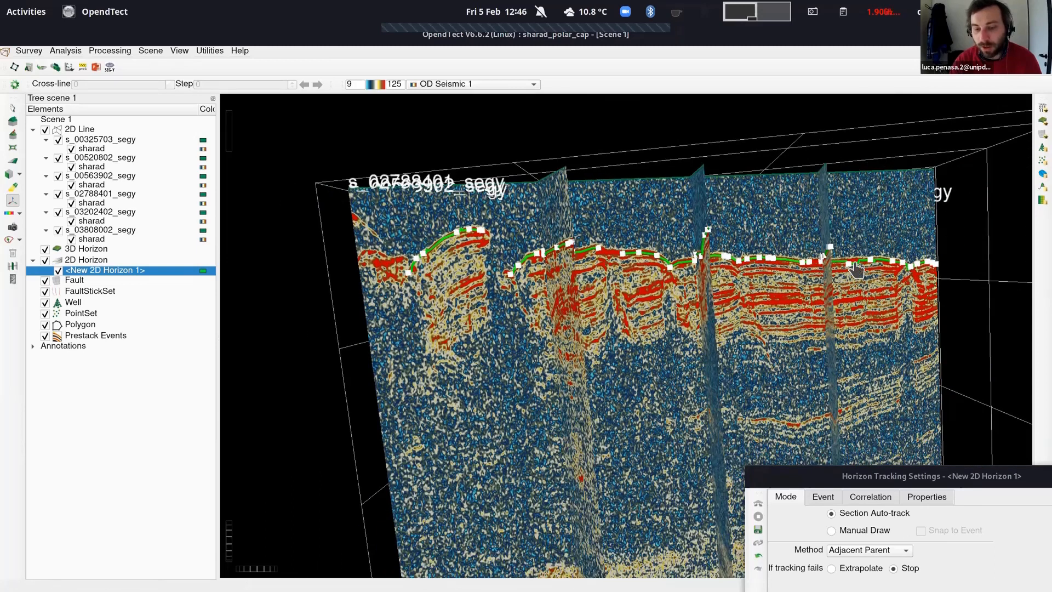
{"action": "middle_click_drag", "start_coordinate": [561, 502], "coordinate": [514, 365]}
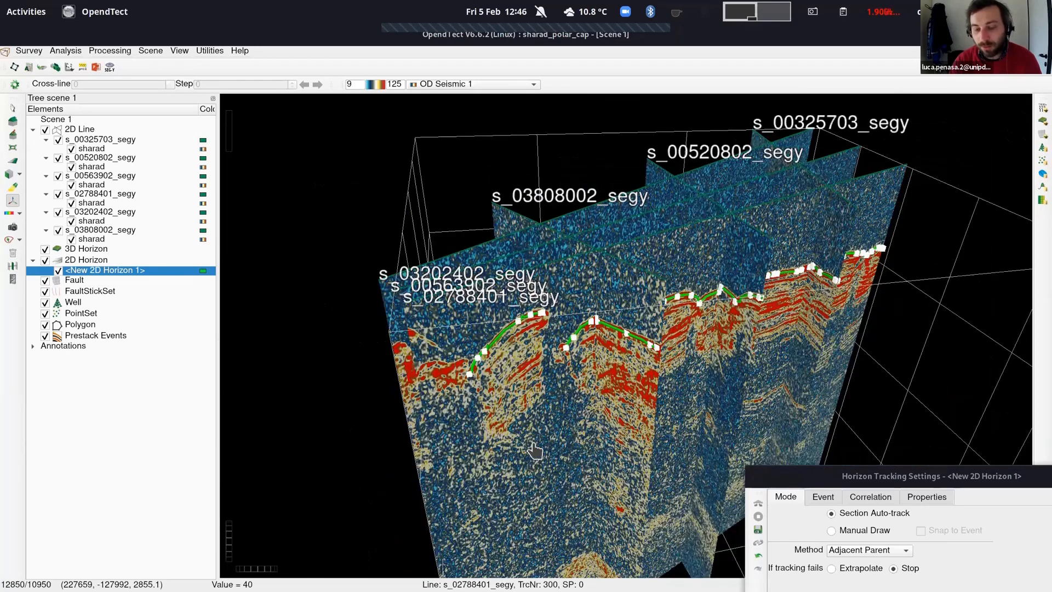
{"action": "middle_click_drag", "start_coordinate": [817, 408], "coordinate": [553, 409]}
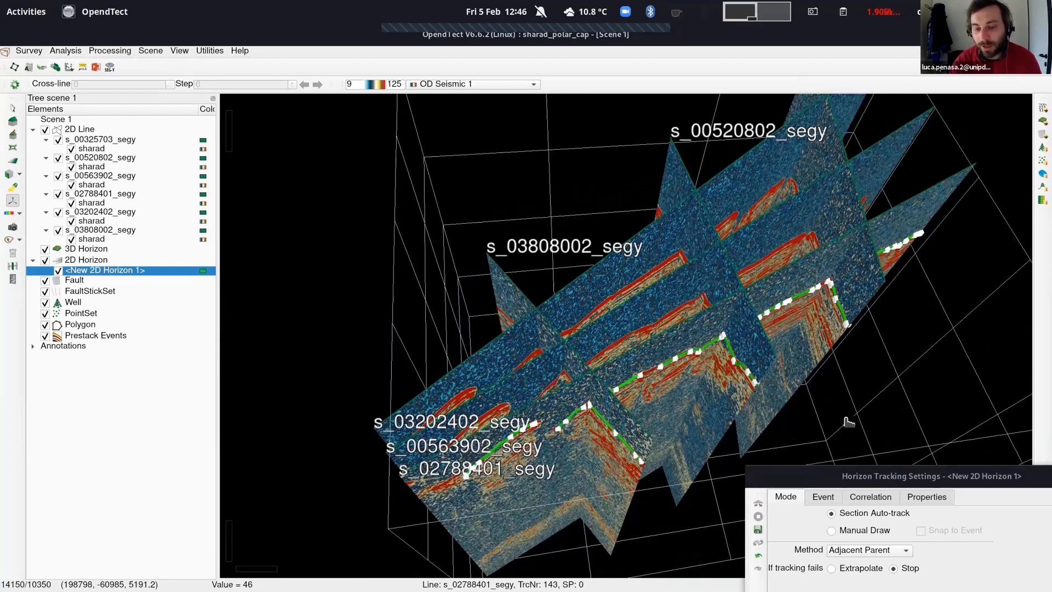
{"action": "middle_click_drag", "start_coordinate": [679, 277], "coordinate": [332, 294]}
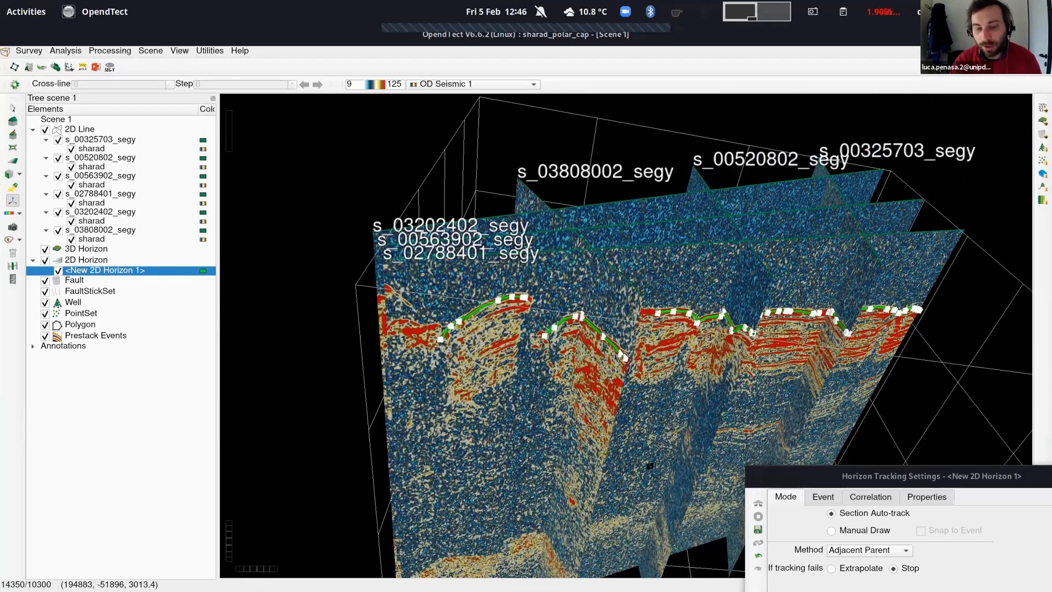
{"action": "middle_click_drag", "start_coordinate": [650, 466], "coordinate": [721, 446]}
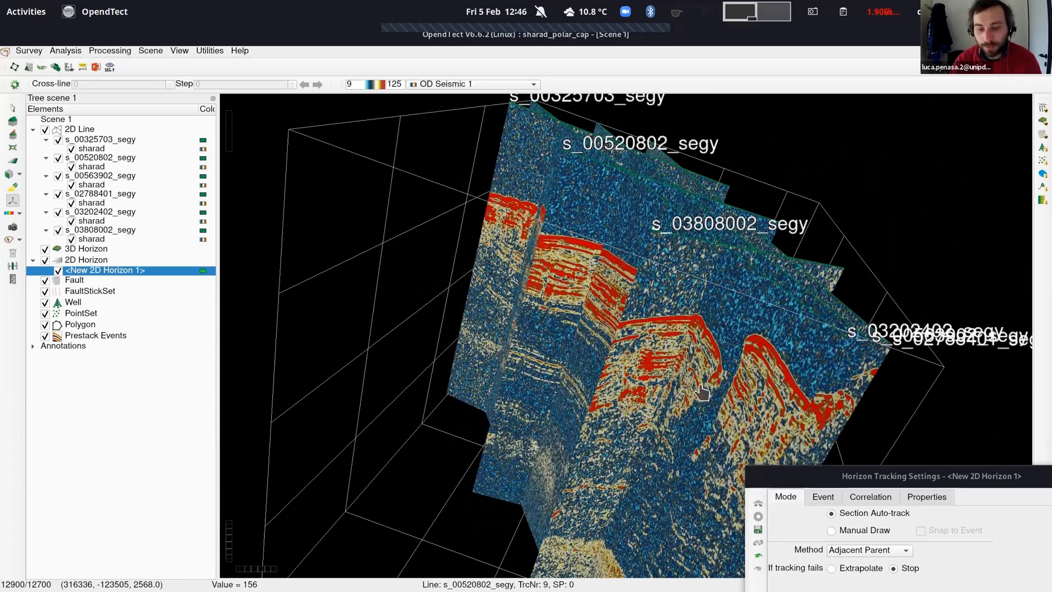
{"action": "middle_click_drag", "start_coordinate": [631, 386], "coordinate": [671, 313]}
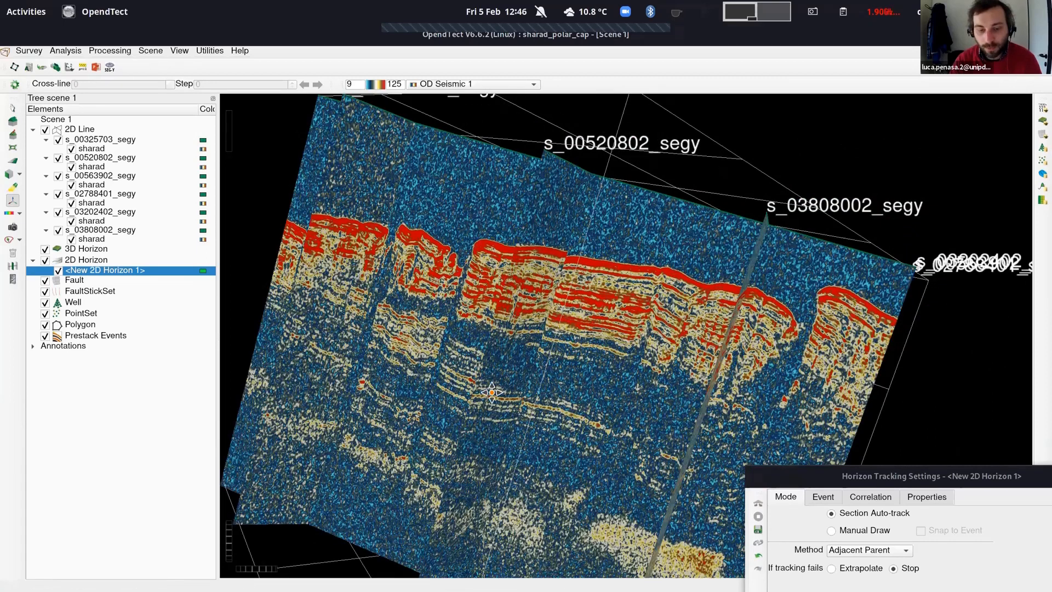
{"action": "middle_click_drag", "start_coordinate": [531, 358], "coordinate": [514, 336]}
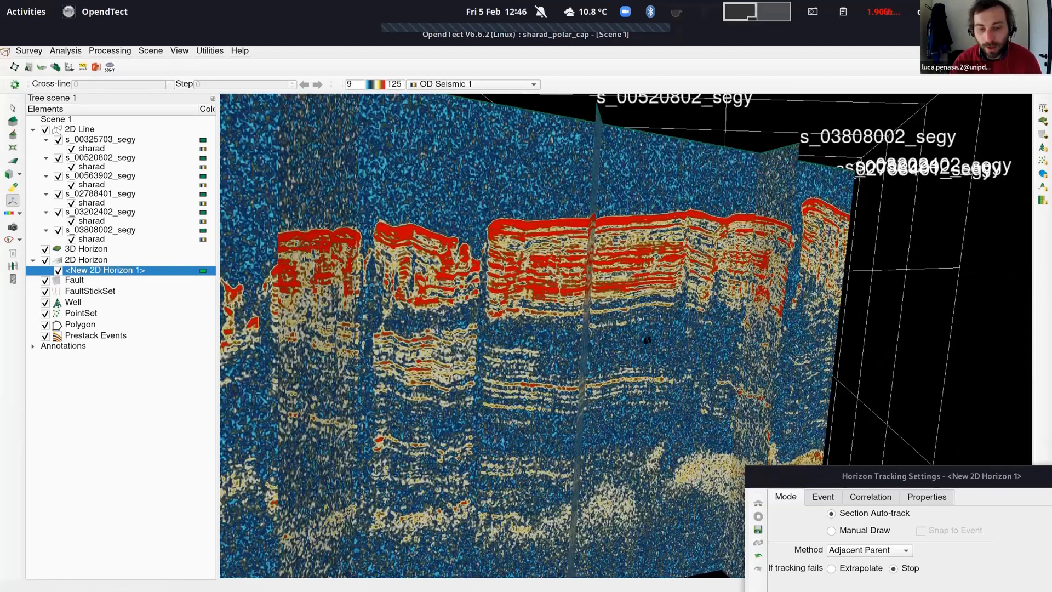
Trace the horizon in separate segments along the surface reflector of s_03202402_segy, skipping the gaps, up to crossing line s_03808002_segy
{"action": "middle_click_drag", "start_coordinate": [606, 300], "coordinate": [614, 246]}
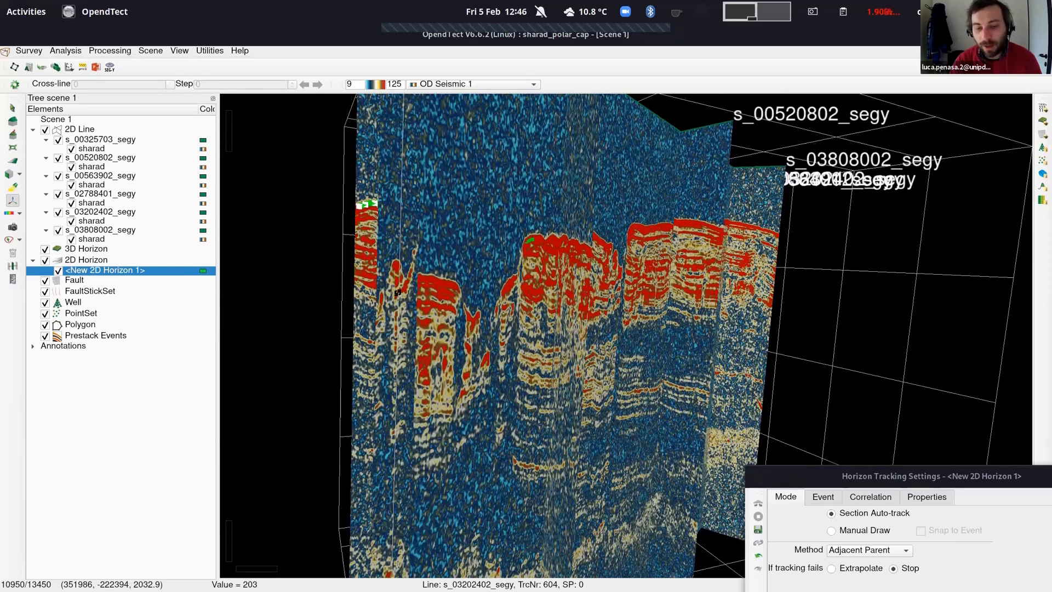
{"action": "middle_click_drag", "start_coordinate": [381, 247], "coordinate": [448, 234]}
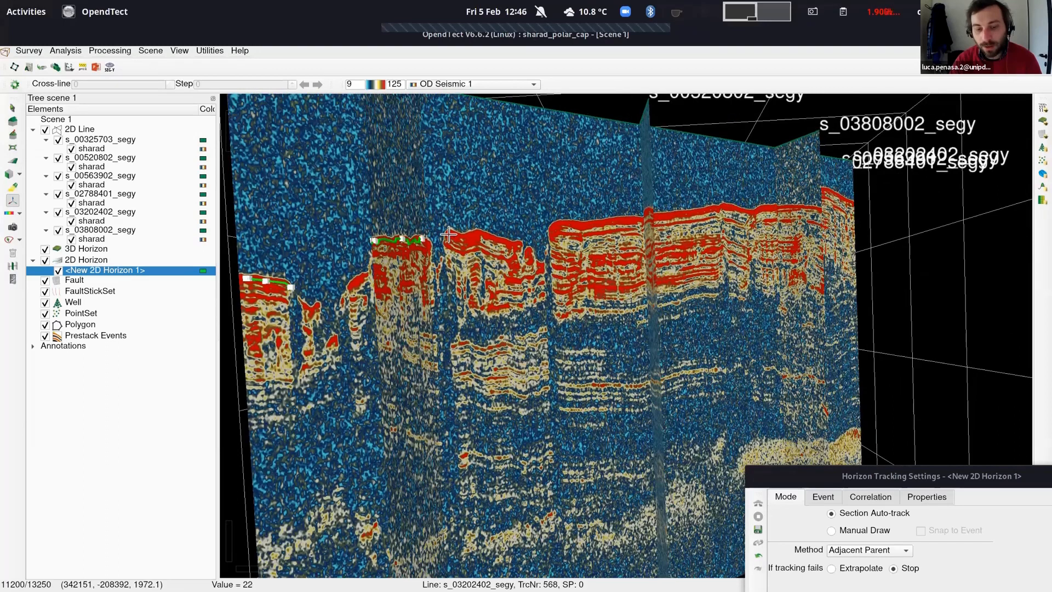
{"action": "left_click", "coordinate": [507, 239]}
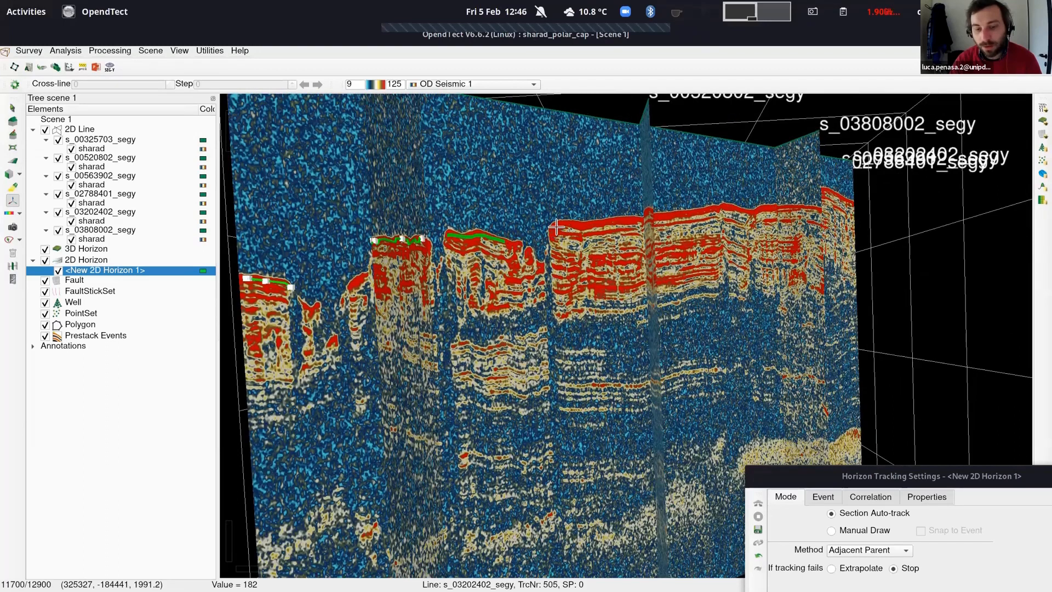
{"action": "left_click", "coordinate": [631, 218]}
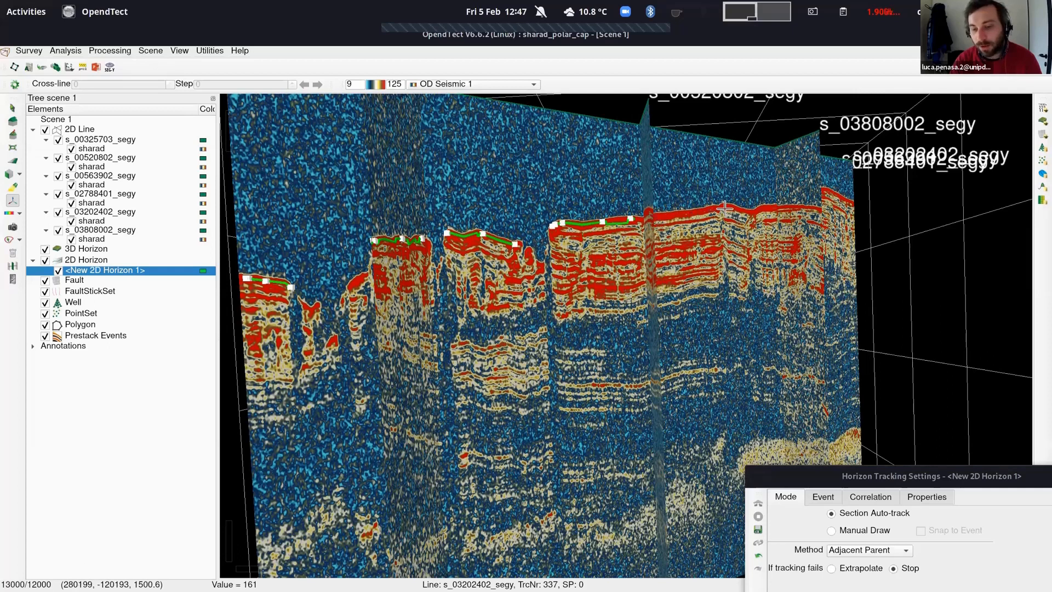
{"action": "left_click", "coordinate": [755, 211]}
{"action": "left_click", "coordinate": [775, 207]}
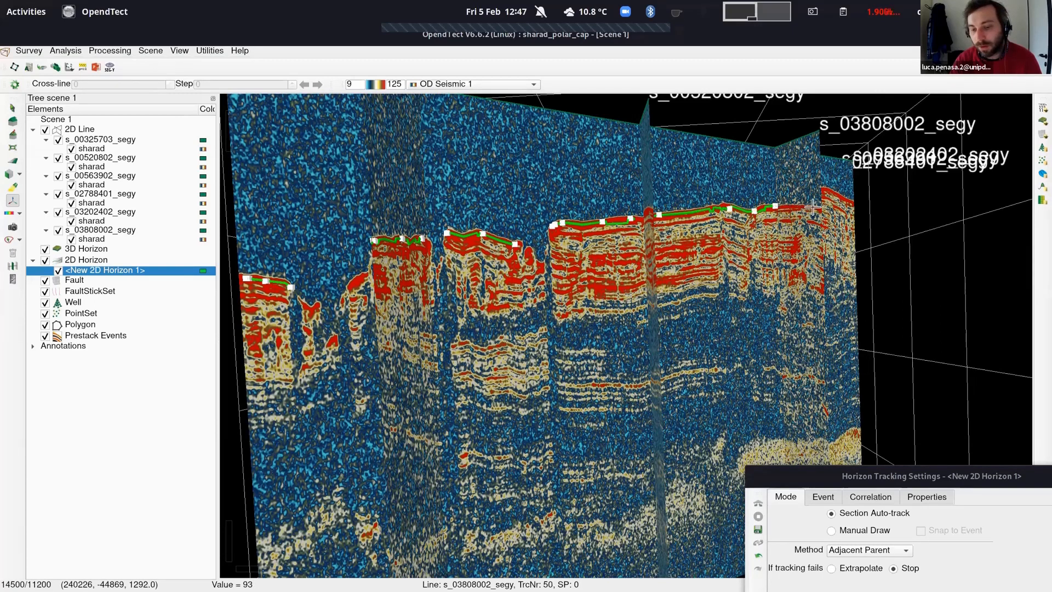
{"action": "left_click", "coordinate": [813, 208]}
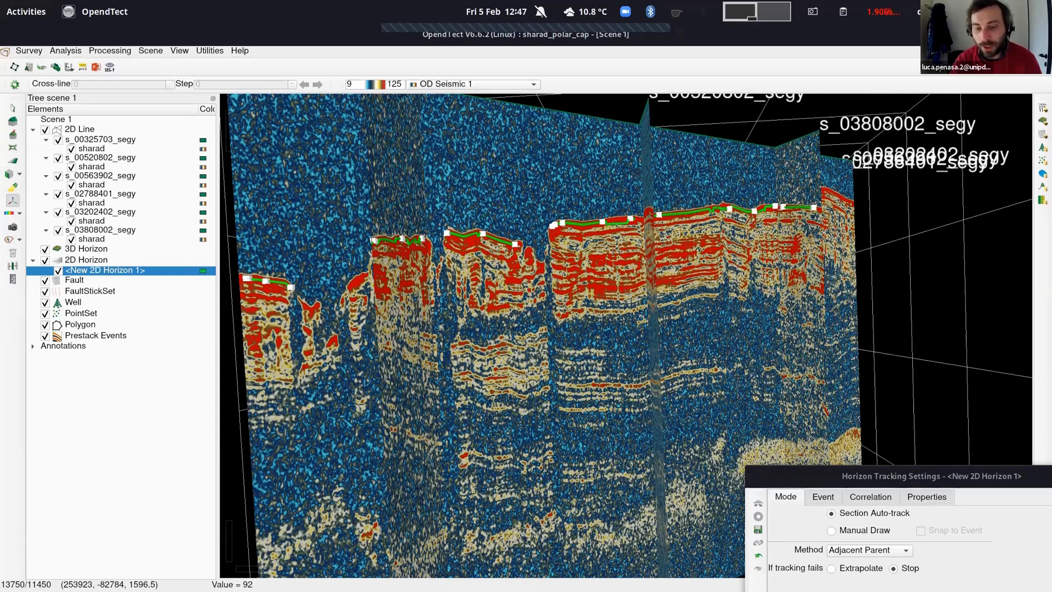
Pick the horizon on the crossing lines' near segments and extend it on s_03202402_segy past s_03808002_segy over the next crest
{"action": "left_click_drag", "start_coordinate": [453, 303], "coordinate": [687, 354]}
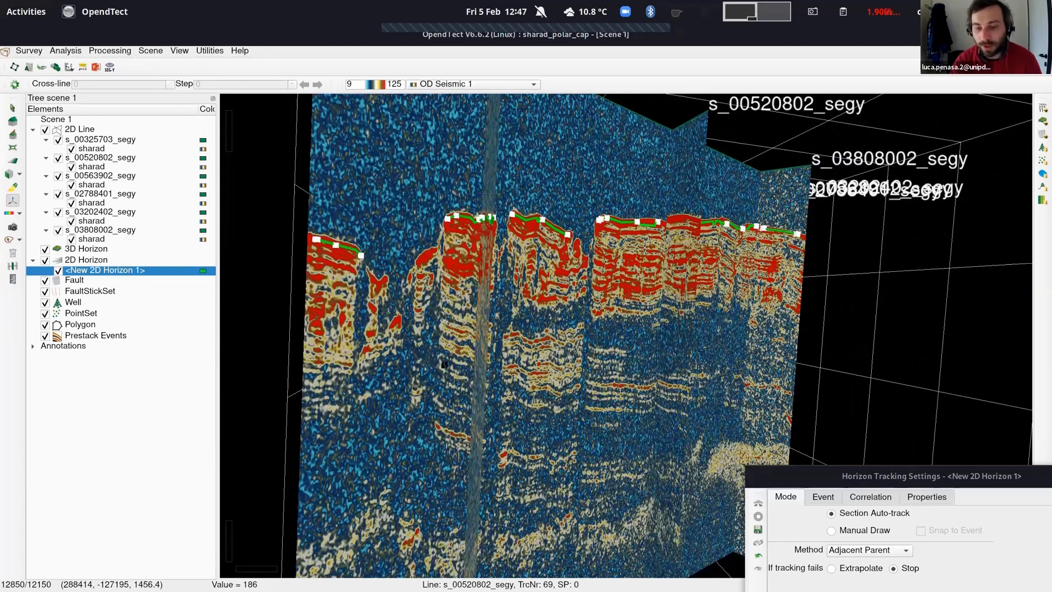
{"action": "left_click_drag", "start_coordinate": [461, 421], "coordinate": [751, 282]}
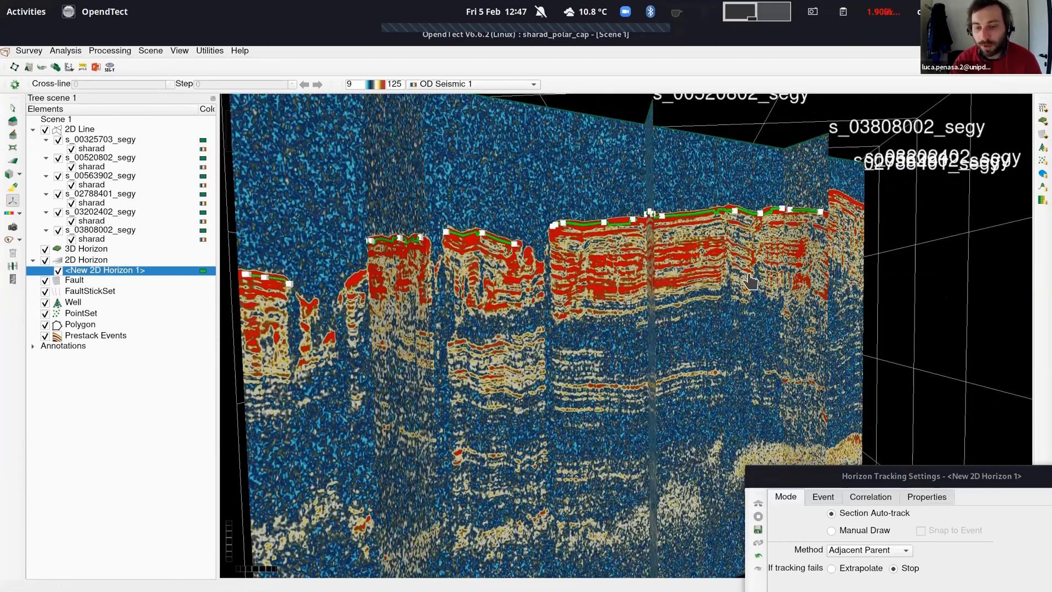
{"action": "middle_click_drag", "start_coordinate": [856, 219], "coordinate": [860, 226]}
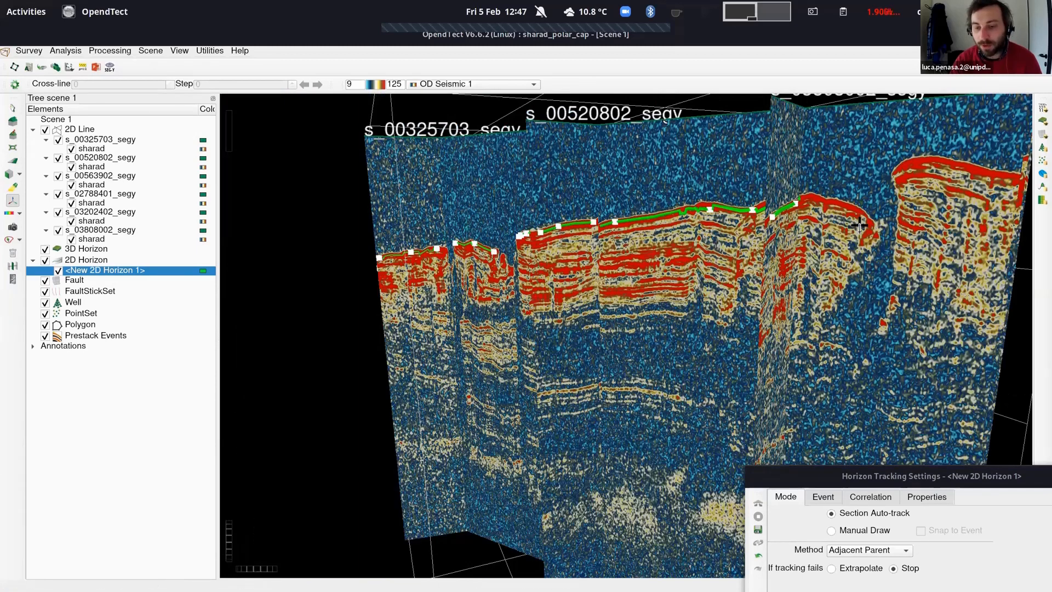
{"action": "middle_click_drag", "start_coordinate": [894, 175], "coordinate": [923, 168]}
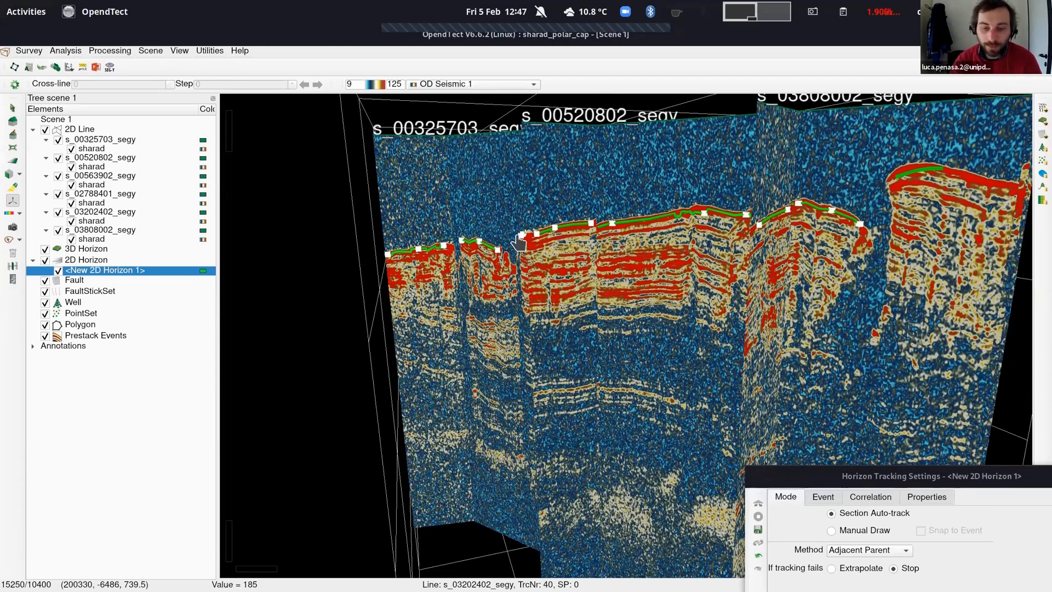
{"action": "scroll", "coordinate": [585, 377], "scroll_direction": "up", "scroll_amount": 3}
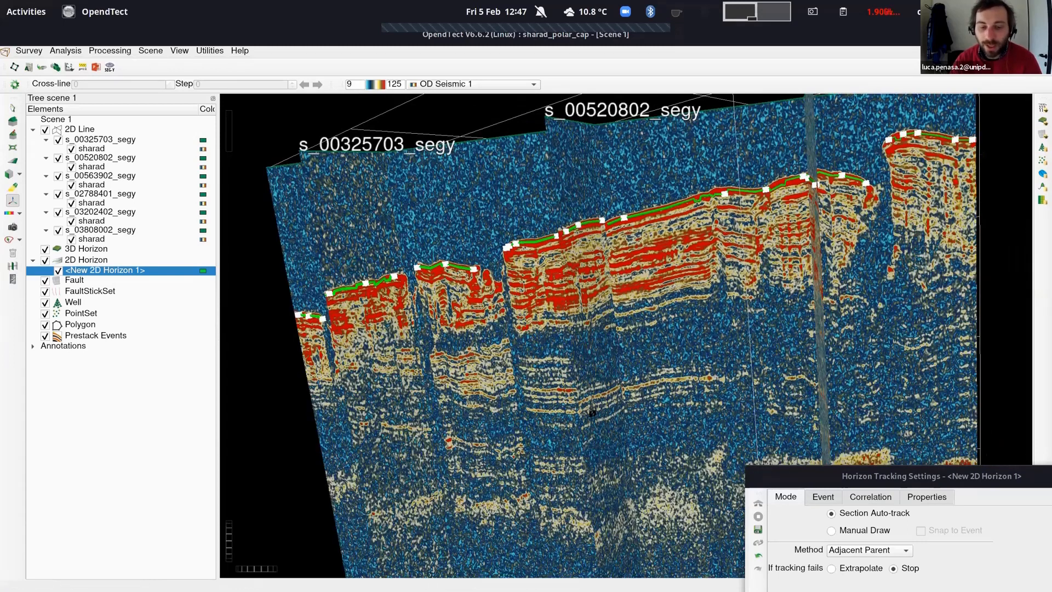
Hide the 2D lines s_03202402_segy and s_02788401_segy to expose line s_00563902_segy between them
{"action": "scroll", "coordinate": [579, 301], "scroll_direction": "down", "scroll_amount": 4}
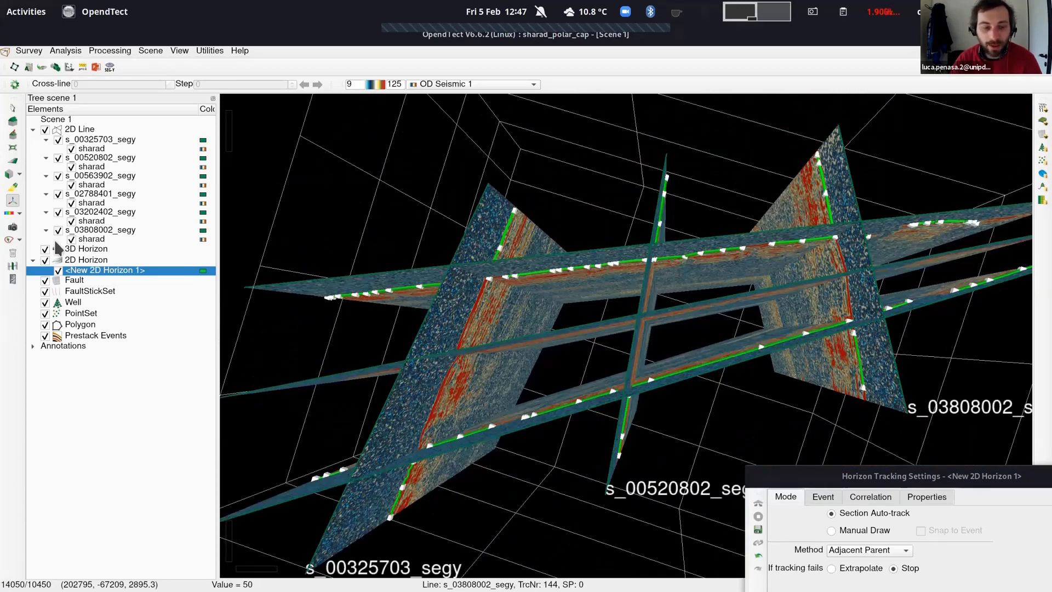
{"action": "left_click", "coordinate": [58, 213]}
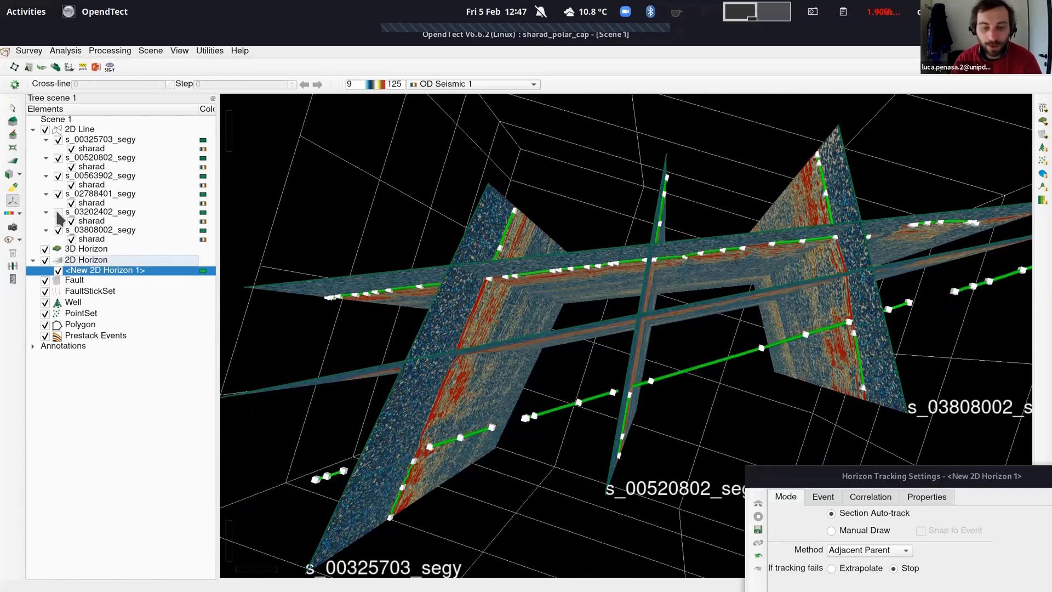
{"action": "left_click", "coordinate": [58, 159]}
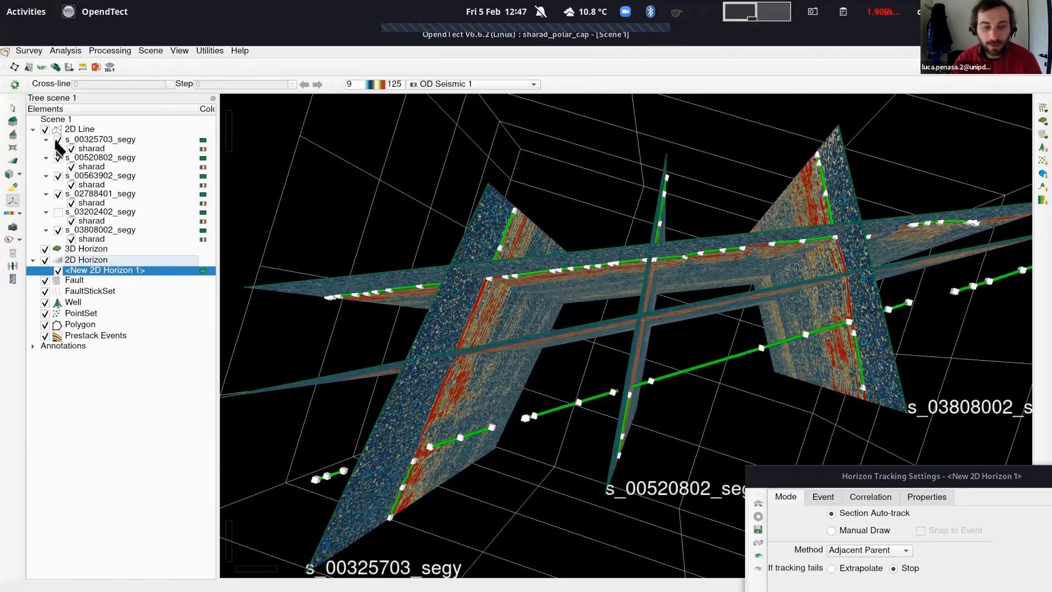
{"action": "left_click", "coordinate": [57, 140]}
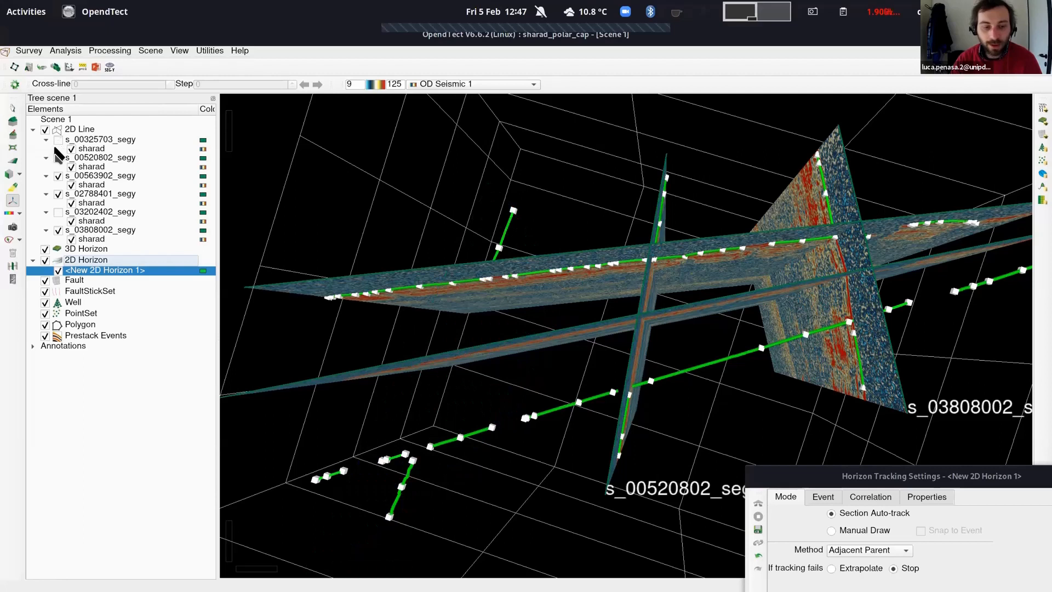
{"action": "left_click", "coordinate": [58, 211]}
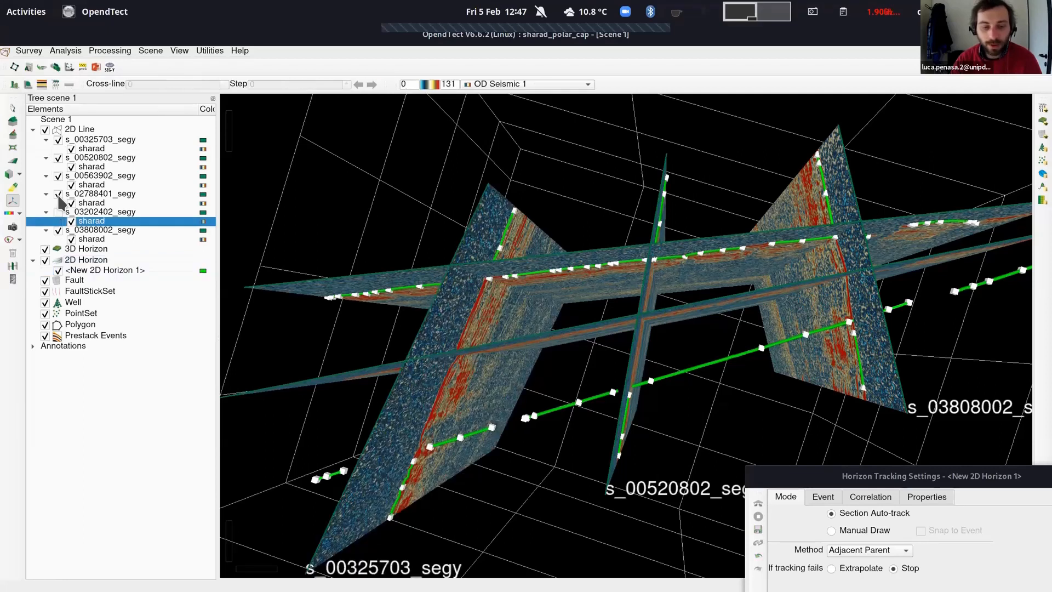
{"action": "left_click", "coordinate": [58, 194]}
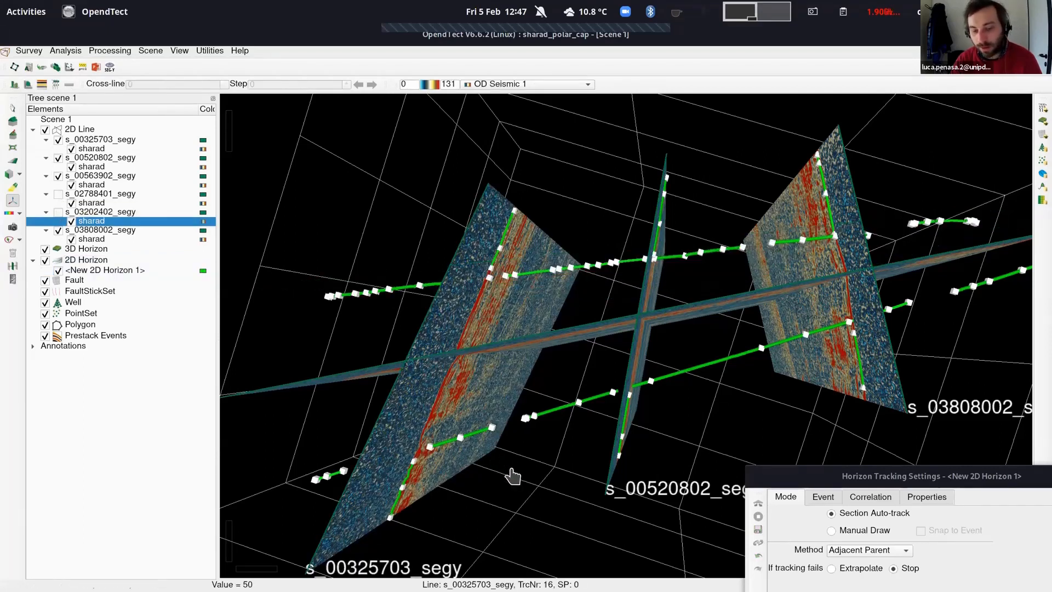
Trace <New 2D Horizon 1> along the surface reflector on s_00325703_segy up to s_00563902_segy, and along that line past s_00520802_segy
{"action": "left_click_drag", "start_coordinate": [537, 303], "coordinate": [540, 283]}
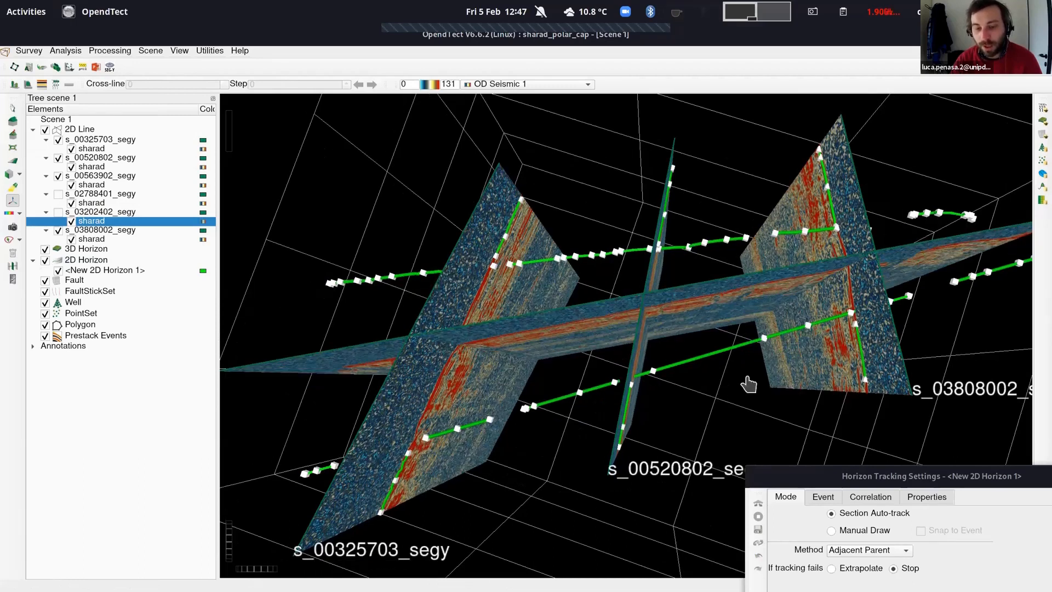
{"action": "left_click_drag", "start_coordinate": [749, 385], "coordinate": [744, 351]}
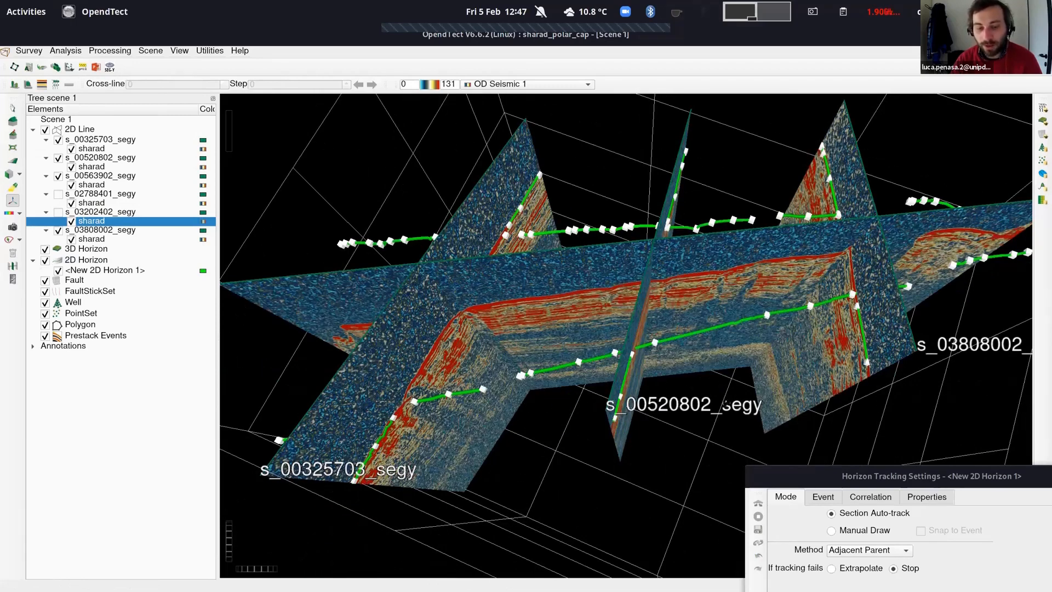
{"action": "left_click_drag", "start_coordinate": [779, 408], "coordinate": [625, 407]}
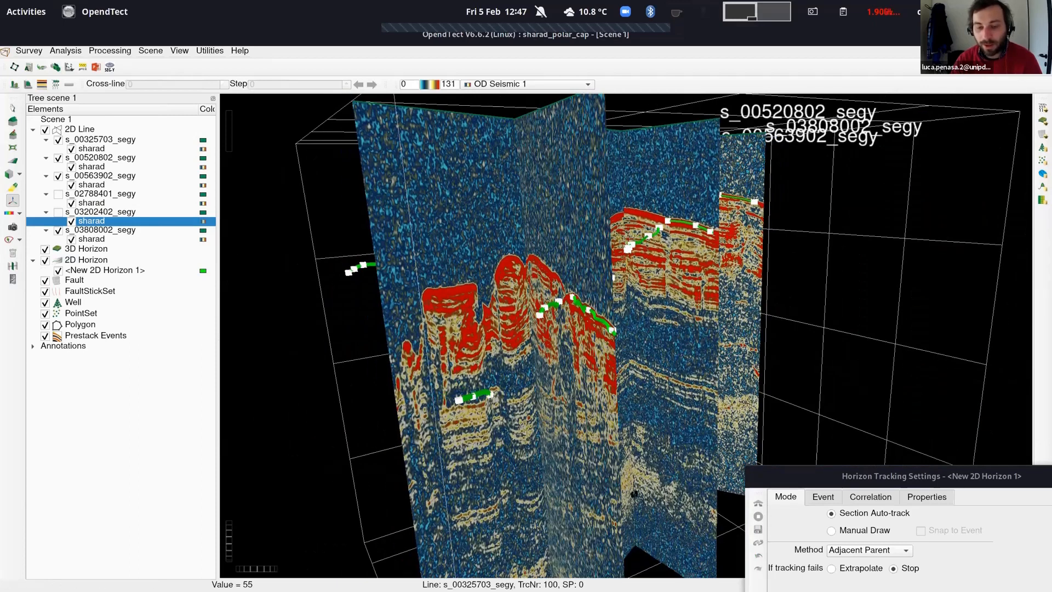
{"action": "left_click_drag", "start_coordinate": [634, 493], "coordinate": [522, 364]}
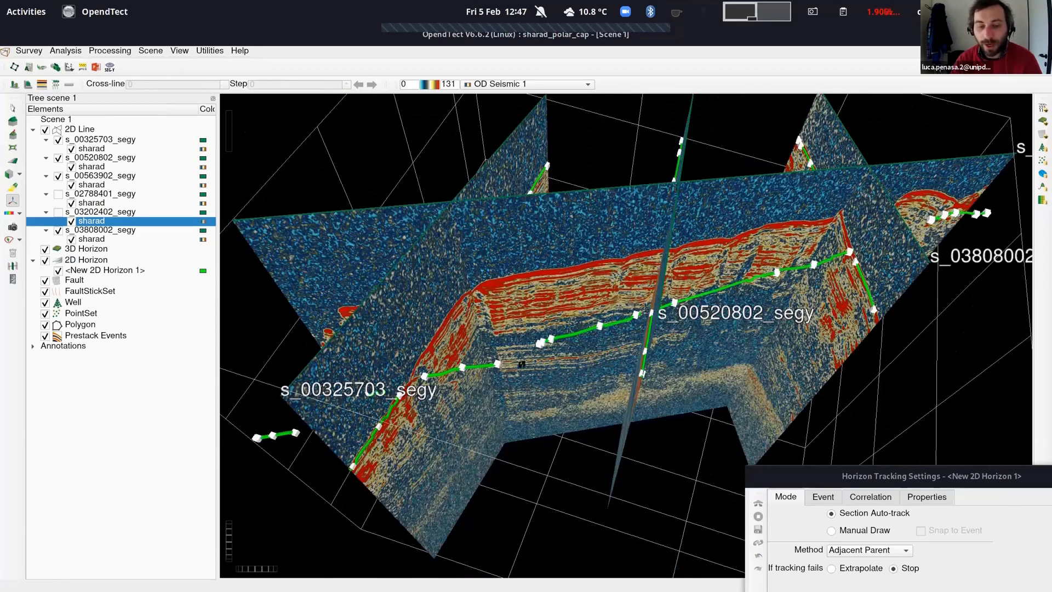
{"action": "scroll", "coordinate": [531, 409], "scroll_direction": "up", "scroll_amount": 3}
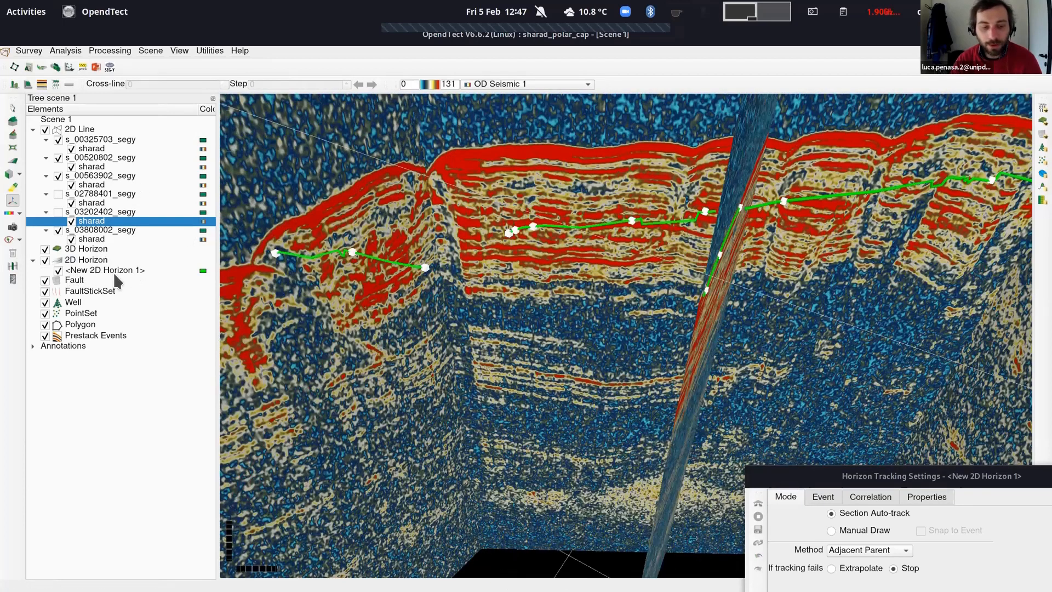
{"action": "left_click", "coordinate": [137, 271]}
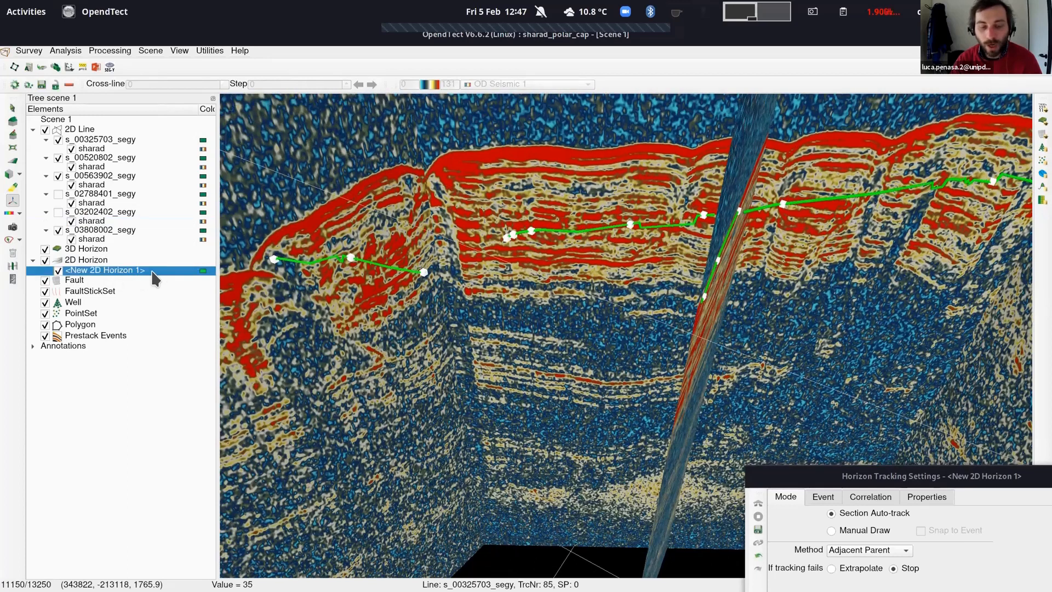
{"action": "left_click", "coordinate": [305, 223]}
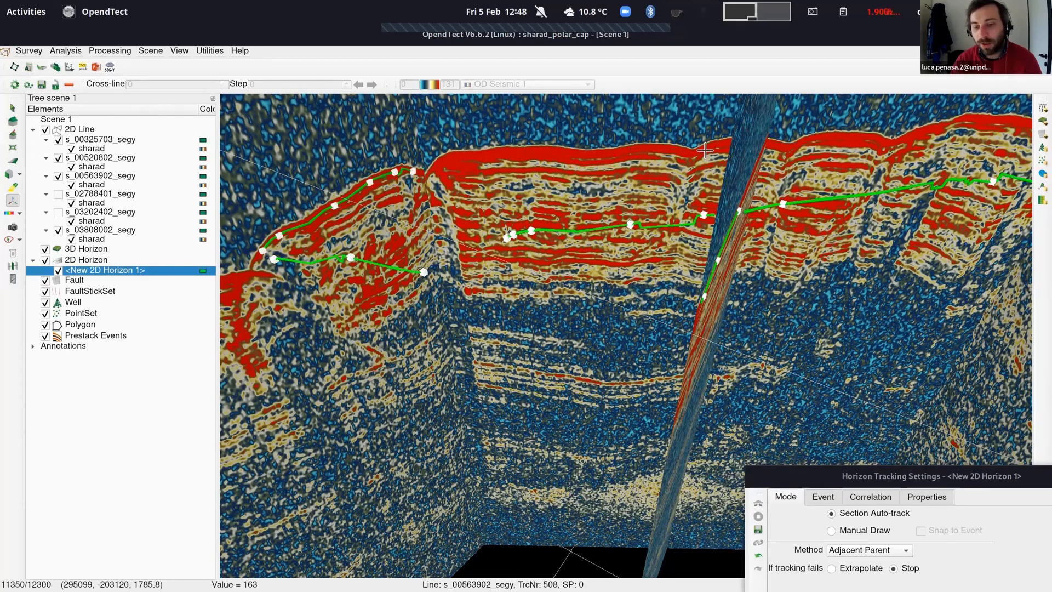
{"action": "left_click", "coordinate": [723, 145]}
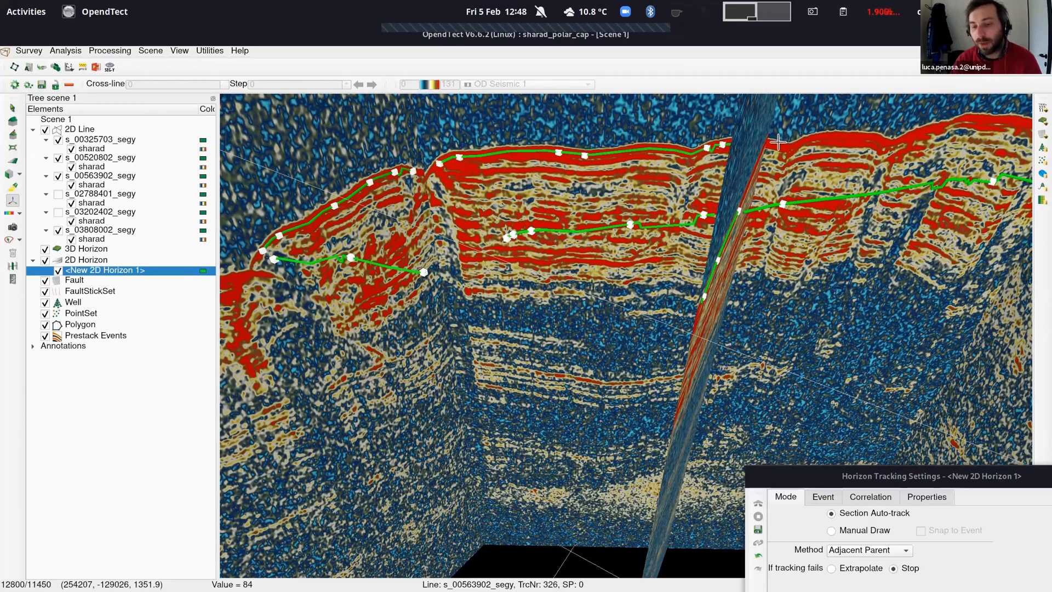
{"action": "left_click", "coordinate": [864, 135]}
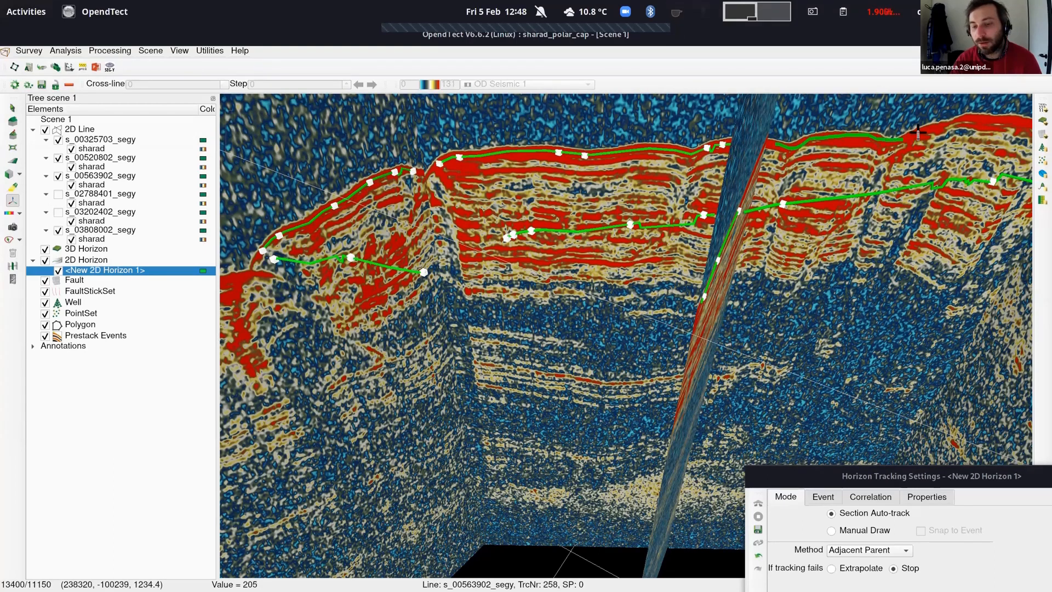
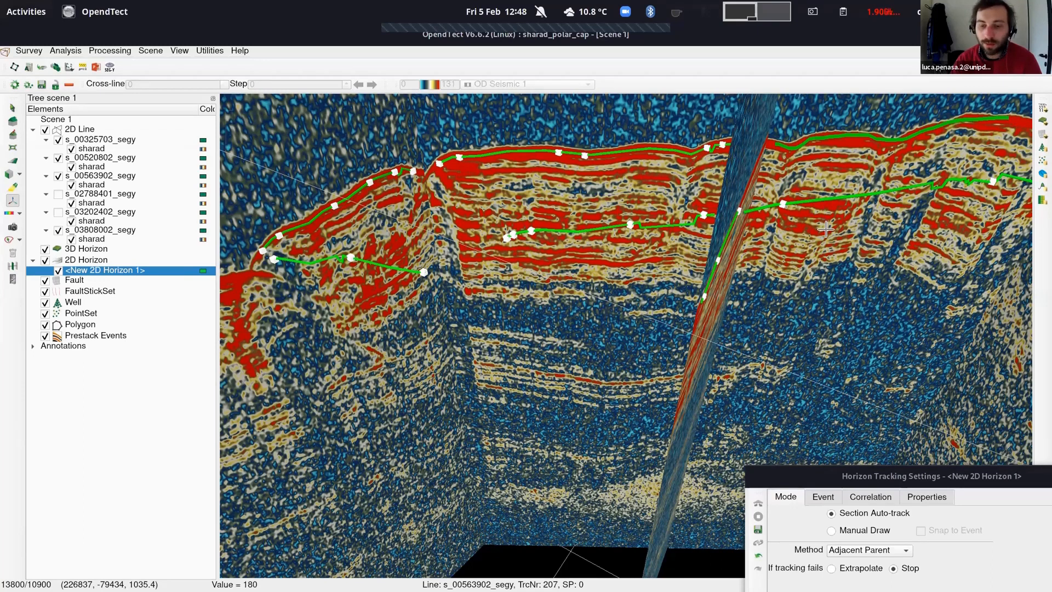
Examine the tracked horizon around the crossing of s_00563902_segy and s_00520802_segy from several angles
{"action": "key", "text": "Escape"}
{"action": "left_click_drag", "start_coordinate": [863, 304], "coordinate": [821, 295]}
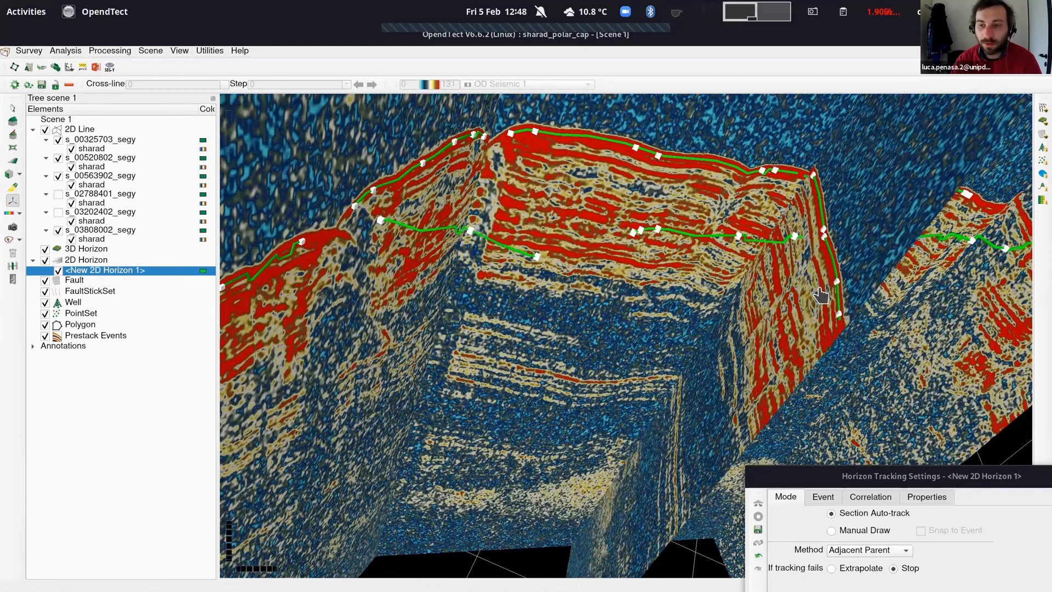
{"action": "key", "text": "Escape"}
{"action": "key", "text": "Escape"}
{"action": "left_click_drag", "start_coordinate": [839, 246], "coordinate": [848, 240]}
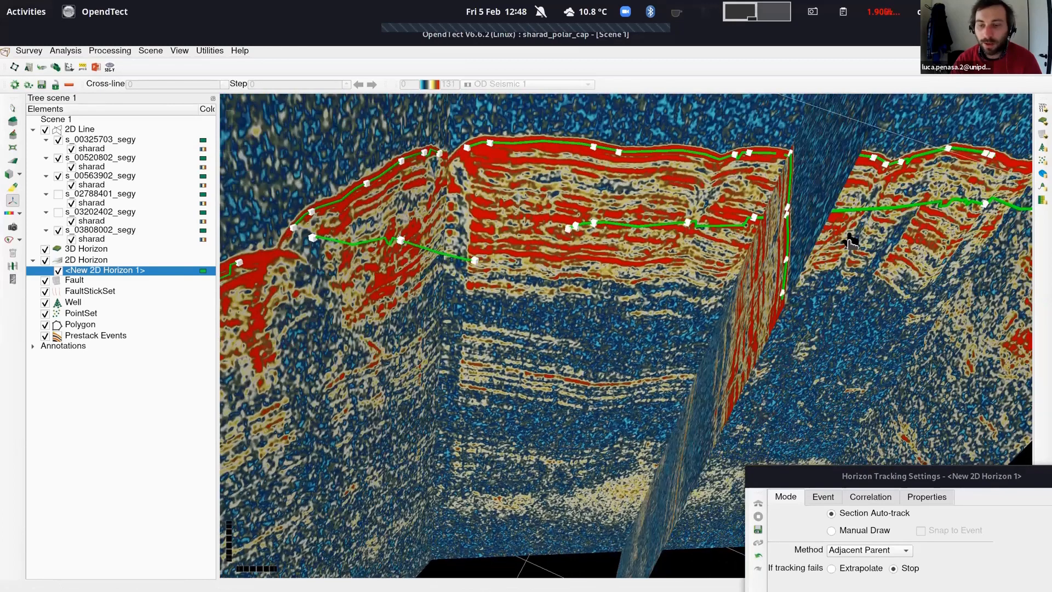
{"action": "key", "text": "Escape"}
{"action": "key", "text": "Escape"}
{"action": "left_click_drag", "start_coordinate": [490, 281], "coordinate": [740, 243]}
{"action": "key", "text": "Escape"}
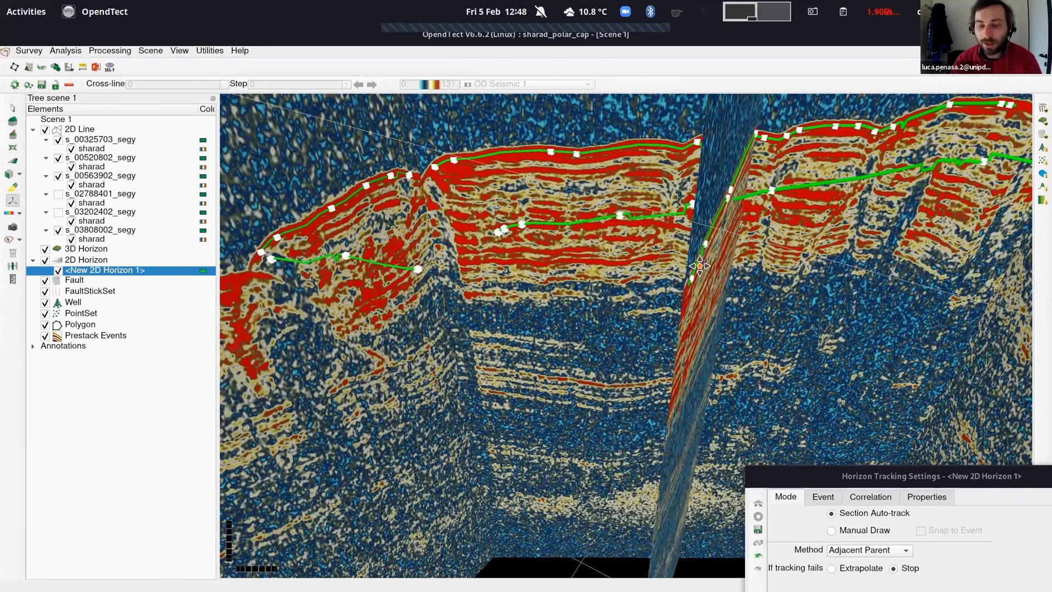
Extend the horizon along the surface reflector of s_00563902_segy up to just before crossing line s_03808002_segy
{"action": "middle_click_drag", "start_coordinate": [700, 266], "coordinate": [693, 190]}
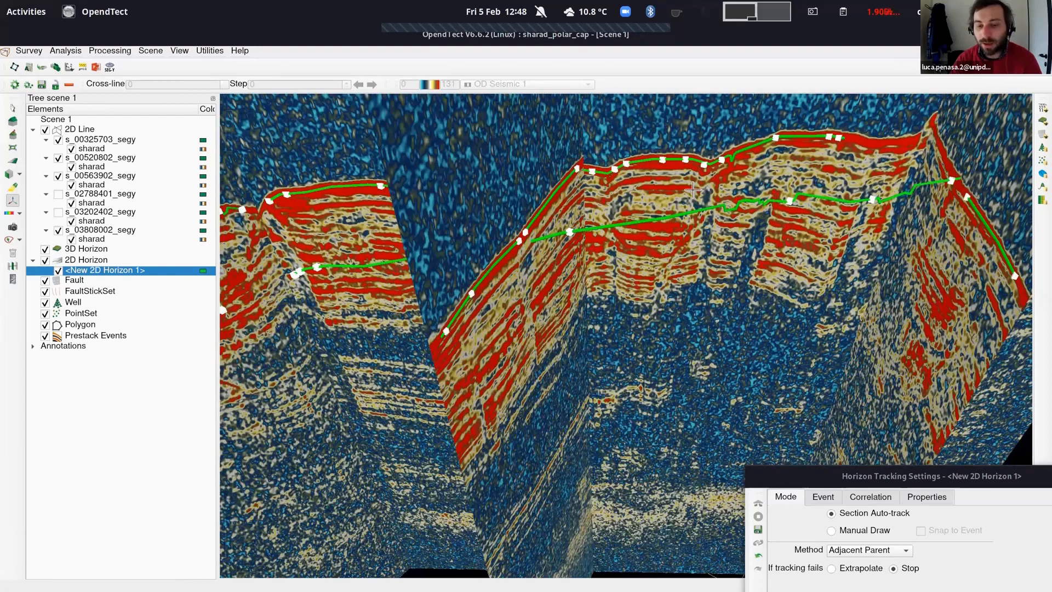
{"action": "middle_click_drag", "start_coordinate": [721, 264], "coordinate": [693, 315]}
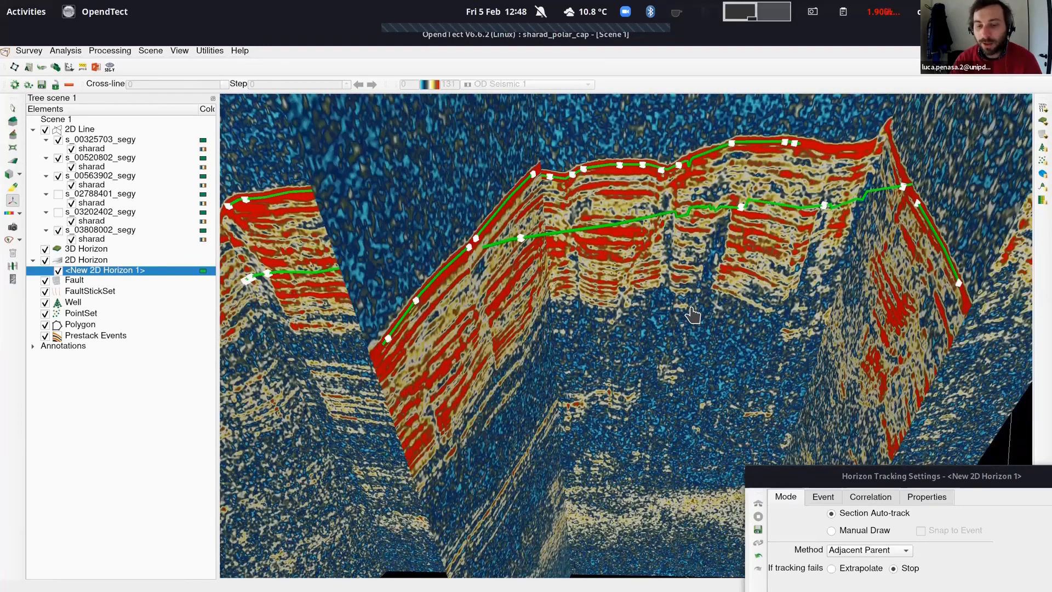
{"action": "key", "text": "Escape"}
{"action": "middle_click_drag", "start_coordinate": [786, 318], "coordinate": [689, 362]}
{"action": "key", "text": "Escape"}
{"action": "key", "text": "Escape"}
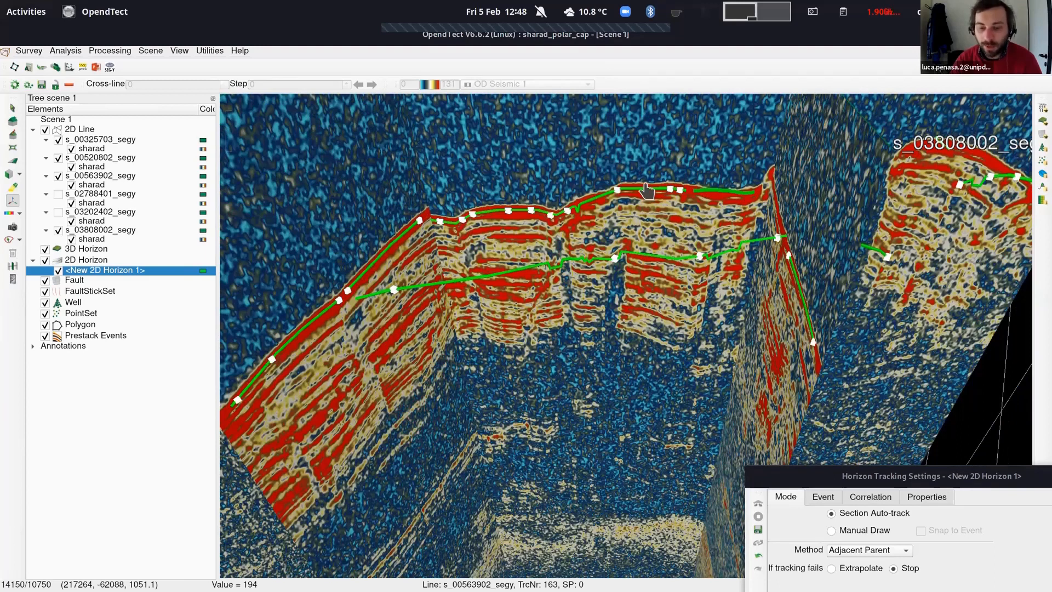
{"action": "middle_click_drag", "start_coordinate": [534, 368], "coordinate": [561, 313]}
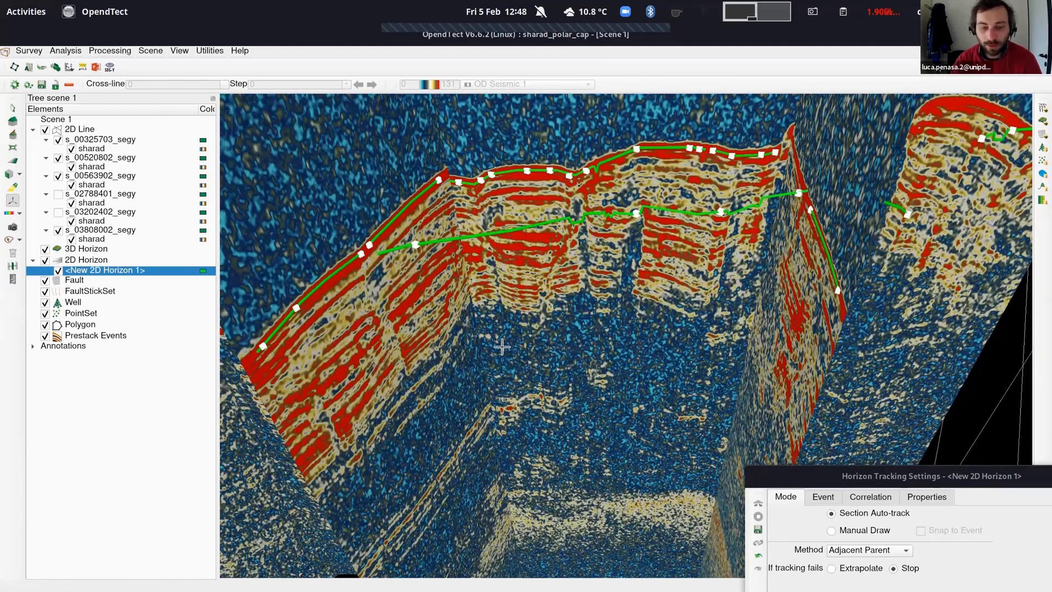
{"action": "middle_click_drag", "start_coordinate": [502, 342], "coordinate": [528, 347]}
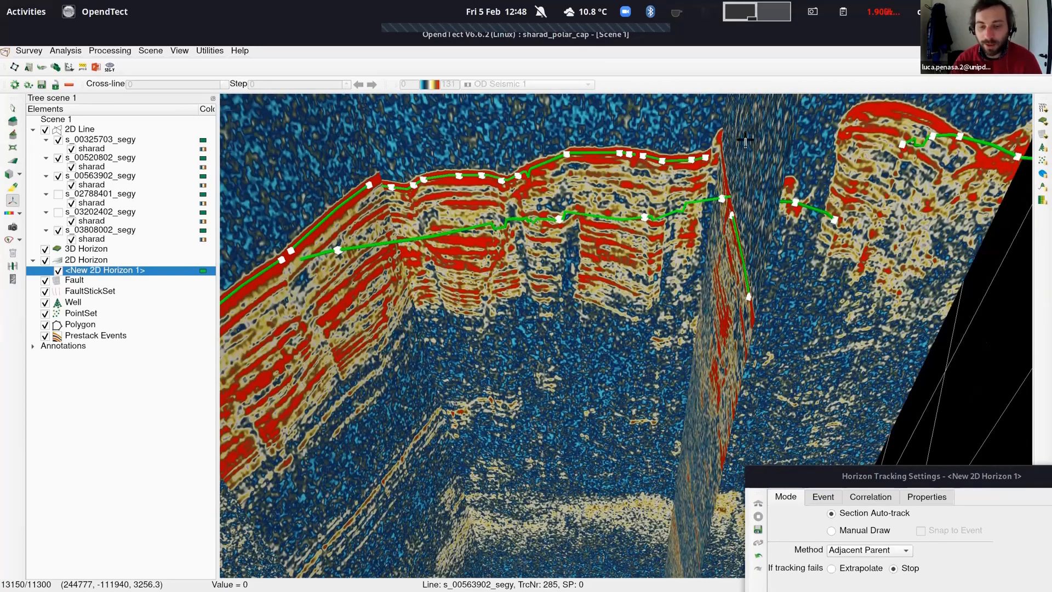
Trace the horizon on s_00563902_segy past s_03808002_segy over the next two crests, and close the gap on s_03808002_segy near the crossing
{"action": "middle_click_drag", "start_coordinate": [746, 140], "coordinate": [784, 134]}
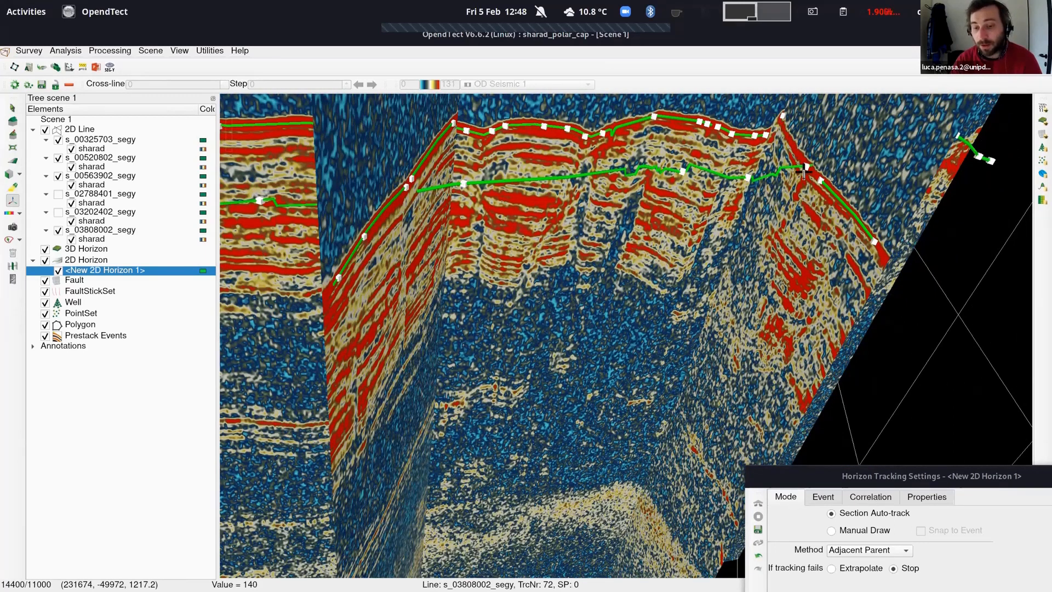
{"action": "middle_click_drag", "start_coordinate": [614, 268], "coordinate": [615, 268]}
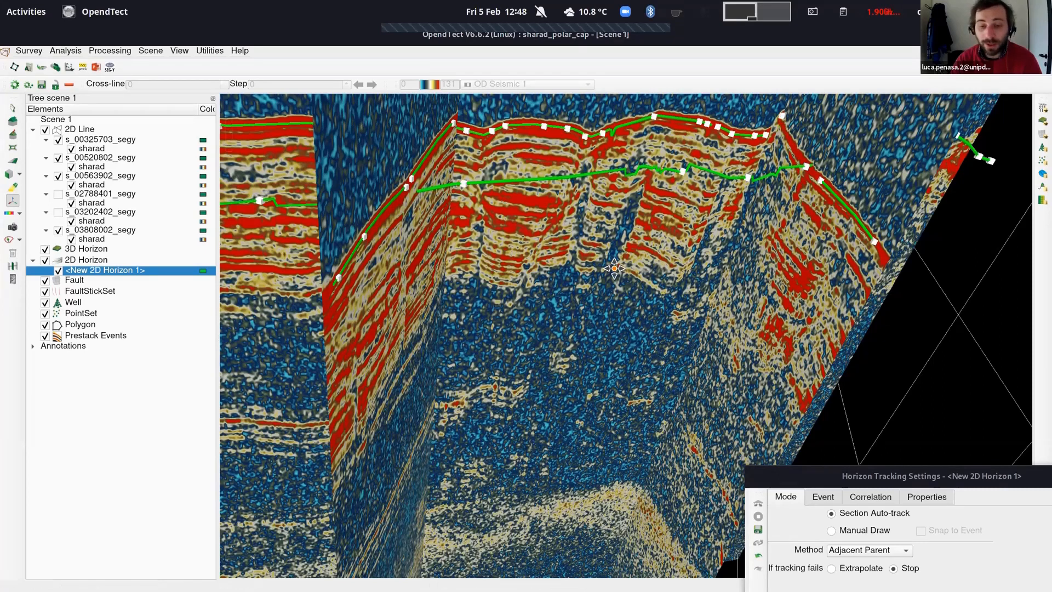
{"action": "middle_click_drag", "start_coordinate": [759, 314], "coordinate": [710, 326]}
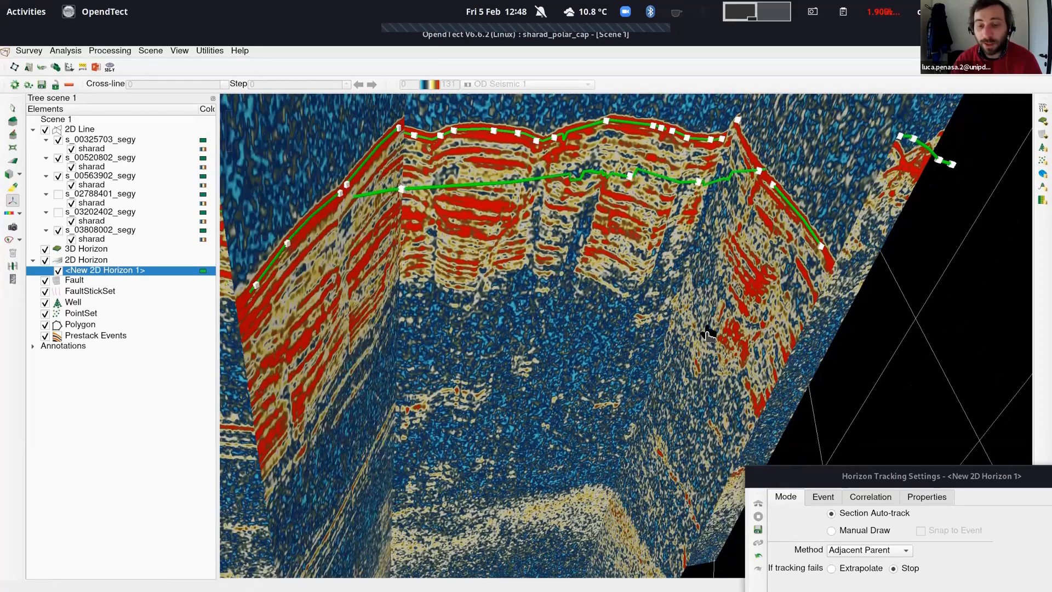
{"action": "middle_click_drag", "start_coordinate": [683, 186], "coordinate": [643, 128]}
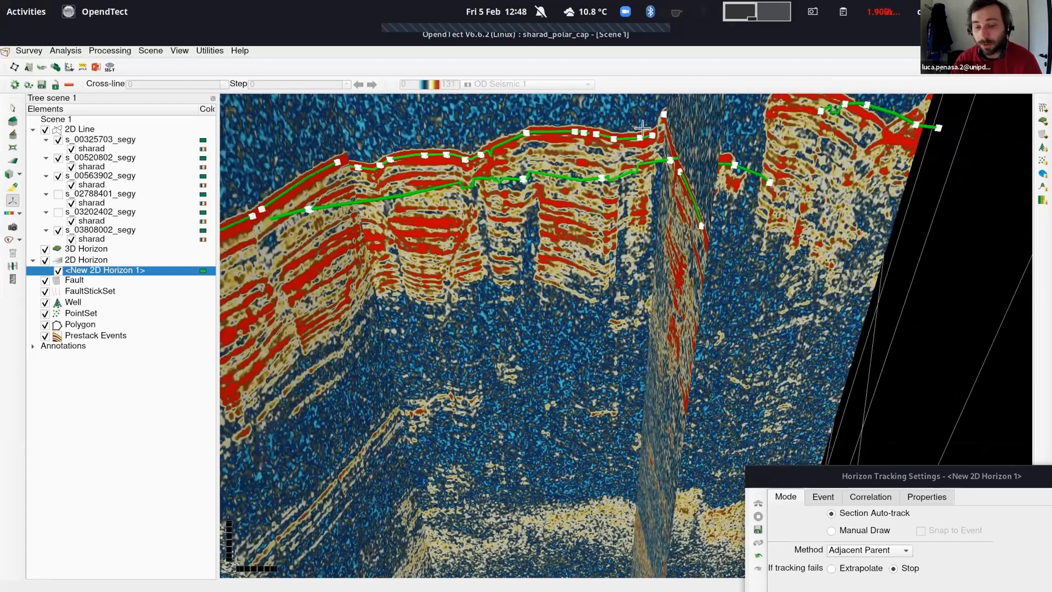
{"action": "middle_click_drag", "start_coordinate": [695, 149], "coordinate": [740, 218]}
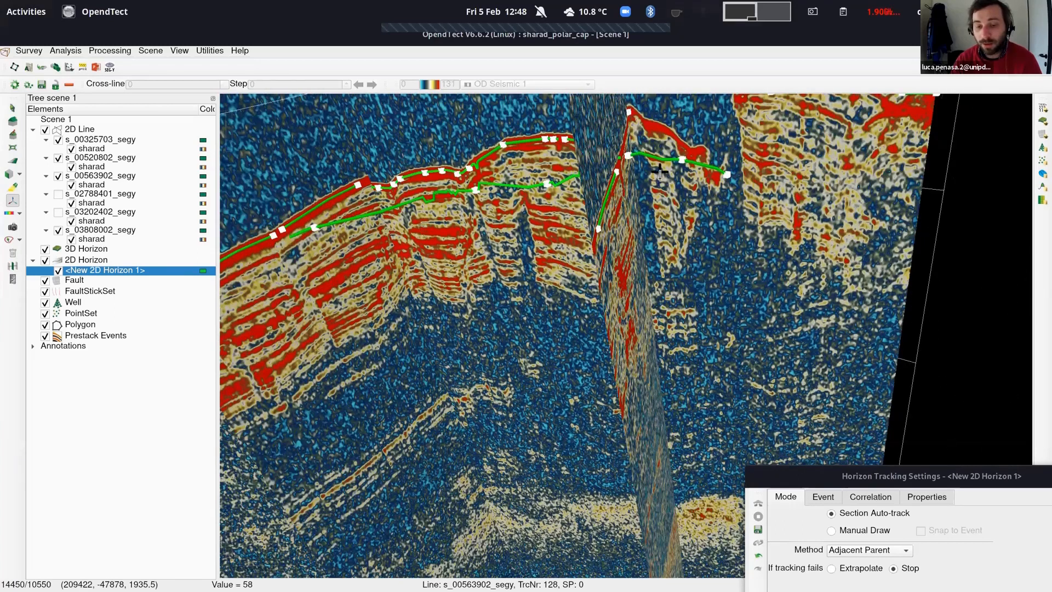
{"action": "middle_click_drag", "start_coordinate": [738, 172], "coordinate": [650, 272]}
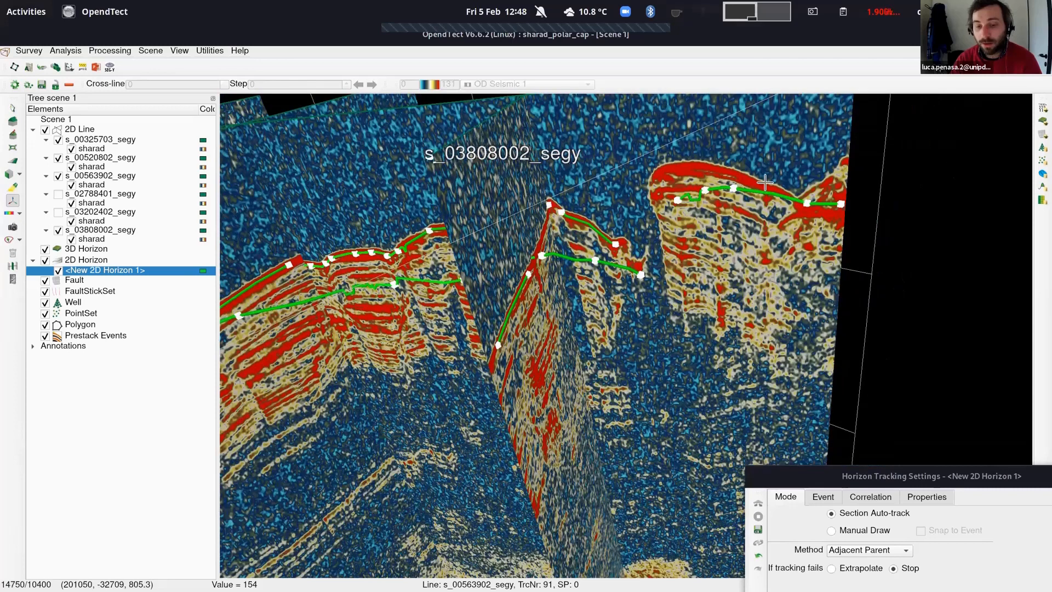
{"action": "key", "text": "Escape"}
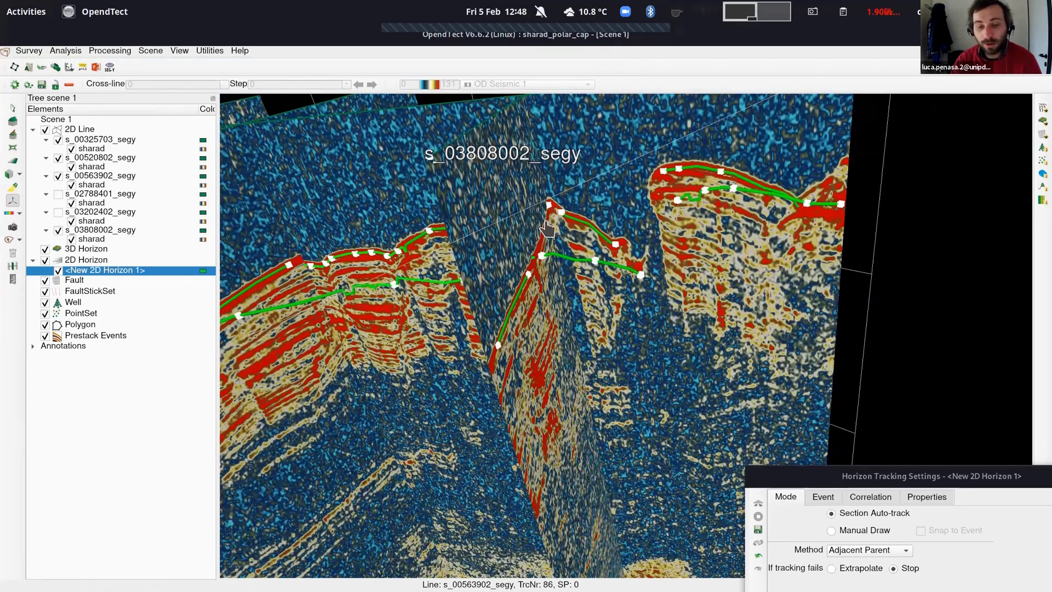
{"action": "left_click", "coordinate": [530, 273]}
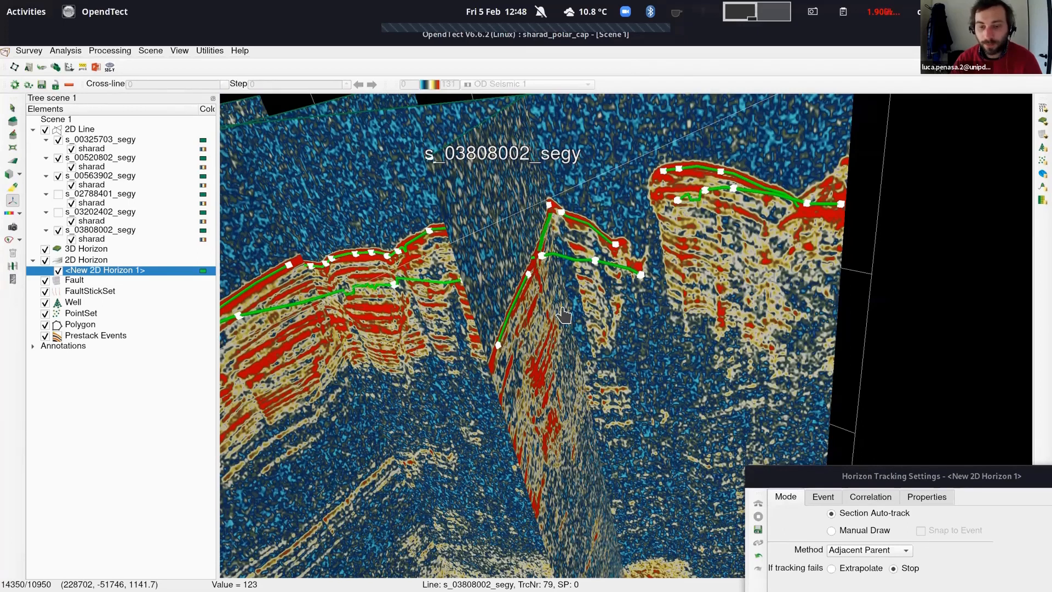
Examine the picks of <New 2D Horizon 1> where s_00563902_segy crosses s_03808002_segy, s_00520802_segy and s_00325703_segy
{"action": "middle_click_drag", "start_coordinate": [600, 412], "coordinate": [666, 373]}
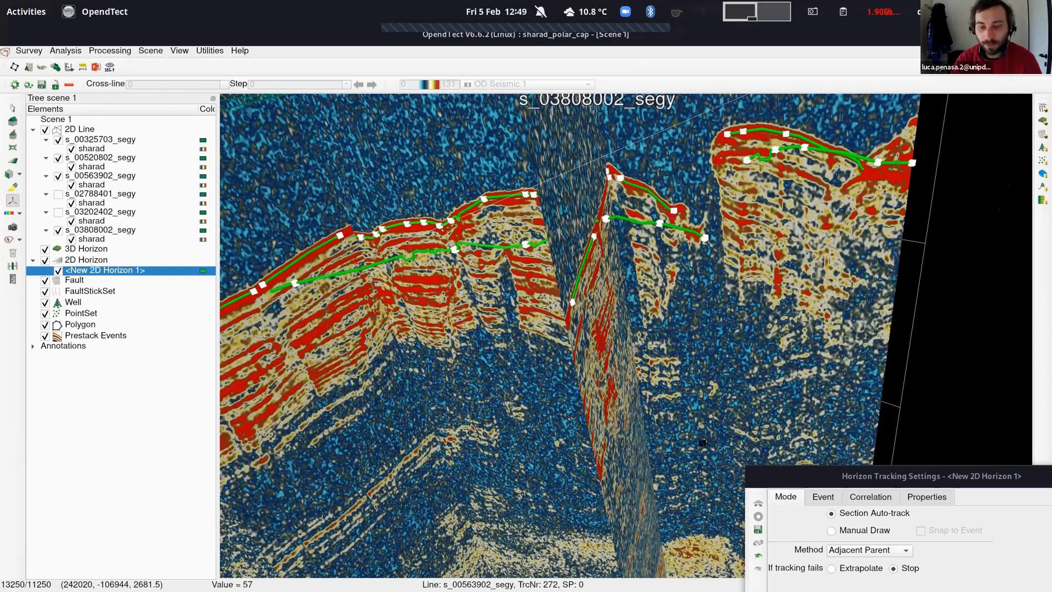
{"action": "left_click_drag", "start_coordinate": [704, 443], "coordinate": [682, 364]}
{"action": "left_click_drag", "start_coordinate": [776, 356], "coordinate": [661, 369]}
{"action": "left_click_drag", "start_coordinate": [614, 410], "coordinate": [543, 234]}
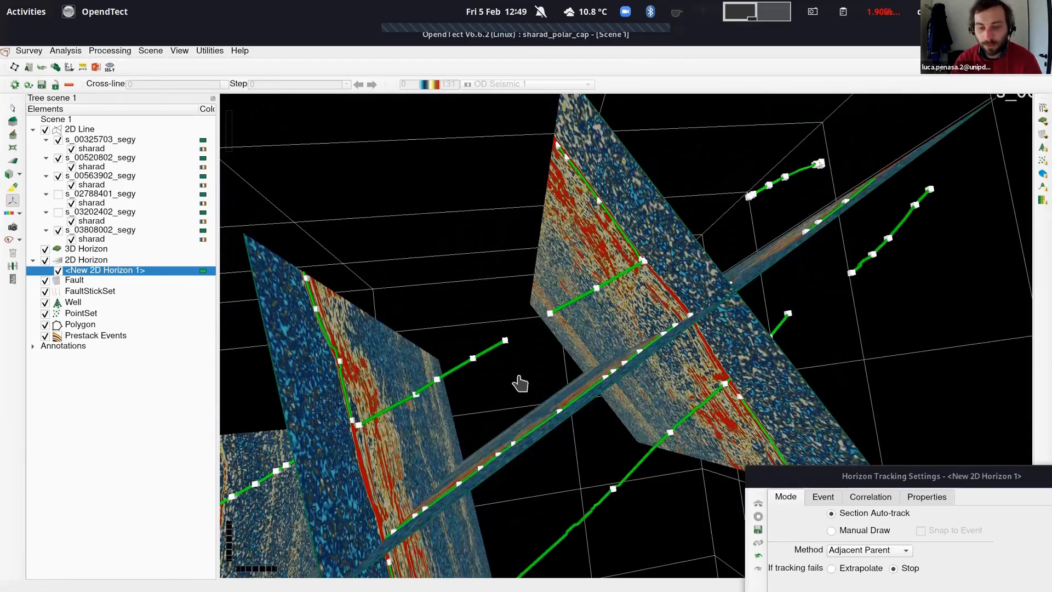
{"action": "left_click_drag", "start_coordinate": [504, 401], "coordinate": [669, 324]}
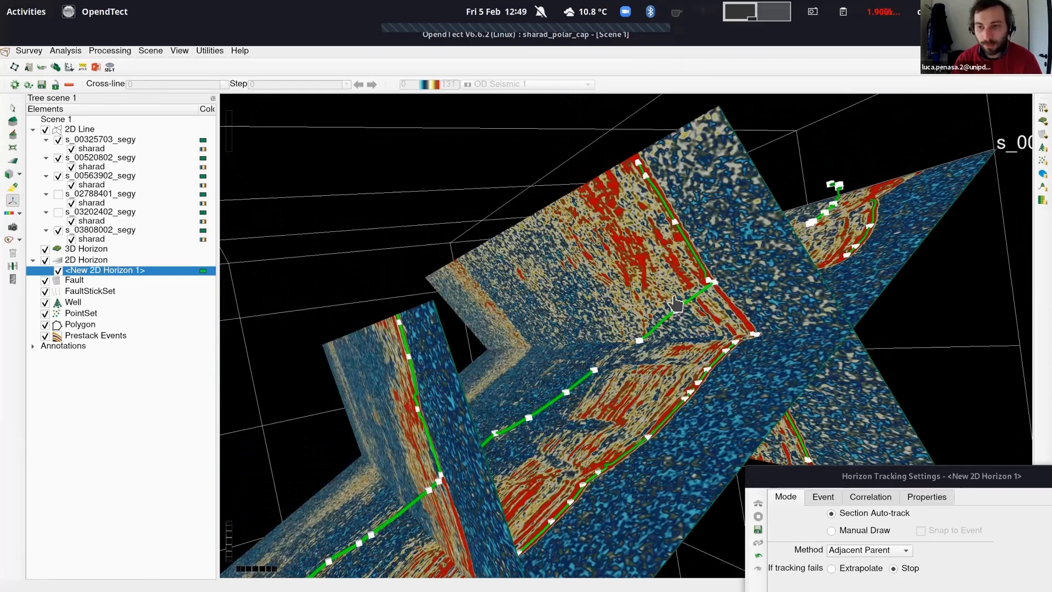
{"action": "scroll", "coordinate": [675, 304], "scroll_direction": "up", "scroll_amount": 10}
{"action": "scroll", "coordinate": [652, 312], "scroll_direction": "down", "scroll_amount": 6}
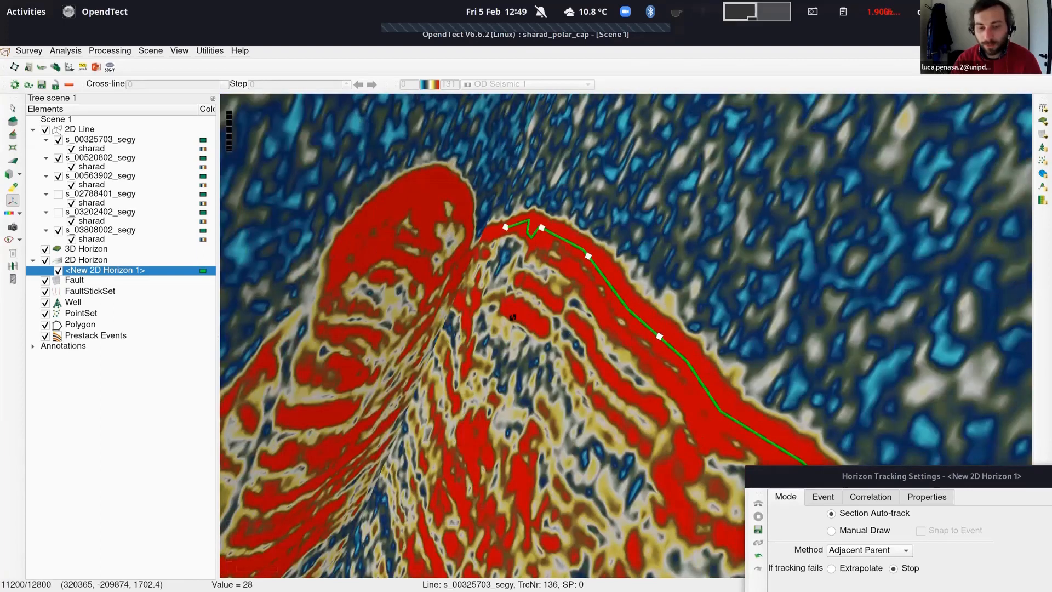
{"action": "scroll", "coordinate": [463, 318], "scroll_direction": "down", "scroll_amount": 3}
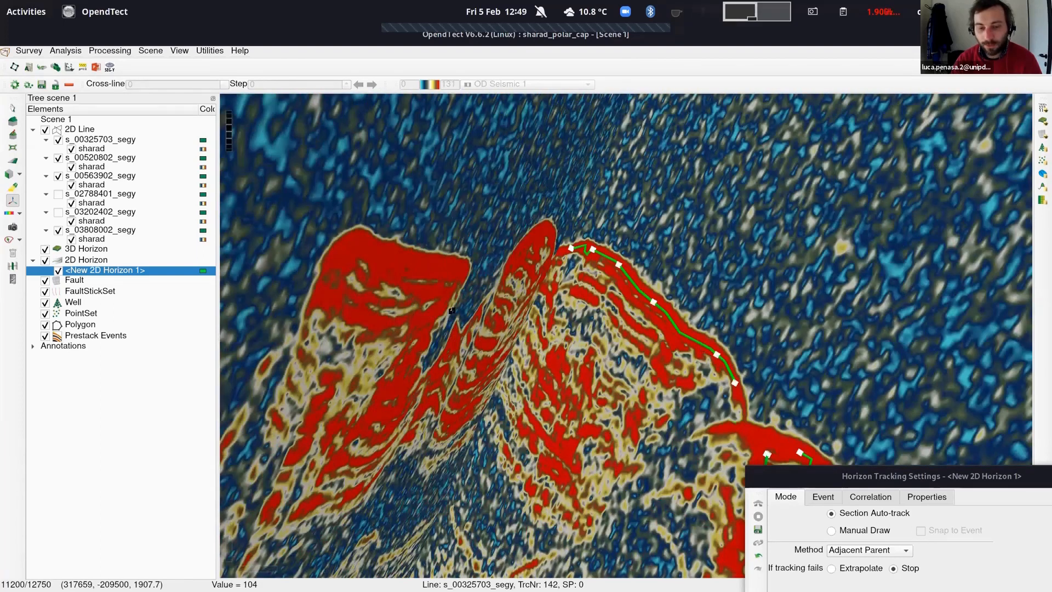
{"action": "scroll", "coordinate": [681, 325], "scroll_direction": "down", "scroll_amount": 3}
{"action": "scroll", "coordinate": [714, 314], "scroll_direction": "down", "scroll_amount": 3}
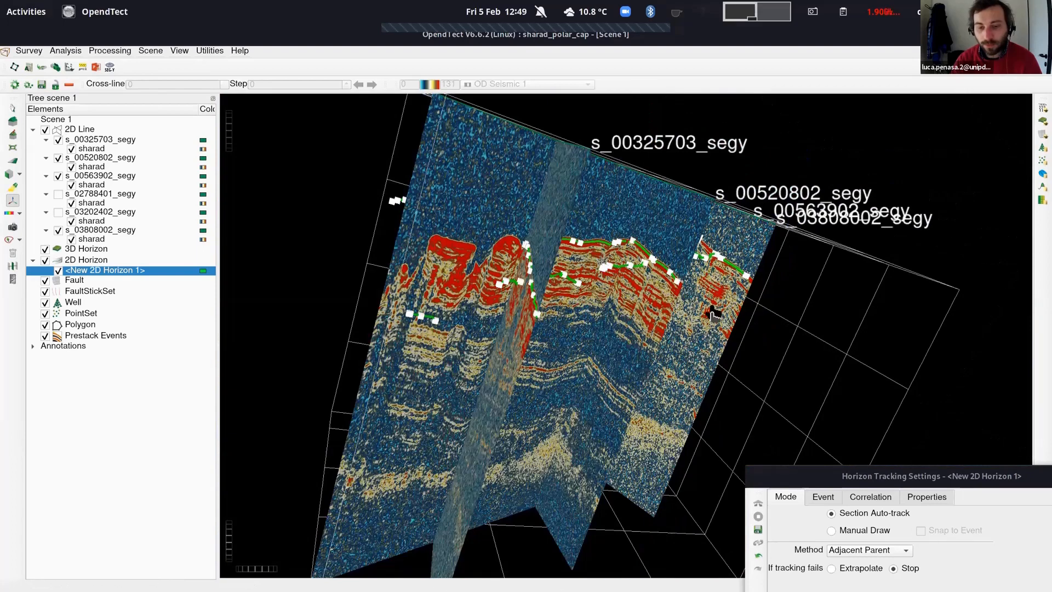
{"action": "left_click_drag", "start_coordinate": [689, 309], "coordinate": [449, 323]}
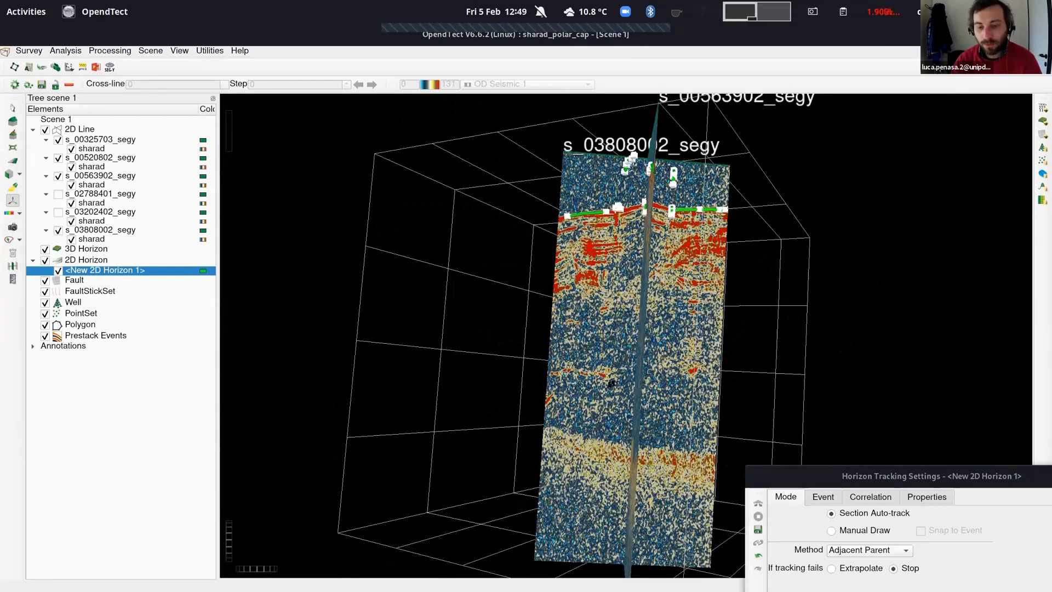
{"action": "left_click_drag", "start_coordinate": [611, 384], "coordinate": [710, 310]}
{"action": "left_click_drag", "start_coordinate": [701, 250], "coordinate": [679, 312]}
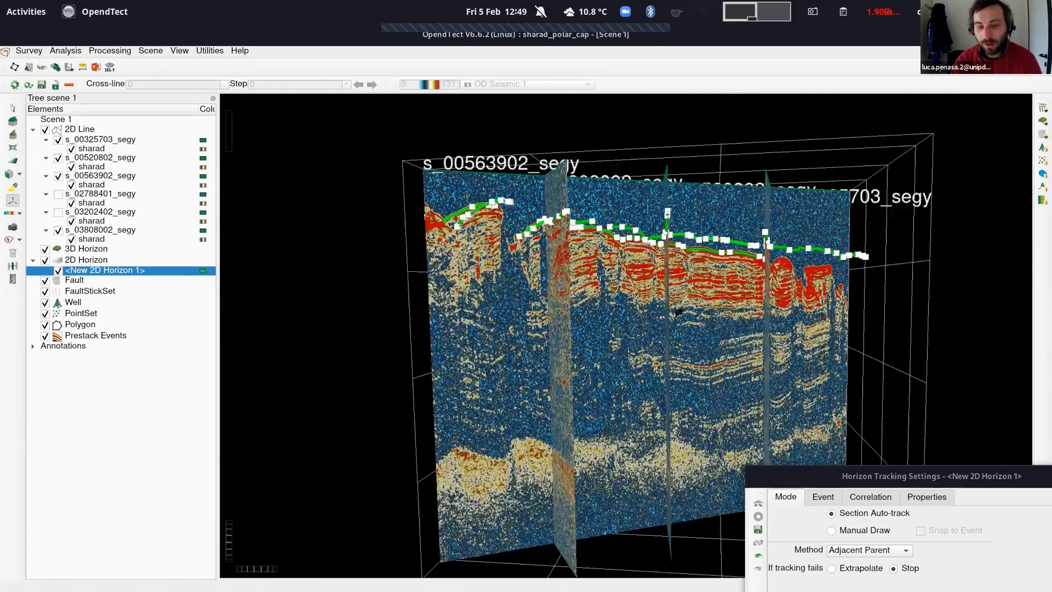
{"action": "left_click_drag", "start_coordinate": [744, 252], "coordinate": [758, 310]}
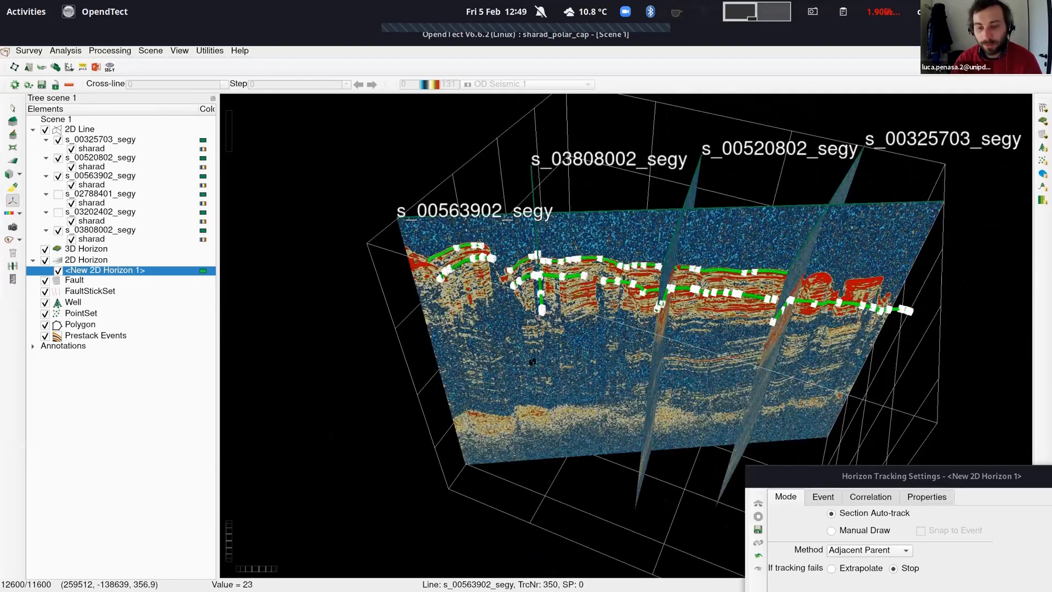
Trace the horizon on s_00563902_segy along the tops of the two bright reflector blocks just beyond the s_00325703_segy crossing
{"action": "scroll", "coordinate": [659, 296], "scroll_direction": "up", "scroll_amount": 3}
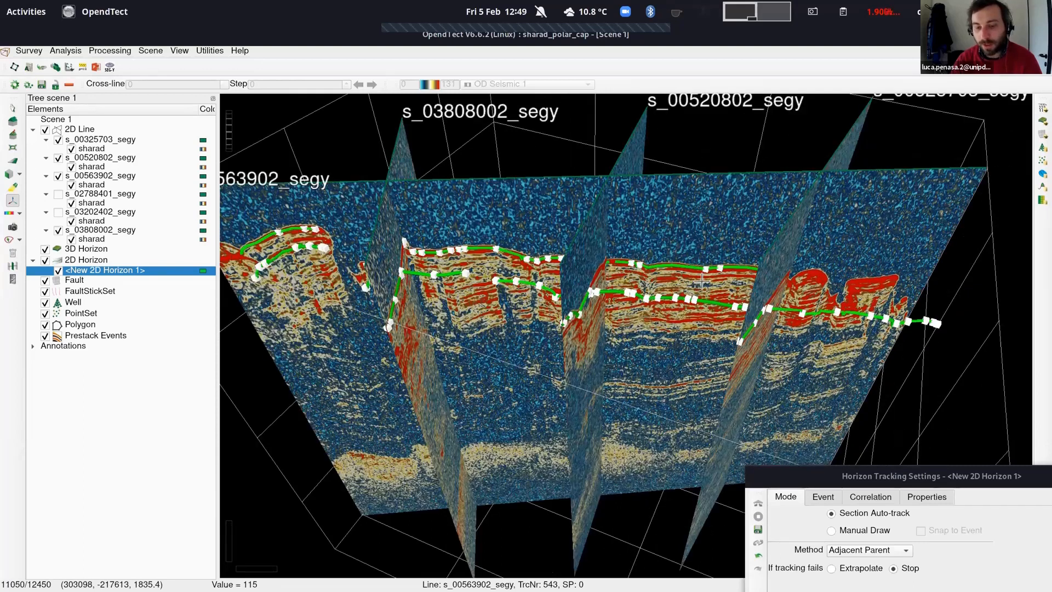
{"action": "left_click_drag", "start_coordinate": [794, 249], "coordinate": [771, 248]}
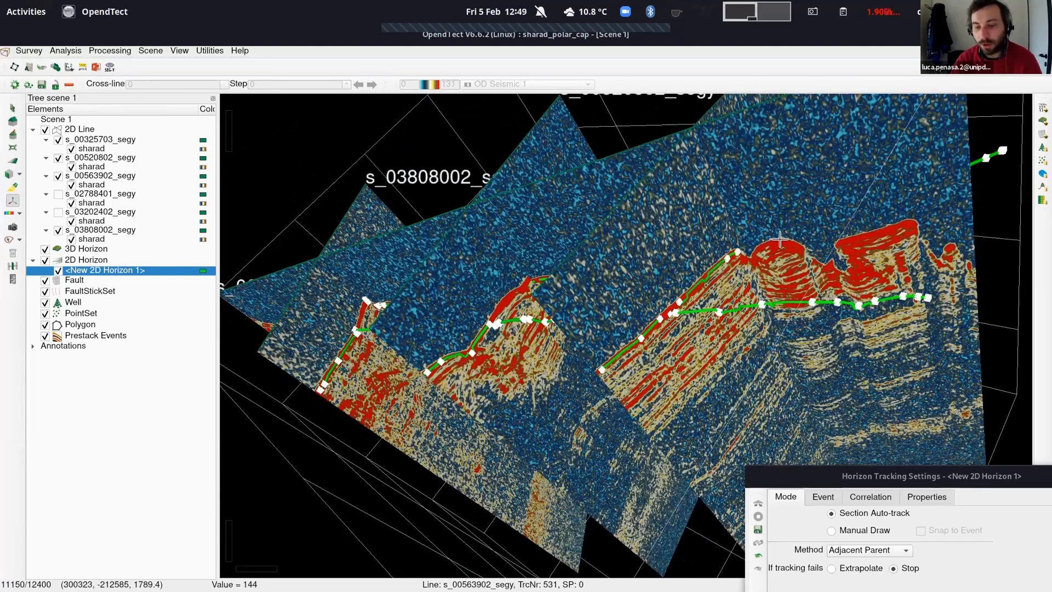
{"action": "left_click", "coordinate": [837, 236]}
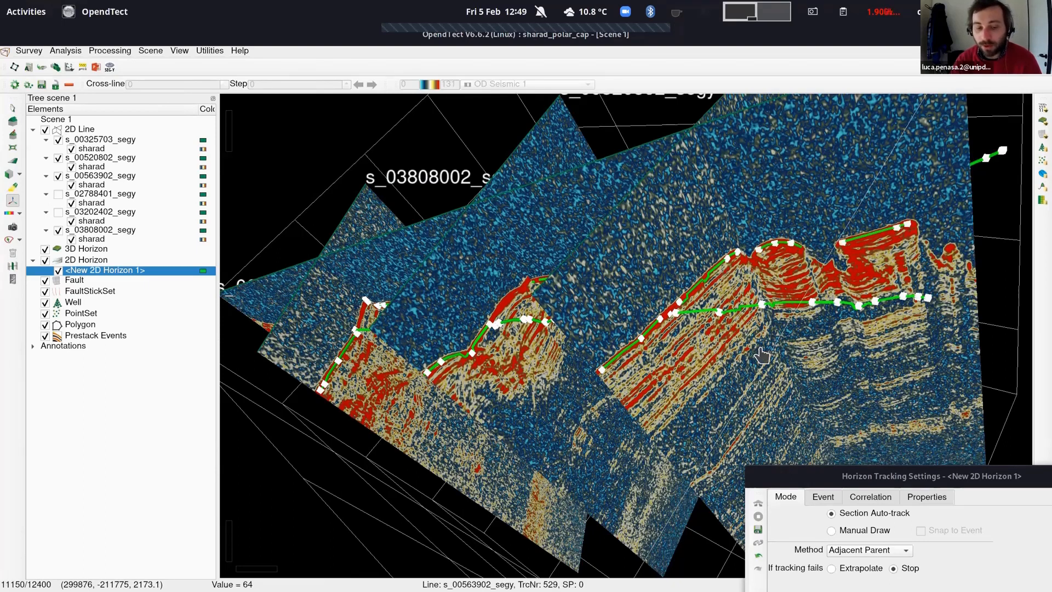
Examine closely the surface reflector and layering on s_00563902_segy between crossing lines s_03808002_segy and s_00325703_segy
{"action": "left_click_drag", "start_coordinate": [530, 454], "coordinate": [565, 406]}
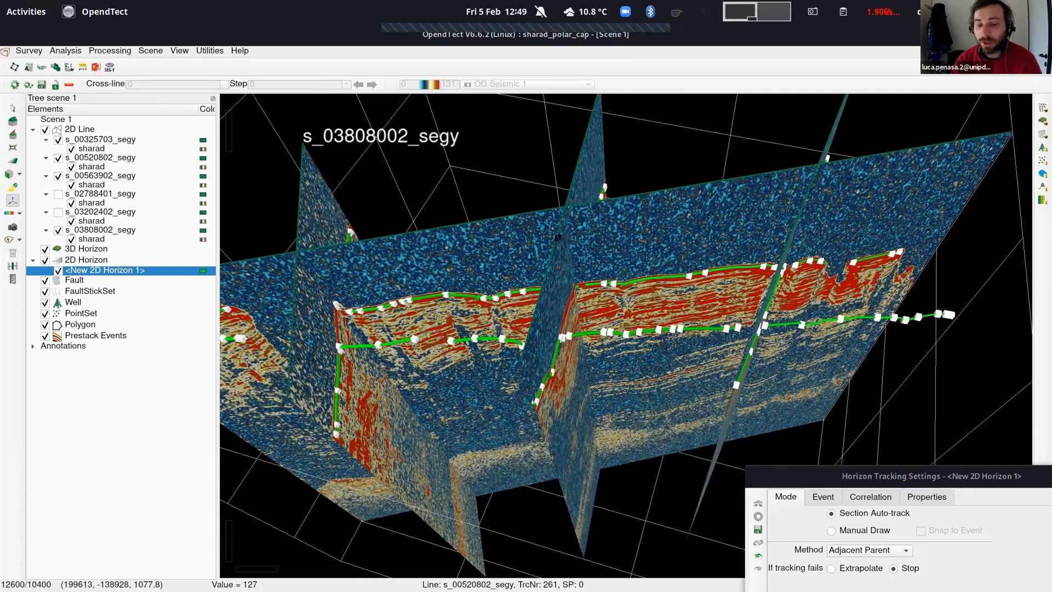
{"action": "middle_click_drag", "start_coordinate": [559, 317], "coordinate": [463, 285]}
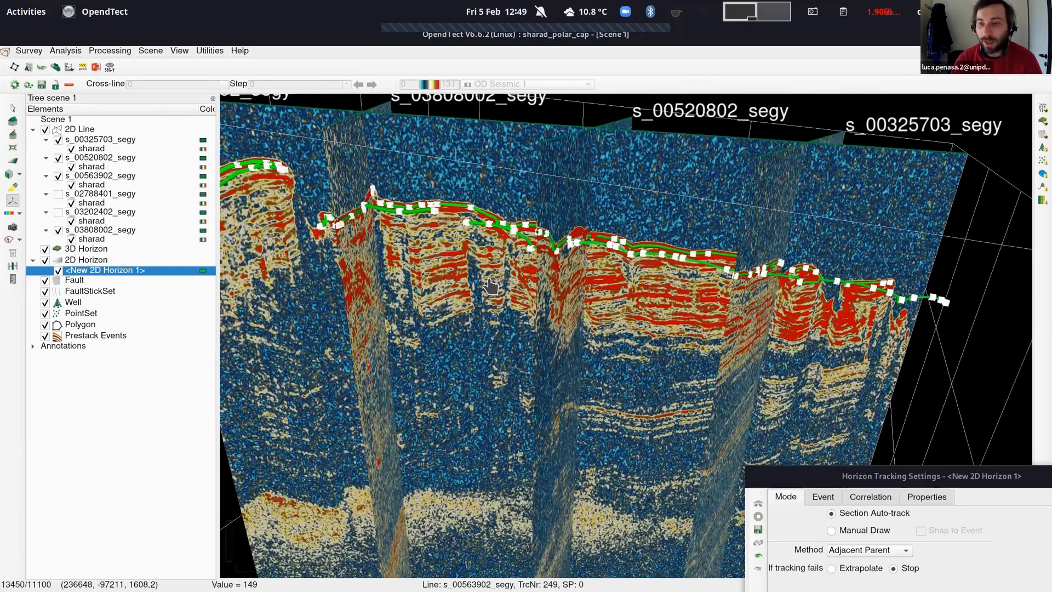
{"action": "scroll", "coordinate": [489, 285], "scroll_direction": "up", "scroll_amount": 3}
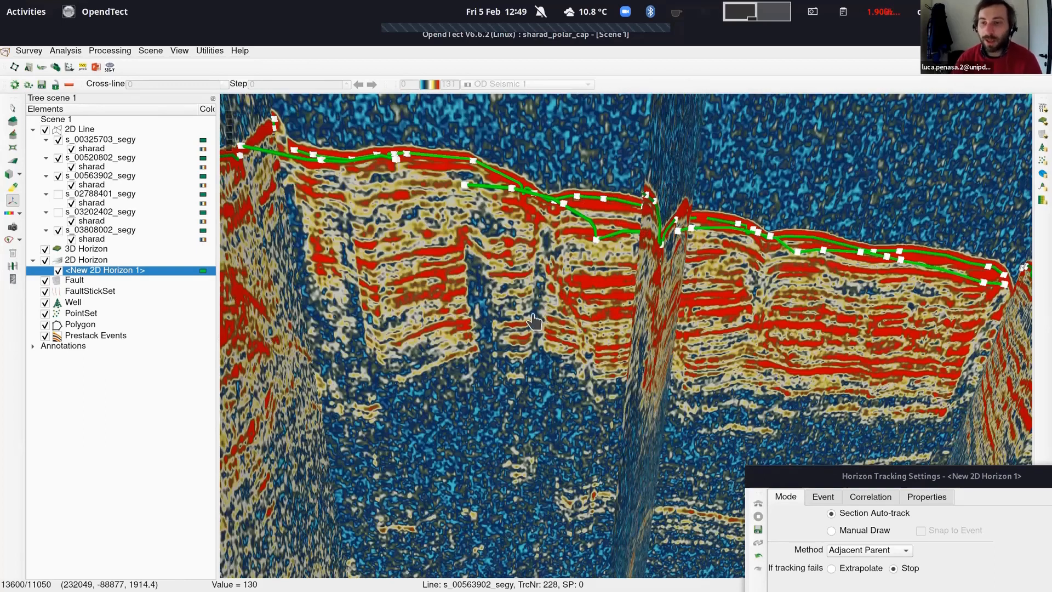
{"action": "scroll", "coordinate": [519, 286], "scroll_direction": "up", "scroll_amount": 2}
{"action": "scroll", "coordinate": [521, 285], "scroll_direction": "up", "scroll_amount": 1}
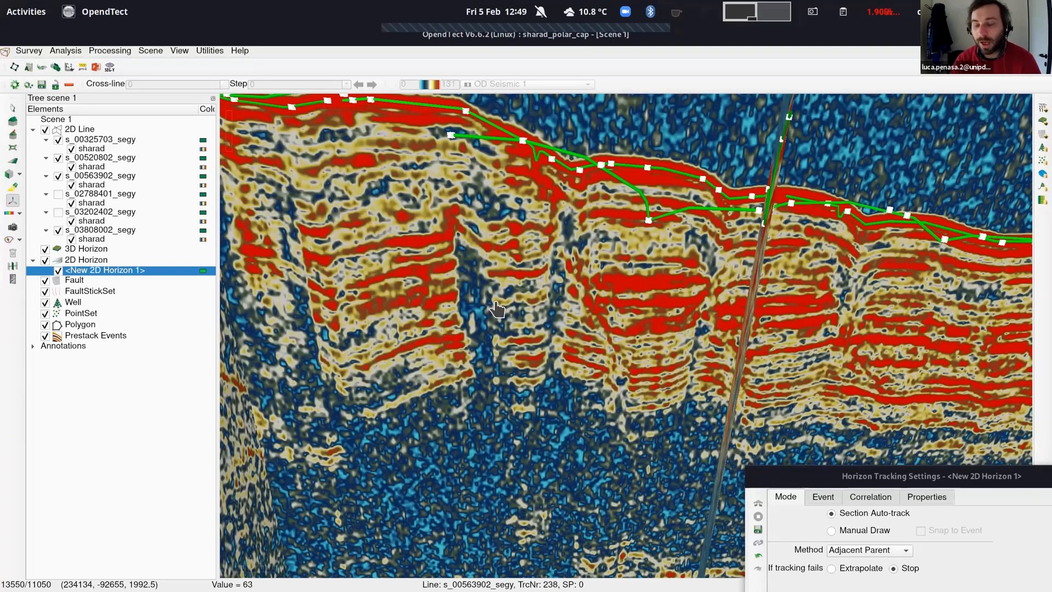
{"action": "scroll", "coordinate": [499, 309], "scroll_direction": "down", "scroll_amount": 1}
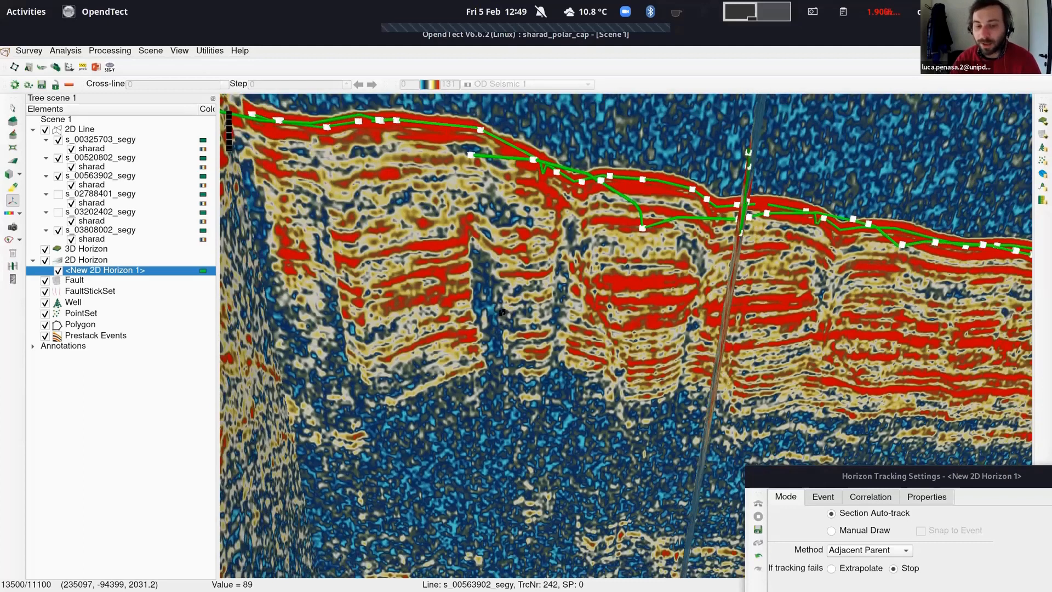
{"action": "scroll", "coordinate": [494, 288], "scroll_direction": "down", "scroll_amount": 2}
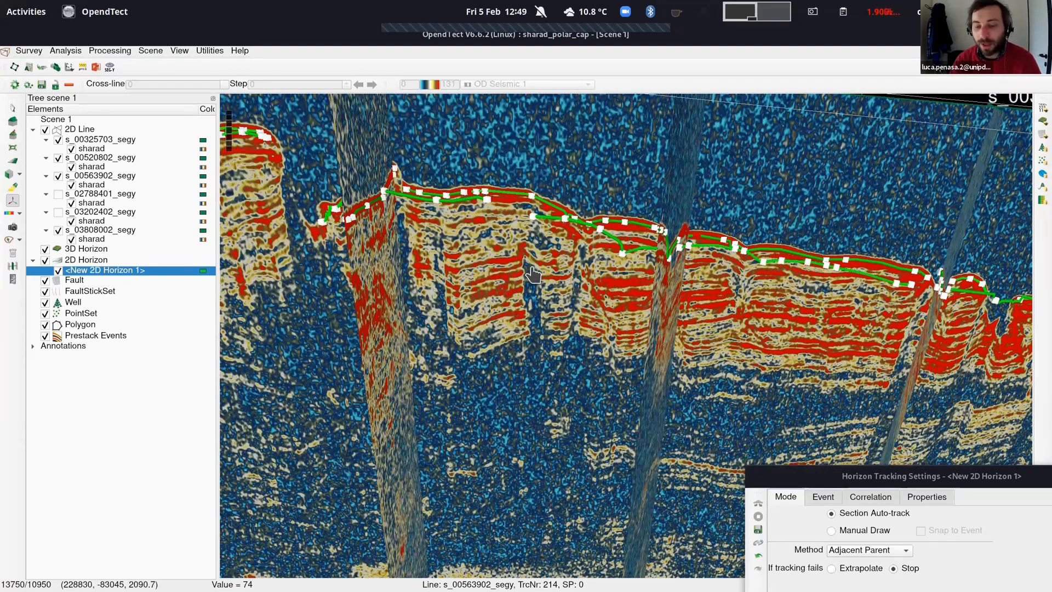
{"action": "left_click_drag", "start_coordinate": [533, 275], "coordinate": [719, 286]}
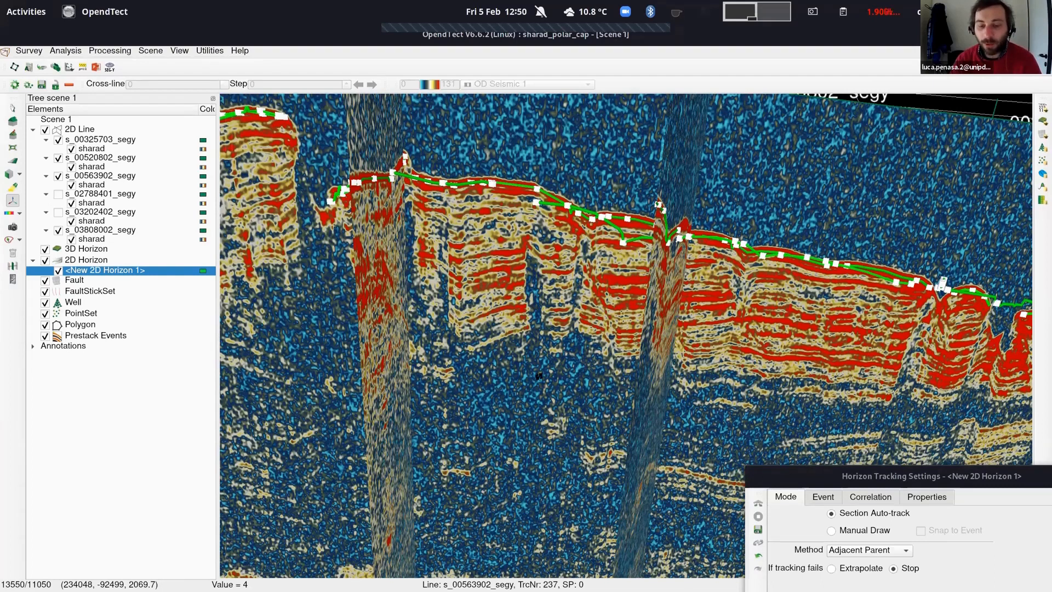
{"action": "middle_click_drag", "start_coordinate": [553, 335], "coordinate": [512, 376]}
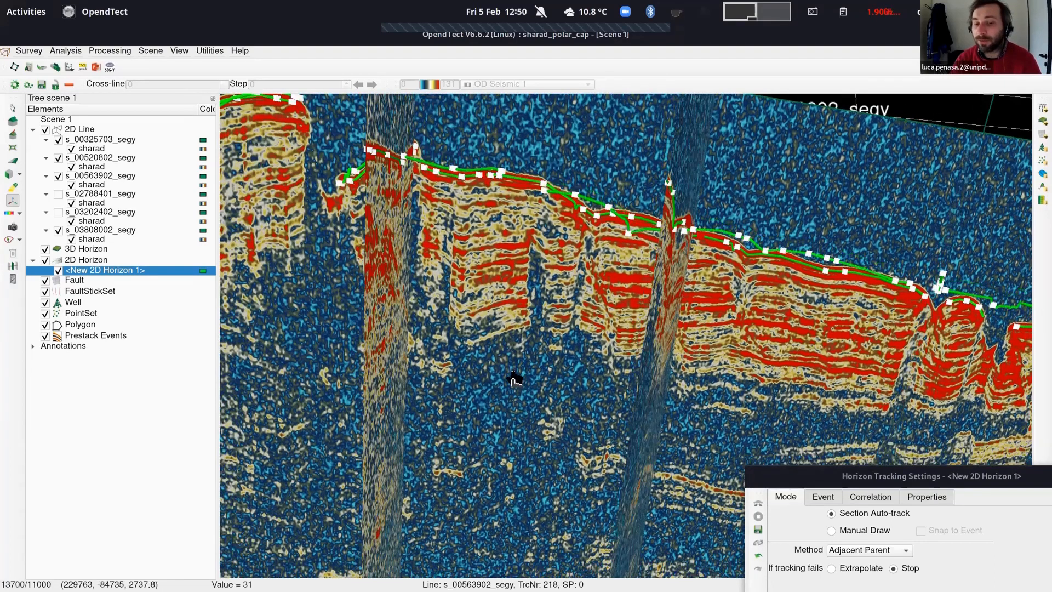
{"action": "middle_click_drag", "start_coordinate": [644, 422], "coordinate": [532, 356]}
{"action": "middle_click_drag", "start_coordinate": [535, 425], "coordinate": [537, 416]}
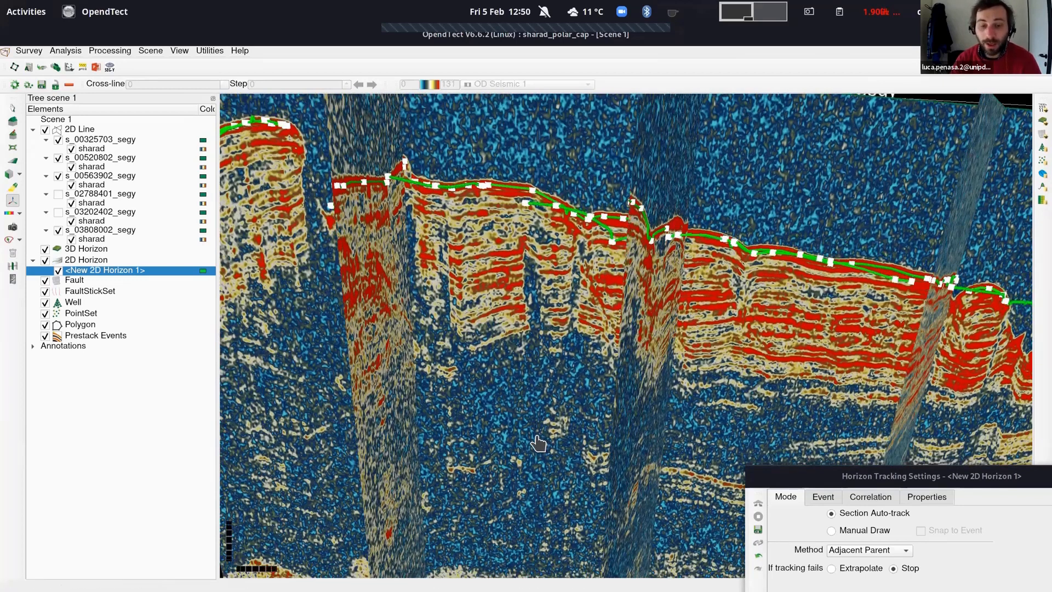
{"action": "middle_click_drag", "start_coordinate": [539, 381], "coordinate": [575, 364]}
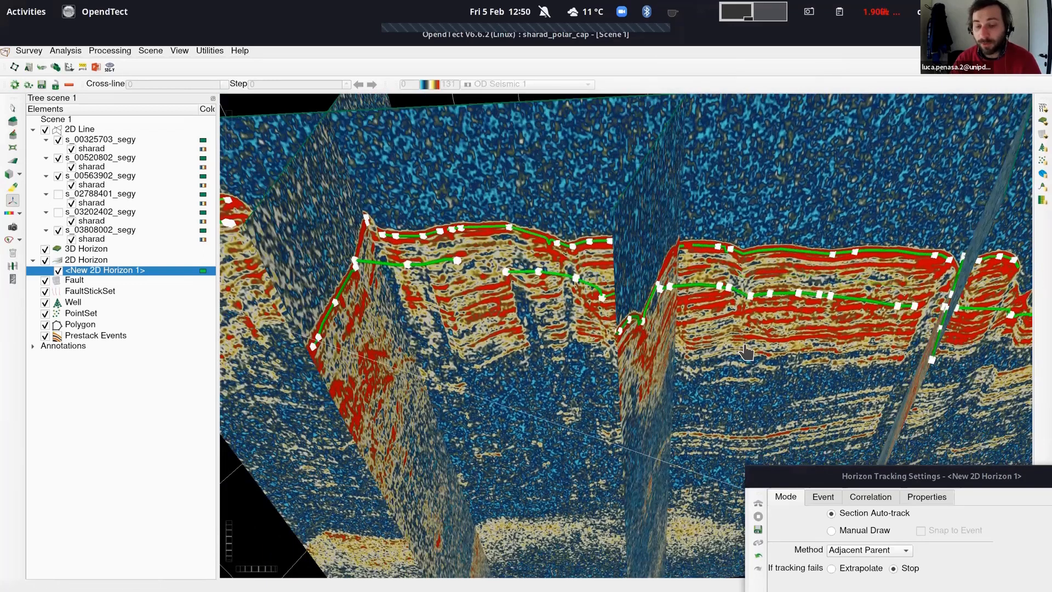
{"action": "middle_click_drag", "start_coordinate": [747, 352], "coordinate": [738, 373]}
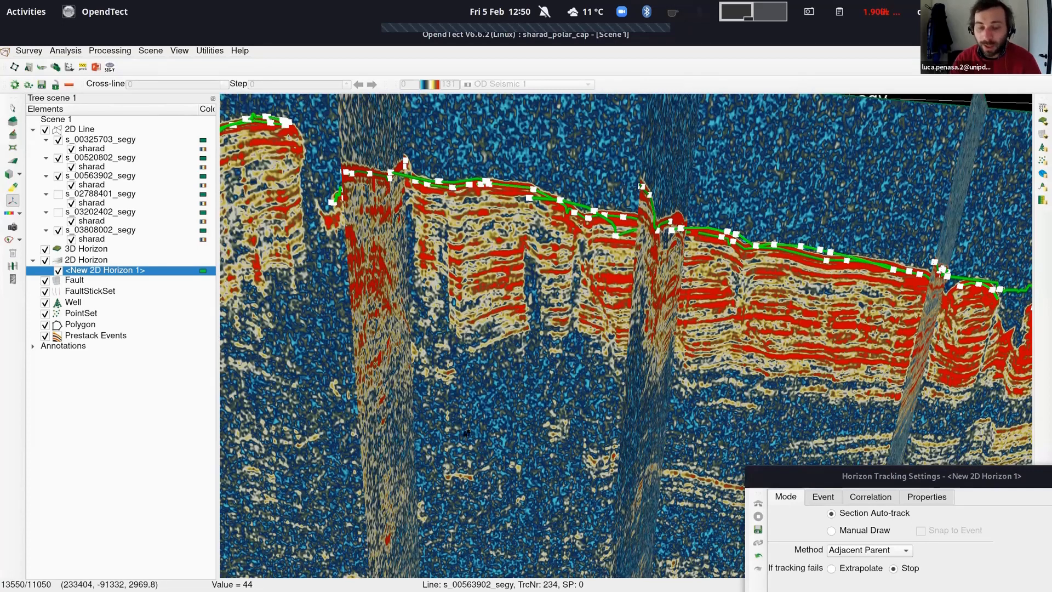
{"action": "left_click_drag", "start_coordinate": [490, 398], "coordinate": [505, 379]}
{"action": "left_click_drag", "start_coordinate": [598, 425], "coordinate": [547, 394]}
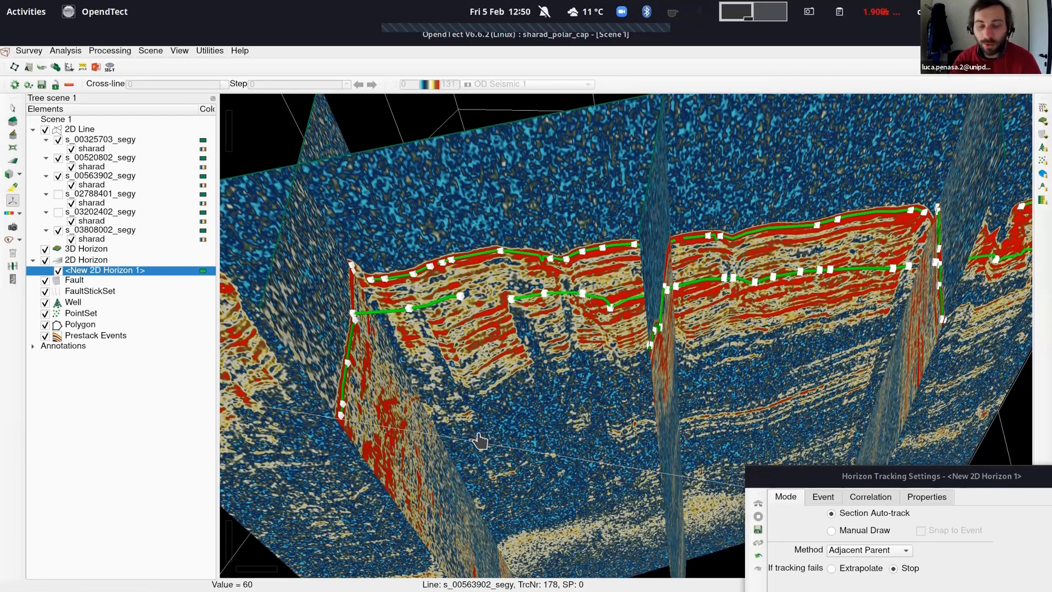
{"action": "middle_click_drag", "start_coordinate": [643, 372], "coordinate": [654, 352]}
{"action": "middle_click_drag", "start_coordinate": [587, 481], "coordinate": [604, 233]}
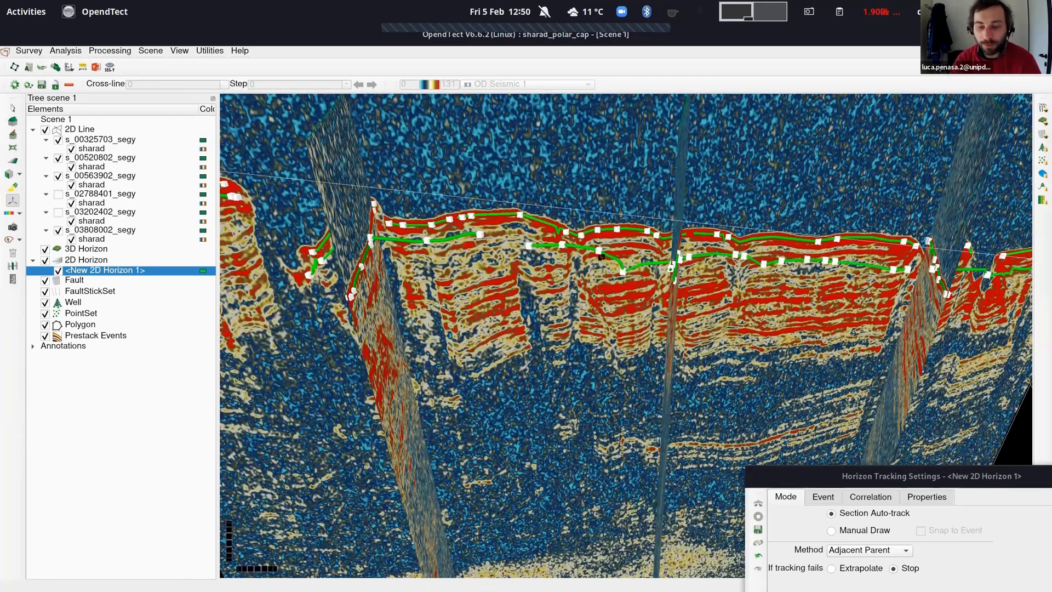
{"action": "middle_click_drag", "start_coordinate": [592, 347], "coordinate": [594, 400]}
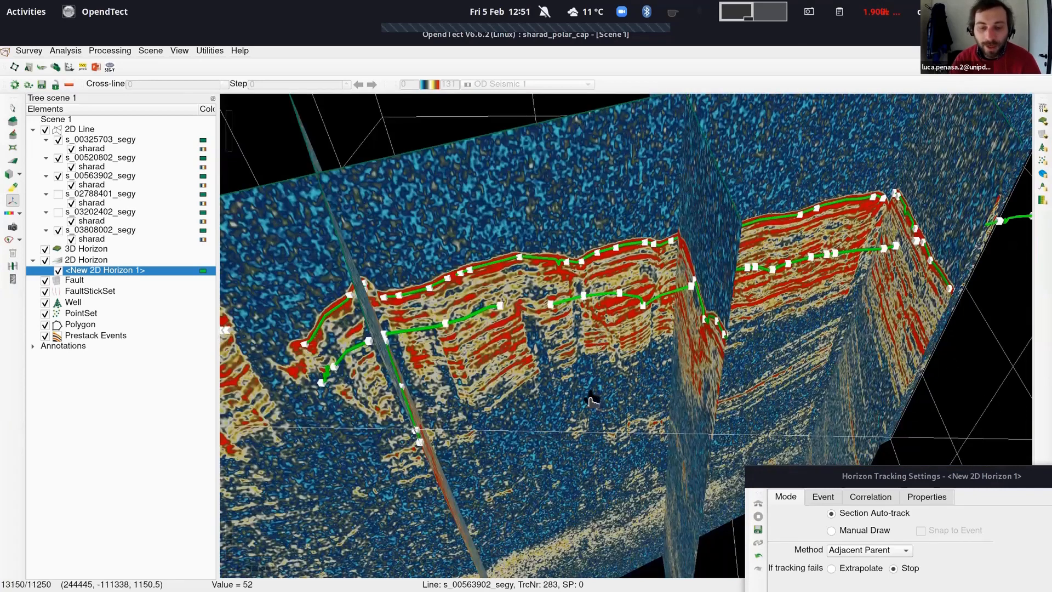
Review the complete tracked horizon across all four displayed 2D lines from above and from the side
{"action": "scroll", "coordinate": [570, 462], "scroll_direction": "down", "scroll_amount": 8}
{"action": "middle_click_drag", "start_coordinate": [597, 297], "coordinate": [599, 402]}
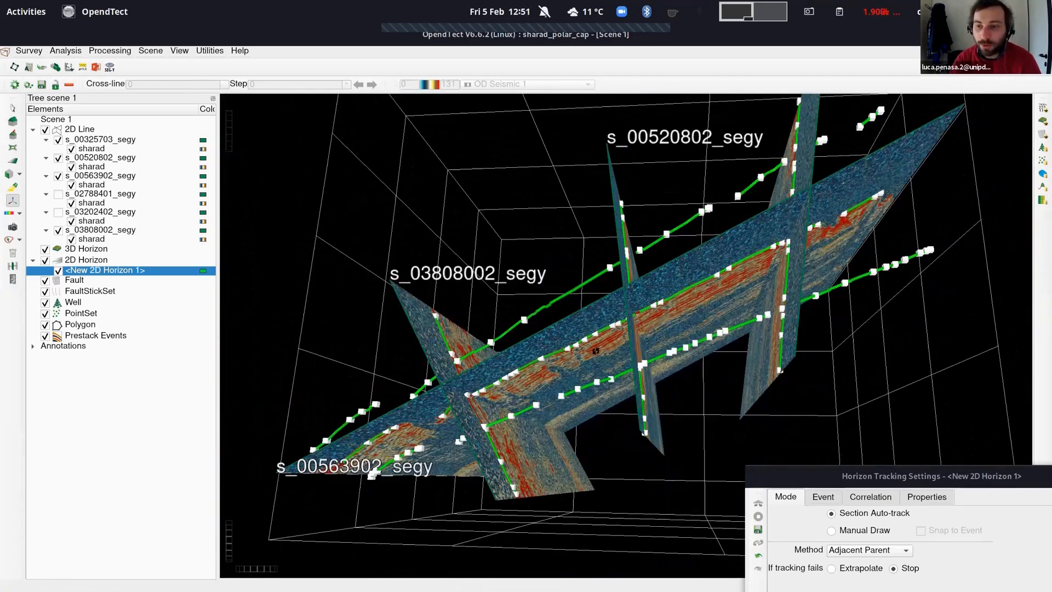
{"action": "mouse_move", "coordinate": [609, 344]}
{"action": "middle_mouse_down"}
{"action": "mouse_move", "coordinate": [616, 358]}
{"action": "mouse_move", "coordinate": [602, 351]}
{"action": "middle_mouse_up"}
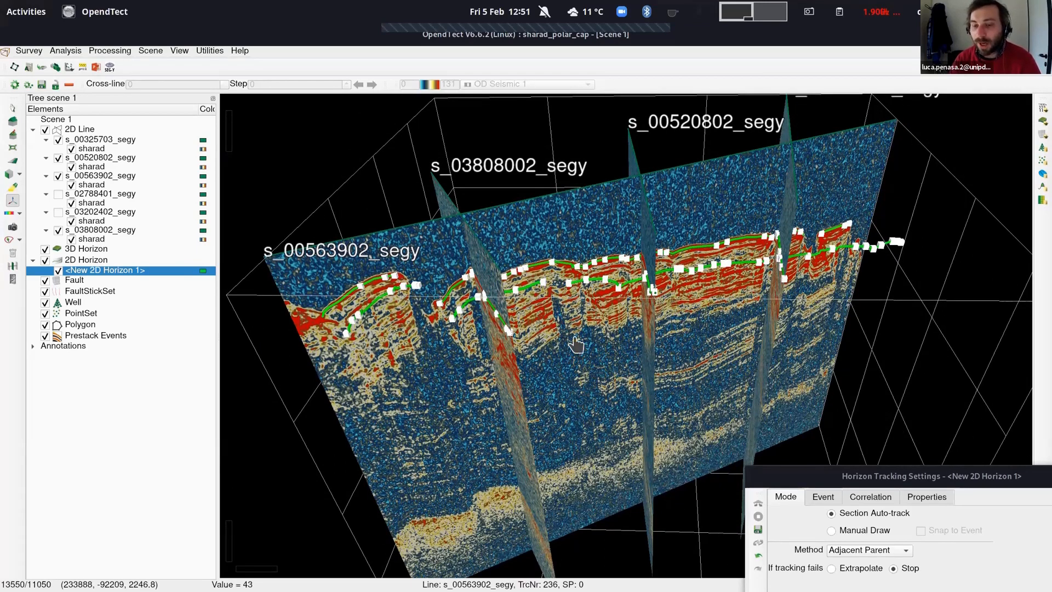
{"action": "middle_click_drag", "start_coordinate": [596, 353], "coordinate": [670, 372]}
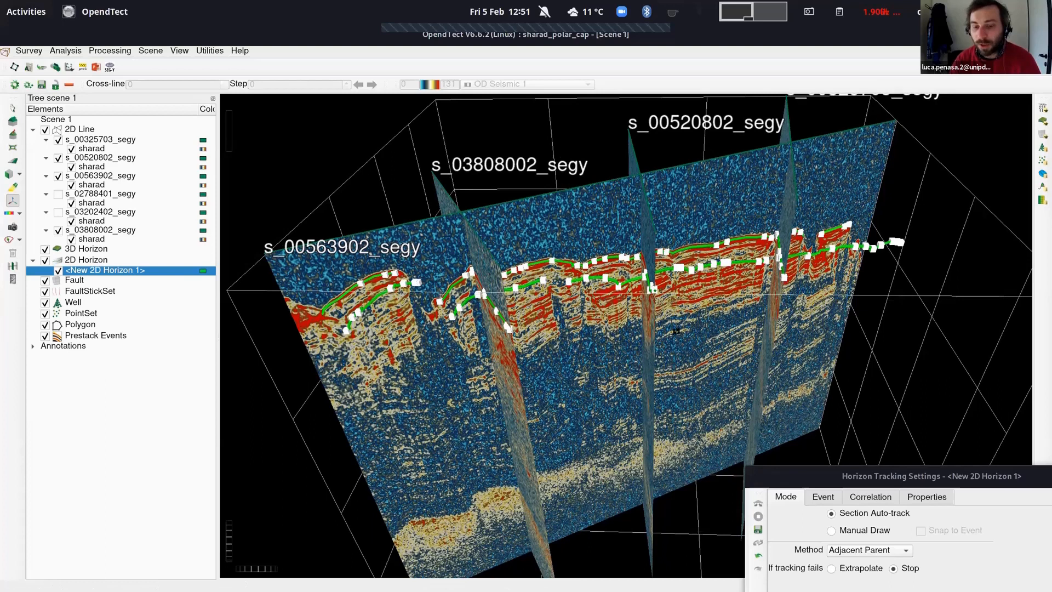
{"action": "middle_click_drag", "start_coordinate": [674, 332], "coordinate": [647, 406]}
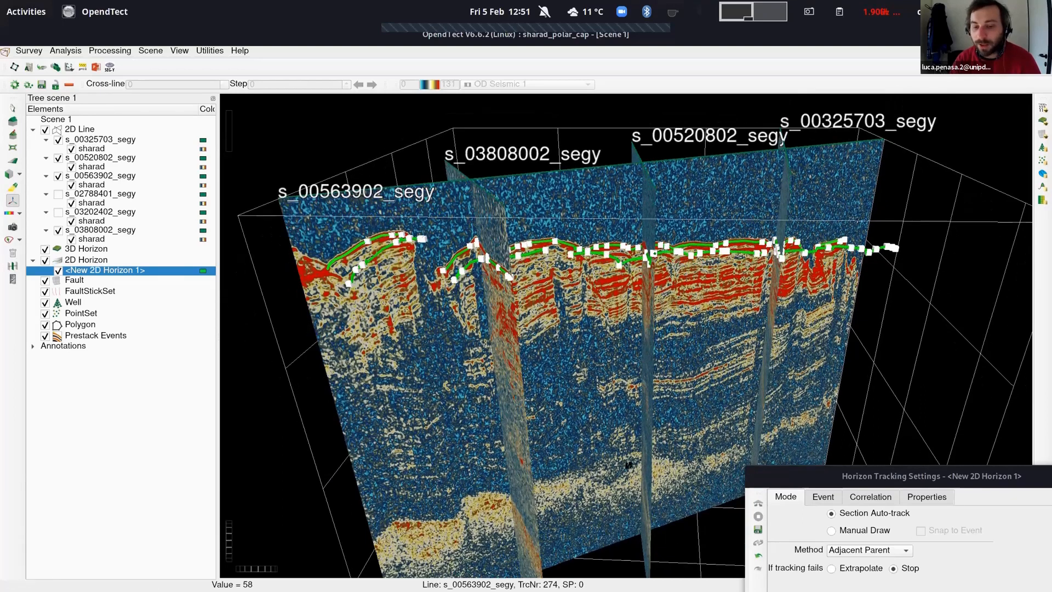
{"action": "middle_click_drag", "start_coordinate": [653, 365], "coordinate": [675, 366]}
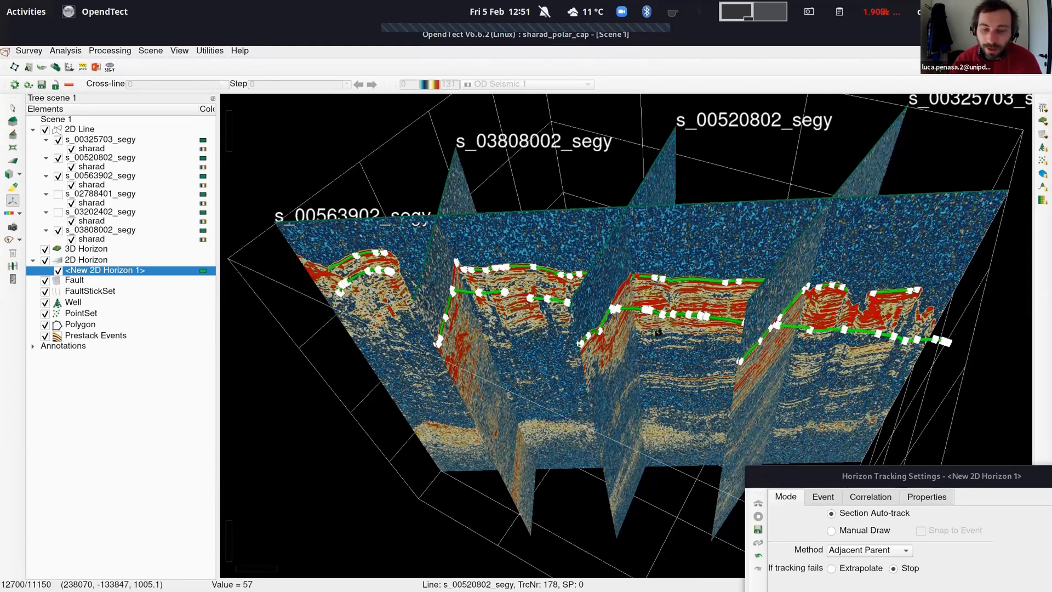
{"action": "left_click_drag", "start_coordinate": [650, 439], "coordinate": [617, 339]}
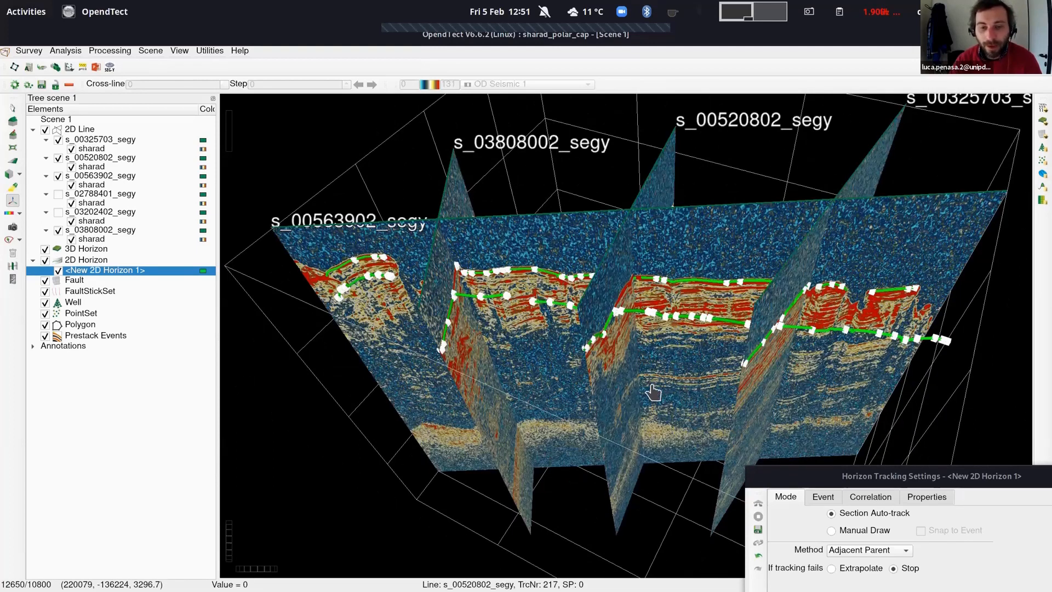
{"action": "left_click_drag", "start_coordinate": [653, 393], "coordinate": [587, 296]}
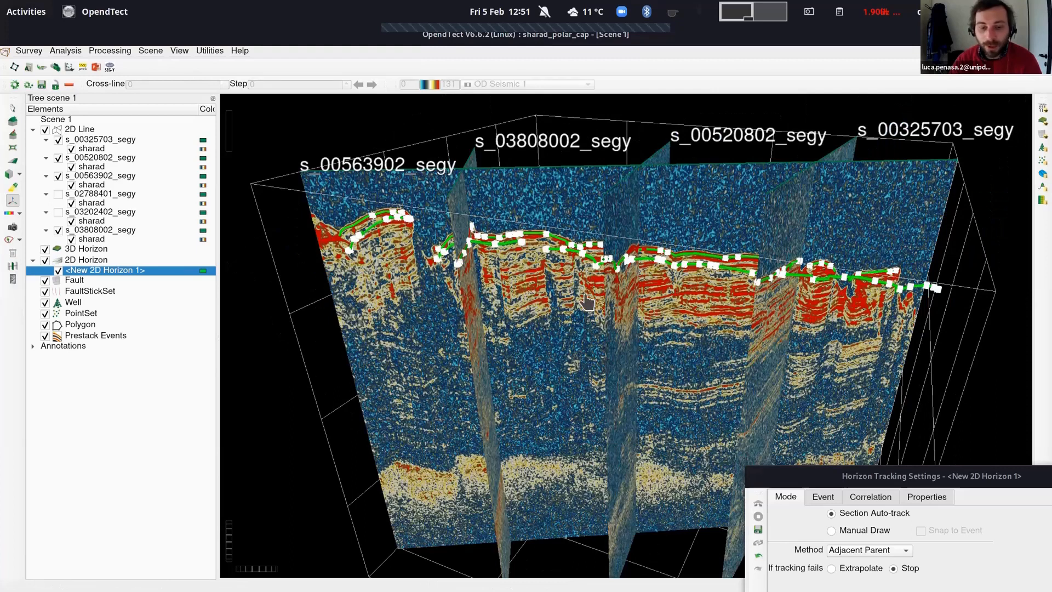
{"action": "right_click", "coordinate": [104, 274]}
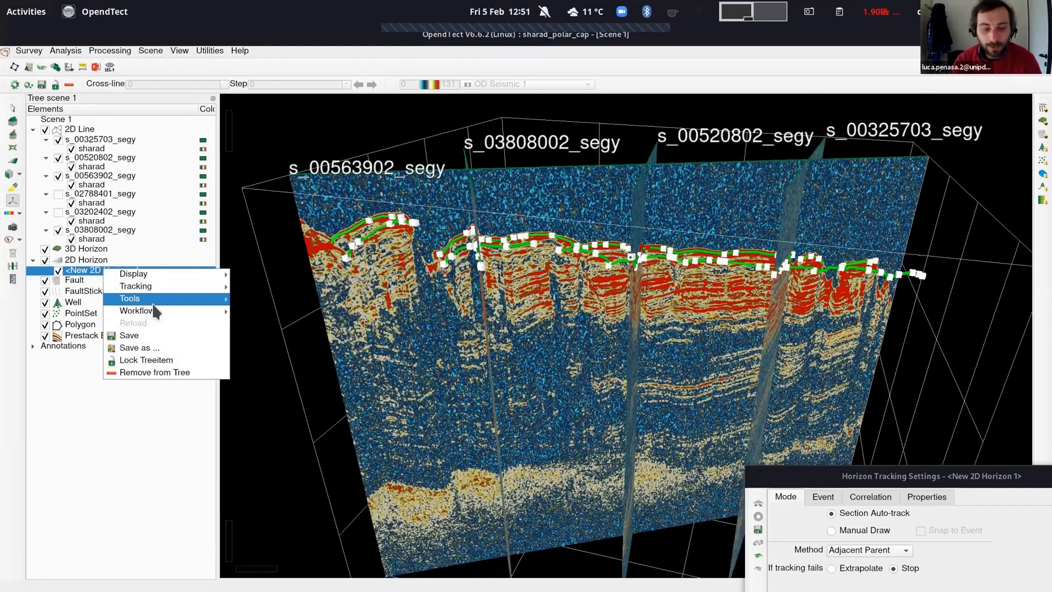
{"action": "left_click", "coordinate": [84, 269]}
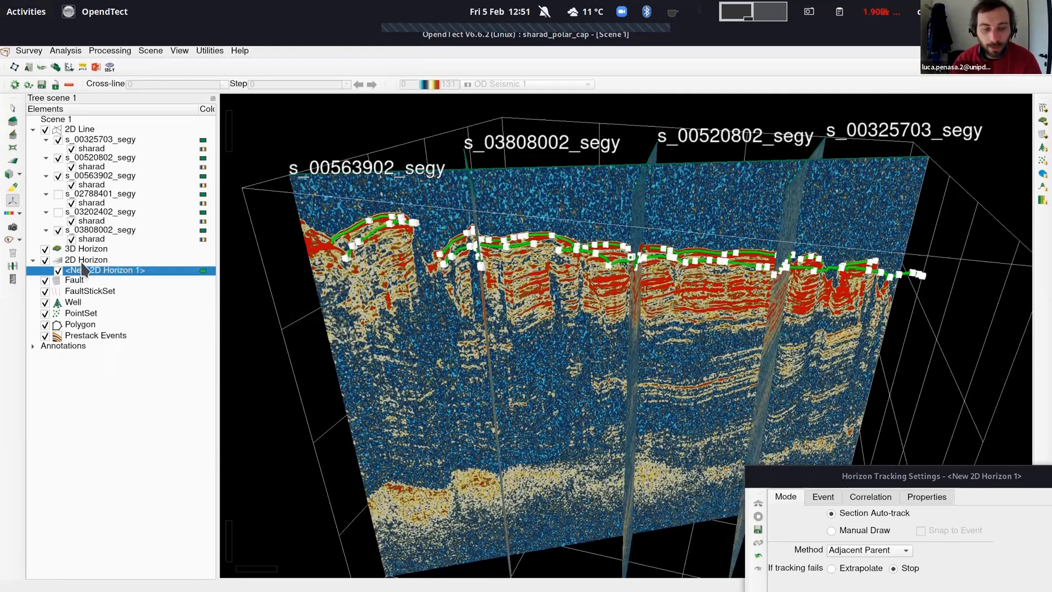
Start tracking a second new 2D horizon and move its tracking settings clear of the upper layering on s_00563902_segy
{"action": "right_click", "coordinate": [82, 262]}
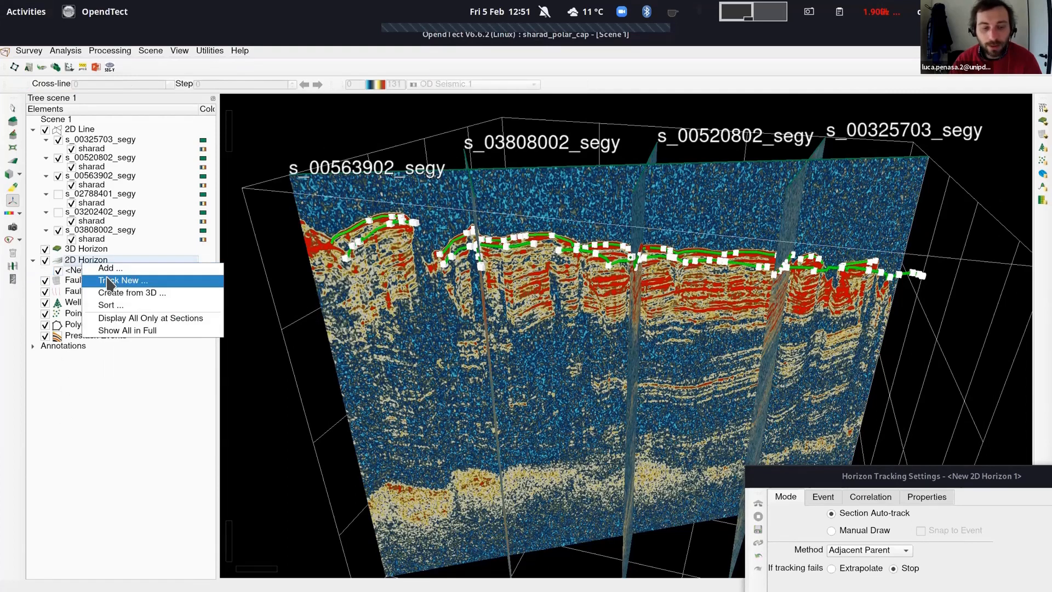
{"action": "left_click", "coordinate": [144, 280]}
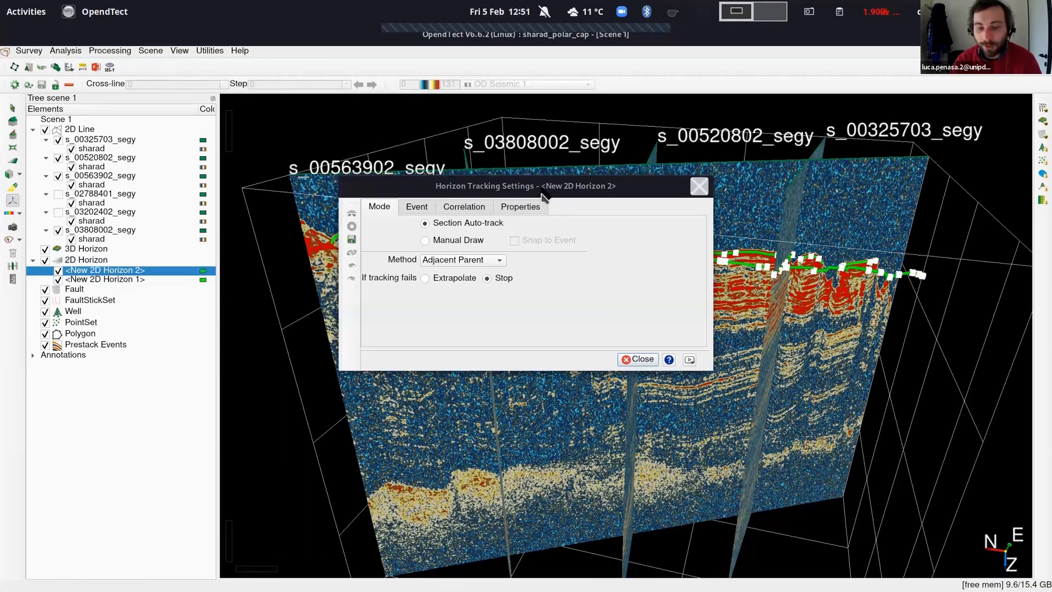
{"action": "left_click_drag", "start_coordinate": [541, 189], "coordinate": [421, 410]}
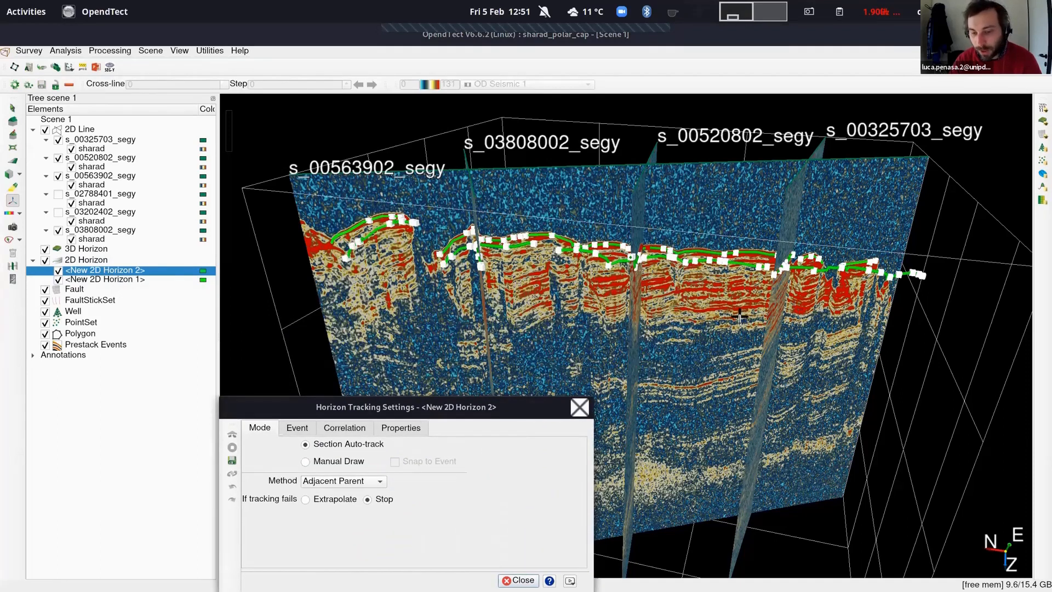
Trace <New 2D Horizon 2> along the base of the bright layered unit on s_00563902_segy between crossings s_00325703_segy and s_00520802_segy
{"action": "left_click", "coordinate": [829, 311]}
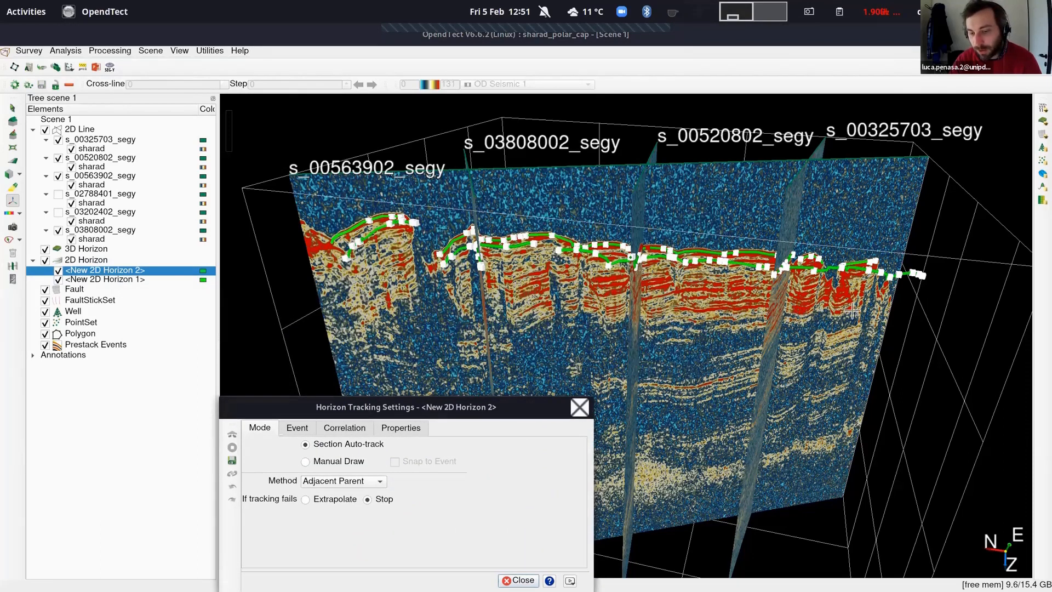
{"action": "left_click", "coordinate": [897, 308]}
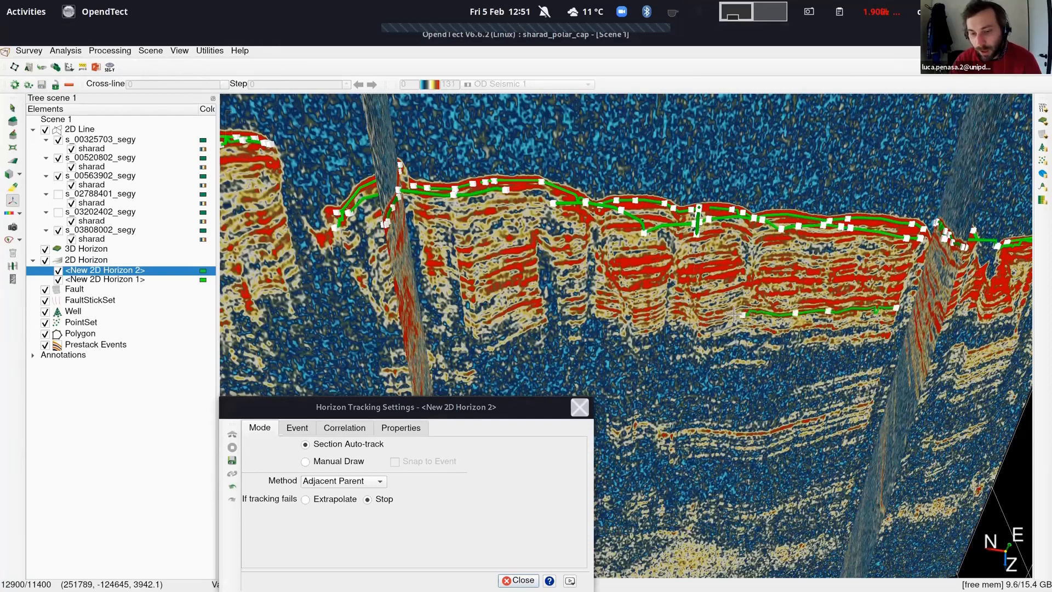
{"action": "key", "text": "ctrl+z"}
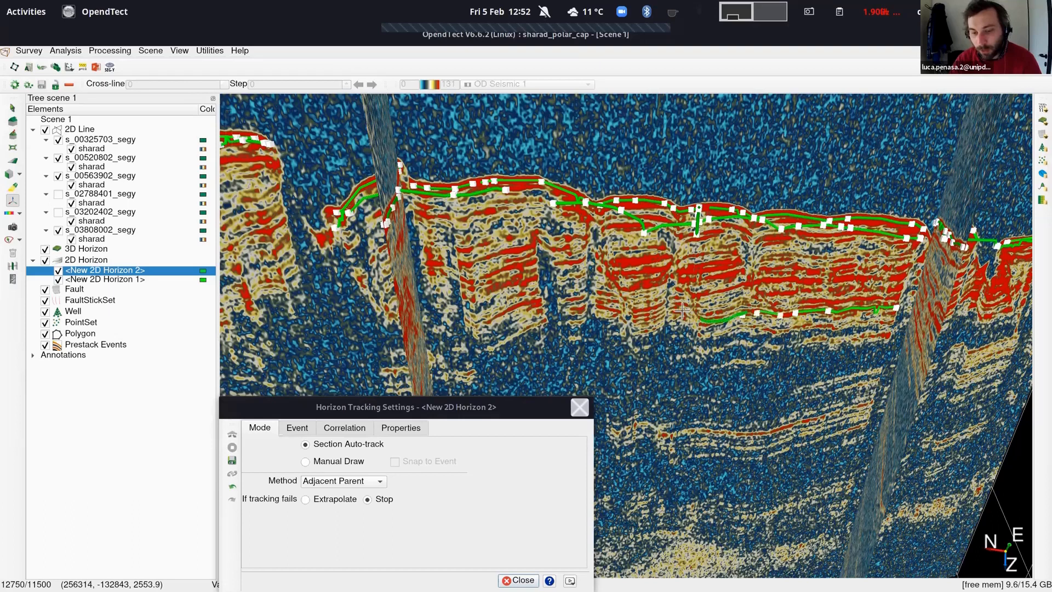
{"action": "left_click", "coordinate": [629, 322]}
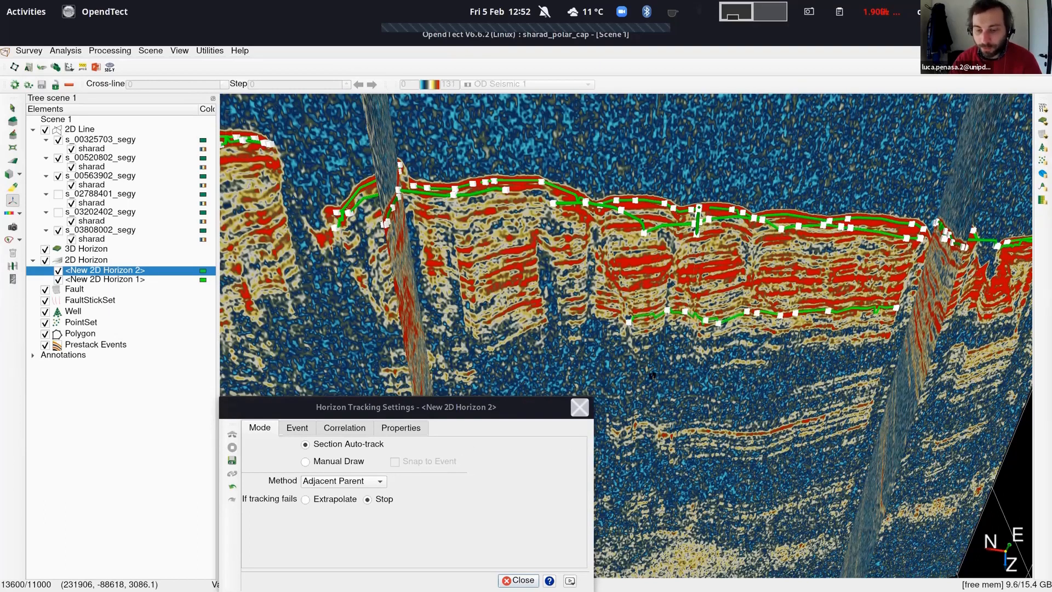
{"action": "scroll", "coordinate": [619, 353], "scroll_direction": "down", "scroll_amount": 1}
{"action": "key", "text": "Escape"}
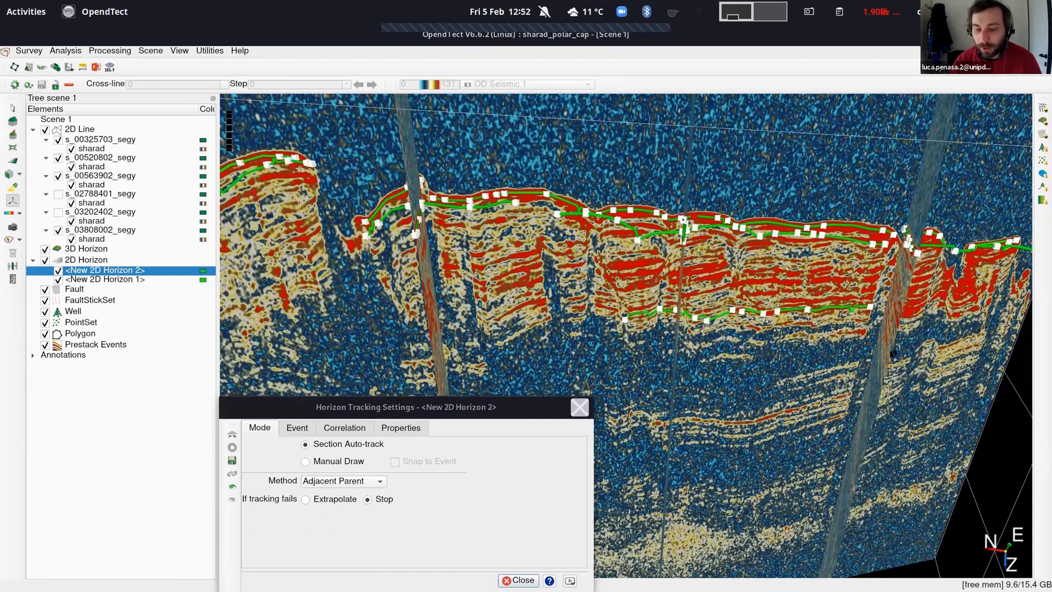
Track <New 2D Horizon 2> along the deep bright reflector between crossings s_00520802_segy and s_00325703_segy, and close the tracking settings
{"action": "left_click_drag", "start_coordinate": [811, 462], "coordinate": [718, 454]}
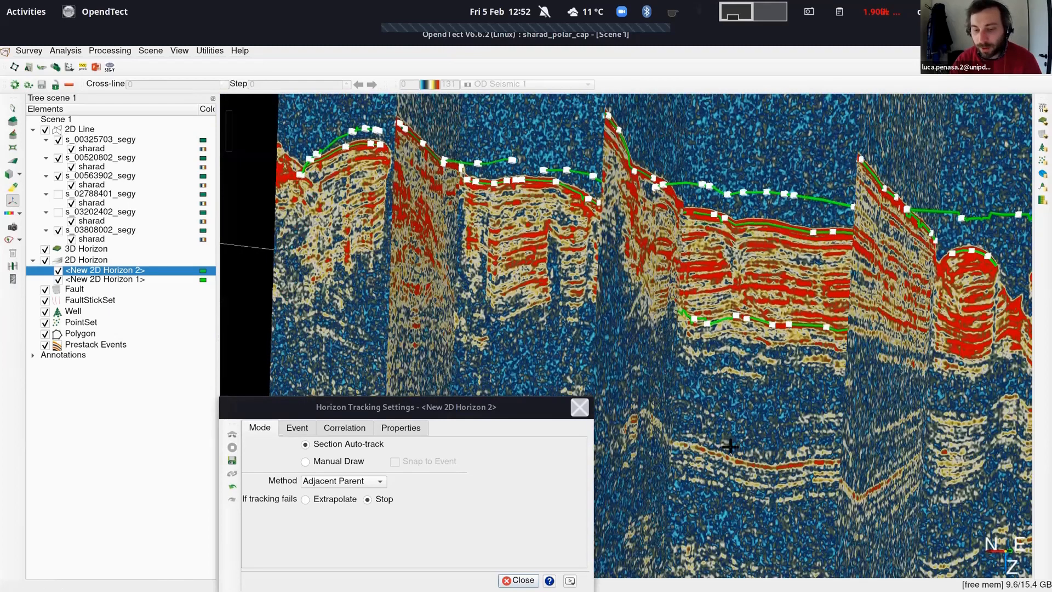
{"action": "left_click_drag", "start_coordinate": [809, 450], "coordinate": [853, 439]}
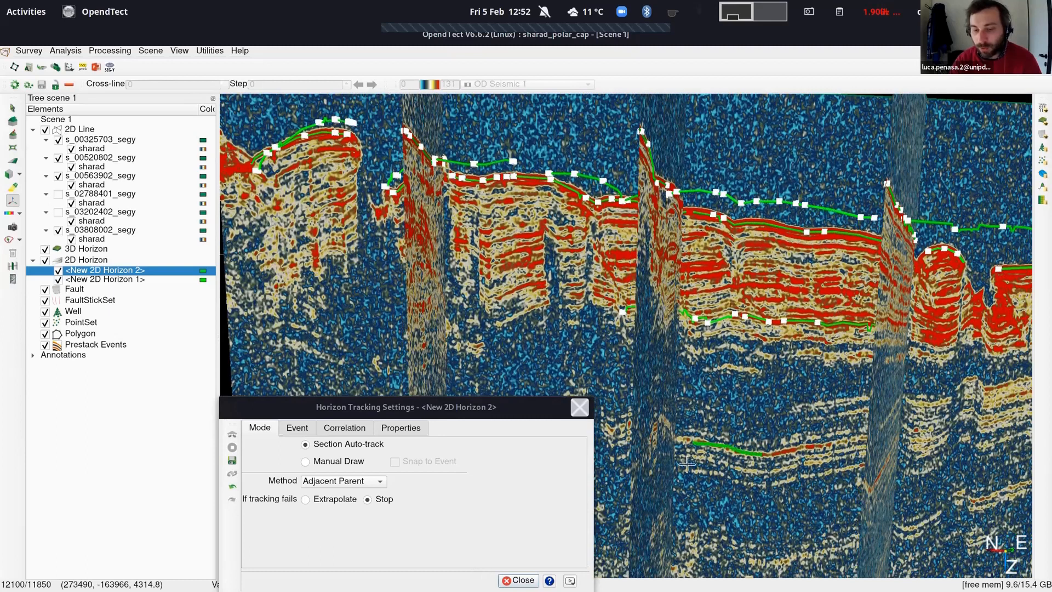
{"action": "left_click", "coordinate": [692, 444]}
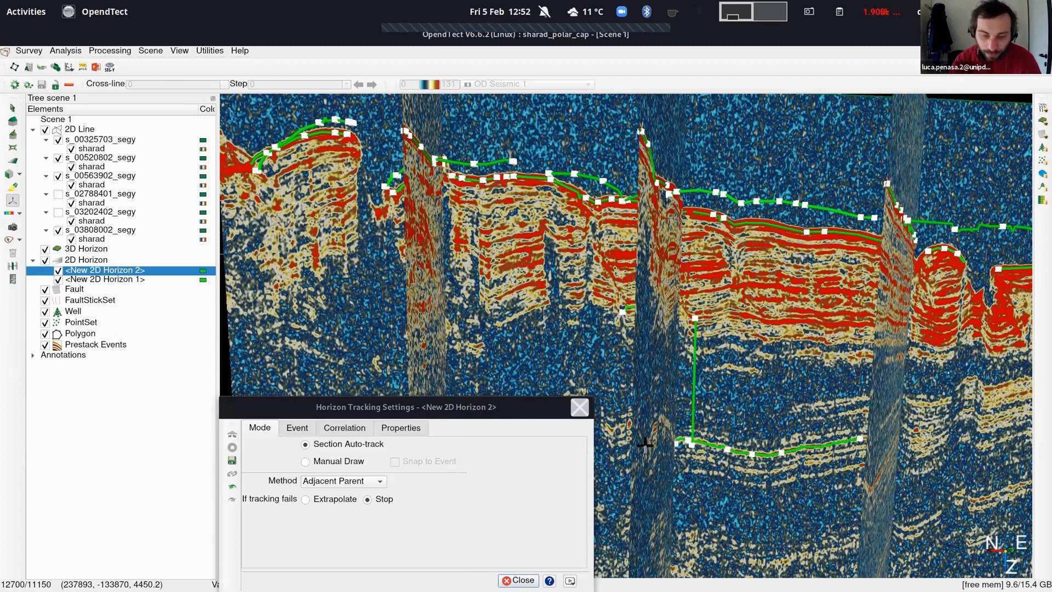
{"action": "left_click", "coordinate": [578, 407]}
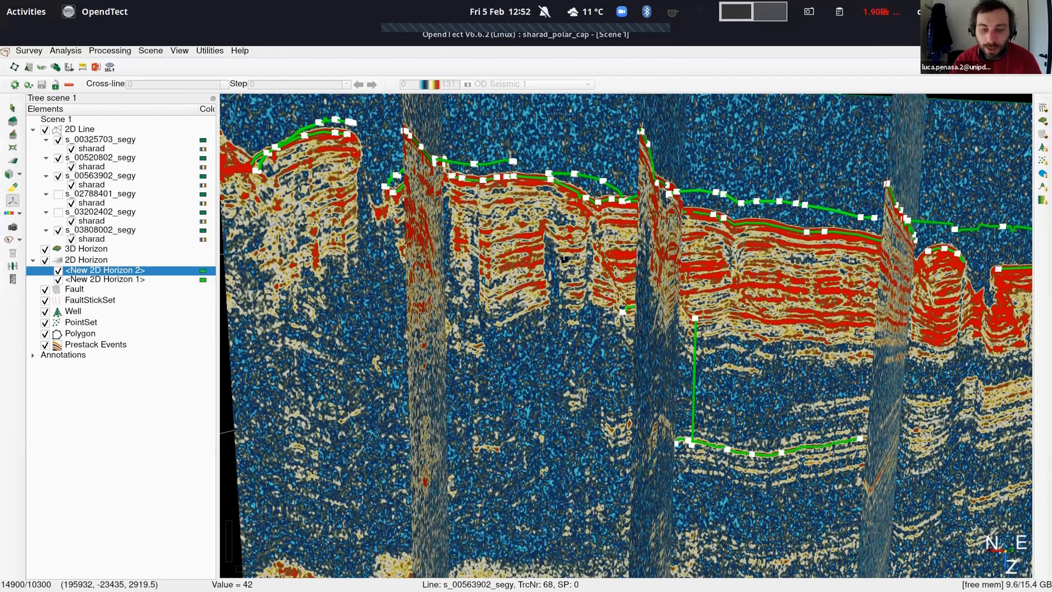
Re-pick <New 2D Horizon 2> on the deep bright reflector of s_00563902_segy just beyond the s_00520802_segy crossing
{"action": "key", "text": "Down"}
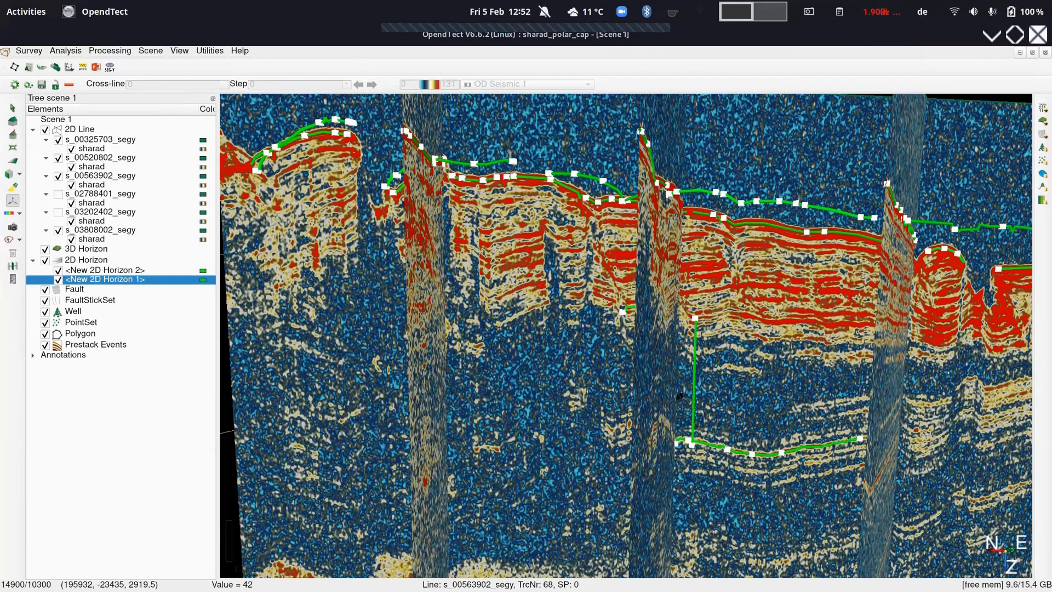
{"action": "scroll", "coordinate": [673, 374], "scroll_direction": "down", "scroll_amount": 3}
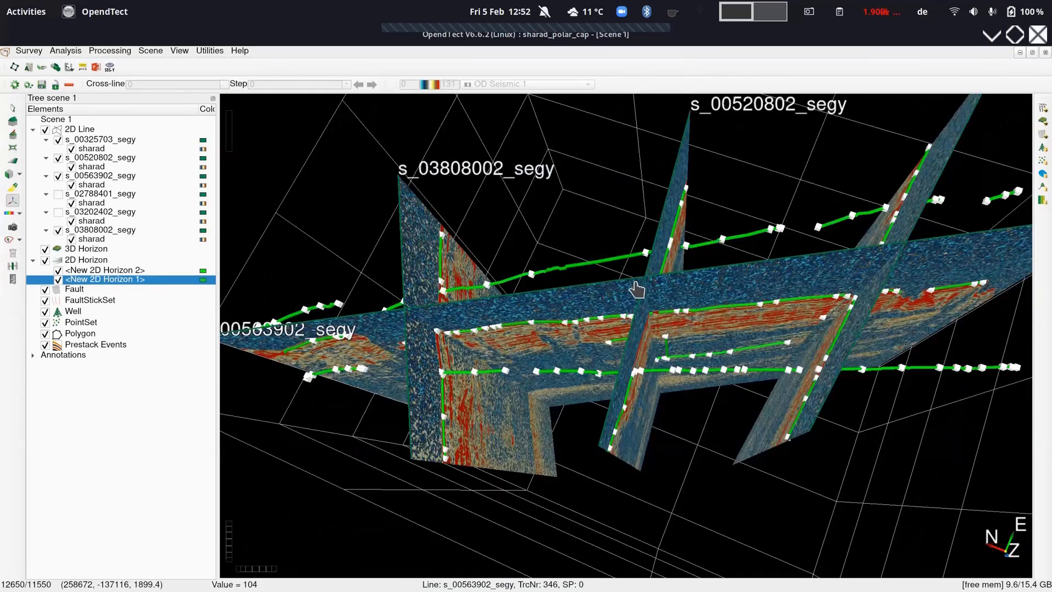
{"action": "scroll", "coordinate": [634, 289], "scroll_direction": "up", "scroll_amount": 3}
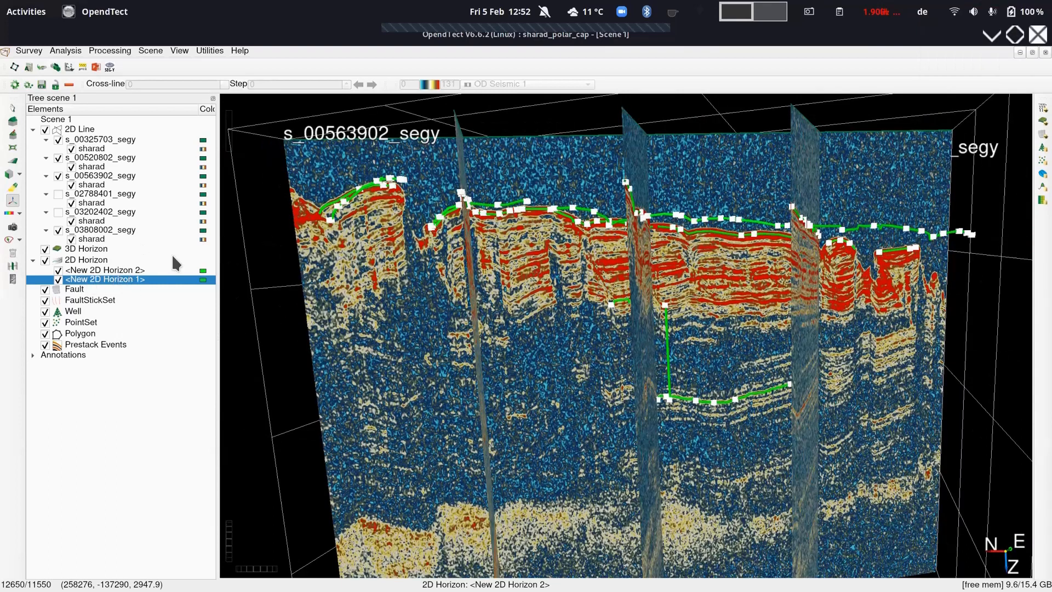
{"action": "left_click_drag", "start_coordinate": [593, 160], "coordinate": [540, 140]}
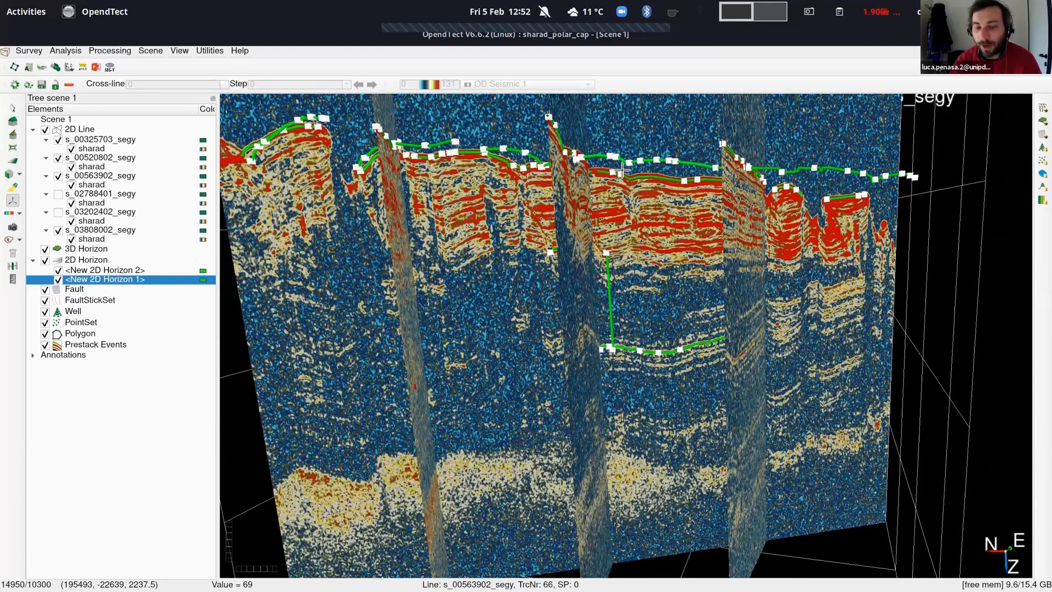
{"action": "left_click", "coordinate": [104, 270]}
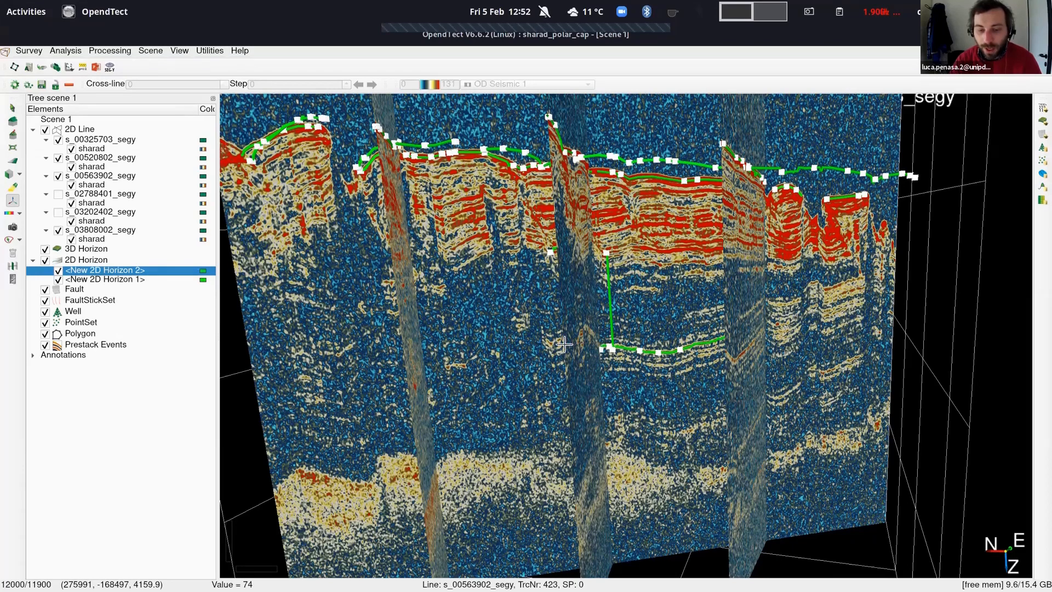
{"action": "scroll", "coordinate": [602, 343], "scroll_direction": "up", "scroll_amount": 3}
{"action": "scroll", "coordinate": [652, 344], "scroll_direction": "up", "scroll_amount": 3}
{"action": "key", "text": "ctrl+z"}
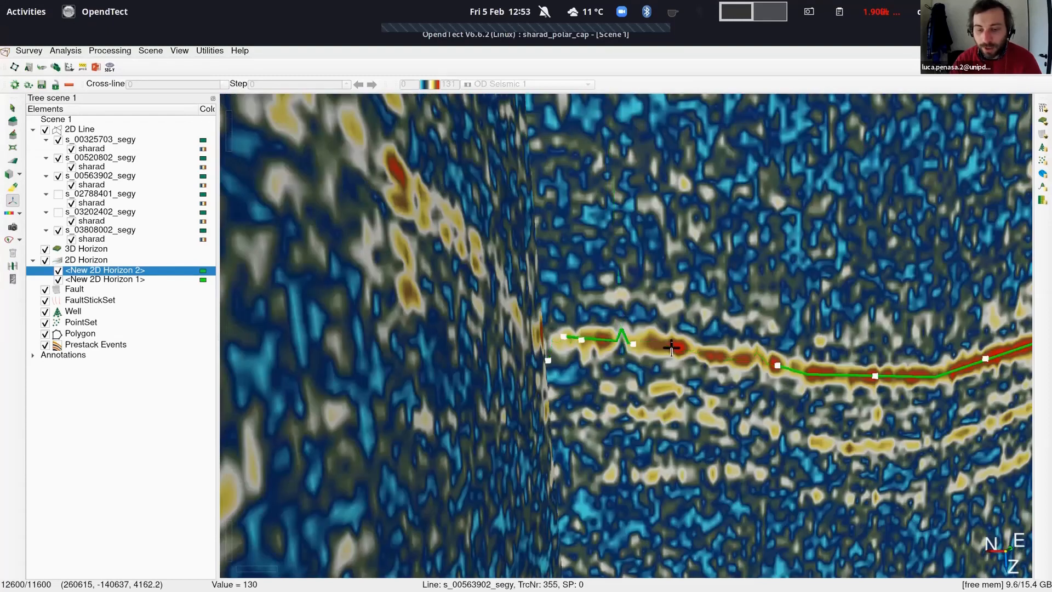
{"action": "left_click_drag", "start_coordinate": [765, 366], "coordinate": [764, 366]}
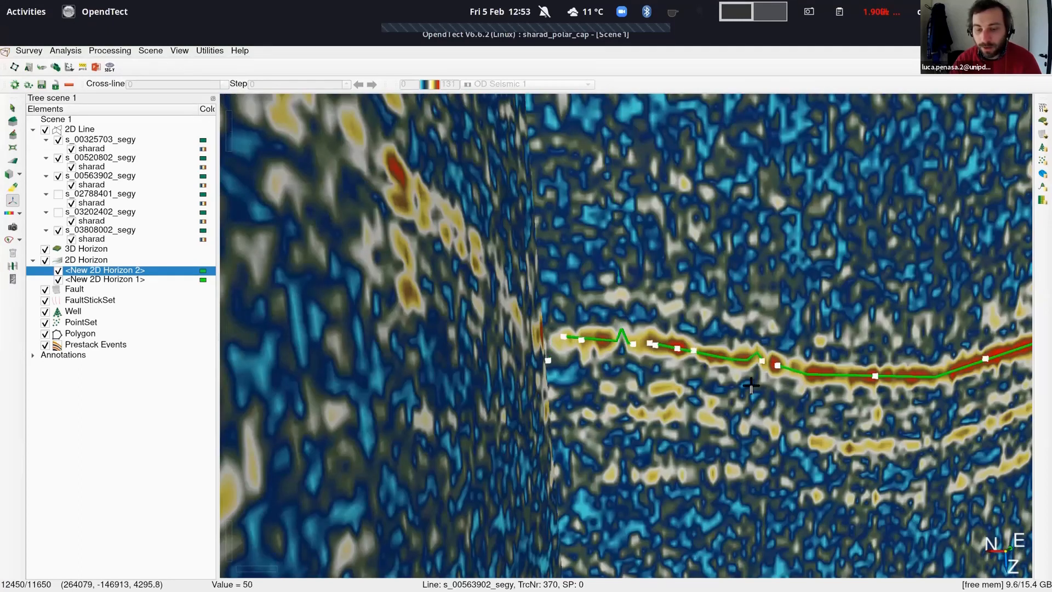
Trace <New 2D Horizon 2> along the weaker reflector just beneath the deep bright one, from crossing s_00520802_segy to s_00325703_segy
{"action": "scroll", "coordinate": [751, 384], "scroll_direction": "down", "scroll_amount": 1}
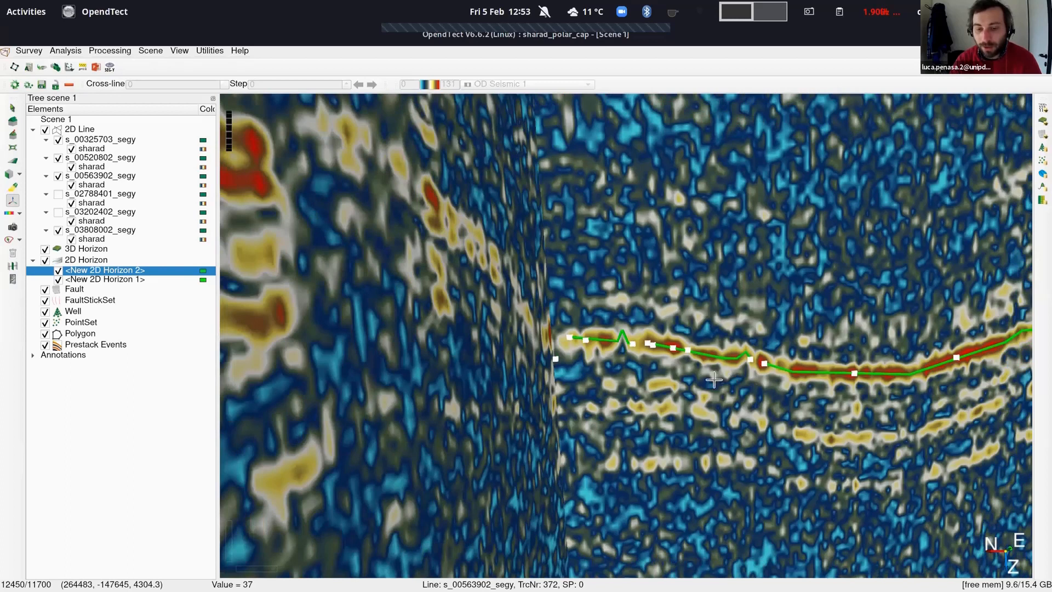
{"action": "scroll", "coordinate": [586, 279], "scroll_direction": "down", "scroll_amount": 2}
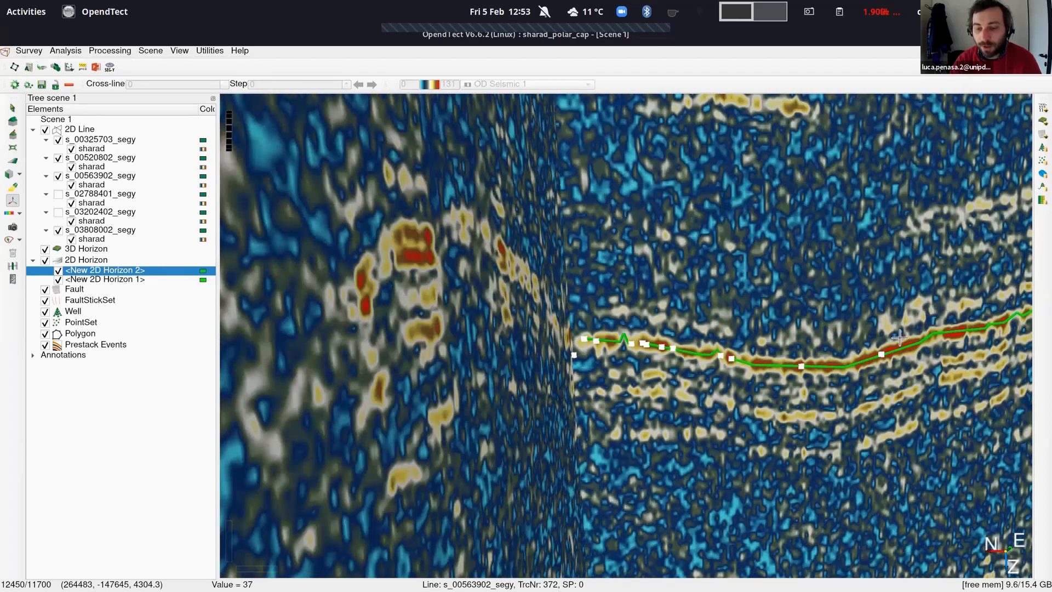
{"action": "scroll", "coordinate": [906, 316], "scroll_direction": "down", "scroll_amount": 2}
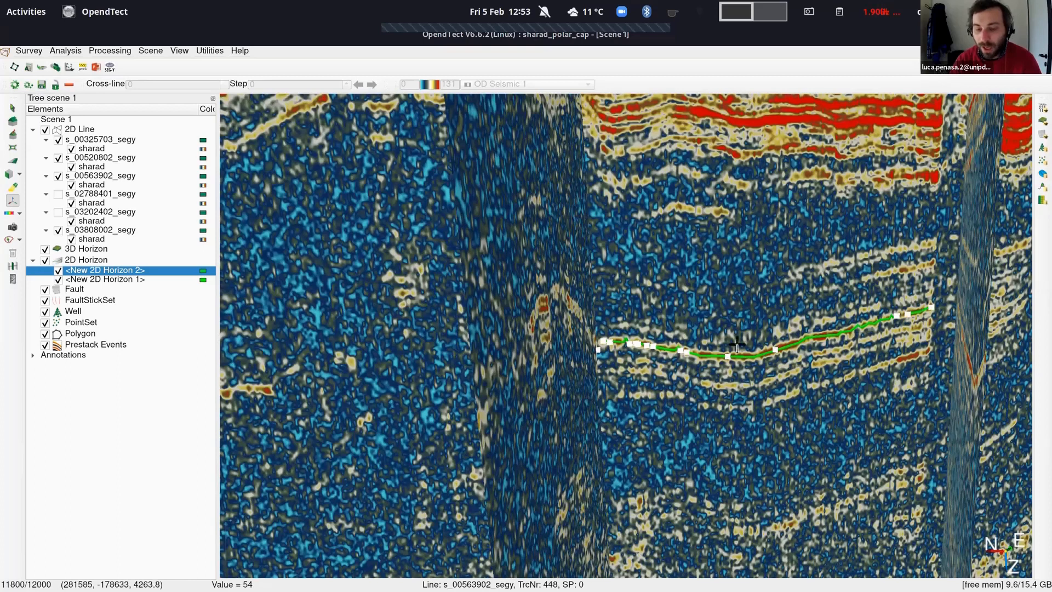
{"action": "scroll", "coordinate": [506, 337], "scroll_direction": "up", "scroll_amount": 1}
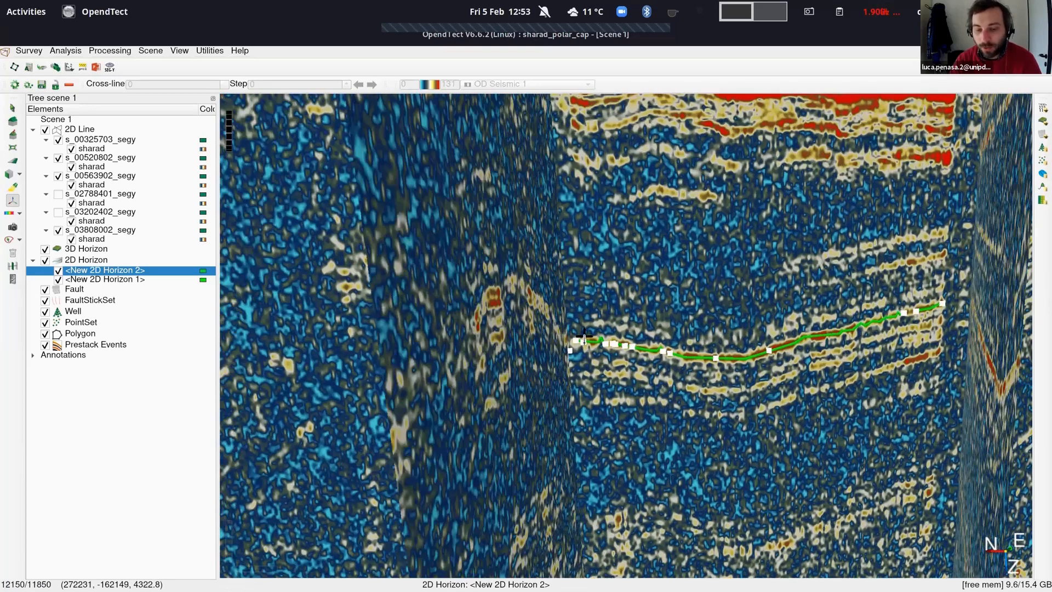
{"action": "scroll", "coordinate": [740, 350], "scroll_direction": "up", "scroll_amount": 2}
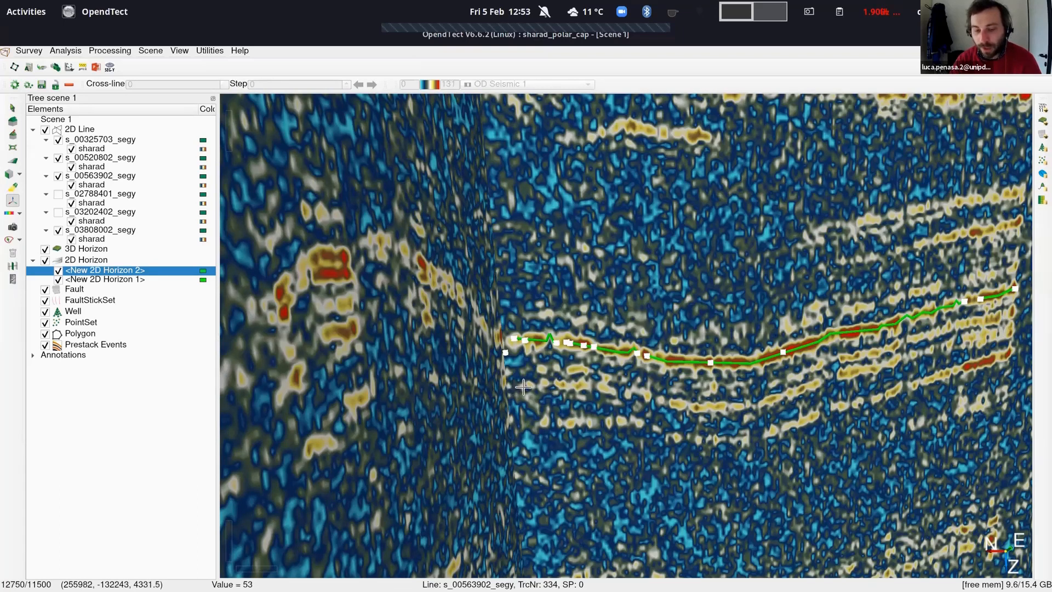
{"action": "mouse_move", "coordinate": [513, 387]}
{"action": "left_mouse_down"}
{"action": "mouse_move", "coordinate": [770, 404]}
{"action": "mouse_move", "coordinate": [871, 361]}
{"action": "mouse_move", "coordinate": [1013, 328]}
{"action": "left_mouse_up"}
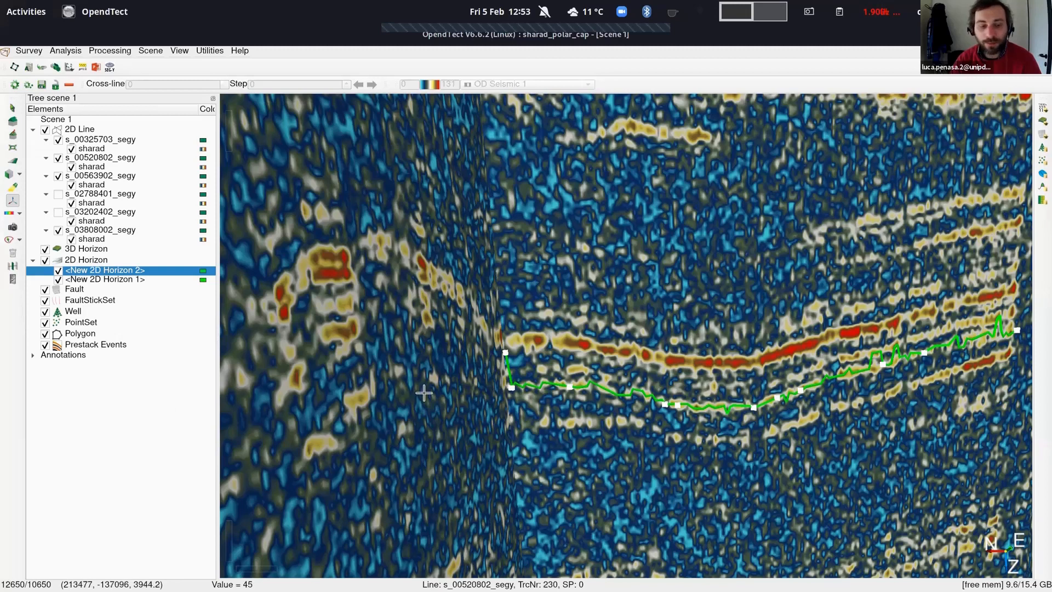
{"action": "scroll", "coordinate": [575, 340], "scroll_direction": "down", "scroll_amount": 1}
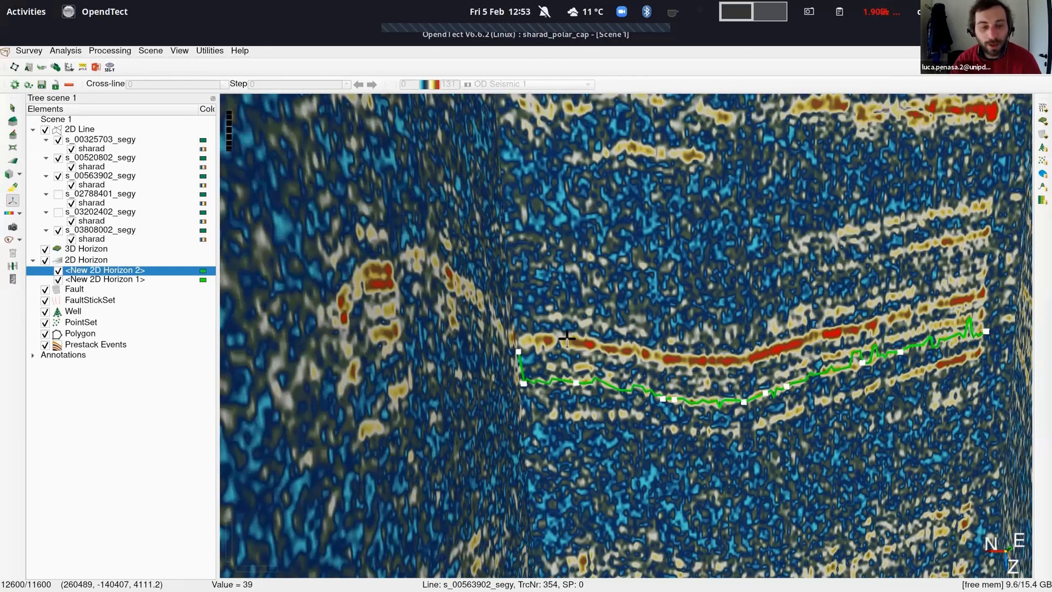
{"action": "scroll", "coordinate": [448, 328], "scroll_direction": "down", "scroll_amount": 1}
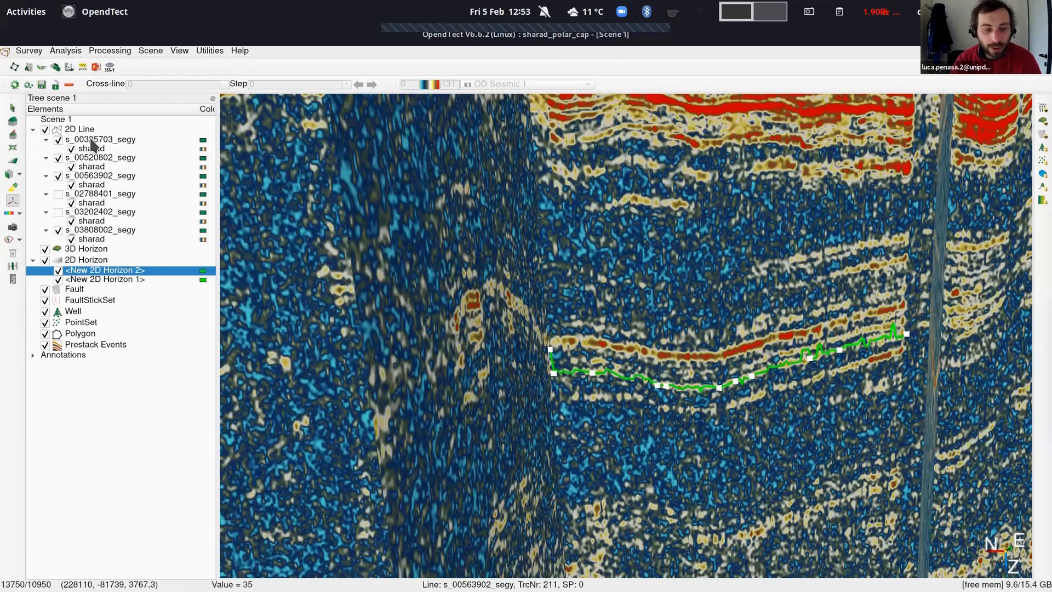
Open the sharad data of line s_00563902_segy in a 2D Viewer
{"action": "right_click", "coordinate": [90, 138]}
{"action": "left_click", "coordinate": [82, 137]}
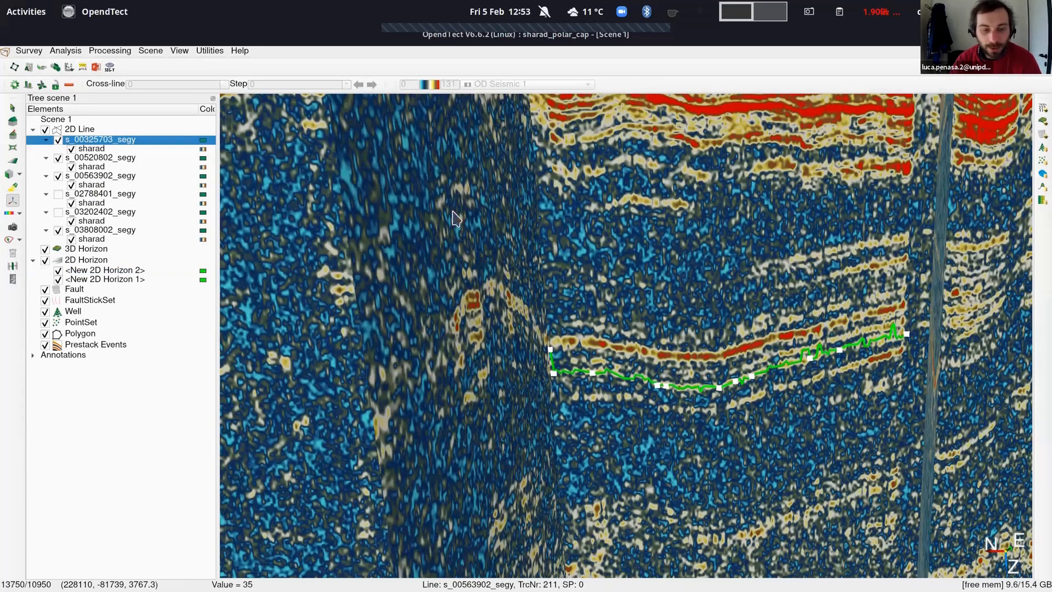
{"action": "right_click", "coordinate": [111, 177]}
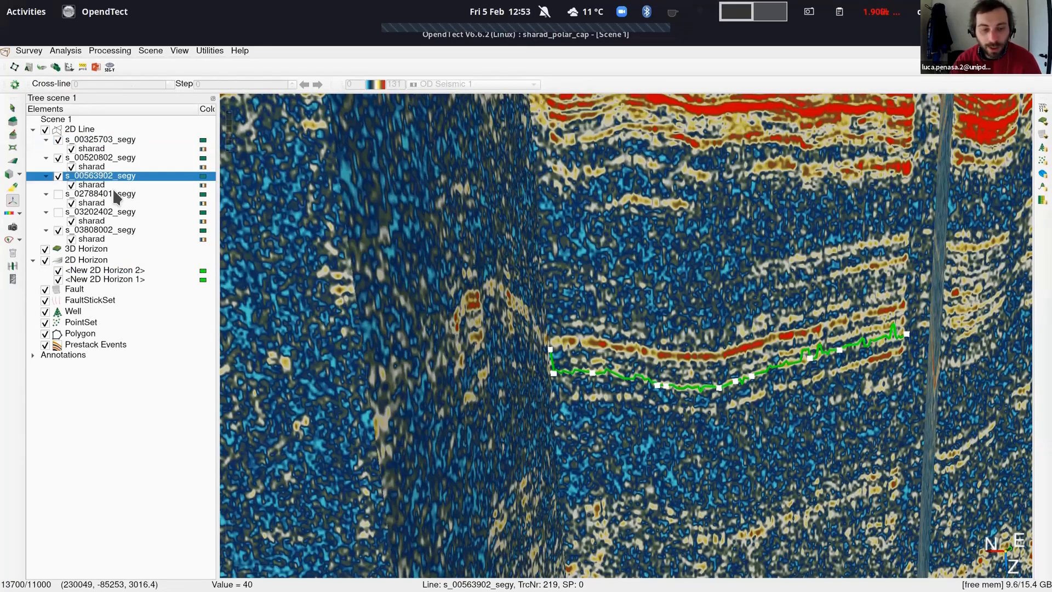
{"action": "left_click", "coordinate": [87, 192]}
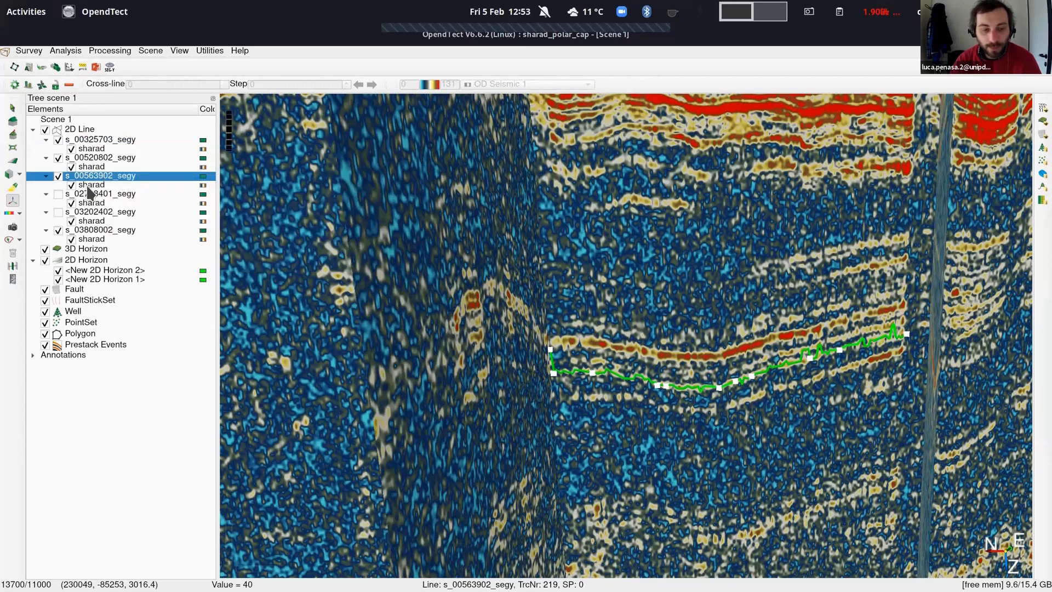
{"action": "right_click", "coordinate": [88, 189]}
{"action": "mouse_move", "coordinate": [151, 228]}
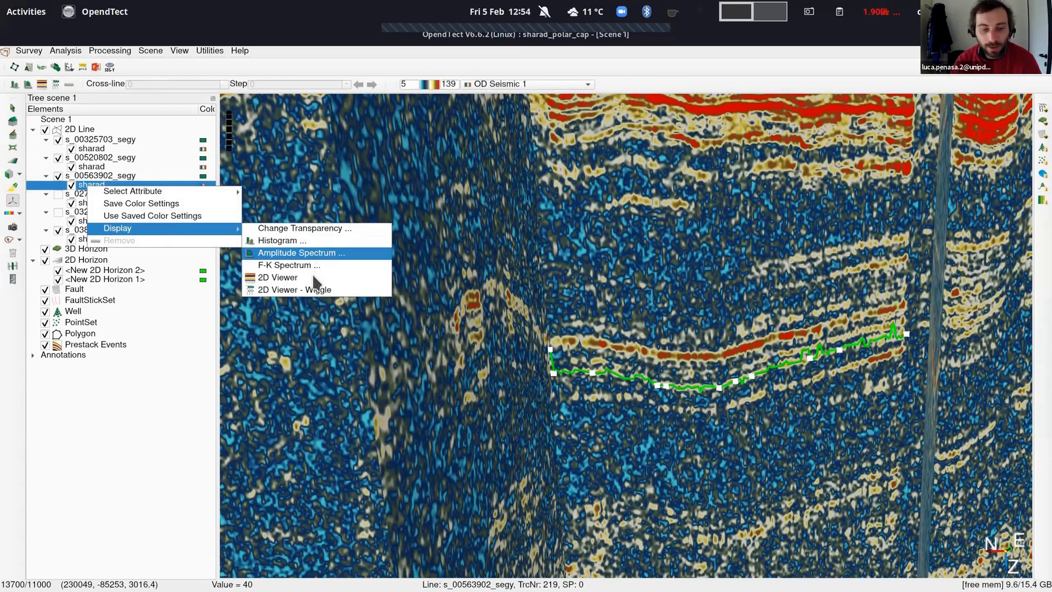
{"action": "left_click", "coordinate": [296, 277]}
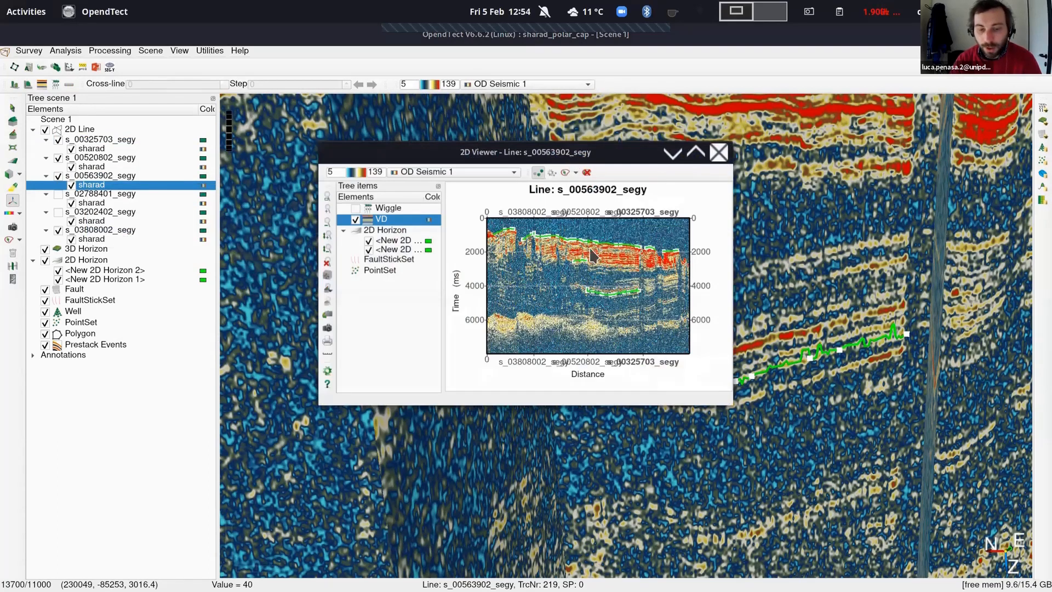
Maximize the 2D Viewer and enlarge the bright layered unit between crossings s_00520802_segy and s_00325703_segy
{"action": "key", "text": "super+Up"}
{"action": "scroll", "coordinate": [477, 237], "scroll_direction": "up", "scroll_amount": 2}
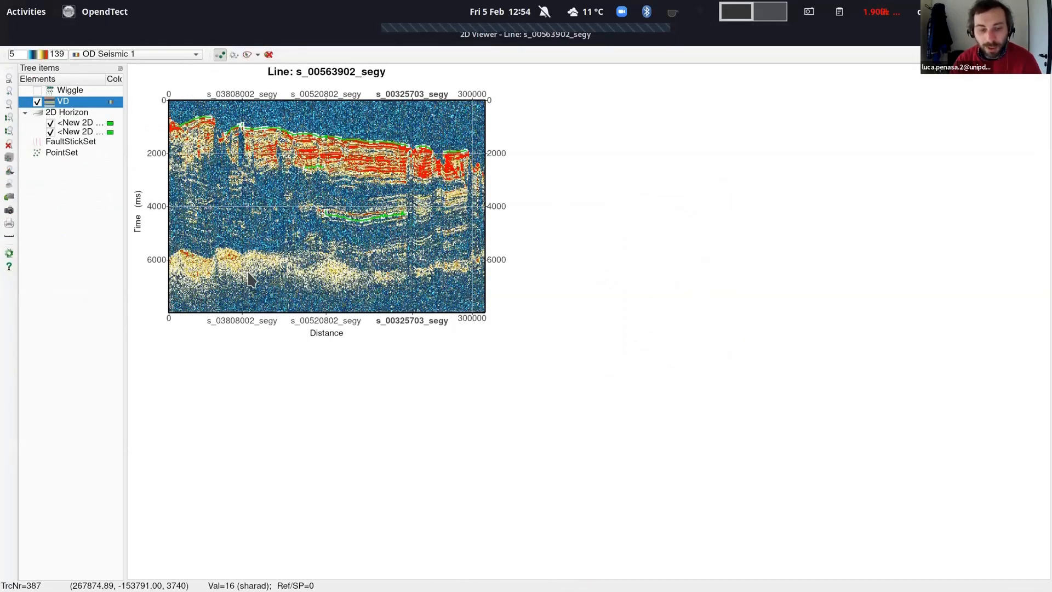
{"action": "scroll", "coordinate": [252, 281], "scroll_direction": "up", "scroll_amount": 1}
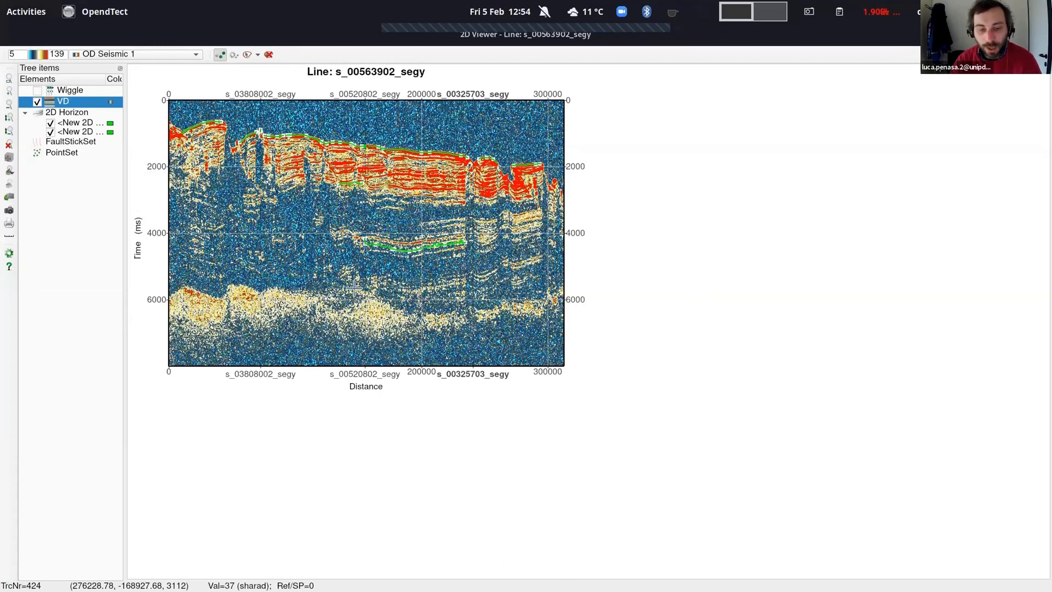
{"action": "scroll", "coordinate": [354, 288], "scroll_direction": "up", "scroll_amount": 10}
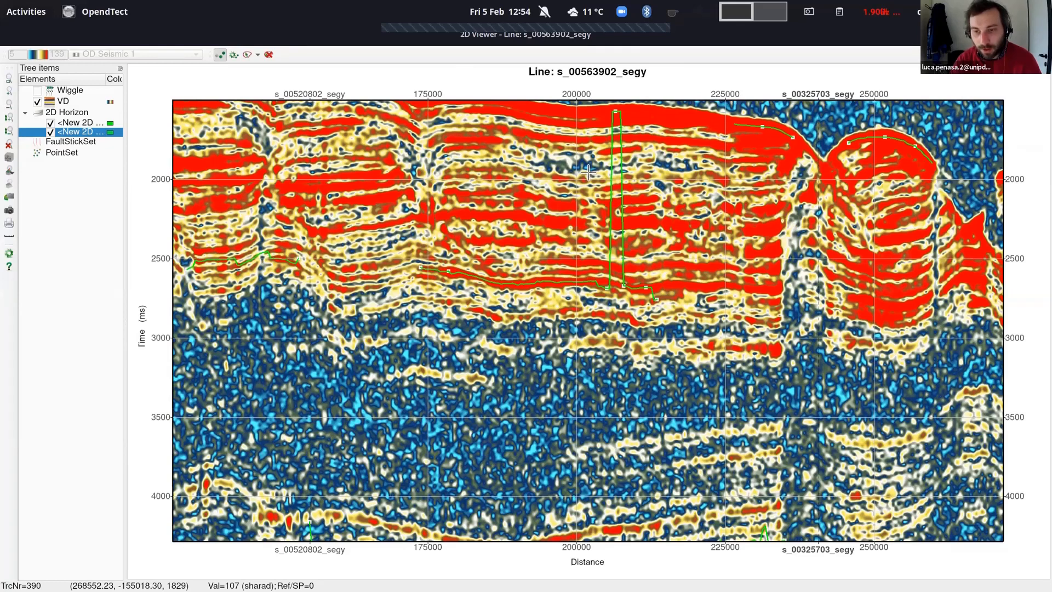
Examine the horizons tracked on s_00563902_segy in the 2D Viewer and around the line crossings in the 3D scene
{"action": "scroll", "coordinate": [585, 189], "scroll_direction": "down", "scroll_amount": 2}
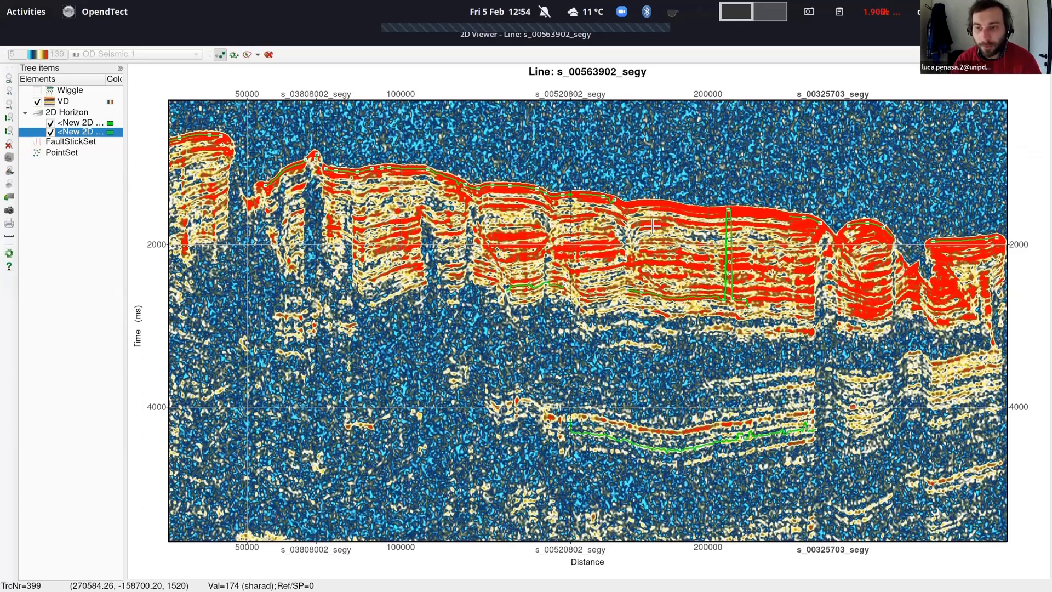
{"action": "scroll", "coordinate": [614, 233], "scroll_direction": "up", "scroll_amount": 1}
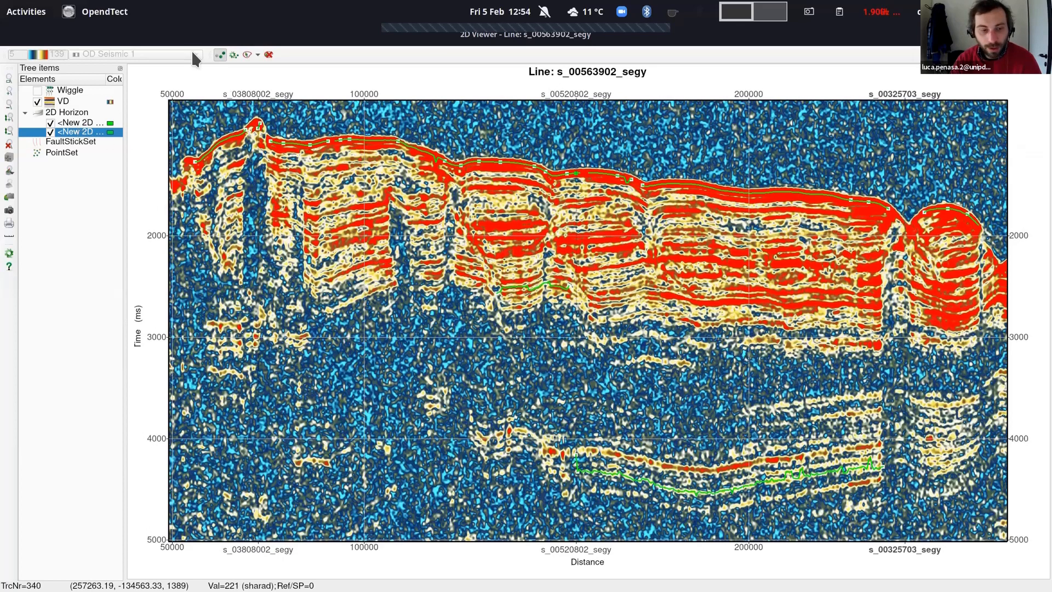
{"action": "scroll", "coordinate": [579, 199], "scroll_direction": "down", "scroll_amount": 1}
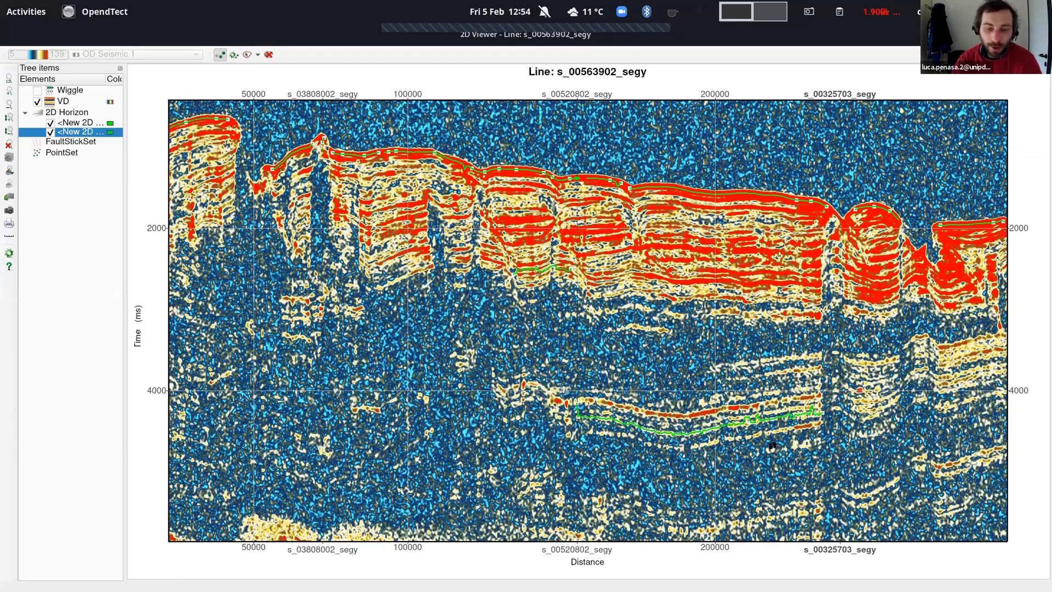
{"action": "key", "text": "alt+Tab"}
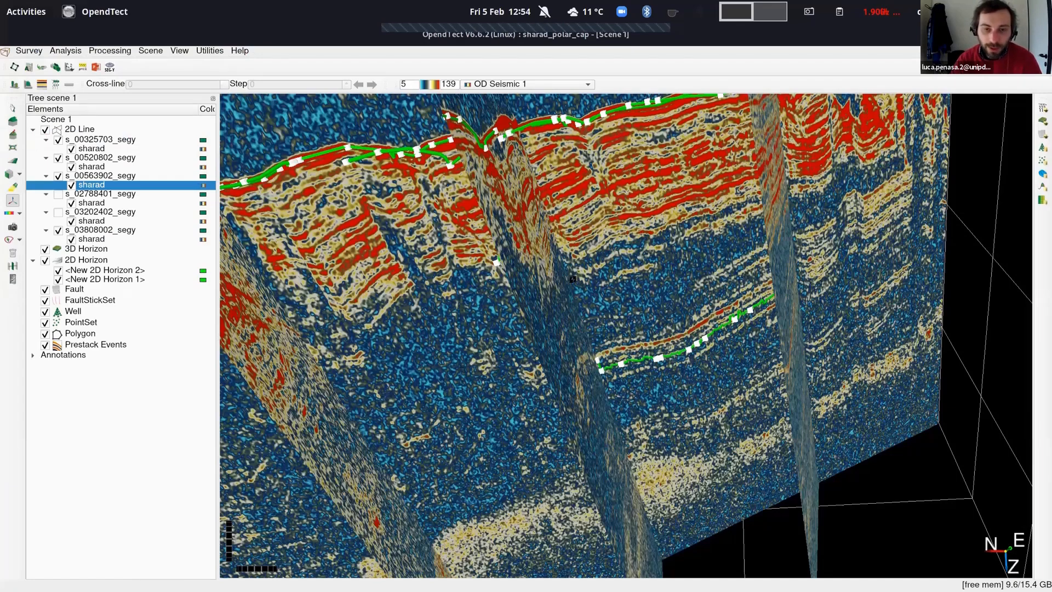
{"action": "left_click_drag", "start_coordinate": [692, 441], "coordinate": [625, 468]}
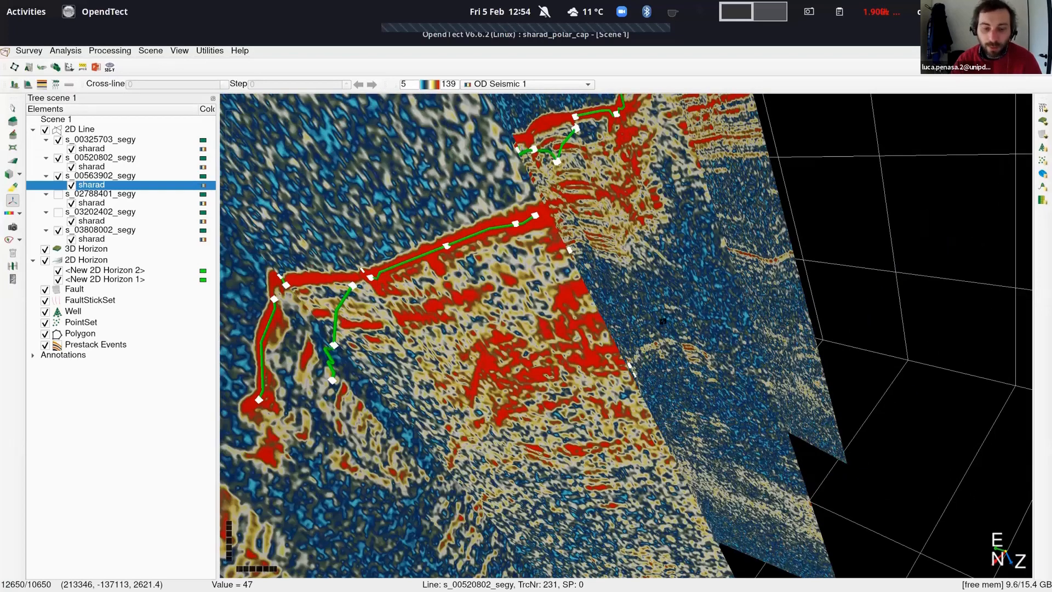
{"action": "left_click_drag", "start_coordinate": [663, 321], "coordinate": [670, 304]}
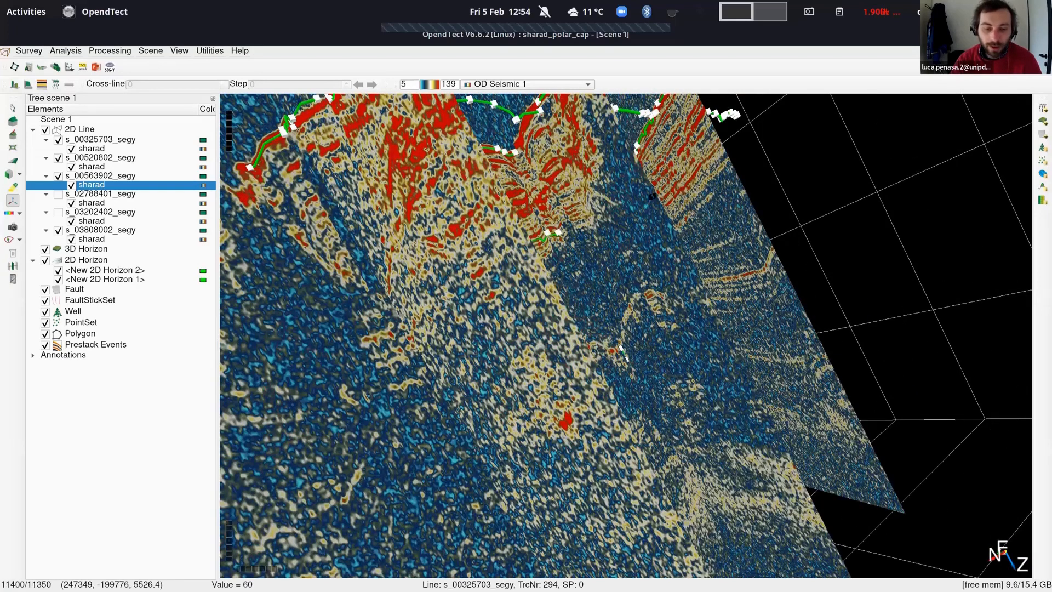
{"action": "left_click_drag", "start_coordinate": [652, 196], "coordinate": [134, 276]}
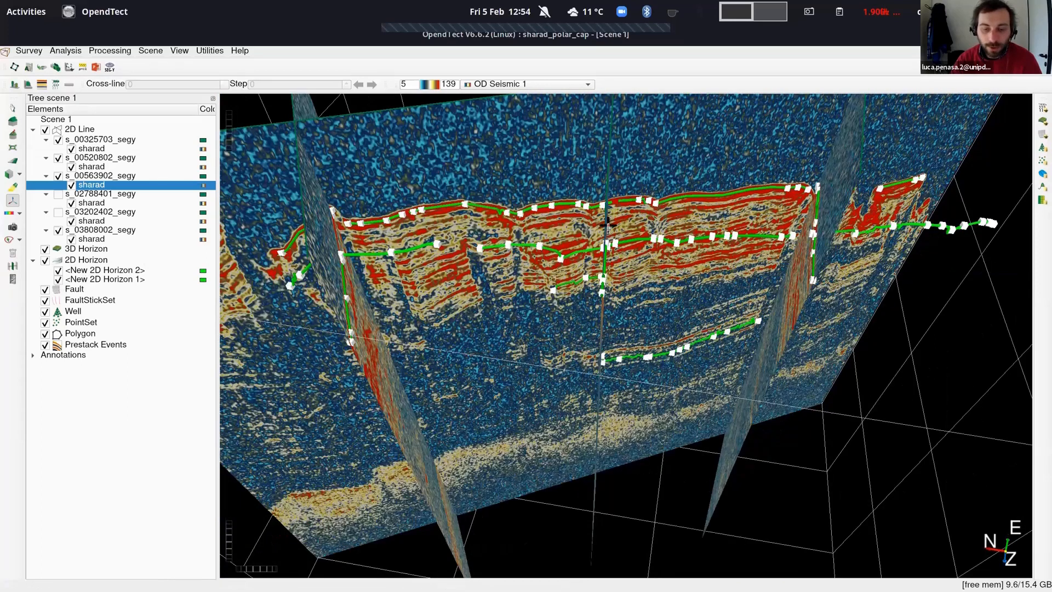
With <New 2D Horizon 2> hidden, undo the stray <New 2D Horizon 1> picks and re-pick the surface on s_00520802_segy at the s_00563902_segy crossing
{"action": "left_click", "coordinate": [608, 230]}
{"action": "left_click", "coordinate": [639, 289]}
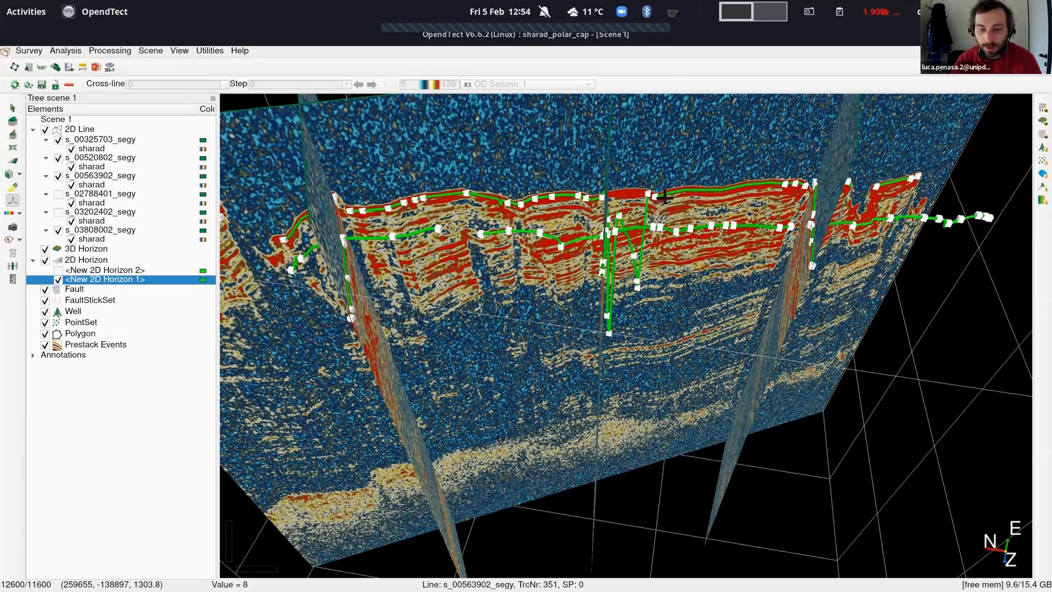
{"action": "scroll", "coordinate": [678, 250], "scroll_direction": "up", "scroll_amount": 3}
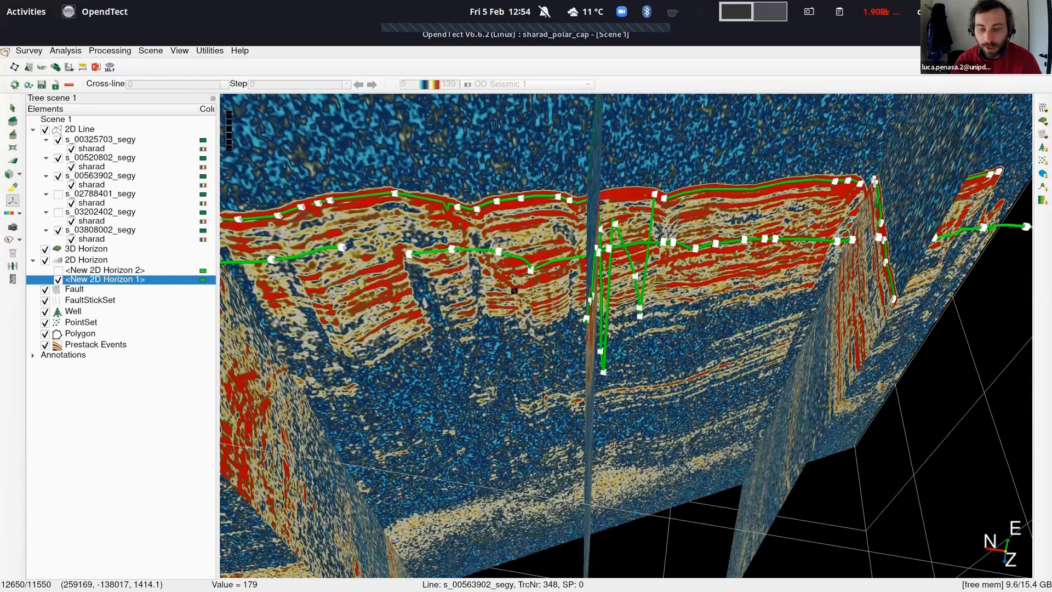
{"action": "key", "text": "ctrl+z"}
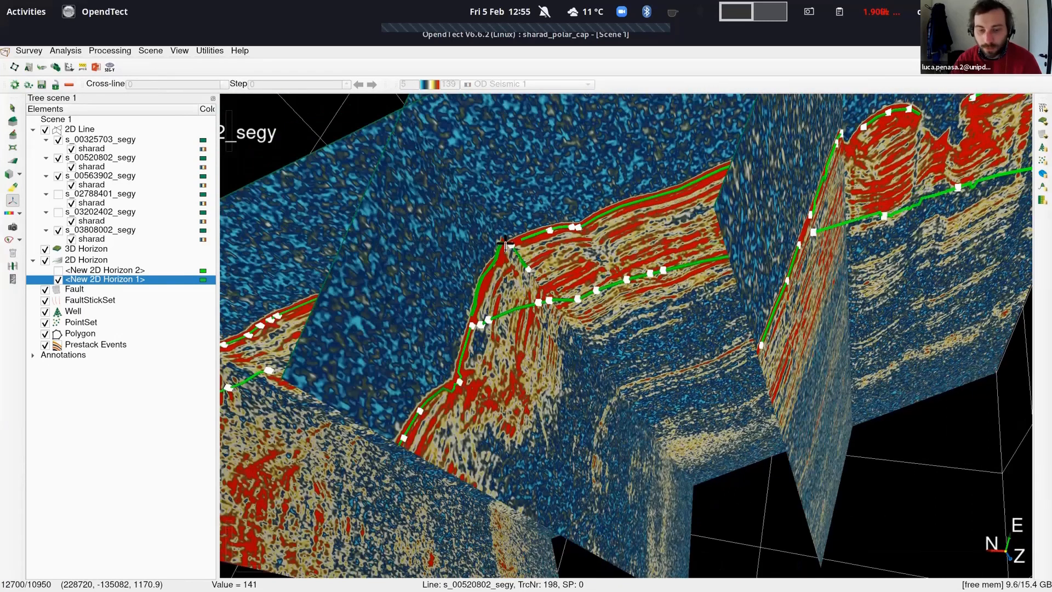
{"action": "left_click", "coordinate": [504, 242]}
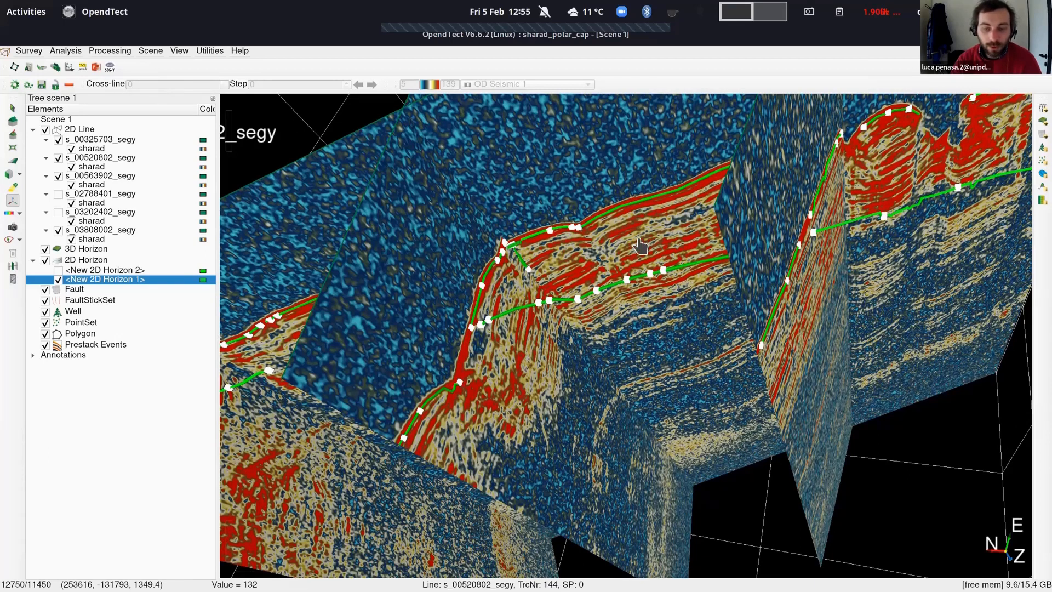
{"action": "middle_click_drag", "start_coordinate": [614, 255], "coordinate": [139, 252]}
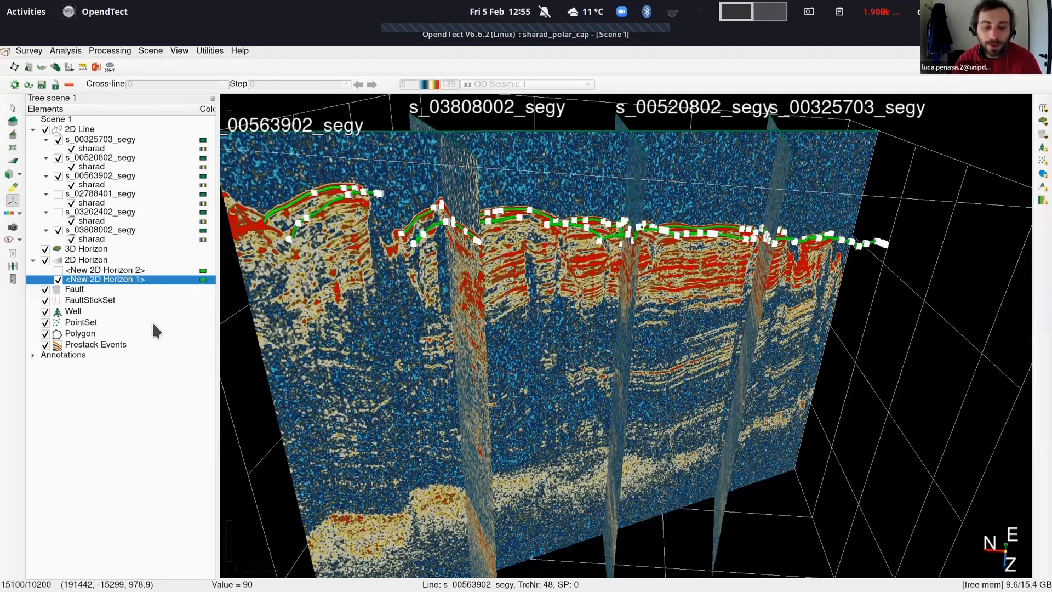
{"action": "right_click", "coordinate": [99, 282]}
{"action": "mouse_move", "coordinate": [152, 322]}
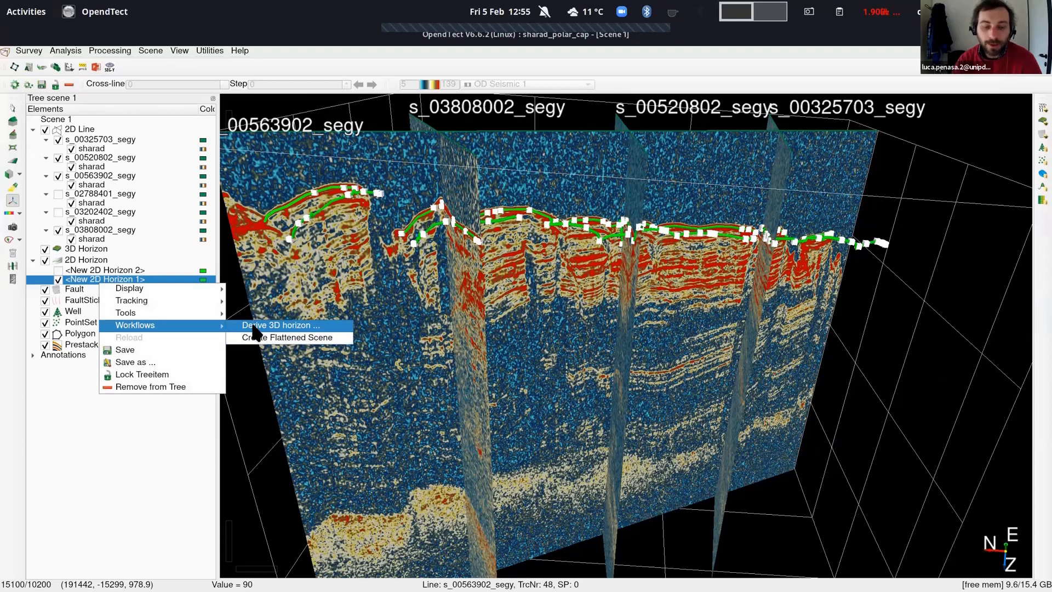
{"action": "left_click", "coordinate": [254, 328]}
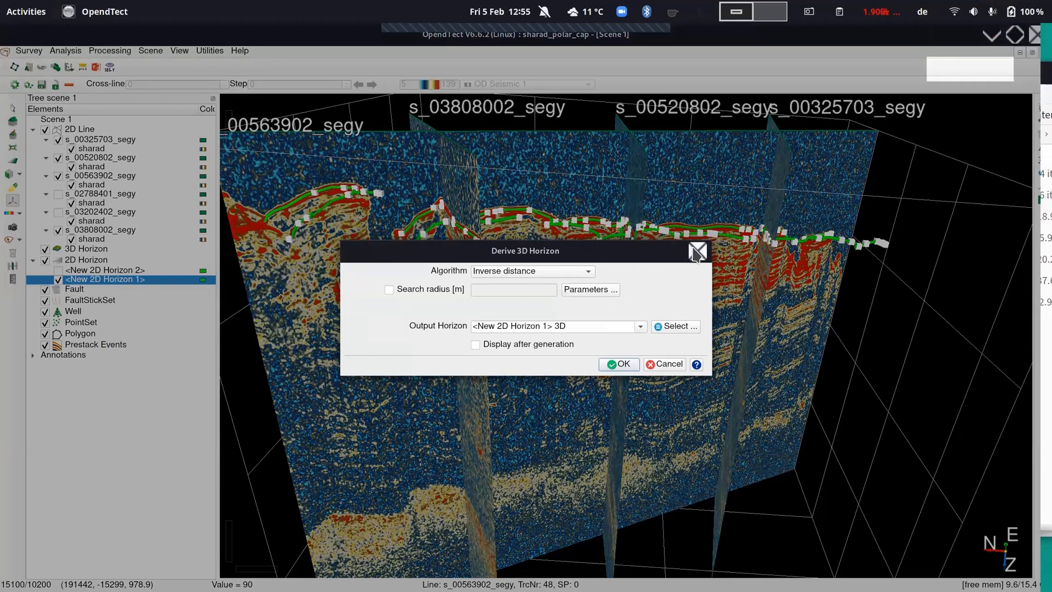
{"action": "key", "text": "Escape"}
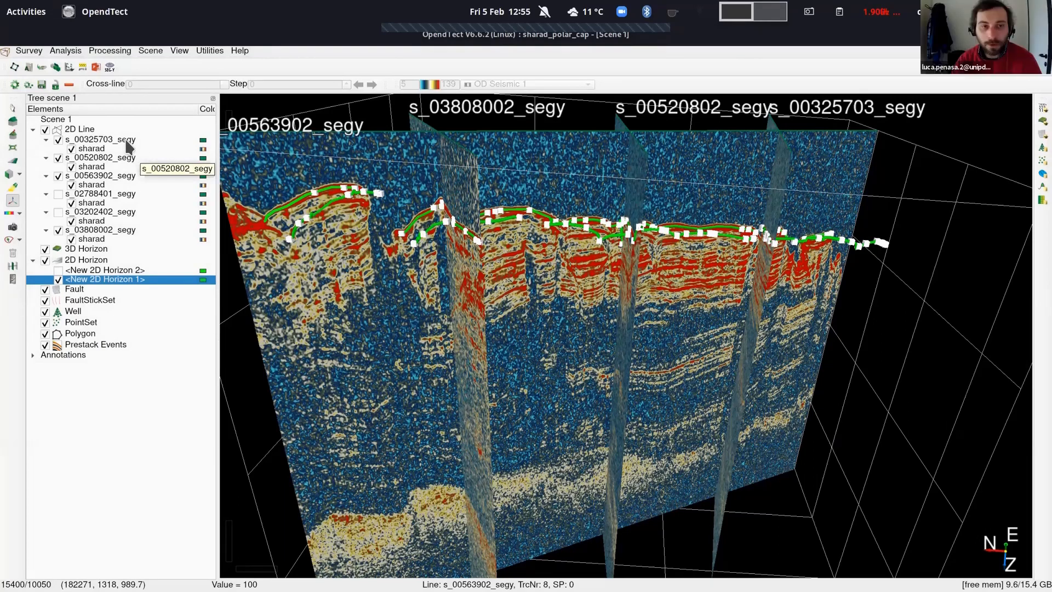
Open the sharad data of s_00325703_segy in a 2D Viewer and enlarge the stretch between crossings s_03202402_segy and s_02788401_segy
{"action": "right_click", "coordinate": [126, 141]}
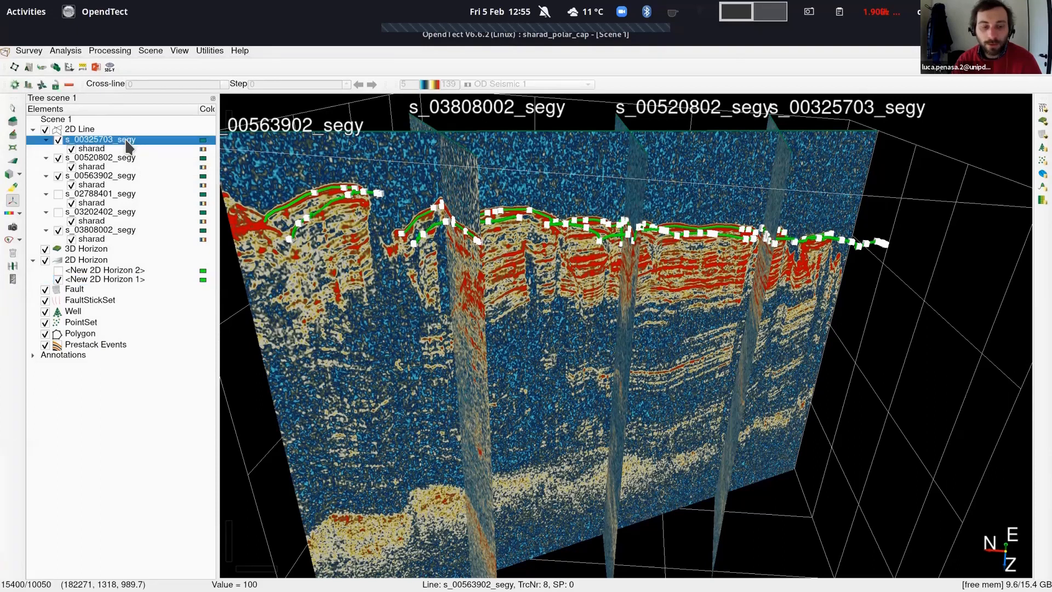
{"action": "left_click", "coordinate": [102, 155]}
{"action": "right_click", "coordinate": [100, 150]}
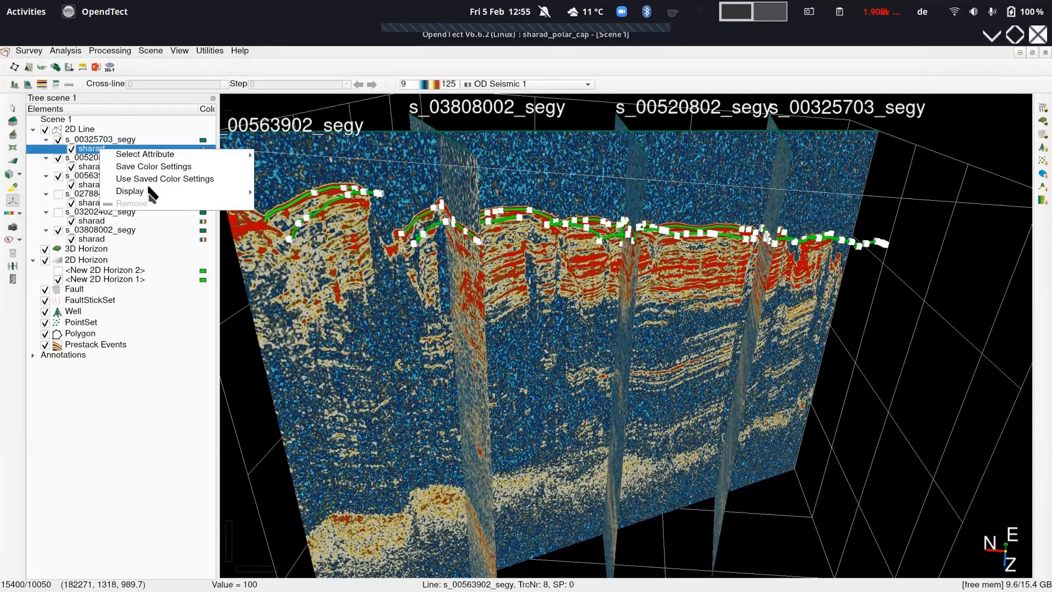
{"action": "mouse_move", "coordinate": [131, 192]}
{"action": "left_click", "coordinate": [316, 241]}
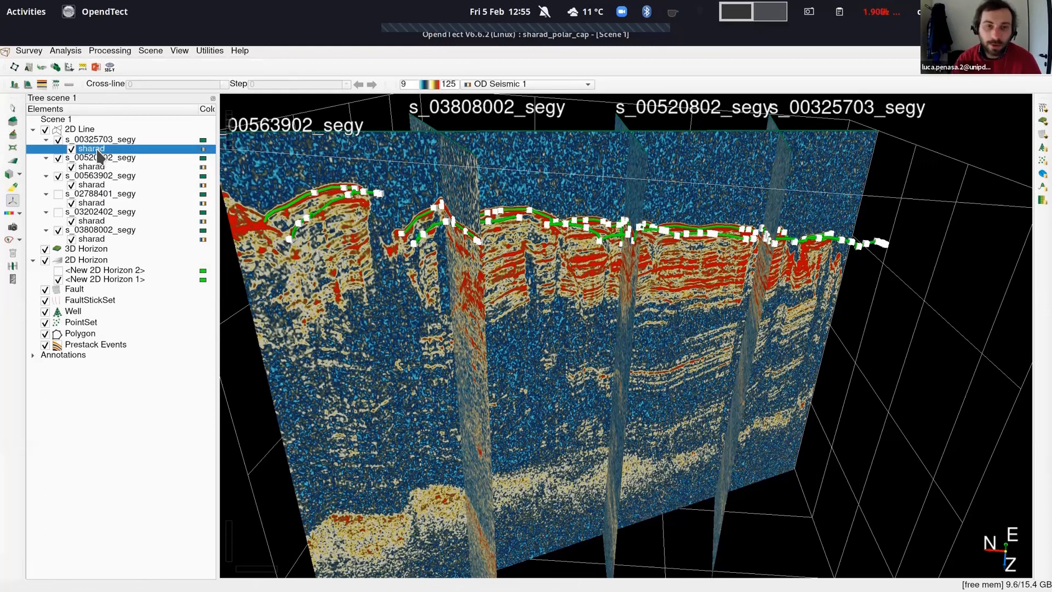
{"action": "right_click", "coordinate": [98, 150]}
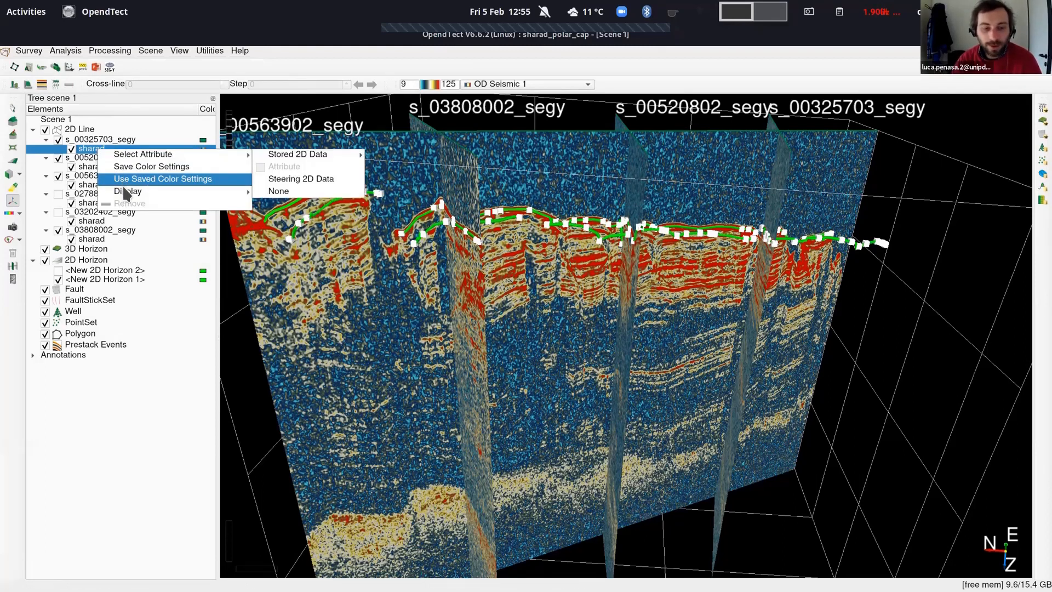
{"action": "mouse_move", "coordinate": [127, 192]}
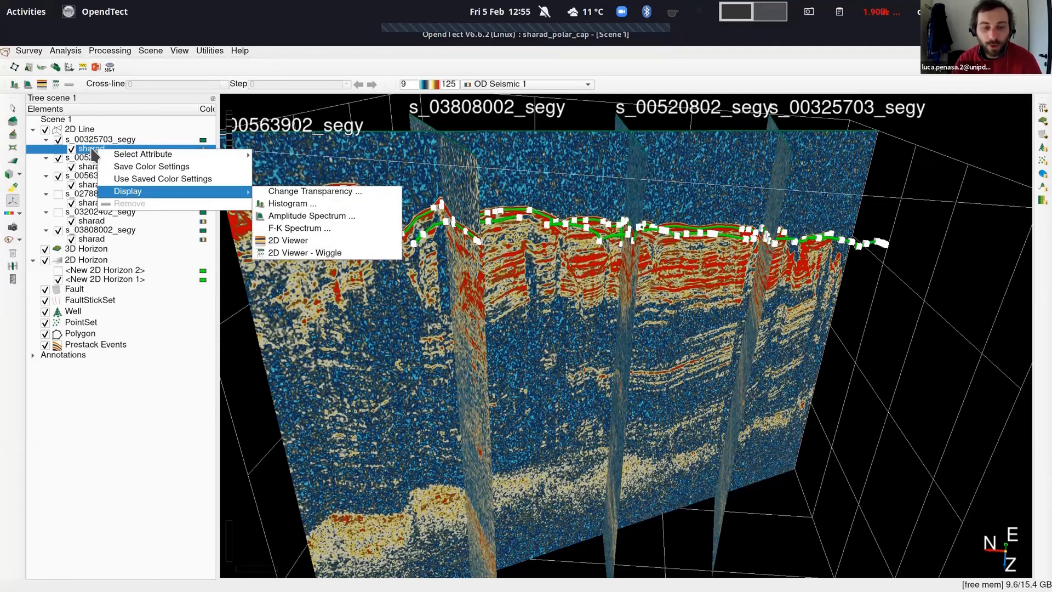
{"action": "right_click", "coordinate": [92, 148]}
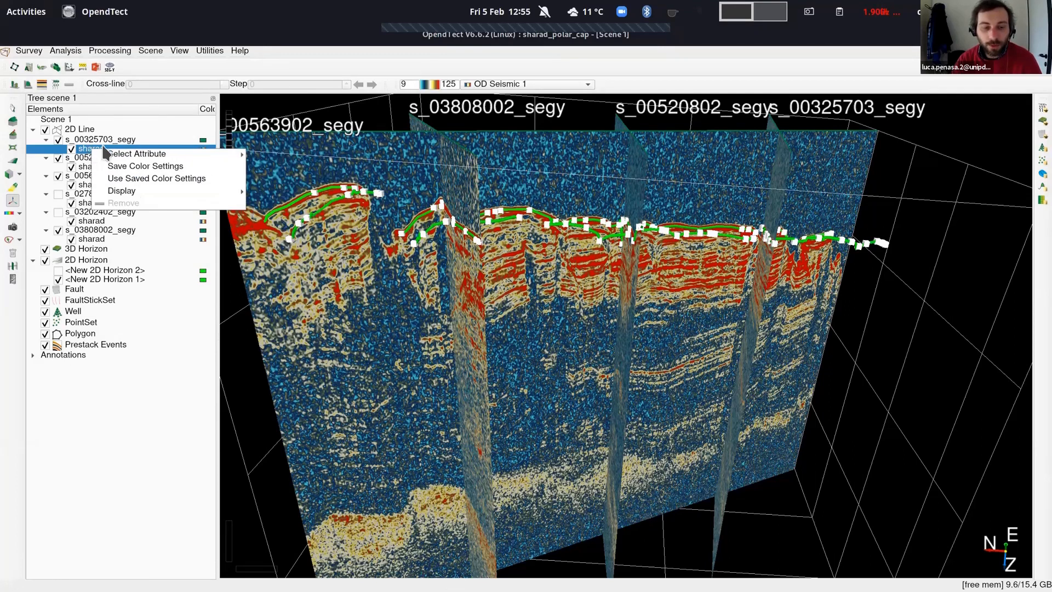
{"action": "left_click", "coordinate": [268, 248]}
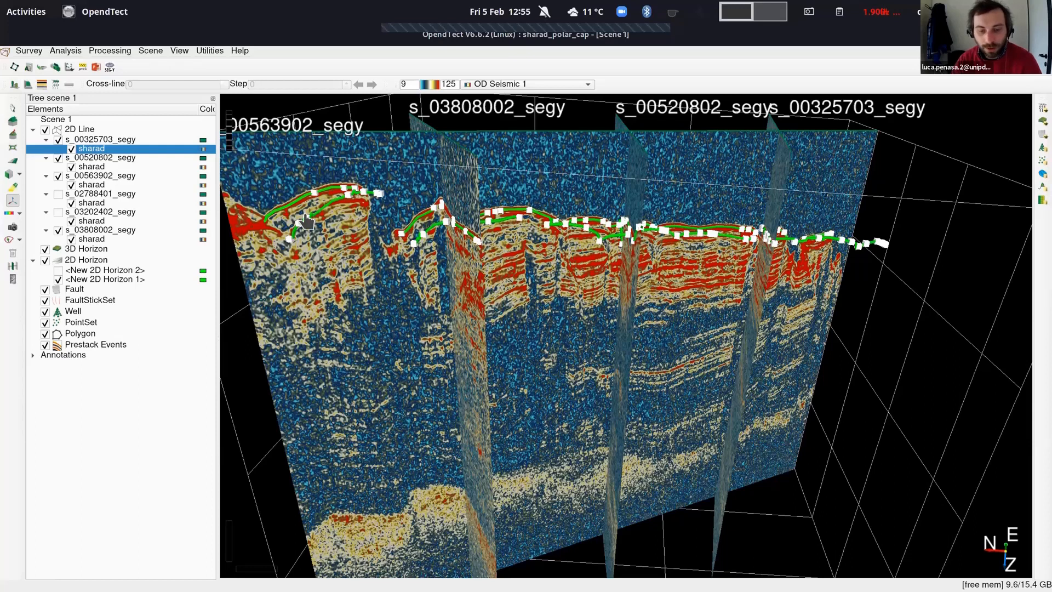
{"action": "key", "text": "alt+Tab"}
{"action": "left_click_drag", "start_coordinate": [783, 162], "coordinate": [491, 94]}
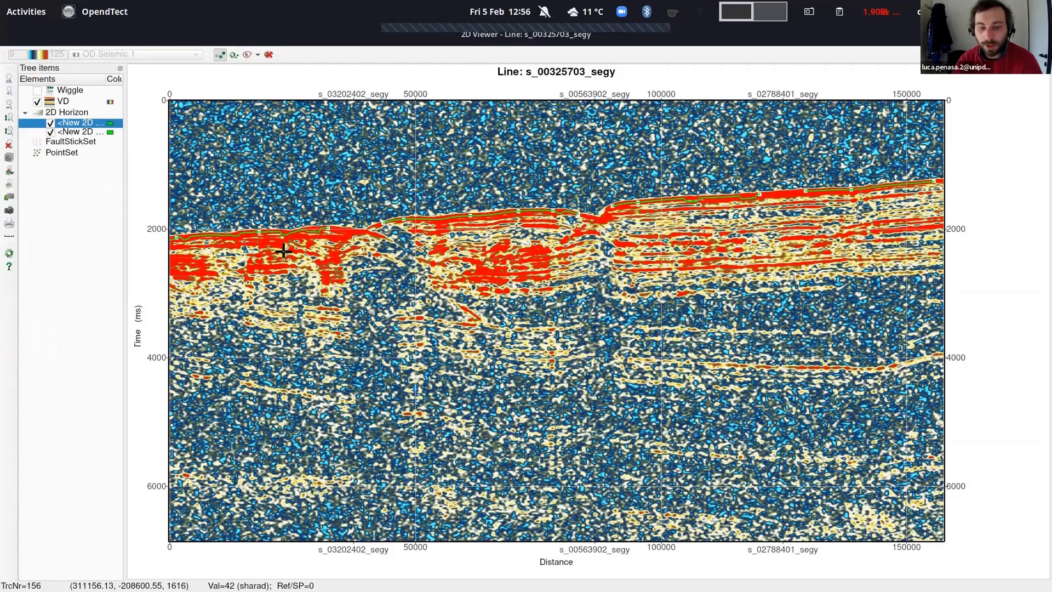
{"action": "left_click", "coordinate": [11, 170]}
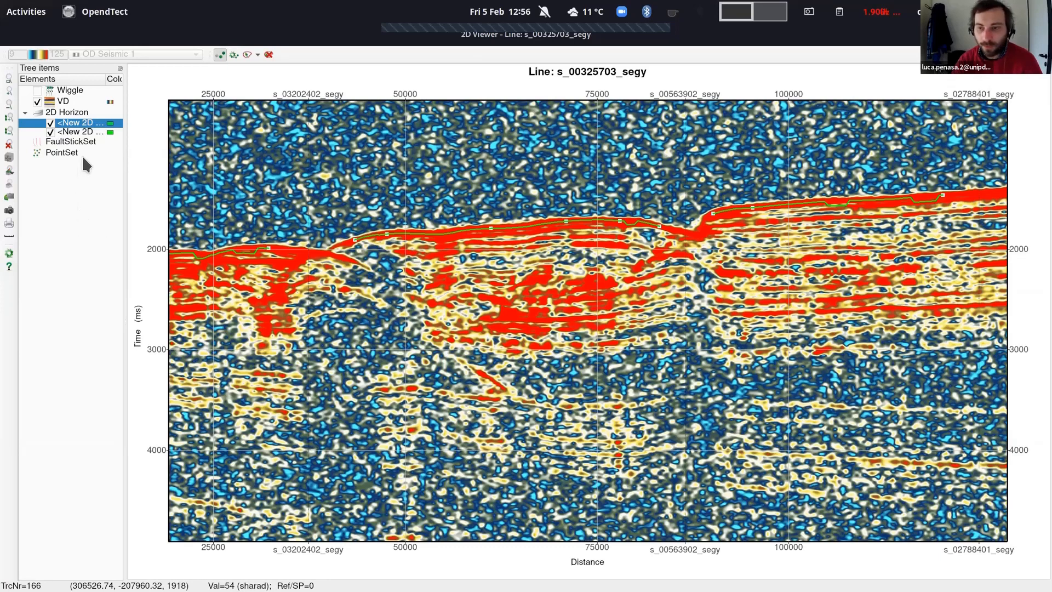
Derive a 3D horizon from <New 2D Horizon 1> with the Triangulation algorithm, using <New 2D Horizon 1> 3D as output
{"action": "key", "text": "alt+Tab"}
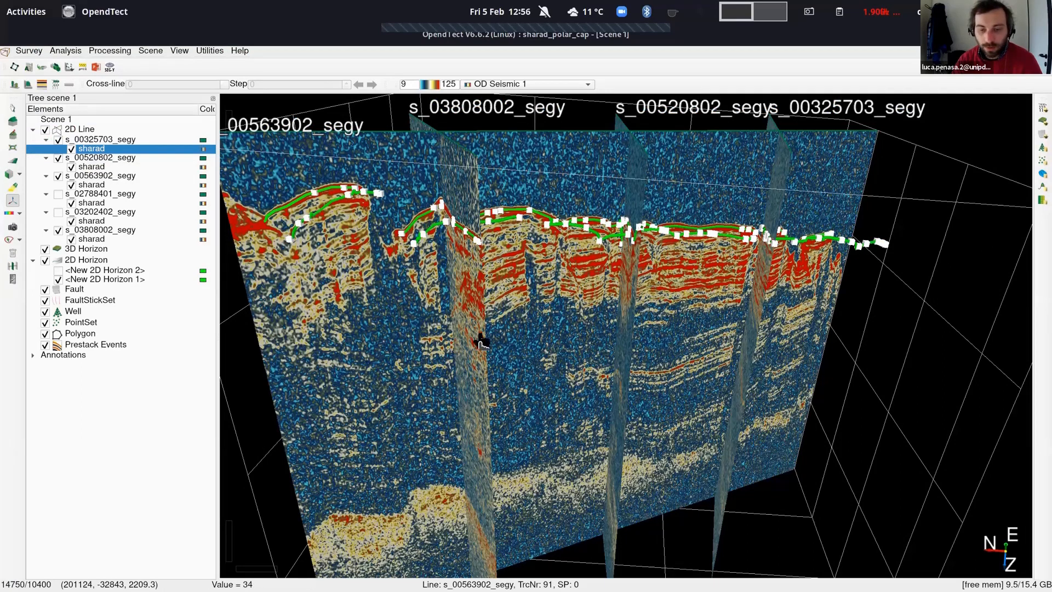
{"action": "scroll", "coordinate": [608, 276], "scroll_direction": "up", "scroll_amount": 2}
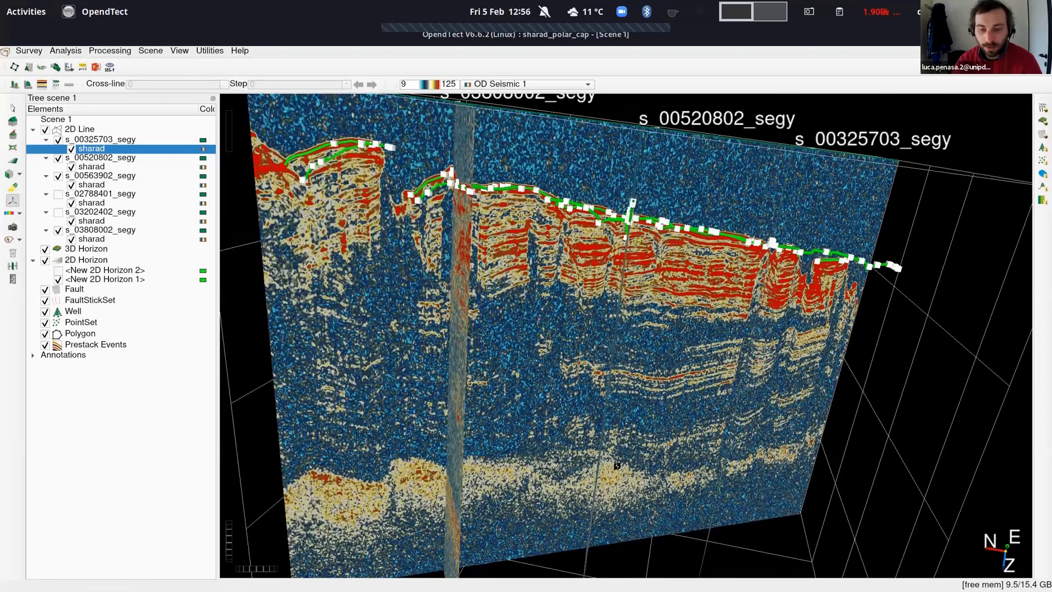
{"action": "scroll", "coordinate": [619, 351], "scroll_direction": "down", "scroll_amount": 4}
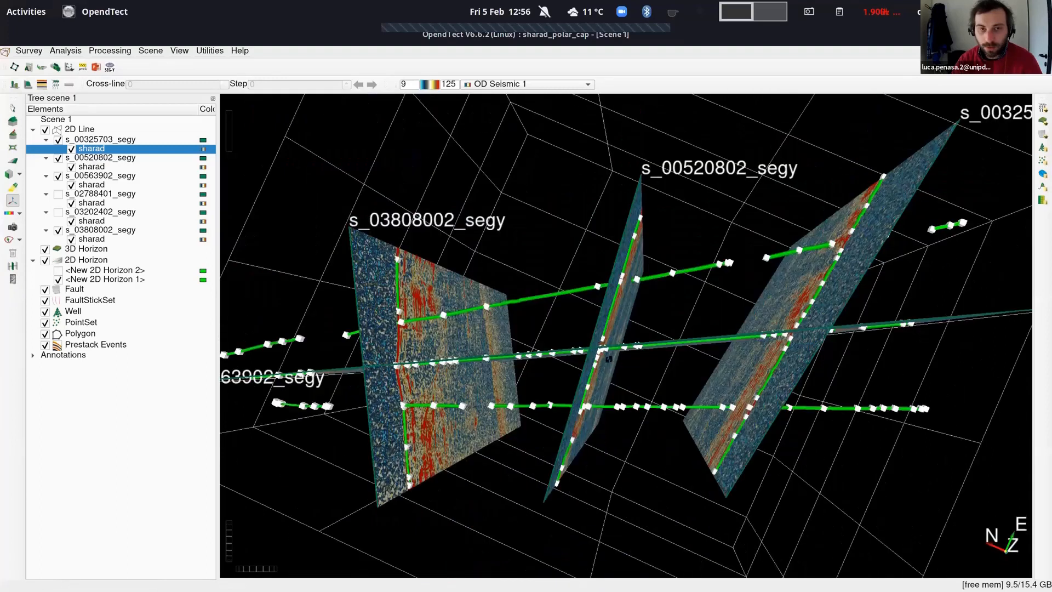
{"action": "scroll", "coordinate": [619, 323], "scroll_direction": "up", "scroll_amount": 5}
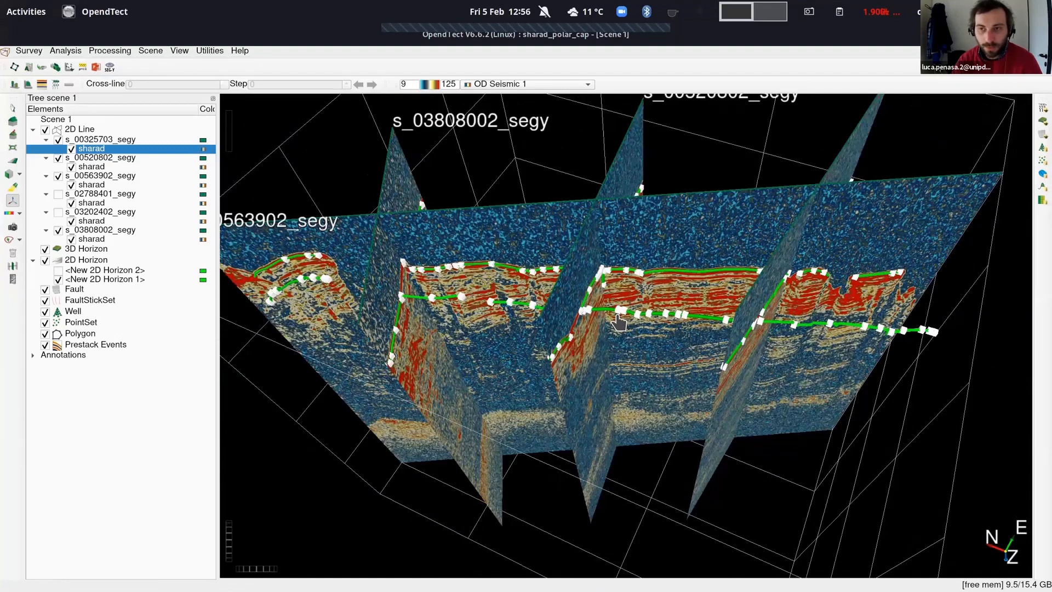
{"action": "scroll", "coordinate": [619, 323], "scroll_direction": "up", "scroll_amount": 3}
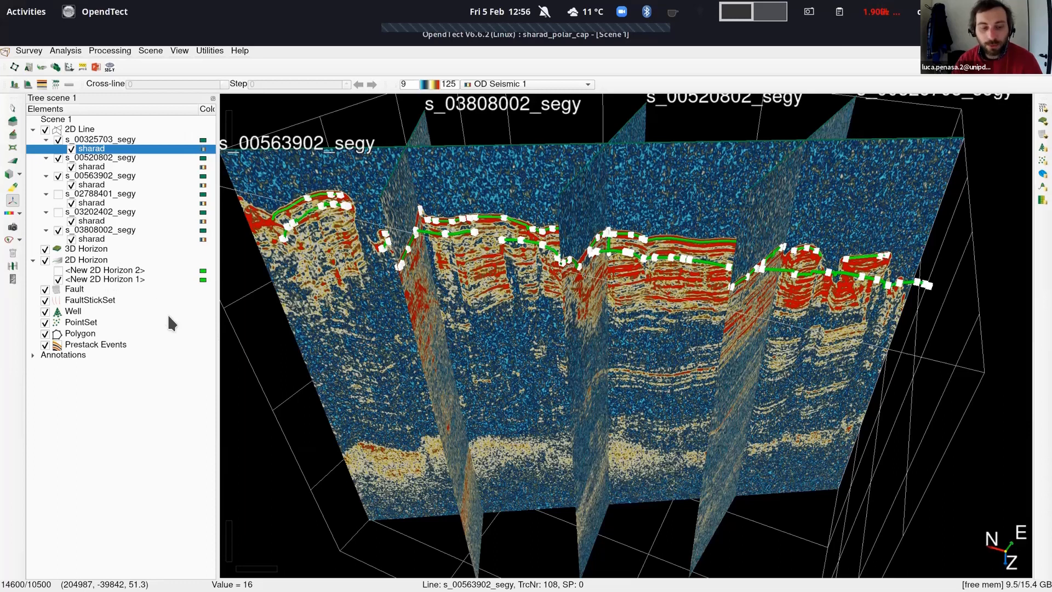
{"action": "right_click", "coordinate": [102, 279]}
{"action": "mouse_move", "coordinate": [172, 323]}
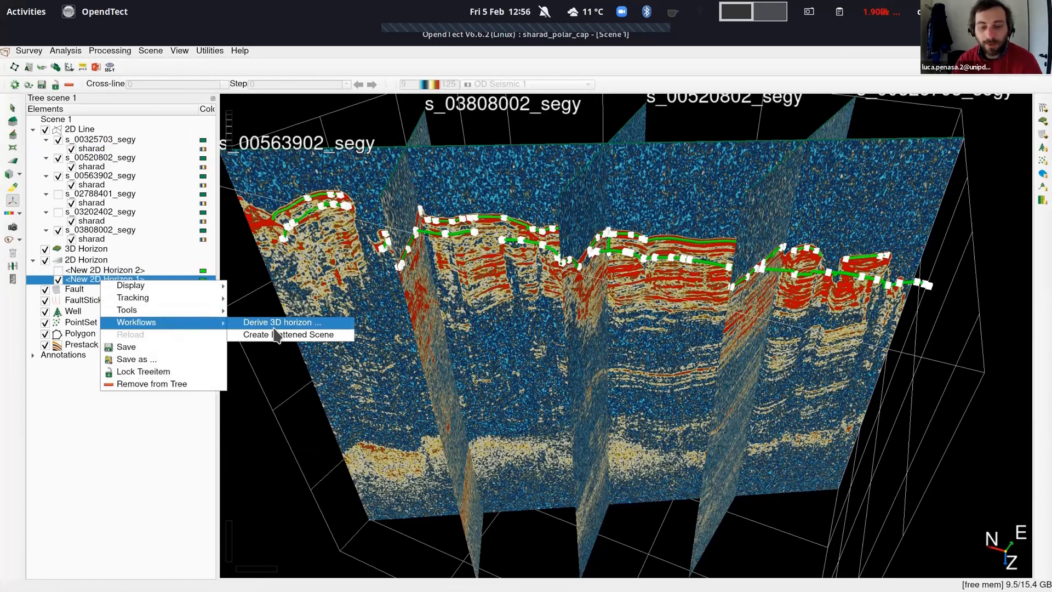
{"action": "left_click", "coordinate": [573, 280]}
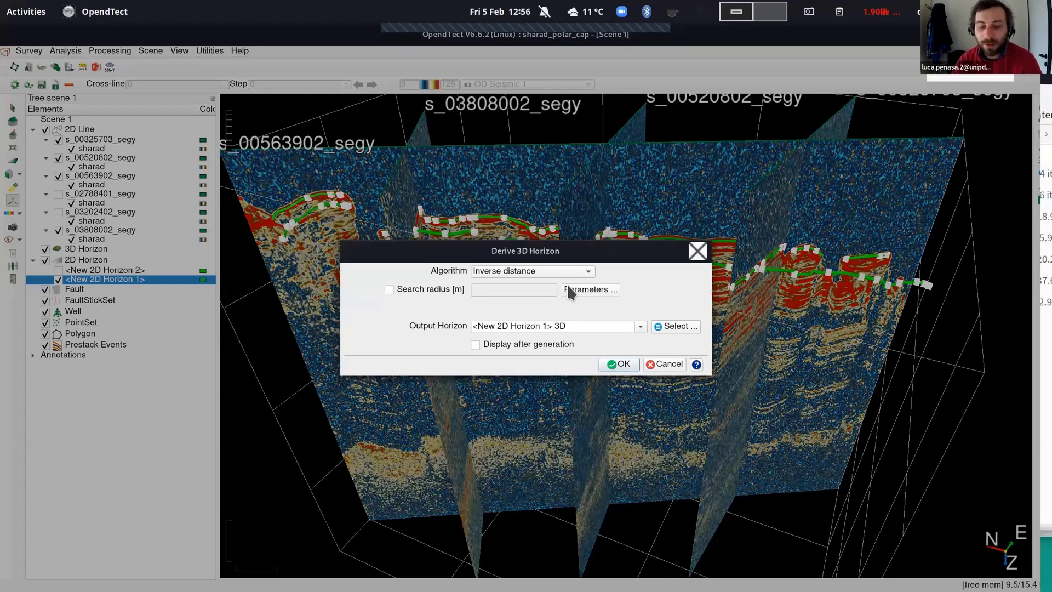
{"action": "left_click", "coordinate": [568, 273]}
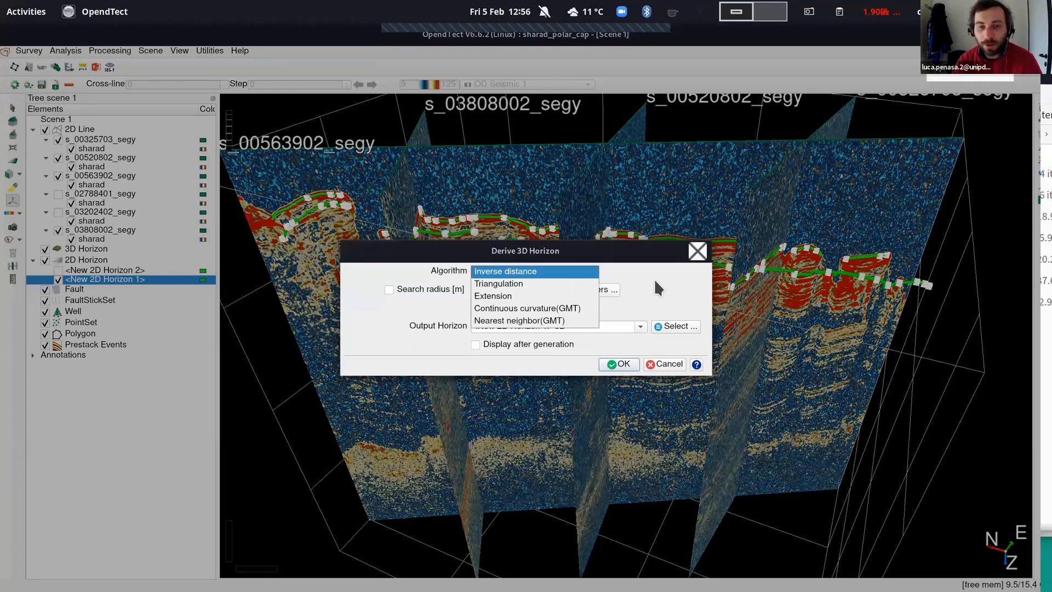
{"action": "key", "text": "Down"}
{"action": "key", "text": "Return"}
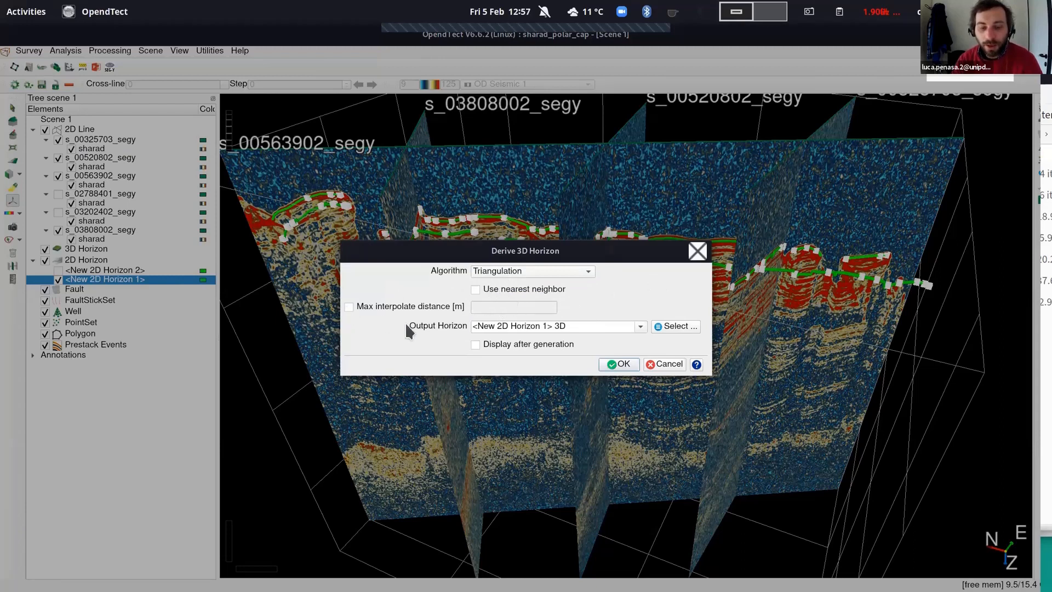
{"action": "left_click", "coordinate": [619, 365]}
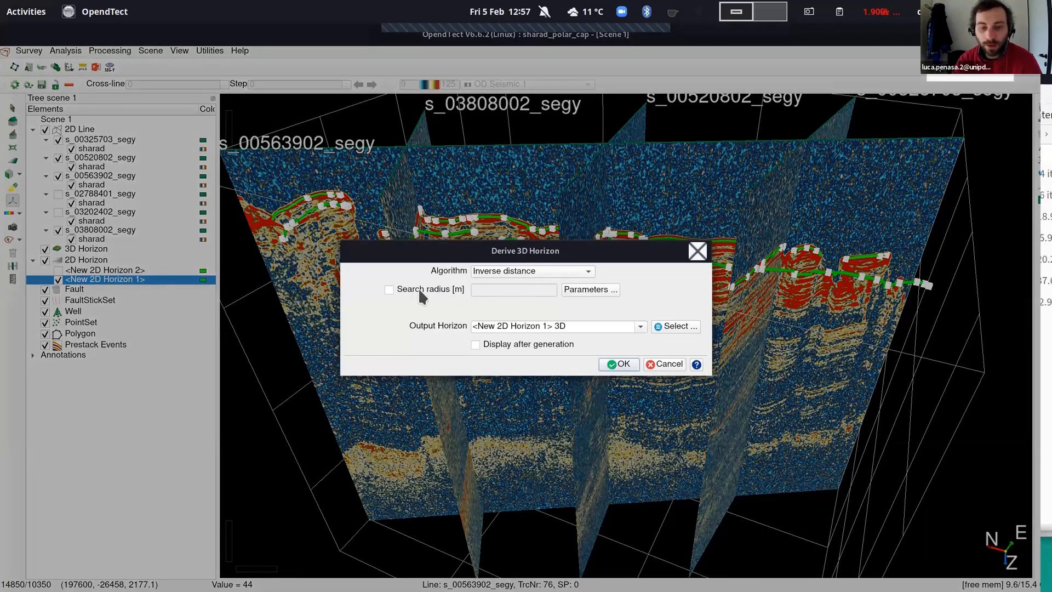
{"action": "left_click", "coordinate": [418, 289]}
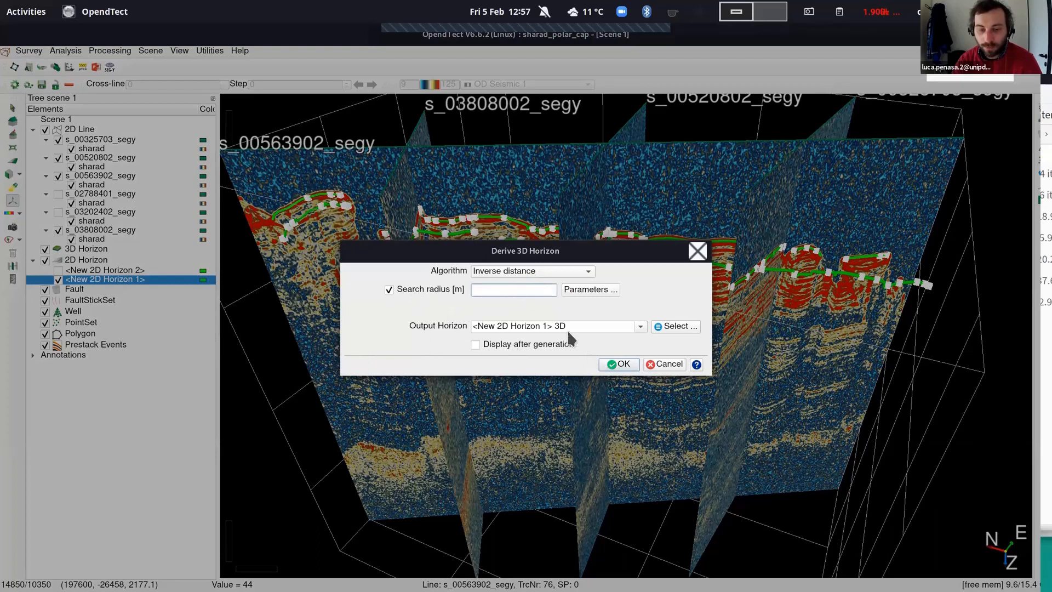
{"action": "left_click", "coordinate": [614, 277]}
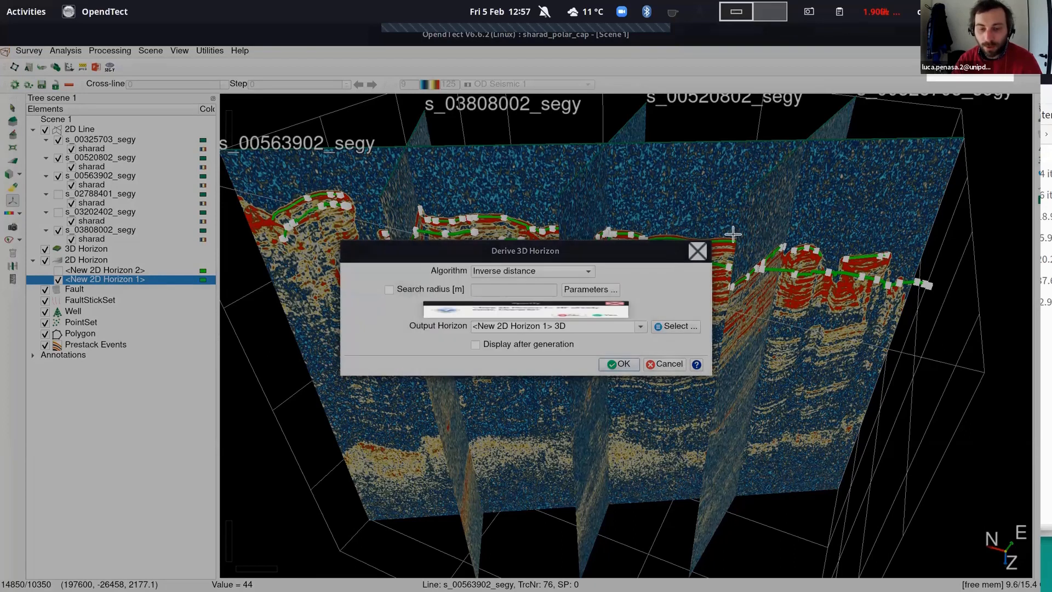
{"action": "left_click", "coordinate": [698, 252]}
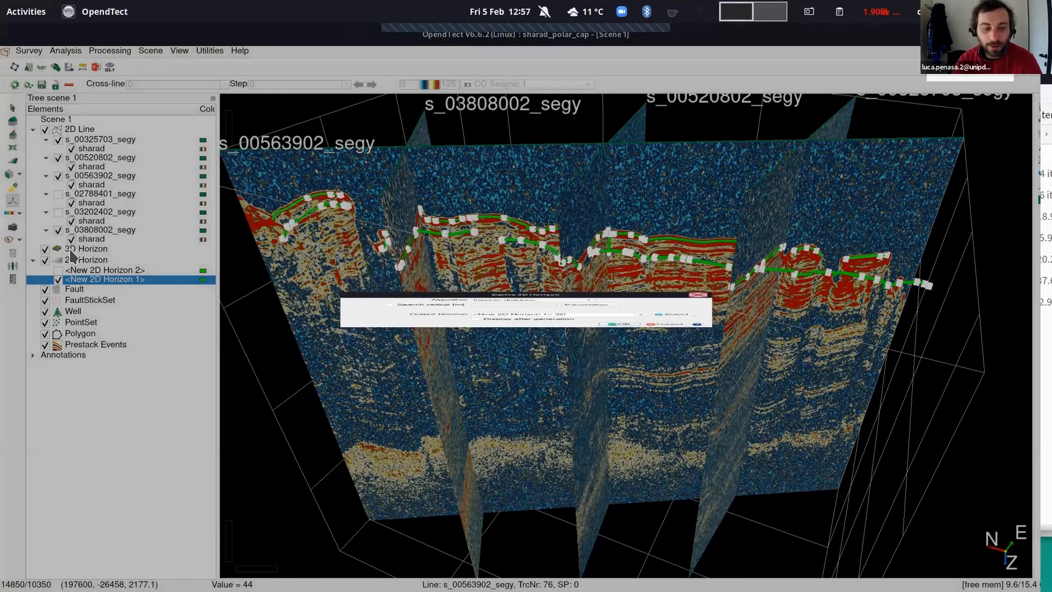
Add the derived surface <New 2D Horizon 1> 3D to the scene as a 3D Horizon
{"action": "left_click", "coordinate": [182, 245]}
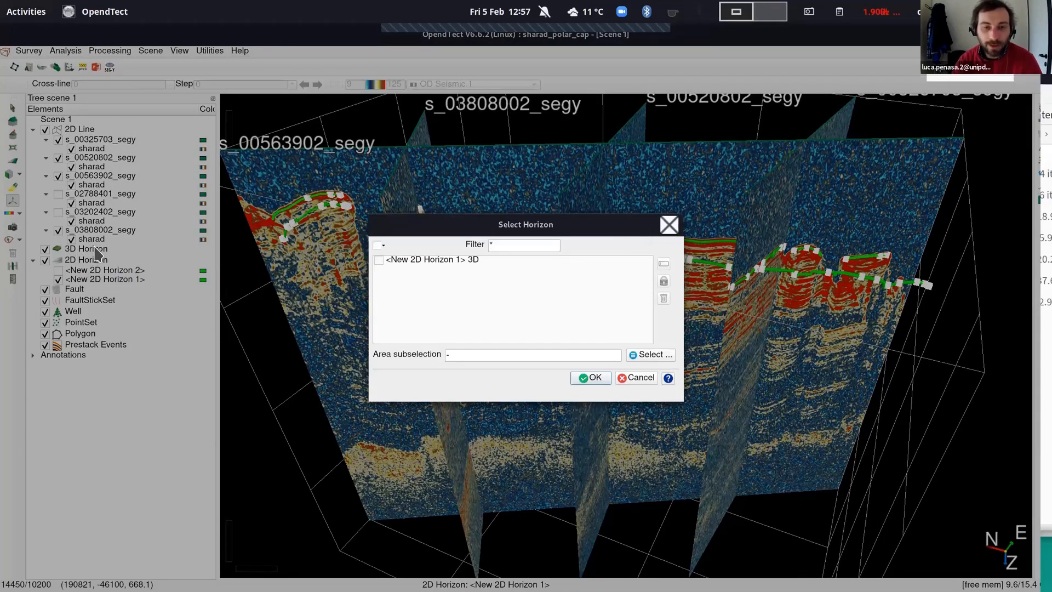
{"action": "key", "text": "Escape"}
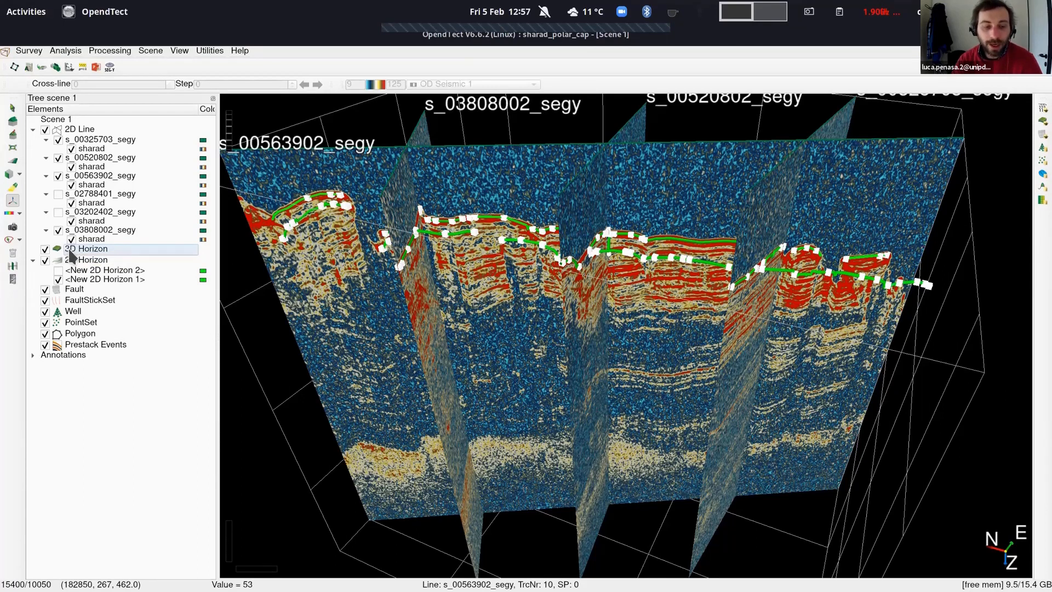
{"action": "double_click", "coordinate": [87, 253]}
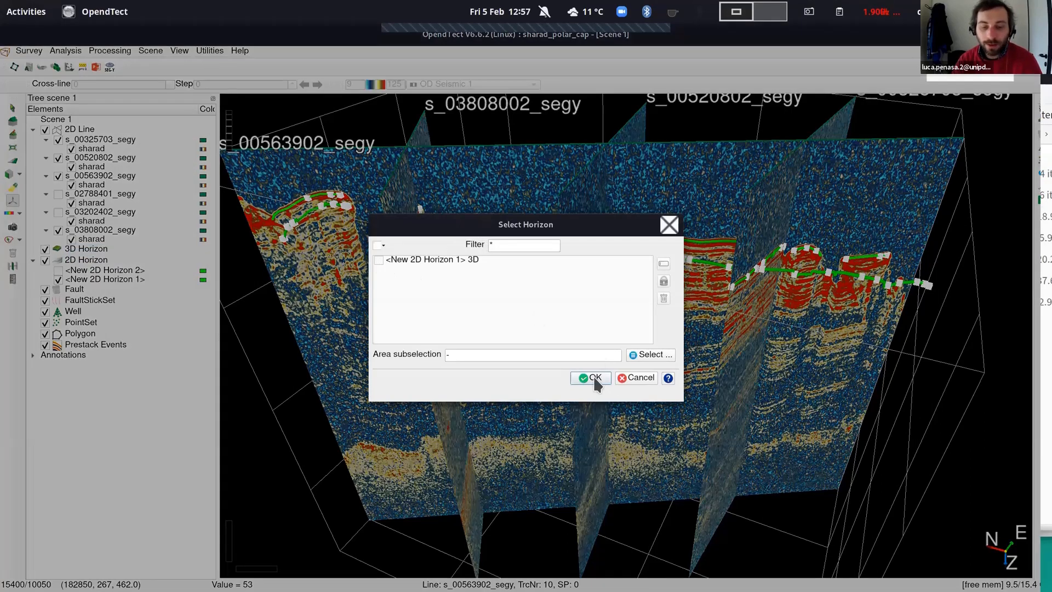
{"action": "left_click", "coordinate": [594, 377]}
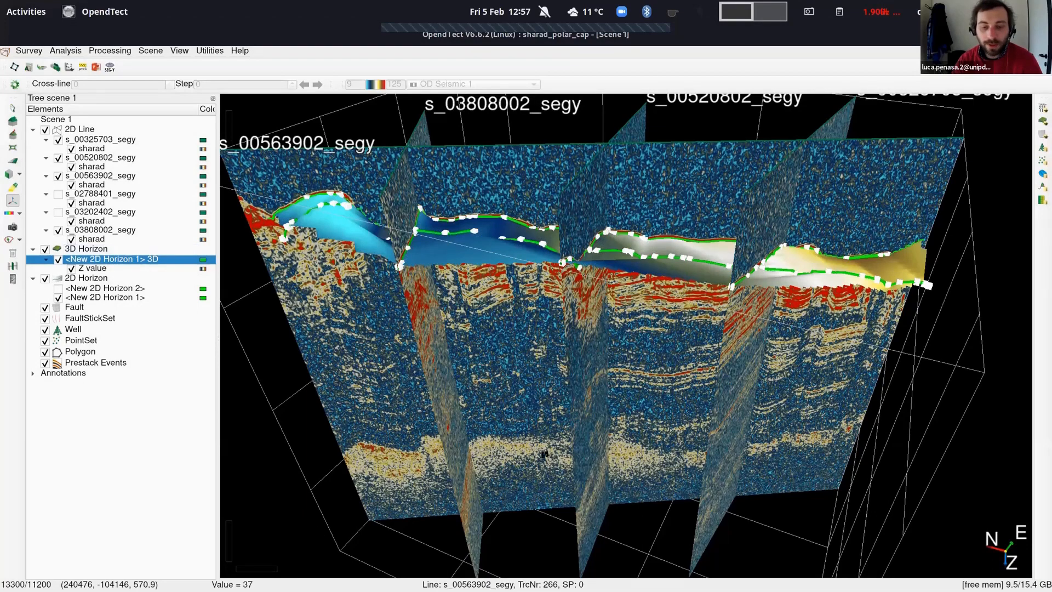
Examine the 3D surface horizon from above and from the side against the 2D picks and the SHARAD lines
{"action": "middle_click_drag", "start_coordinate": [617, 394], "coordinate": [588, 363]}
{"action": "left_click_drag", "start_coordinate": [588, 362], "coordinate": [614, 466]}
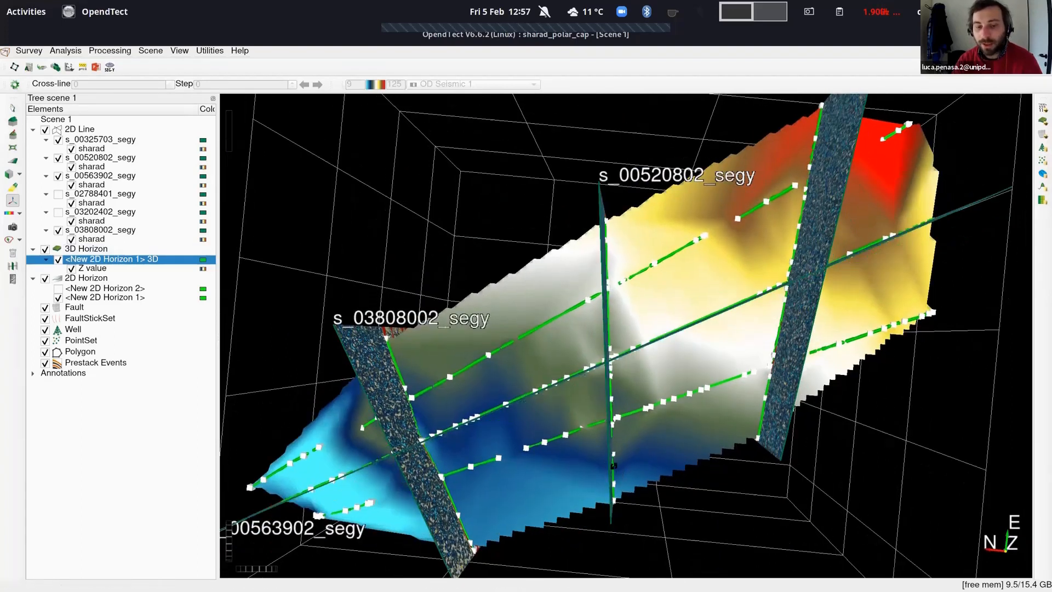
{"action": "left_click_drag", "start_coordinate": [588, 310], "coordinate": [577, 274]}
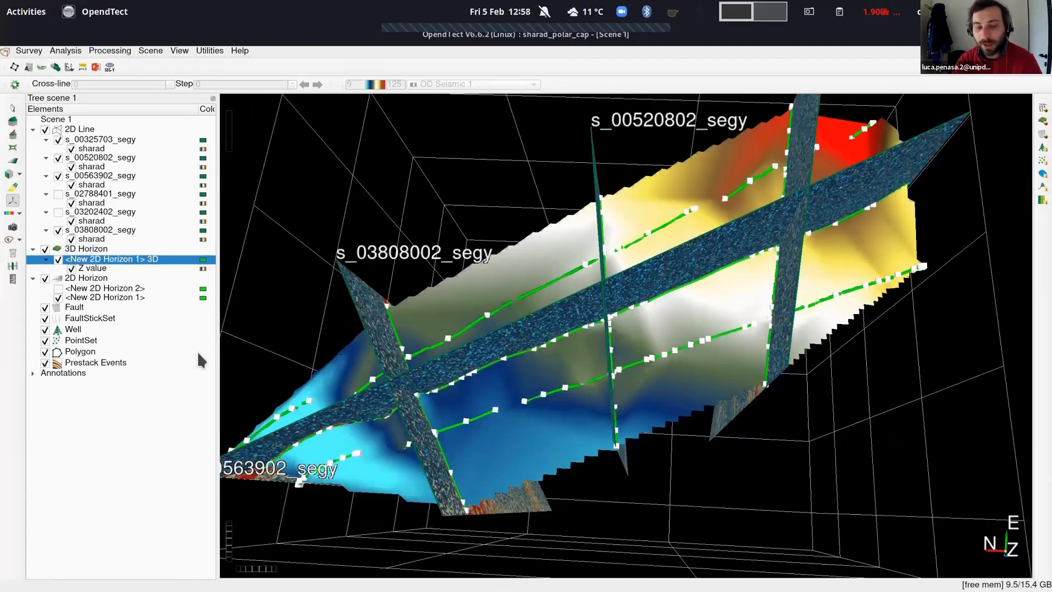
{"action": "left_click_drag", "start_coordinate": [399, 272], "coordinate": [412, 315]}
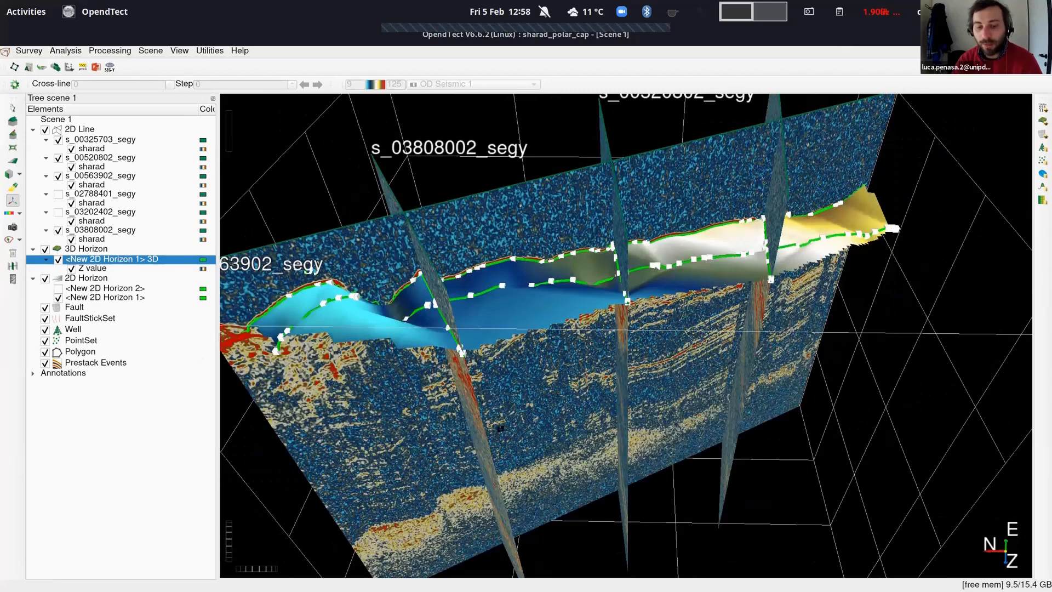
{"action": "left_click_drag", "start_coordinate": [689, 241], "coordinate": [528, 422]}
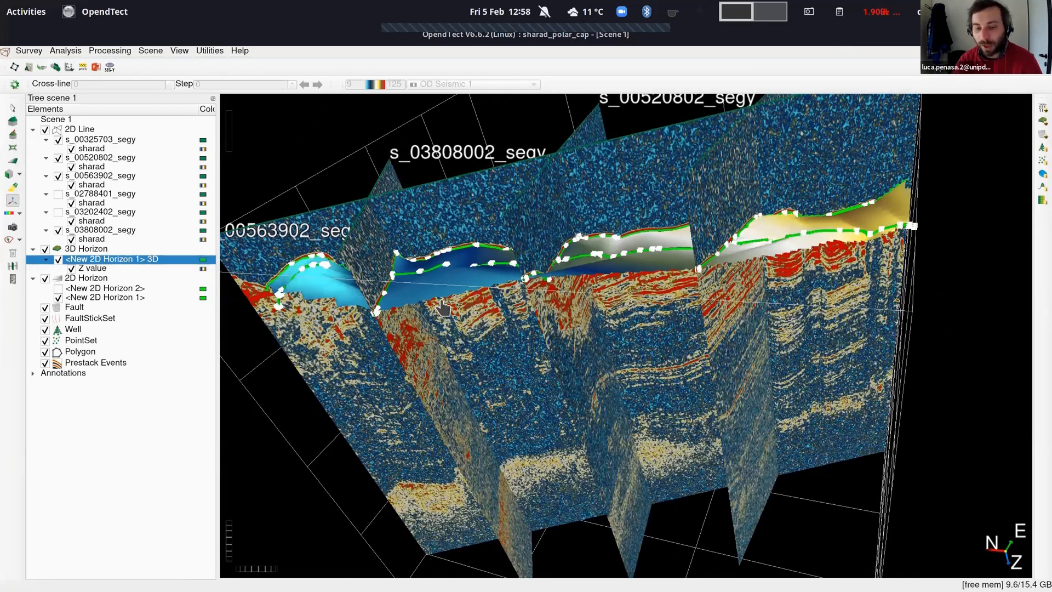
{"action": "left_click_drag", "start_coordinate": [443, 308], "coordinate": [656, 459]}
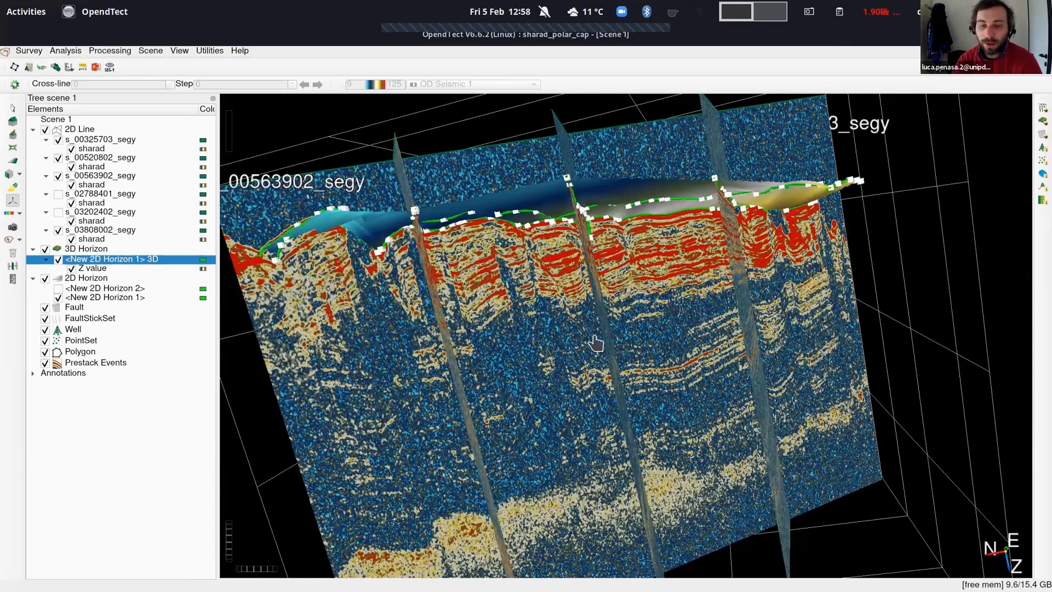
{"action": "left_click_drag", "start_coordinate": [515, 372], "coordinate": [554, 341]}
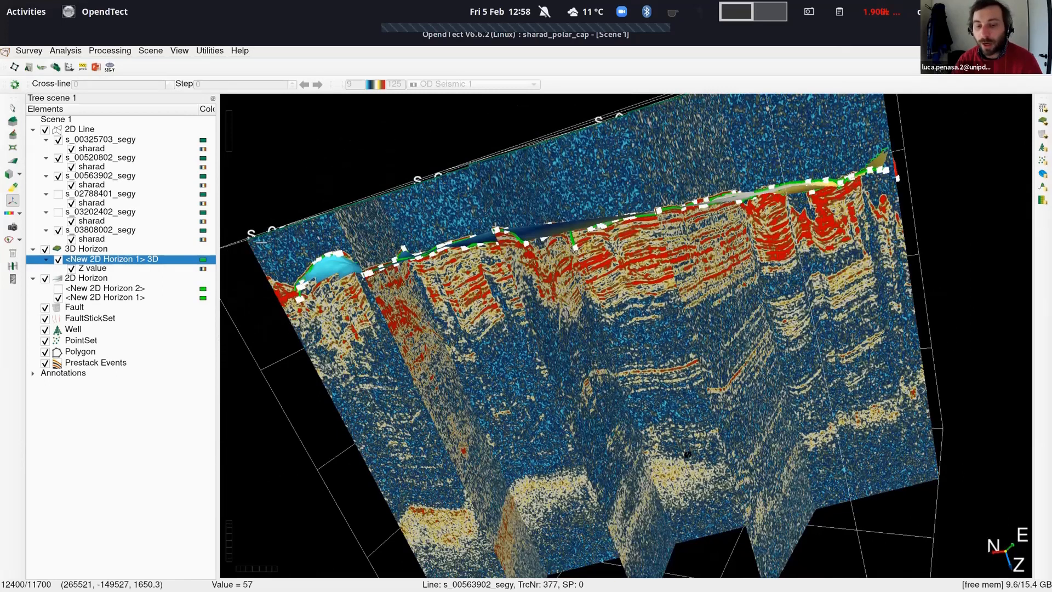
{"action": "left_click_drag", "start_coordinate": [544, 197], "coordinate": [619, 339]}
{"action": "left_click_drag", "start_coordinate": [576, 296], "coordinate": [658, 356]}
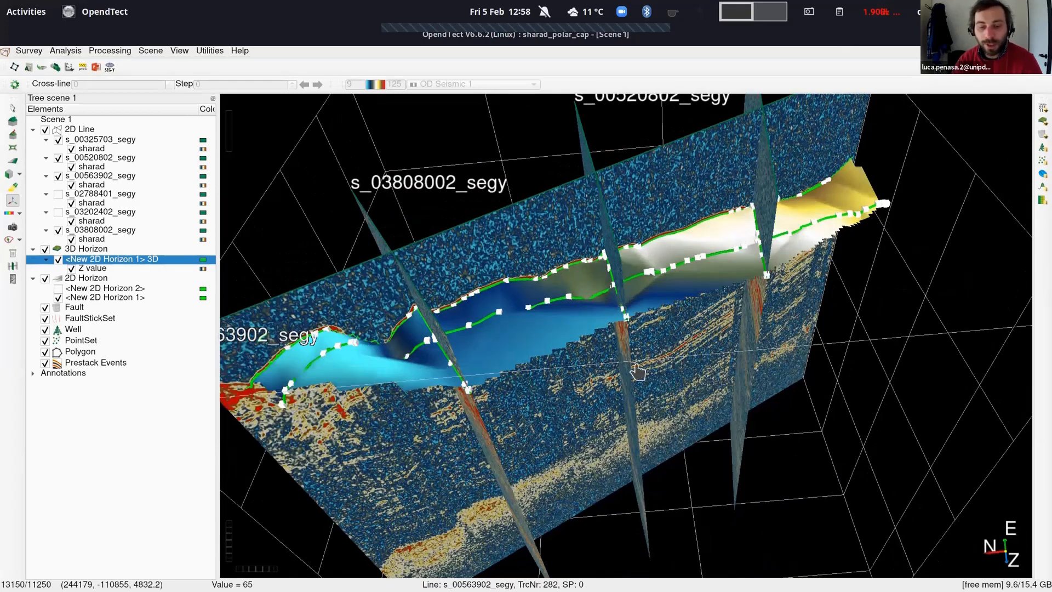
{"action": "left_click_drag", "start_coordinate": [609, 326], "coordinate": [155, 307]}
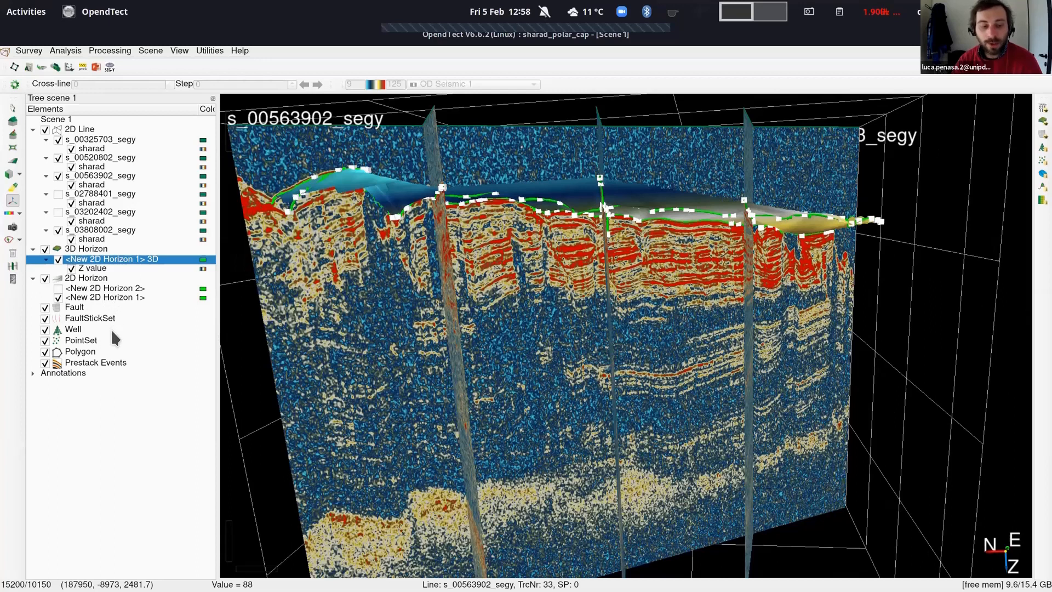
Create a new FaultStickSet and pick two steep fault sticks on s_00563902_segy, one on each side of the s_03808002_segy crossing
{"action": "right_click", "coordinate": [99, 320]}
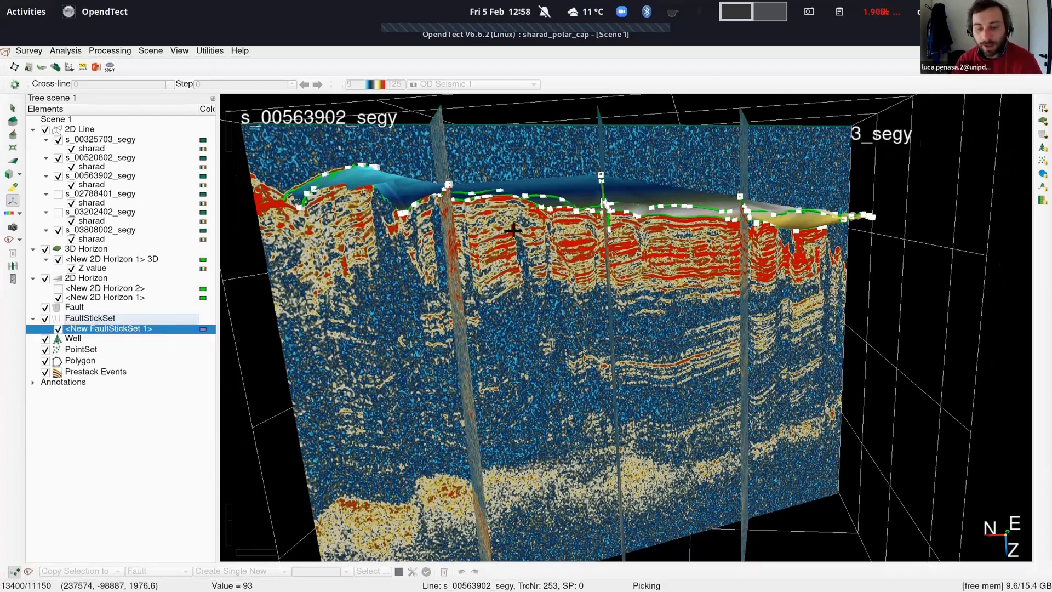
{"action": "left_click", "coordinate": [515, 232]}
{"action": "left_click", "coordinate": [517, 245]}
{"action": "left_click", "coordinate": [525, 273]}
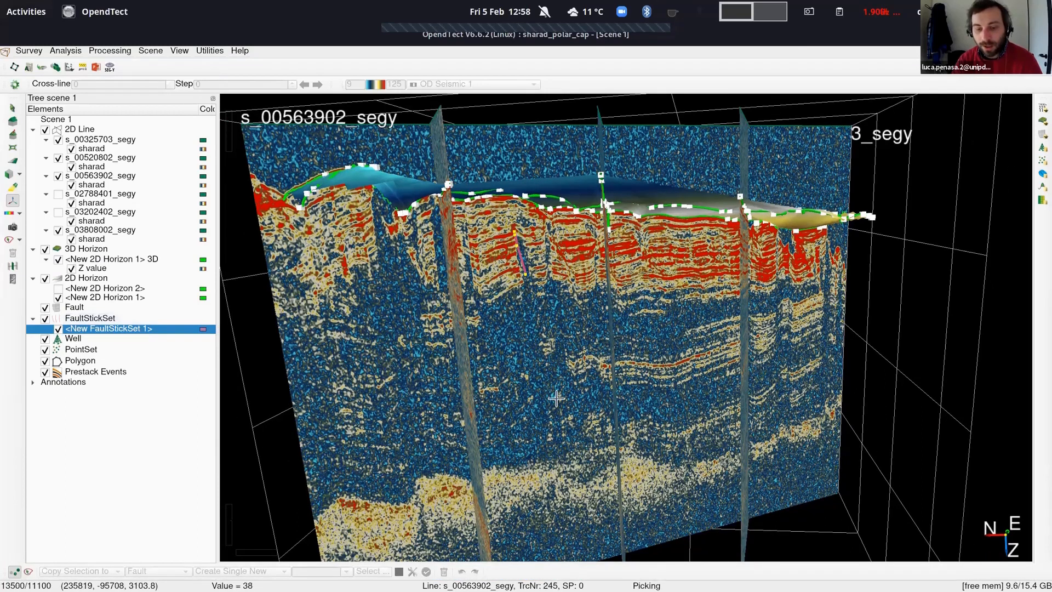
{"action": "left_click", "coordinate": [570, 428]}
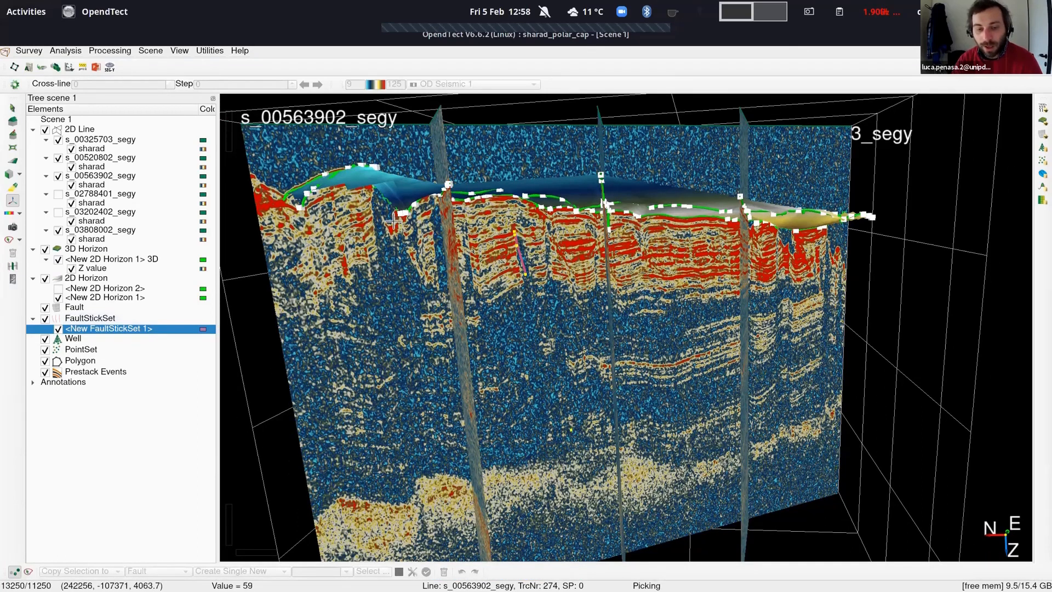
{"action": "left_click", "coordinate": [511, 209]}
{"action": "left_click", "coordinate": [520, 252]}
{"action": "left_click", "coordinate": [535, 296]}
{"action": "left_click", "coordinate": [529, 282]}
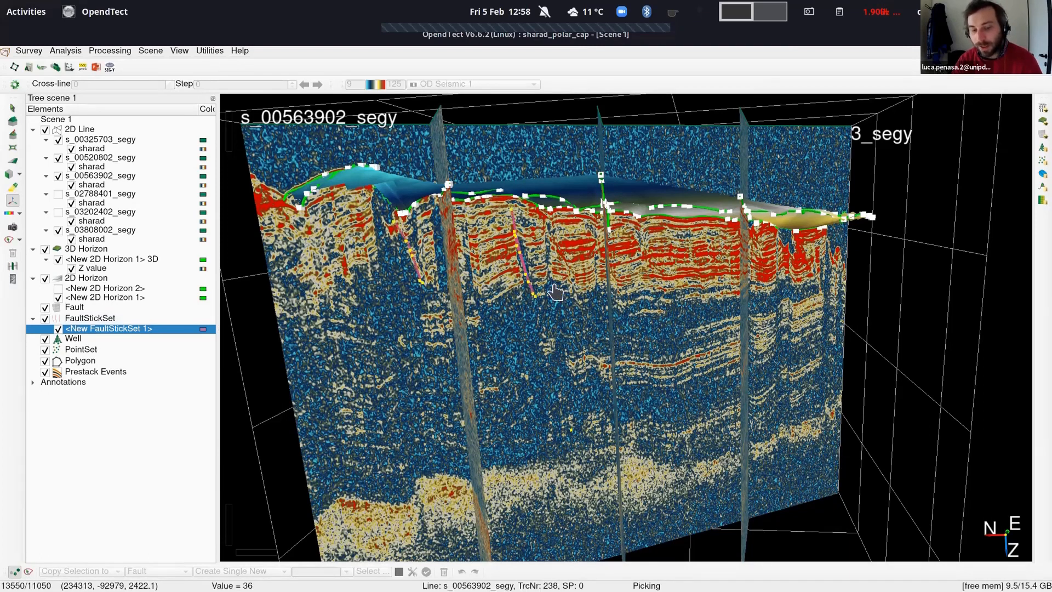
{"action": "key", "text": "Escape"}
Examine the picked fault sticks on s_00563902_segy from several angles relative to the crossing lines and surface horizon
{"action": "left_click_drag", "start_coordinate": [502, 299], "coordinate": [464, 287]}
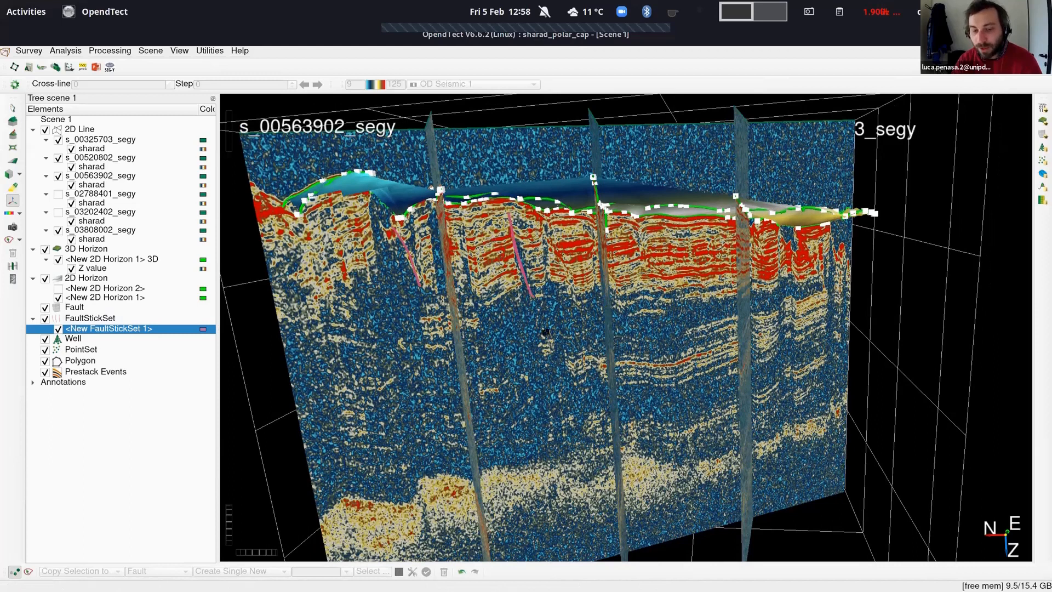
{"action": "left_click_drag", "start_coordinate": [546, 332], "coordinate": [689, 333]}
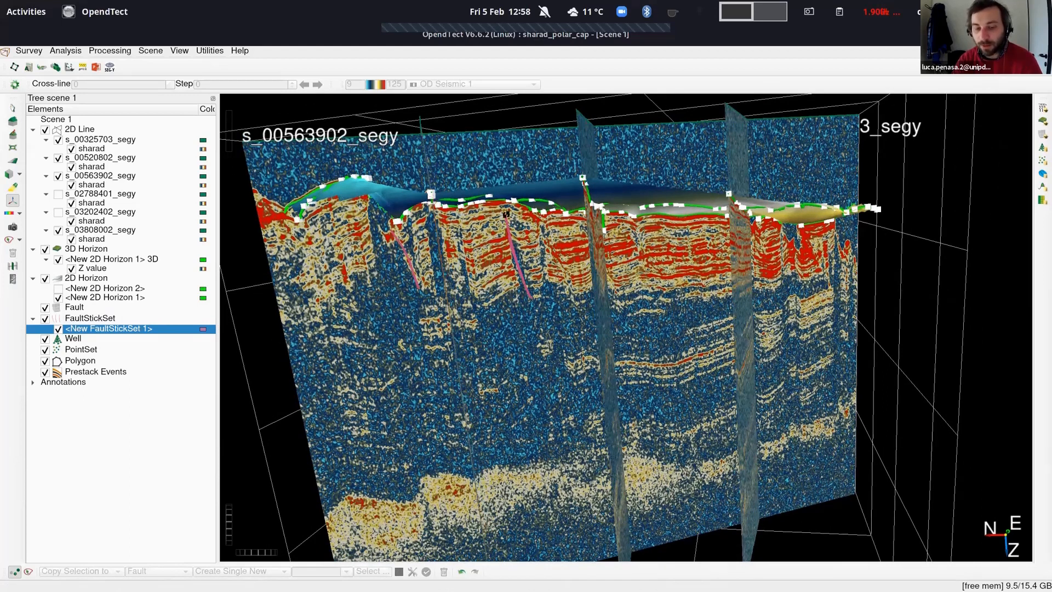
{"action": "left_click_drag", "start_coordinate": [532, 291], "coordinate": [627, 303]}
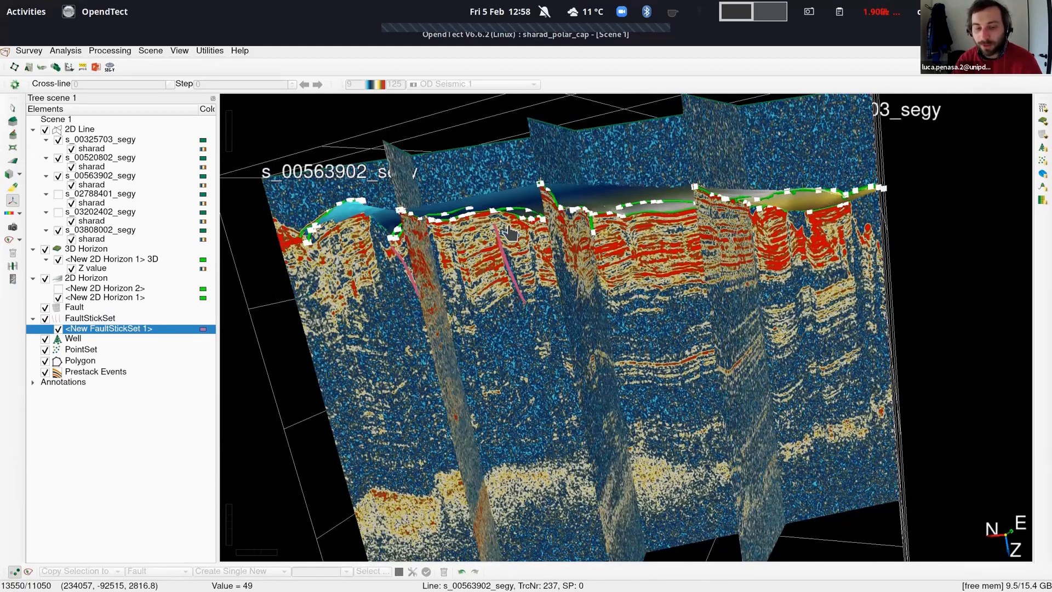
{"action": "left_click_drag", "start_coordinate": [503, 226], "coordinate": [519, 299]}
{"action": "left_click_drag", "start_coordinate": [447, 331], "coordinate": [495, 204]}
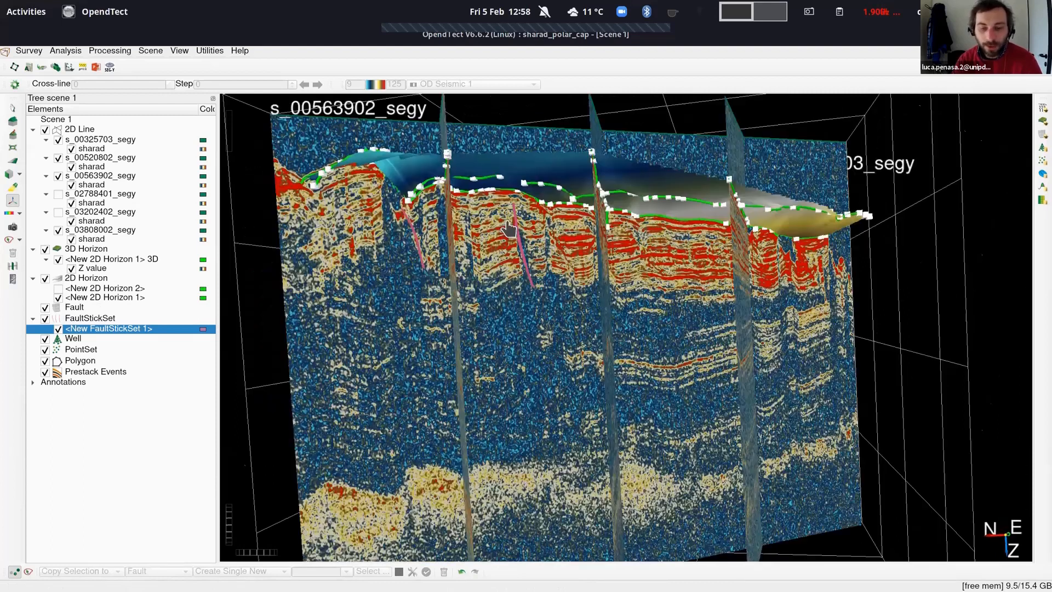
{"action": "left_click_drag", "start_coordinate": [584, 250], "coordinate": [529, 270]}
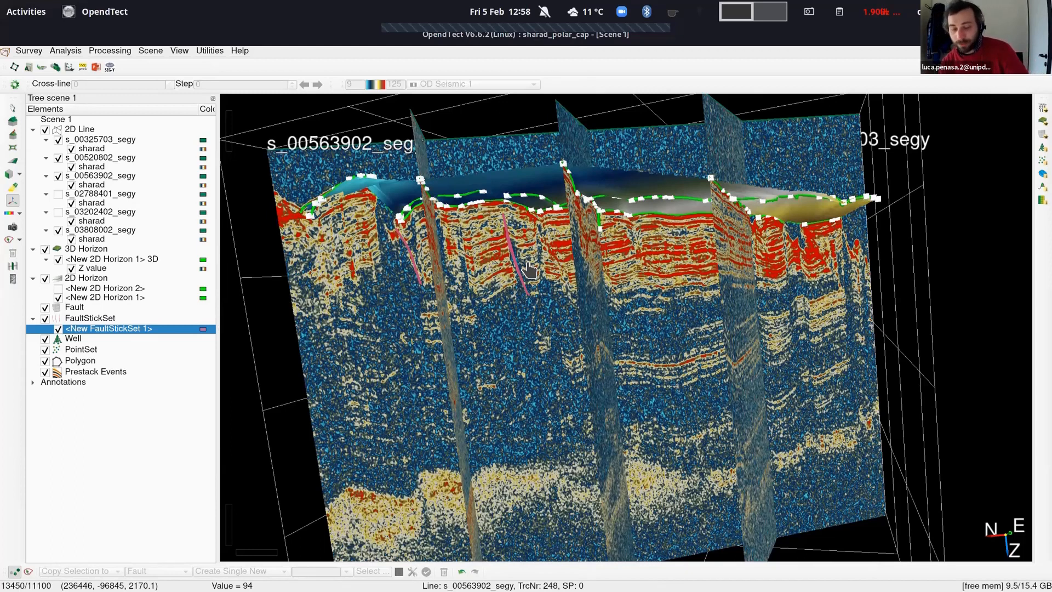
{"action": "right_click", "coordinate": [120, 330]}
{"action": "left_click", "coordinate": [103, 329]}
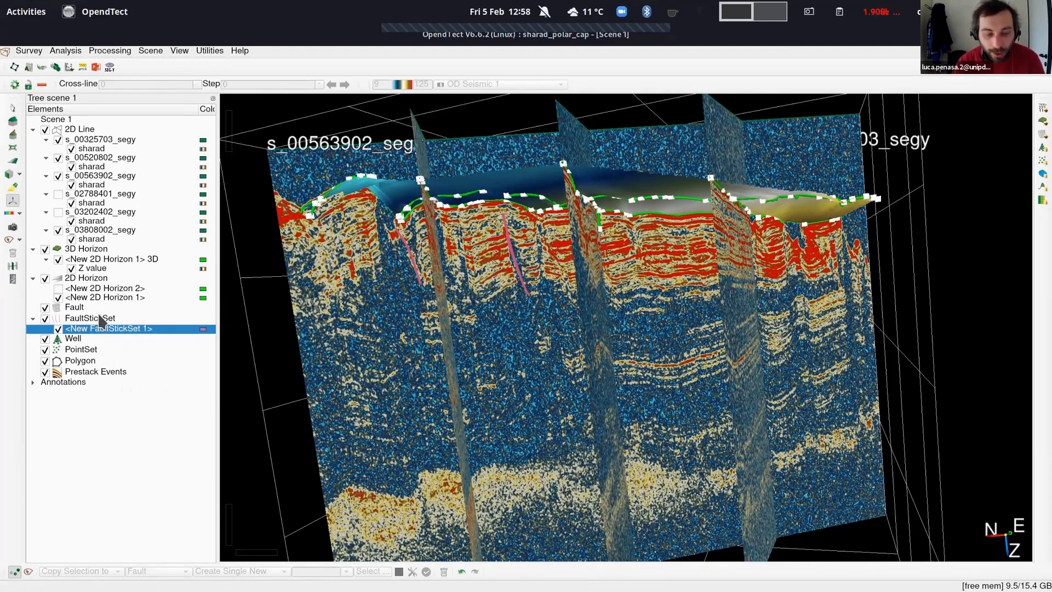